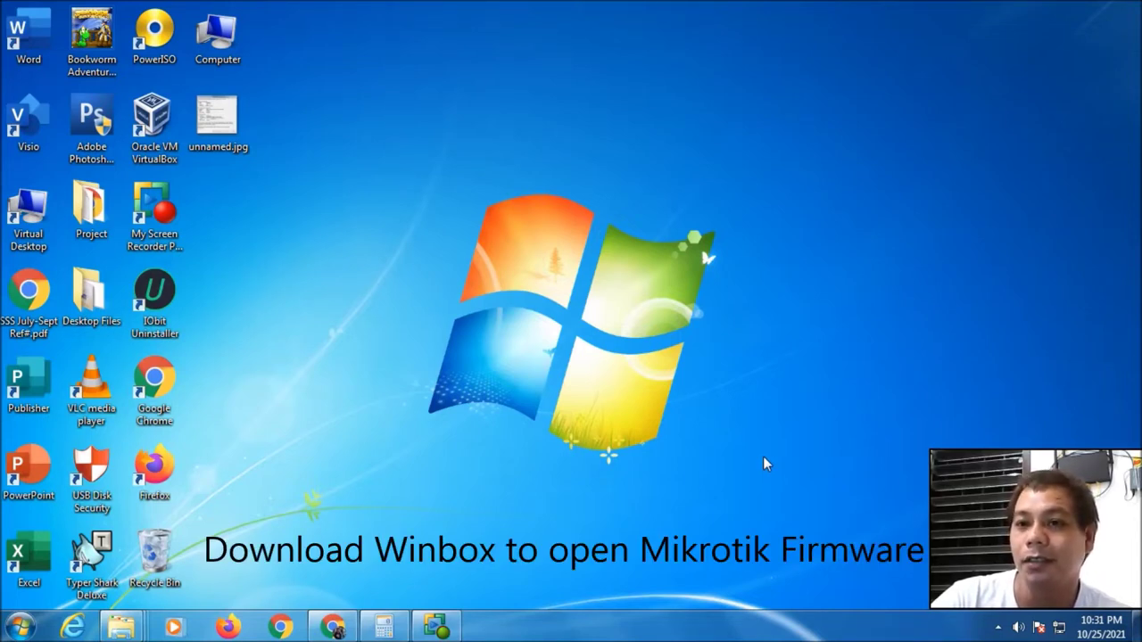
Bring Chrome back and run a Google search for 'winbox' in a new tab
{"action": "left_click", "coordinate": [332, 627]}
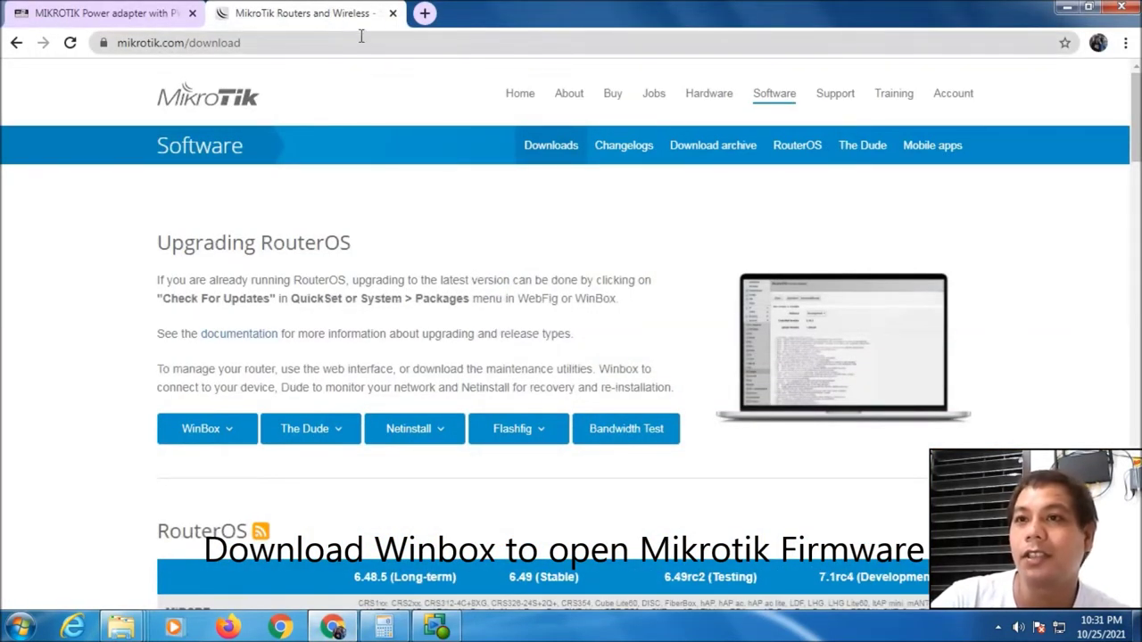
{"action": "left_click", "coordinate": [424, 16]}
{"action": "type", "text": "winb"}
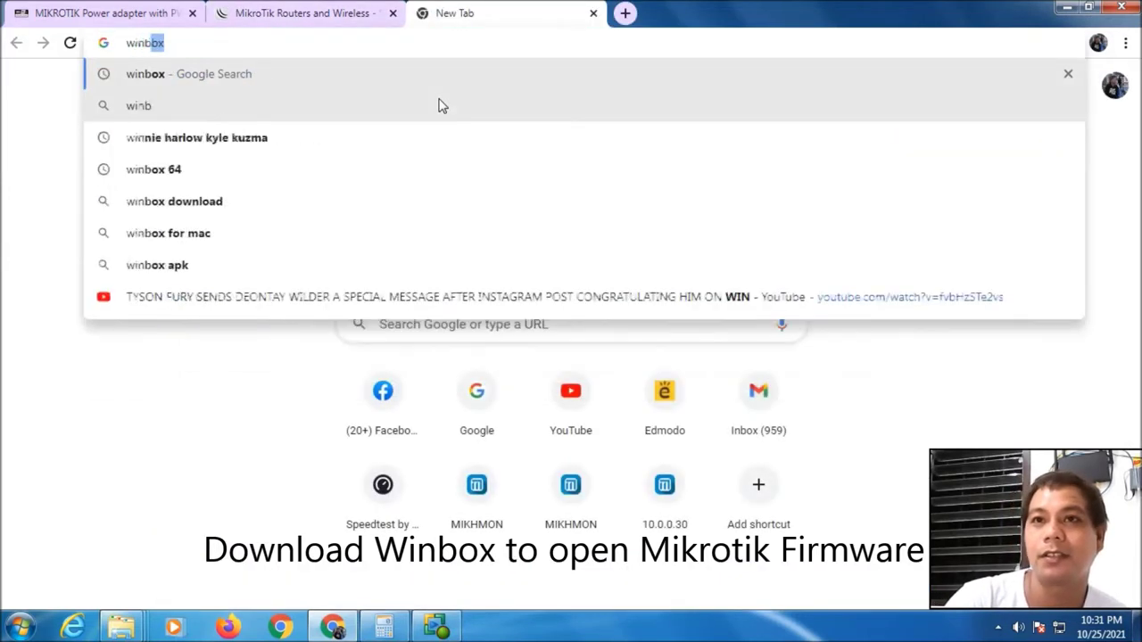
{"action": "type", "text": "ox"}
{"action": "key", "text": "Return"}
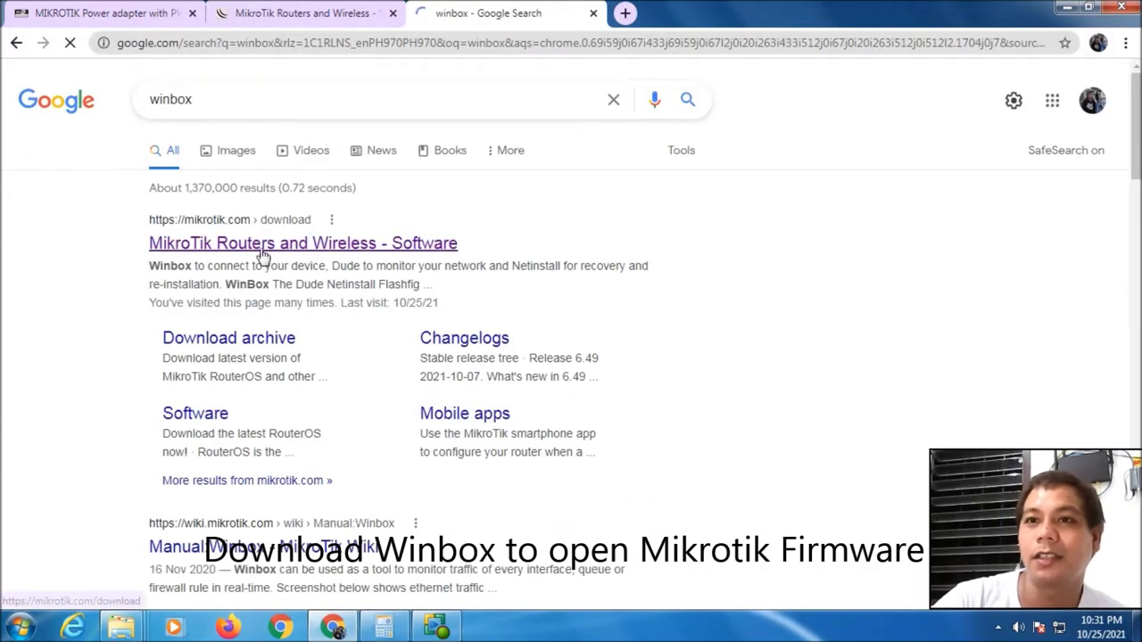
Go to mikrotik.com/download and expand the WinBox 3.31 64-bit and 32-bit choices
{"action": "left_click", "coordinate": [259, 245]}
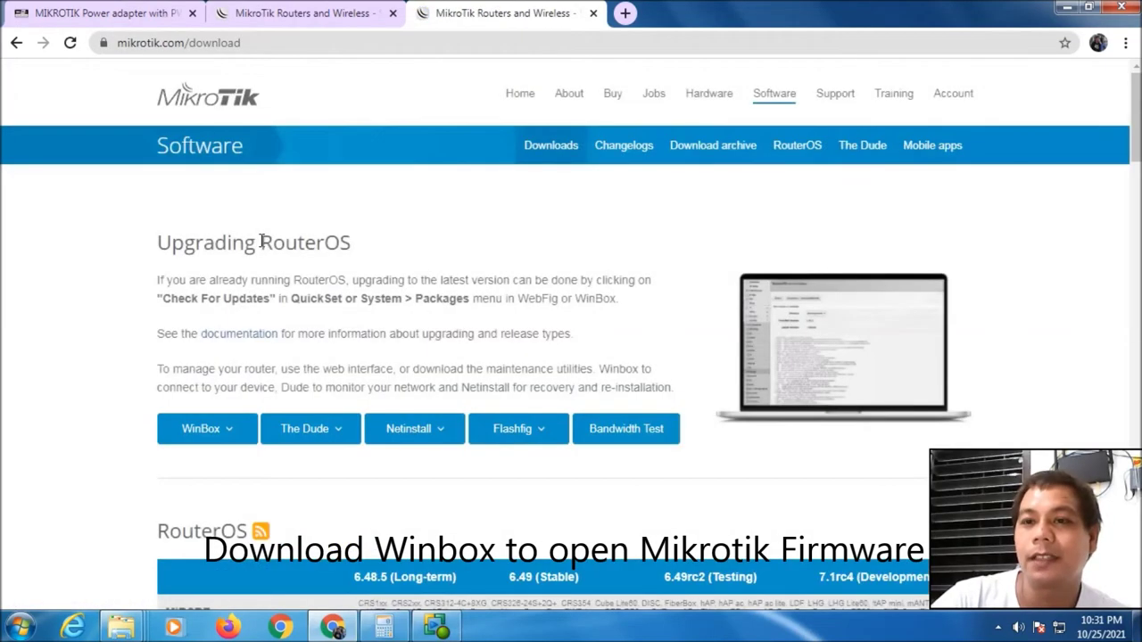
{"action": "left_click", "coordinate": [235, 432]}
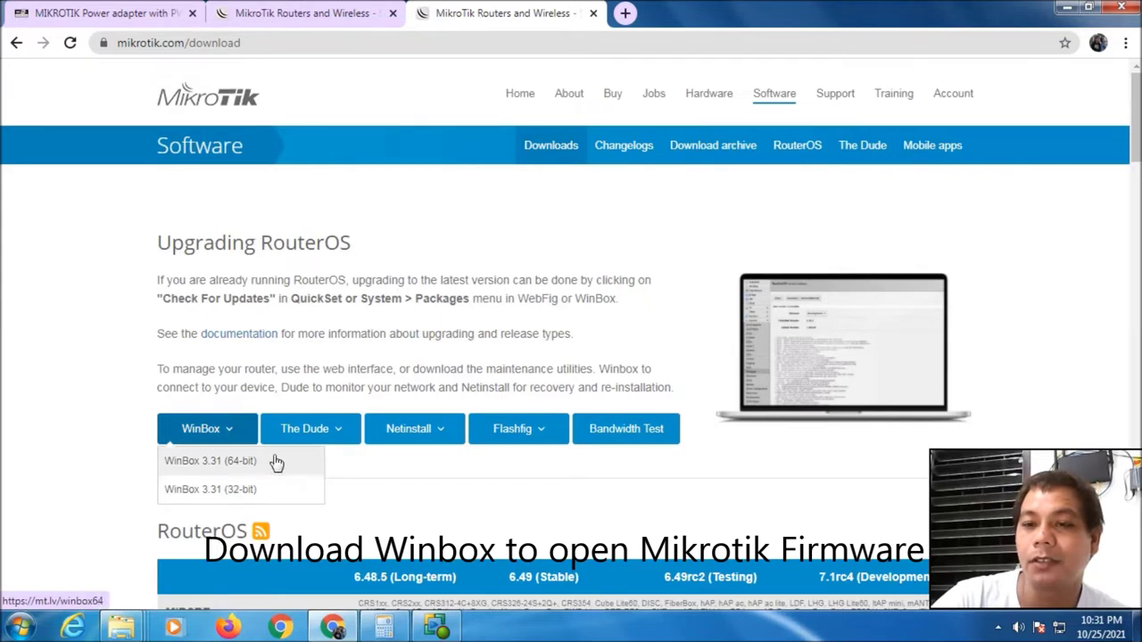
{"action": "left_click", "coordinate": [20, 627]}
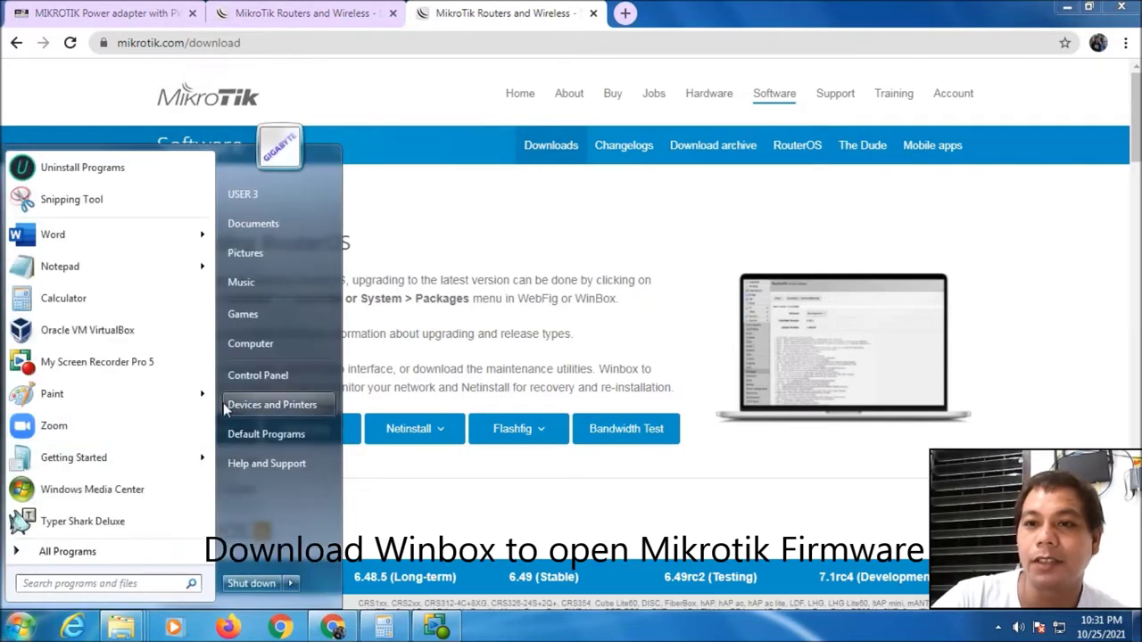
{"action": "right_click", "coordinate": [254, 346]}
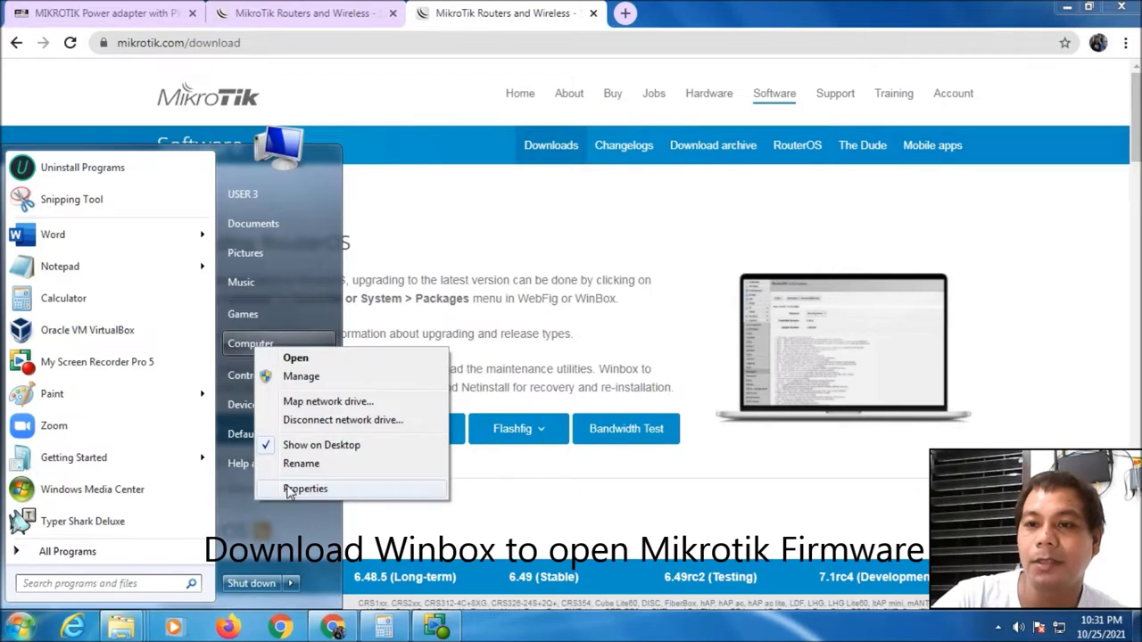
{"action": "left_click", "coordinate": [289, 489]}
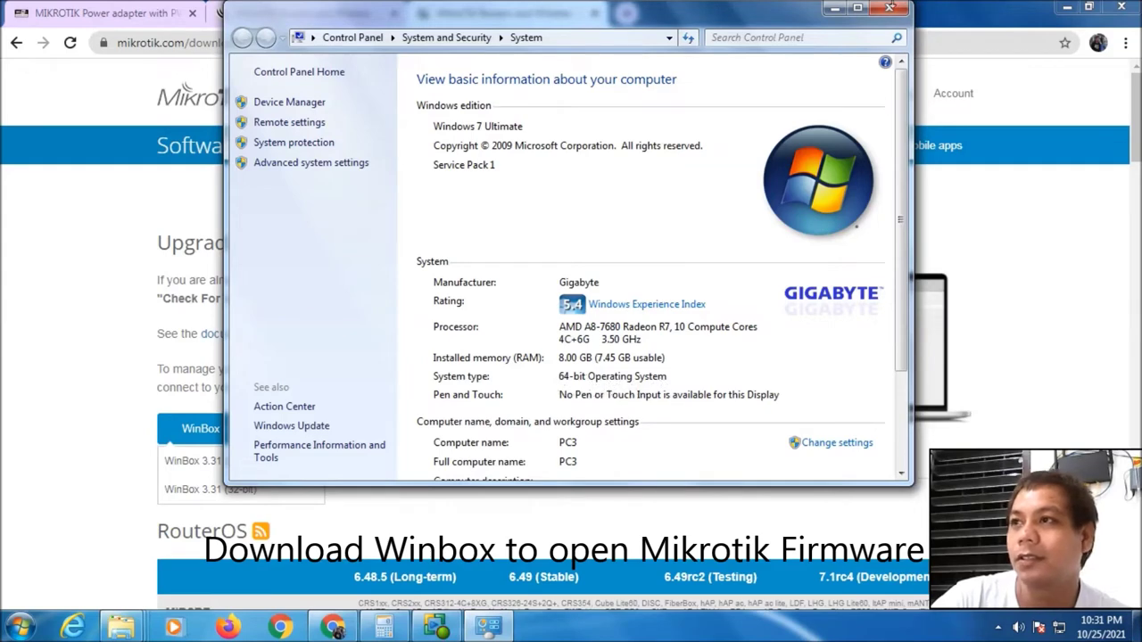
{"action": "left_click", "coordinate": [889, 8]}
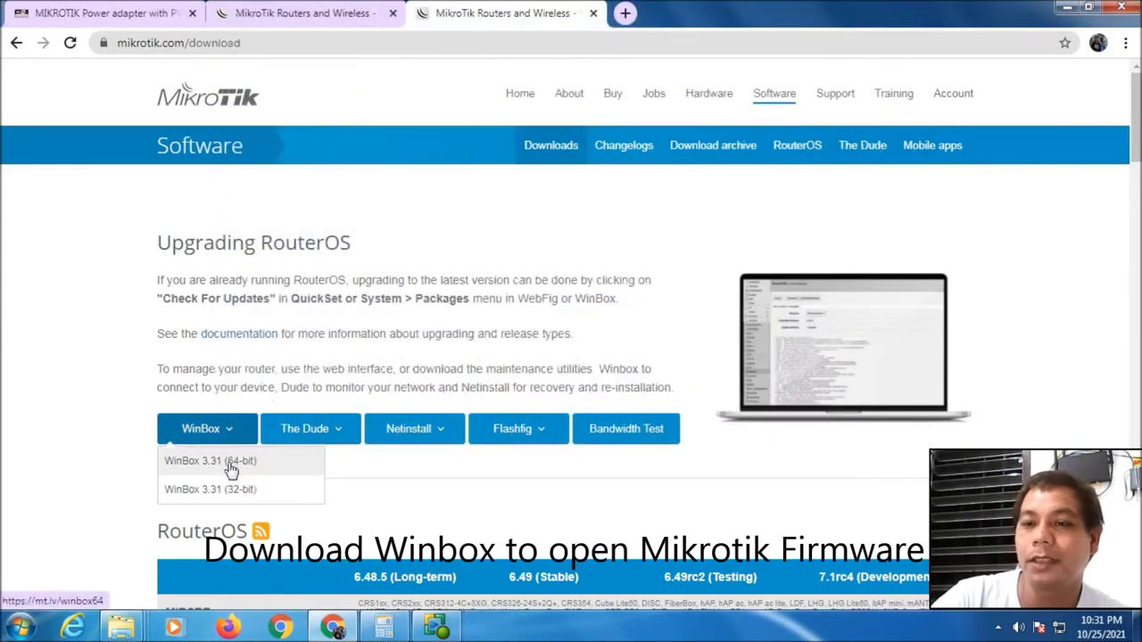
Download winbox64.exe (2.14 MB) and reveal it in the Downloads folder
{"action": "left_click", "coordinate": [230, 467]}
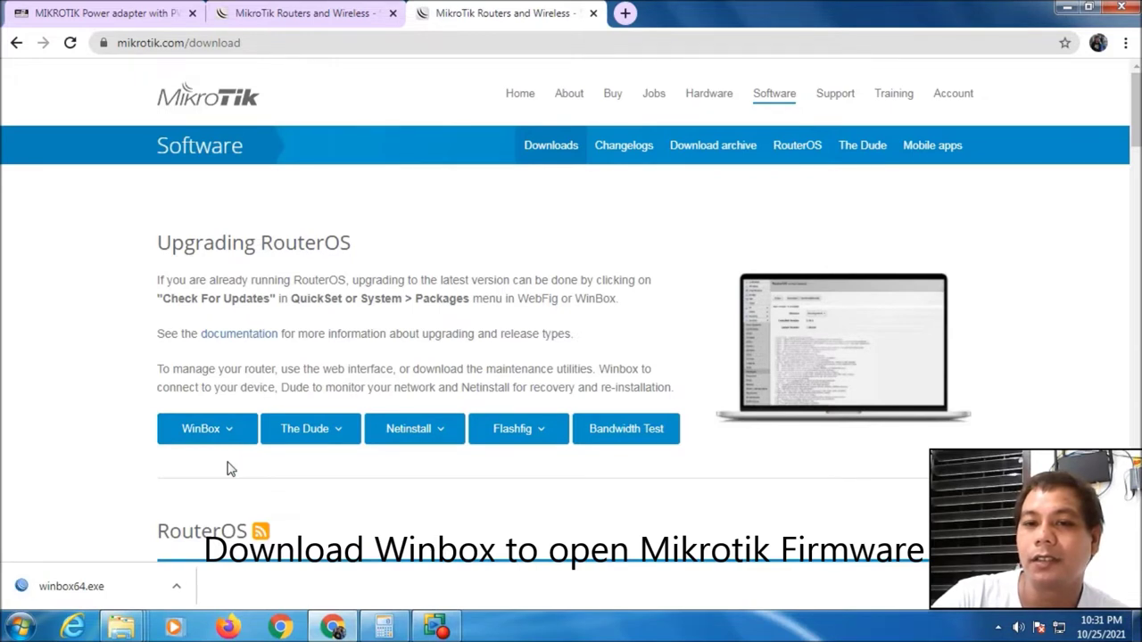
{"action": "right_click", "coordinate": [114, 588]}
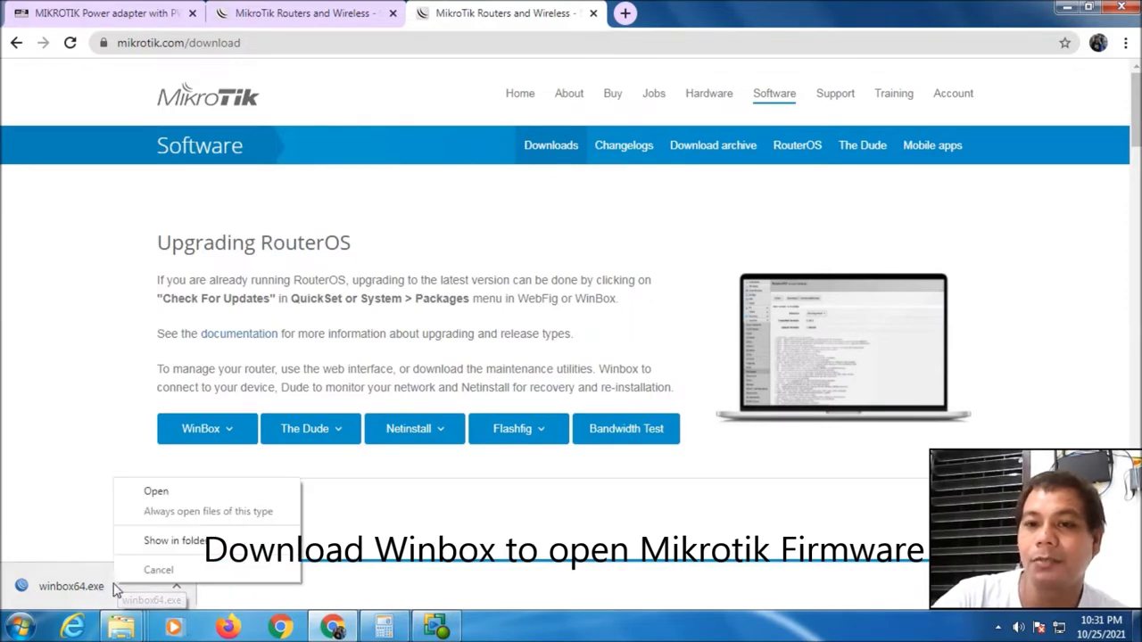
{"action": "left_click", "coordinate": [166, 541]}
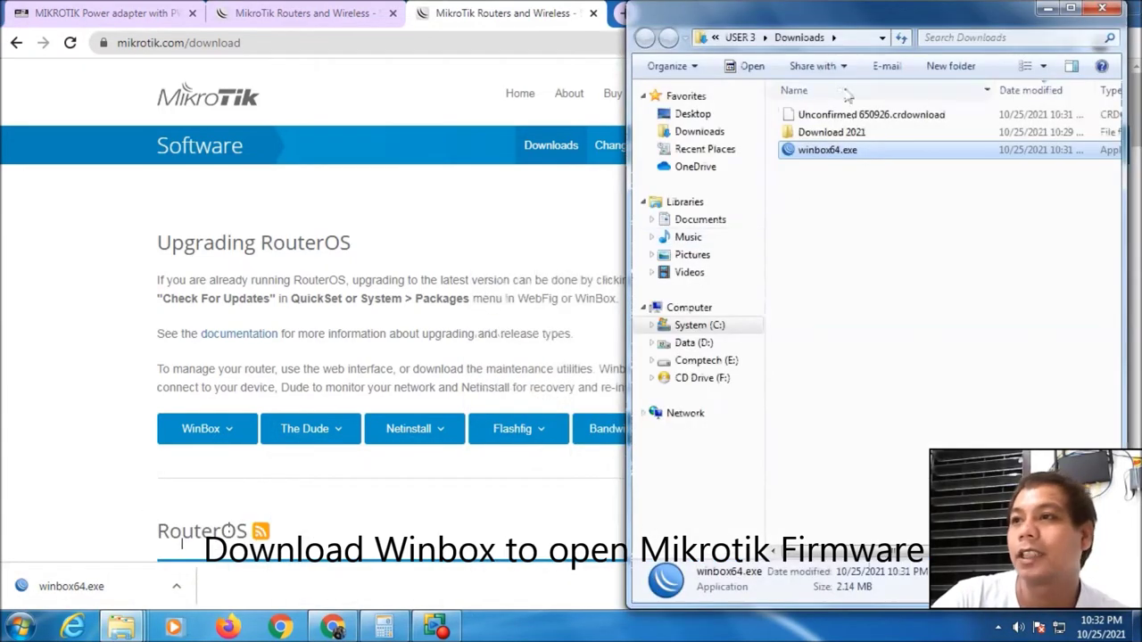
Launch winbox64.exe from Downloads and allow it past the security warning
{"action": "left_click_drag", "start_coordinate": [857, 26], "coordinate": [471, 59]}
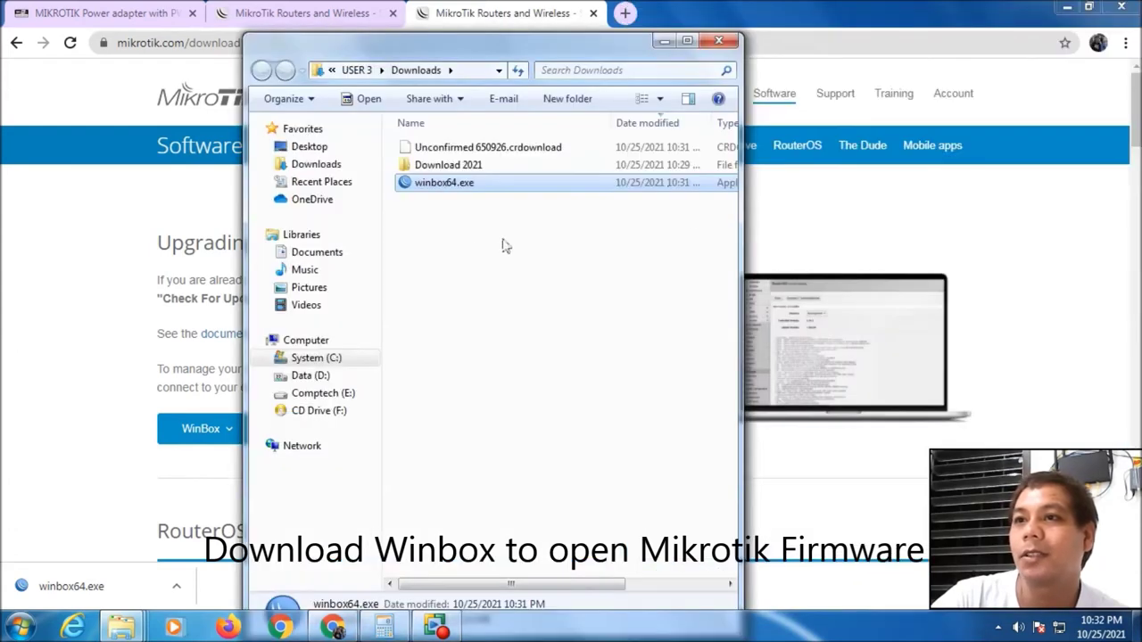
{"action": "double_click", "coordinate": [458, 188]}
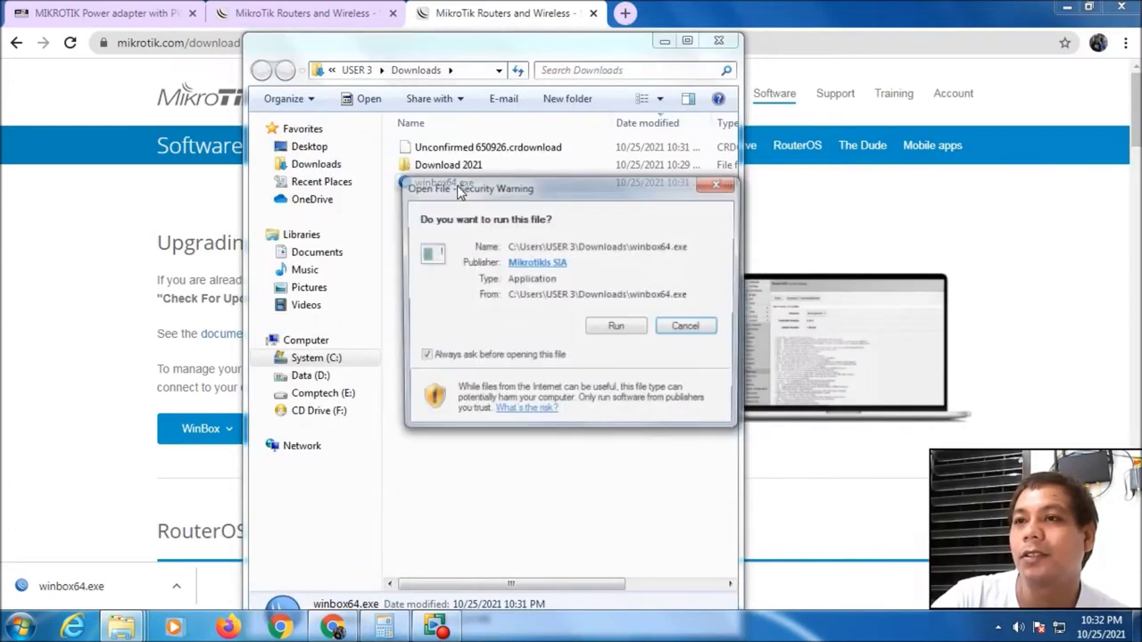
{"action": "left_click", "coordinate": [623, 328]}
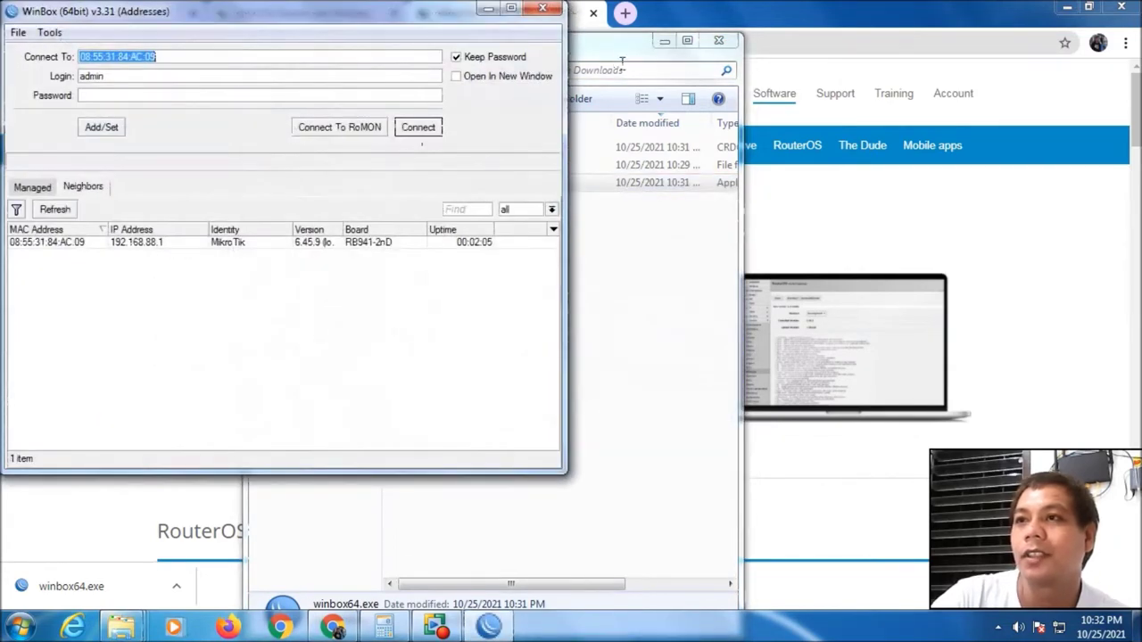
Connect to the RB941-2nD router by its MAC address as admin with an empty password
{"action": "left_click", "coordinate": [718, 40]}
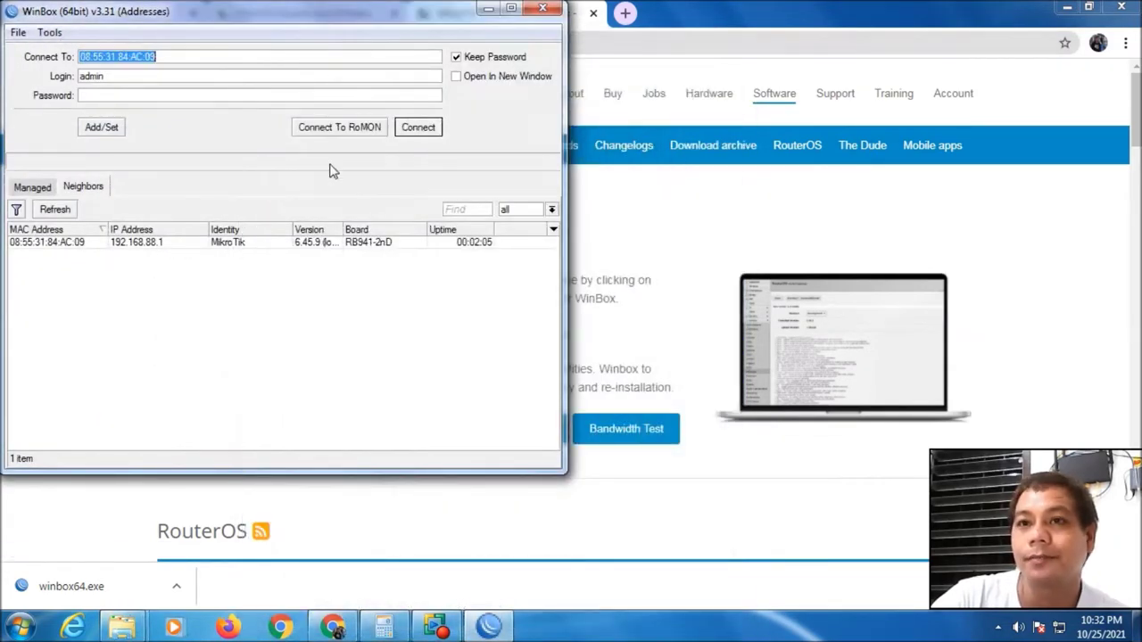
{"action": "left_click_drag", "start_coordinate": [238, 15], "coordinate": [396, 34]}
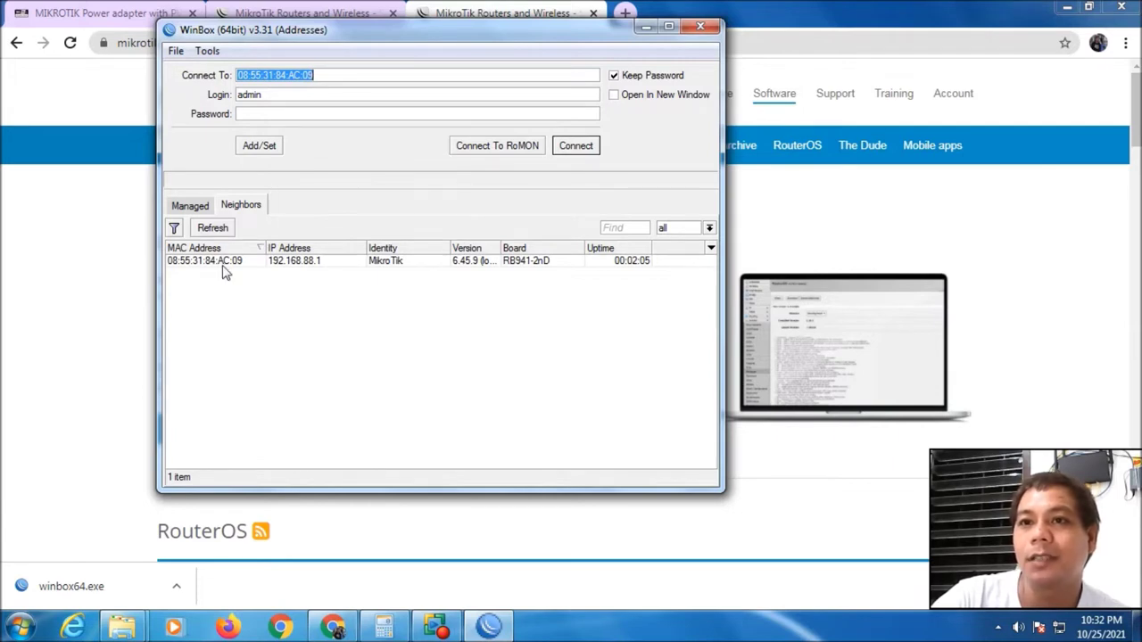
{"action": "left_click", "coordinate": [312, 262]}
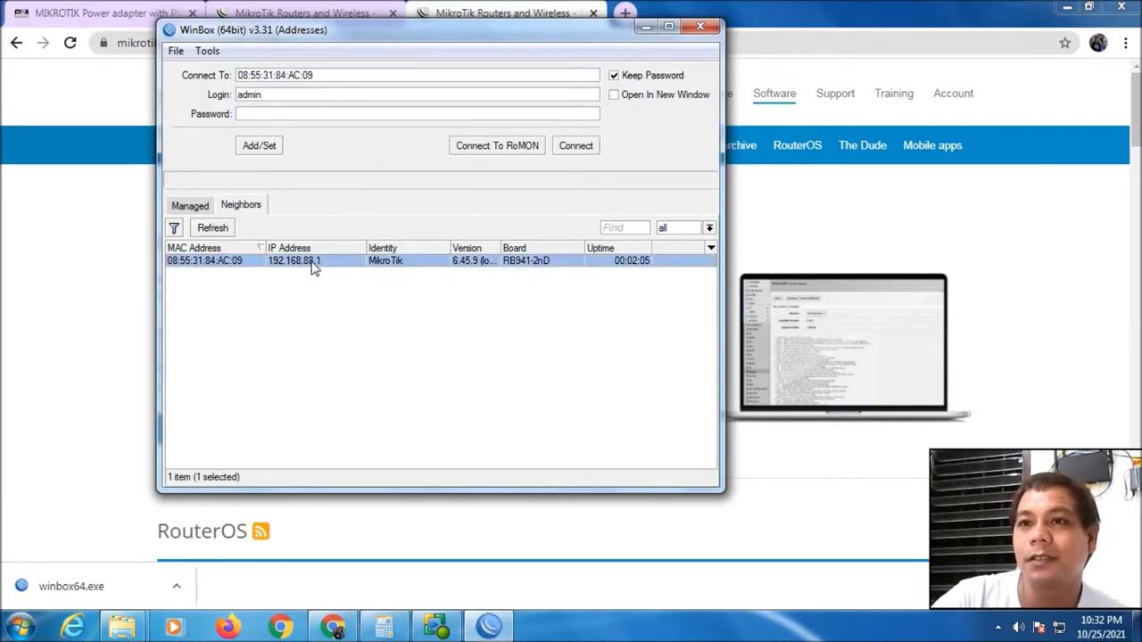
{"action": "left_click", "coordinate": [251, 271]}
{"action": "left_click", "coordinate": [294, 95]}
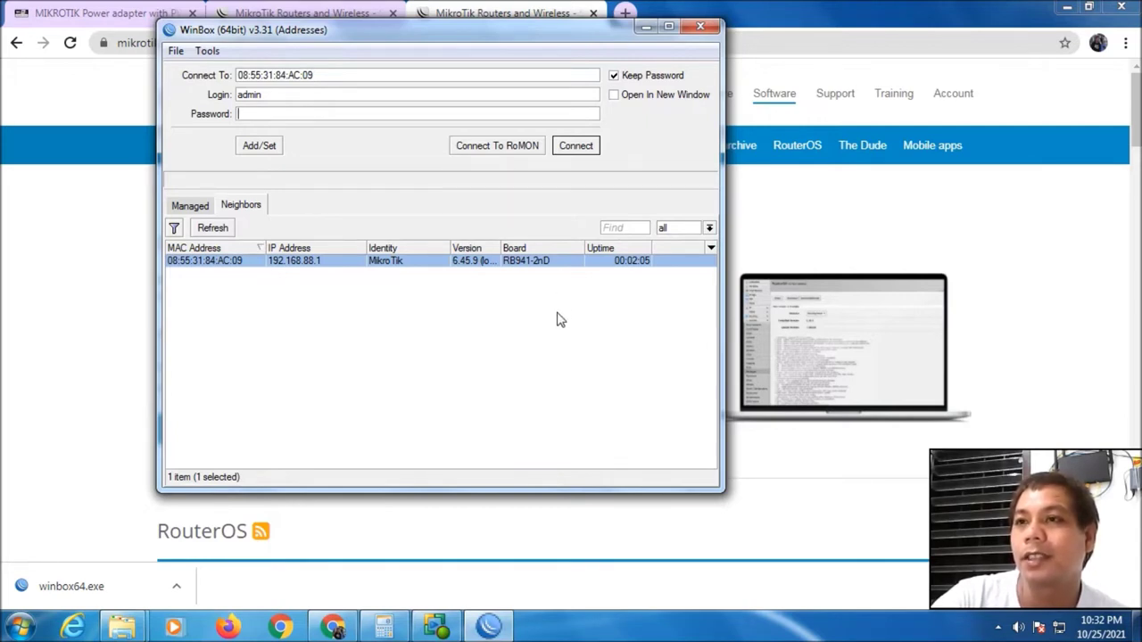
{"action": "left_click", "coordinate": [578, 147]}
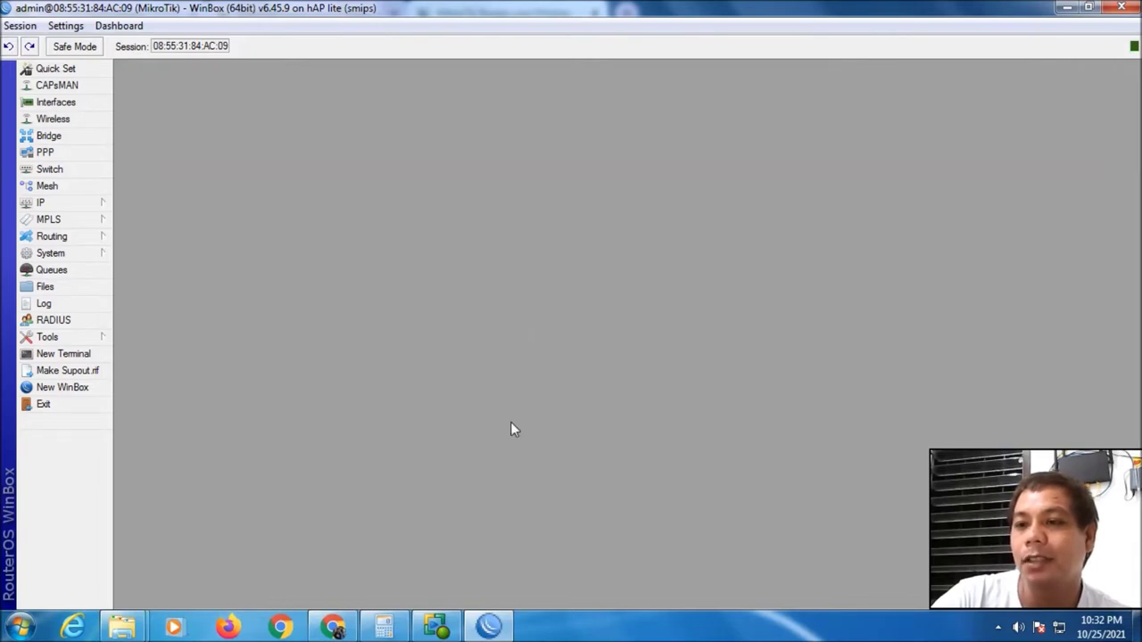
{"action": "left_click", "coordinate": [1067, 7]}
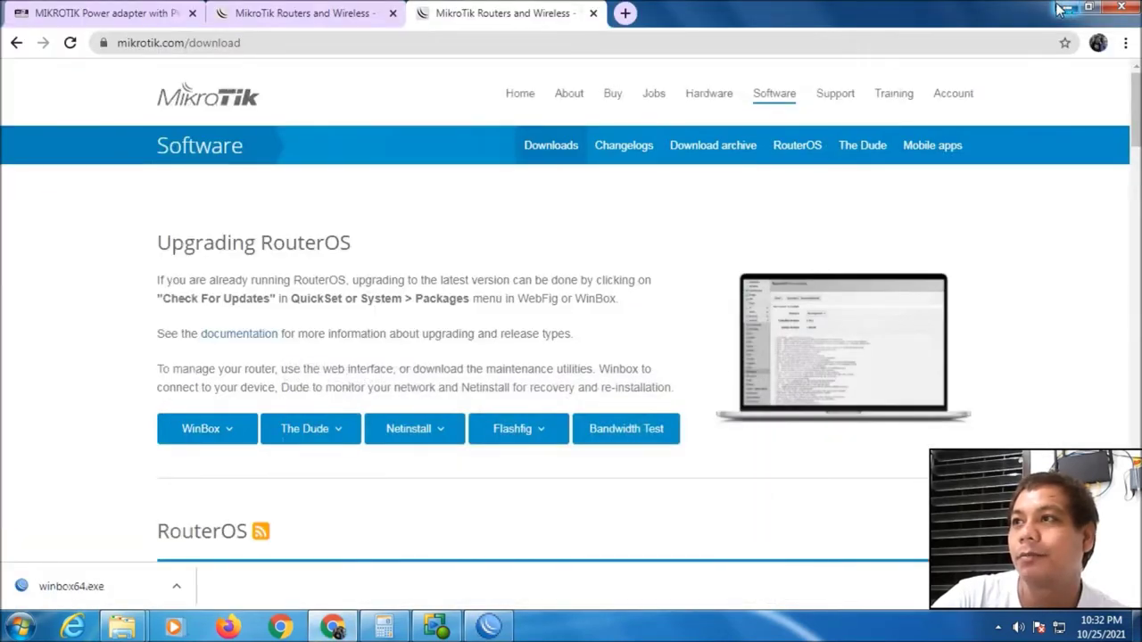
{"action": "left_click", "coordinate": [1059, 9]}
{"action": "double_click", "coordinate": [219, 118]}
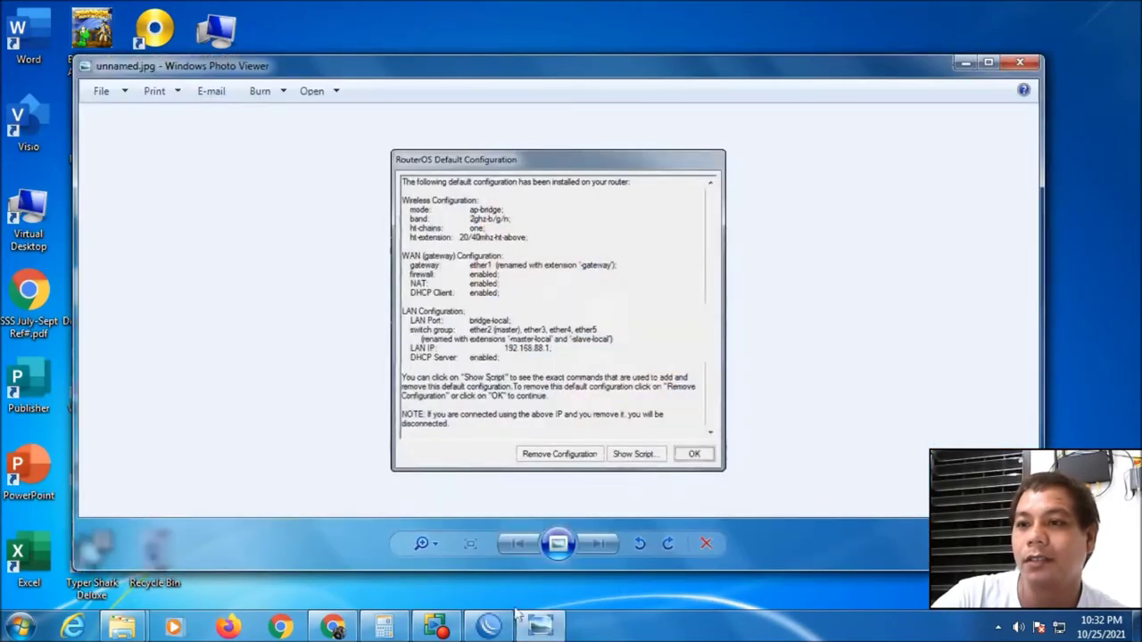
{"action": "left_click", "coordinate": [488, 626]}
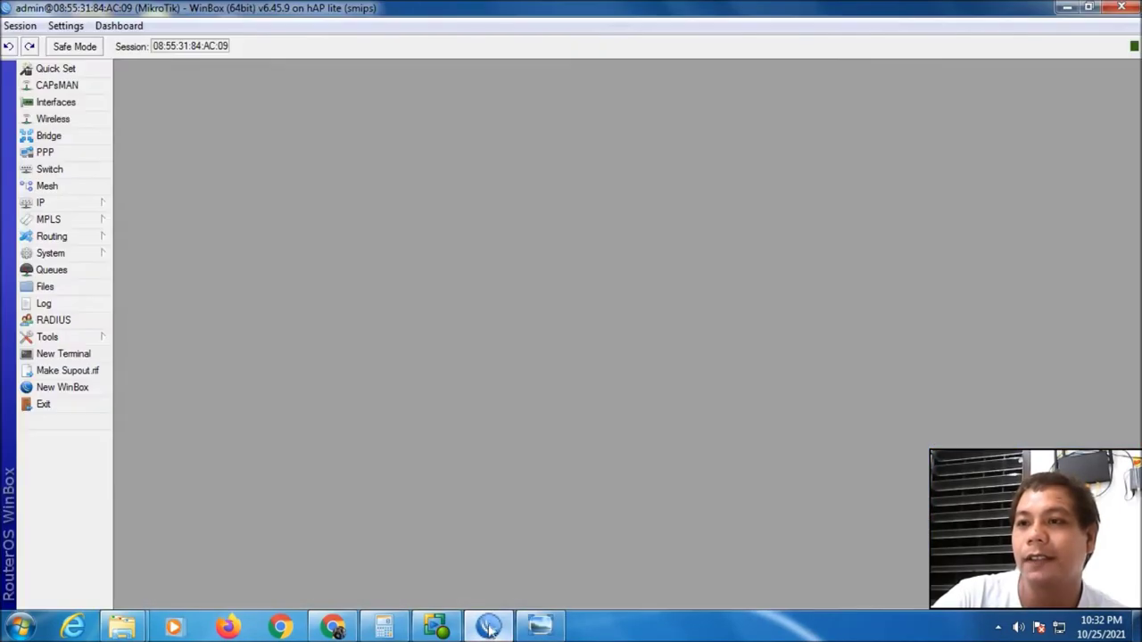
{"action": "left_click", "coordinate": [1066, 7]}
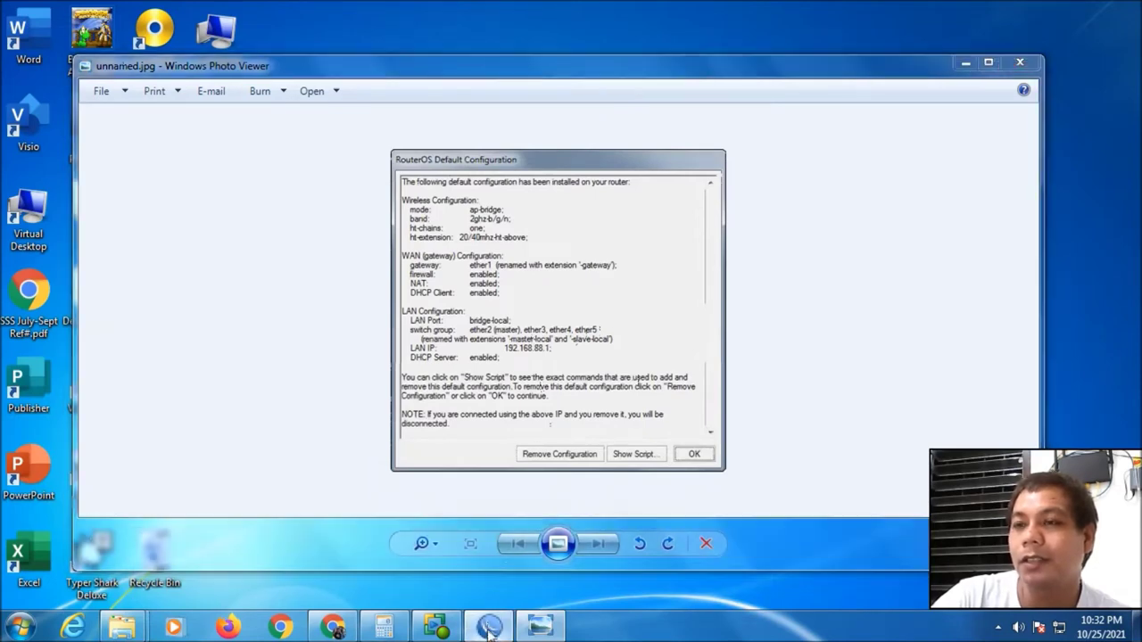
{"action": "left_click", "coordinate": [520, 578]}
{"action": "left_click_drag", "start_coordinate": [530, 18], "coordinate": [526, 102]}
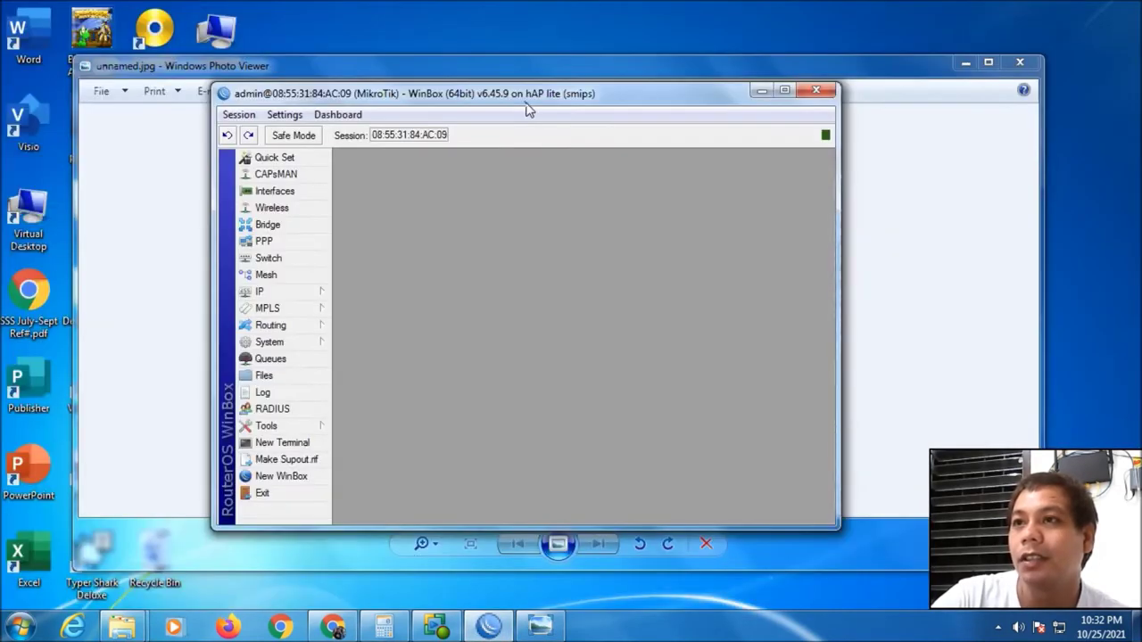
{"action": "left_click_drag", "start_coordinate": [295, 67], "coordinate": [310, 29]}
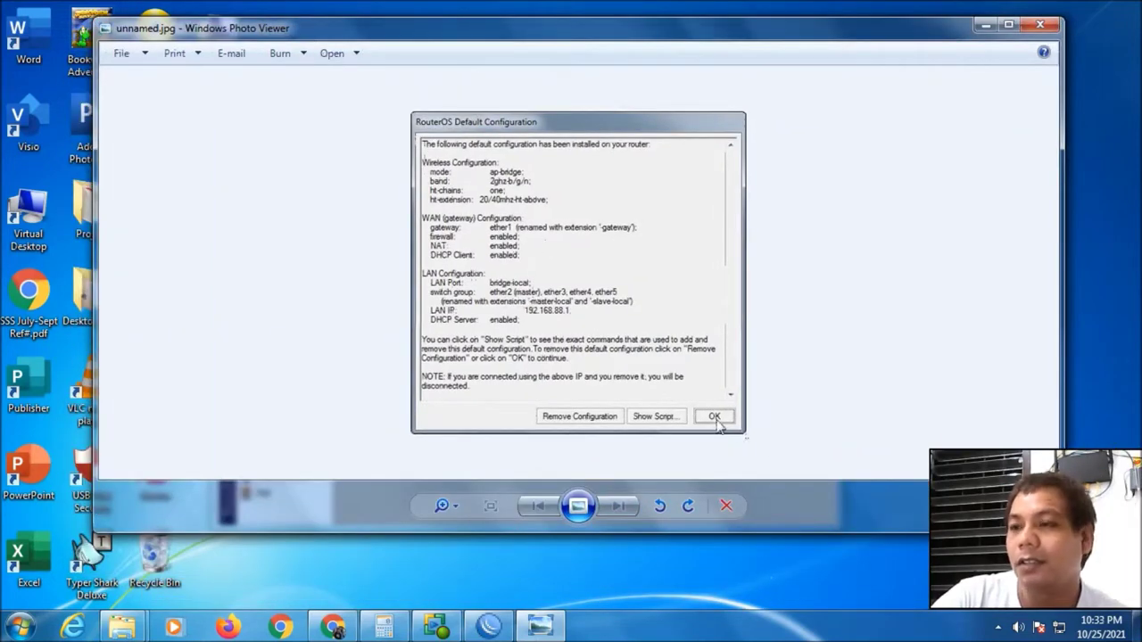
{"action": "left_click", "coordinate": [1039, 27]}
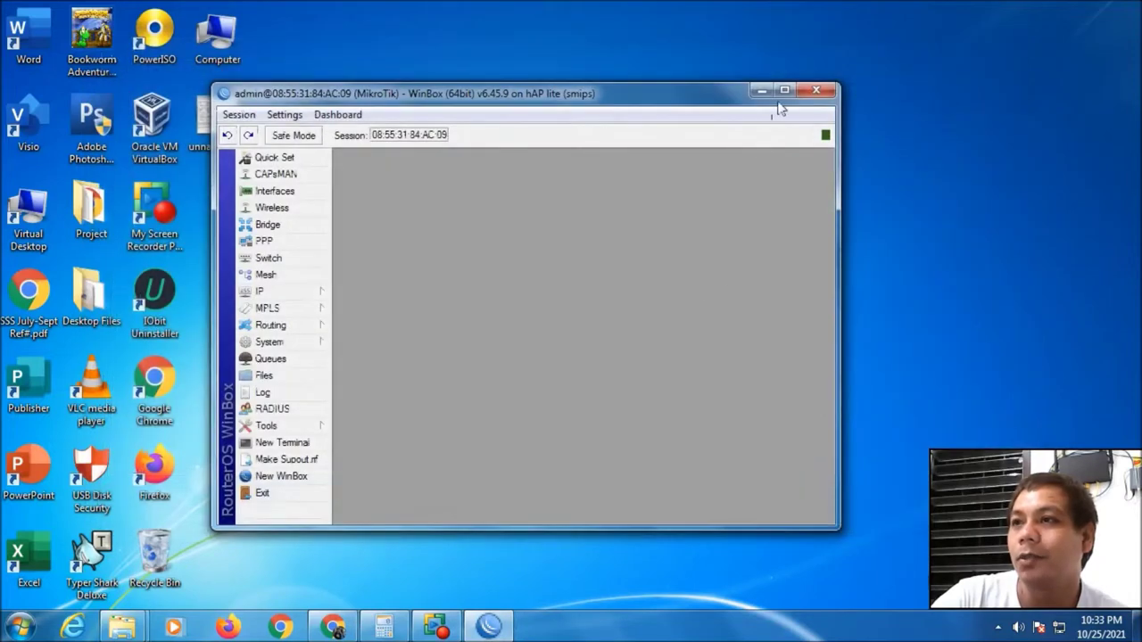
{"action": "left_click", "coordinate": [784, 90]}
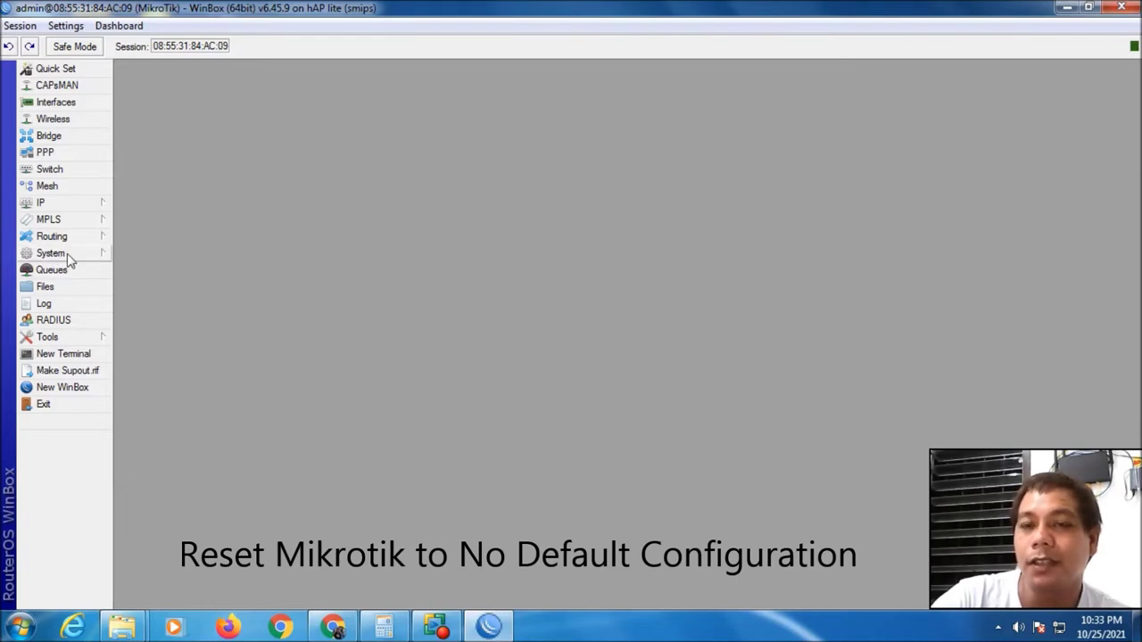
Open the Interface List with bridge, ether1–ether4, pwr-line1 and wlan1
{"action": "left_click", "coordinate": [69, 257]}
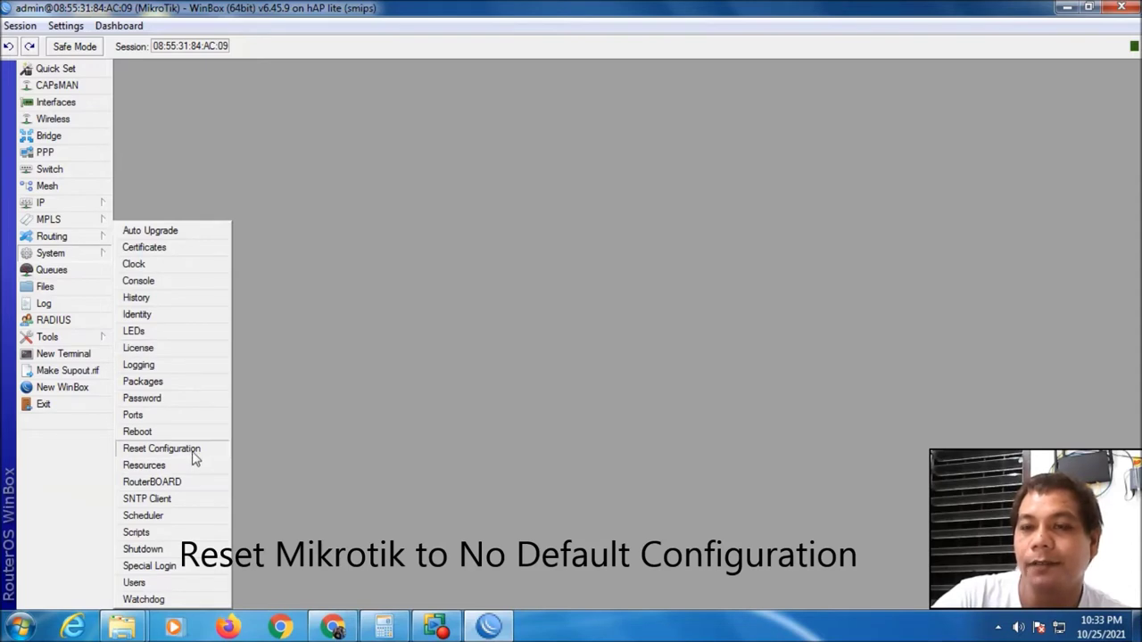
{"action": "left_click", "coordinate": [368, 437]}
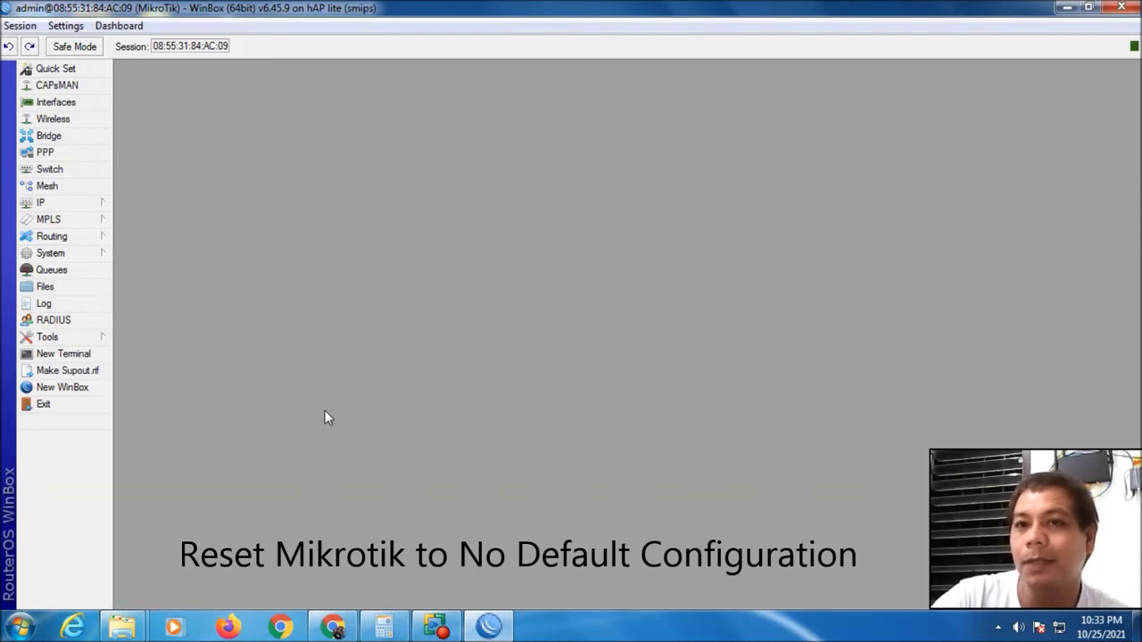
{"action": "left_click", "coordinate": [78, 104]}
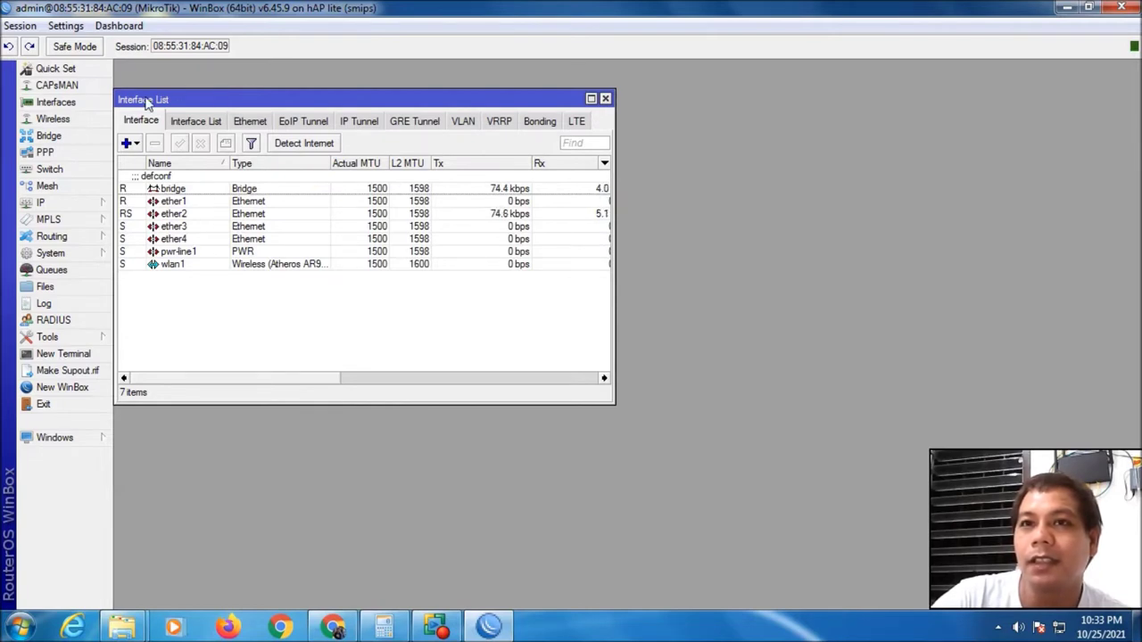
Open the Bridge Ports, IP Addresses and IP Pool windows and arrange them side by side
{"action": "left_click", "coordinate": [66, 139]}
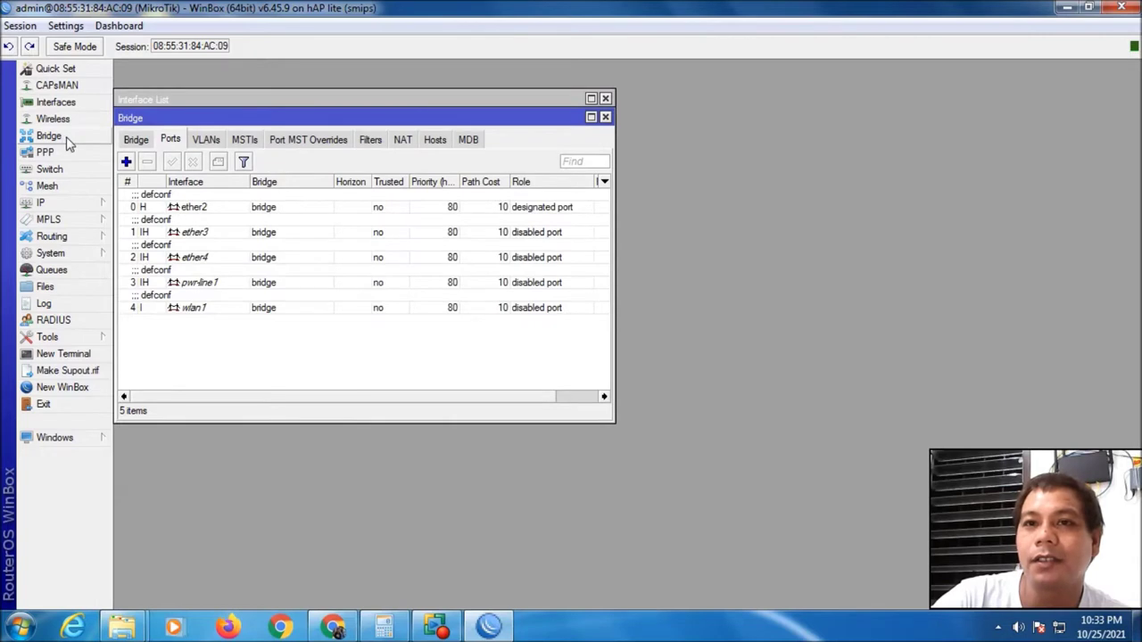
{"action": "left_click", "coordinate": [67, 204]}
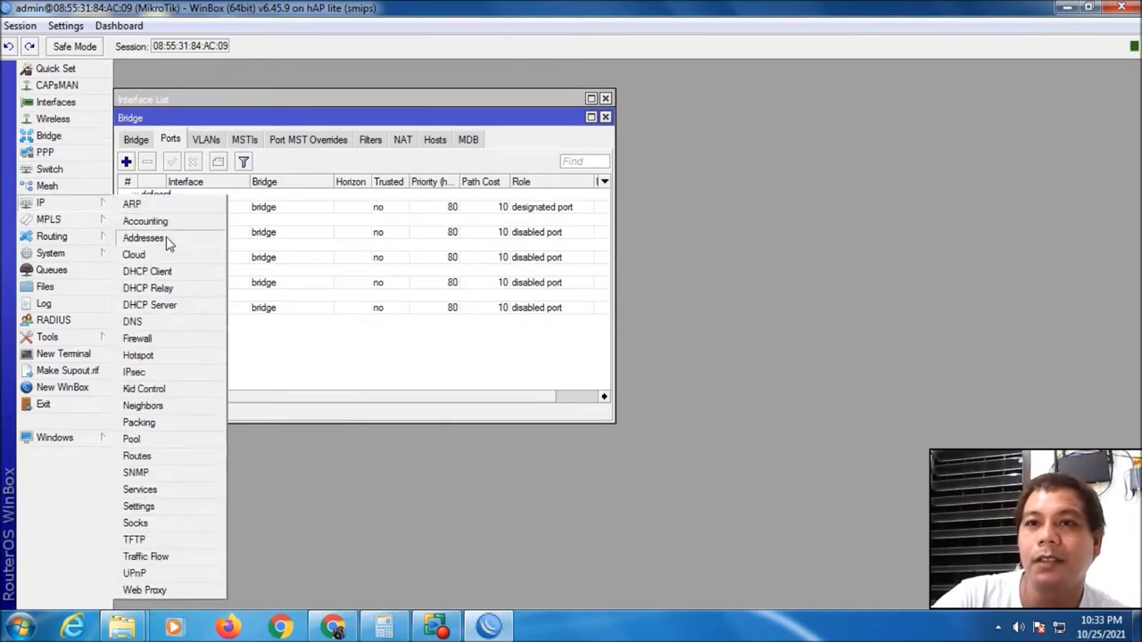
{"action": "left_click", "coordinate": [143, 238]}
{"action": "left_click", "coordinate": [67, 203]}
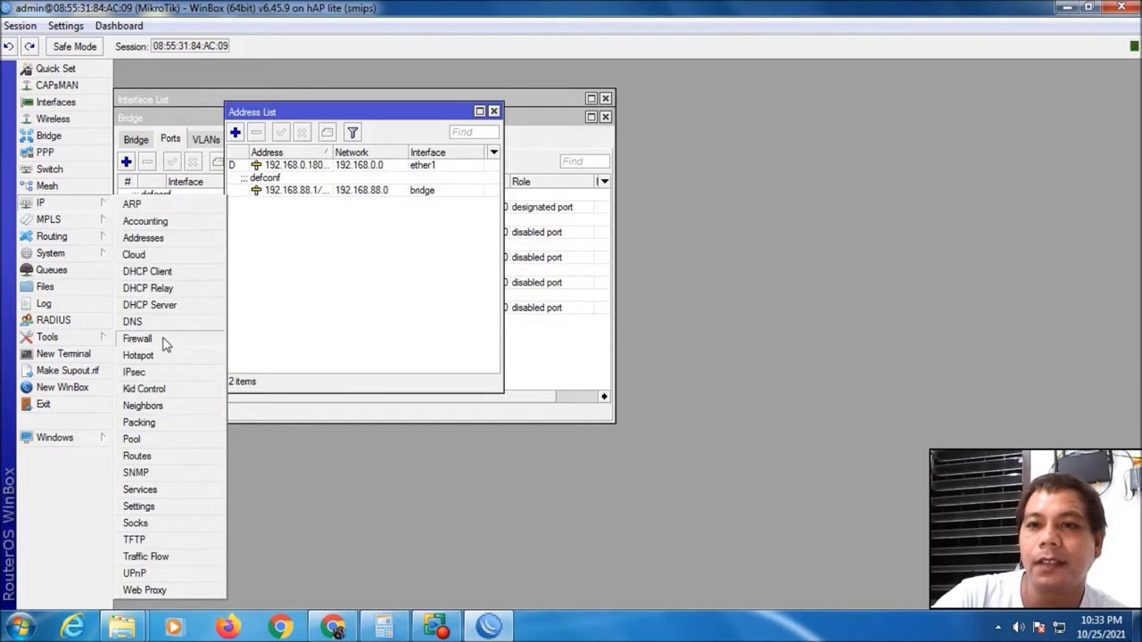
{"action": "left_click_drag", "start_coordinate": [412, 101], "coordinate": [852, 119]}
{"action": "left_click_drag", "start_coordinate": [395, 124], "coordinate": [414, 170]}
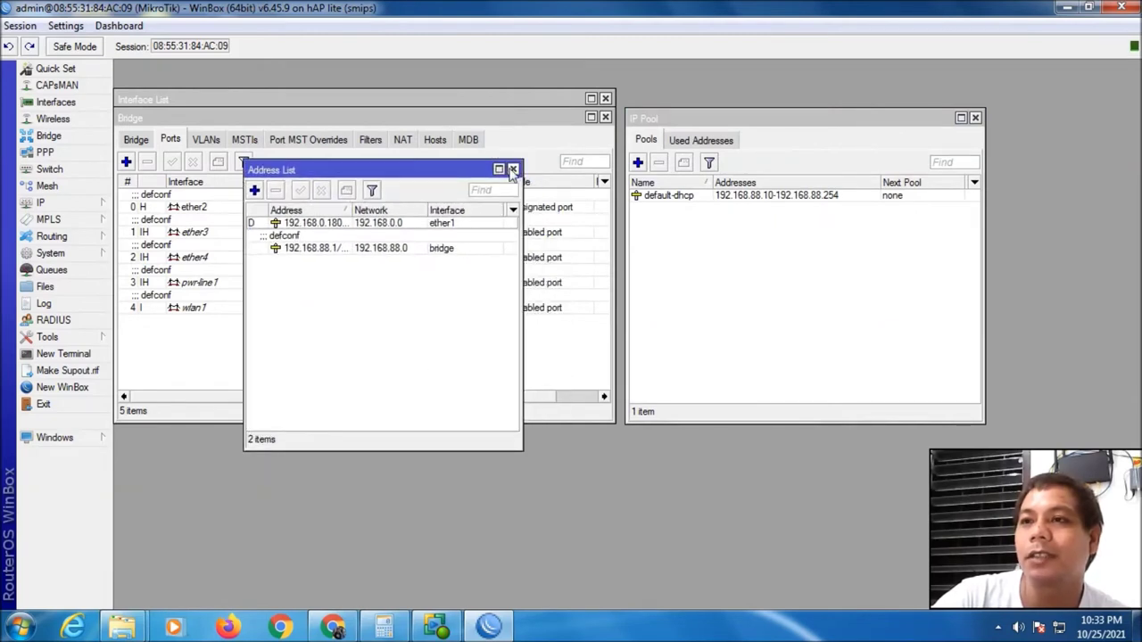
Close the Address List, Bridge Ports, Interface List and IP Pool windows
{"action": "left_click", "coordinate": [513, 169]}
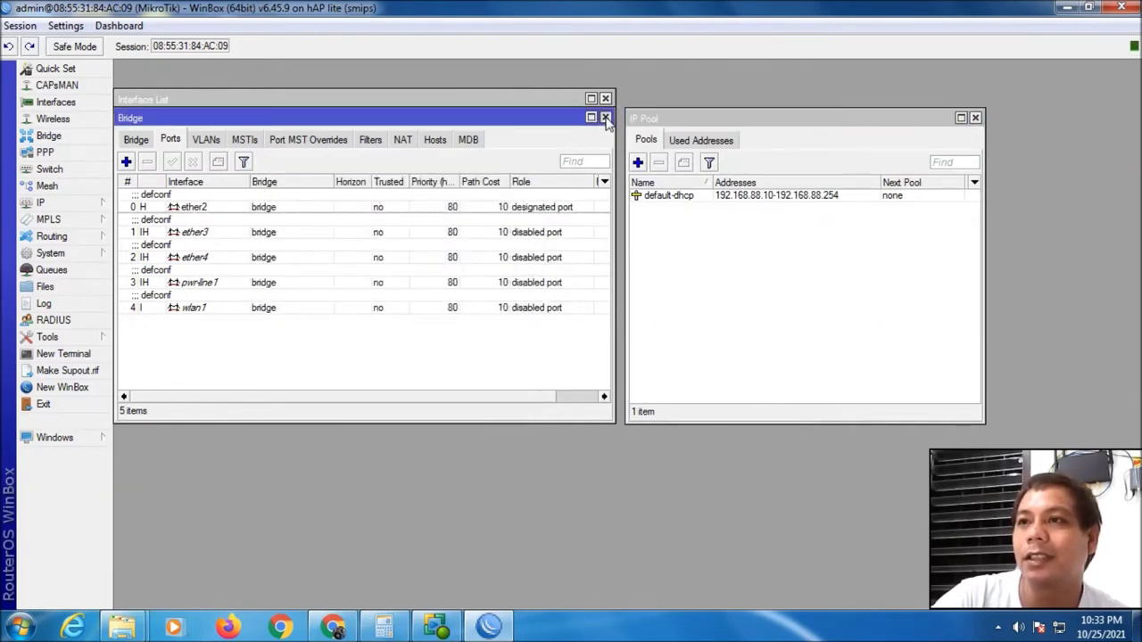
{"action": "left_click", "coordinate": [605, 117]}
{"action": "left_click", "coordinate": [606, 99]}
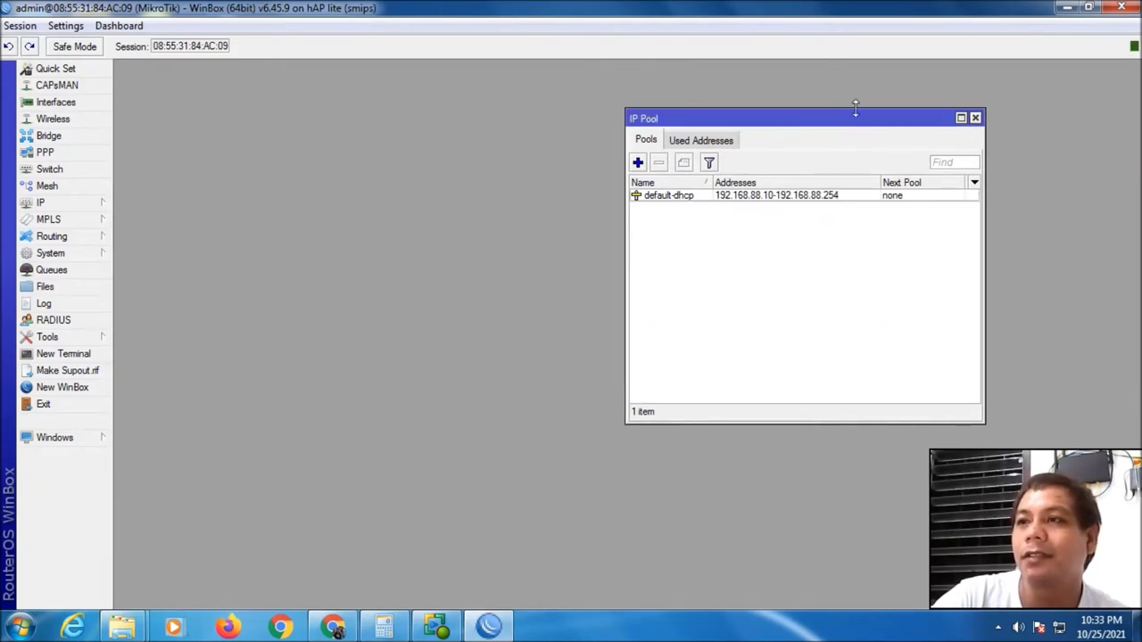
{"action": "left_click", "coordinate": [975, 118]}
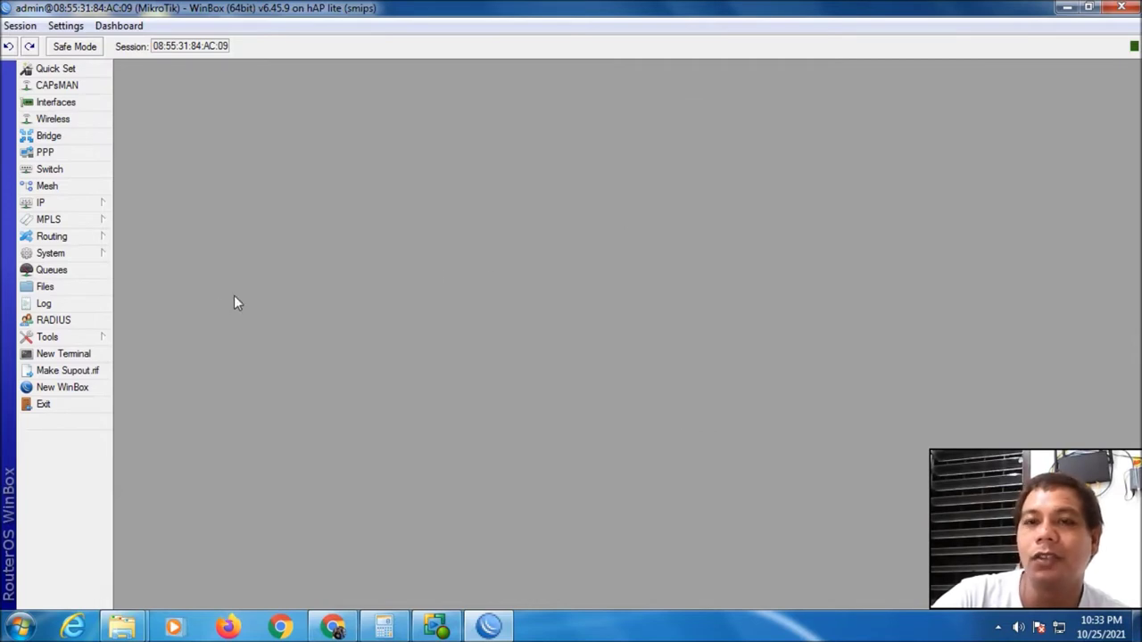
{"action": "left_click", "coordinate": [84, 258]}
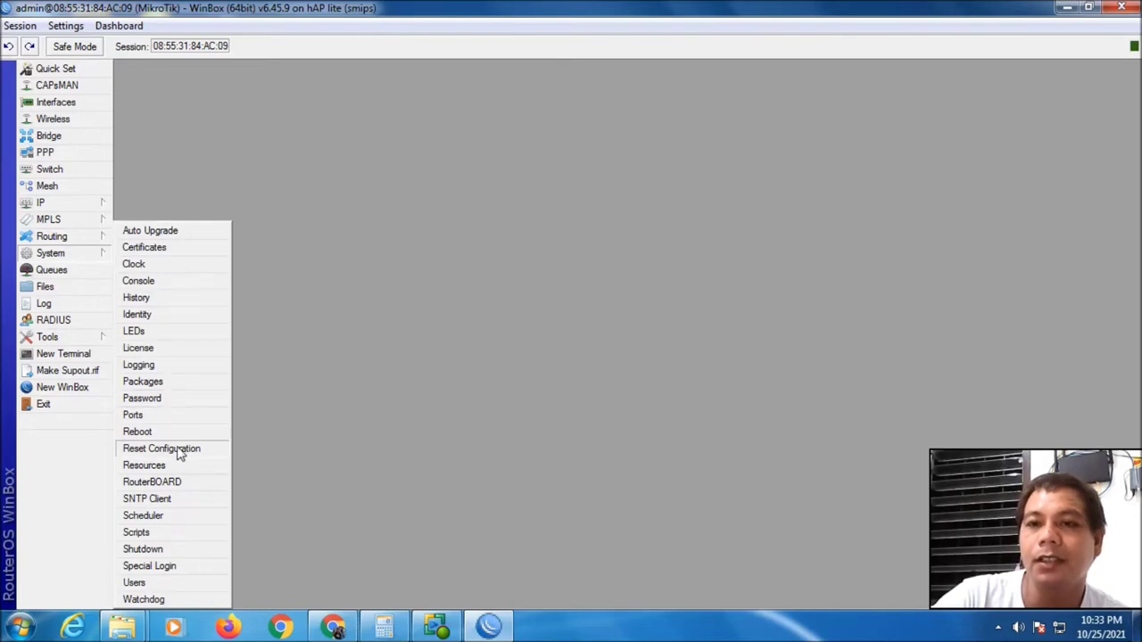
Reset the configuration with No Default Configuration ticked, confirming the reboot with Yes
{"action": "left_click", "coordinate": [217, 448]}
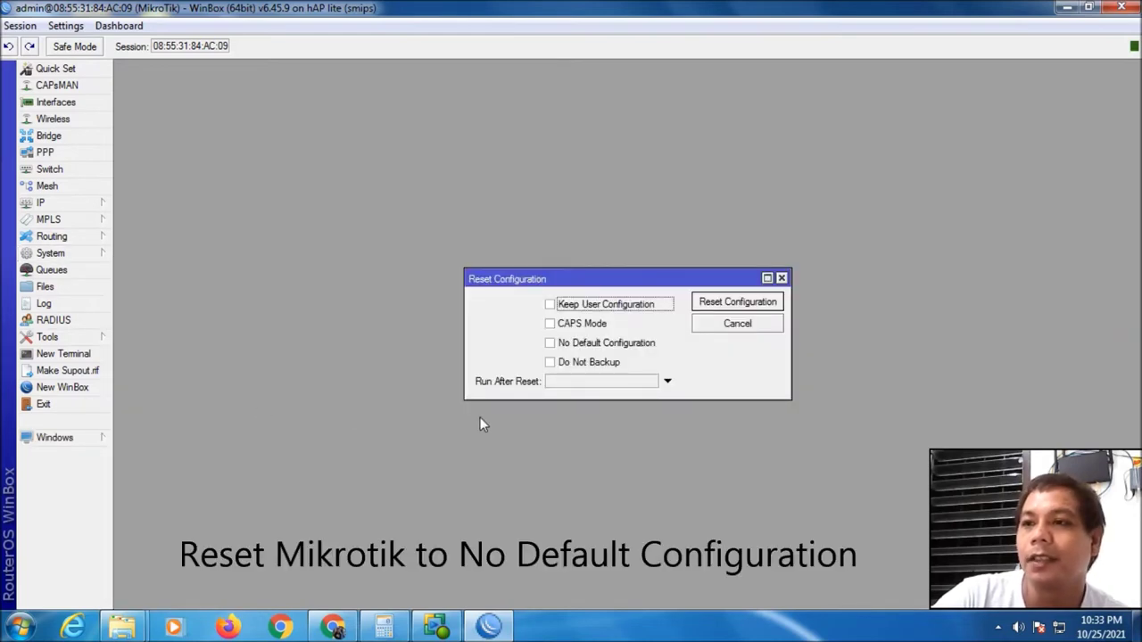
{"action": "left_click", "coordinate": [550, 345]}
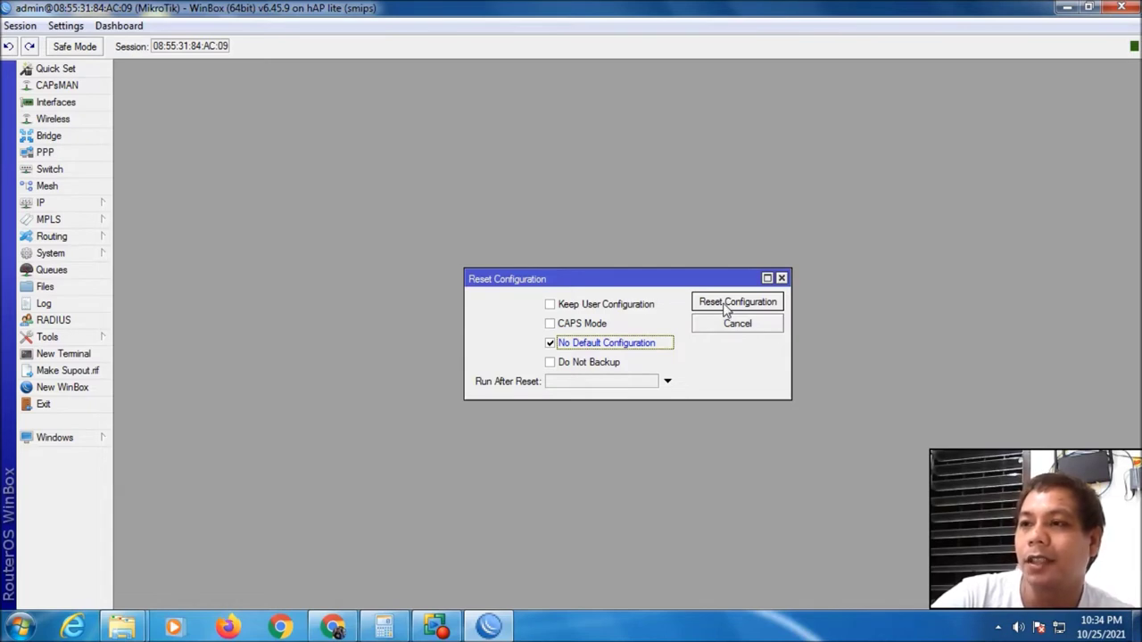
{"action": "left_click", "coordinate": [725, 303]}
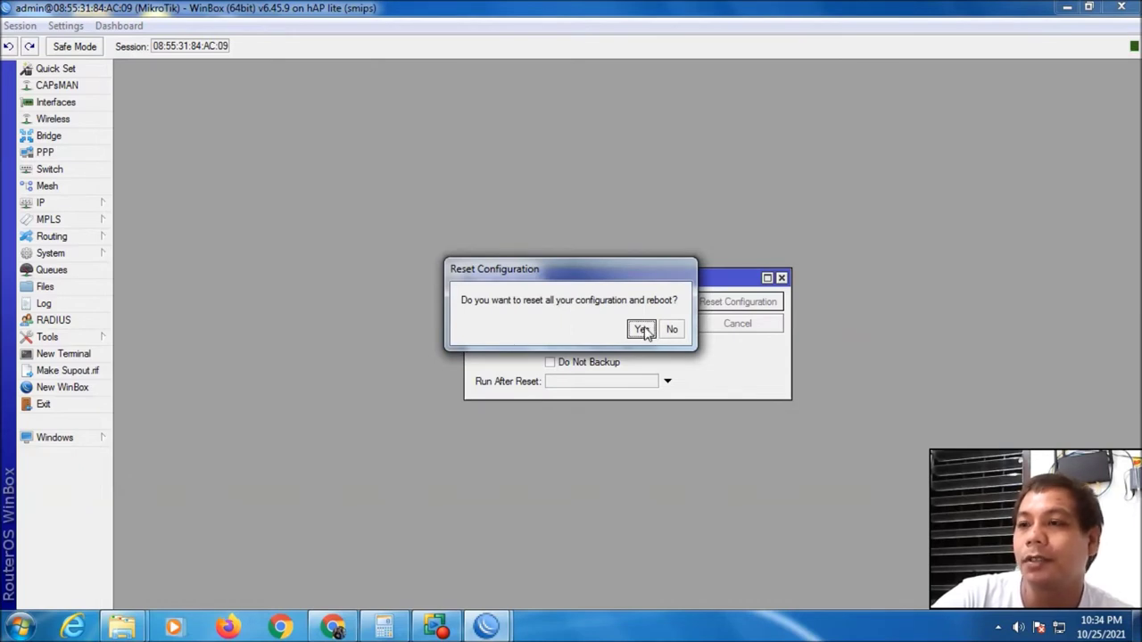
{"action": "left_click", "coordinate": [643, 329]}
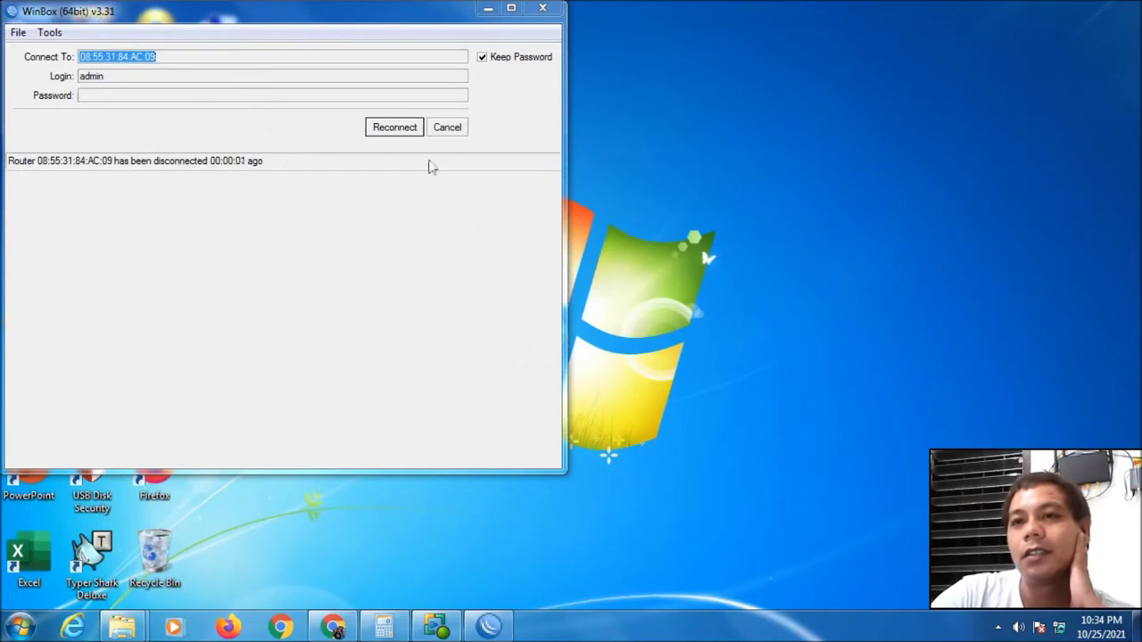
Retry the connection to the rebooting router and toggle between Managed and Neighbors lists
{"action": "left_click", "coordinate": [386, 128]}
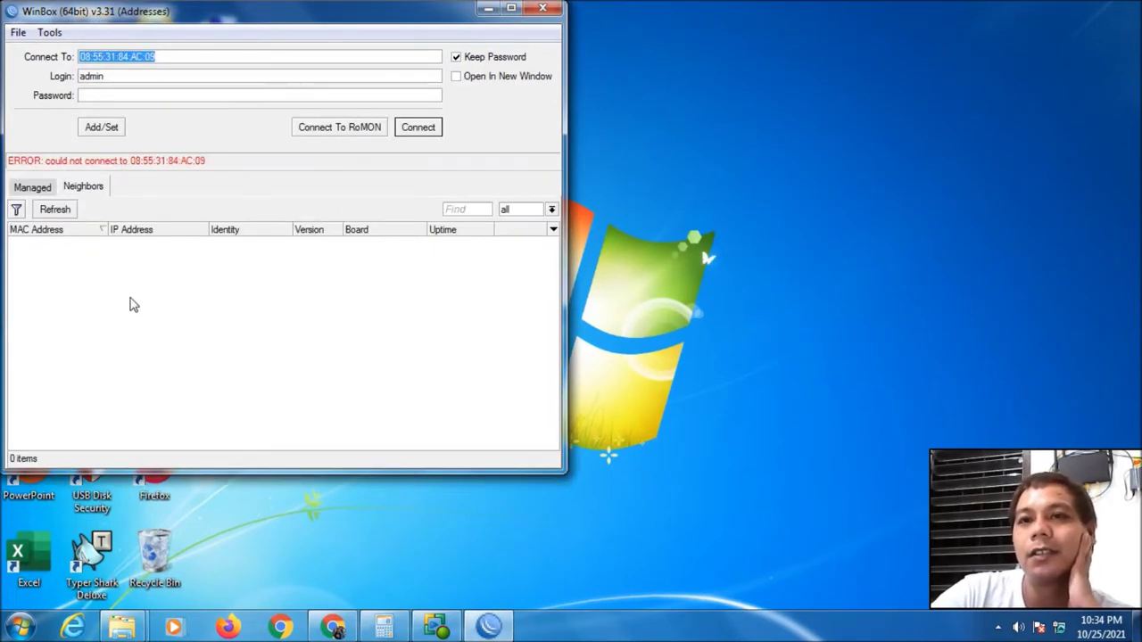
{"action": "left_click", "coordinate": [49, 189]}
{"action": "left_click", "coordinate": [84, 188]}
{"action": "left_click", "coordinate": [49, 189]}
{"action": "left_click", "coordinate": [84, 187]}
Refresh the Neighbors list repeatedly until the reset router reappears
{"action": "left_click", "coordinate": [49, 188]}
{"action": "left_click", "coordinate": [95, 189]}
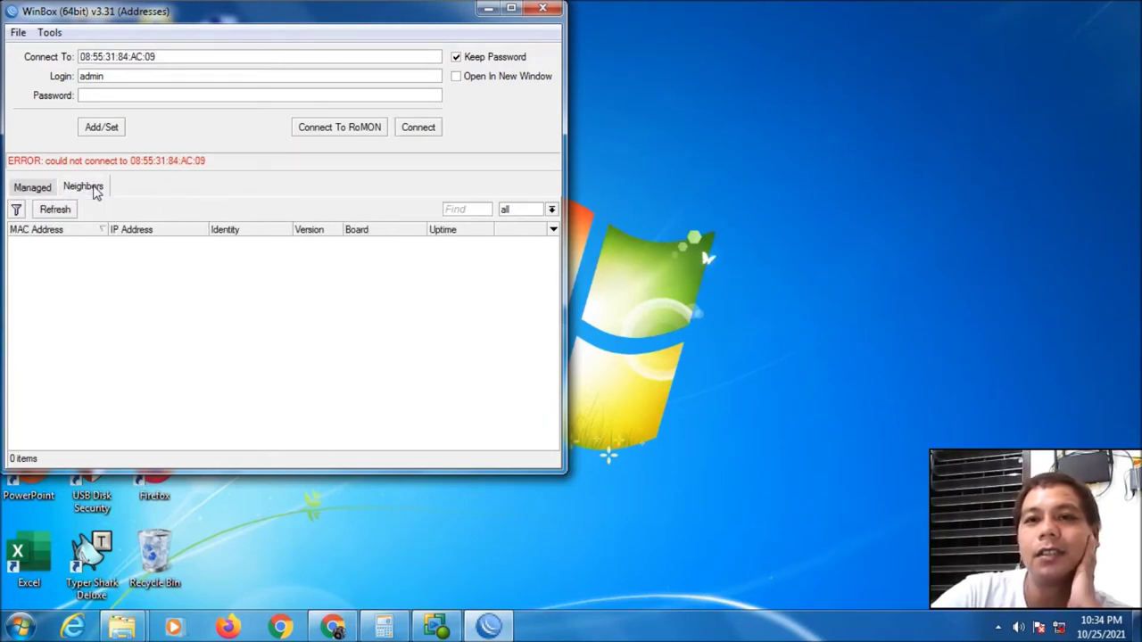
{"action": "left_click", "coordinate": [35, 189]}
{"action": "left_click", "coordinate": [72, 188]}
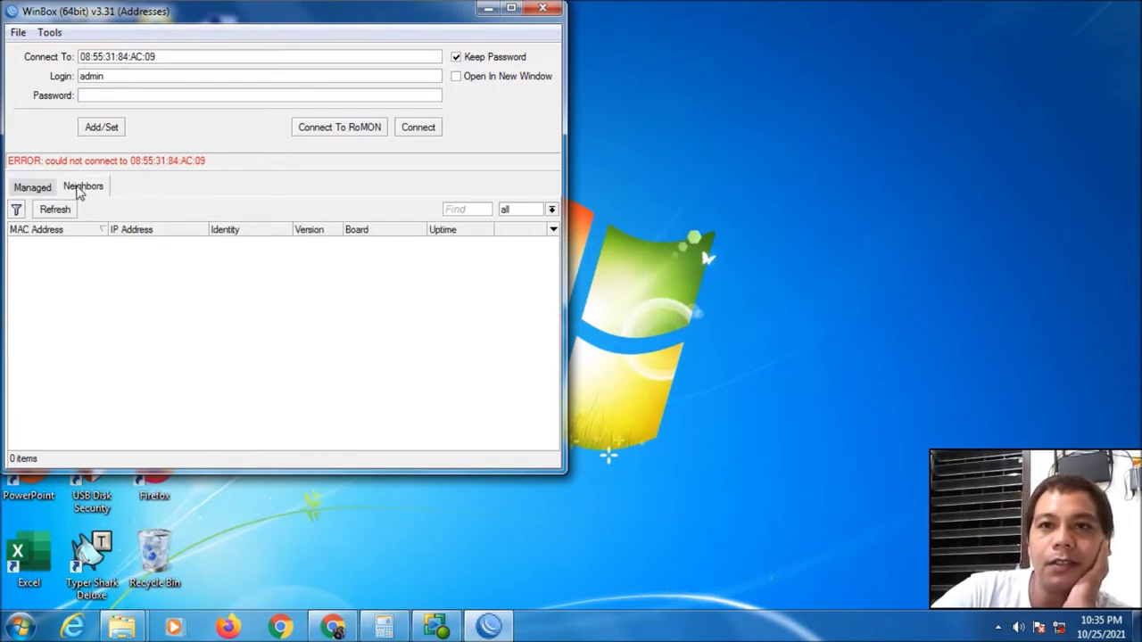
{"action": "left_click", "coordinate": [38, 188]}
{"action": "left_click", "coordinate": [75, 188]}
{"action": "left_click", "coordinate": [43, 192]}
{"action": "left_click", "coordinate": [93, 192]}
{"action": "left_click", "coordinate": [40, 192]}
{"action": "left_click", "coordinate": [89, 192]}
{"action": "left_click", "coordinate": [43, 198]}
{"action": "left_click", "coordinate": [77, 195]}
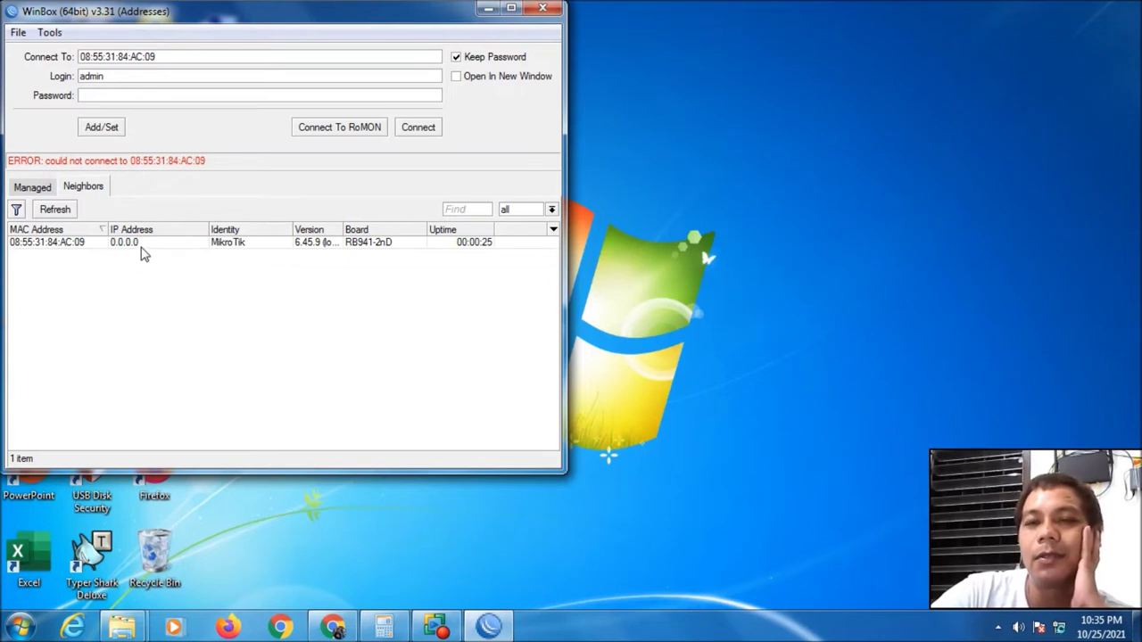
Connect to the reset router by its MAC address as admin
{"action": "left_click", "coordinate": [64, 243]}
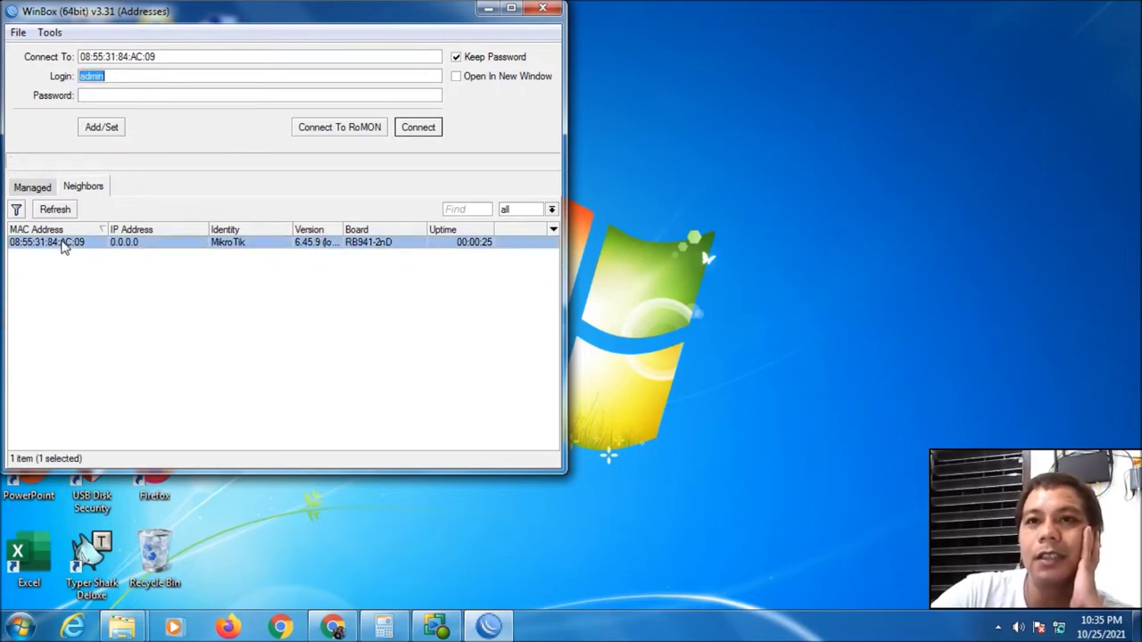
{"action": "left_click", "coordinate": [114, 78]}
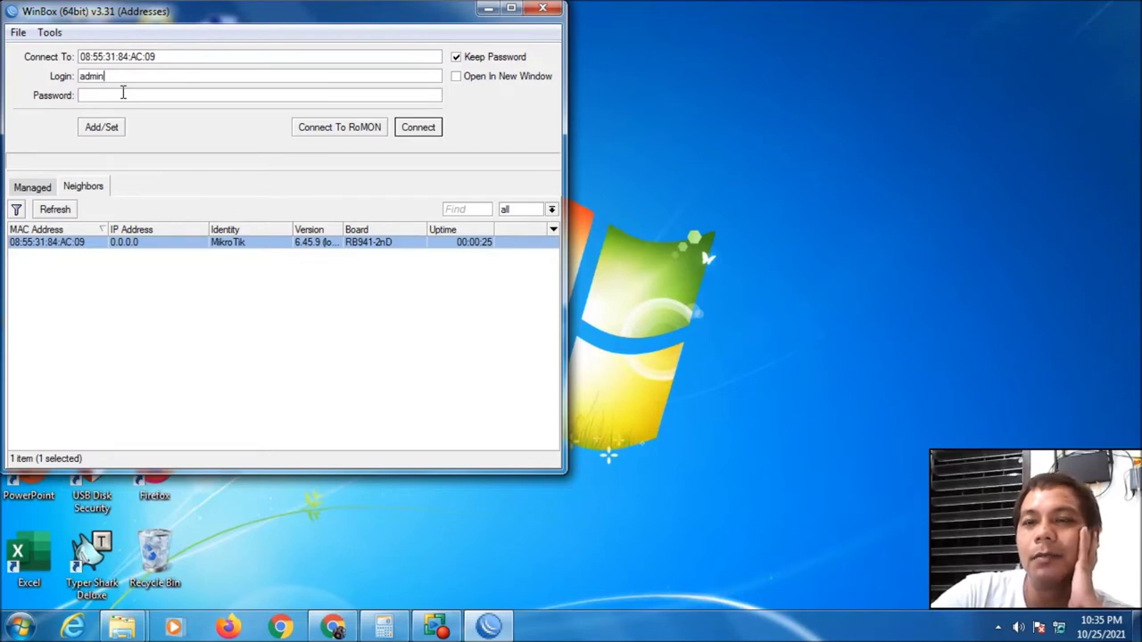
{"action": "left_click", "coordinate": [410, 133]}
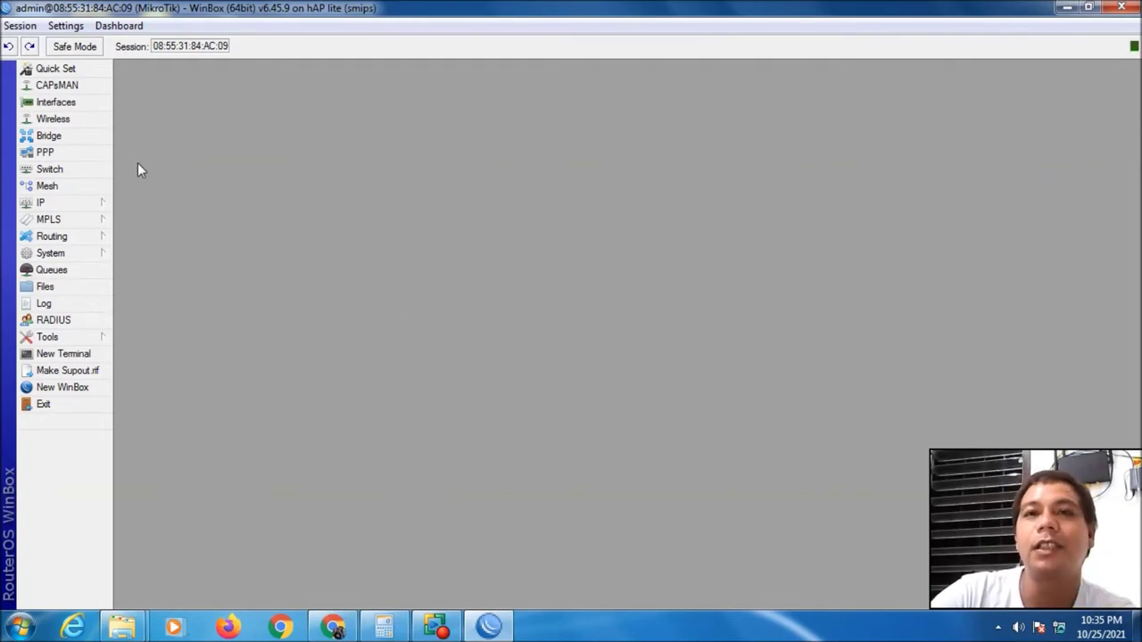
{"action": "left_click", "coordinate": [55, 102]}
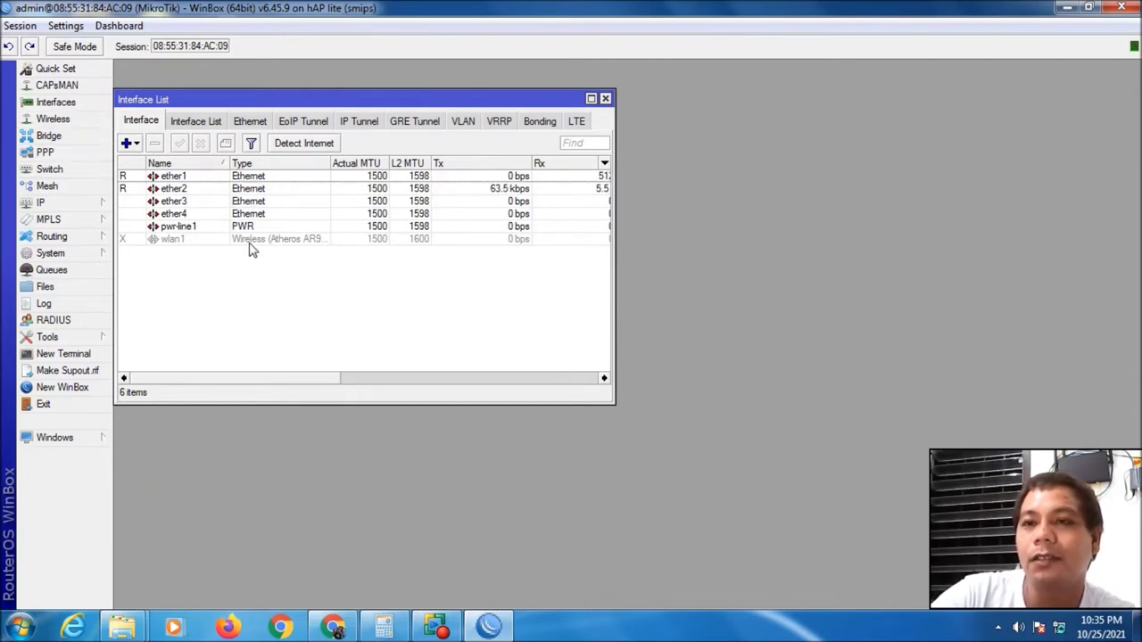
{"action": "left_click", "coordinate": [83, 137]}
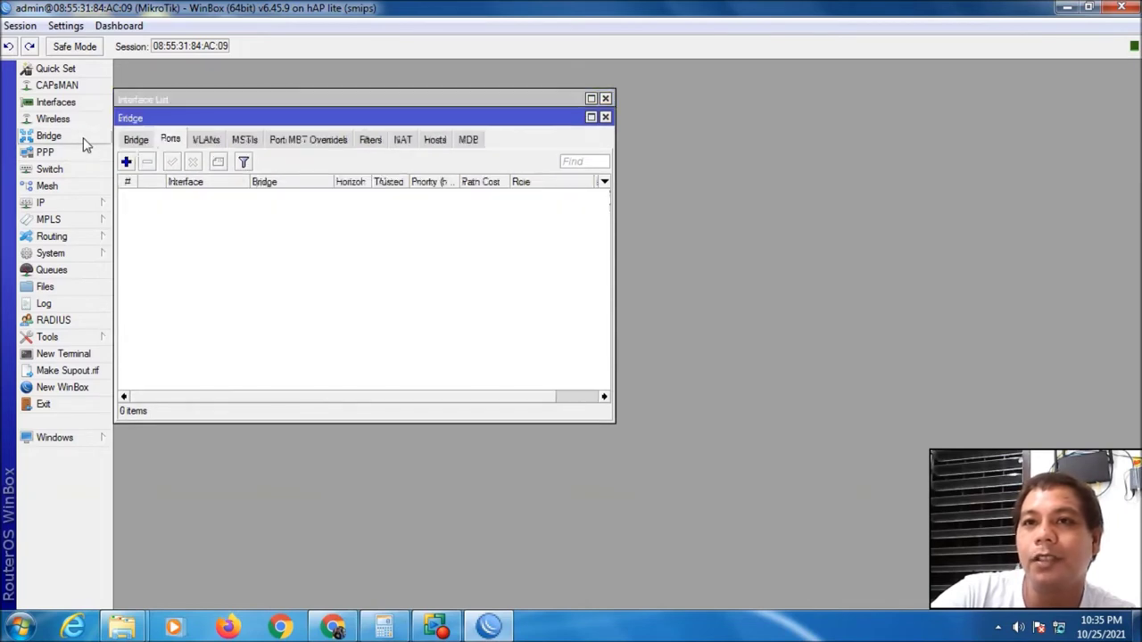
{"action": "left_click", "coordinate": [73, 204]}
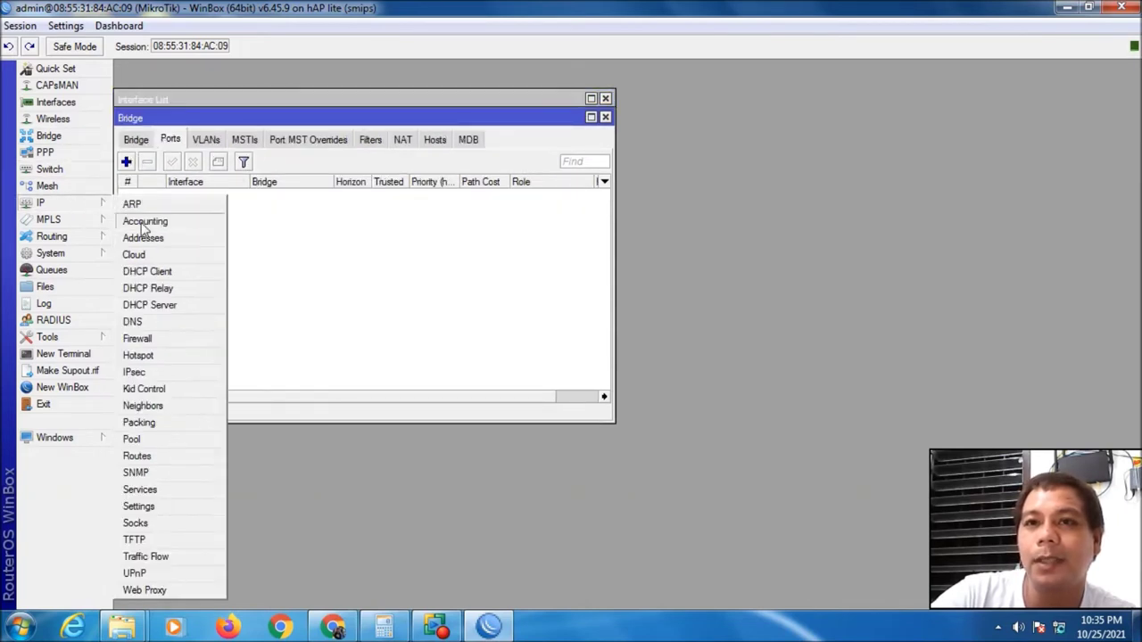
{"action": "left_click", "coordinate": [152, 234]}
{"action": "left_click", "coordinate": [71, 205]}
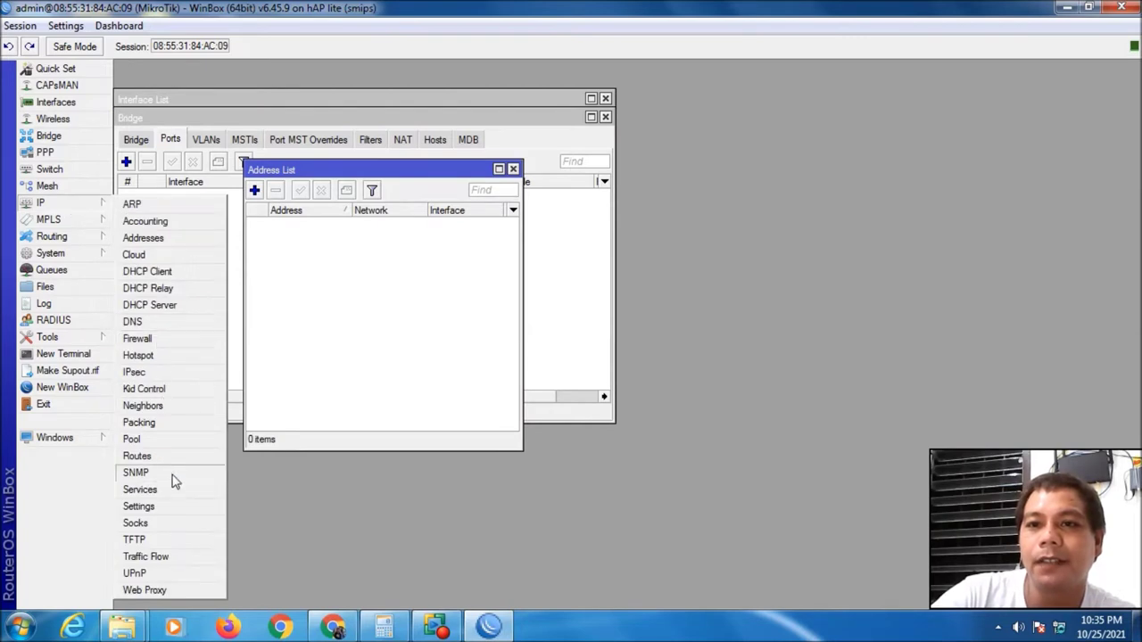
{"action": "left_click", "coordinate": [161, 439]}
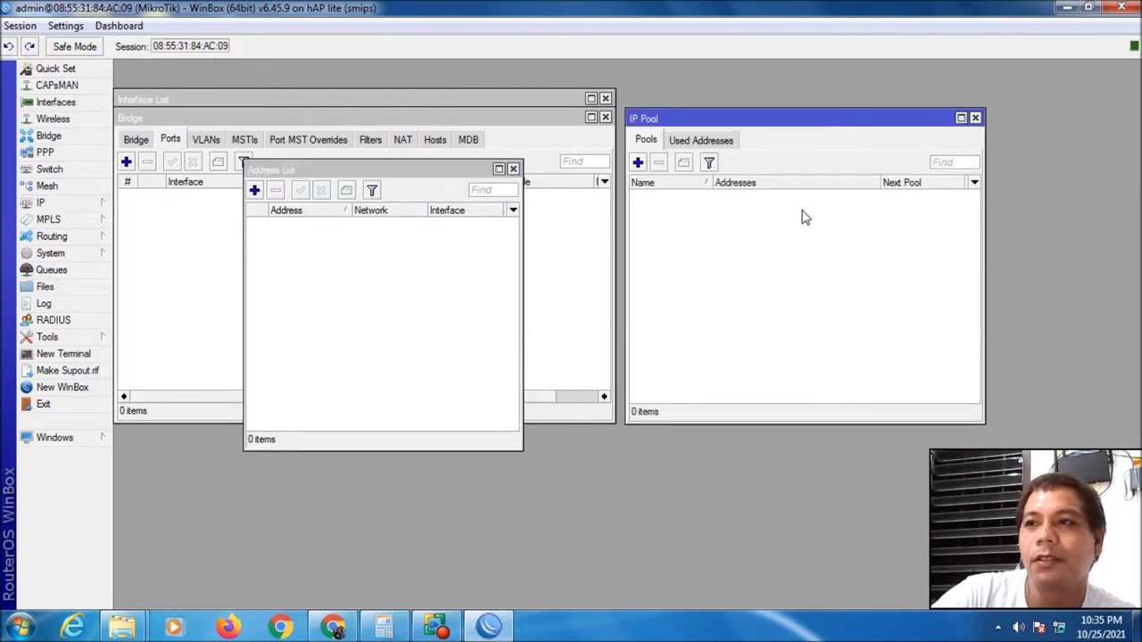
{"action": "left_click", "coordinate": [975, 118]}
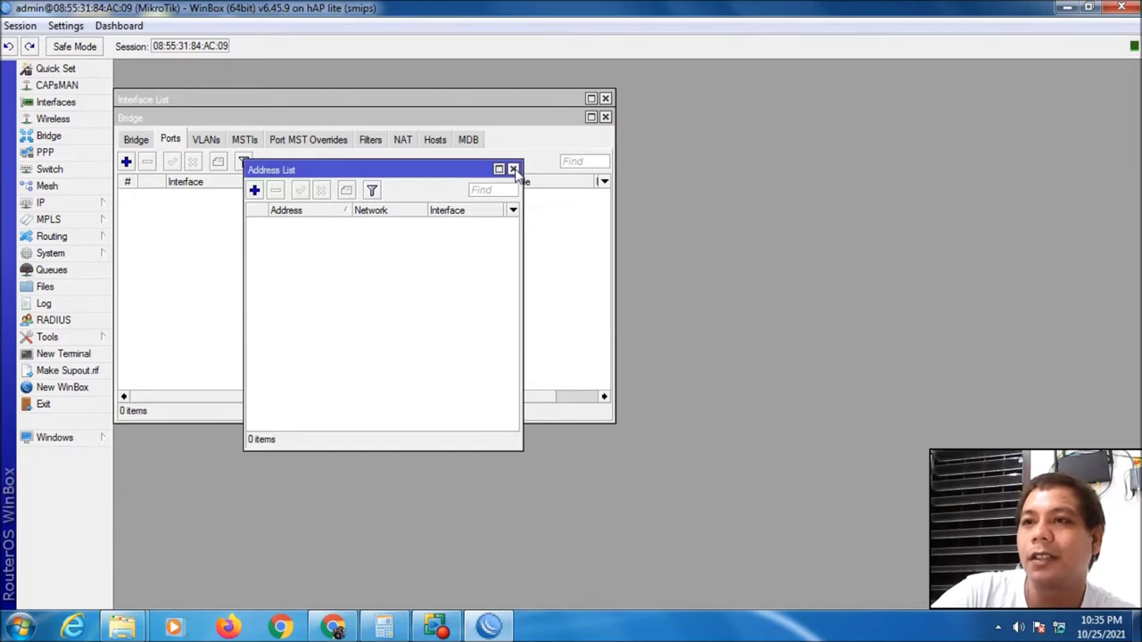
{"action": "left_click", "coordinate": [513, 169]}
{"action": "left_click", "coordinate": [605, 117]}
{"action": "left_click", "coordinate": [605, 99]}
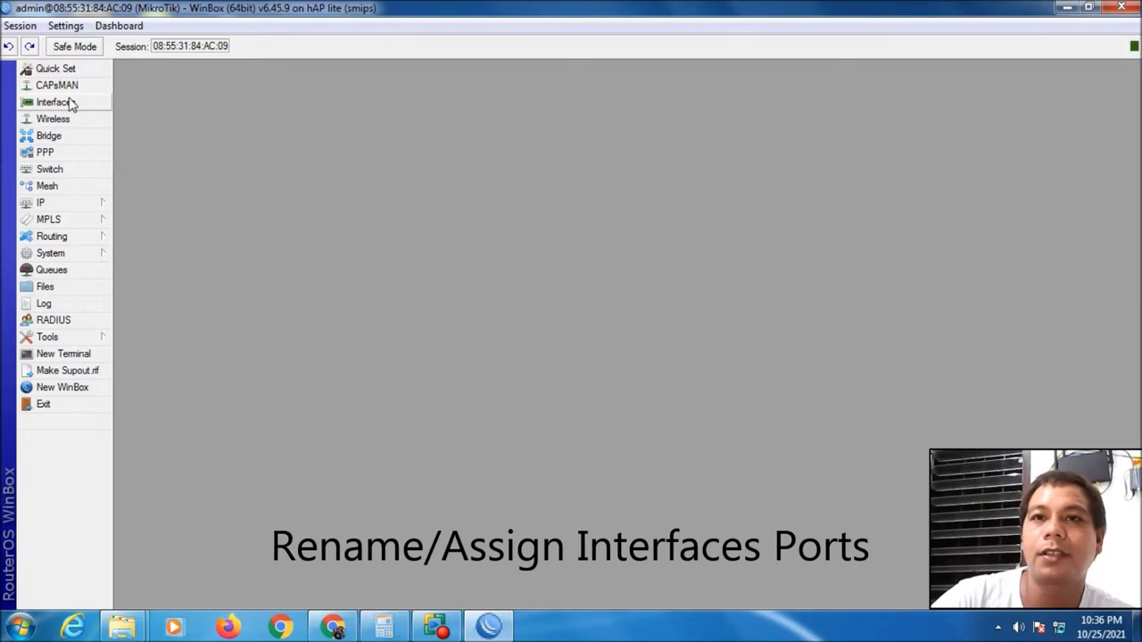
Rename interface ether1 to ether1-ISP and apply the change
{"action": "left_click", "coordinate": [55, 103]}
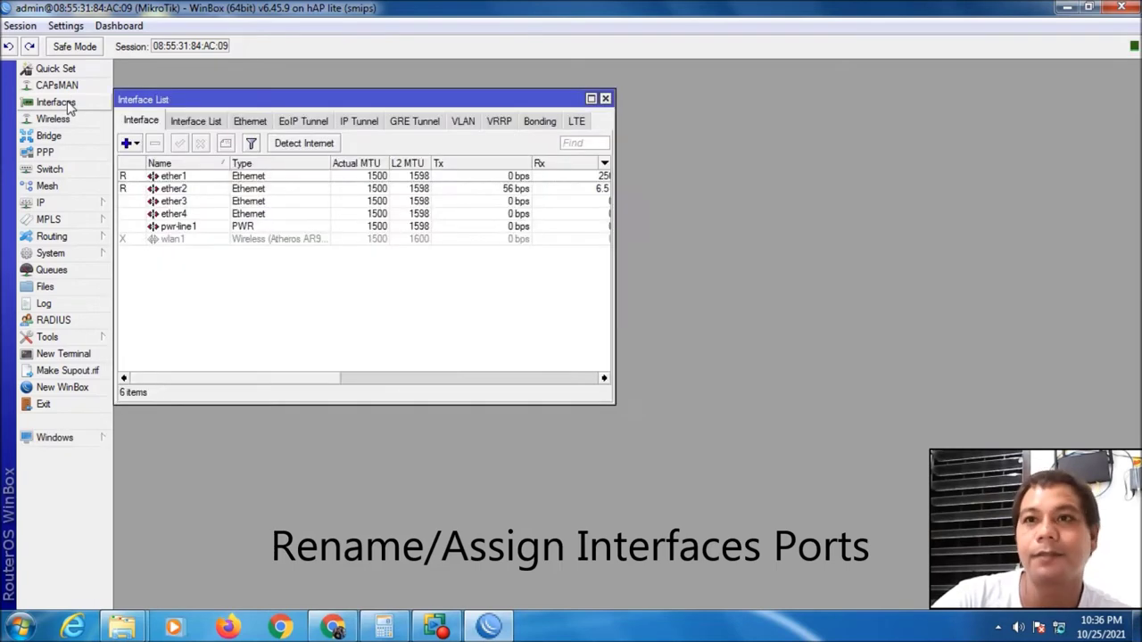
{"action": "double_click", "coordinate": [174, 177]}
{"action": "left_click", "coordinate": [330, 115]}
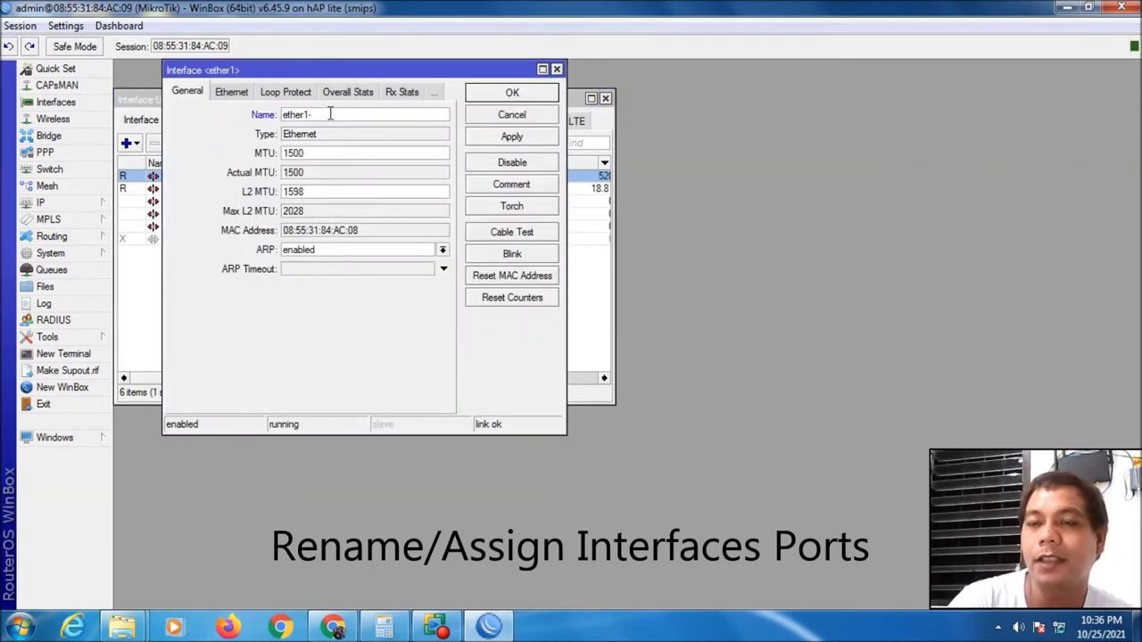
{"action": "type", "text": "-IPD"}
{"action": "key", "text": "BackSpace"}
{"action": "key", "text": "BackSpace"}
{"action": "type", "text": "SP"}
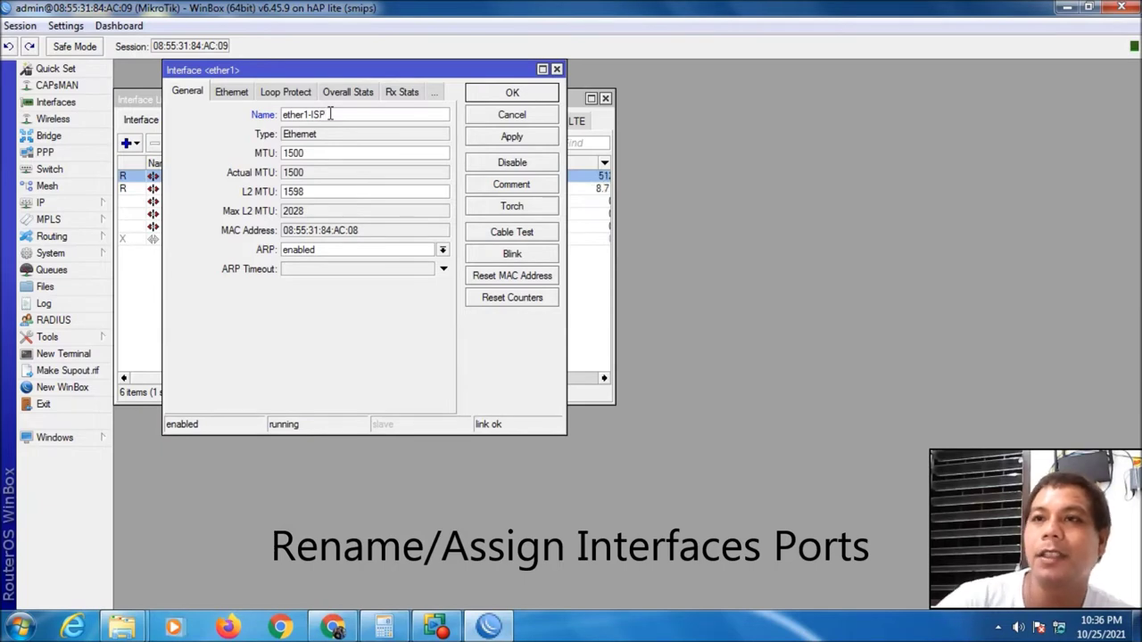
{"action": "left_click", "coordinate": [499, 137]}
{"action": "left_click", "coordinate": [506, 96]}
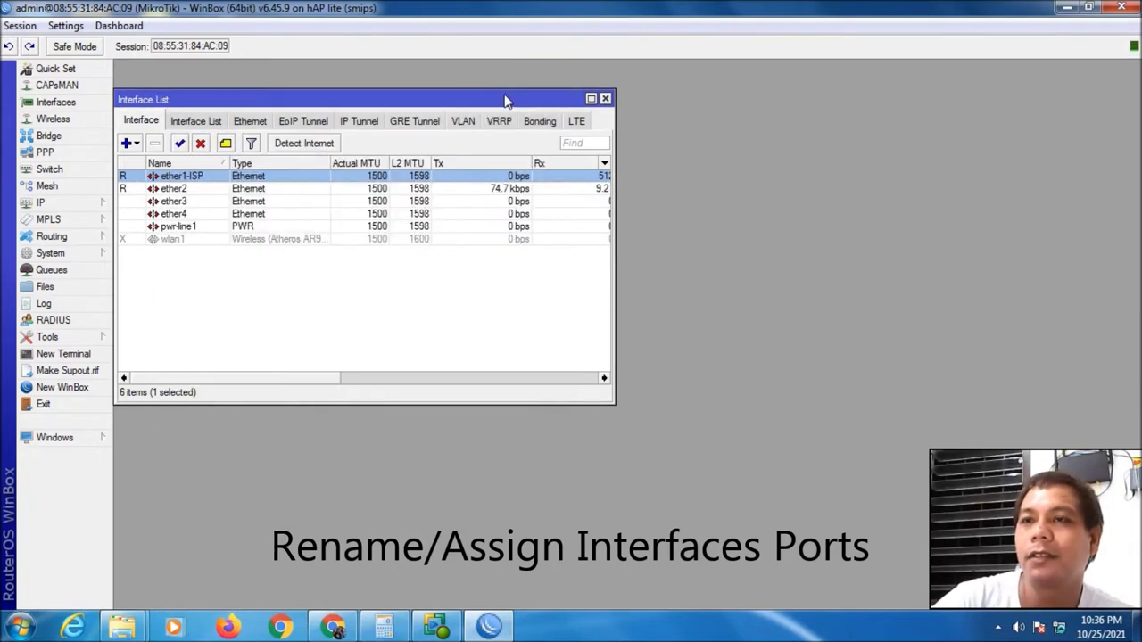
Rename interface ether2 to ether2-LAN and apply the change
{"action": "double_click", "coordinate": [205, 190]}
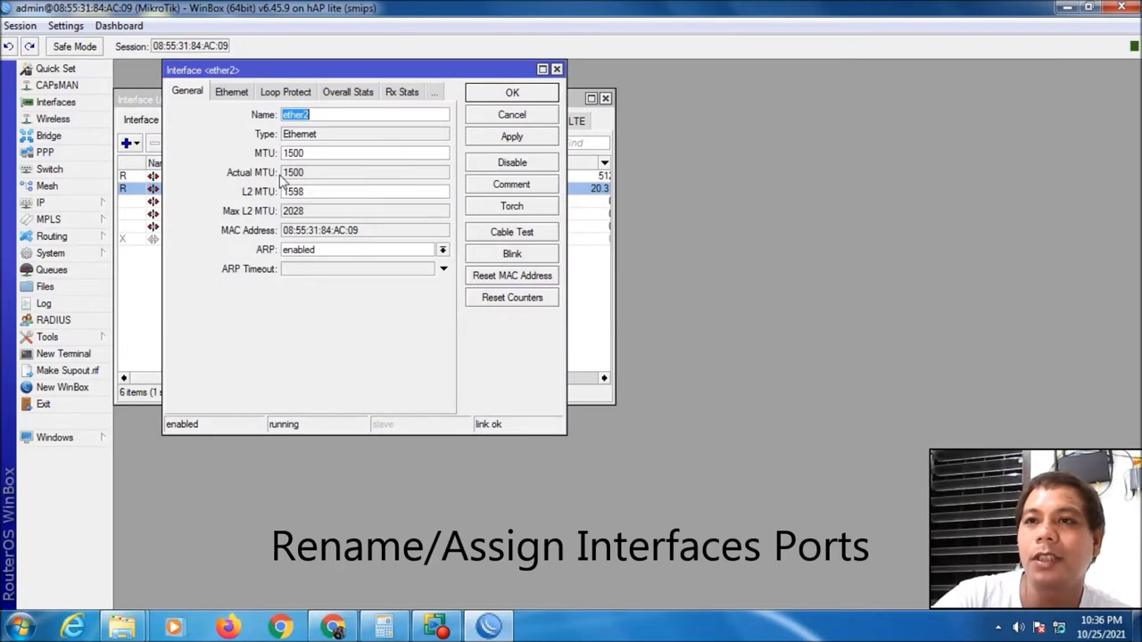
{"action": "left_click", "coordinate": [348, 115]}
{"action": "type", "text": "-LAN"}
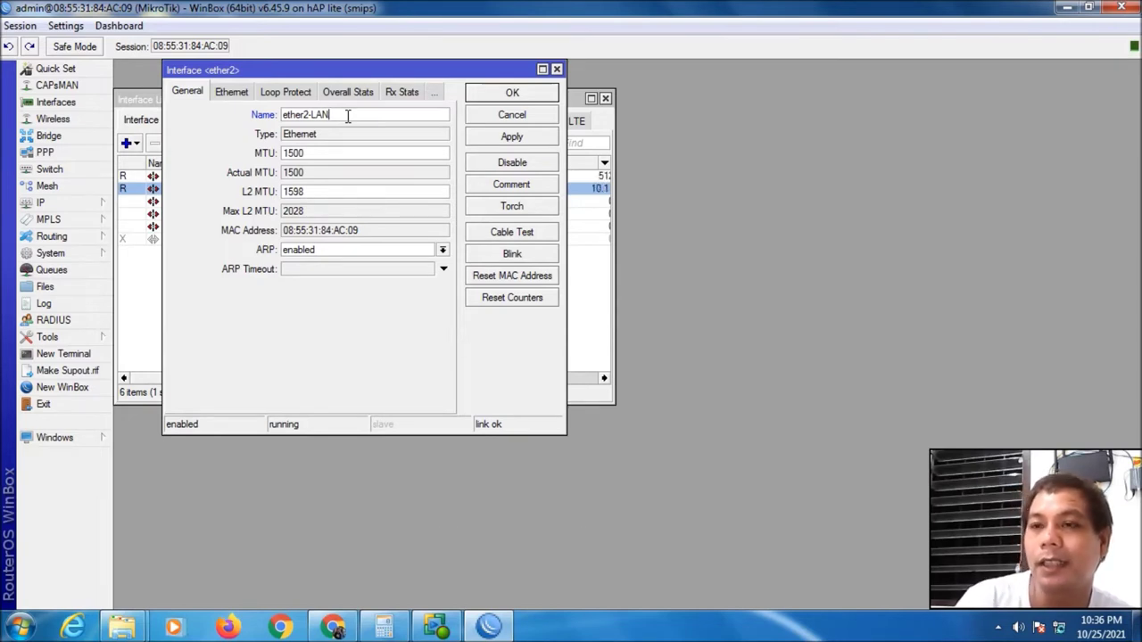
{"action": "left_click", "coordinate": [524, 137]}
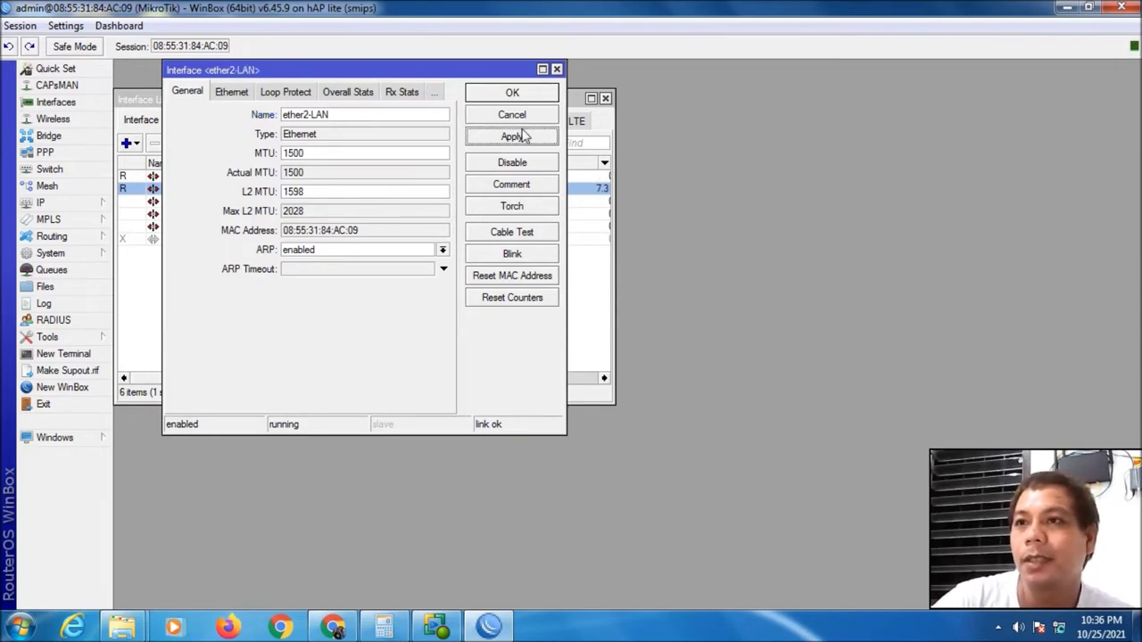
{"action": "left_click", "coordinate": [524, 95]}
{"action": "left_click", "coordinate": [191, 203]}
{"action": "left_click", "coordinate": [189, 216]}
{"action": "left_click", "coordinate": [194, 204]}
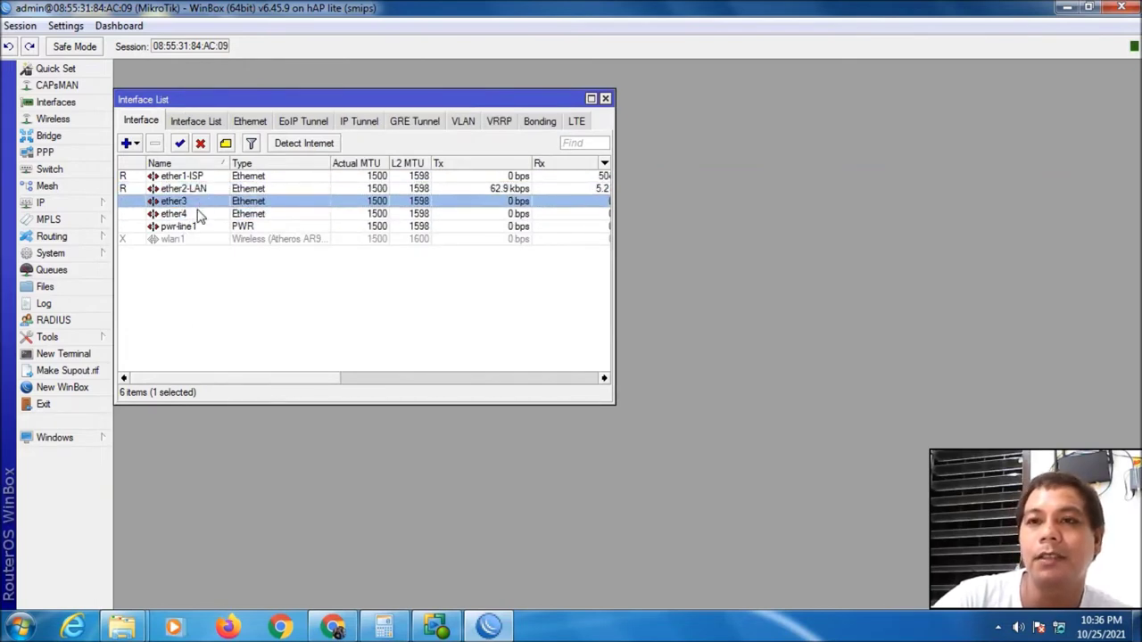
Rename the ether3 interface to ether3-Hotspot and apply it
{"action": "double_click", "coordinate": [201, 204]}
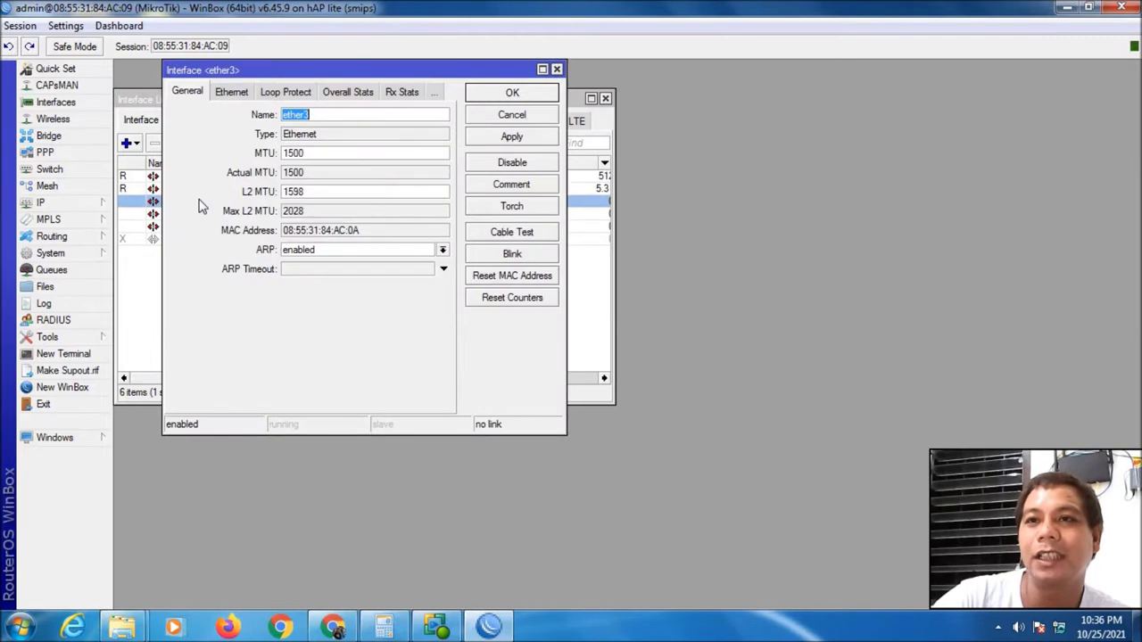
{"action": "left_click", "coordinate": [338, 113]}
{"action": "type", "text": "-HS"}
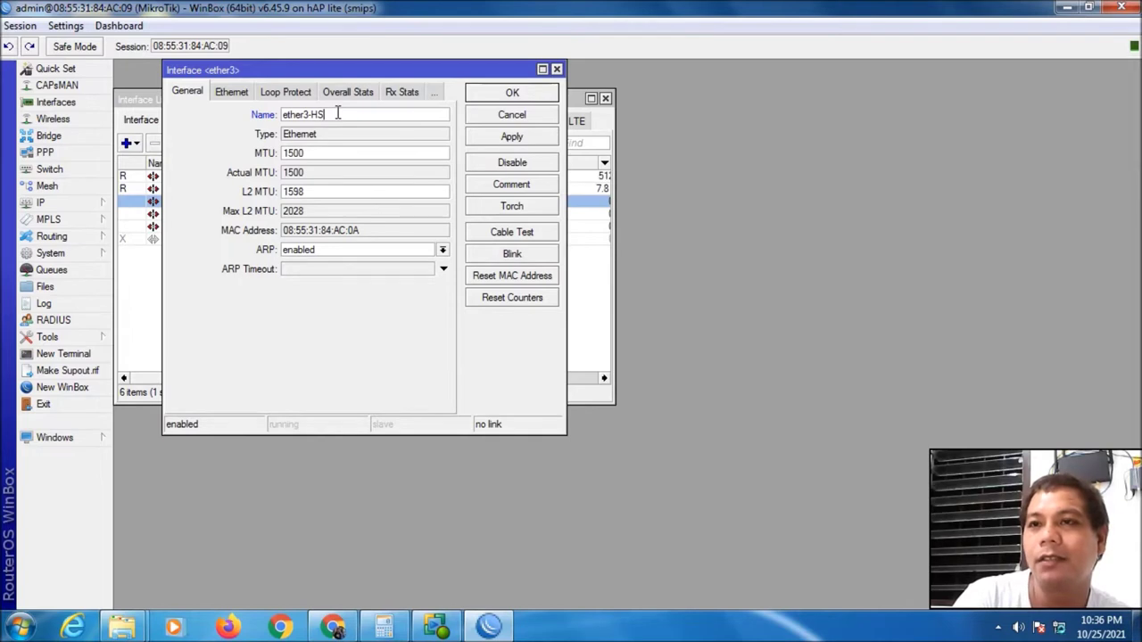
{"action": "key", "text": "BackSpace"}
{"action": "type", "text": "otspot"}
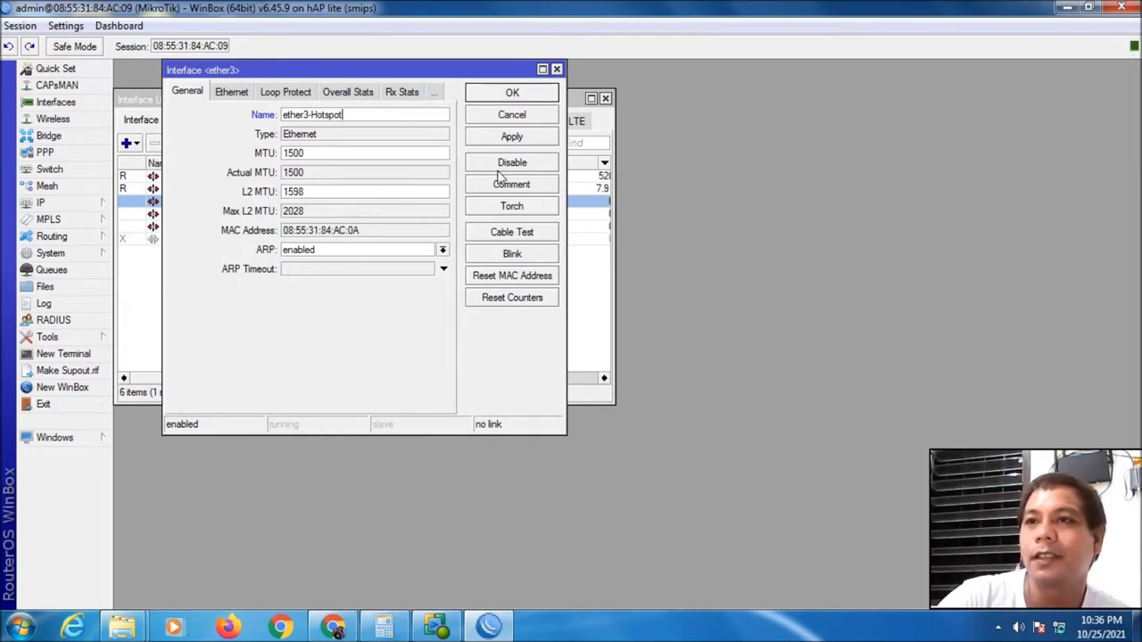
{"action": "left_click", "coordinate": [512, 137]}
{"action": "left_click", "coordinate": [512, 93]}
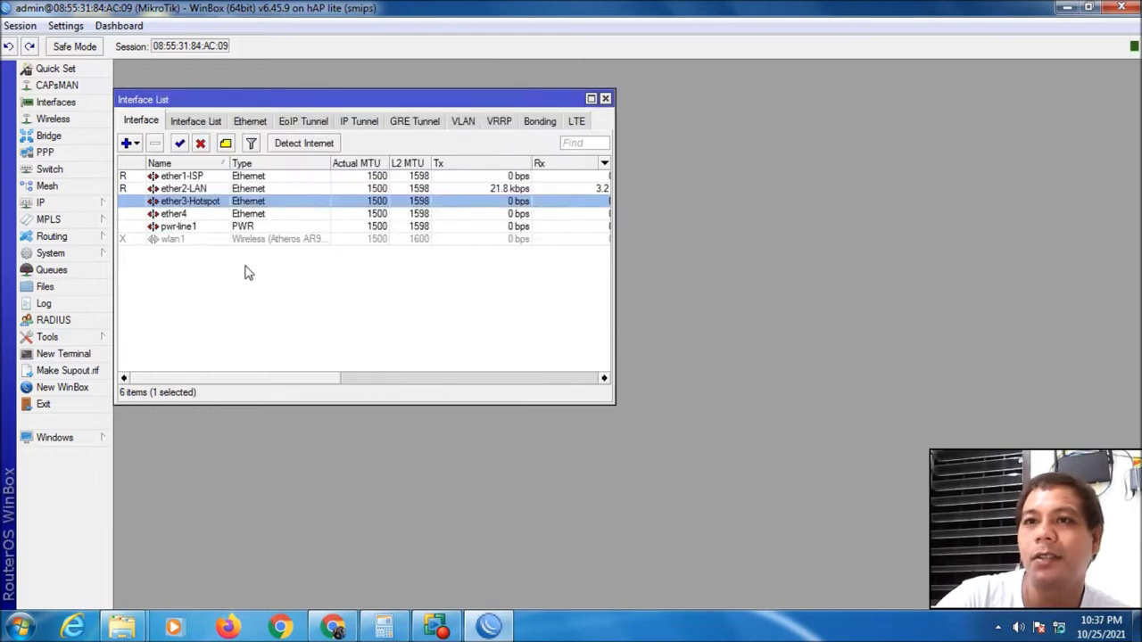
Rename the ether4 interface to ether4-Hotspot and apply it
{"action": "left_click", "coordinate": [195, 216]}
{"action": "double_click", "coordinate": [195, 216]}
{"action": "left_click", "coordinate": [380, 116]}
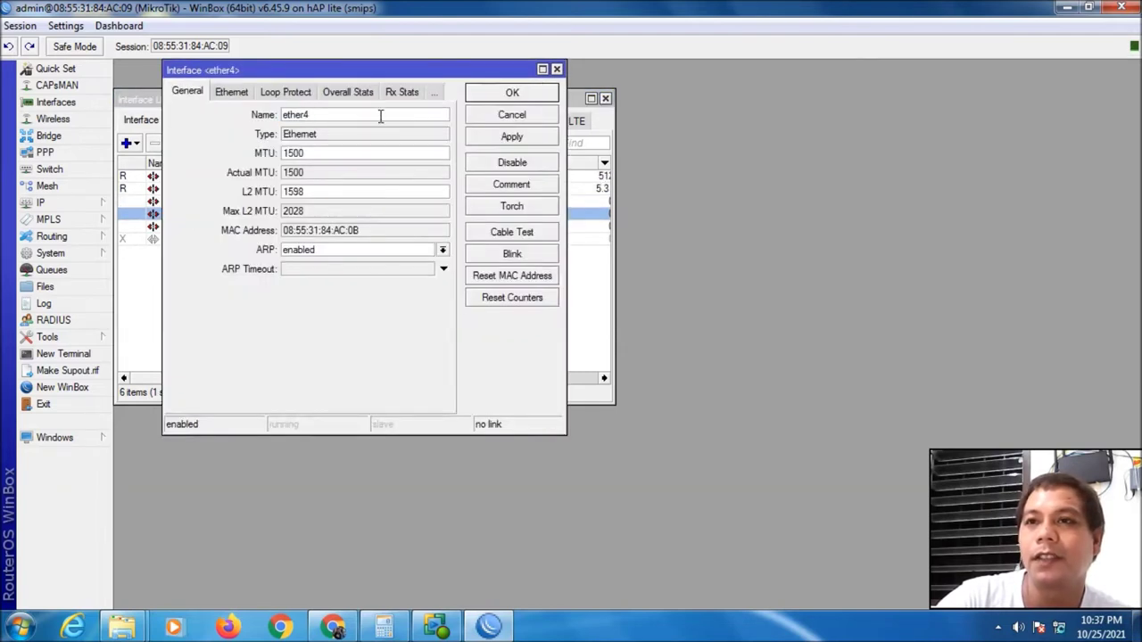
{"action": "type", "text": "-Ho"}
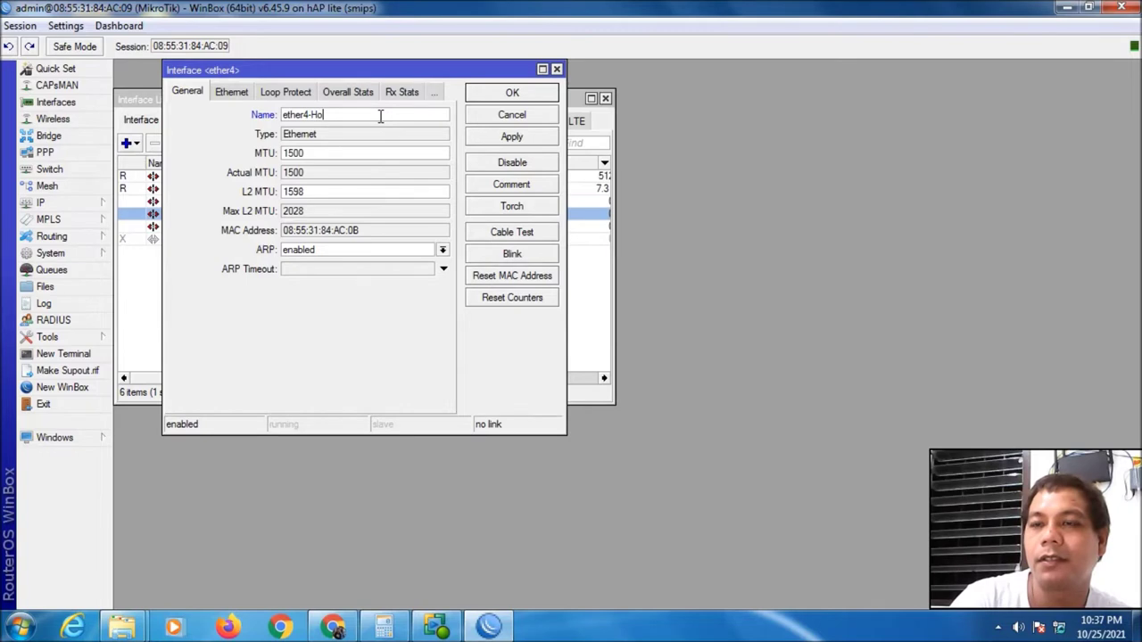
{"action": "type", "text": "tspot"}
{"action": "left_click", "coordinate": [534, 138]}
{"action": "left_click", "coordinate": [526, 93]}
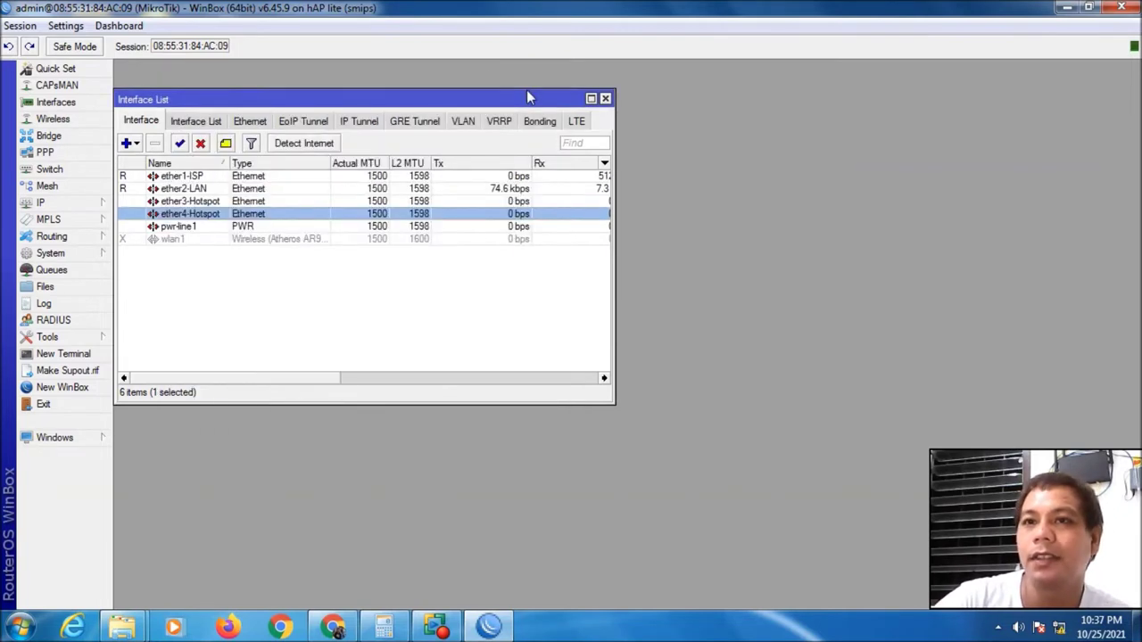
Select pwr-line1, then bring up the PWR-Line power adapter product page in the browser
{"action": "left_click", "coordinate": [191, 229]}
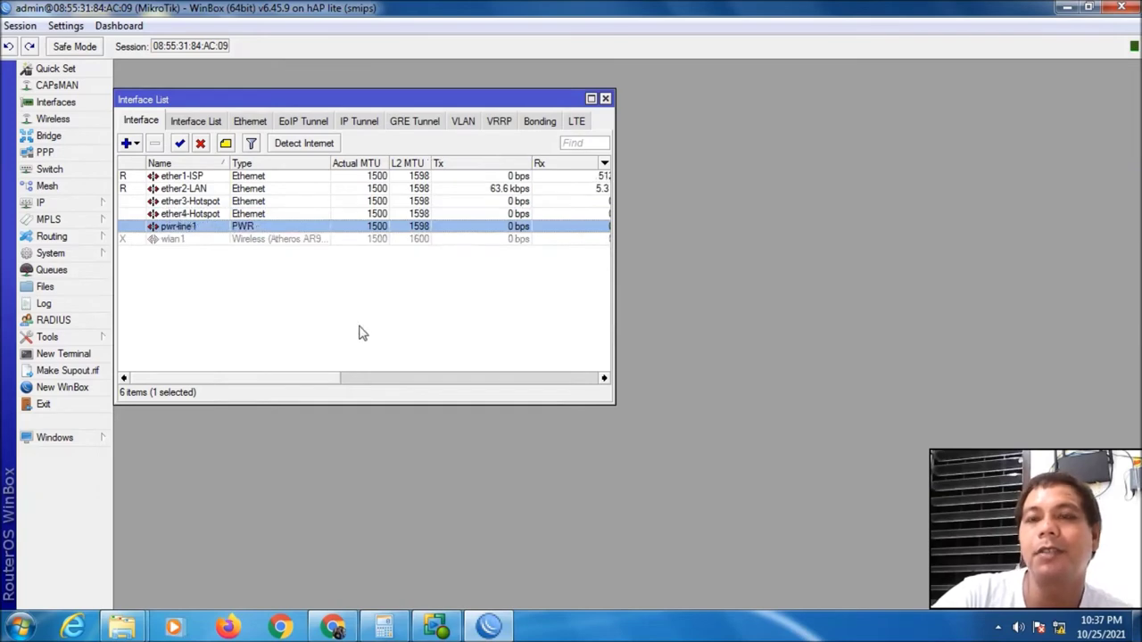
{"action": "left_click", "coordinate": [332, 627]}
{"action": "left_click", "coordinate": [131, 20]}
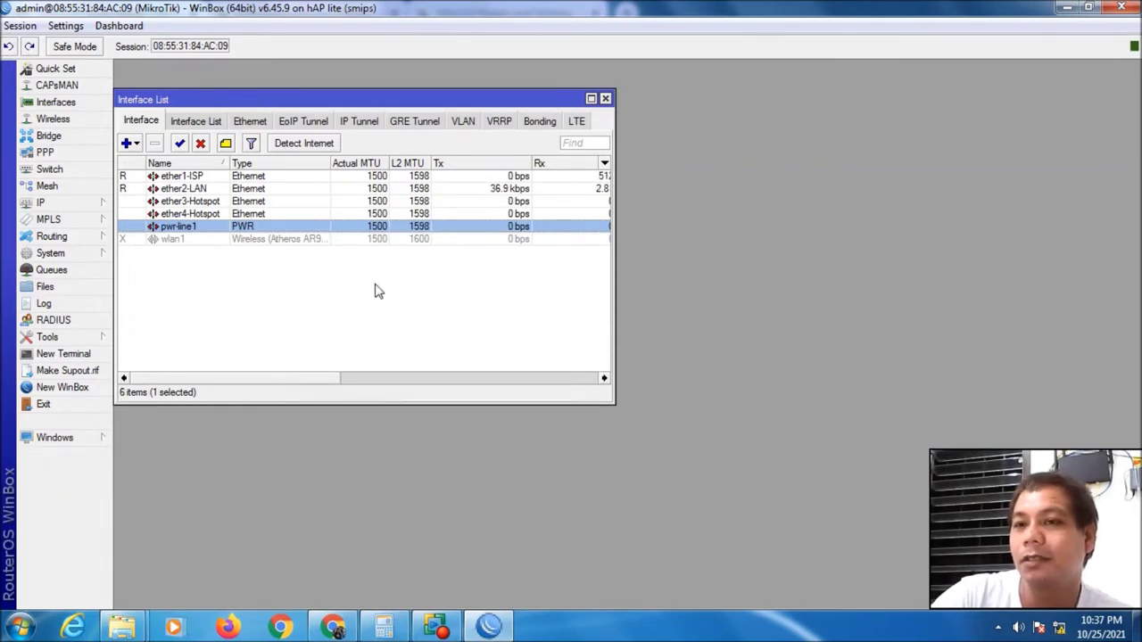
{"action": "mouse_move", "coordinate": [486, 631]}
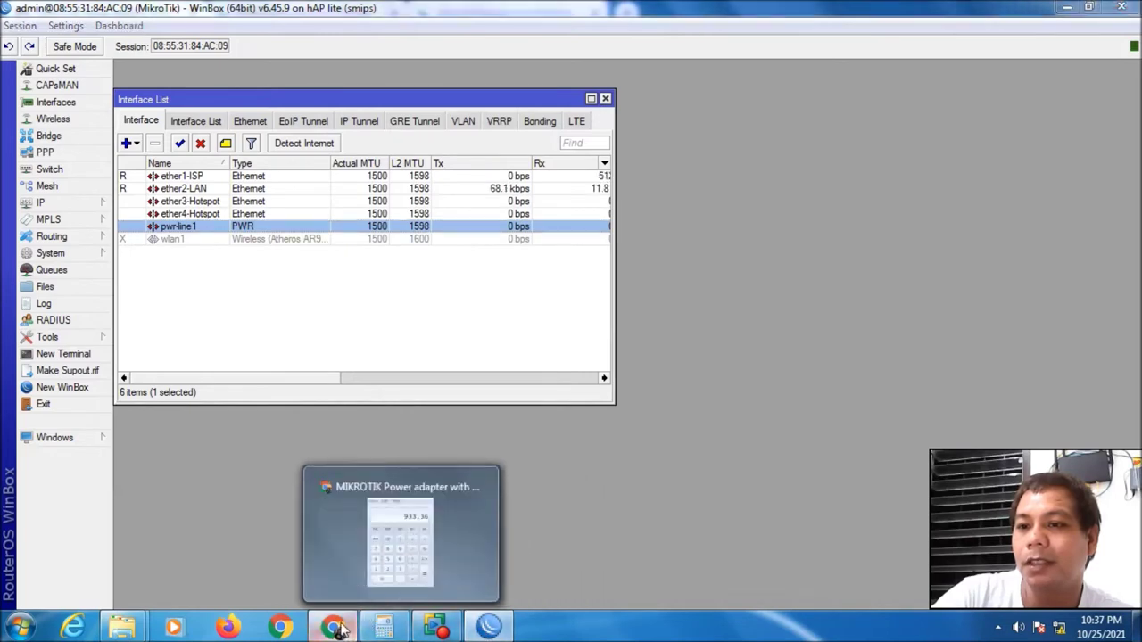
{"action": "left_click", "coordinate": [339, 629]}
Scroll the PWR-Line adapter page to its Supported devices section, then return to WinBox
{"action": "scroll", "coordinate": [549, 428], "scroll_direction": "down", "scroll_amount": 3}
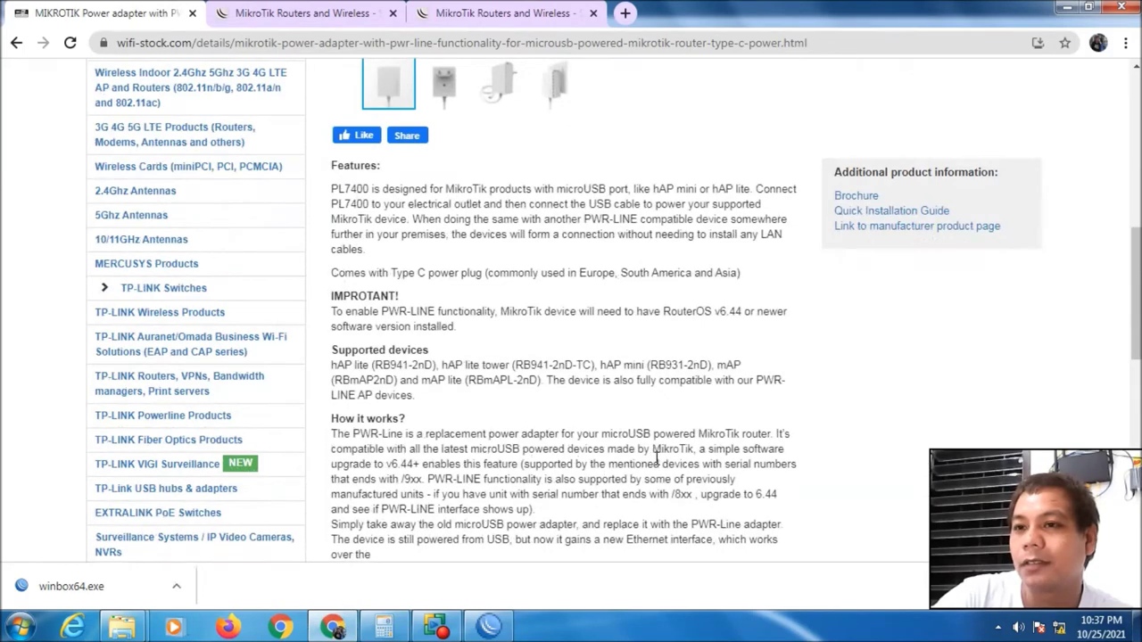
{"action": "scroll", "coordinate": [562, 445], "scroll_direction": "up", "scroll_amount": 3}
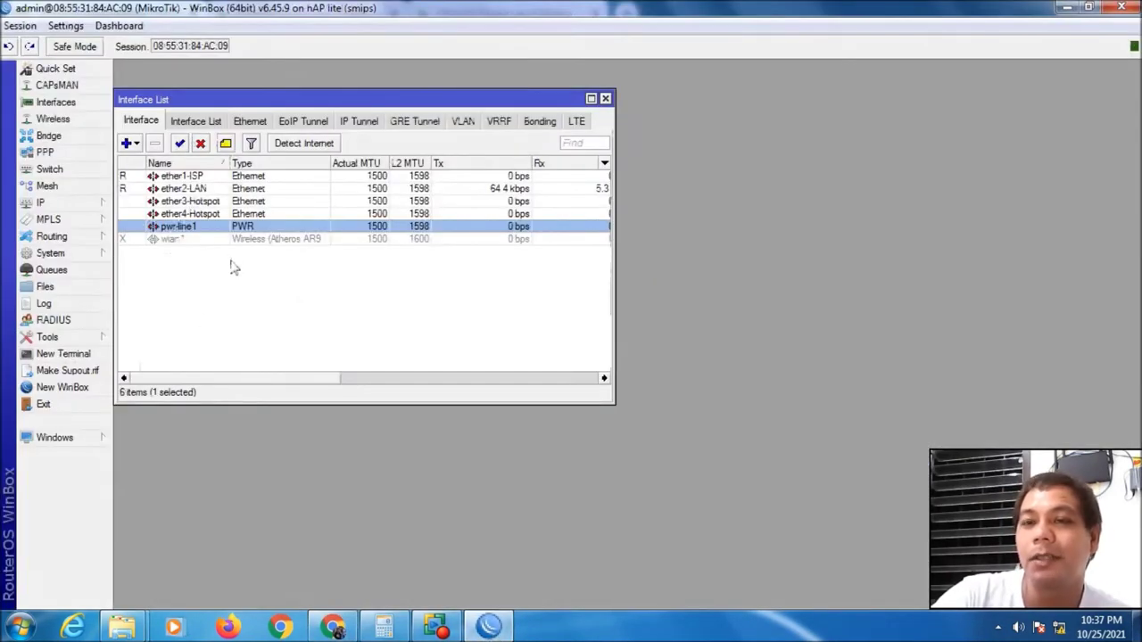
{"action": "left_click", "coordinate": [232, 264]}
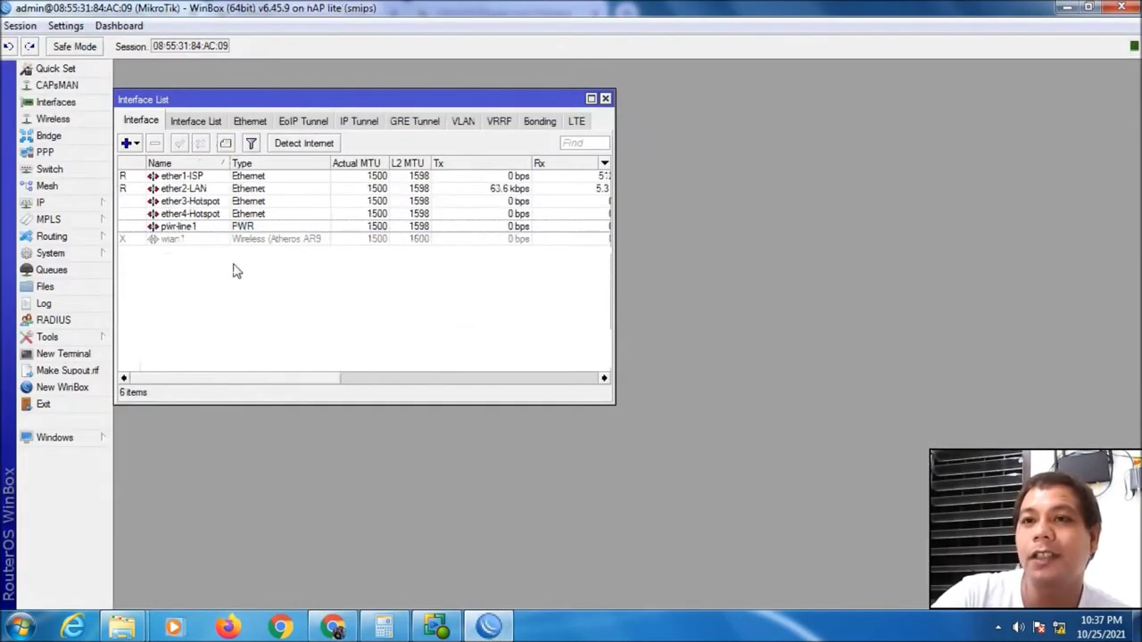
Enable wlan1 with mode ap bridge, band 2GHz-only-N, 20MHz width and frequency 2462
{"action": "double_click", "coordinate": [188, 241]}
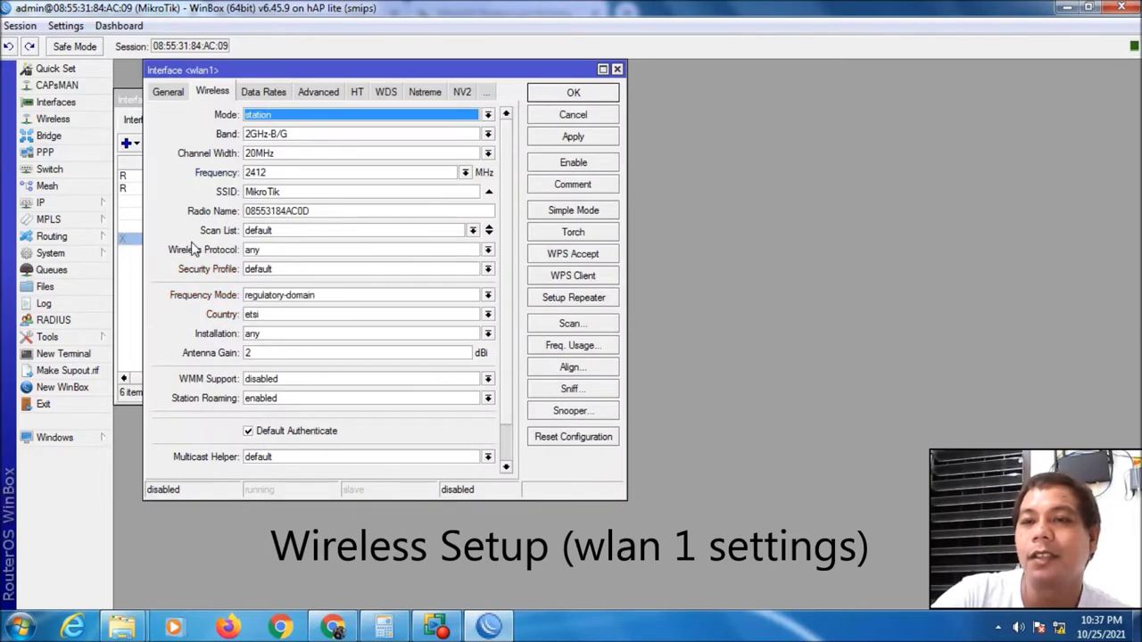
{"action": "left_click", "coordinate": [584, 165]}
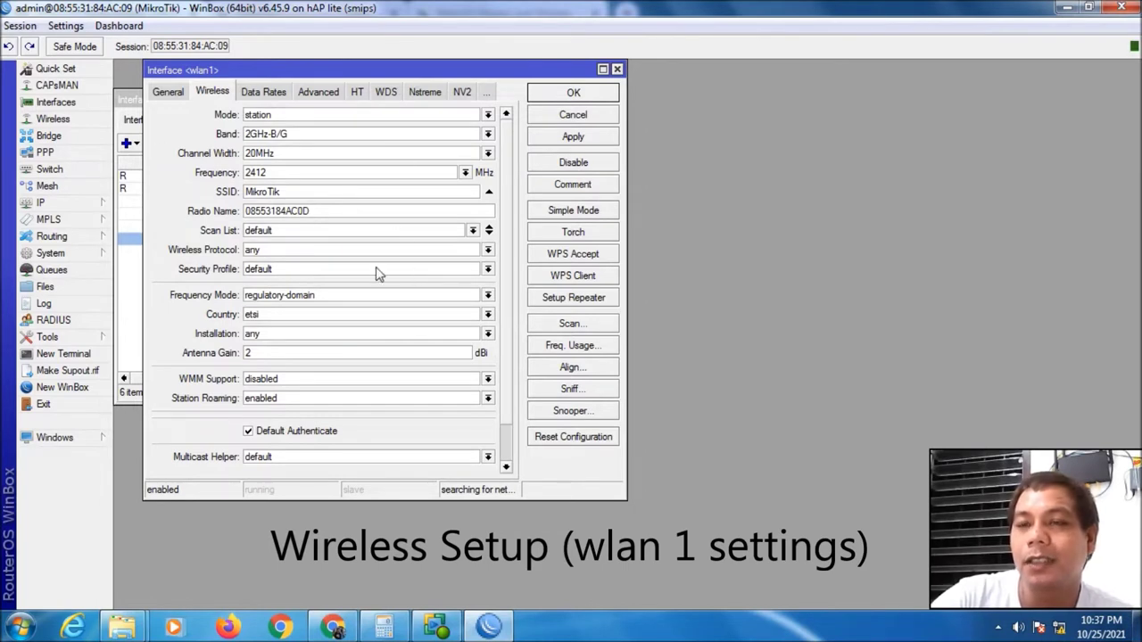
{"action": "left_click", "coordinate": [488, 116]}
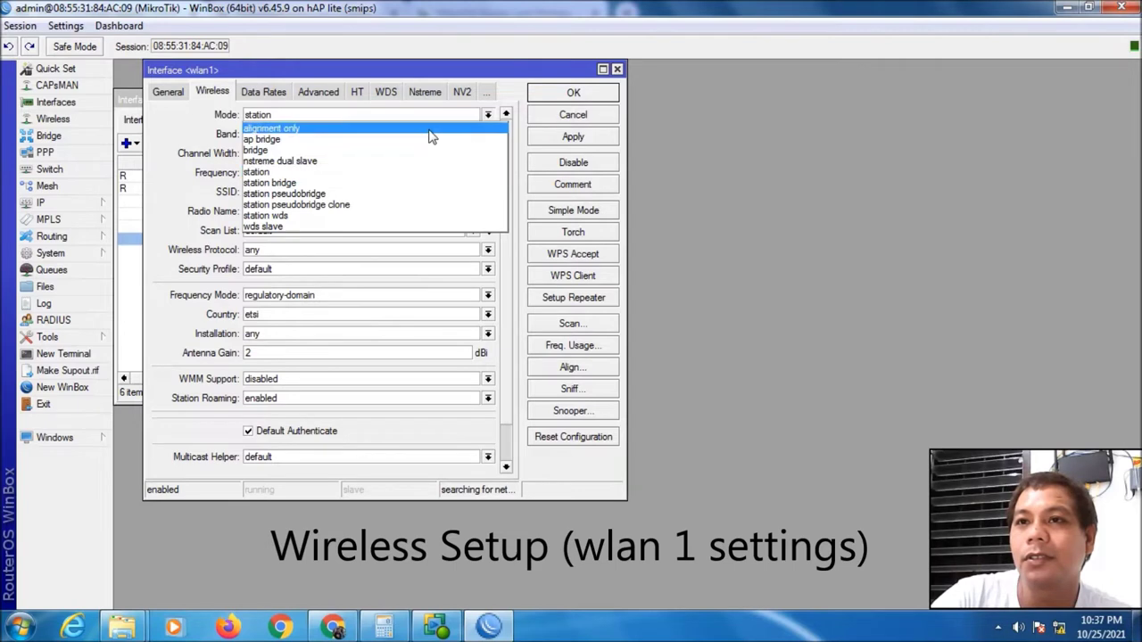
{"action": "left_click", "coordinate": [355, 141]}
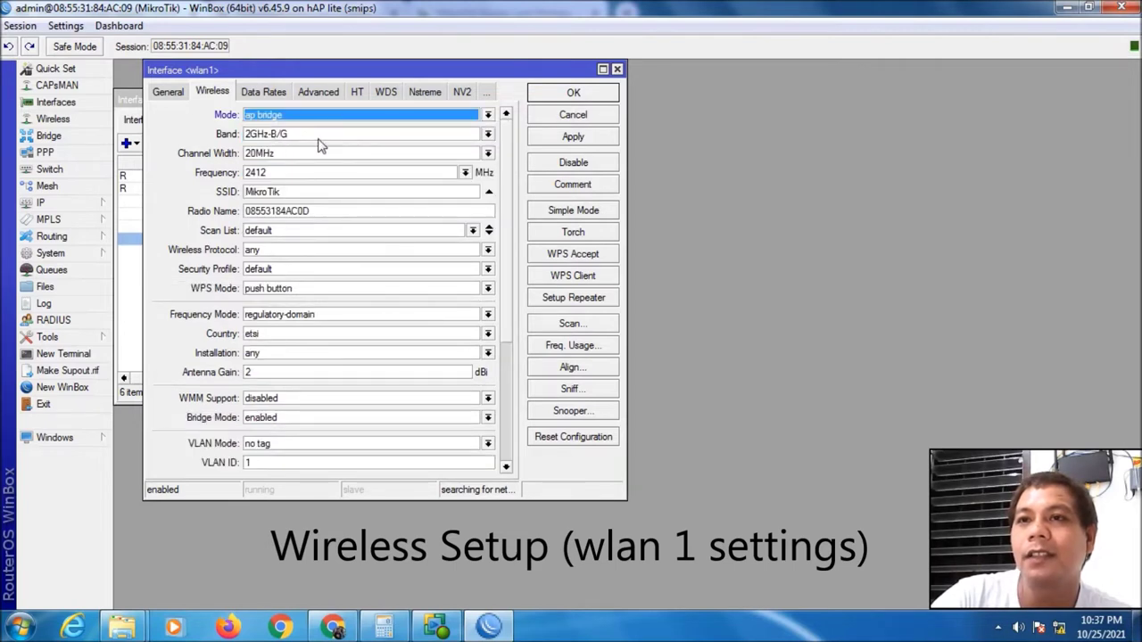
{"action": "left_click", "coordinate": [487, 134]}
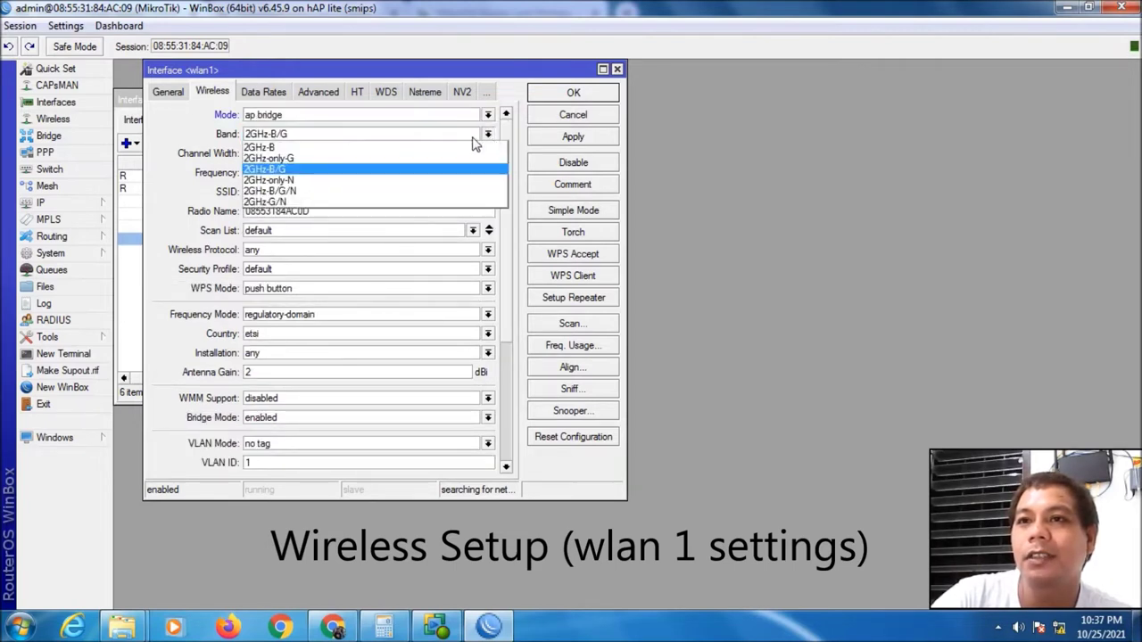
{"action": "left_click", "coordinate": [356, 164]}
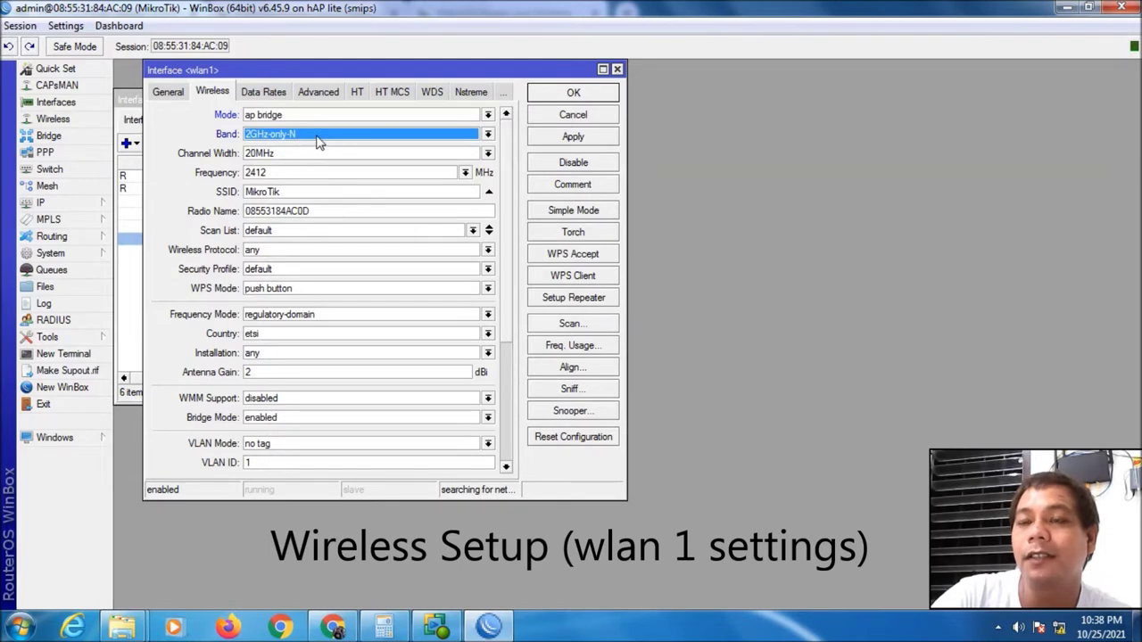
{"action": "left_click", "coordinate": [488, 154]}
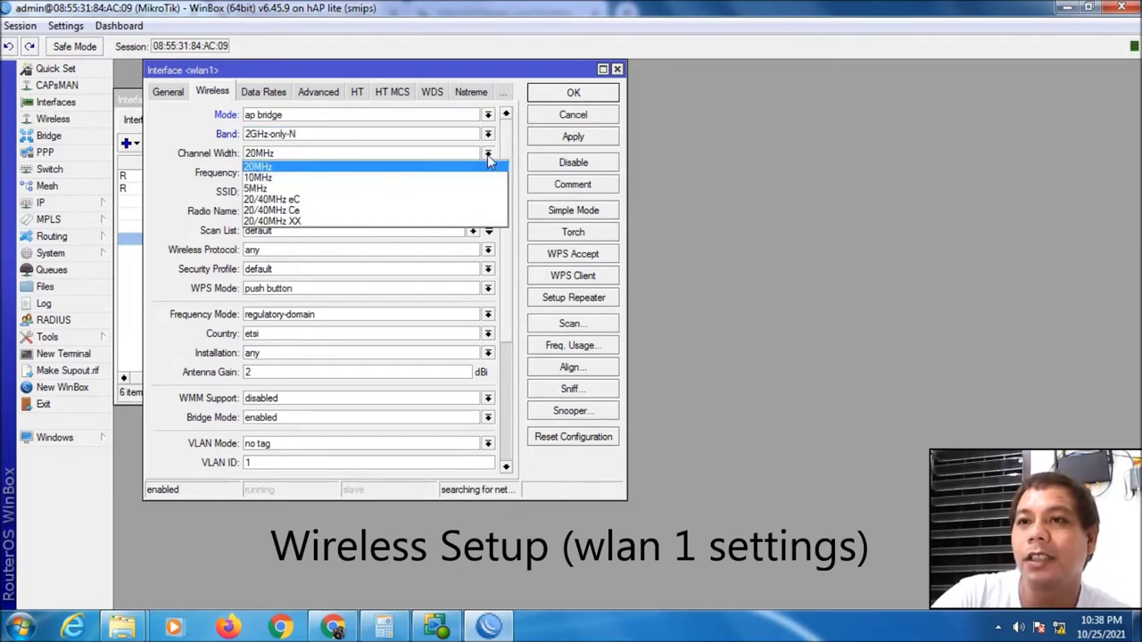
{"action": "left_click", "coordinate": [487, 154]}
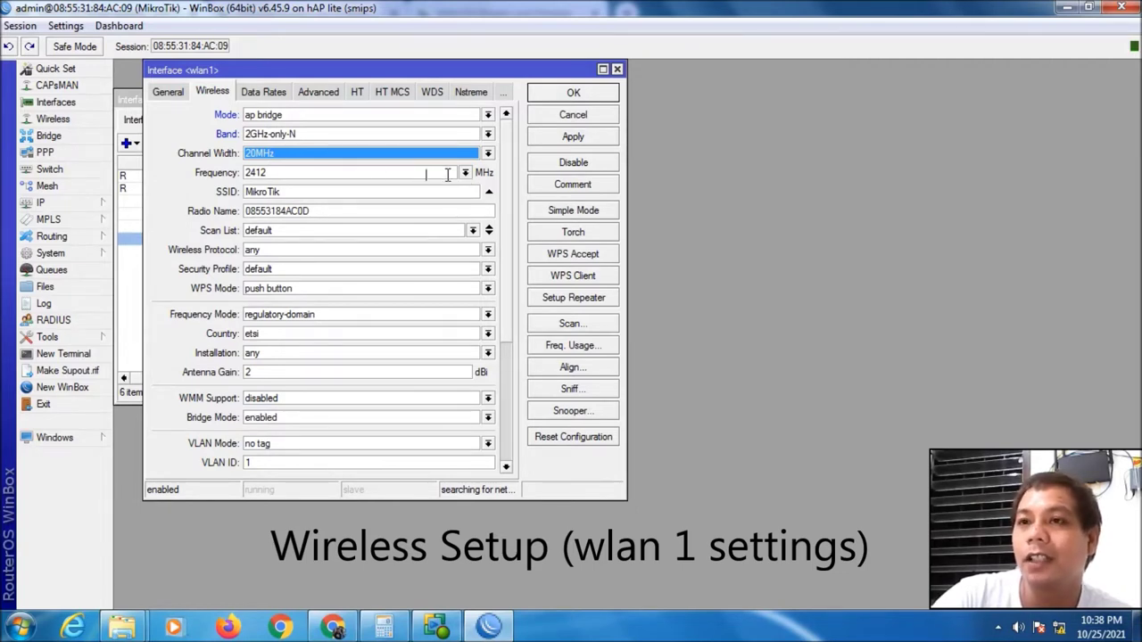
{"action": "left_click", "coordinate": [465, 174]}
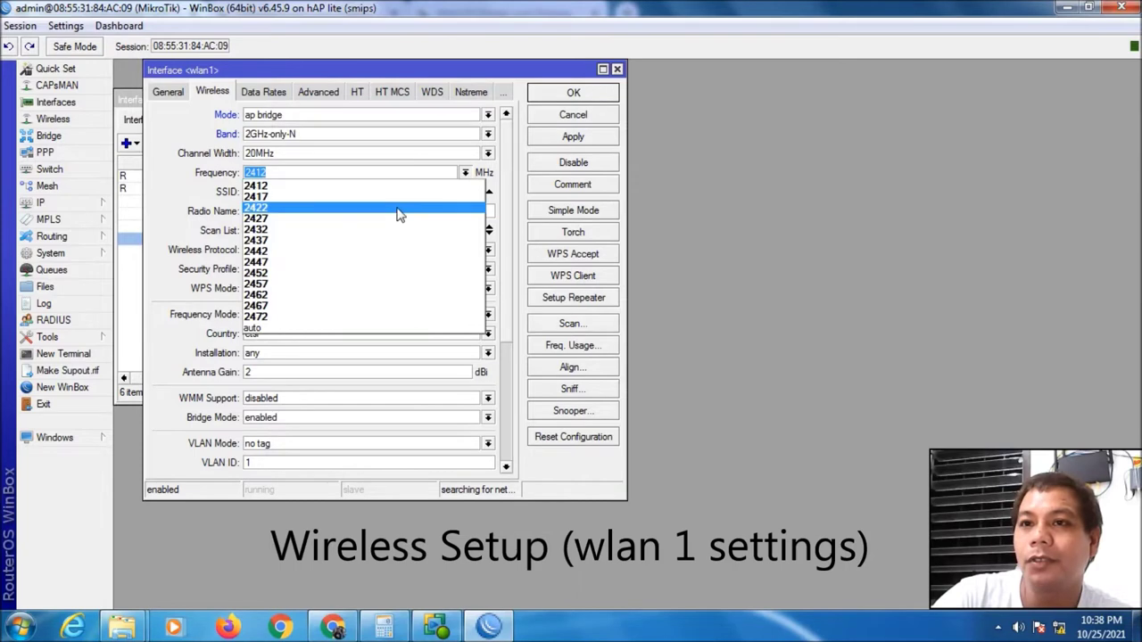
{"action": "left_click", "coordinate": [333, 296]}
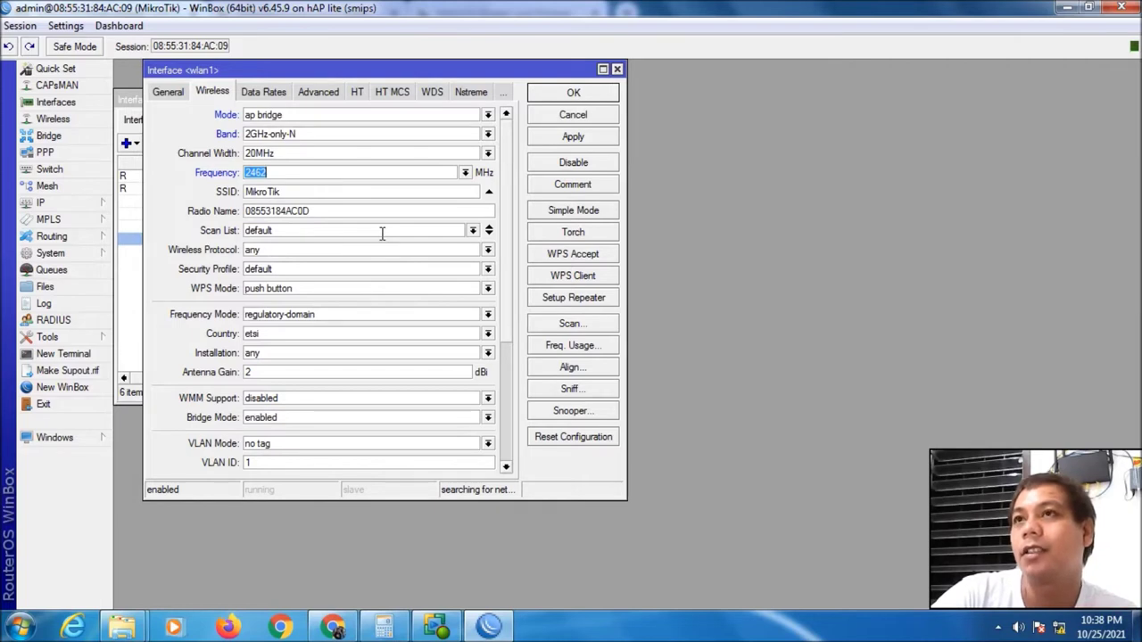
Enter the hotspot SSID and set protocol 802.11, WPS disabled, frequency mode manual-txpower
{"action": "key", "text": "Tab"}
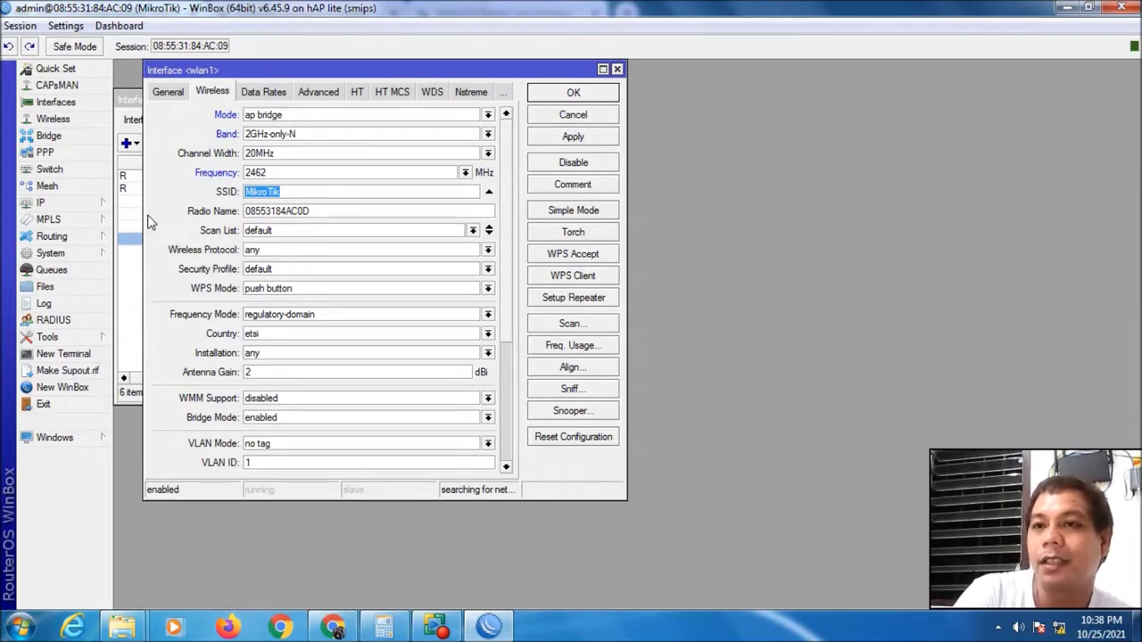
{"action": "type", "text": "R"}
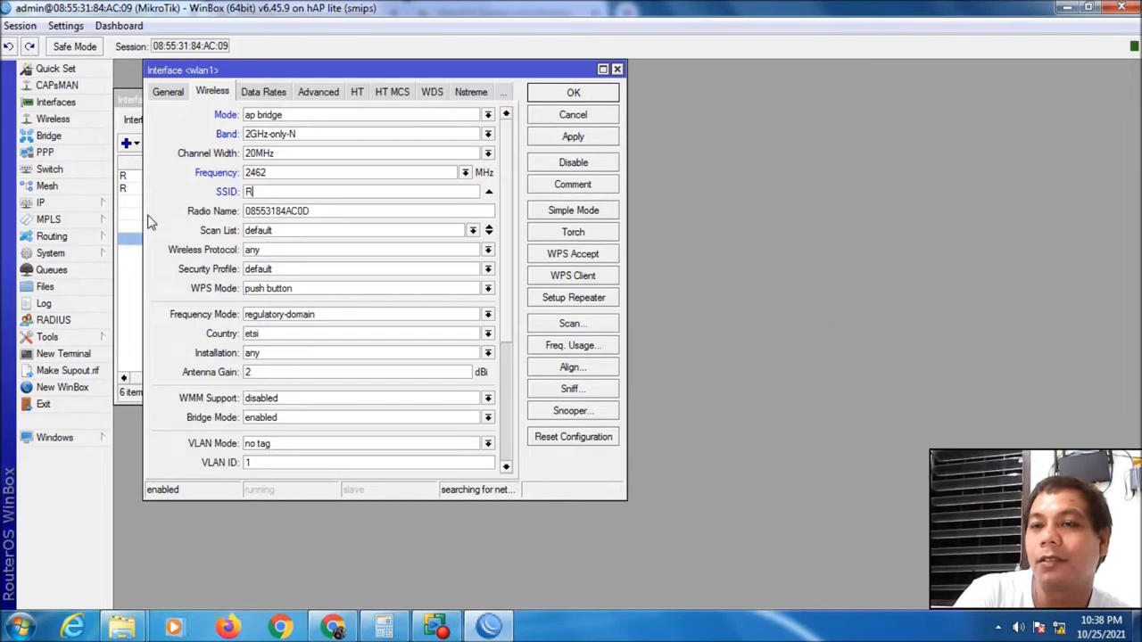
{"action": "type", "text": "omelle Hotspot"}
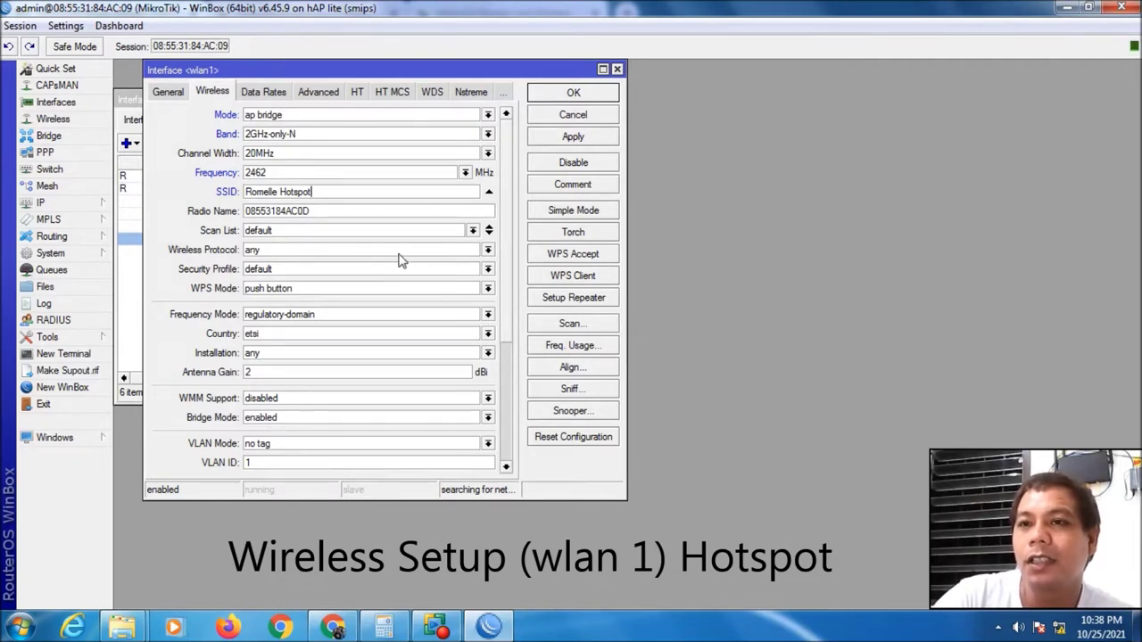
{"action": "left_click", "coordinate": [488, 251]}
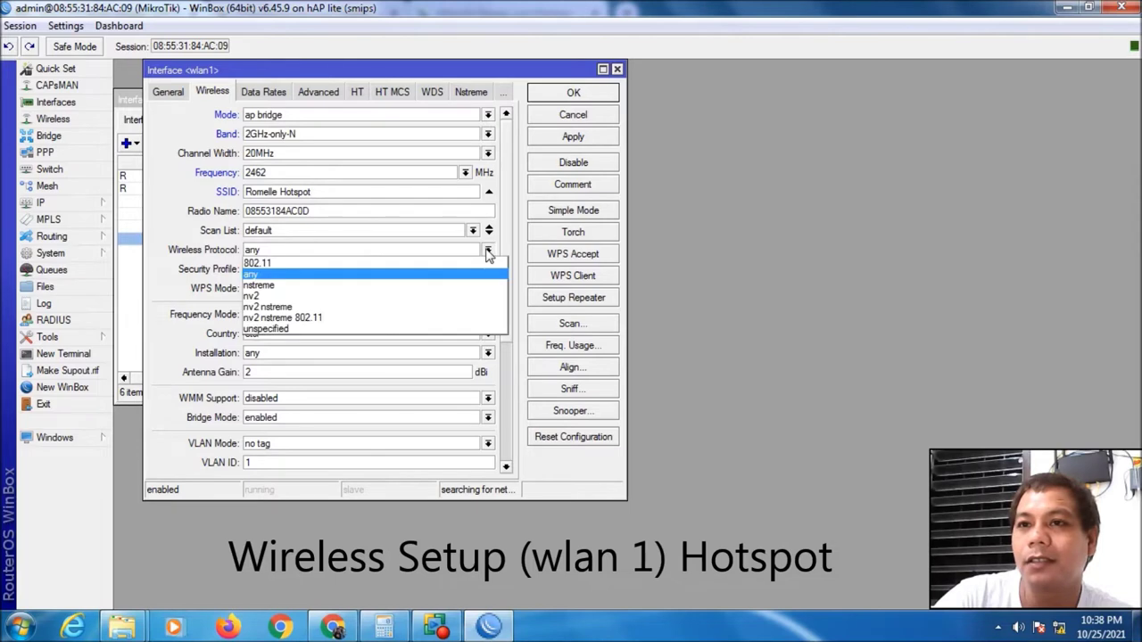
{"action": "left_click", "coordinate": [418, 264]}
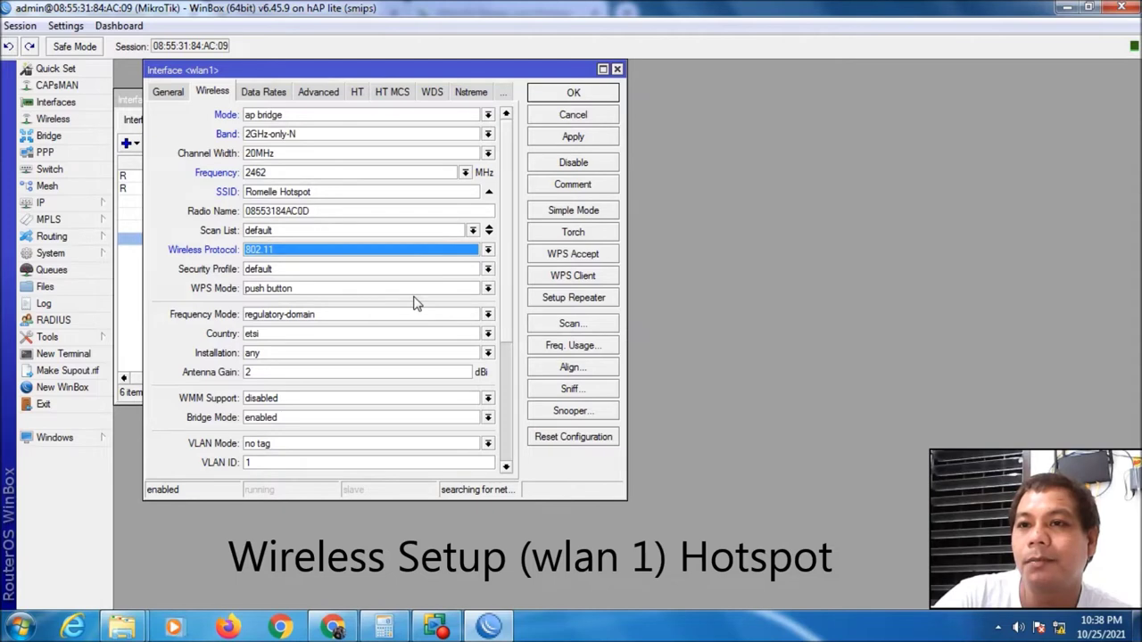
{"action": "left_click", "coordinate": [488, 288]}
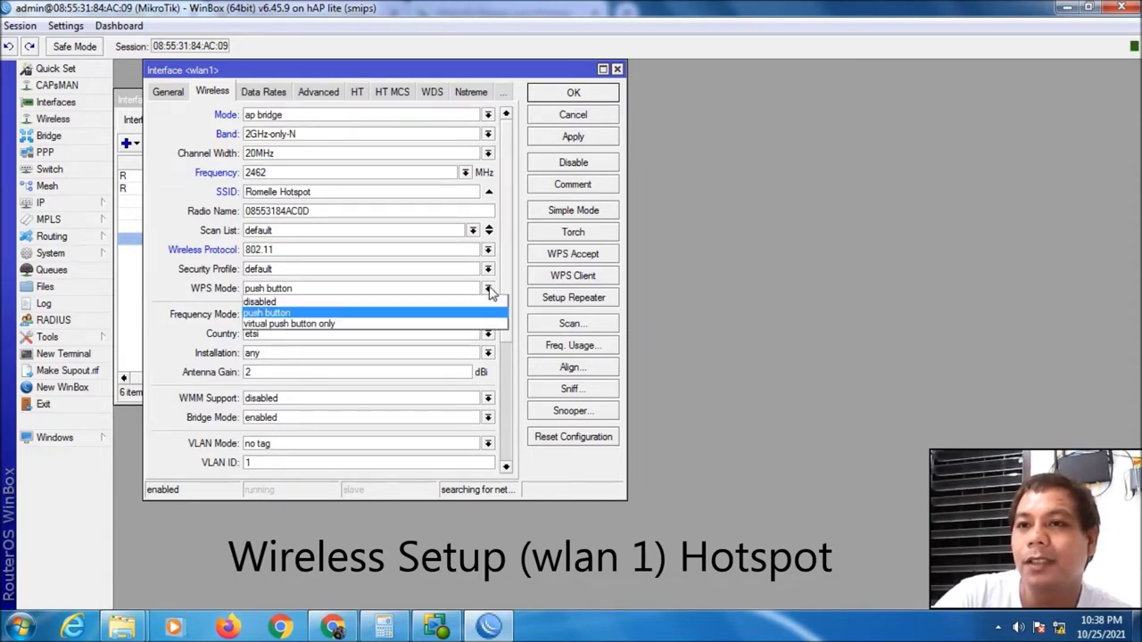
{"action": "left_click", "coordinate": [389, 306]}
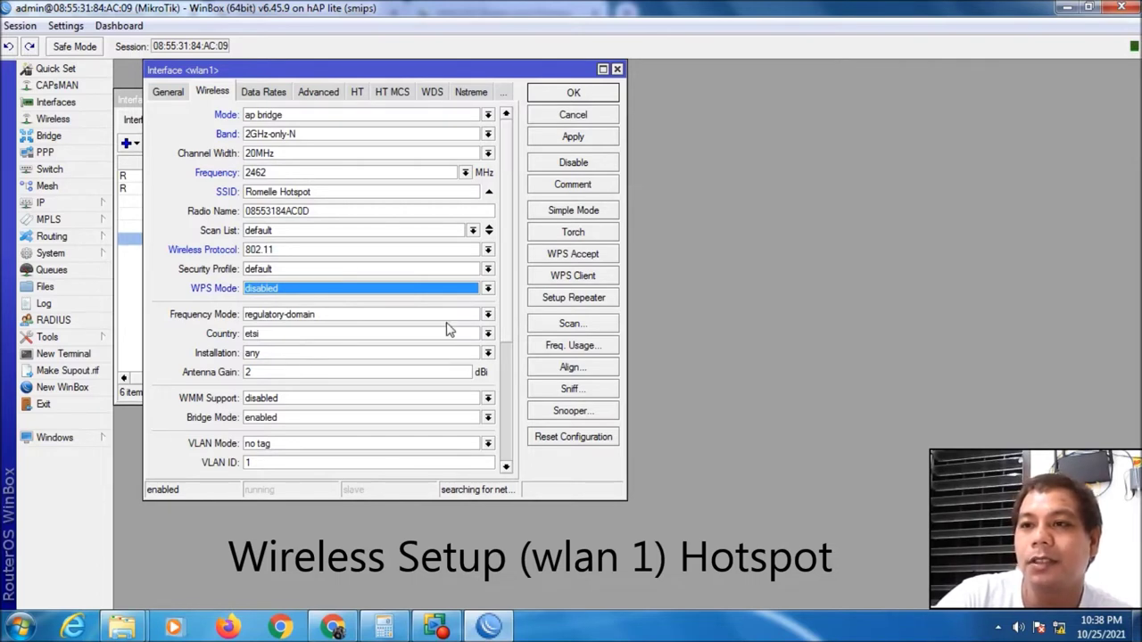
{"action": "left_click", "coordinate": [488, 314]}
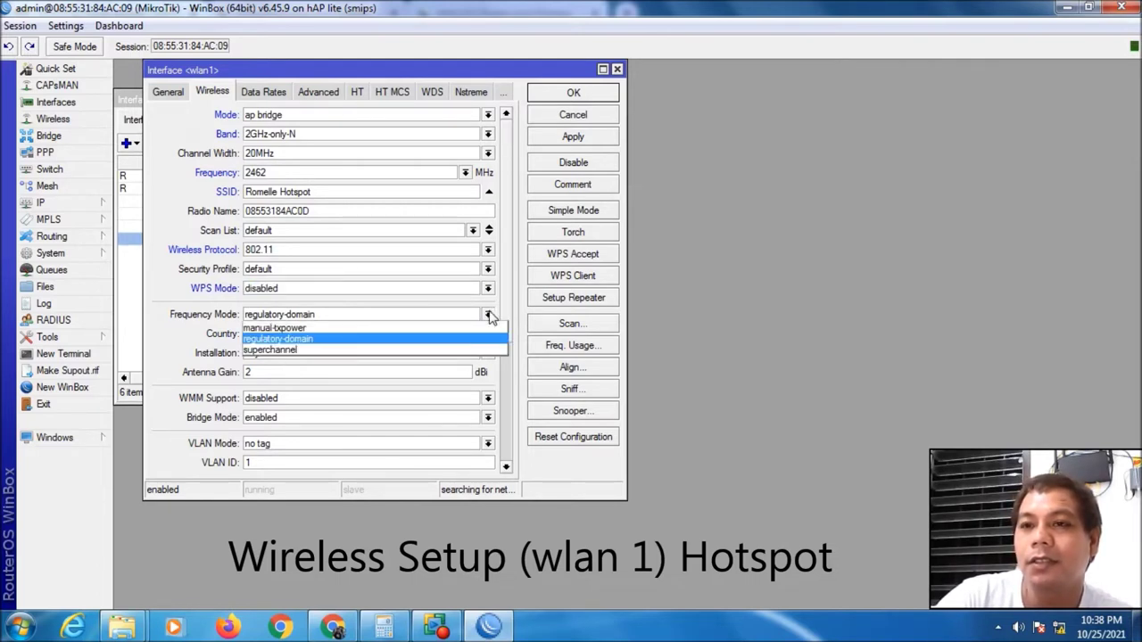
{"action": "left_click", "coordinate": [398, 329]}
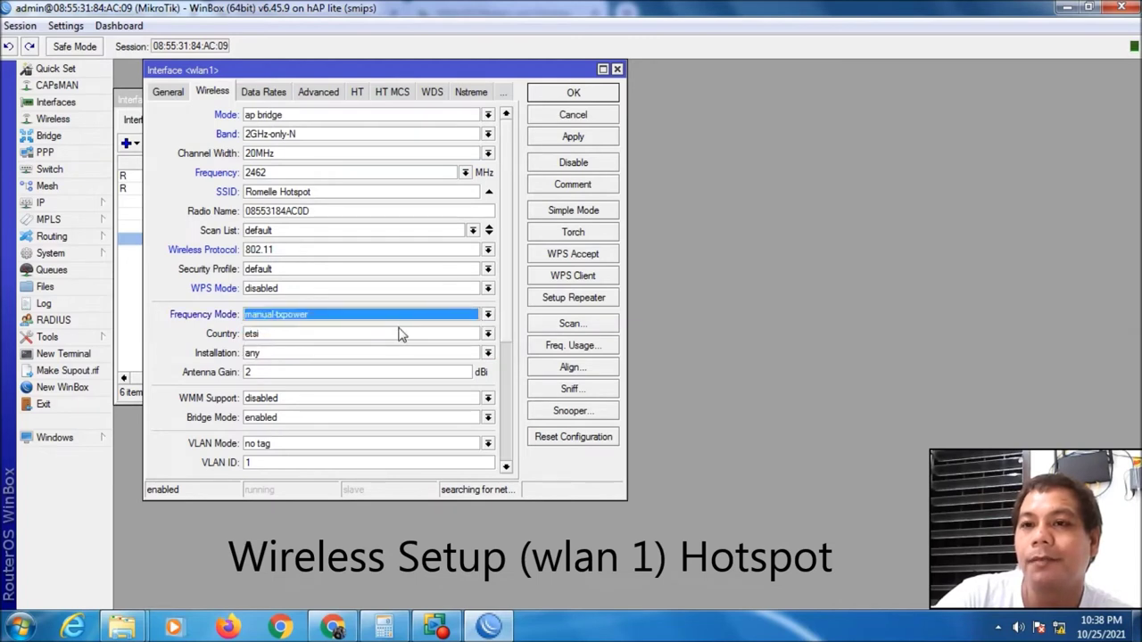
Set country to philippines, keep installation any and antenna gain 2, and save wlan1
{"action": "left_click", "coordinate": [488, 334]}
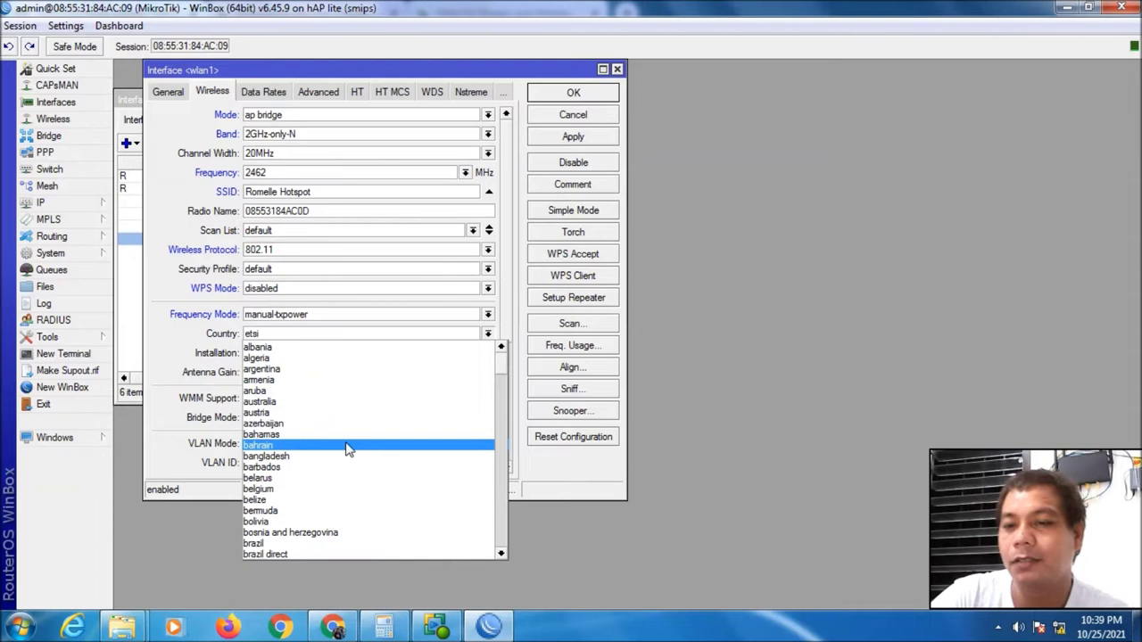
{"action": "type", "text": "panama"}
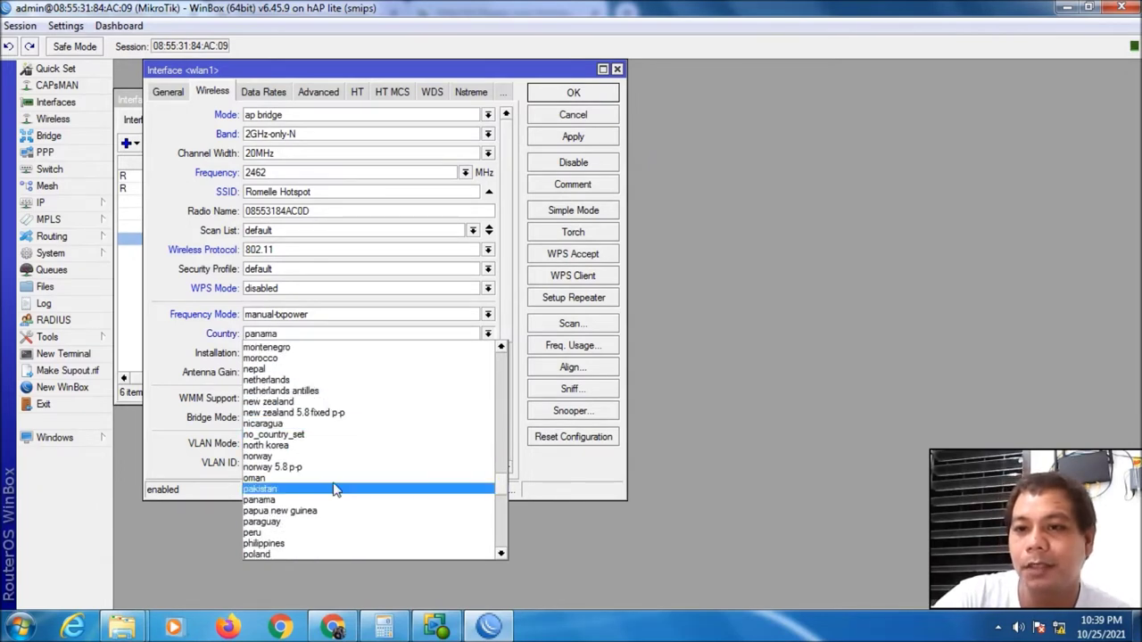
{"action": "left_click", "coordinate": [317, 543]}
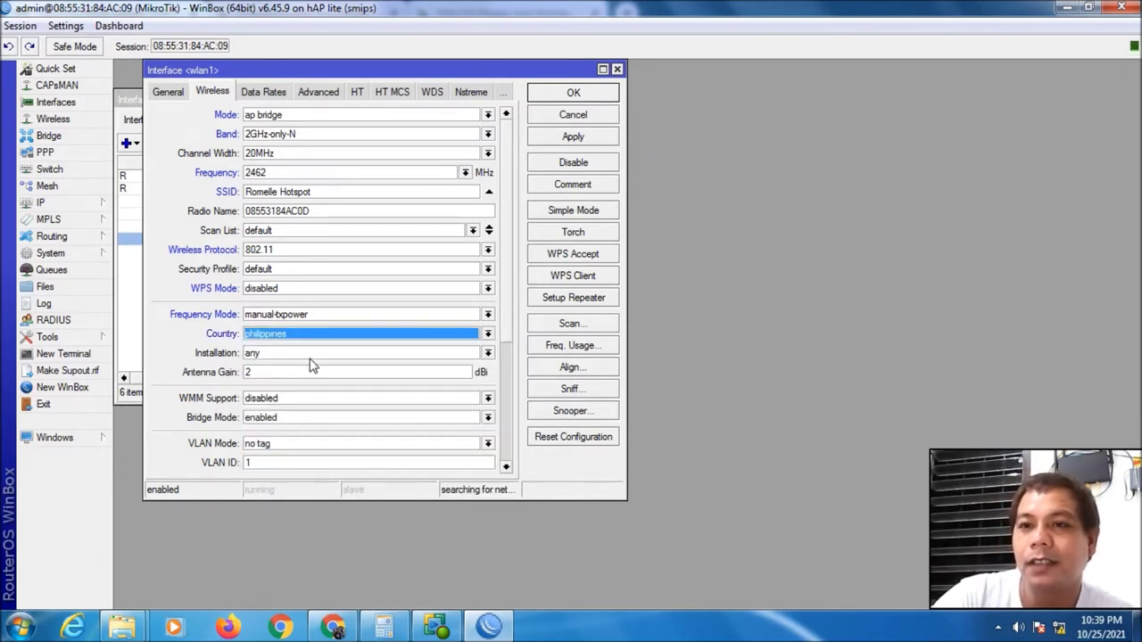
{"action": "left_click", "coordinate": [488, 353]}
{"action": "left_click", "coordinate": [488, 353]}
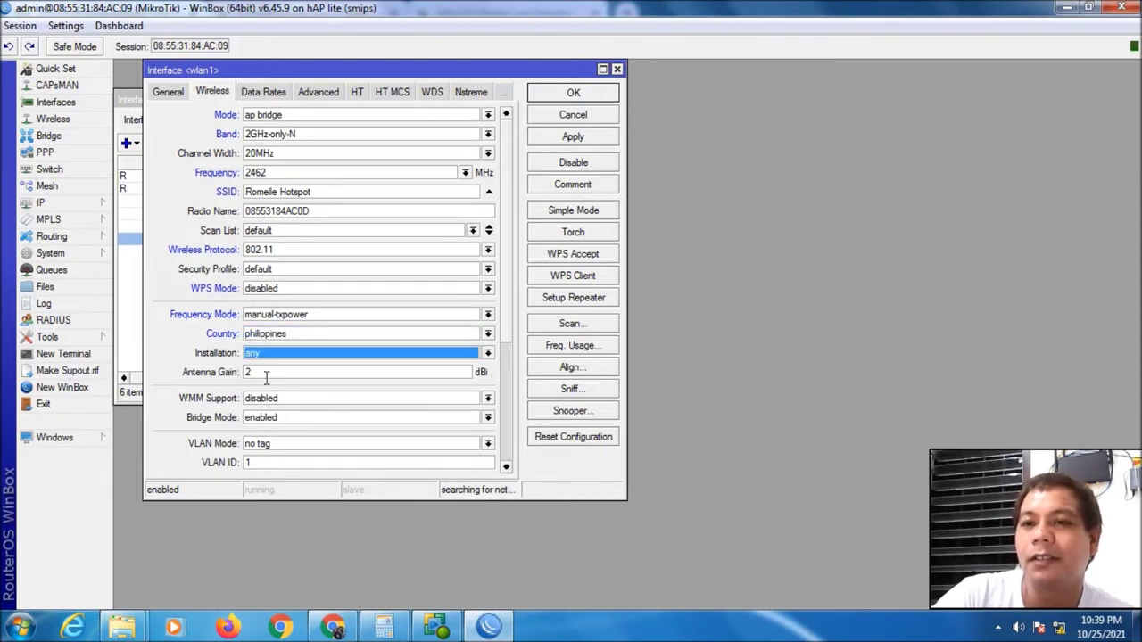
{"action": "left_click", "coordinate": [271, 374]}
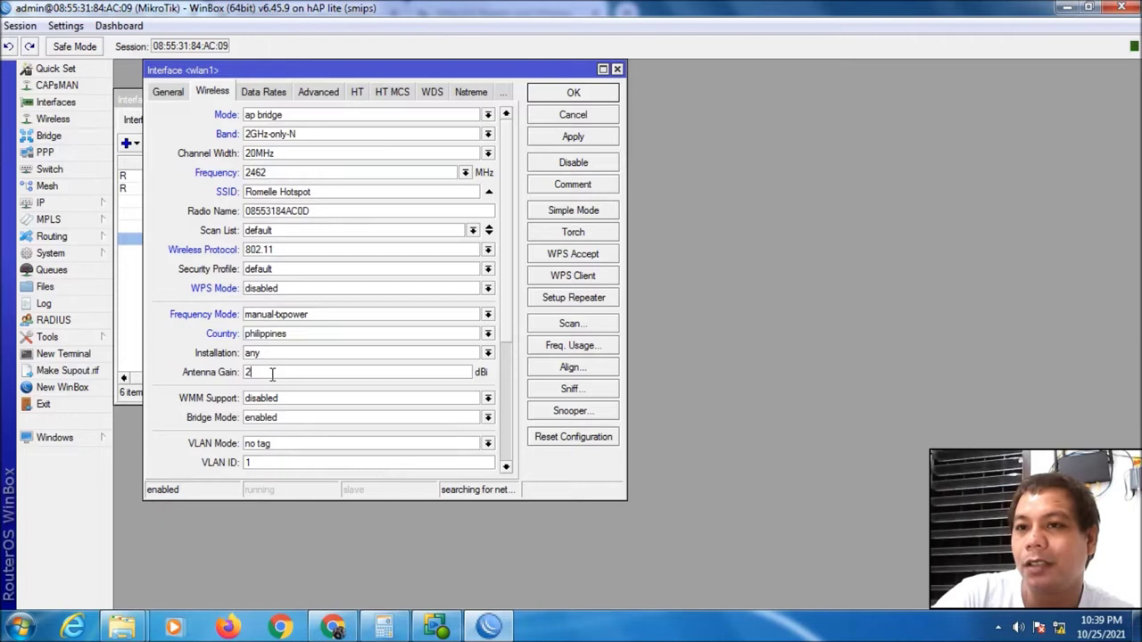
{"action": "double_click", "coordinate": [273, 373]}
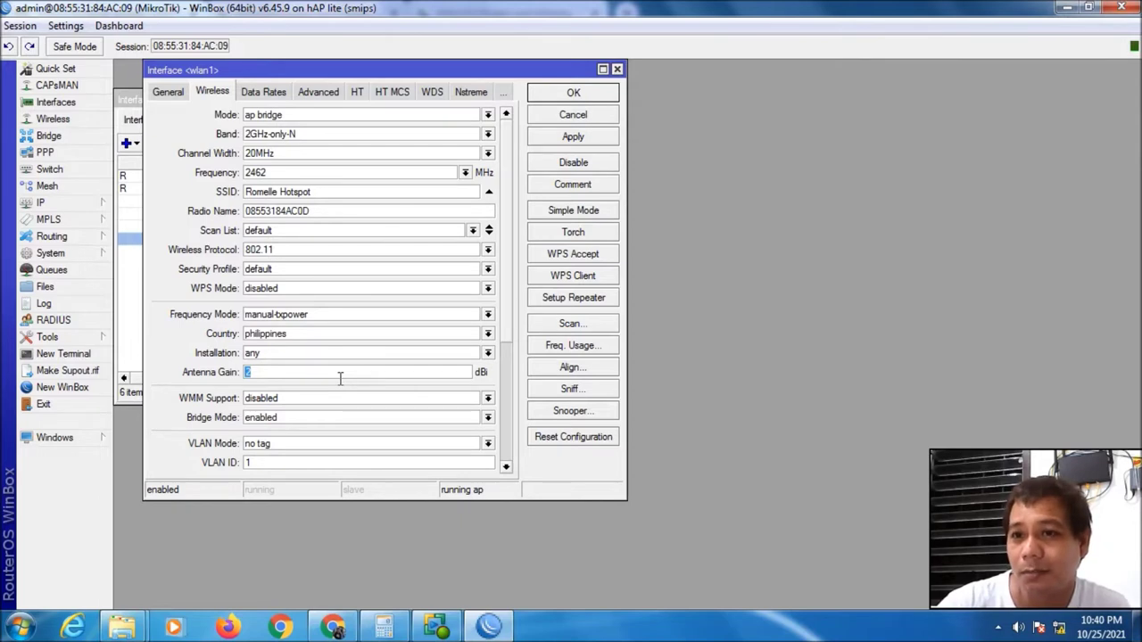
{"action": "left_click", "coordinate": [340, 375]}
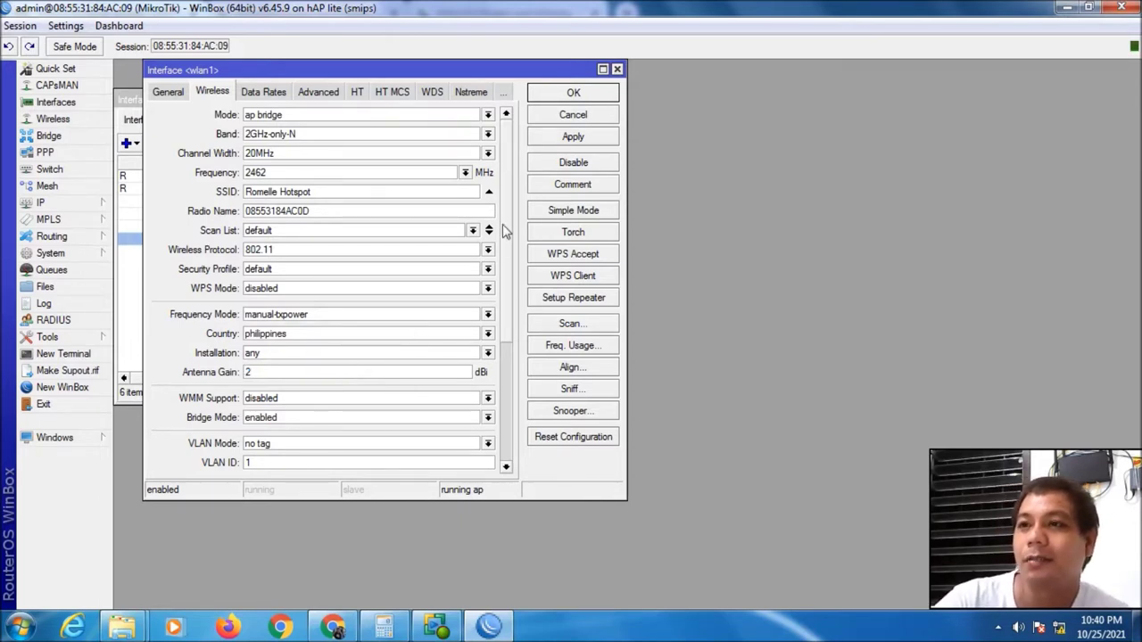
{"action": "left_click", "coordinate": [572, 139]}
{"action": "left_click", "coordinate": [575, 98]}
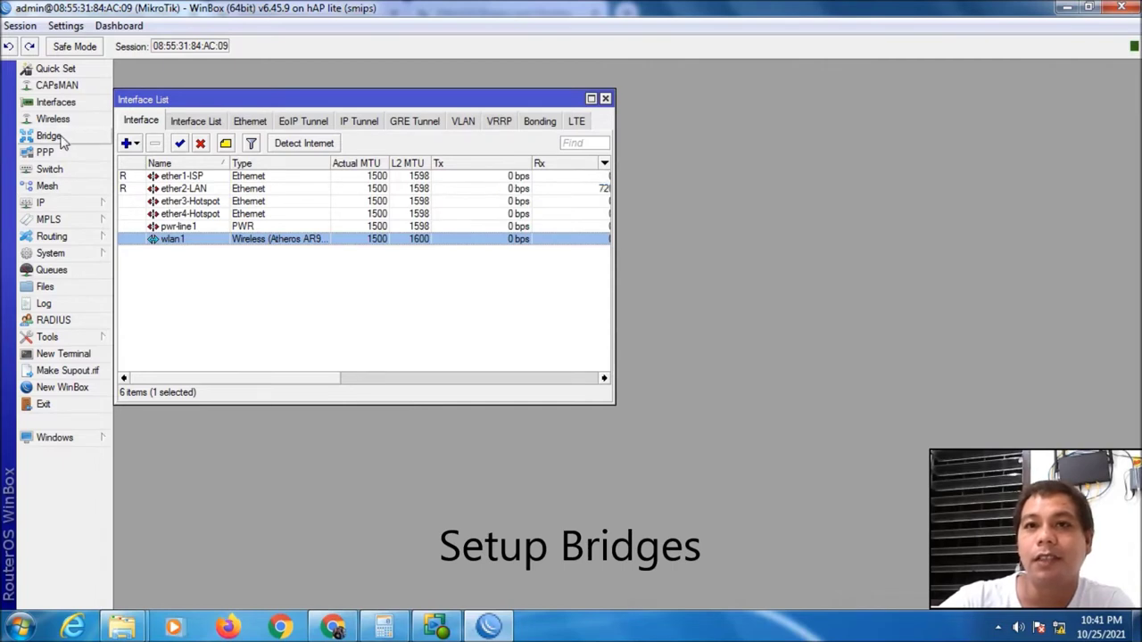
In the Bridge window's Bridge tab, add bridge-LAN with comment 'LAN' and save it
{"action": "left_click", "coordinate": [62, 138]}
{"action": "left_click_drag", "start_coordinate": [509, 119], "coordinate": [656, 171]}
{"action": "left_click", "coordinate": [605, 99]}
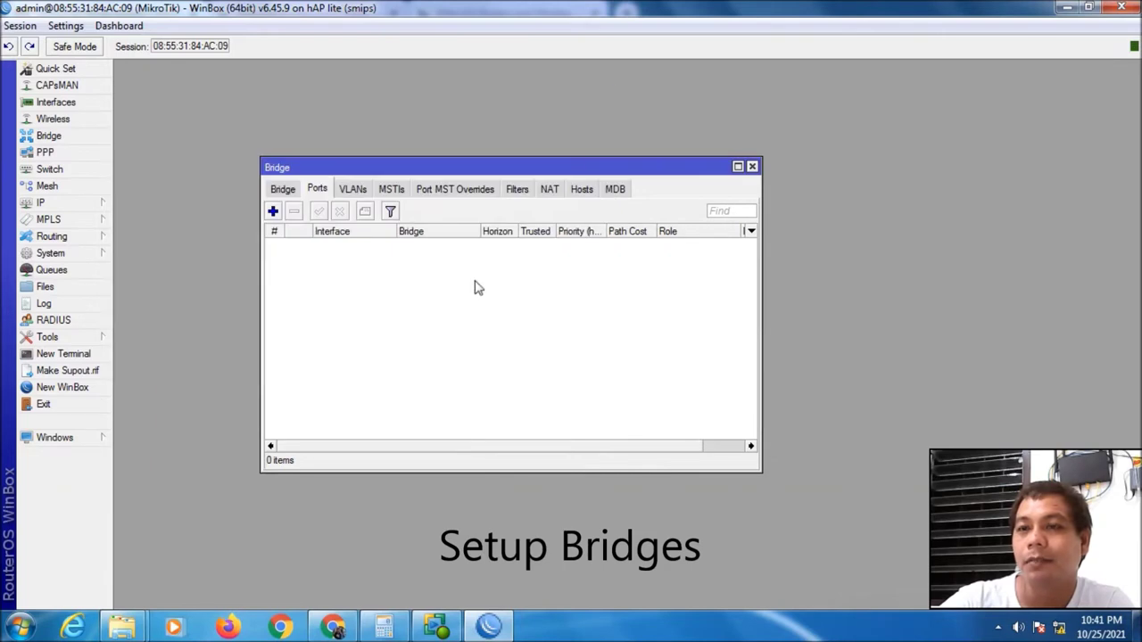
{"action": "left_click", "coordinate": [292, 191]}
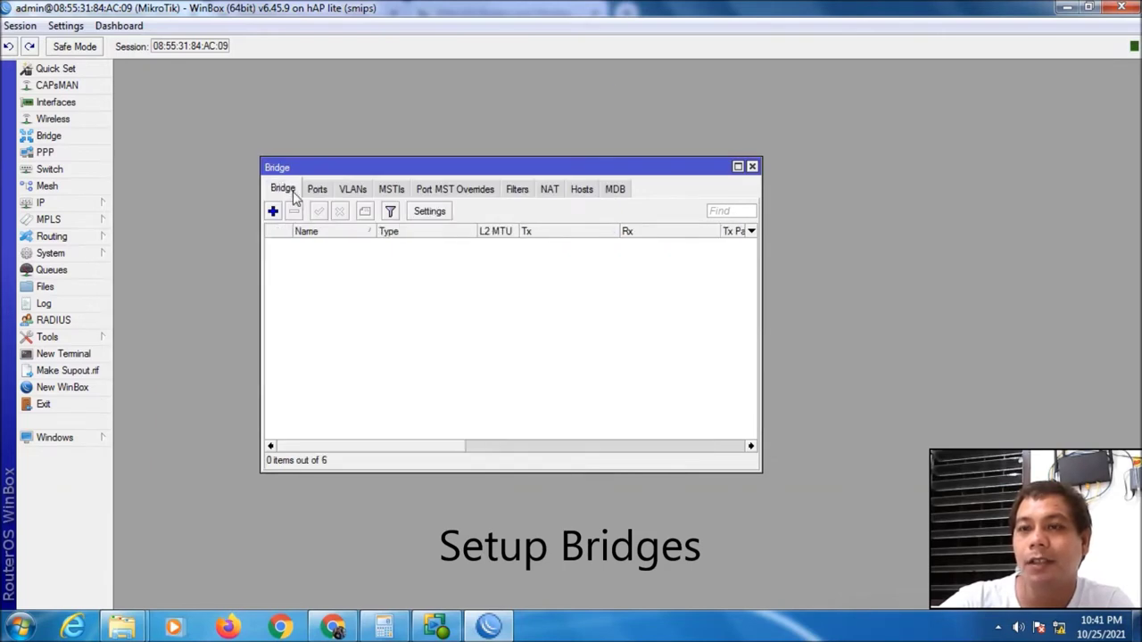
{"action": "left_click", "coordinate": [273, 211]}
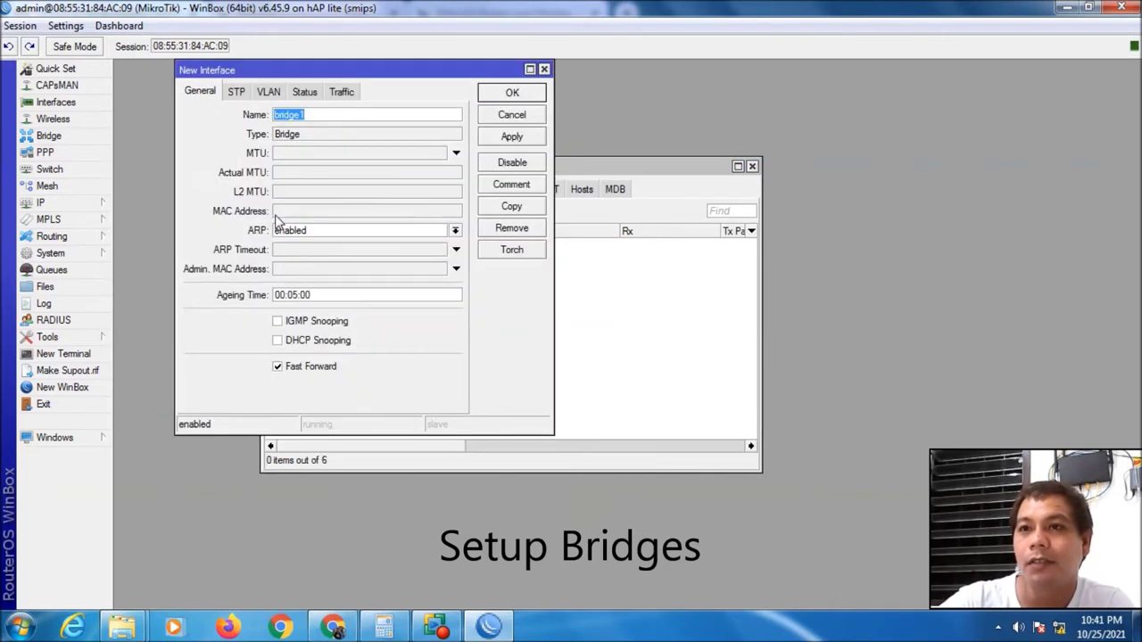
{"action": "left_click", "coordinate": [316, 114]}
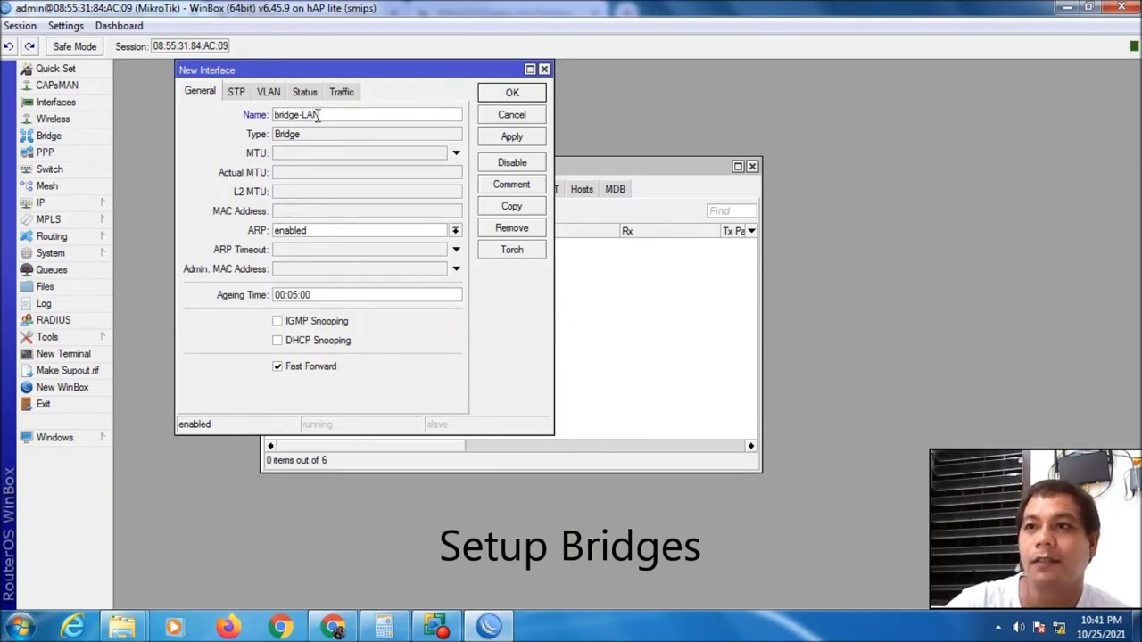
{"action": "left_click", "coordinate": [514, 187]}
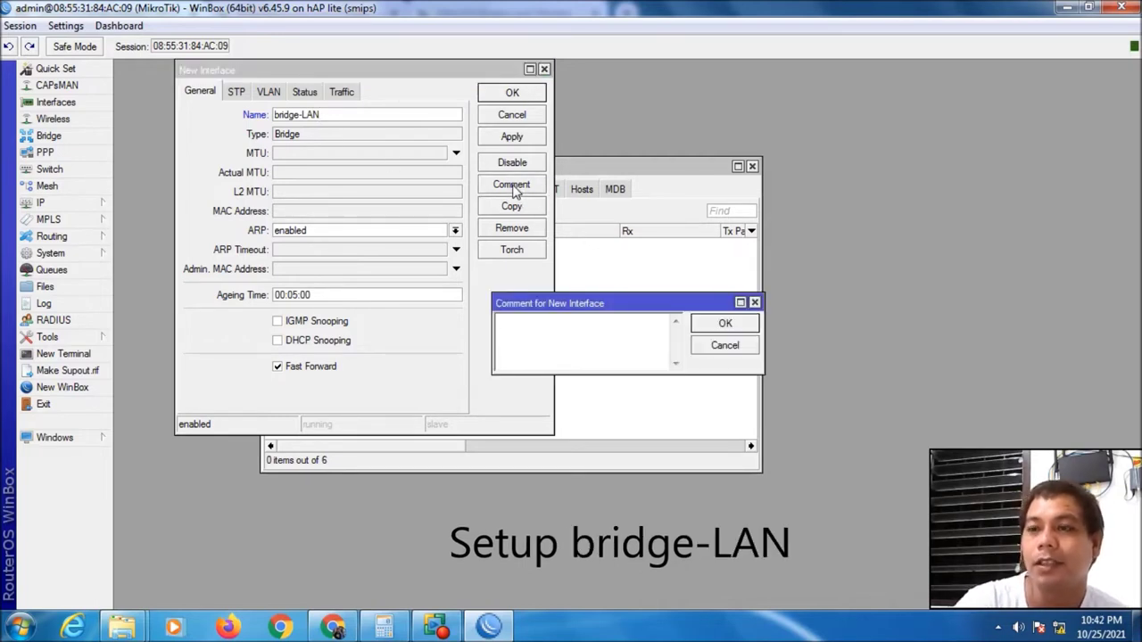
{"action": "type", "text": "LAN"}
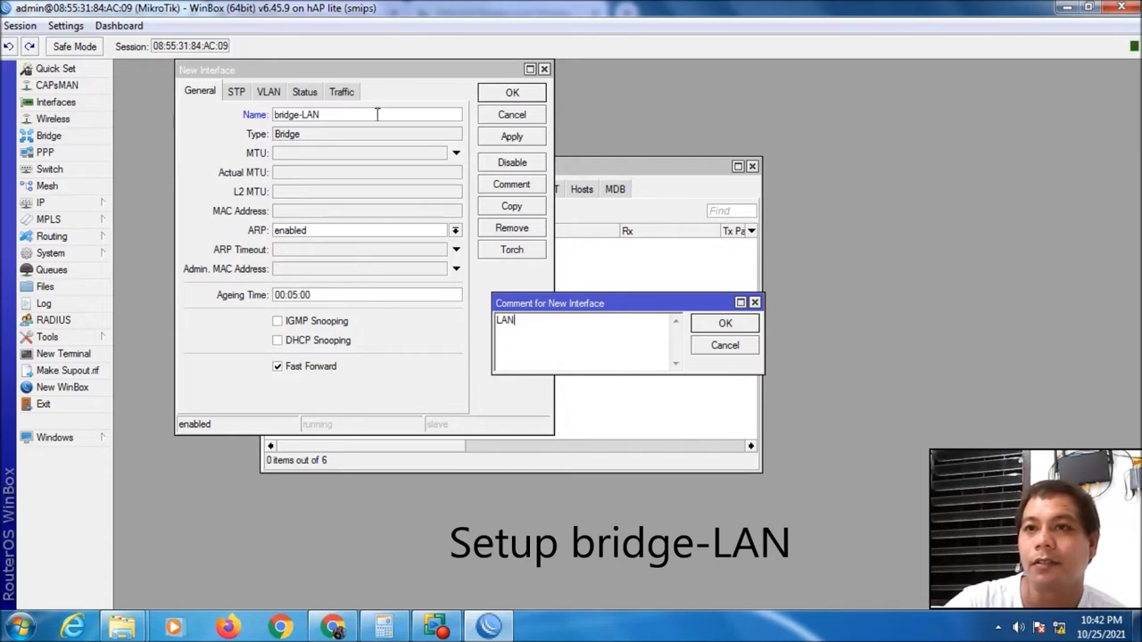
{"action": "left_click", "coordinate": [740, 328]}
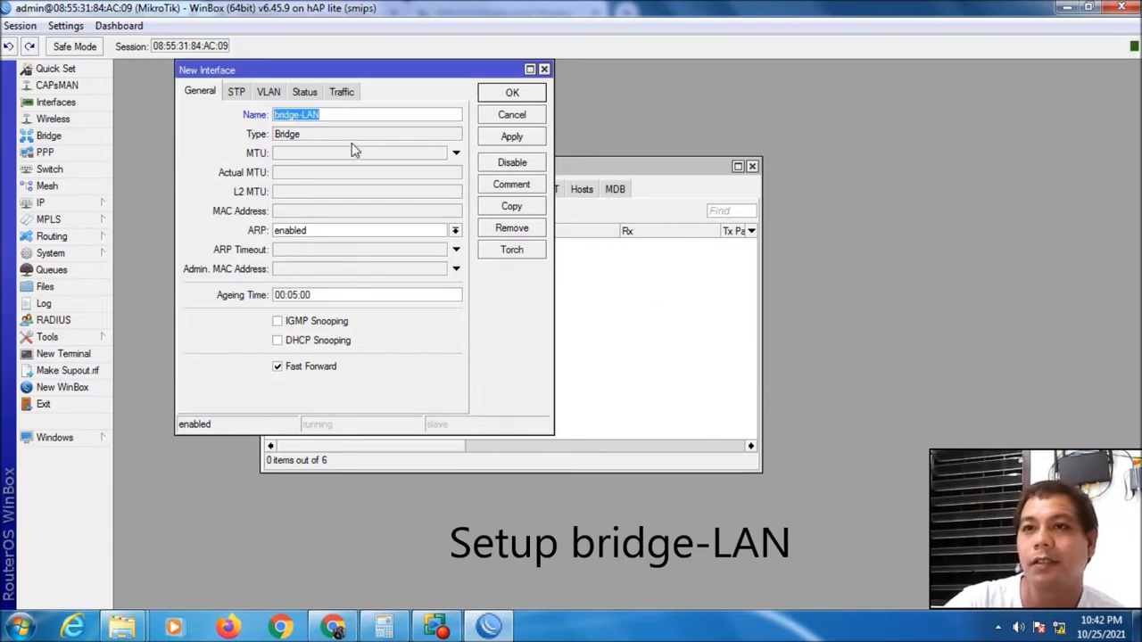
{"action": "left_click", "coordinate": [526, 140]}
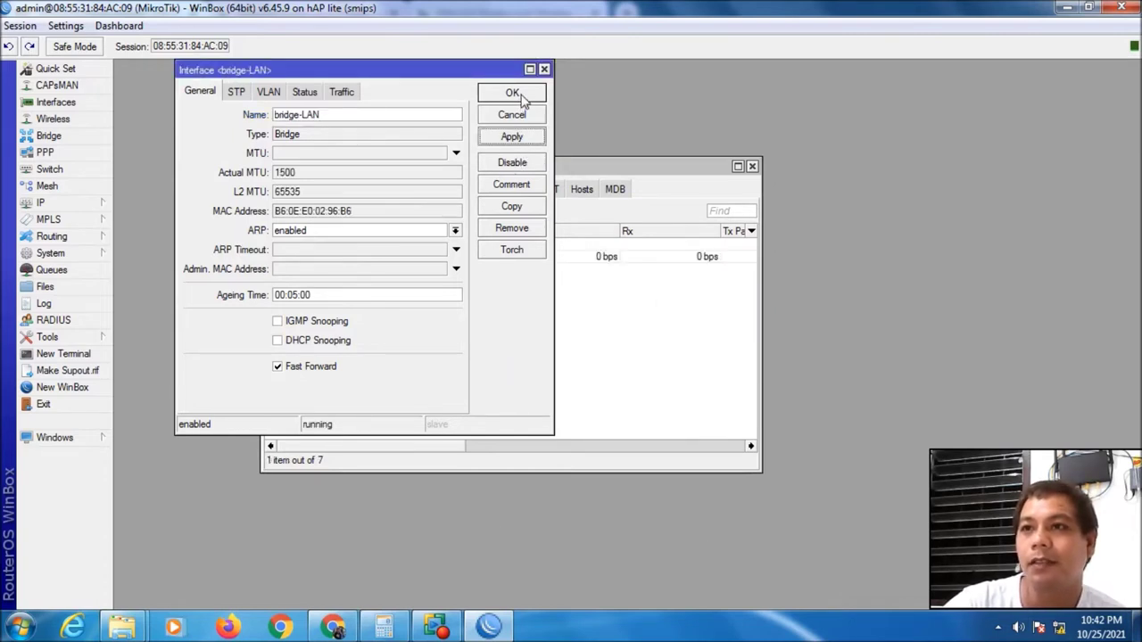
{"action": "left_click", "coordinate": [512, 94]}
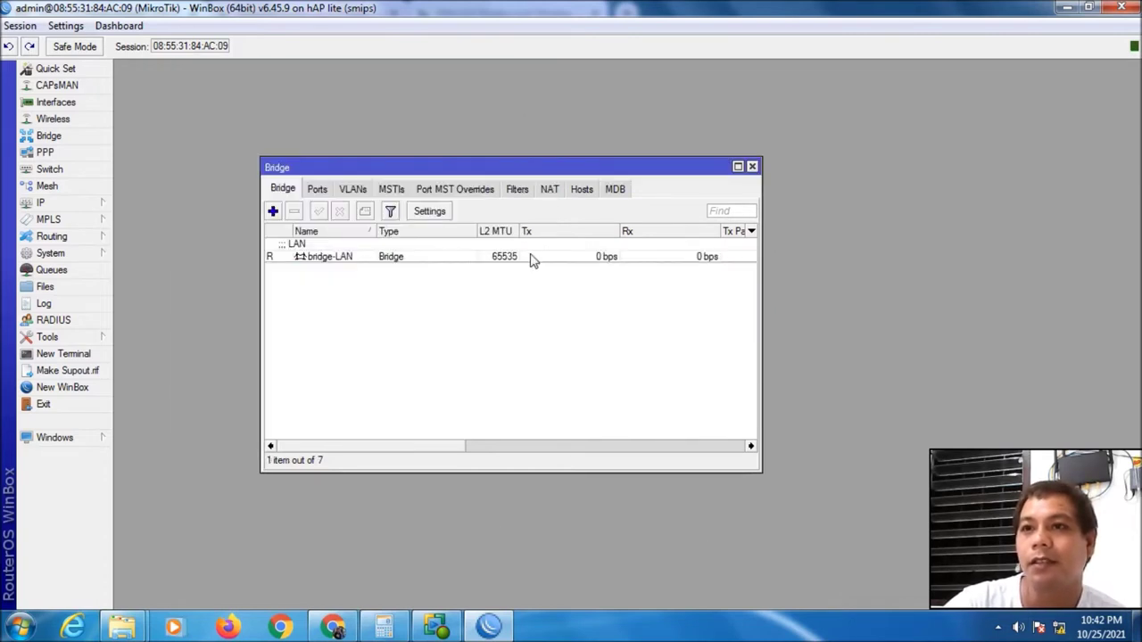
Add a new bridge named bridge-Hotspot with comment 'Hotspot' and save it
{"action": "left_click", "coordinate": [274, 211]}
{"action": "left_click", "coordinate": [353, 113]}
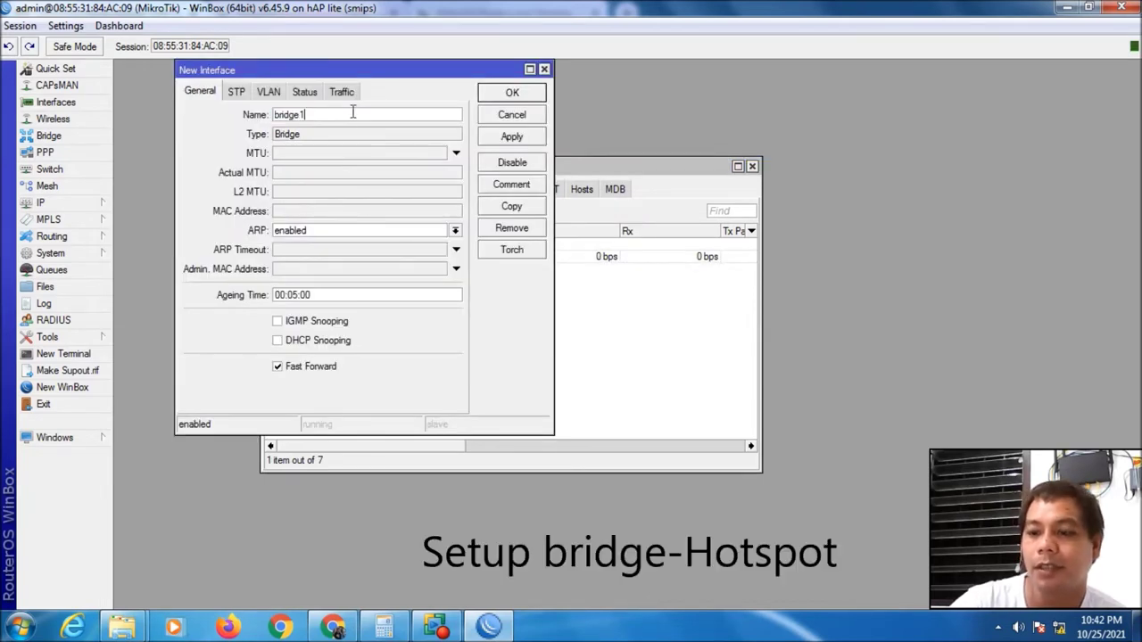
{"action": "type", "text": "-Hotspot"}
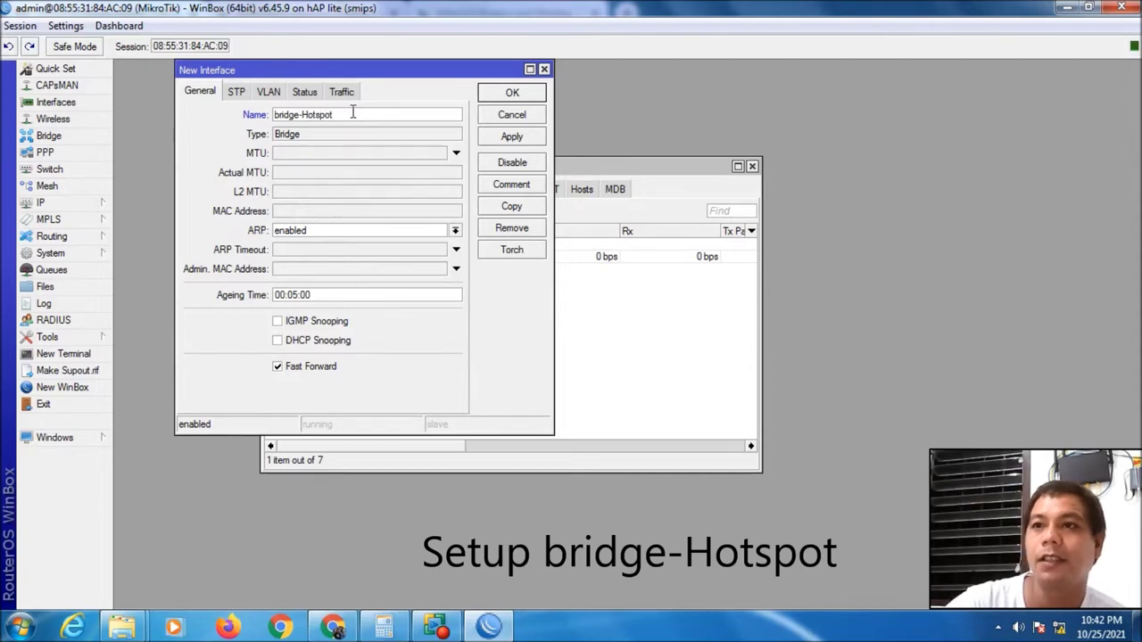
{"action": "left_click", "coordinate": [504, 183]}
{"action": "type", "text": "Hotspot"}
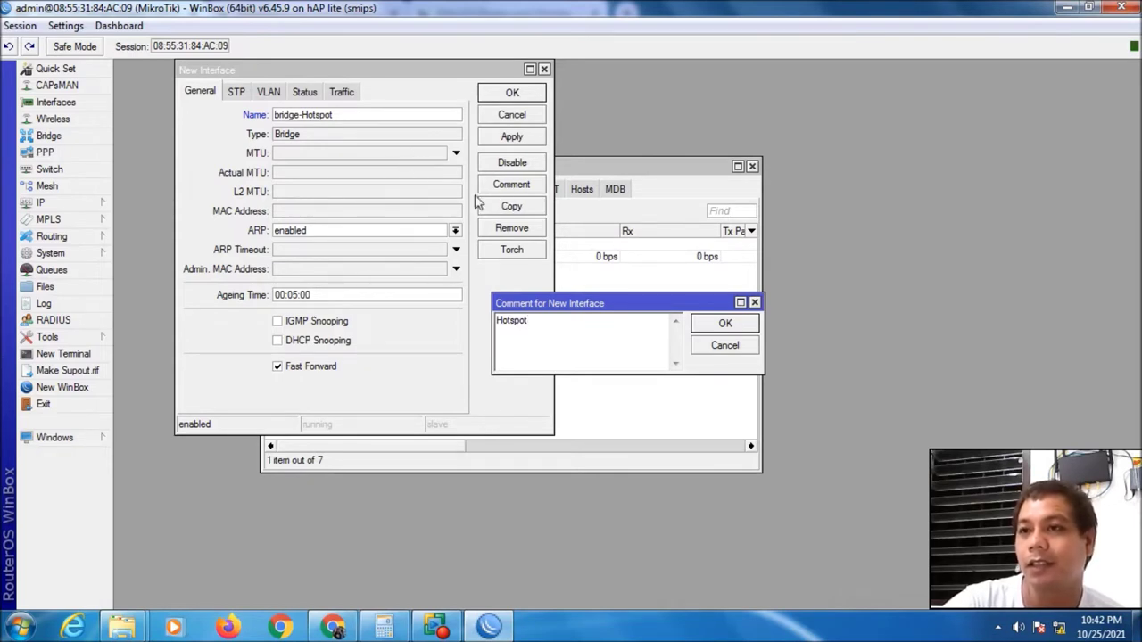
{"action": "left_click", "coordinate": [727, 326]}
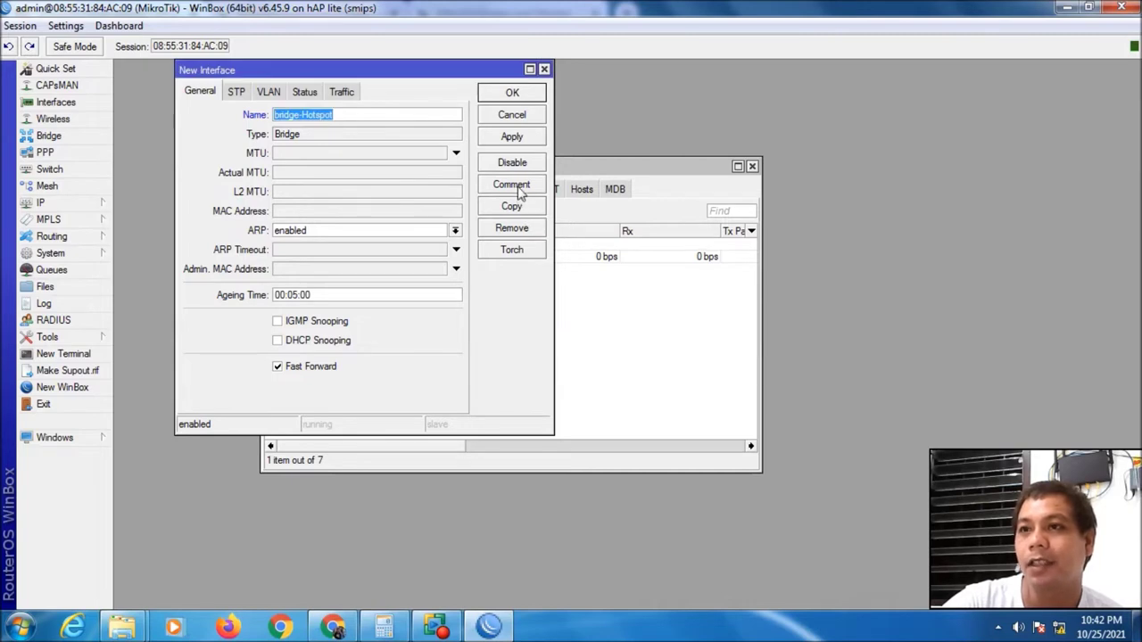
{"action": "left_click", "coordinate": [511, 136]}
{"action": "left_click", "coordinate": [512, 93]}
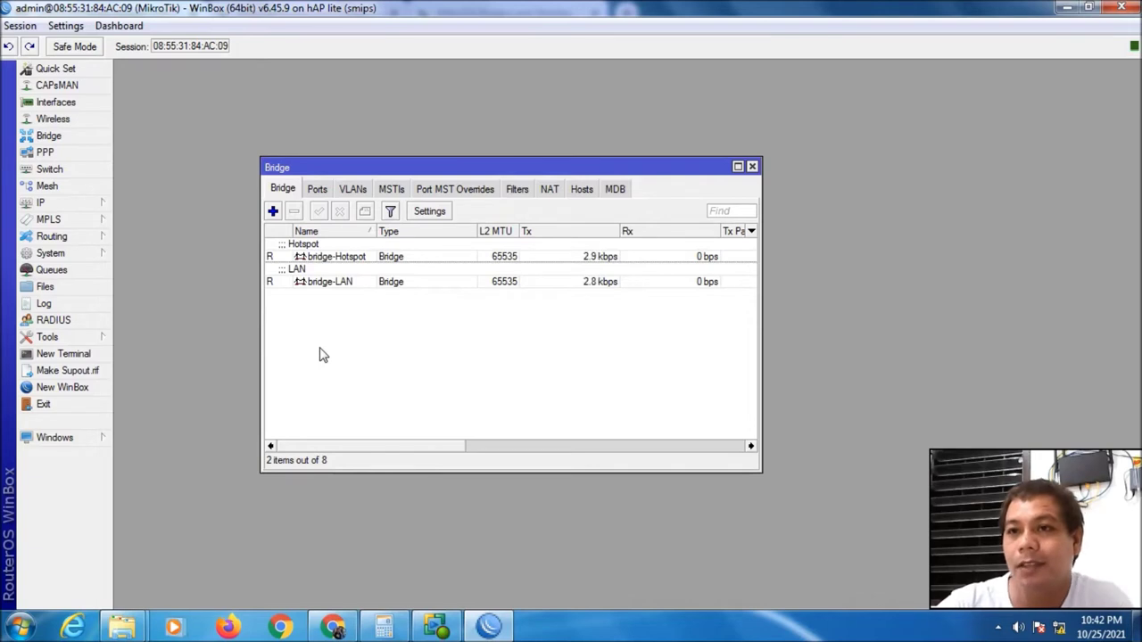
Add ether2-LAN as a port of bridge-LAN
{"action": "left_click", "coordinate": [316, 191]}
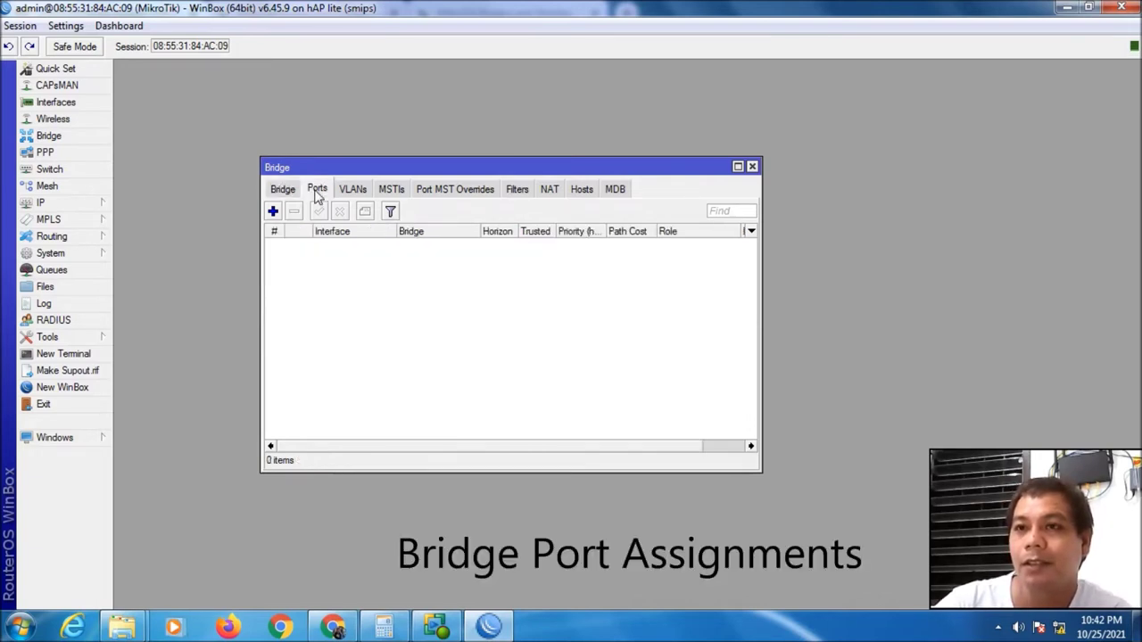
{"action": "left_click", "coordinate": [273, 212]}
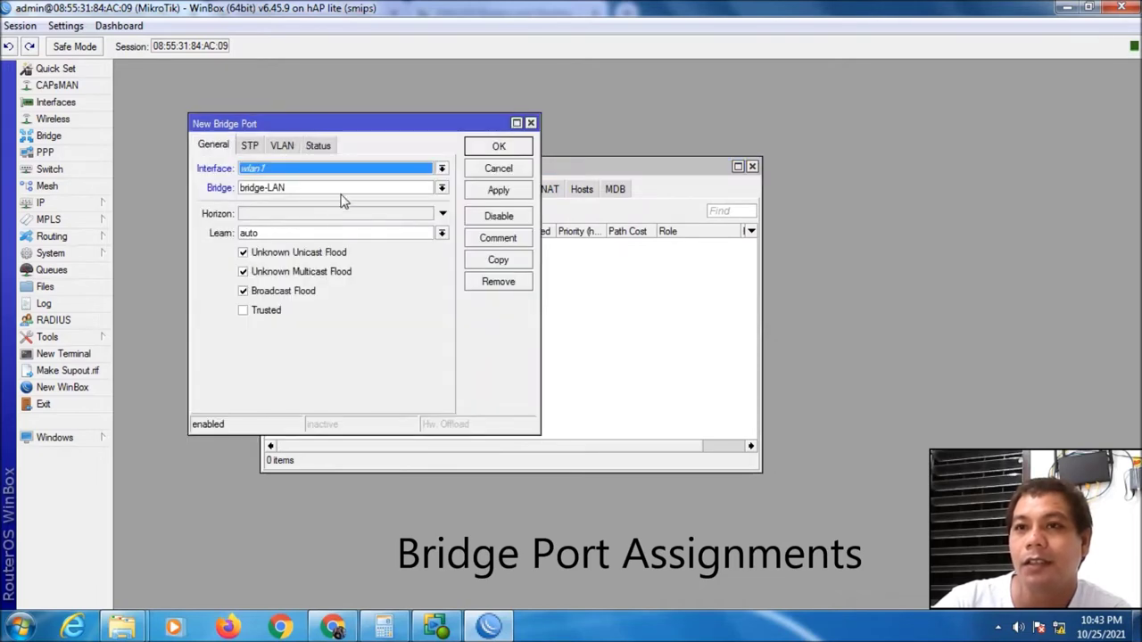
{"action": "left_click", "coordinate": [441, 169]}
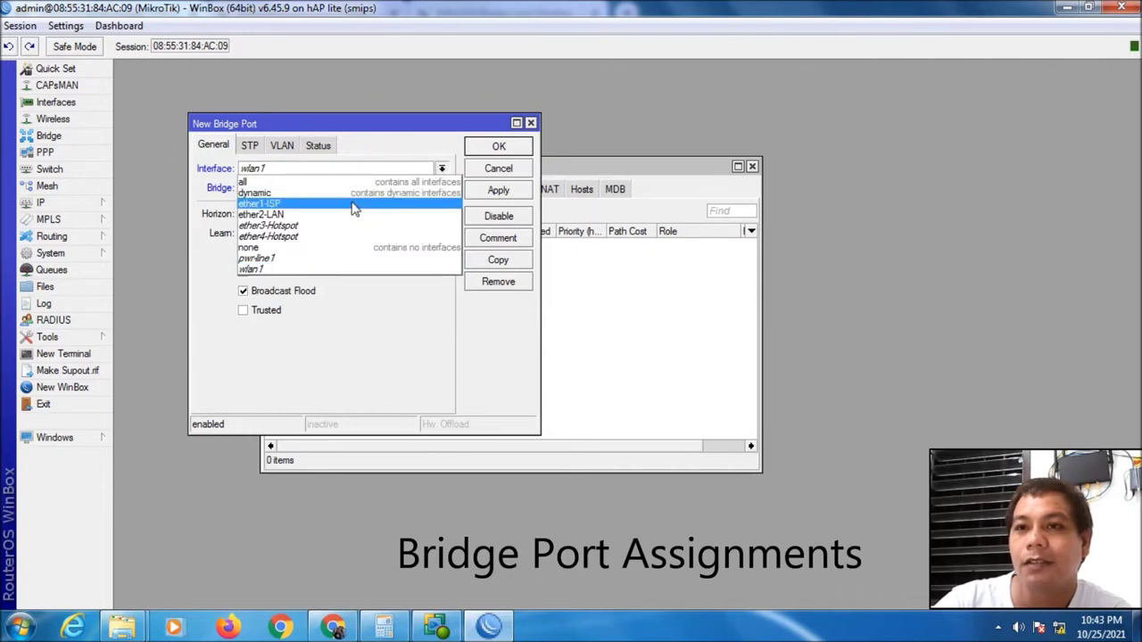
{"action": "left_click", "coordinate": [301, 218]}
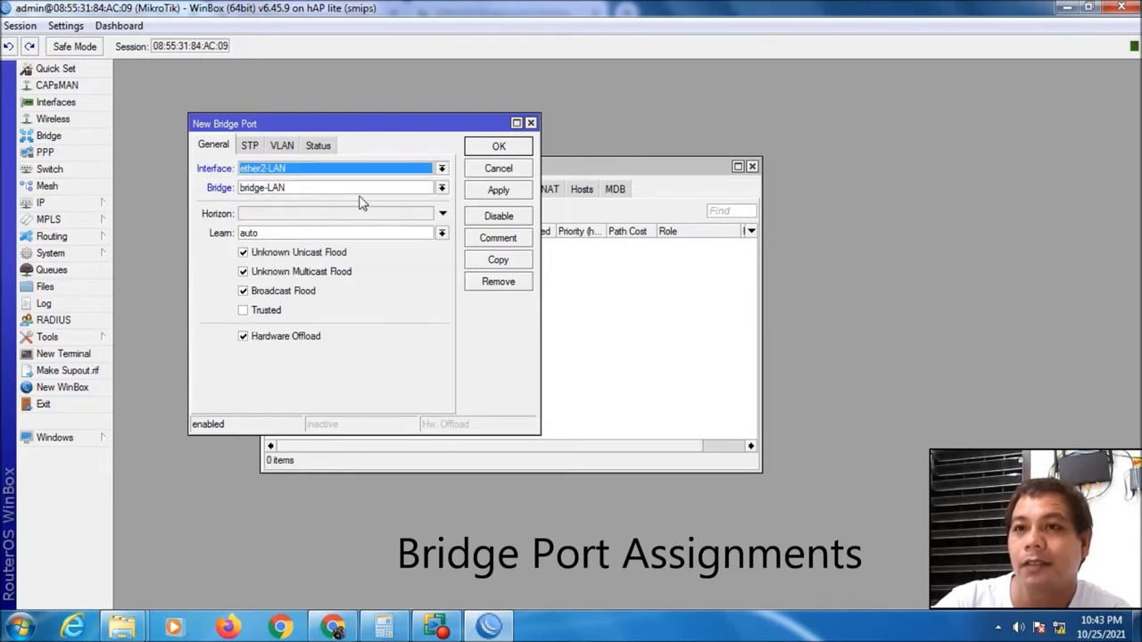
{"action": "left_click", "coordinate": [441, 188]}
{"action": "left_click", "coordinate": [317, 214]}
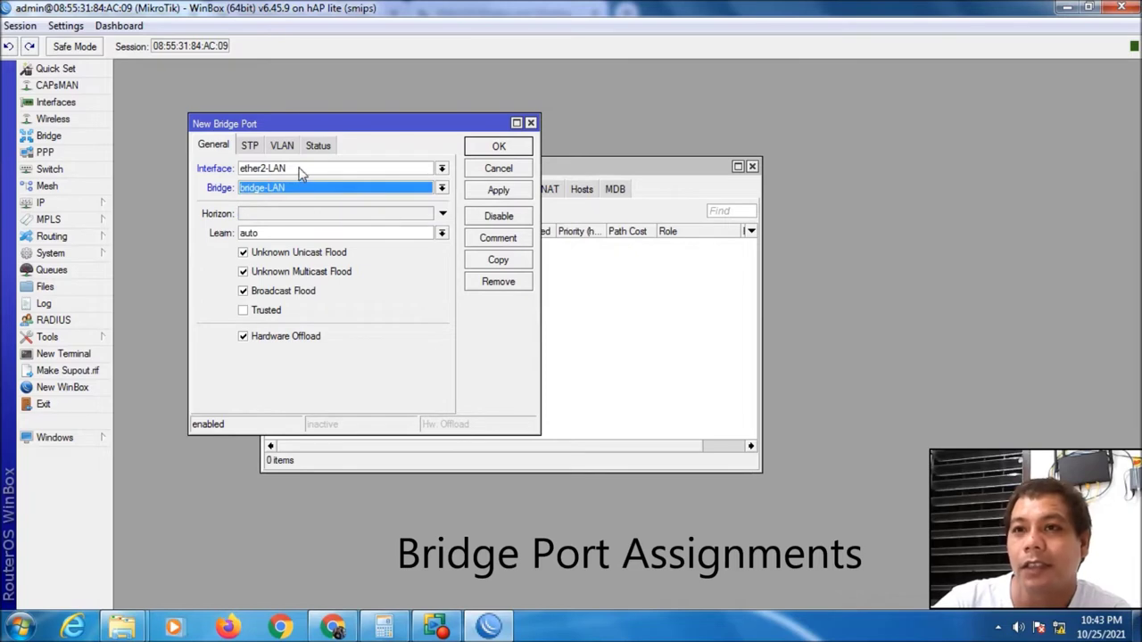
{"action": "left_click", "coordinate": [495, 188]}
{"action": "left_click", "coordinate": [497, 148]}
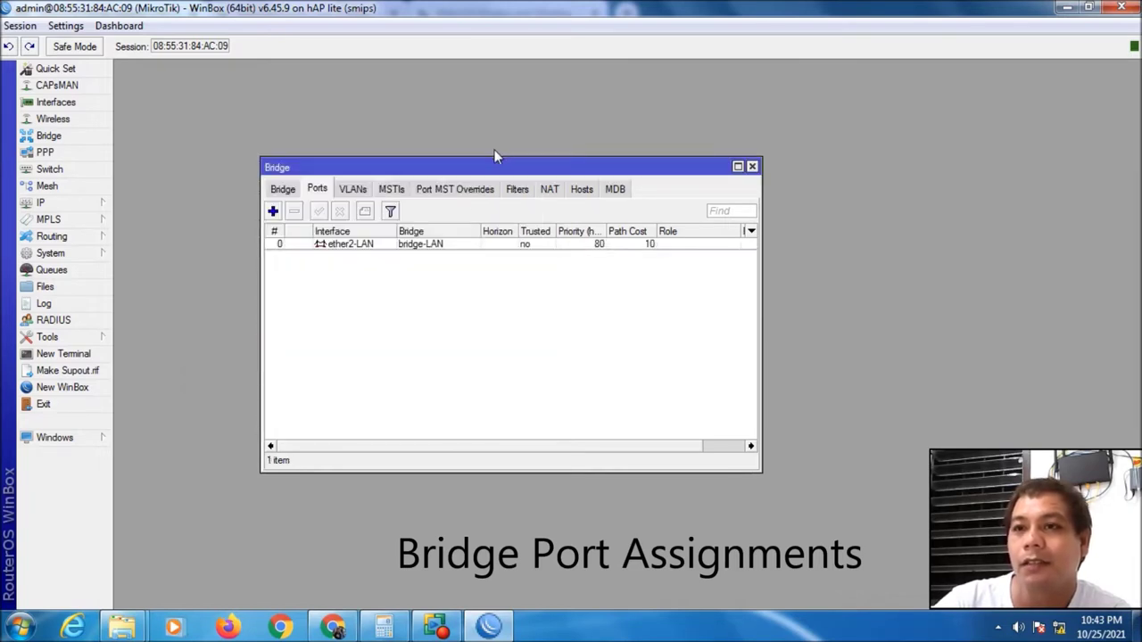
Add pwr-line1 as a port of bridge-LAN
{"action": "left_click", "coordinate": [273, 211]}
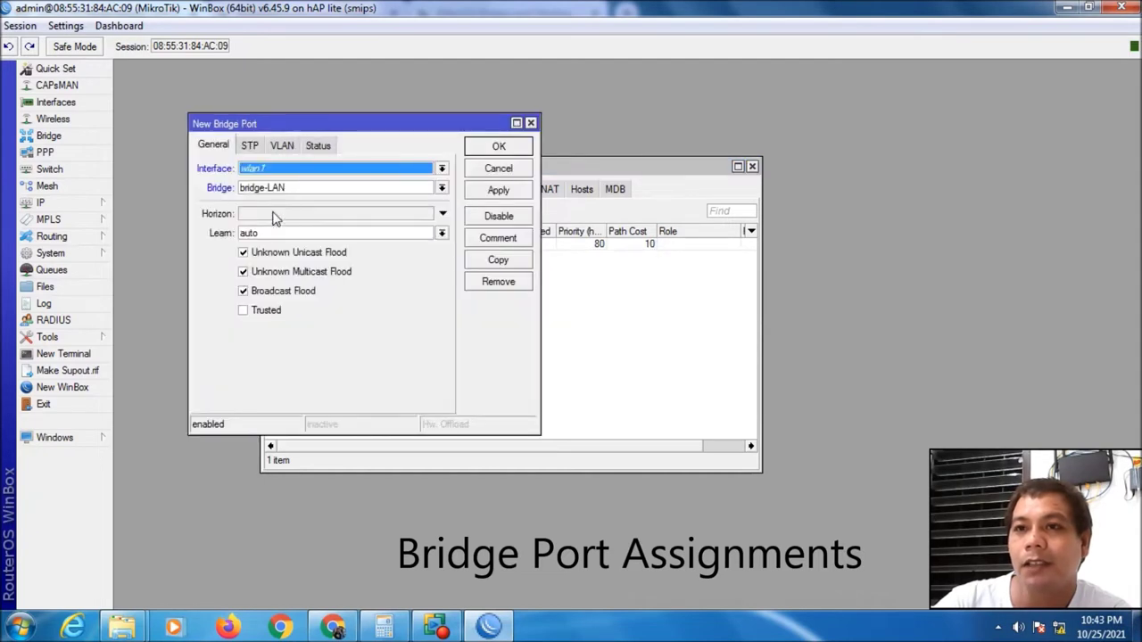
{"action": "left_click", "coordinate": [304, 188]}
{"action": "left_click", "coordinate": [339, 173]}
{"action": "left_click", "coordinate": [339, 173]}
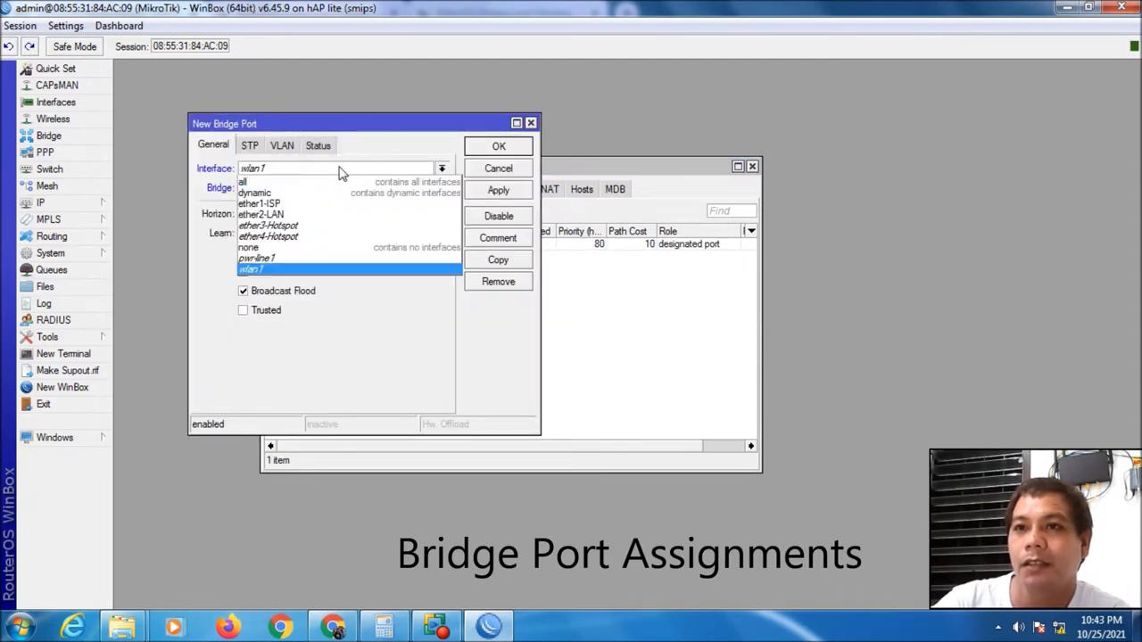
{"action": "left_click", "coordinate": [307, 259]}
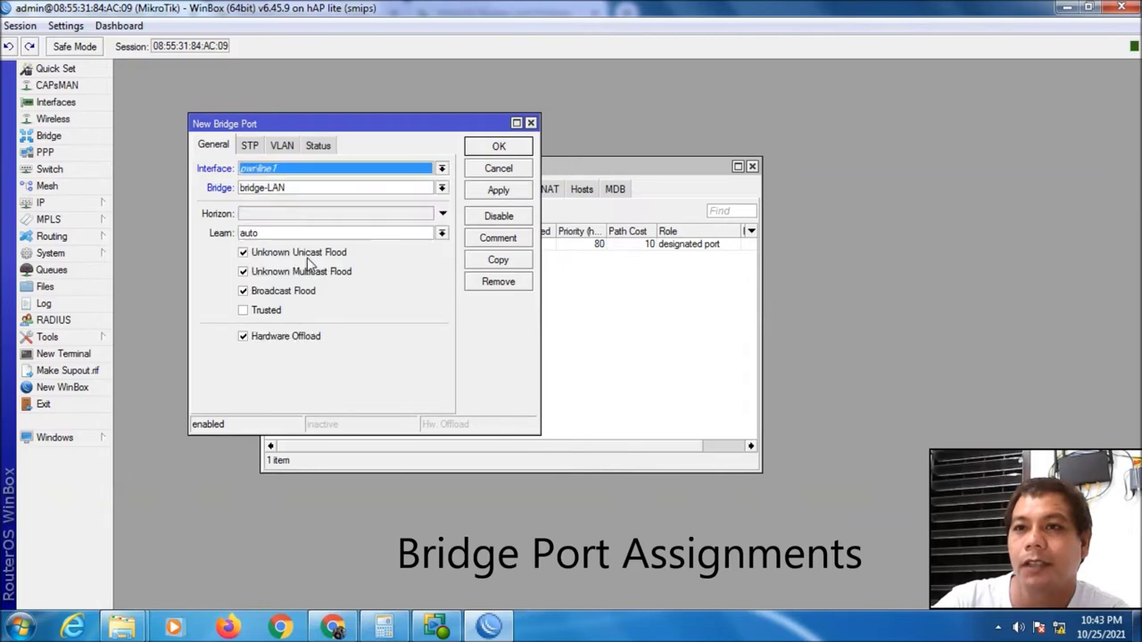
{"action": "left_click", "coordinate": [484, 192]}
{"action": "left_click", "coordinate": [489, 145]}
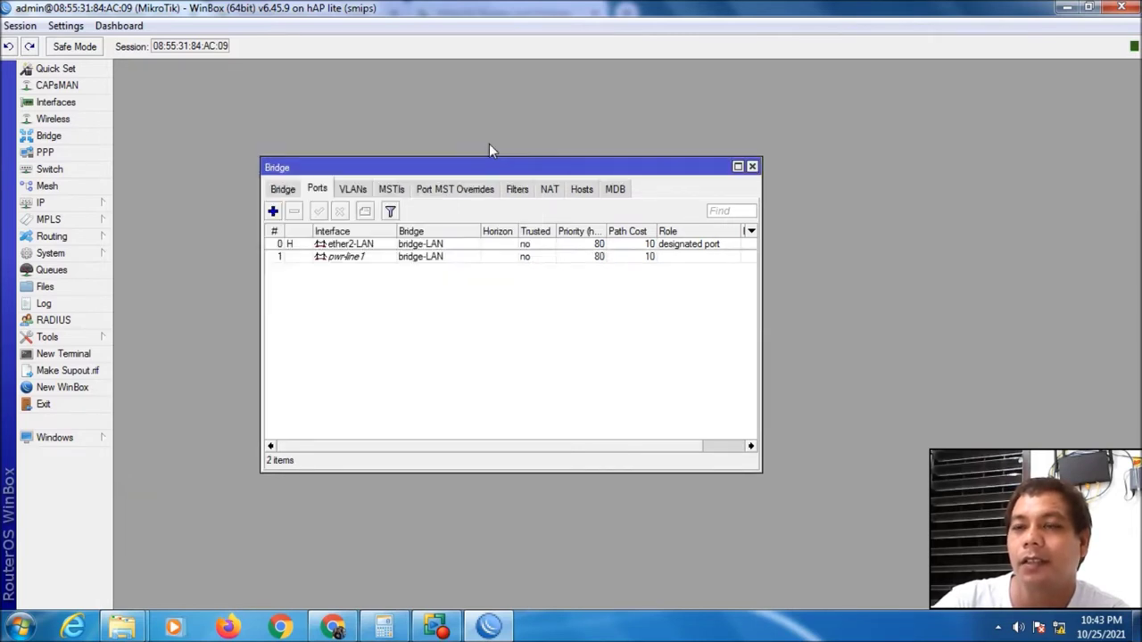
Give the ether2-LAN bridge port the comment 'LAN'
{"action": "double_click", "coordinate": [307, 243]}
{"action": "left_click", "coordinate": [497, 238]}
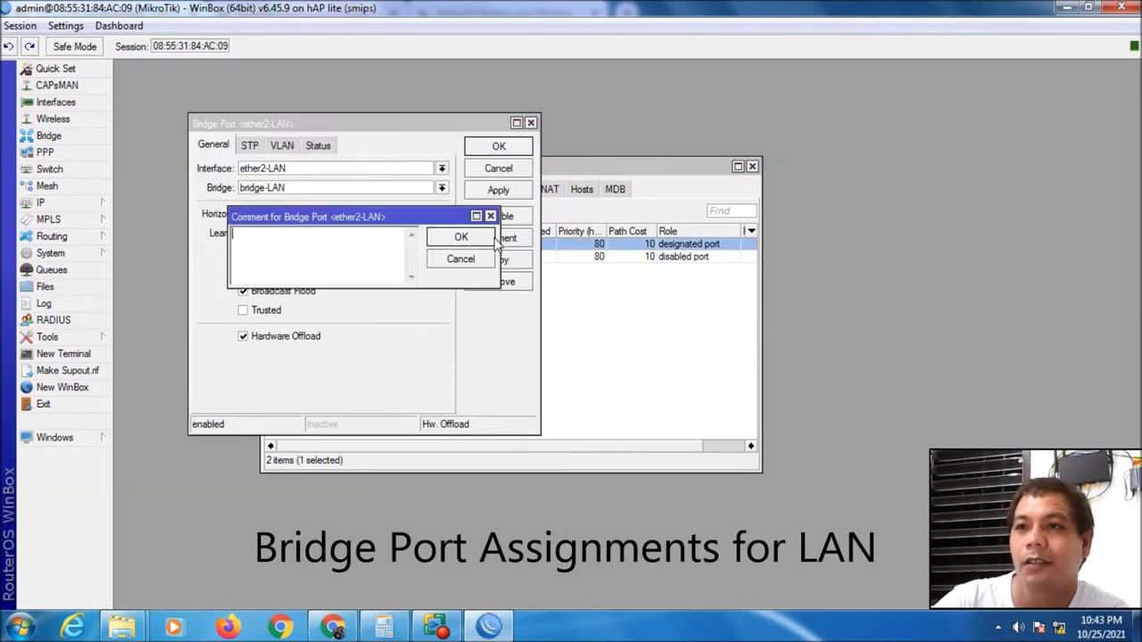
{"action": "type", "text": "LAN"}
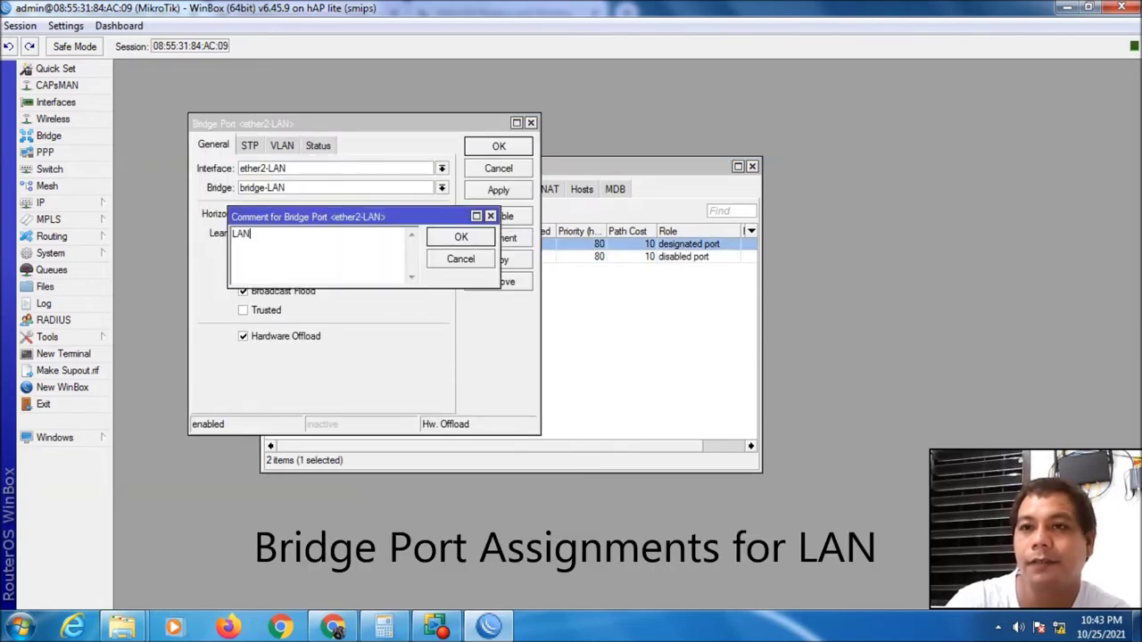
{"action": "left_click", "coordinate": [460, 237]}
{"action": "left_click", "coordinate": [496, 192]}
{"action": "left_click", "coordinate": [499, 148]}
{"action": "left_click", "coordinate": [456, 314]}
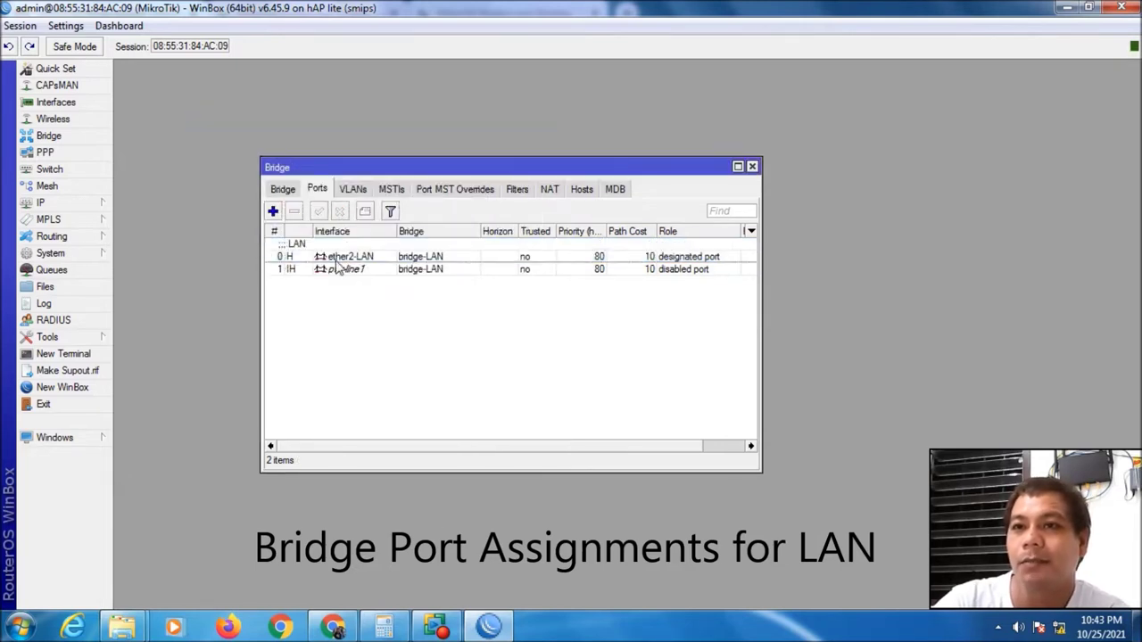
Add wlan1 as a port of bridge-Hotspot
{"action": "left_click", "coordinate": [273, 212]}
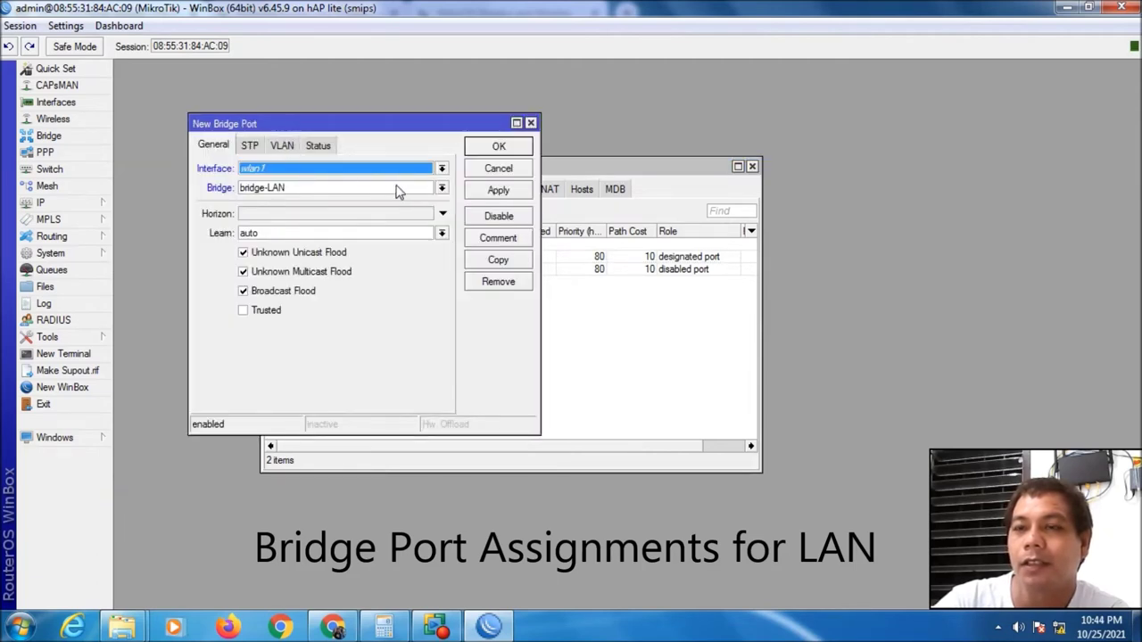
{"action": "left_click", "coordinate": [441, 169]}
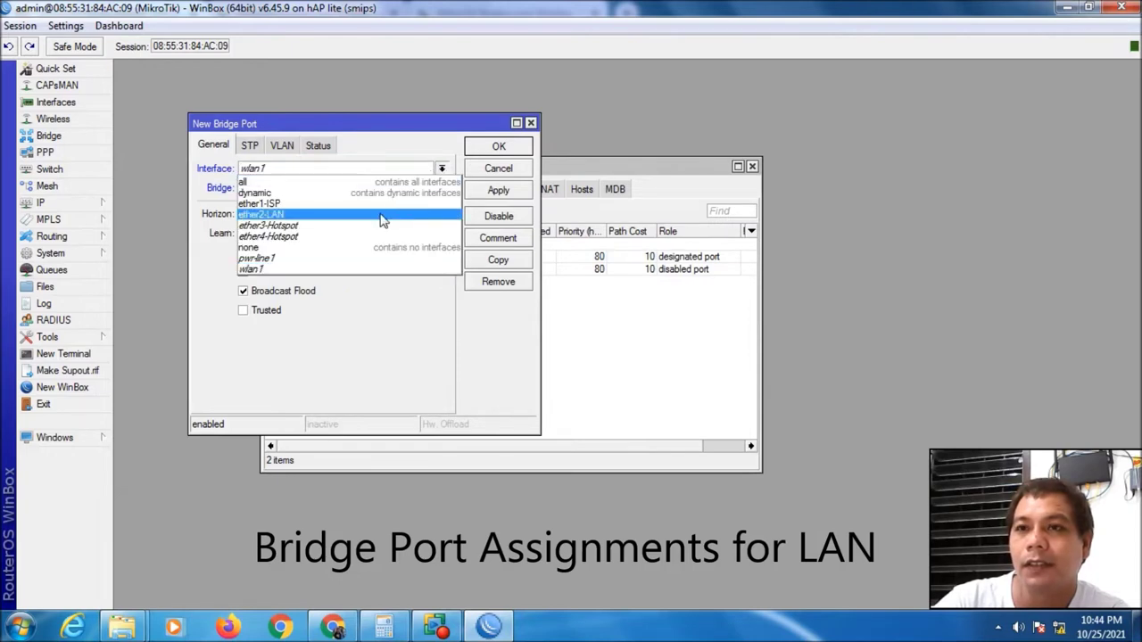
{"action": "left_click", "coordinate": [346, 271]}
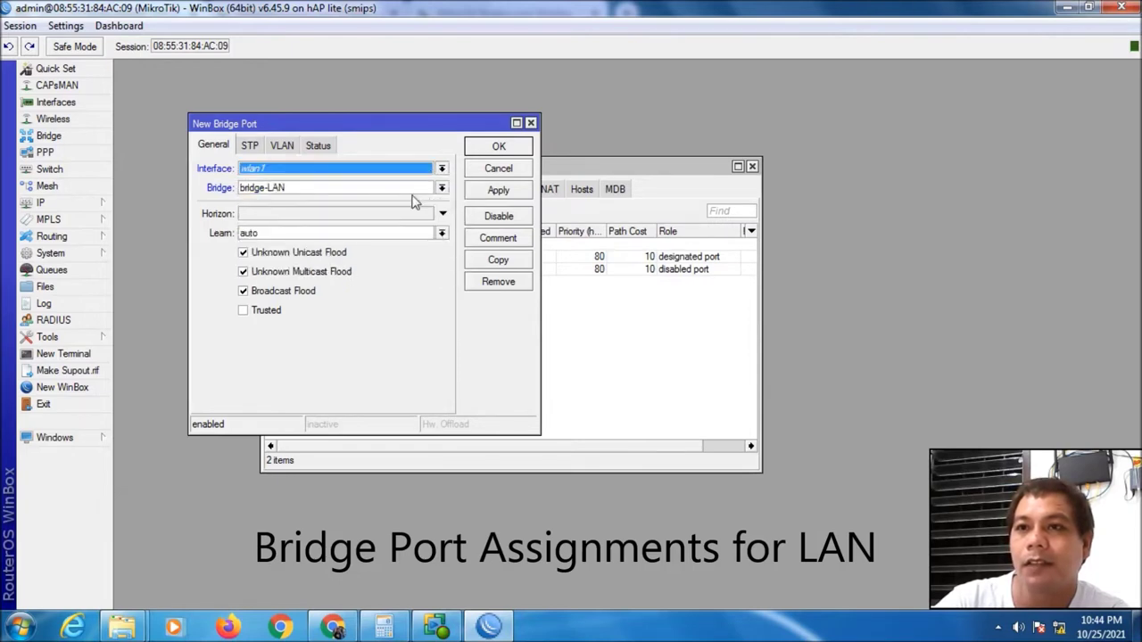
{"action": "left_click", "coordinate": [441, 190]}
{"action": "left_click", "coordinate": [403, 202]}
{"action": "left_click", "coordinate": [486, 189]}
{"action": "left_click", "coordinate": [484, 146]}
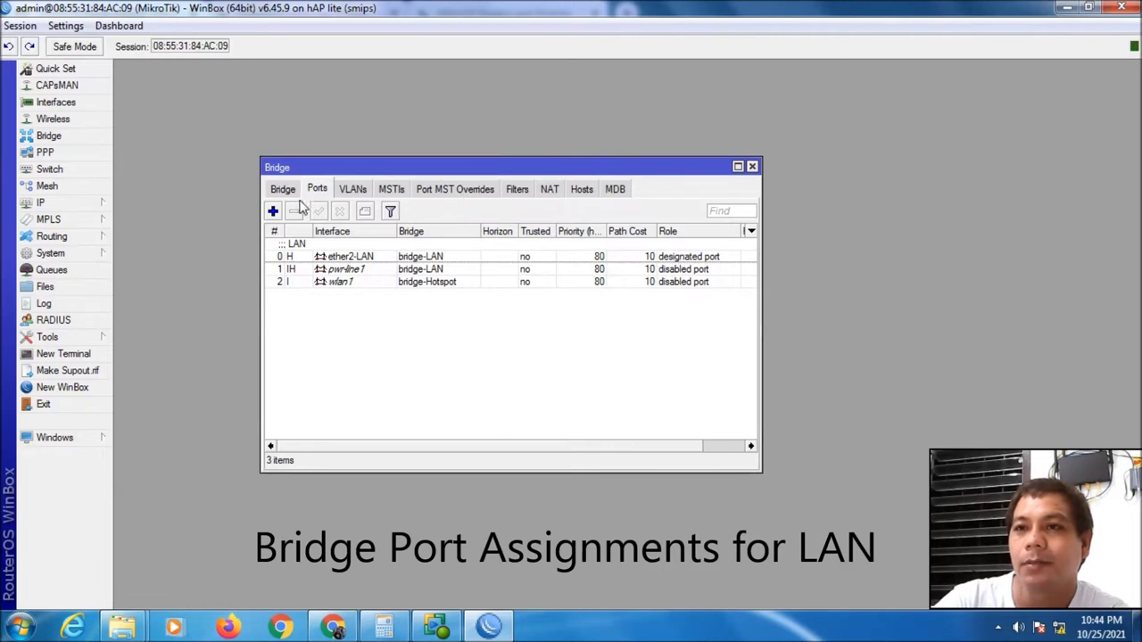
{"action": "left_click", "coordinate": [273, 212]}
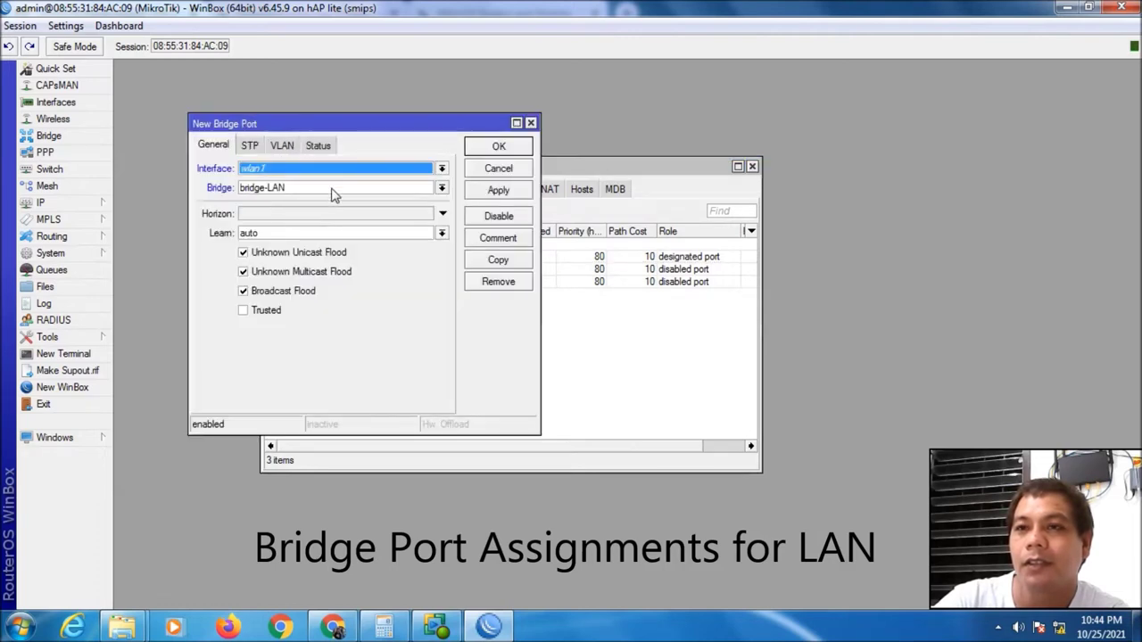
Add ether3-Hotspot as a port of bridge-Hotspot
{"action": "left_click", "coordinate": [389, 171]}
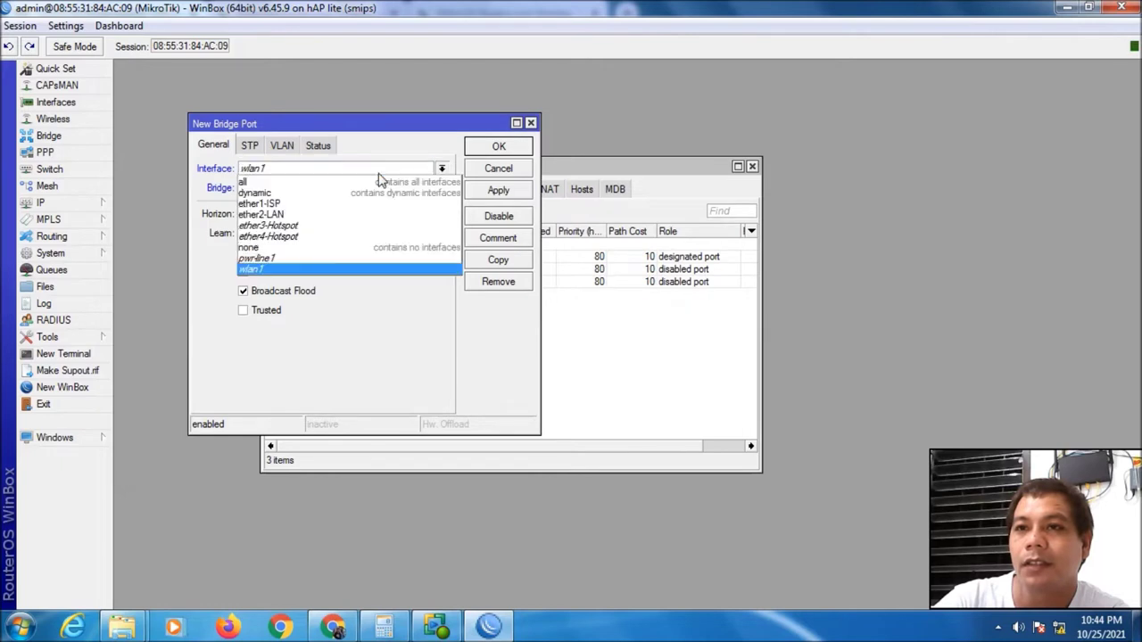
{"action": "left_click", "coordinate": [323, 224]}
{"action": "left_click", "coordinate": [327, 189]}
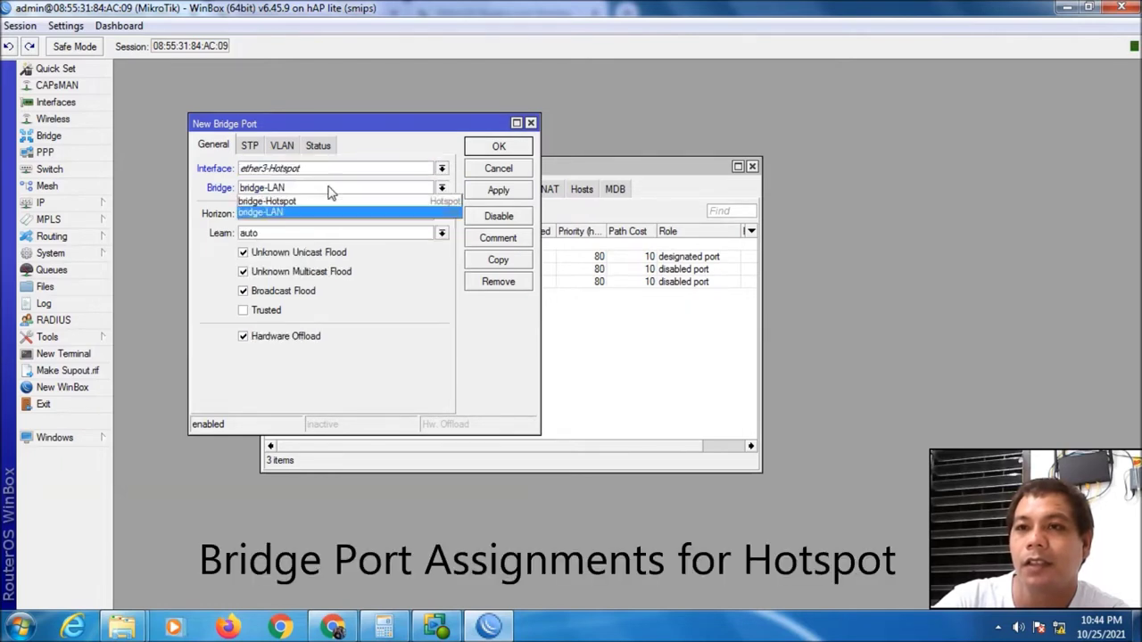
{"action": "left_click", "coordinate": [314, 202]}
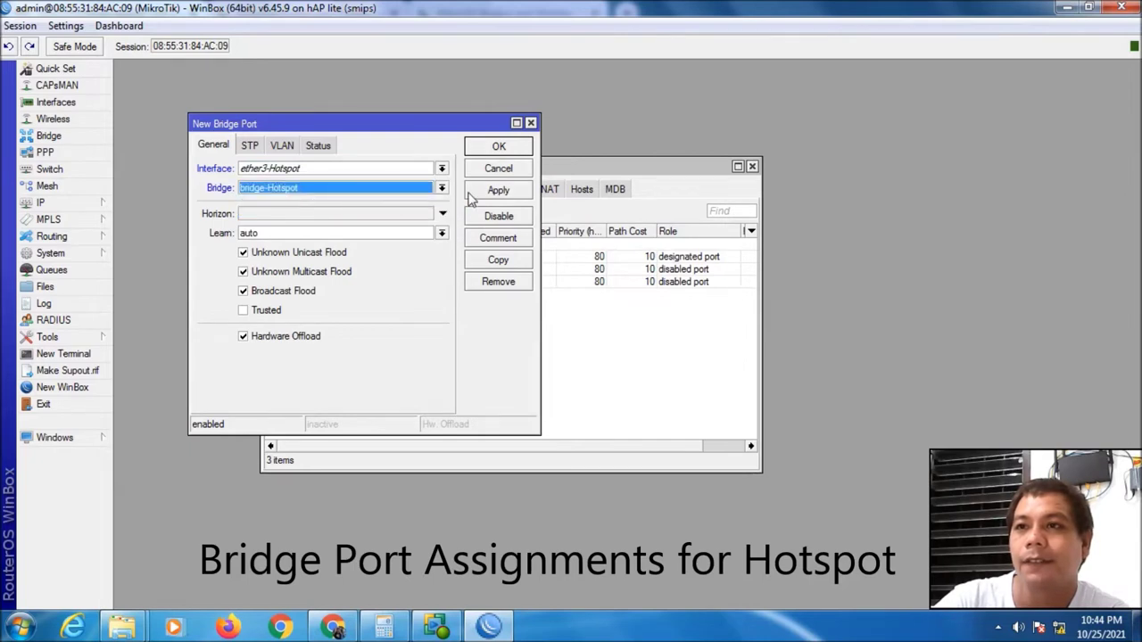
{"action": "left_click", "coordinate": [496, 190]}
{"action": "left_click", "coordinate": [486, 146]}
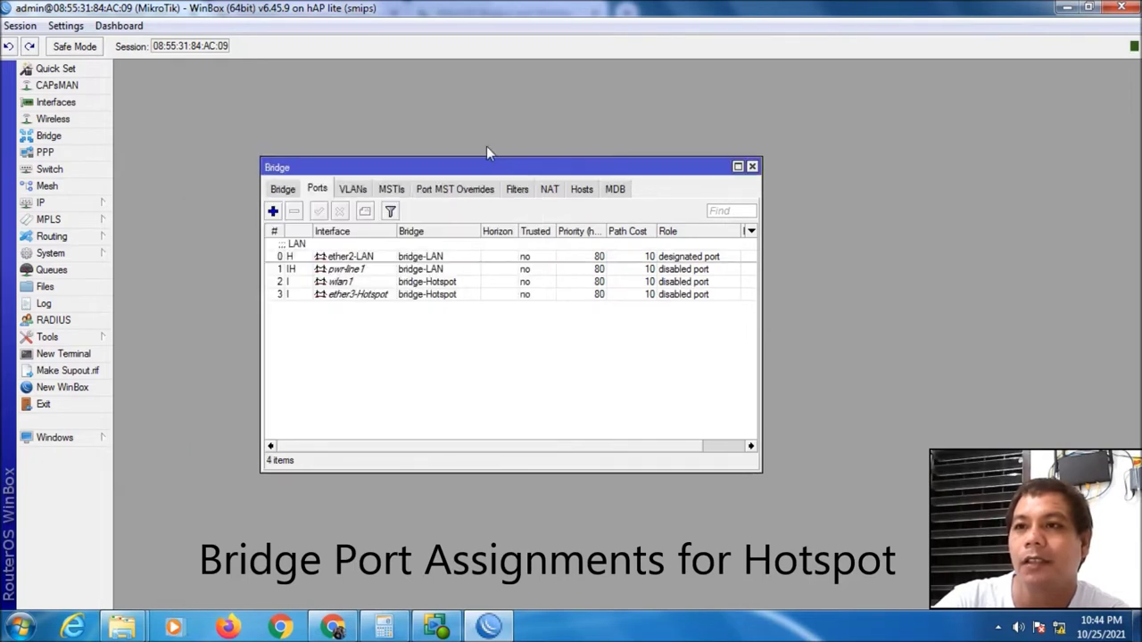
Add ether4-Hotspot as a port of bridge-Hotspot
{"action": "left_click", "coordinate": [273, 211]}
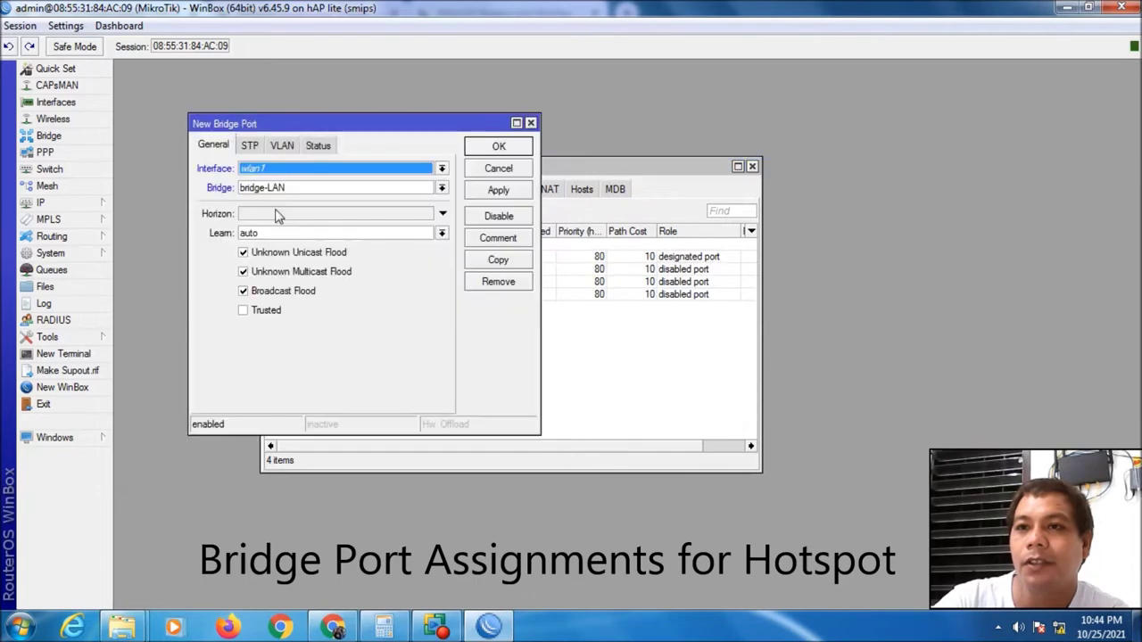
{"action": "left_click", "coordinate": [441, 169]}
{"action": "left_click", "coordinate": [368, 236]}
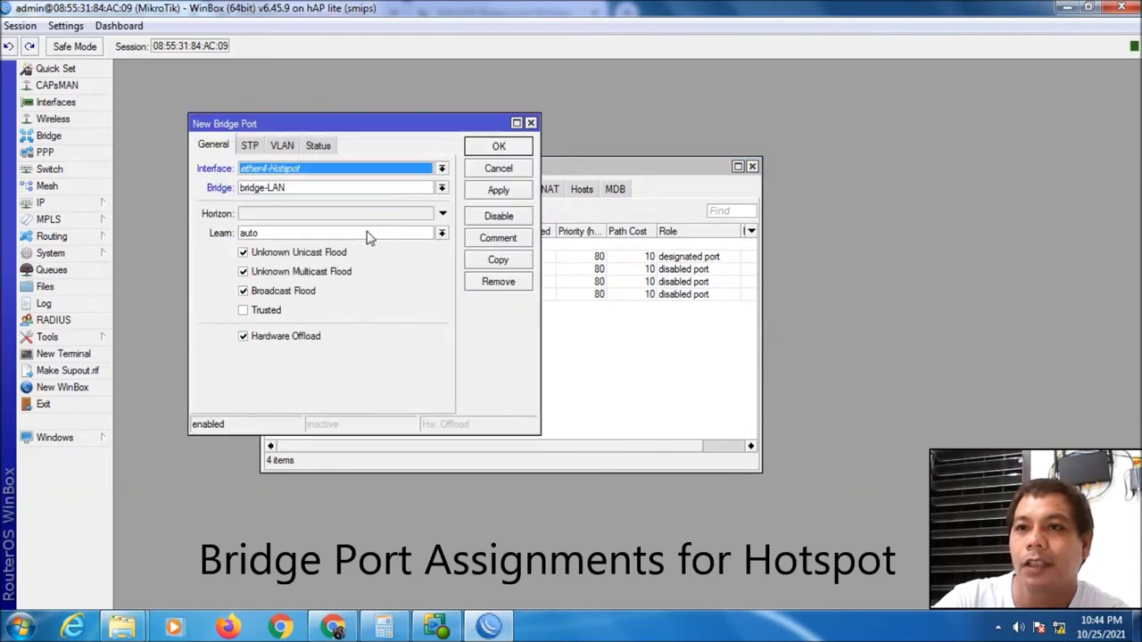
{"action": "left_click", "coordinate": [443, 188]}
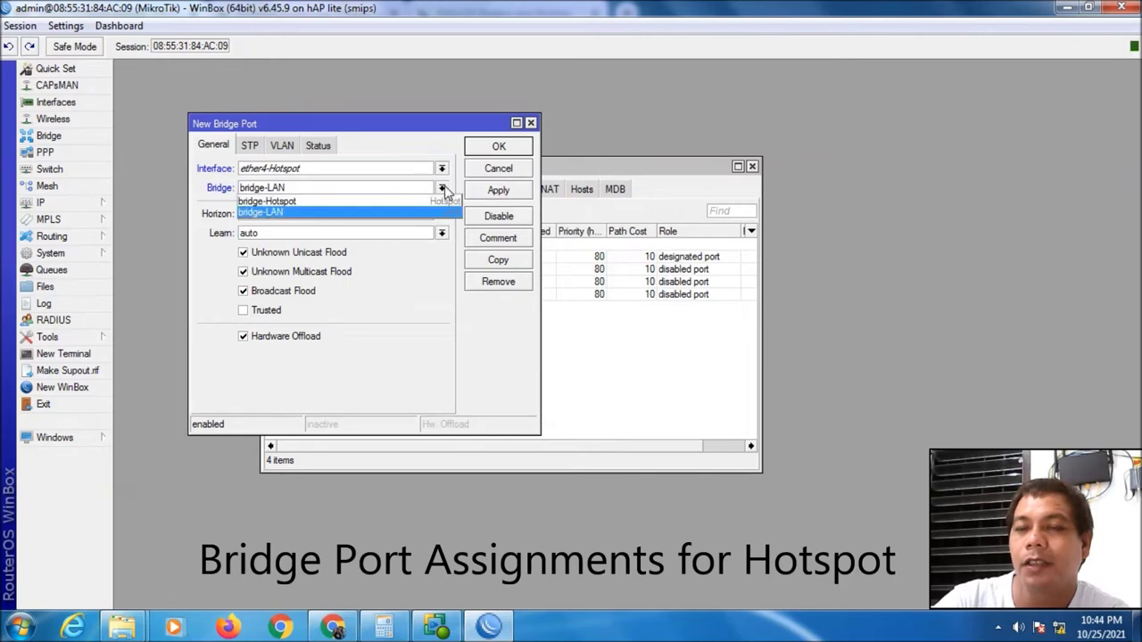
{"action": "left_click", "coordinate": [391, 201]}
{"action": "left_click", "coordinate": [493, 191]}
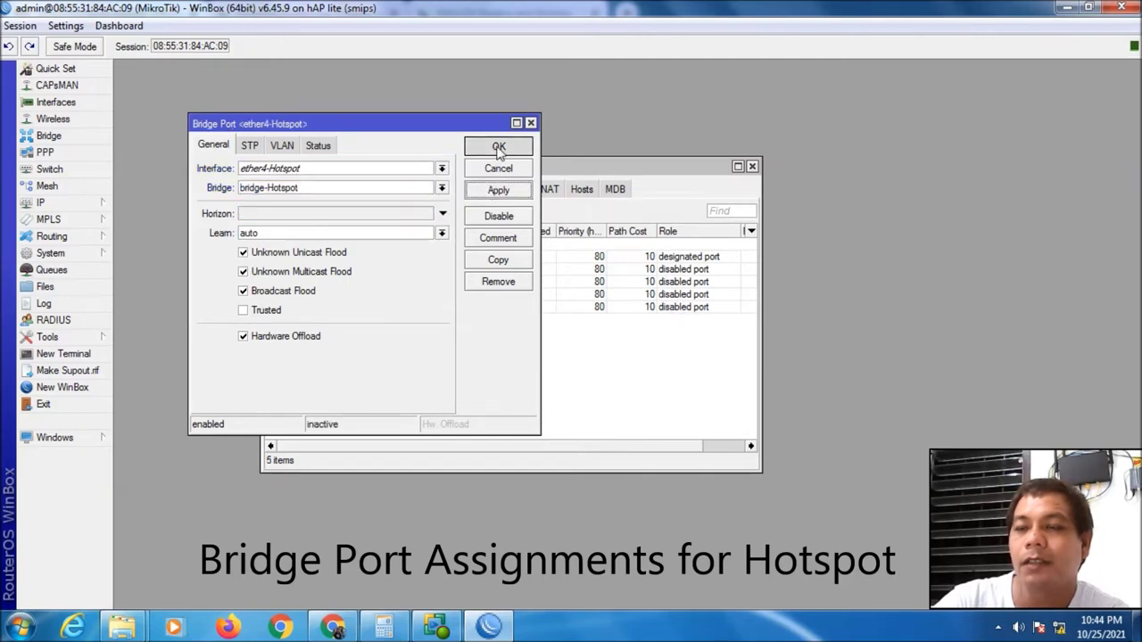
{"action": "left_click", "coordinate": [499, 146]}
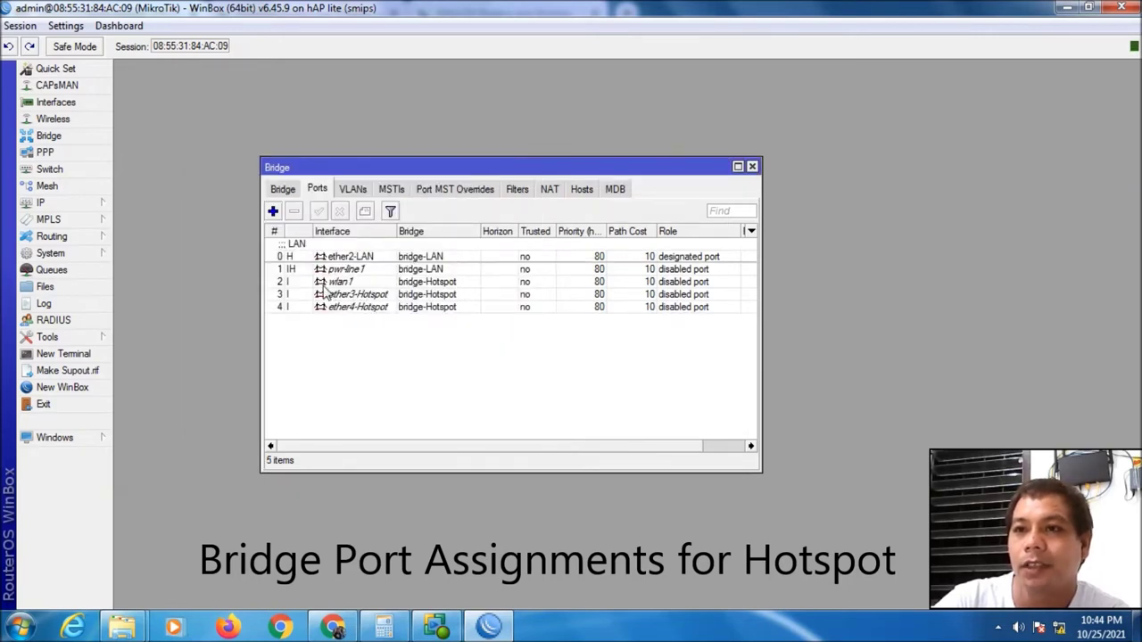
Give the wlan1 bridge port the comment 'Hotspot'
{"action": "double_click", "coordinate": [286, 284]}
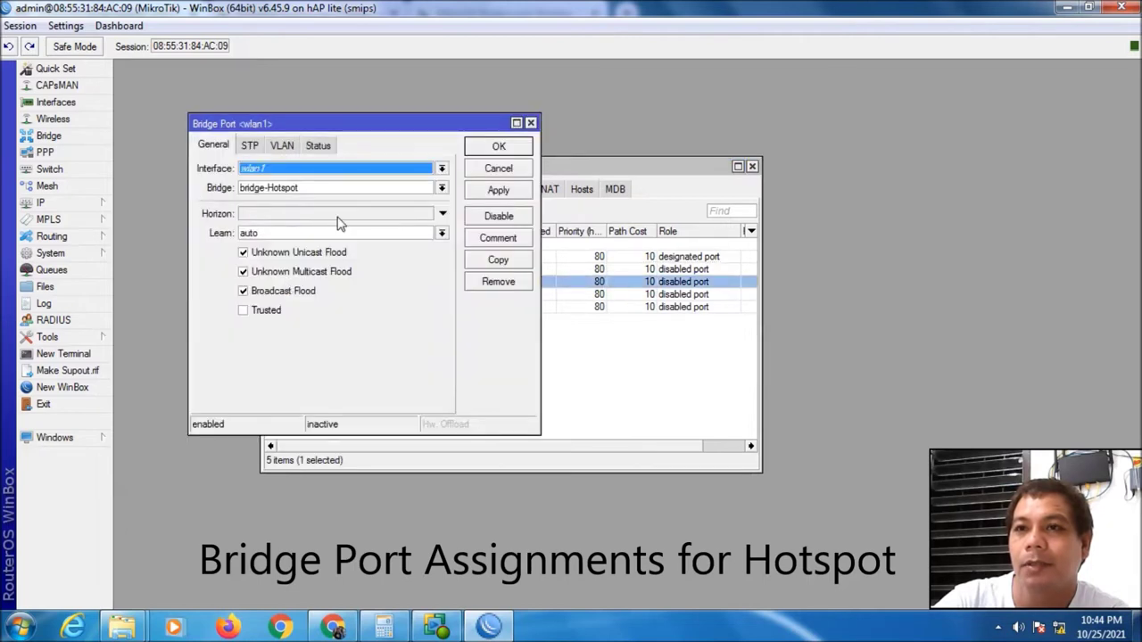
{"action": "left_click", "coordinate": [494, 237]}
{"action": "type", "text": "Hotspot"}
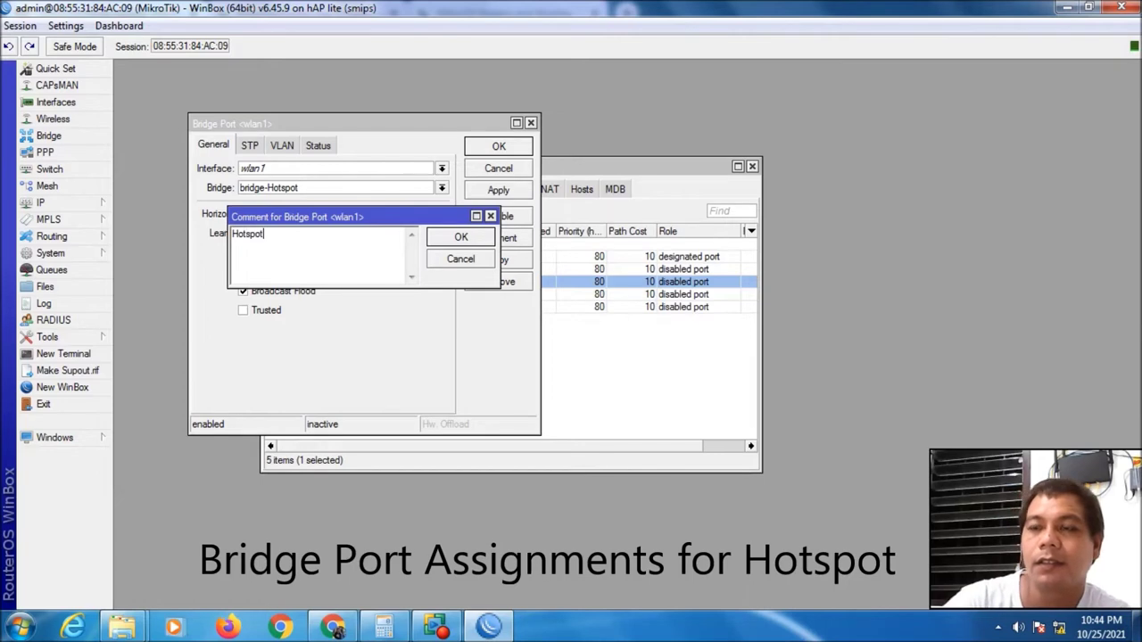
{"action": "left_click", "coordinate": [461, 237]}
{"action": "left_click", "coordinate": [497, 192]}
{"action": "left_click", "coordinate": [511, 150]}
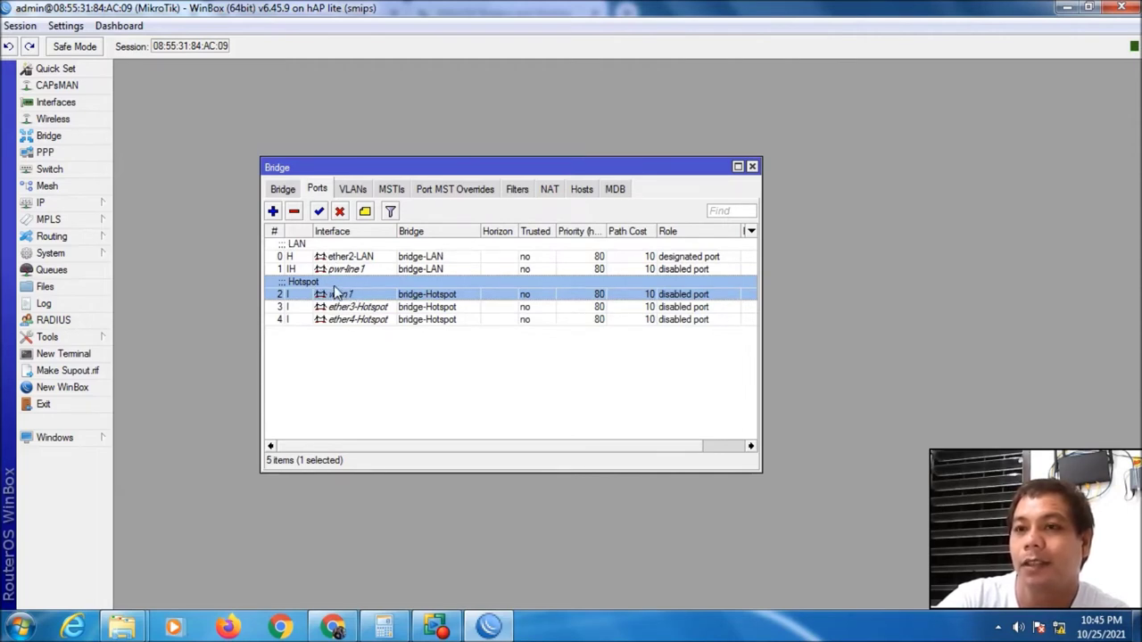
Review the port assignments in the Ports and Bridge tabs, then close the Bridge window
{"action": "left_click", "coordinate": [404, 354]}
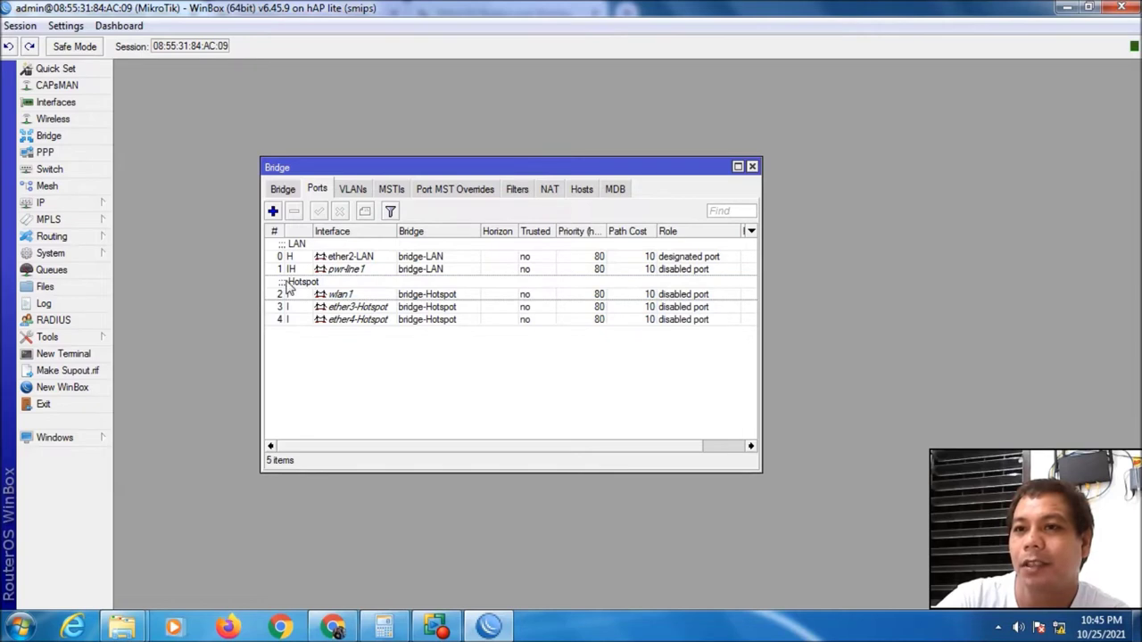
{"action": "left_click", "coordinate": [289, 291]}
{"action": "left_click", "coordinate": [287, 254]}
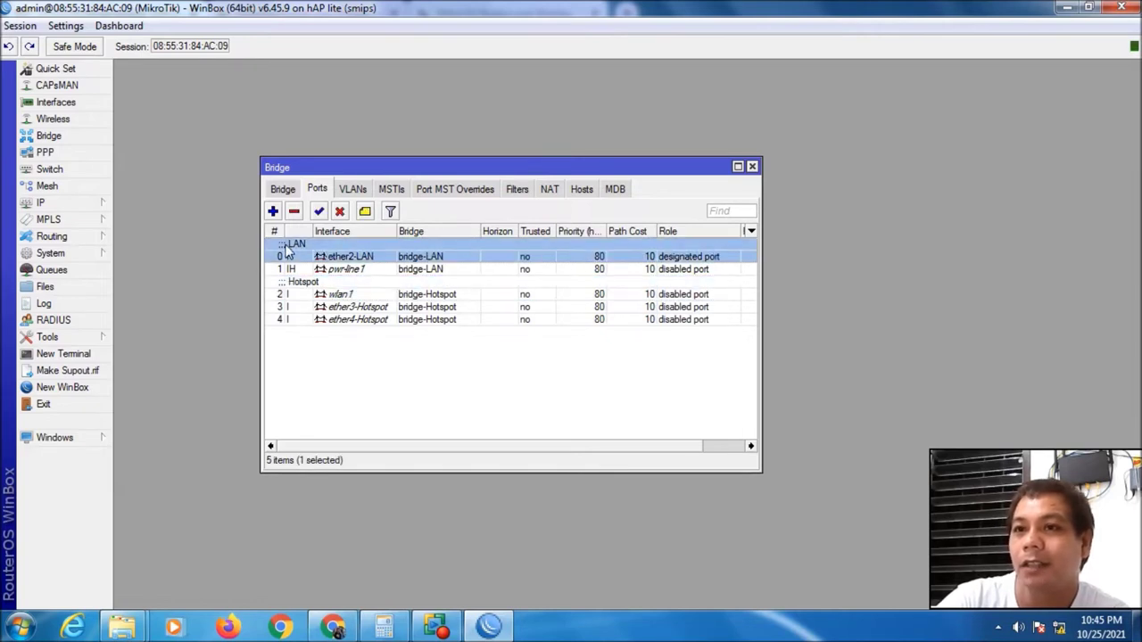
{"action": "left_click", "coordinate": [441, 351]}
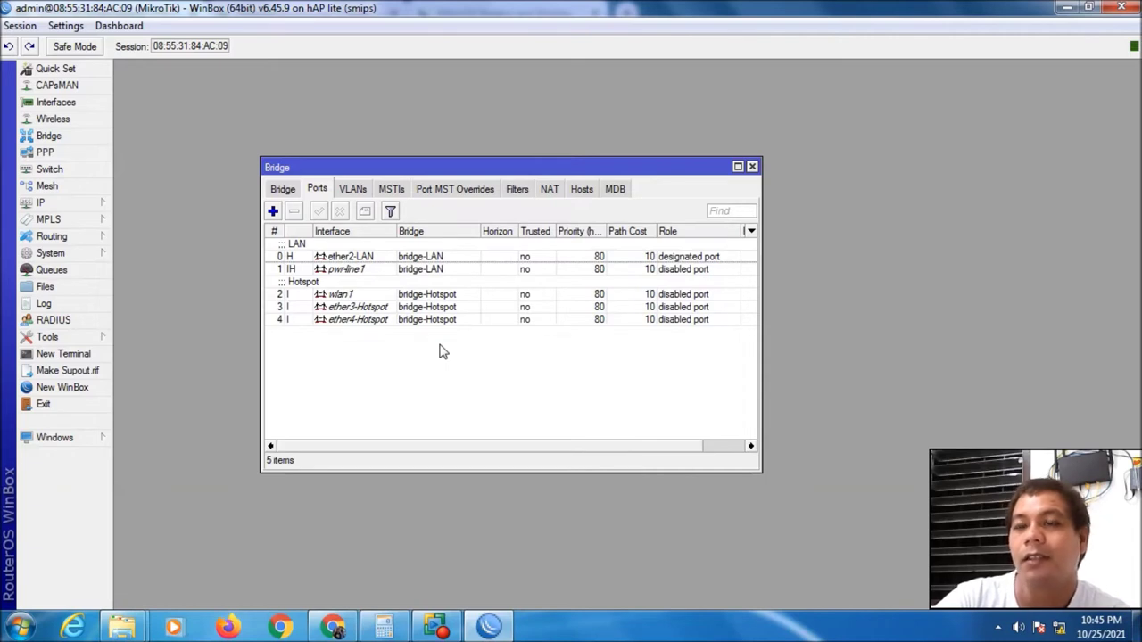
{"action": "left_click", "coordinate": [284, 189]}
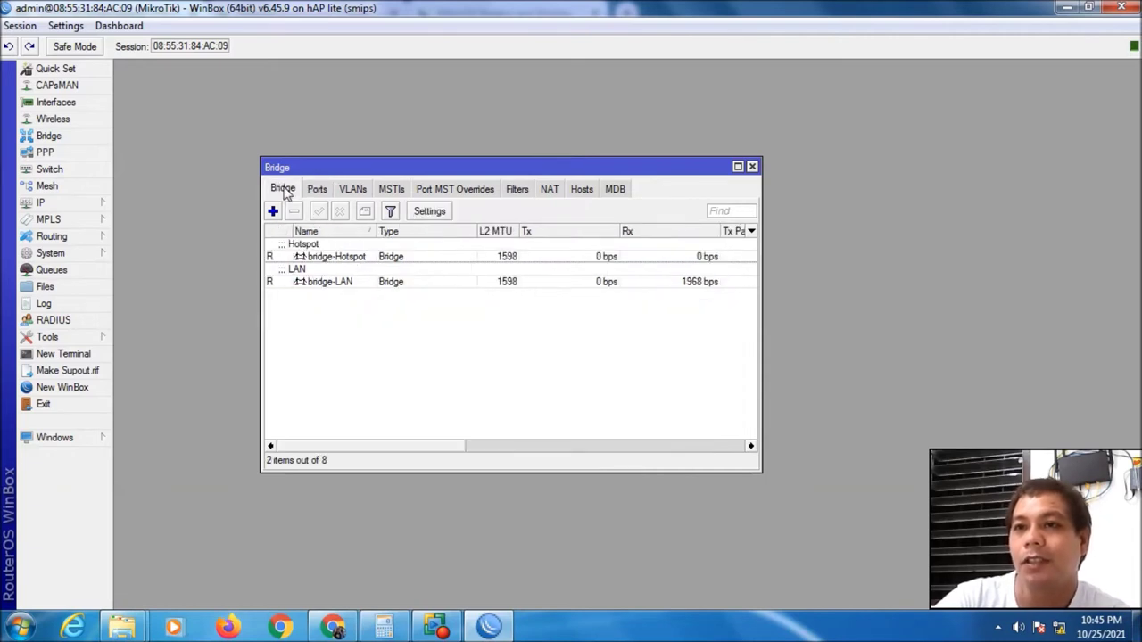
{"action": "left_click", "coordinate": [325, 191]}
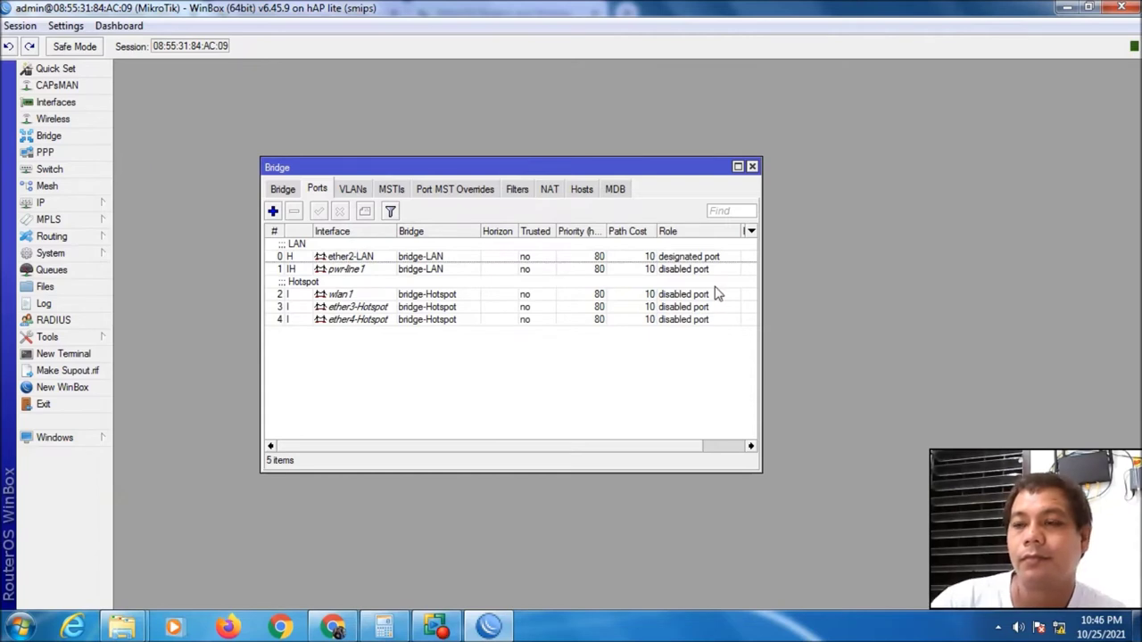
{"action": "left_click", "coordinate": [281, 190]}
{"action": "left_click", "coordinate": [317, 190]}
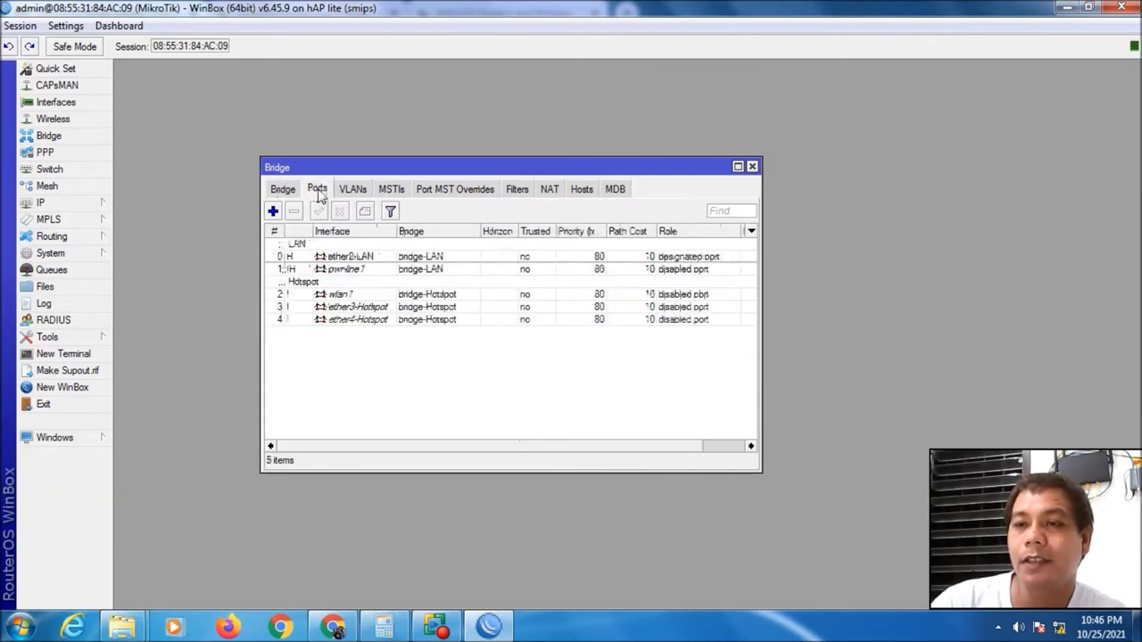
{"action": "left_click", "coordinate": [752, 167]}
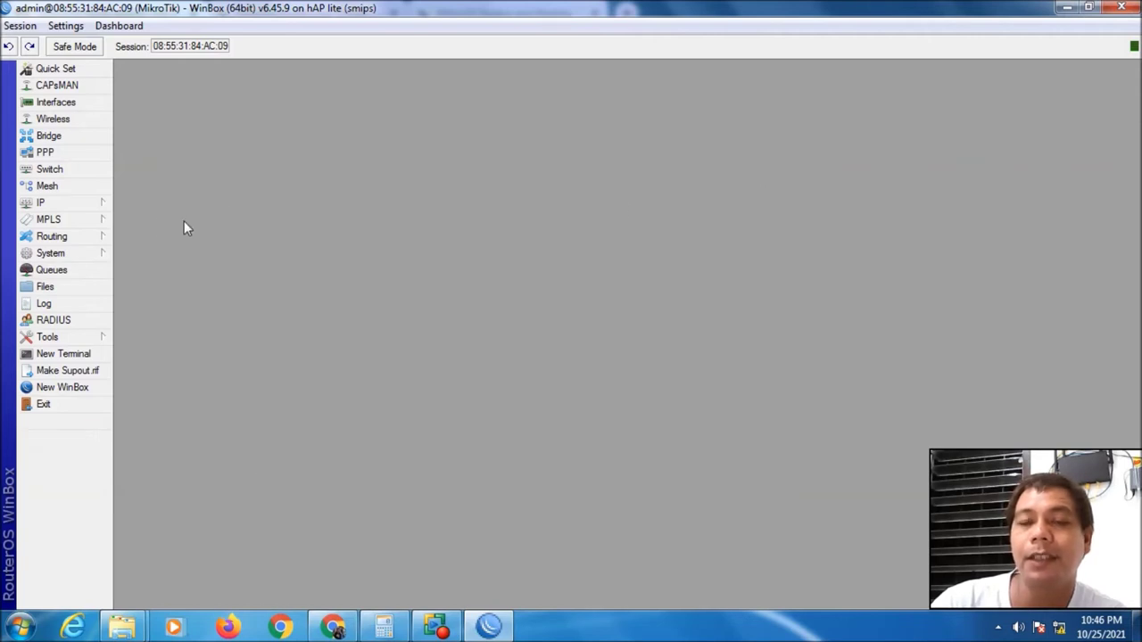
Under IP > Addresses, add 192.168.10.1/24 with network 192.168.10.0 on bridge-LAN
{"action": "left_click", "coordinate": [71, 203]}
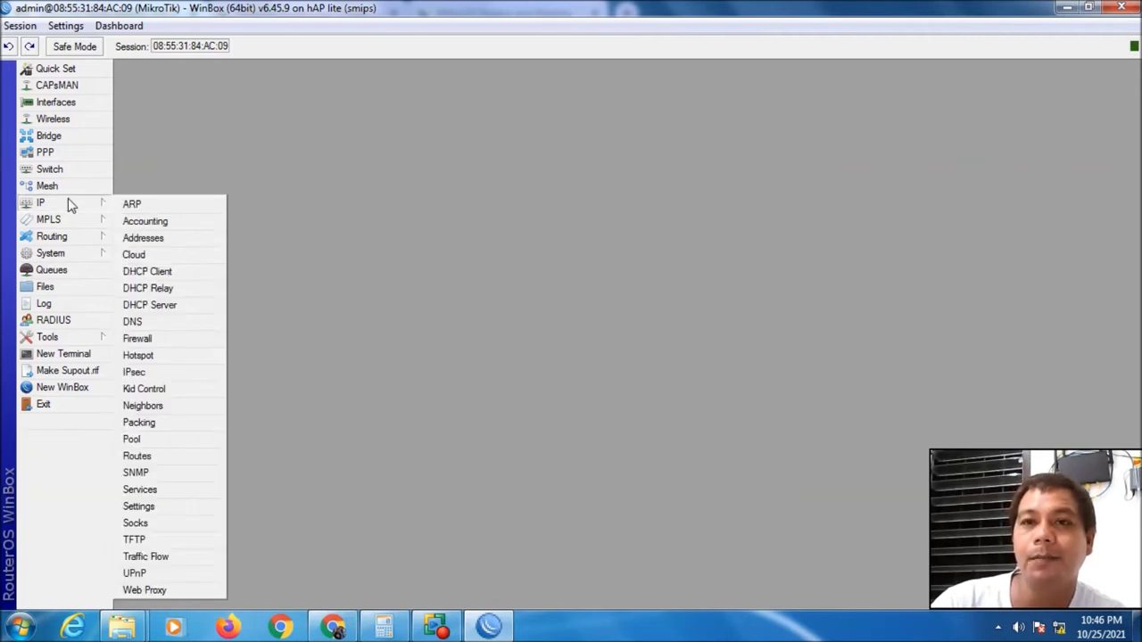
{"action": "left_click", "coordinate": [138, 237]}
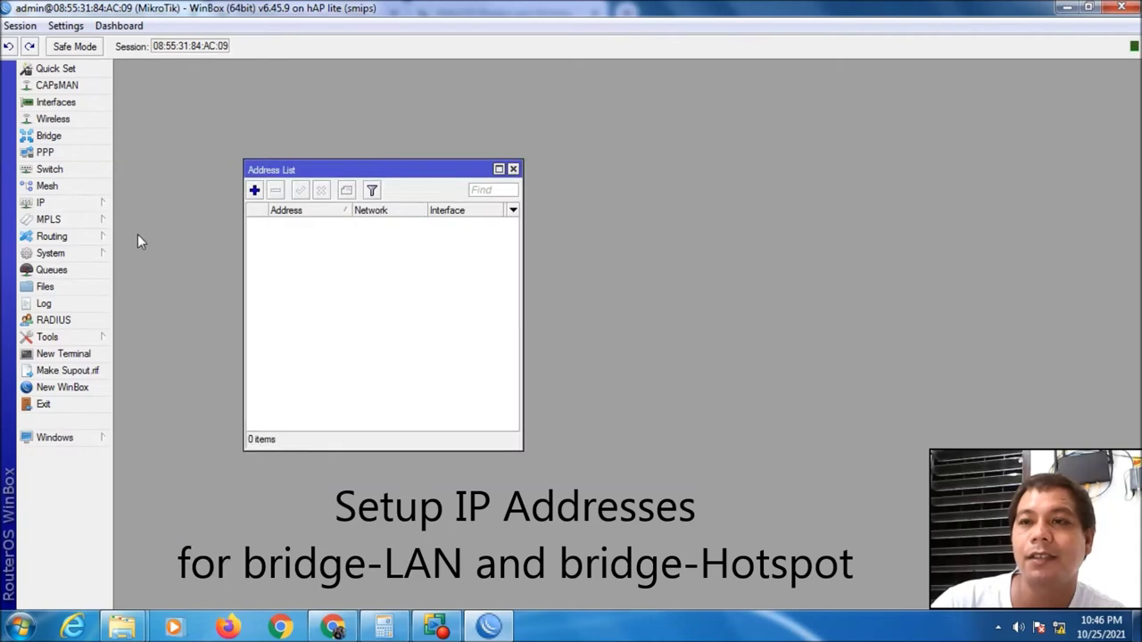
{"action": "left_click", "coordinate": [254, 190]}
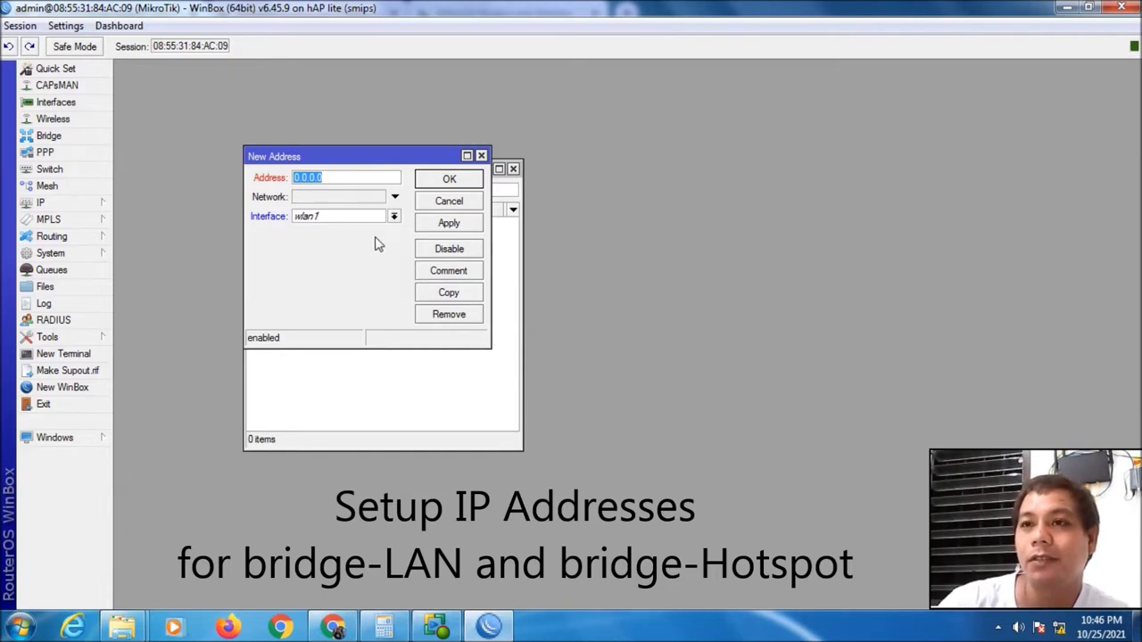
{"action": "type", "text": "1"}
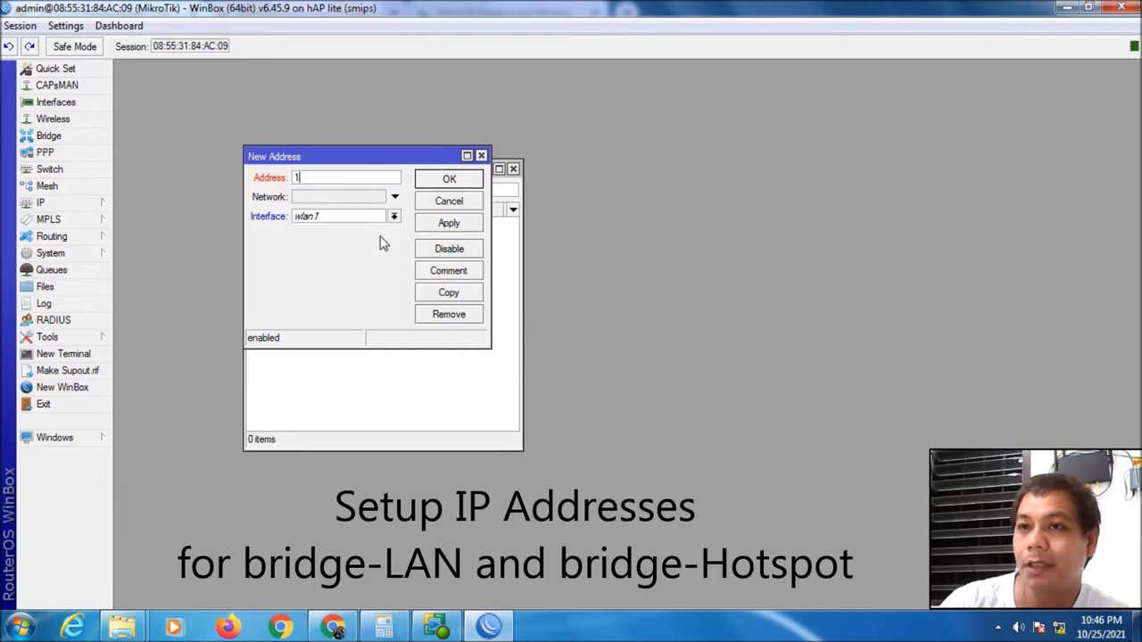
{"action": "type", "text": "92.168.10.1"}
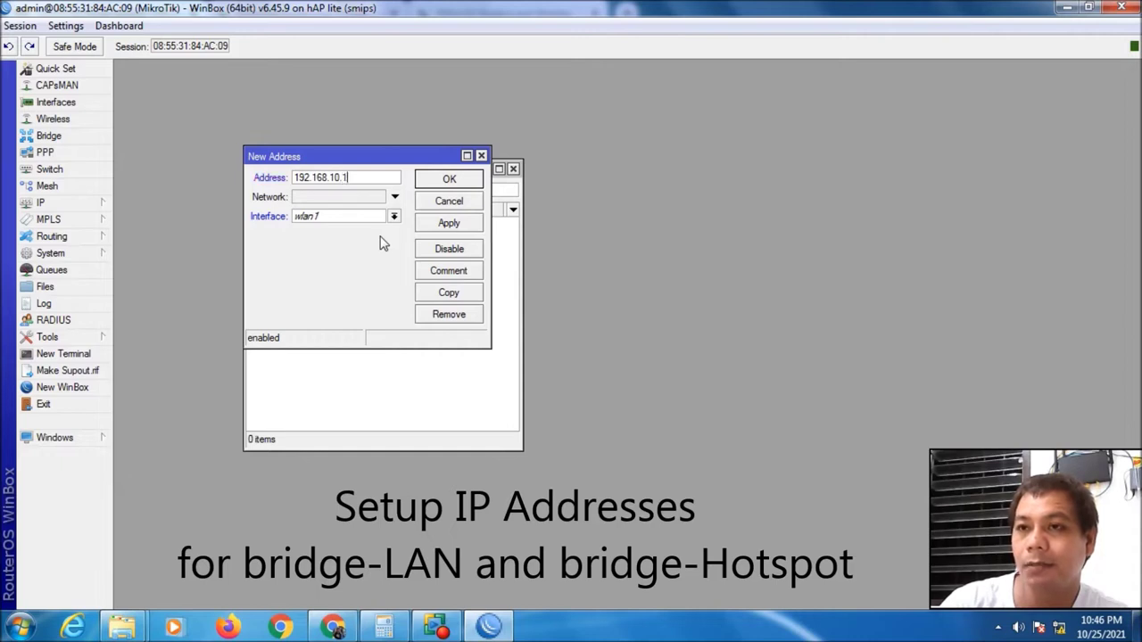
{"action": "type", "text": "/24"}
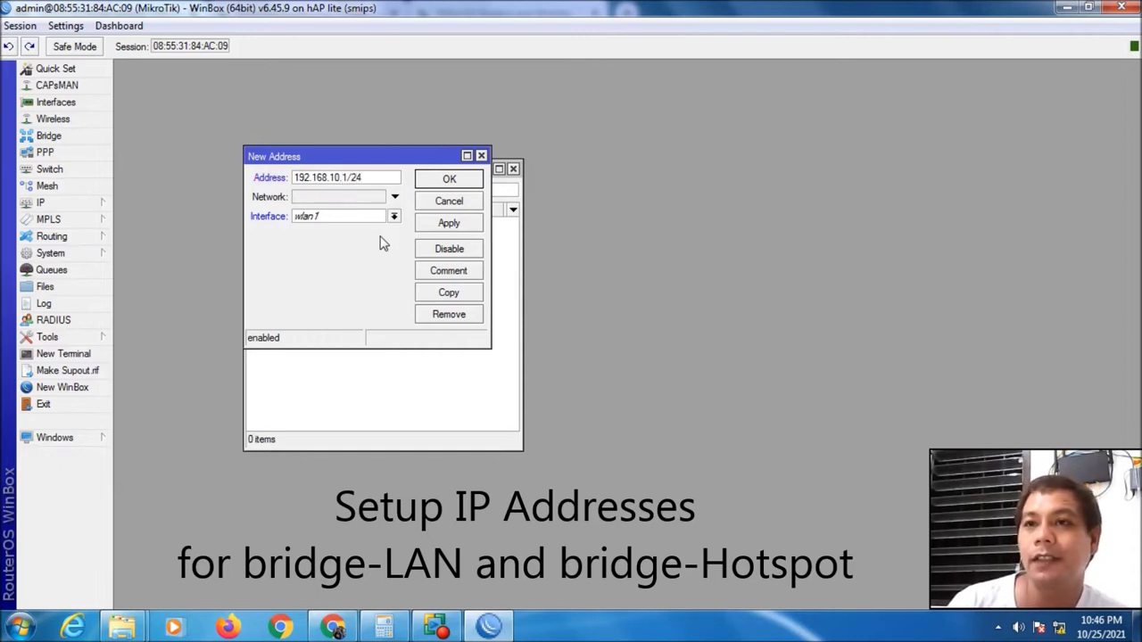
{"action": "left_click", "coordinate": [346, 197]}
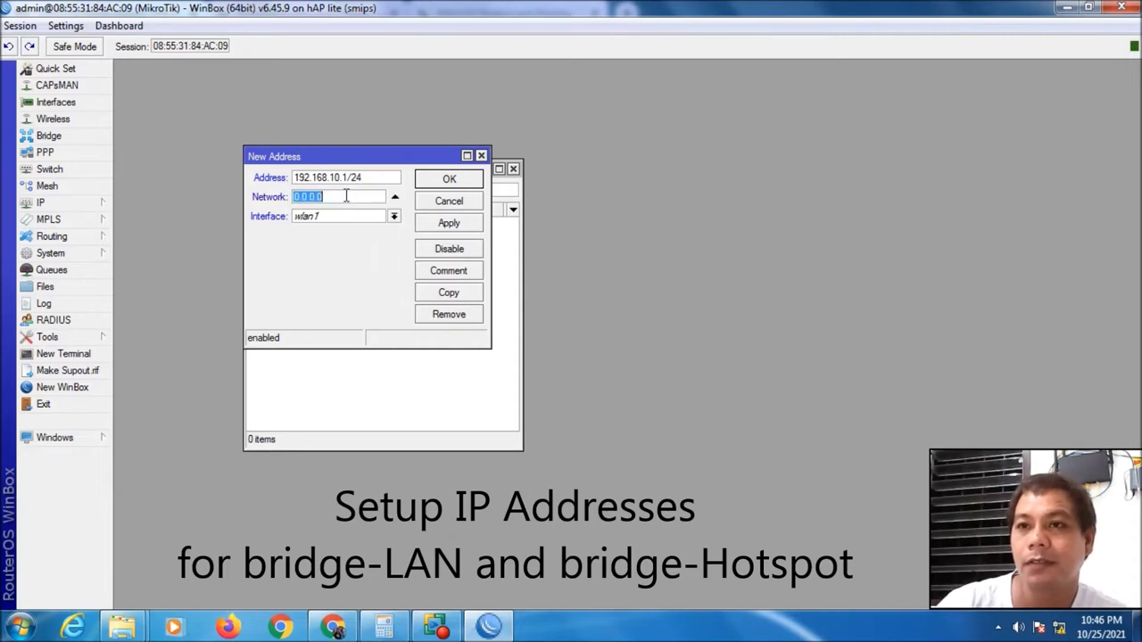
{"action": "type", "text": "192.16"}
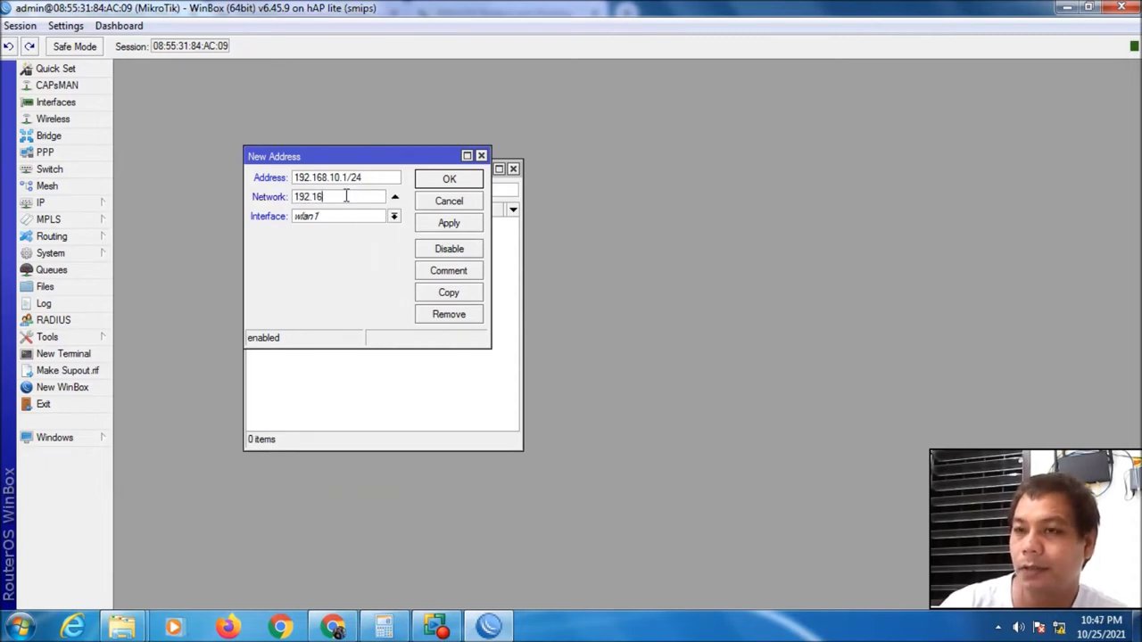
{"action": "type", "text": "8."}
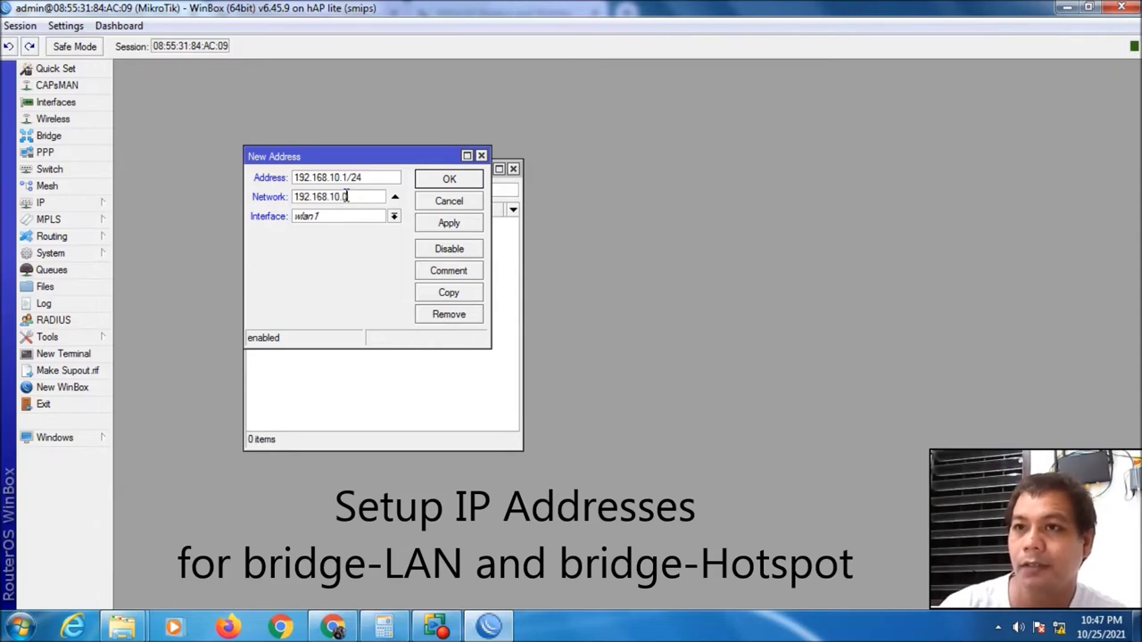
{"action": "type", "text": "10.0"}
{"action": "left_click", "coordinate": [394, 216]}
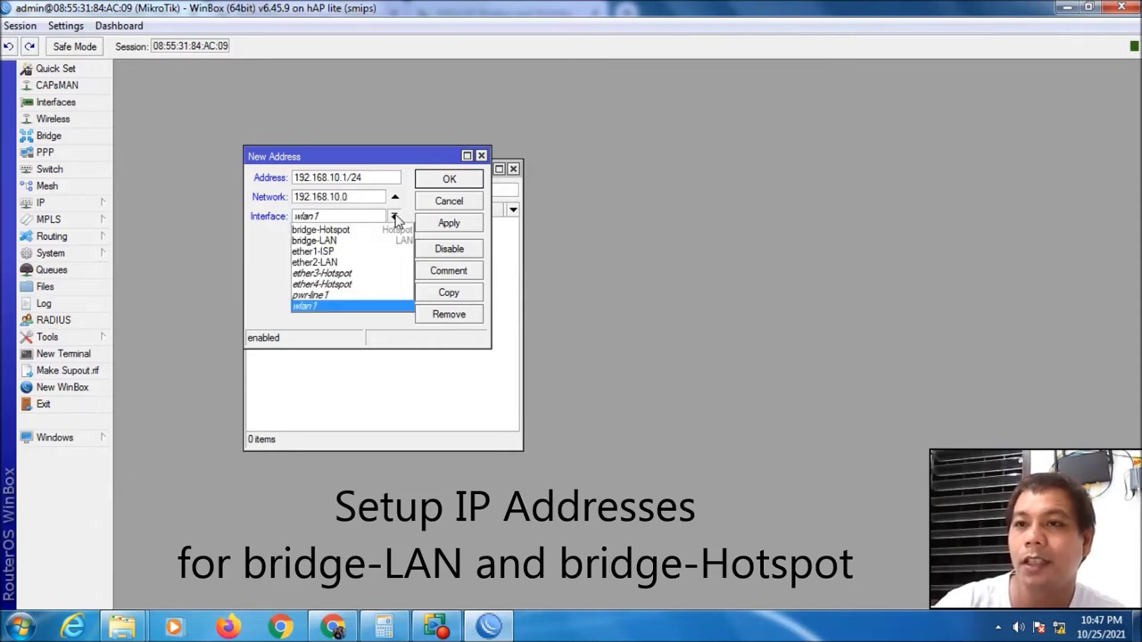
{"action": "left_click", "coordinate": [359, 241]}
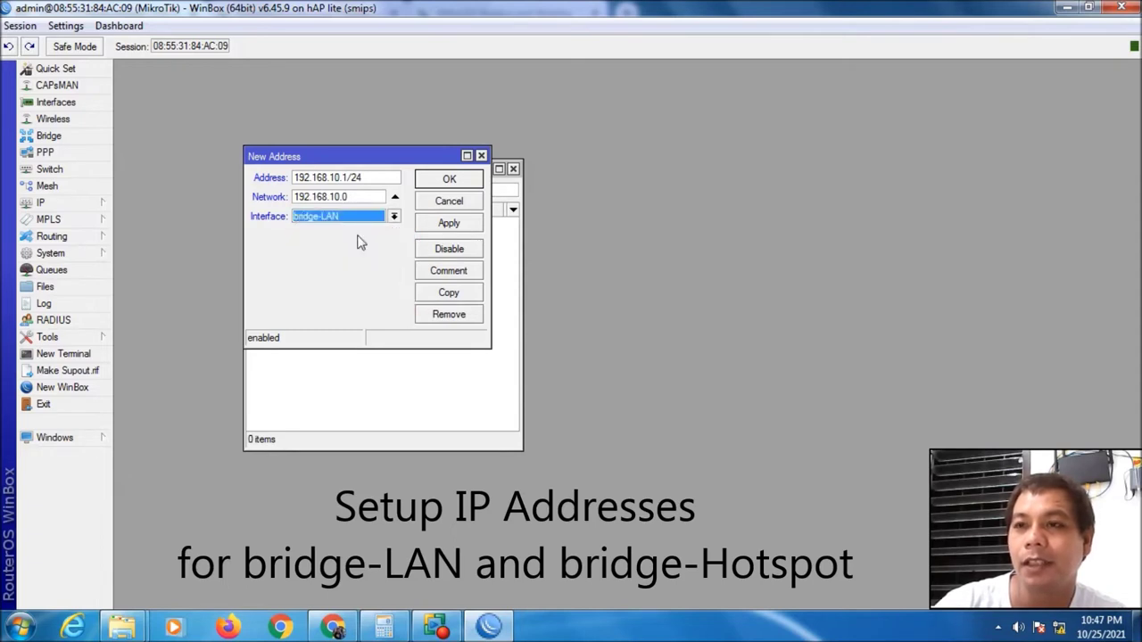
{"action": "left_click", "coordinate": [432, 225]}
{"action": "left_click", "coordinate": [438, 184]}
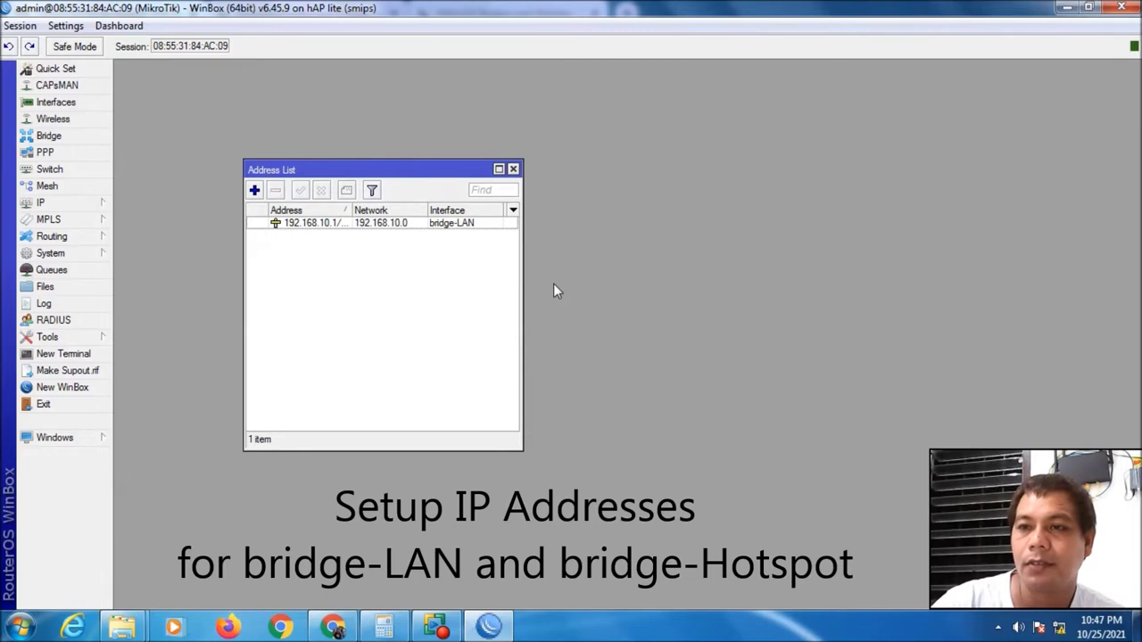
Add address 10.0.0.1/24, network 10.0.0.0, on interface bridge-Hotspot and save it
{"action": "left_click", "coordinate": [254, 191]}
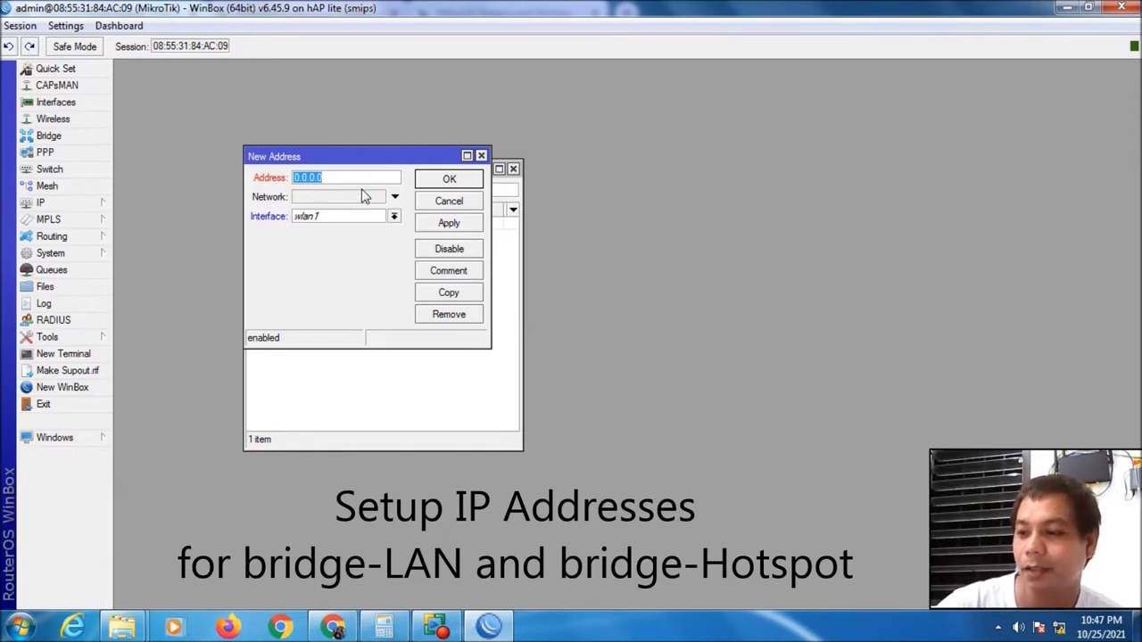
{"action": "type", "text": "10.0."}
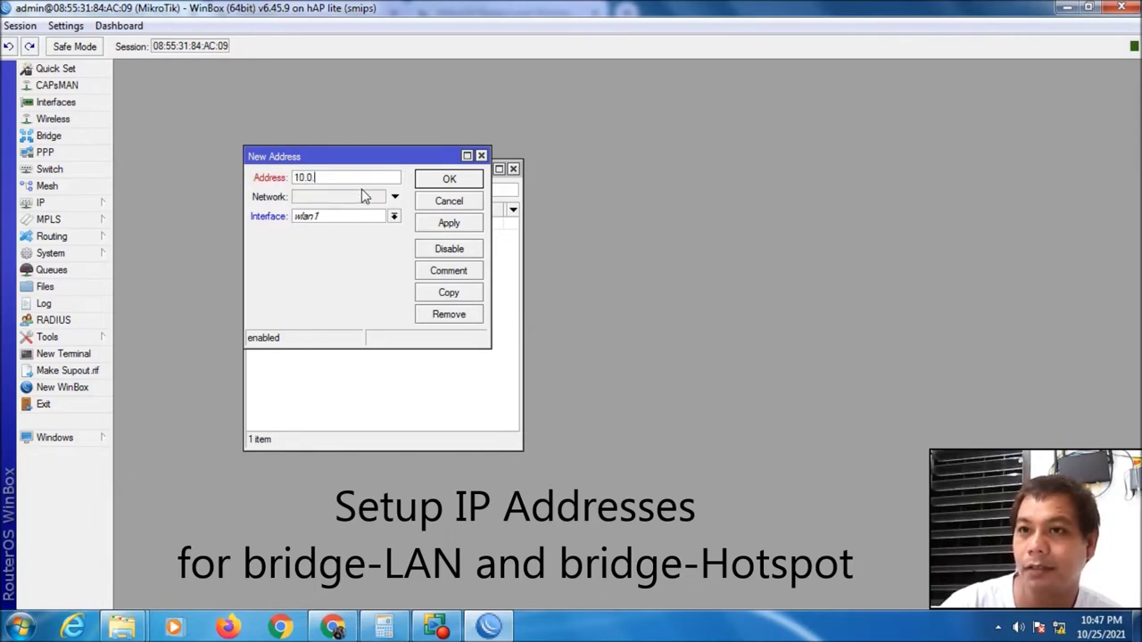
{"action": "type", "text": "0.1/24"}
{"action": "left_click", "coordinate": [339, 203]}
{"action": "type", "text": "10.0.0.0"}
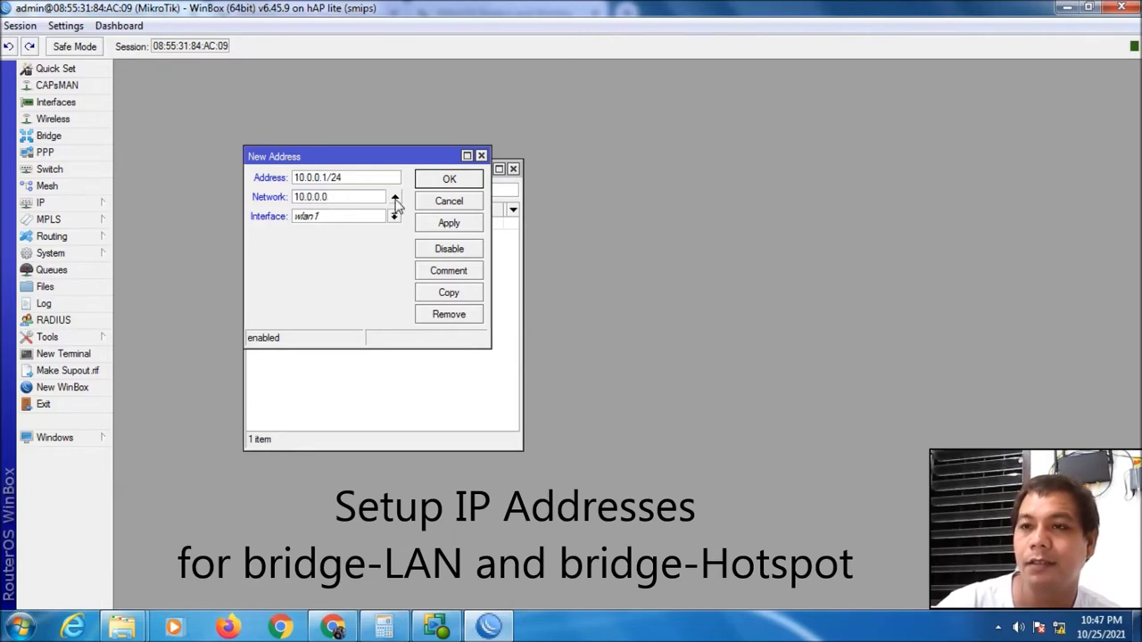
{"action": "left_click", "coordinate": [393, 216]}
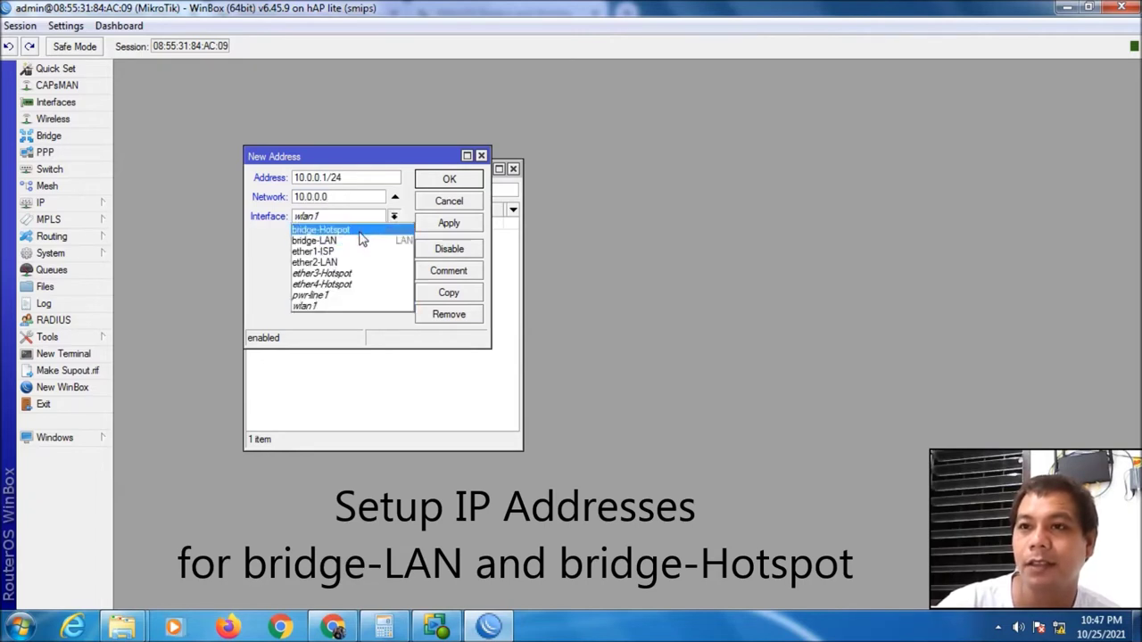
{"action": "left_click", "coordinate": [359, 231]}
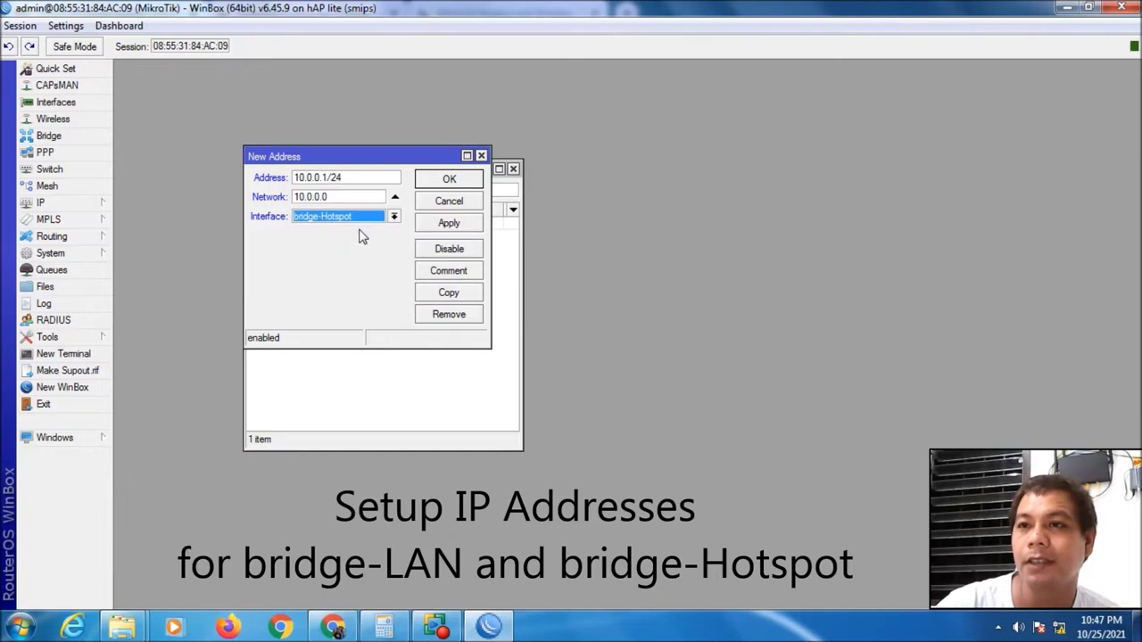
{"action": "left_click", "coordinate": [448, 225]}
{"action": "left_click", "coordinate": [452, 180]}
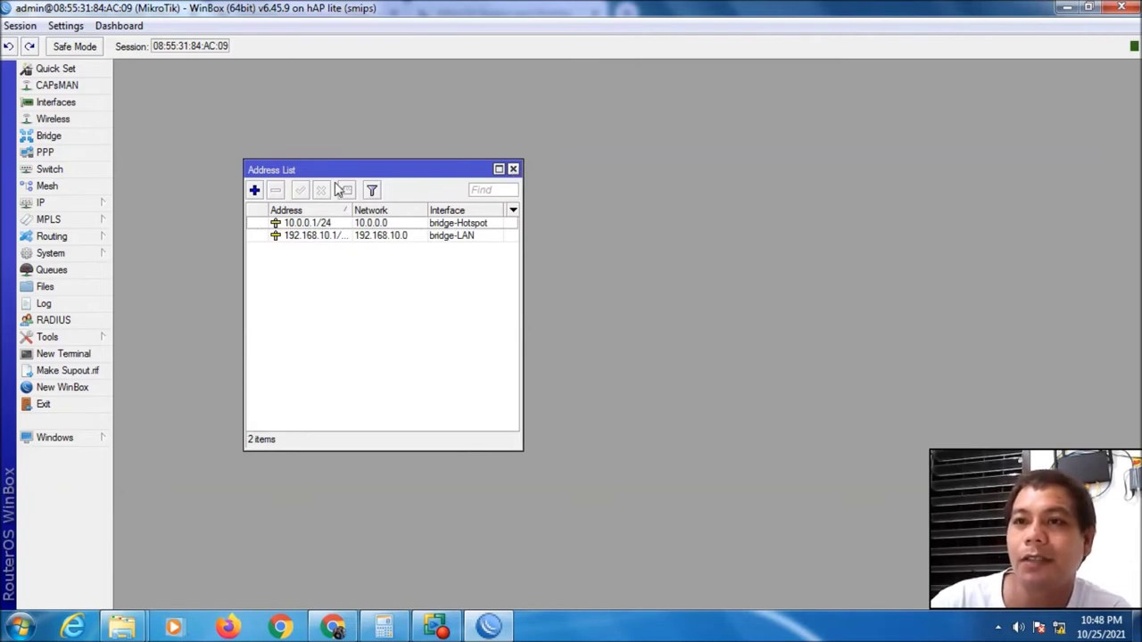
Close the address list and start a new IP pool named pool1-LAN
{"action": "left_click", "coordinate": [514, 169]}
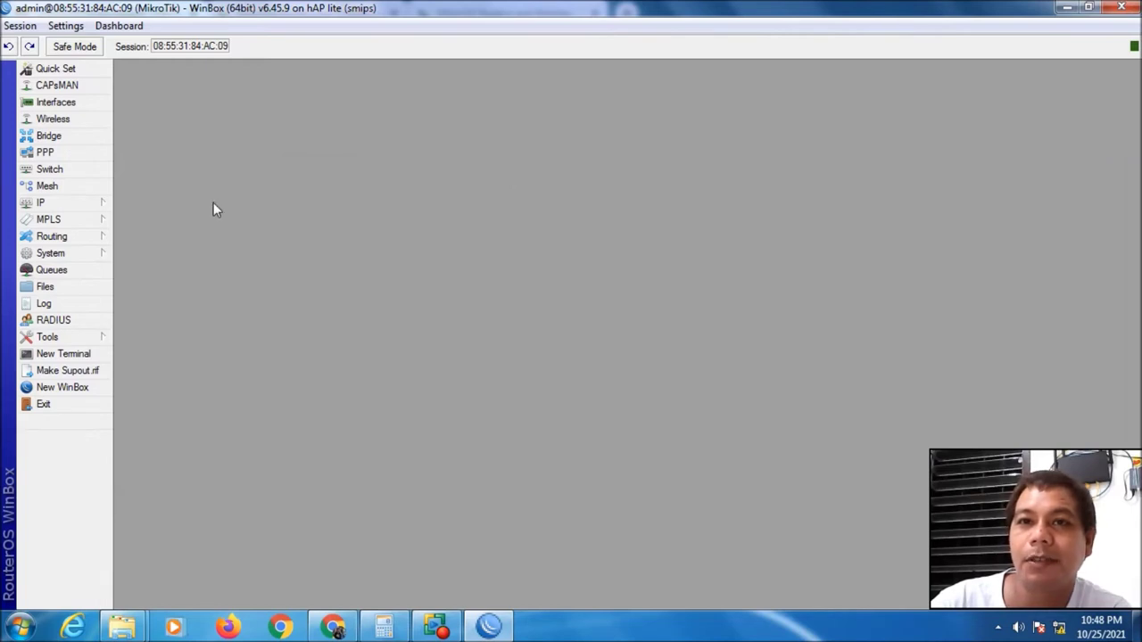
{"action": "left_click", "coordinate": [86, 205]}
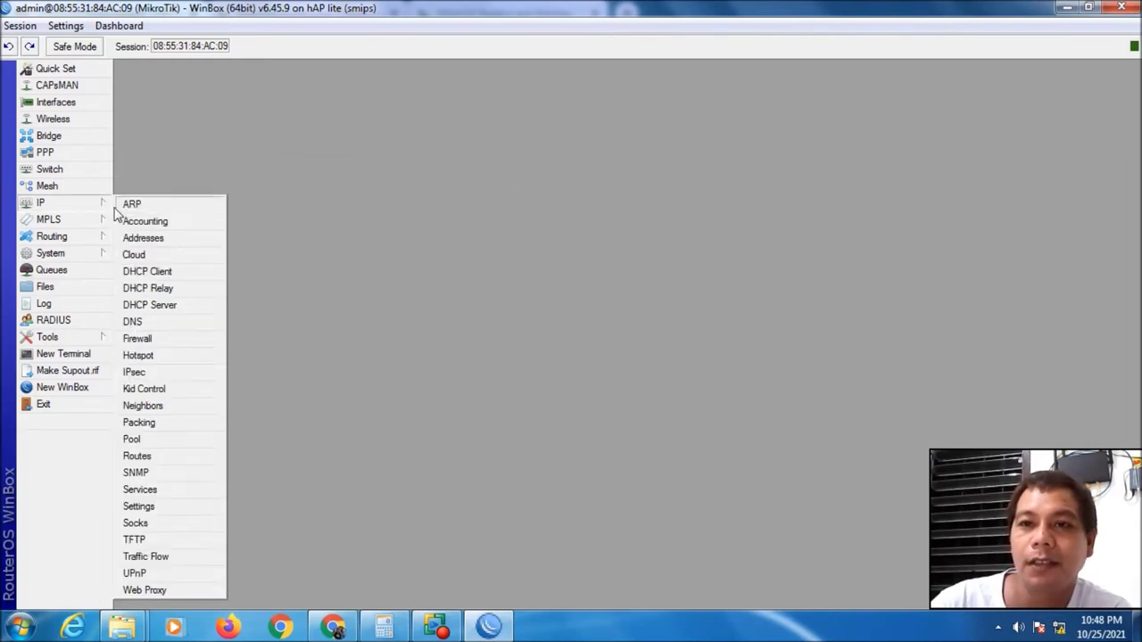
{"action": "left_click", "coordinate": [143, 439]}
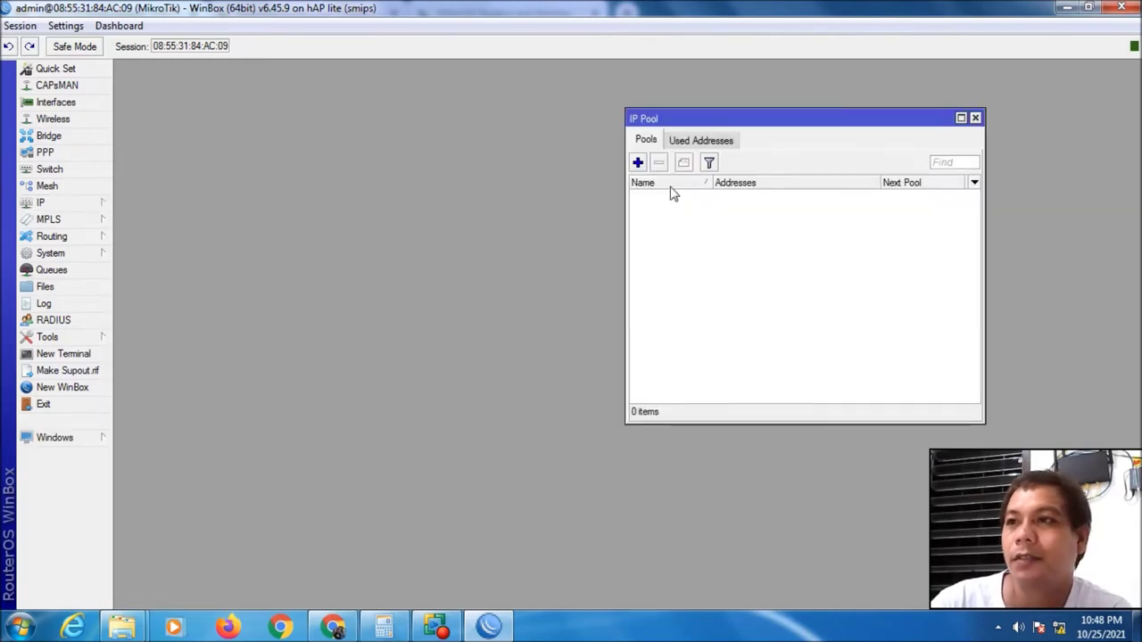
{"action": "left_click_drag", "start_coordinate": [790, 125], "coordinate": [607, 148]}
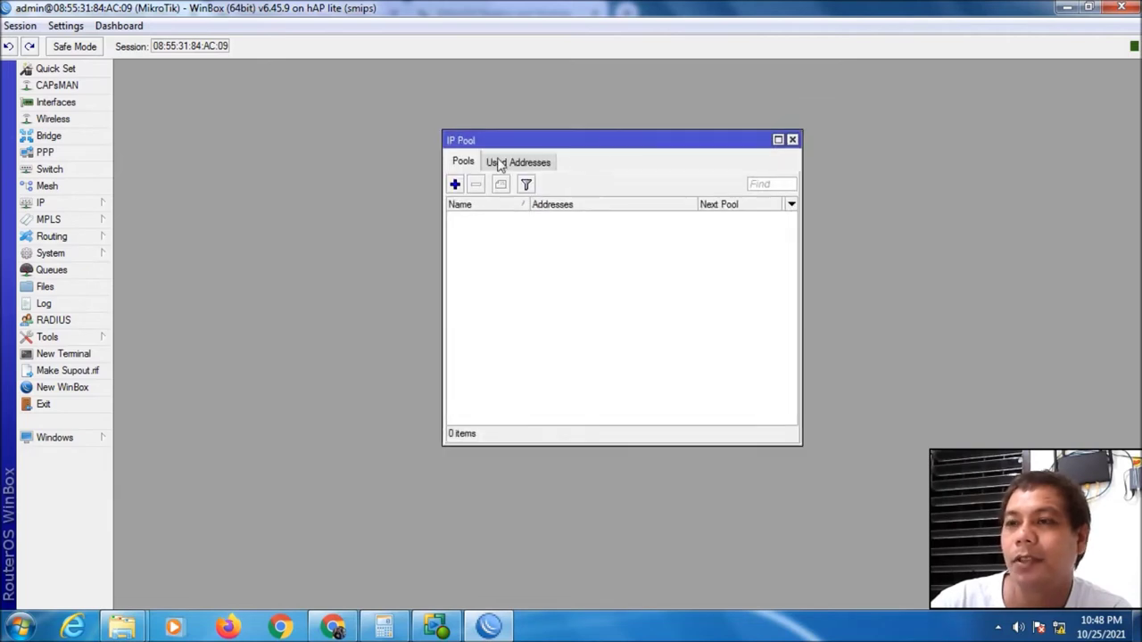
{"action": "left_click", "coordinate": [455, 184]}
{"action": "left_click", "coordinate": [350, 197]}
{"action": "type", "text": "-"}
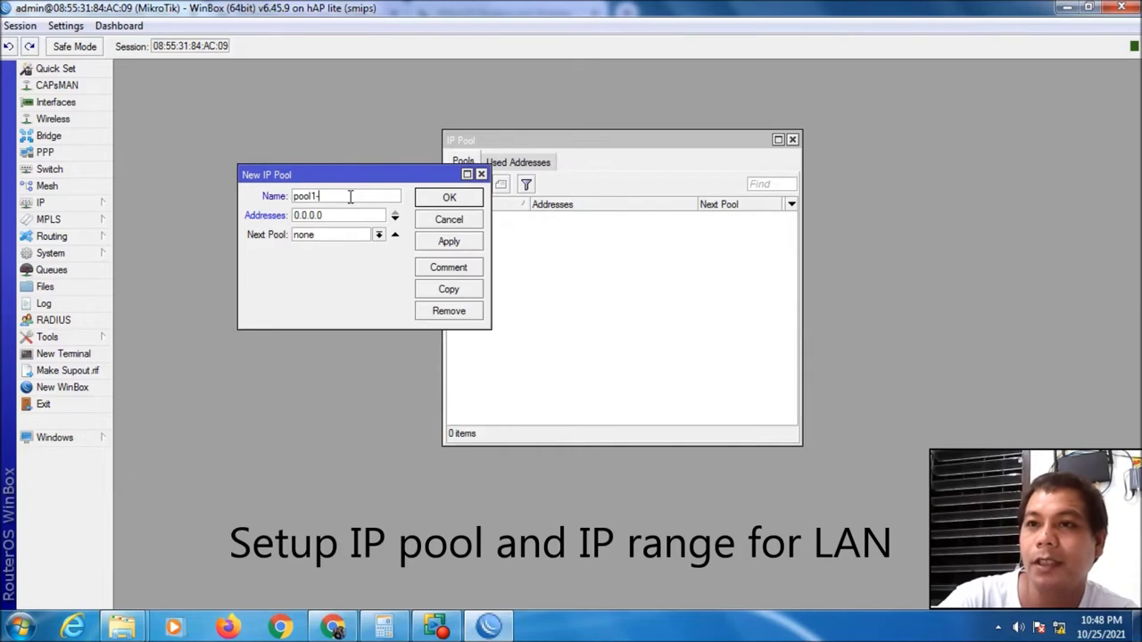
{"action": "type", "text": "LAN"}
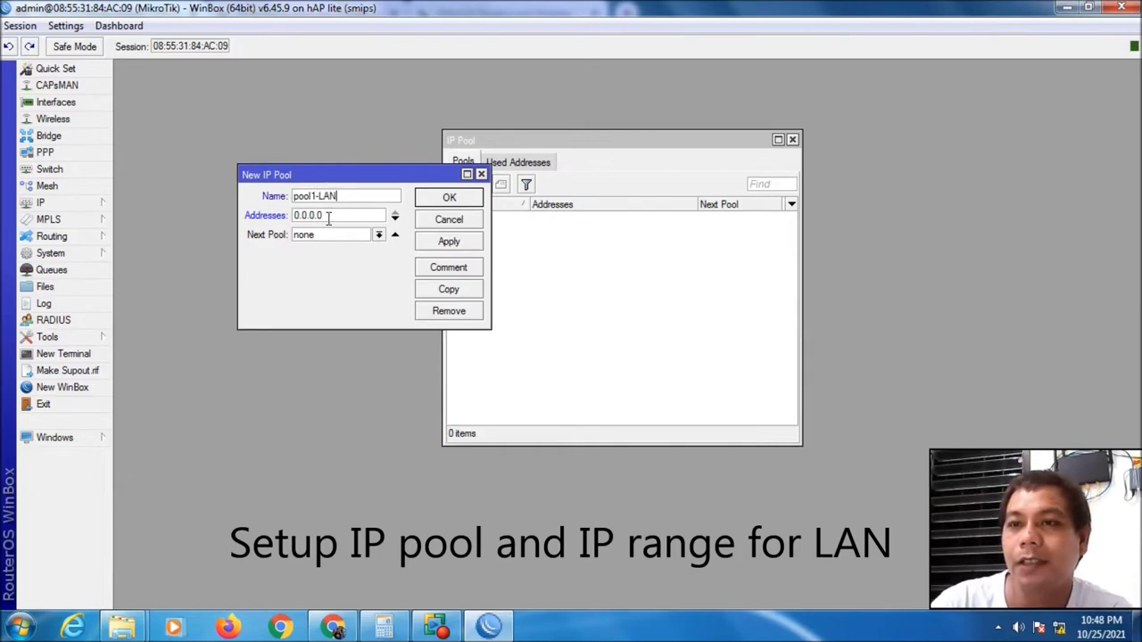
Set the pool1-LAN range to 192.168.10.5-192.168.10.30 and save the pool
{"action": "left_click_drag", "start_coordinate": [328, 217], "coordinate": [267, 216]}
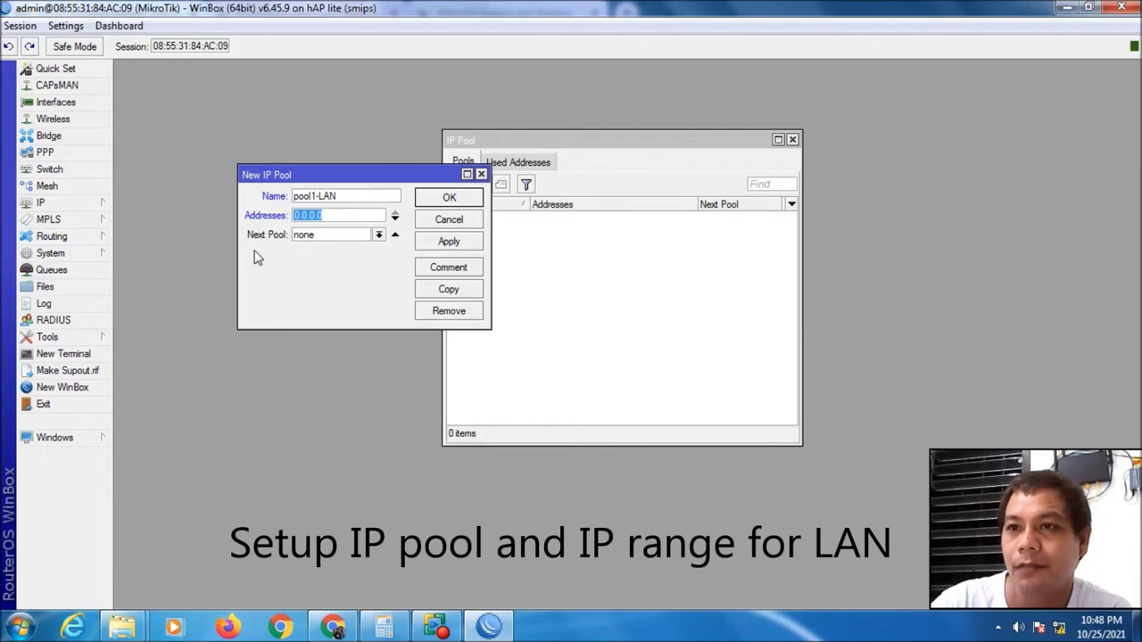
{"action": "type", "text": "192"}
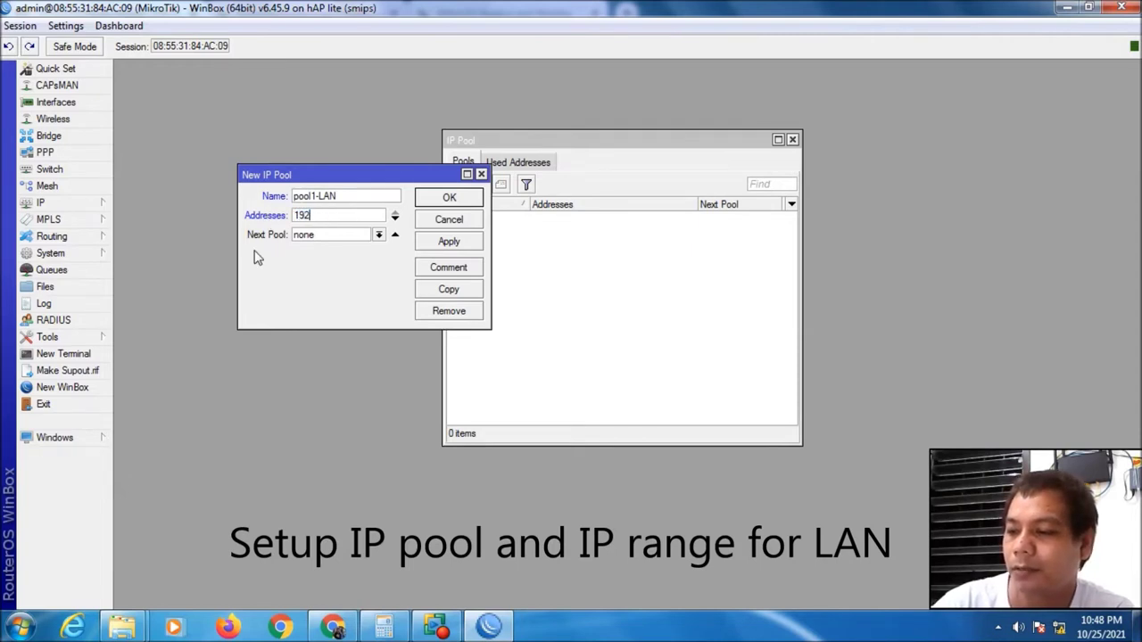
{"action": "type", "text": ".168.10"}
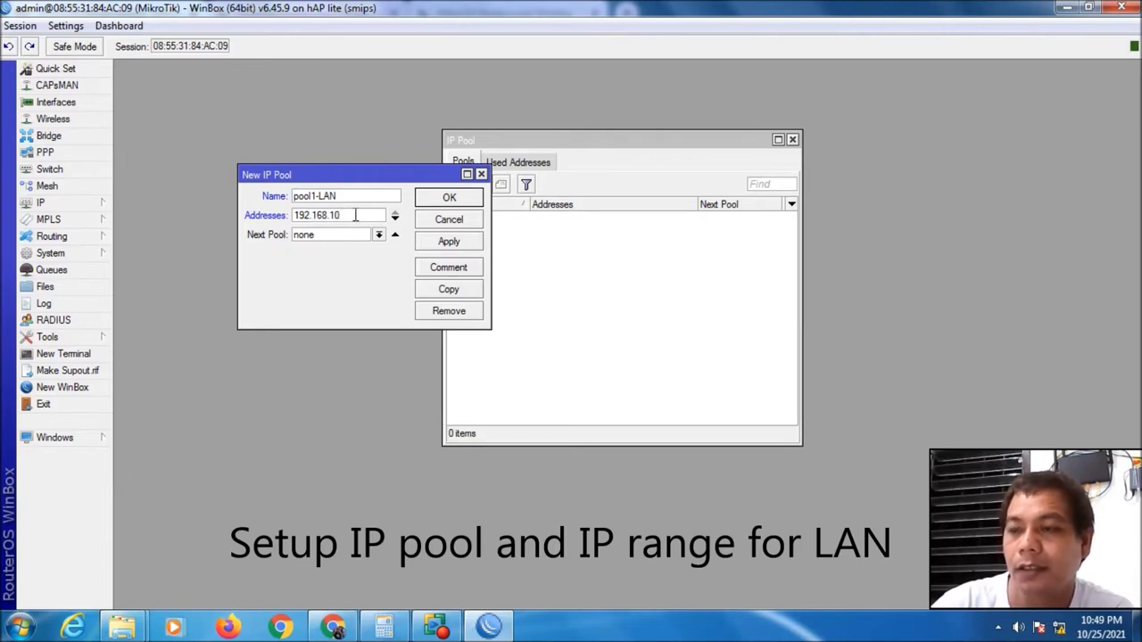
{"action": "type", "text": "."}
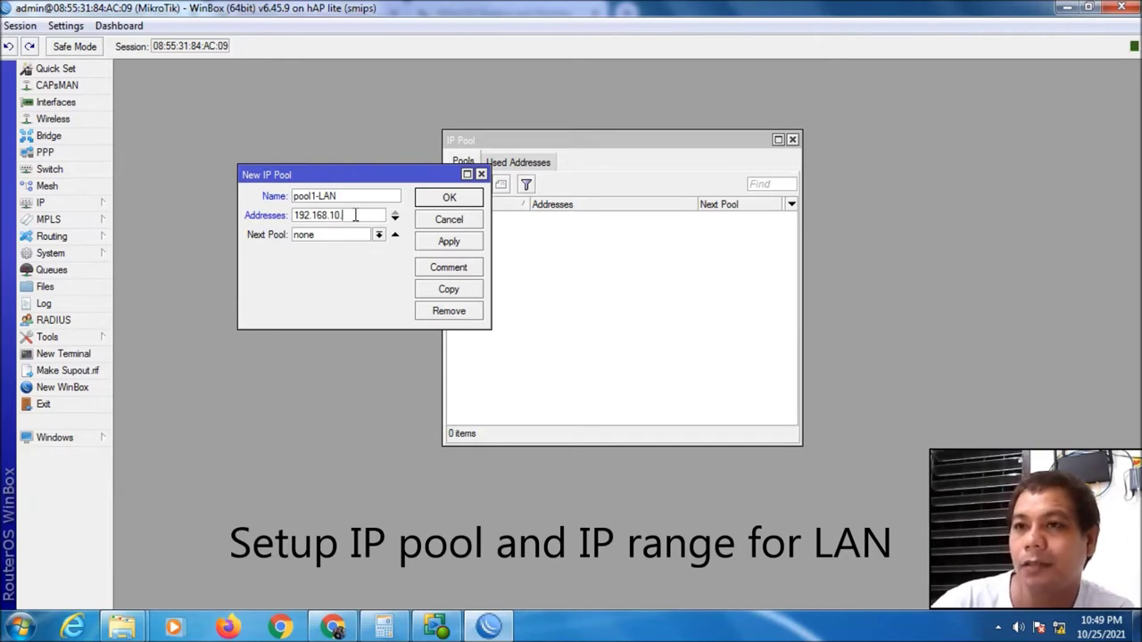
{"action": "type", "text": "2"}
{"action": "key", "text": "BackSpace"}
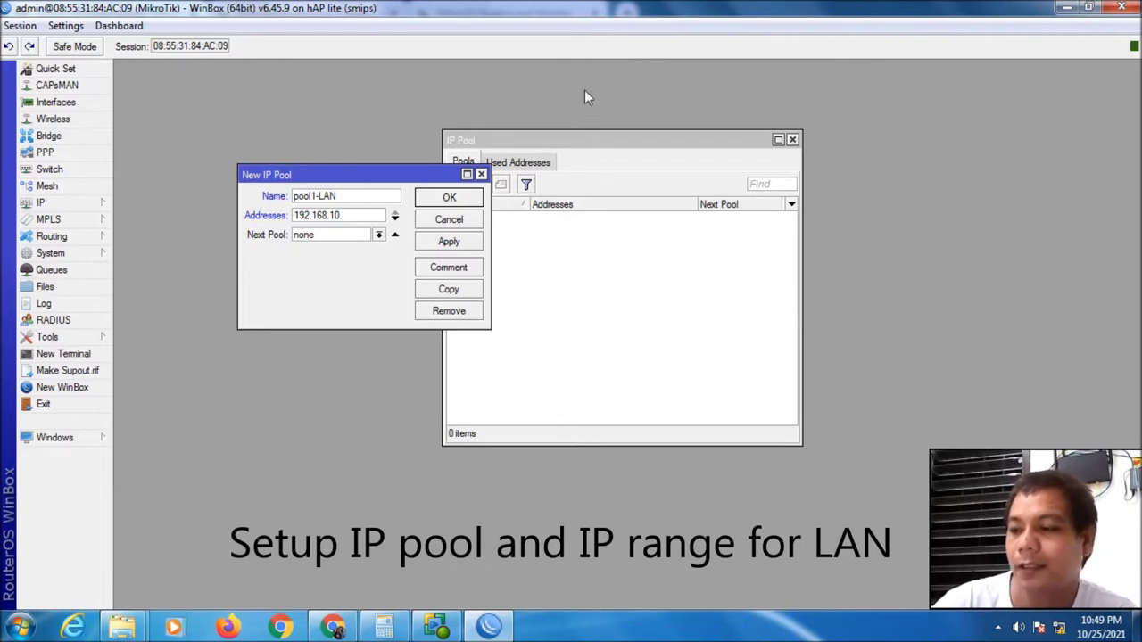
{"action": "type", "text": "5"}
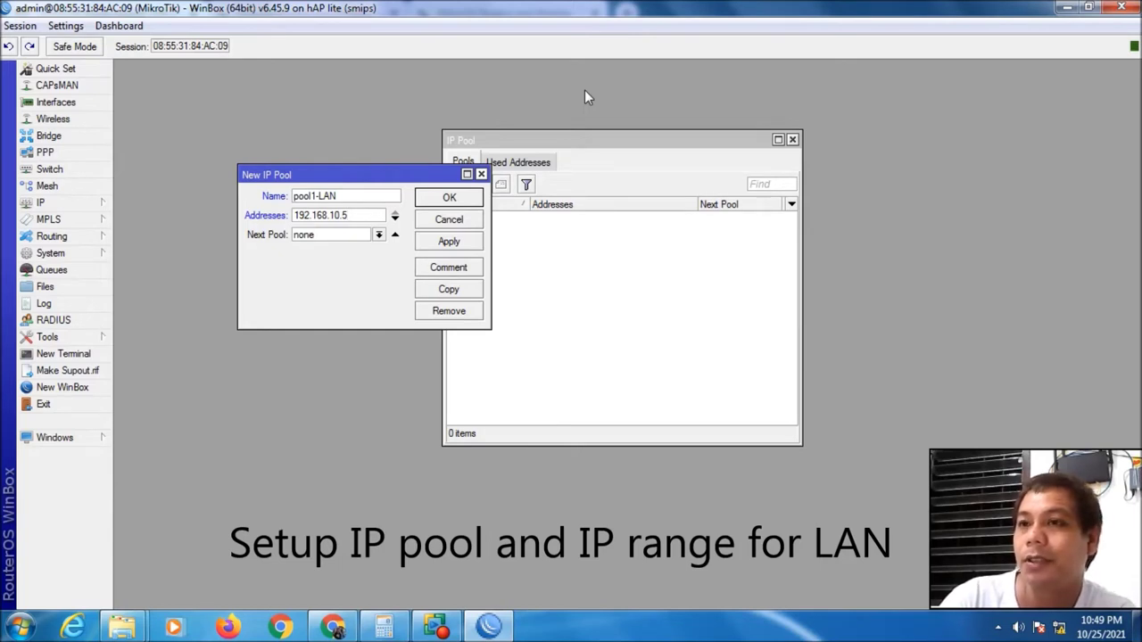
{"action": "type", "text": "-"}
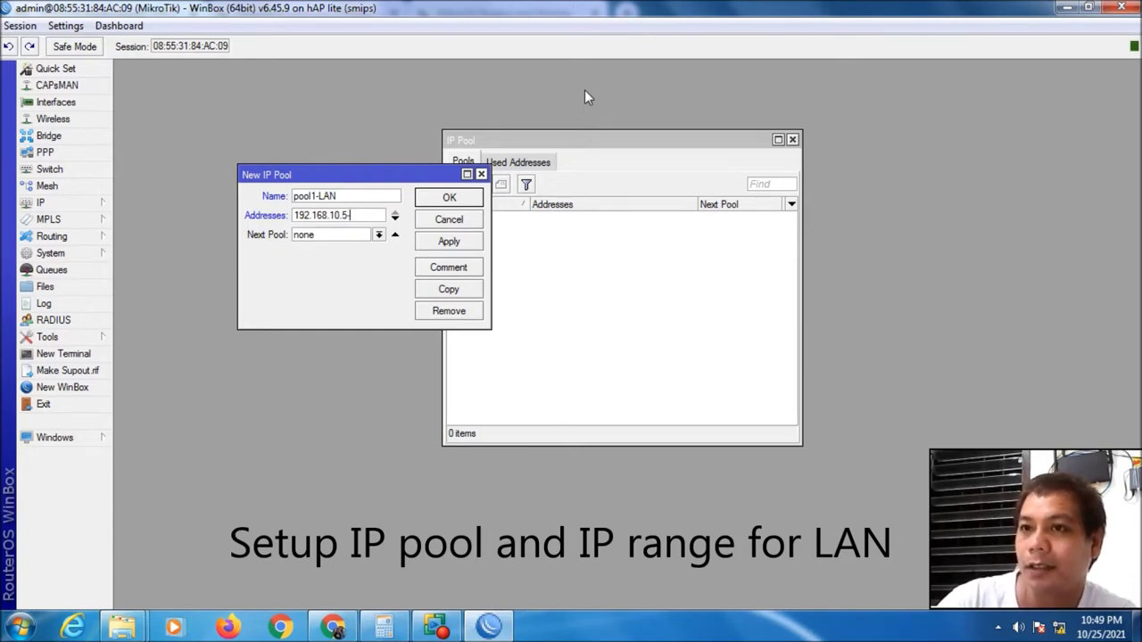
{"action": "type", "text": "192.168"}
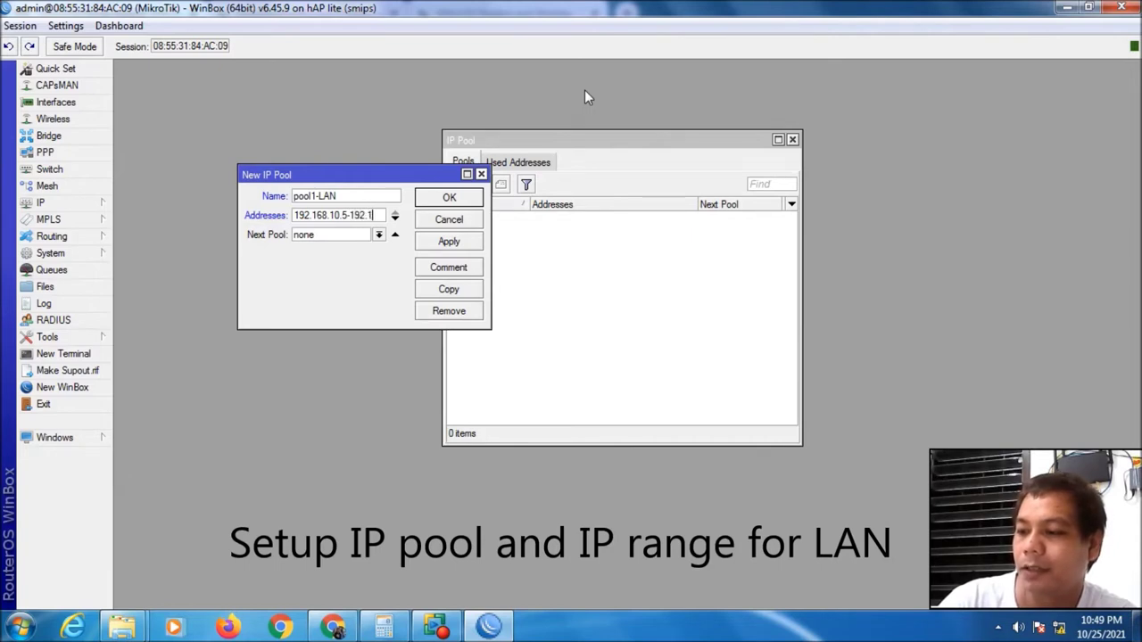
{"action": "type", "text": ".10"}
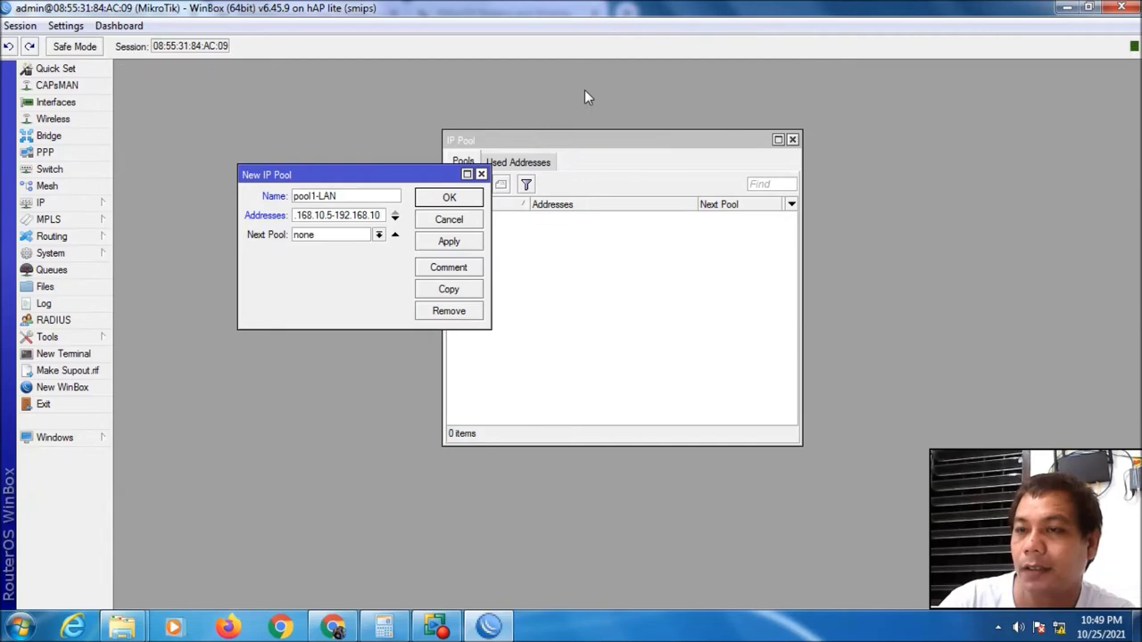
{"action": "type", "text": ".30"}
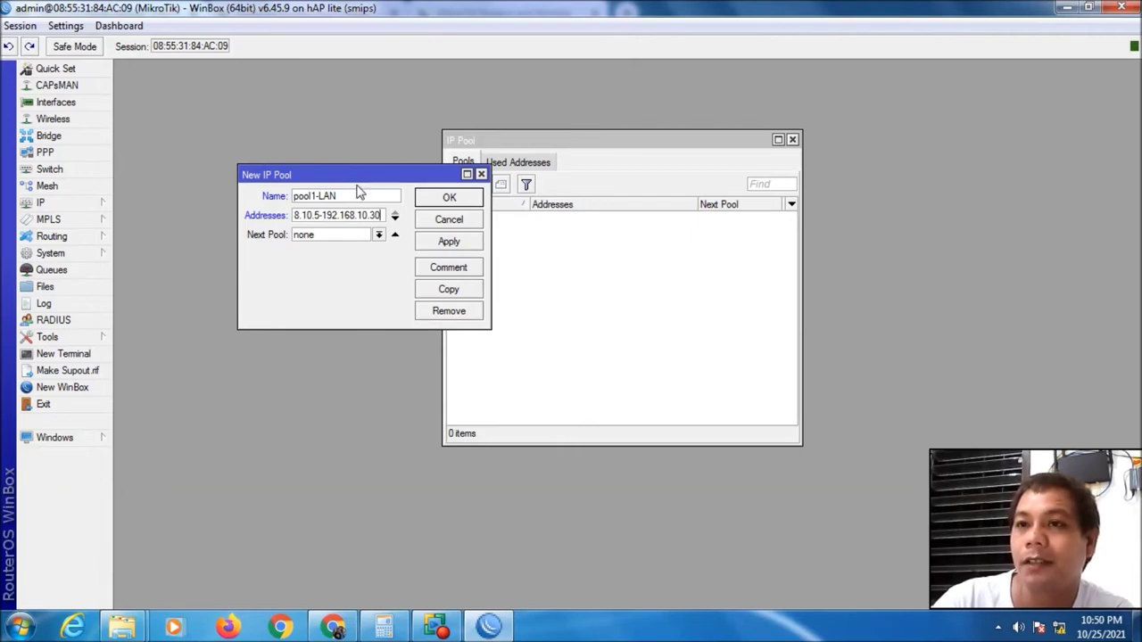
{"action": "left_click", "coordinate": [449, 242]}
{"action": "left_click", "coordinate": [450, 198]}
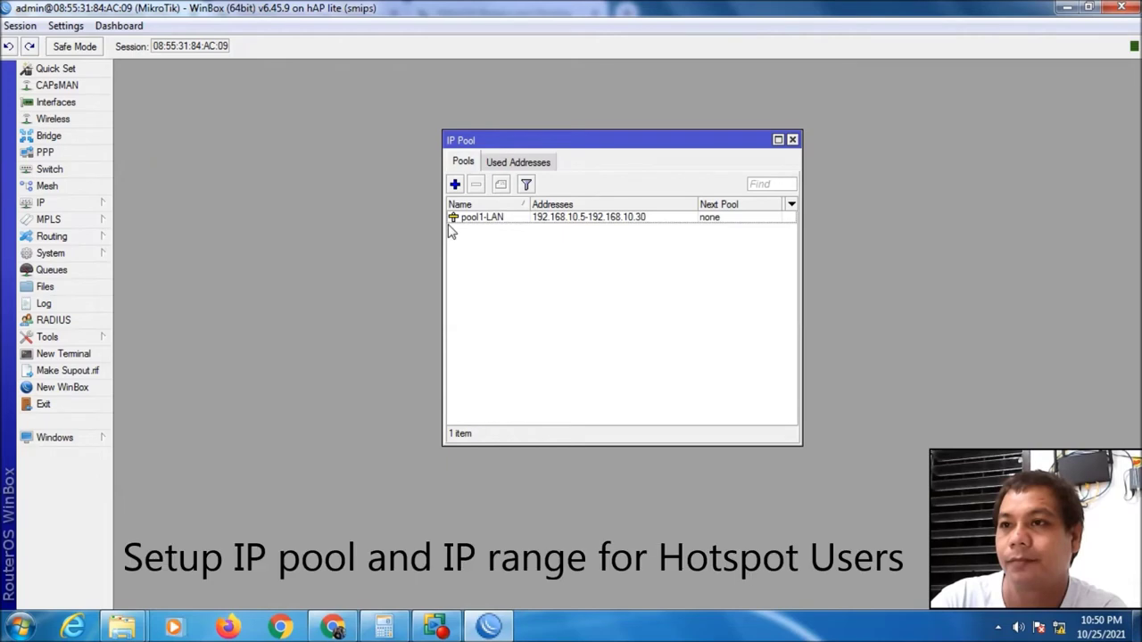
{"action": "left_click", "coordinate": [454, 219]}
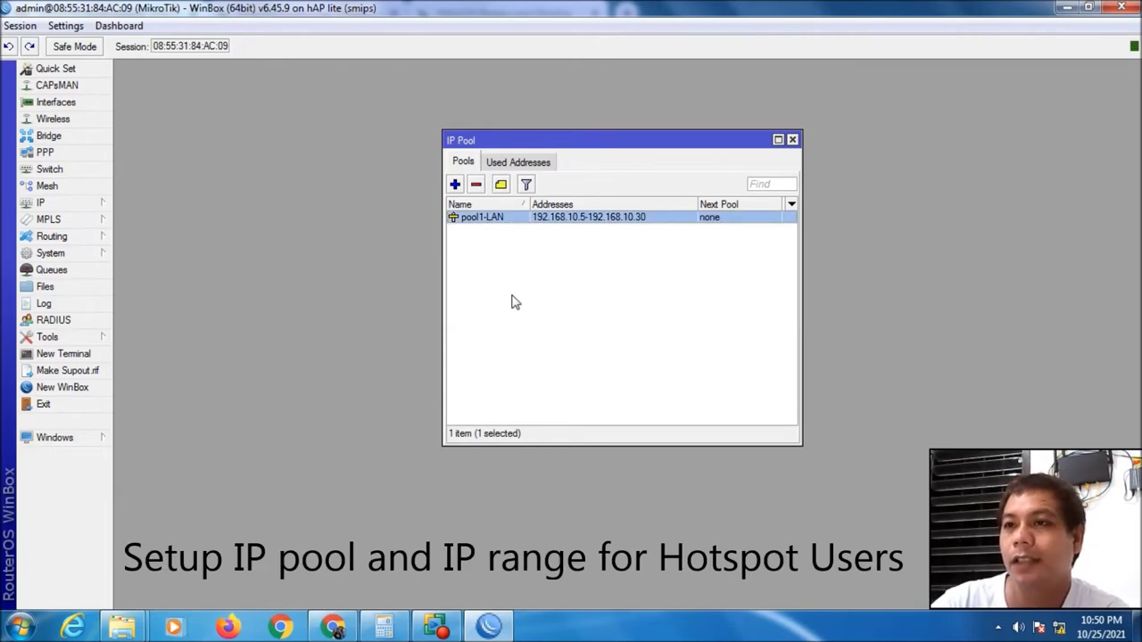
Give the pool1-LAN entry the comment 'LAN' and save it
{"action": "double_click", "coordinate": [482, 219]}
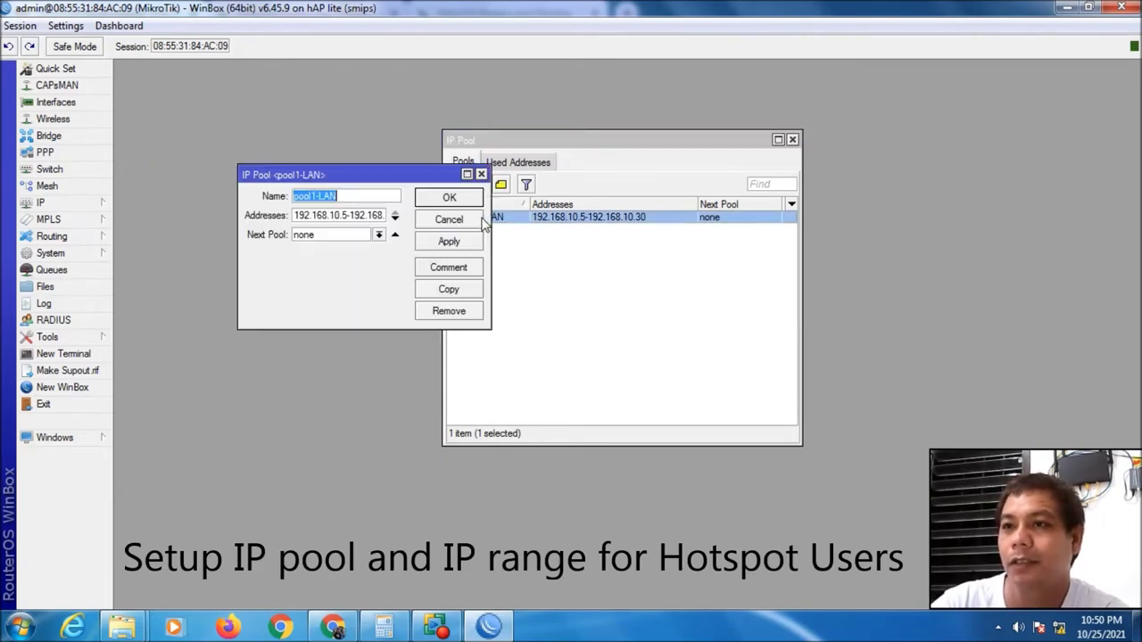
{"action": "left_click", "coordinate": [449, 270]}
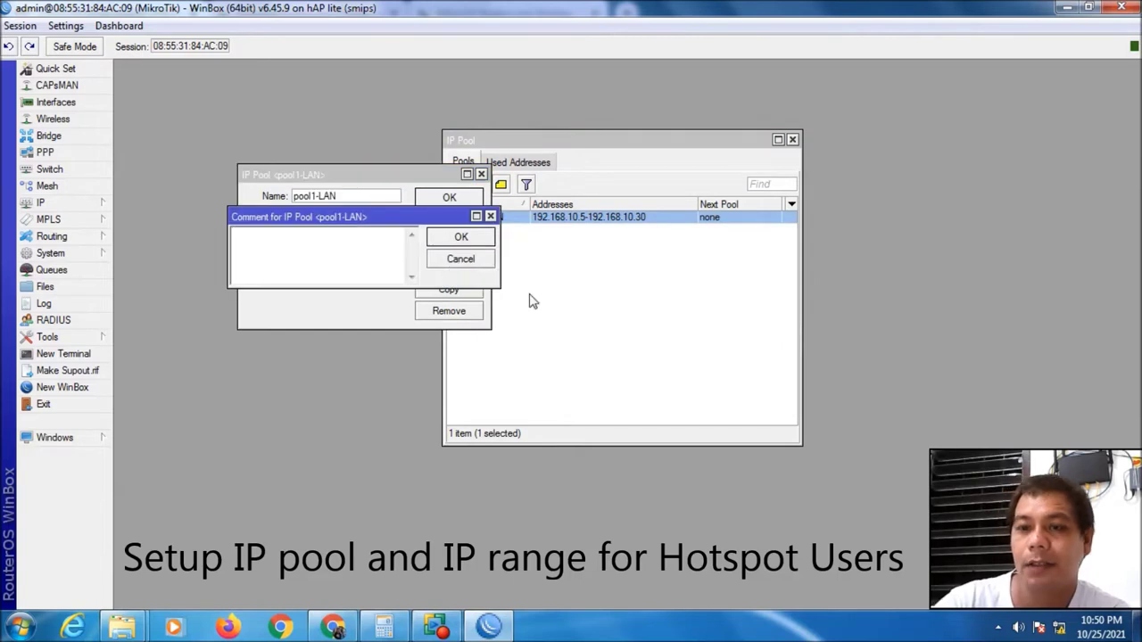
{"action": "type", "text": "LAN"}
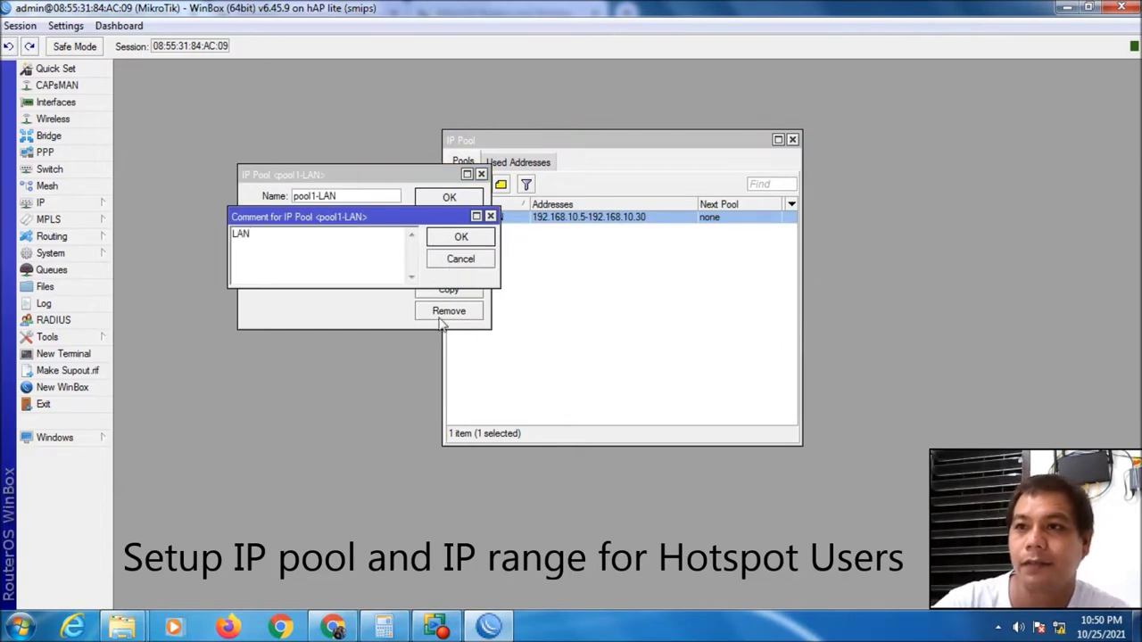
{"action": "left_click", "coordinate": [459, 239]}
{"action": "left_click", "coordinate": [455, 241]}
{"action": "left_click", "coordinate": [452, 198]}
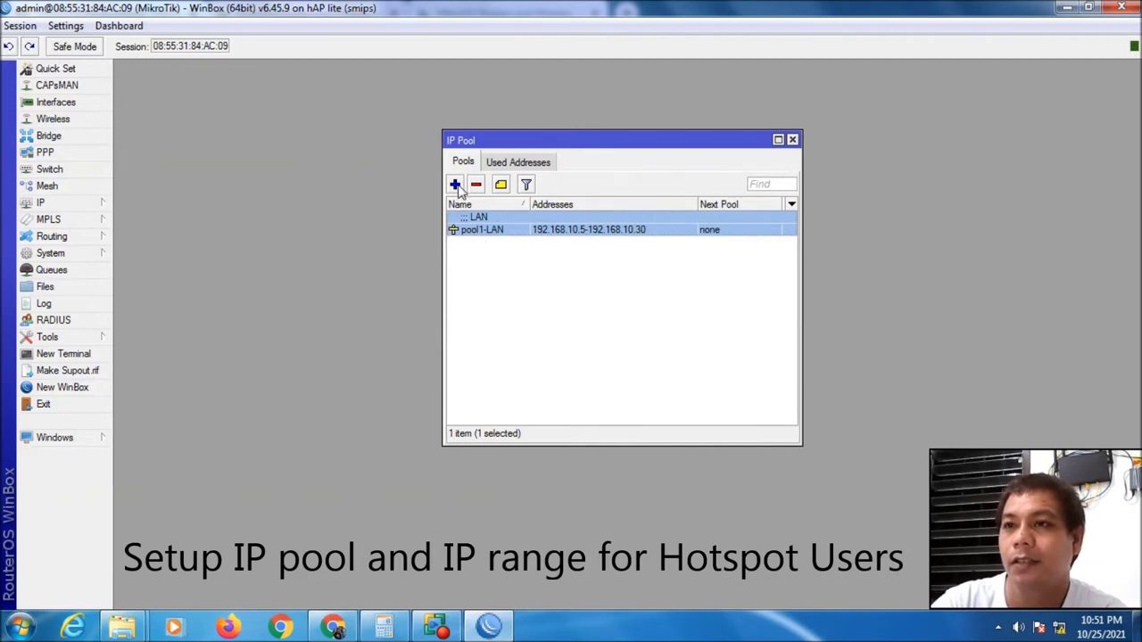
Create a new pool named pool-Hotspot with addresses 10.0.0.5-10.0.0.50
{"action": "left_click", "coordinate": [455, 184]}
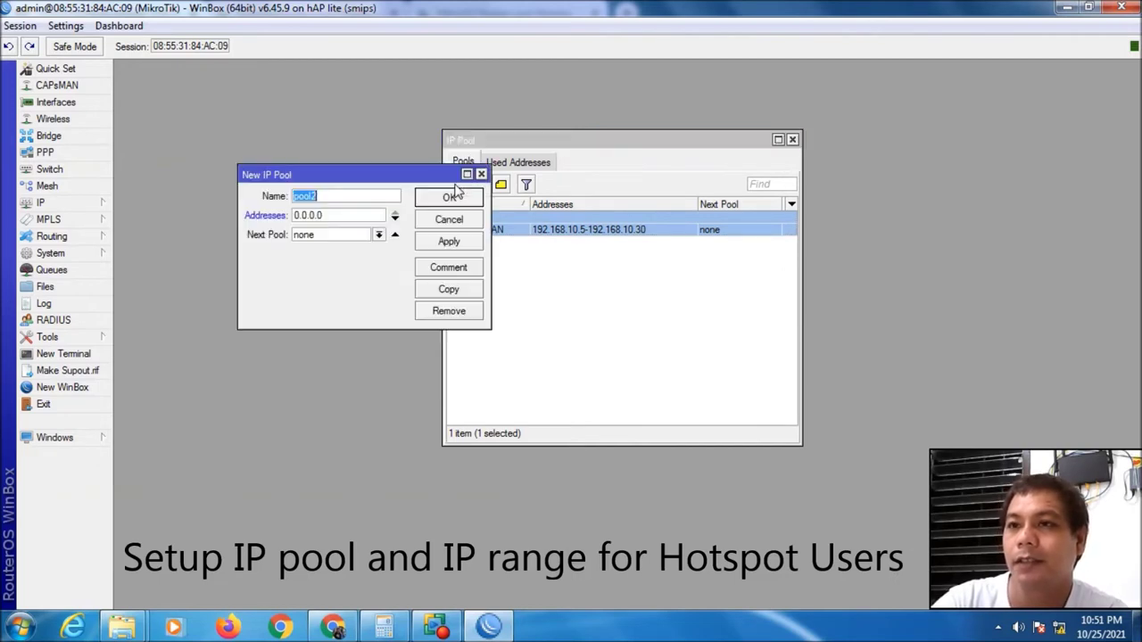
{"action": "left_click", "coordinate": [360, 195]}
{"action": "key", "text": "BackSpace"}
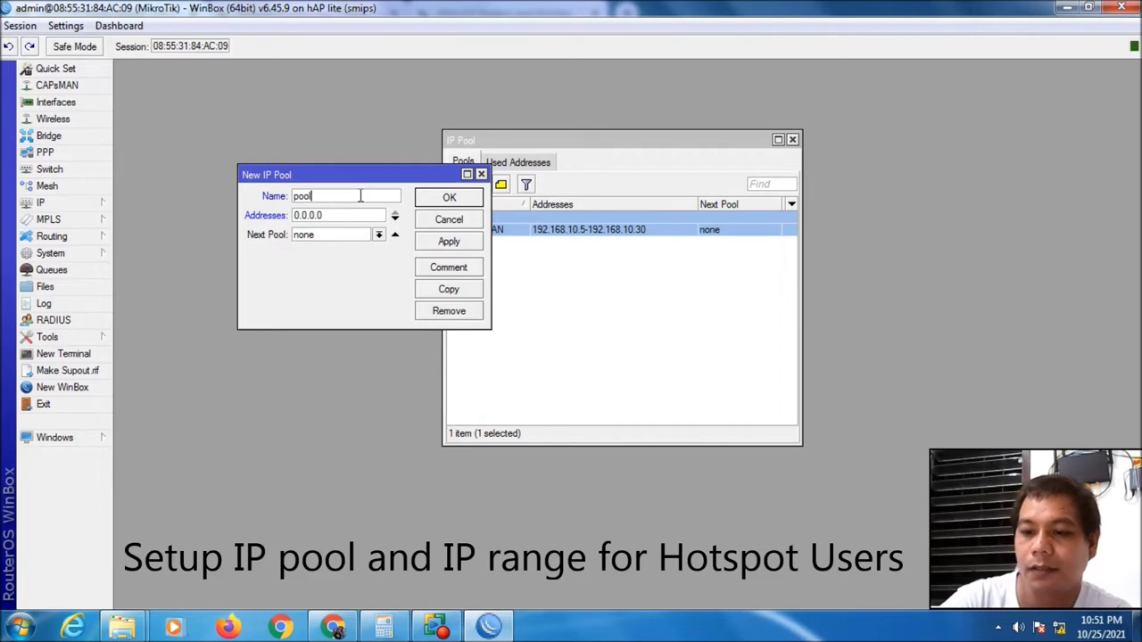
{"action": "type", "text": "-Hotspot"}
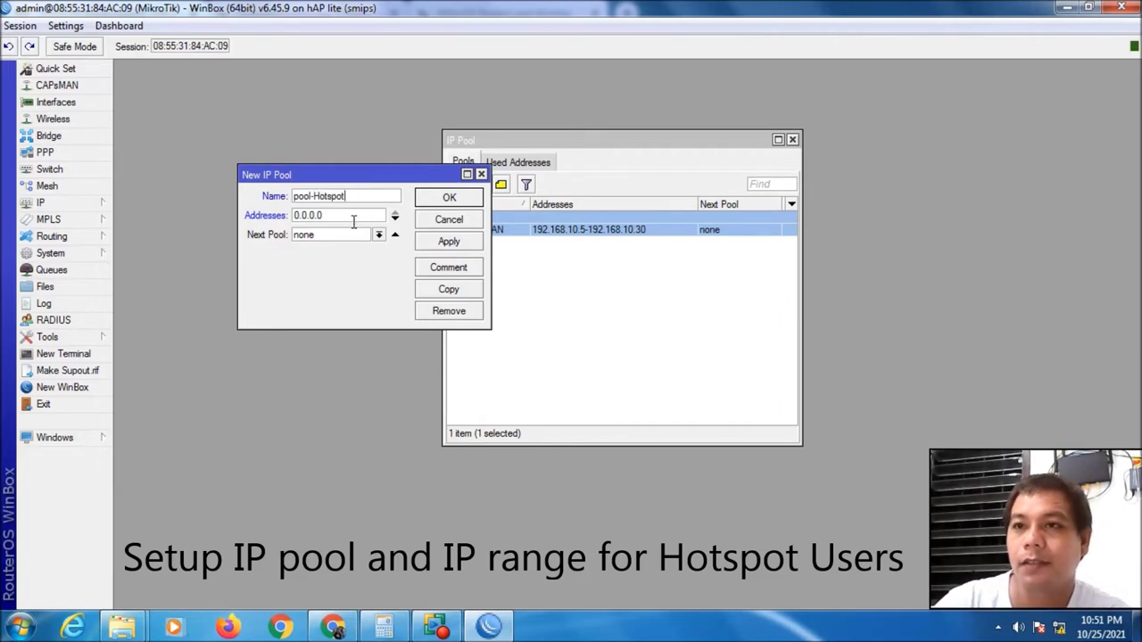
{"action": "left_click_drag", "start_coordinate": [353, 220], "coordinate": [239, 215]}
{"action": "type", "text": "10.0.0."}
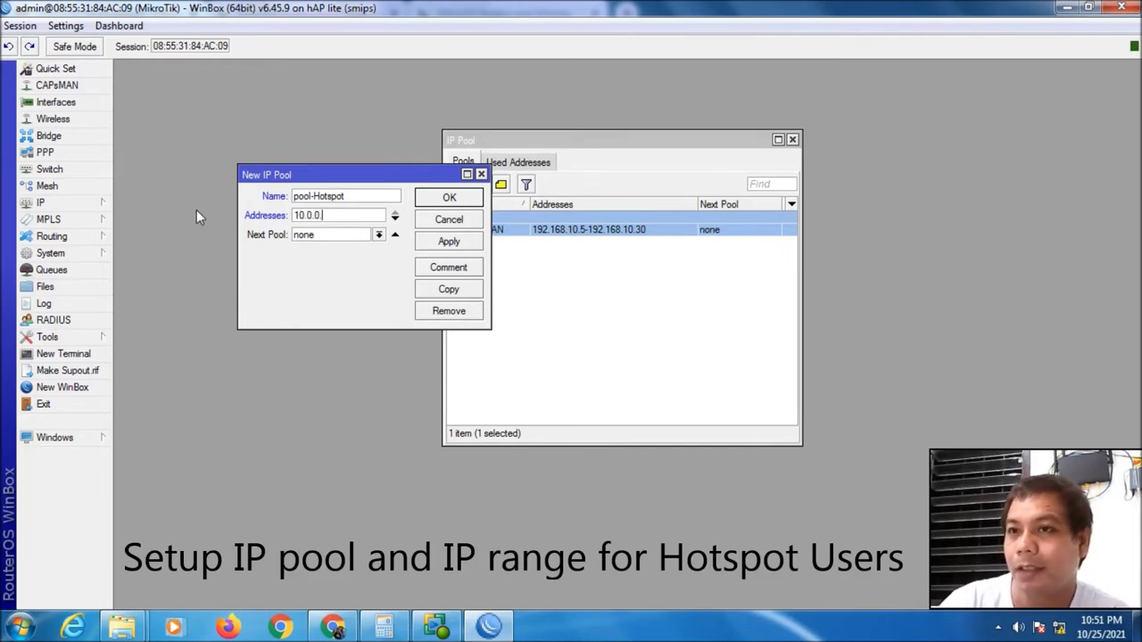
{"action": "type", "text": "5"}
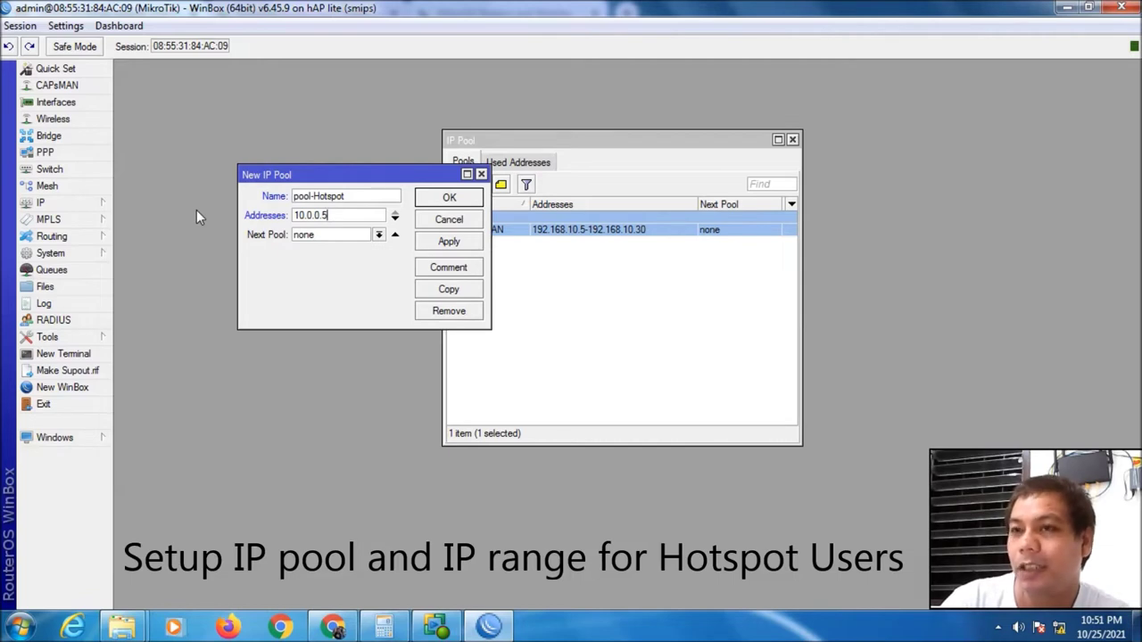
{"action": "type", "text": "-"}
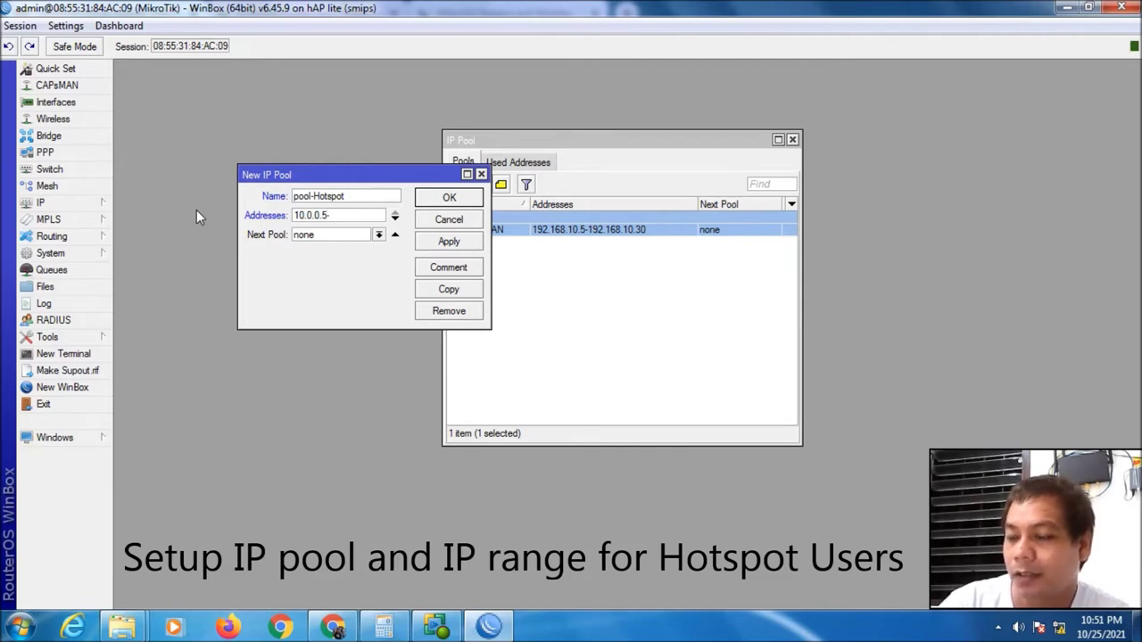
{"action": "type", "text": "10.0.0"}
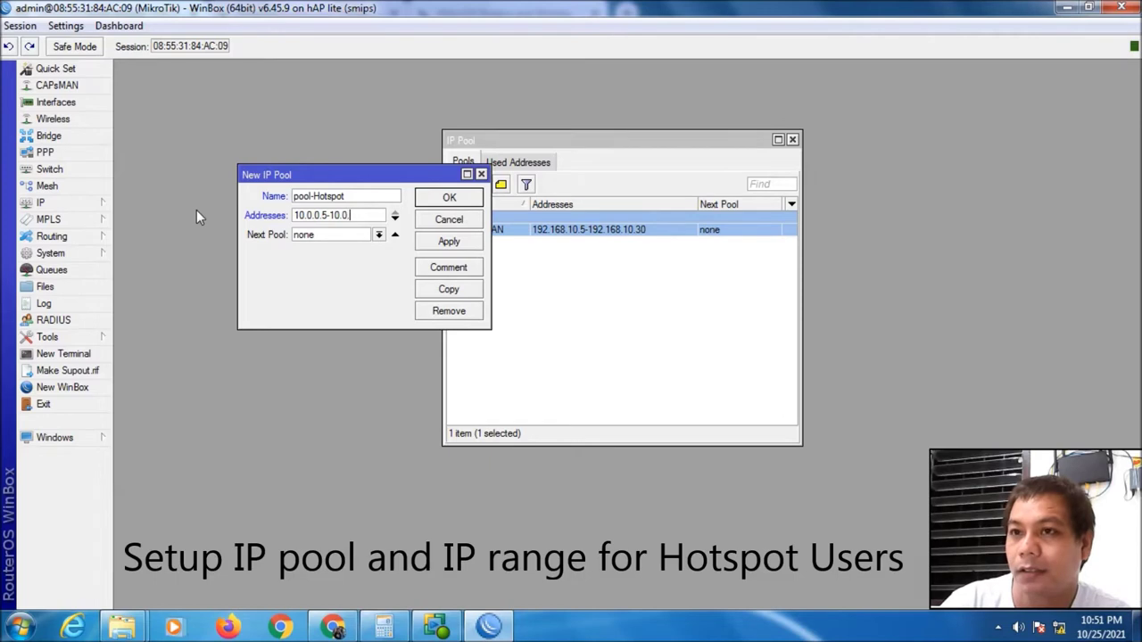
{"action": "type", "text": ".50"}
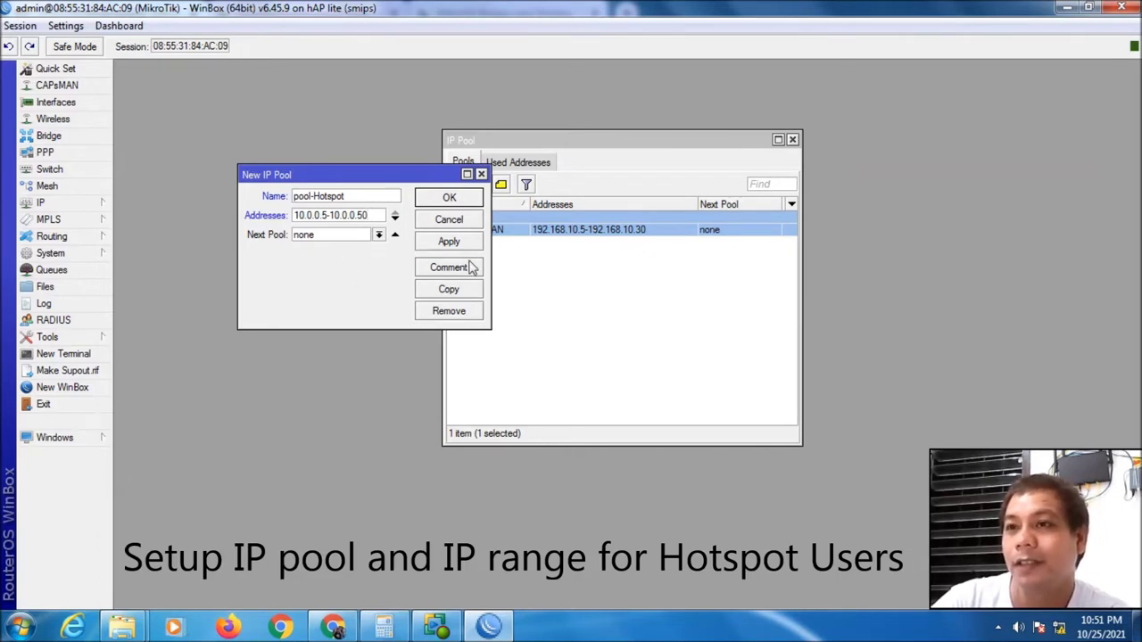
Comment the pool 'Hotspot' and save it
{"action": "left_click", "coordinate": [437, 270]}
{"action": "type", "text": "Hotspot"}
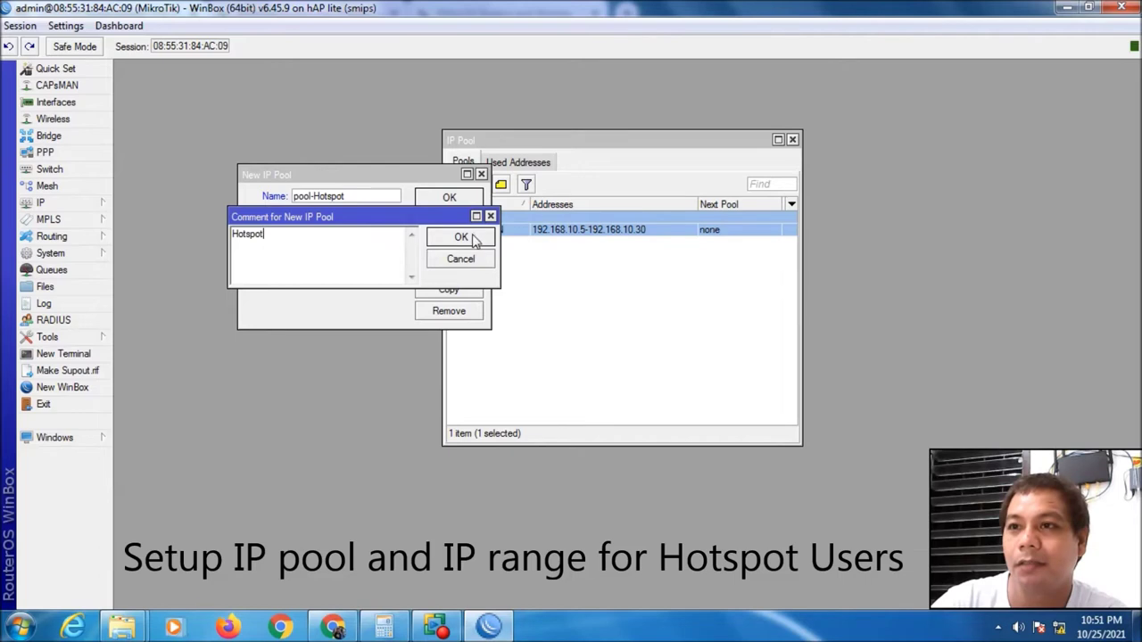
{"action": "left_click", "coordinate": [460, 238]}
{"action": "left_click", "coordinate": [445, 196]}
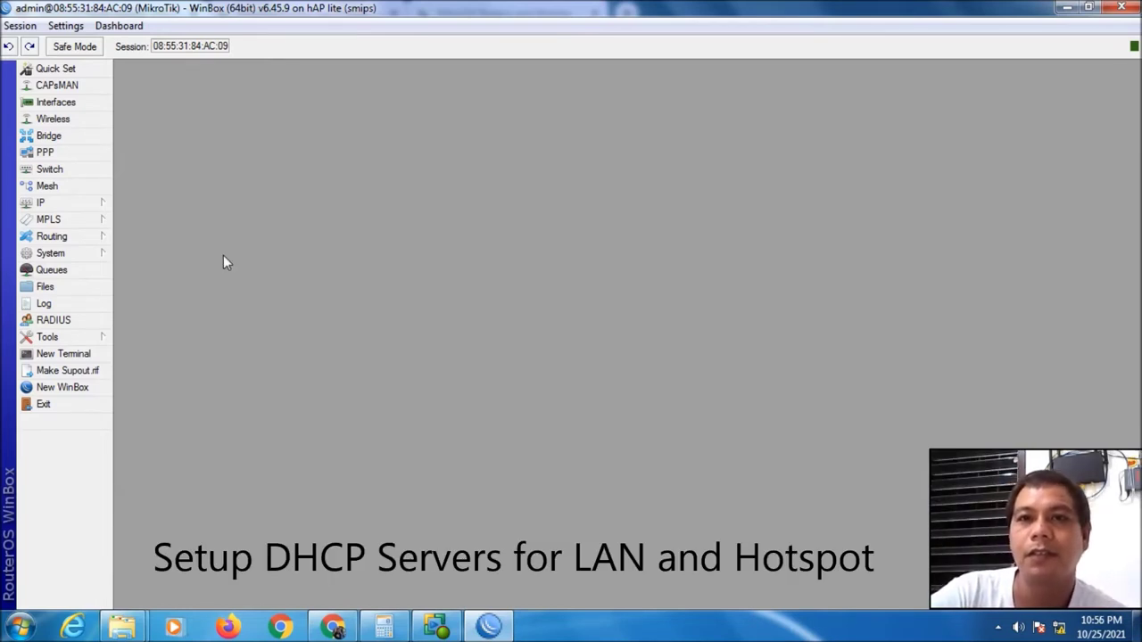
Start a new DHCP server from IP > DHCP Server, bound to bridge-LAN
{"action": "left_click", "coordinate": [95, 210]}
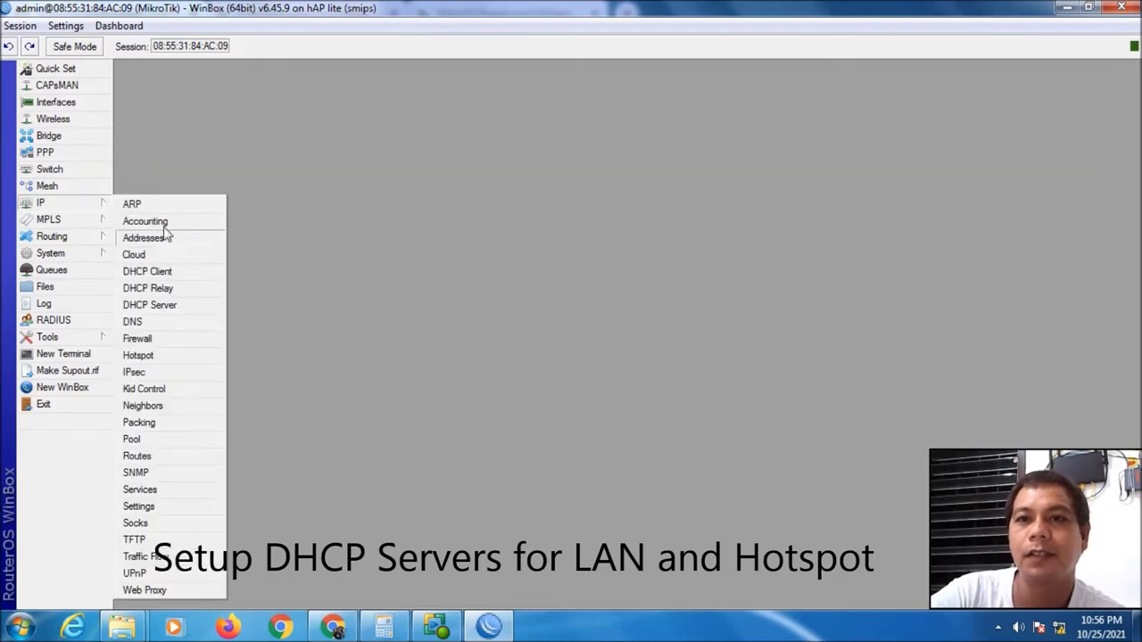
{"action": "left_click", "coordinate": [166, 305]}
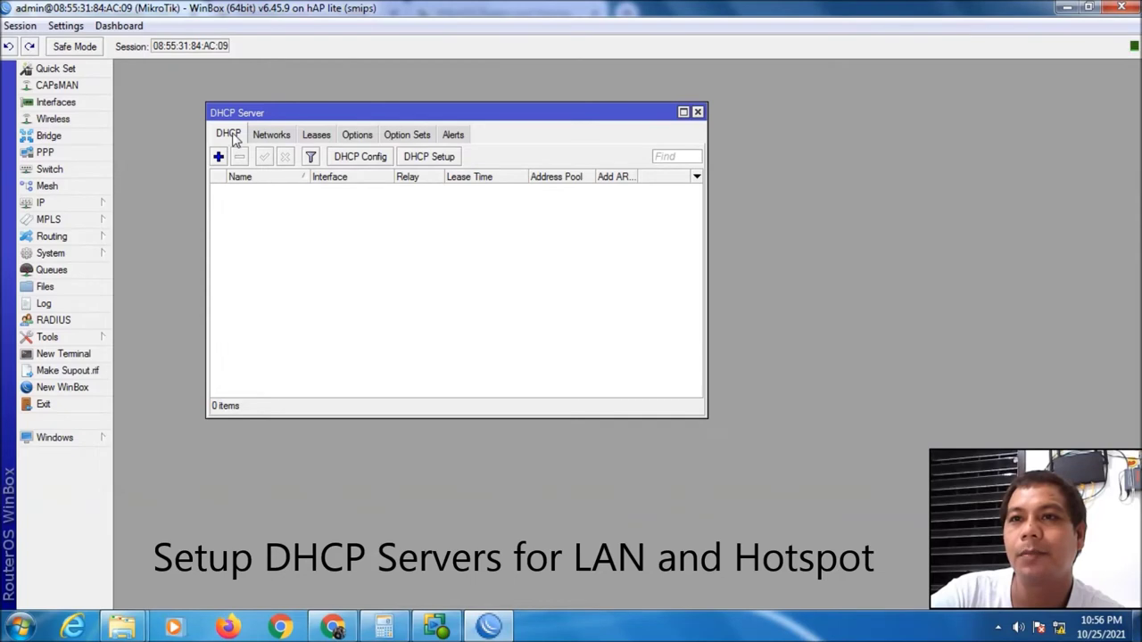
{"action": "left_click", "coordinate": [219, 158]}
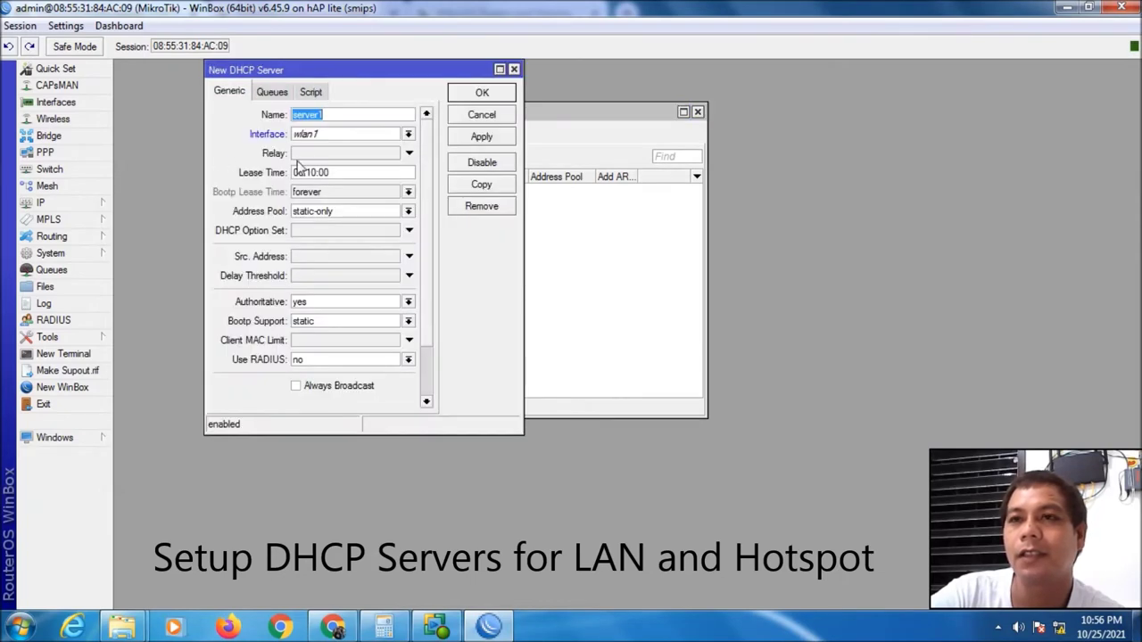
{"action": "left_click", "coordinate": [344, 117]}
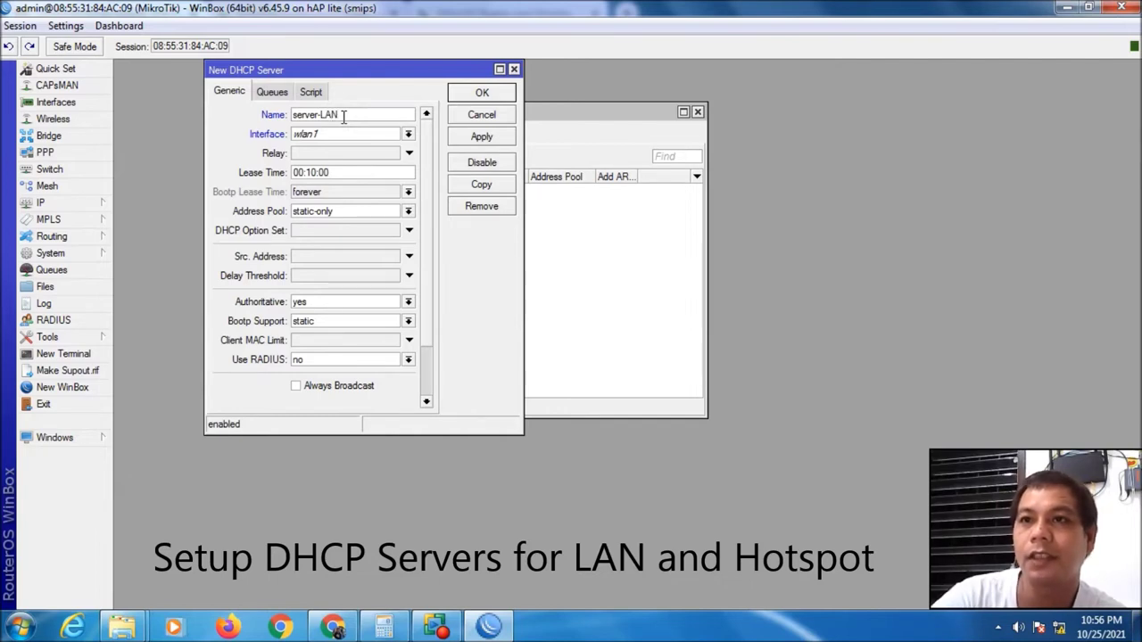
{"action": "left_click", "coordinate": [407, 133]}
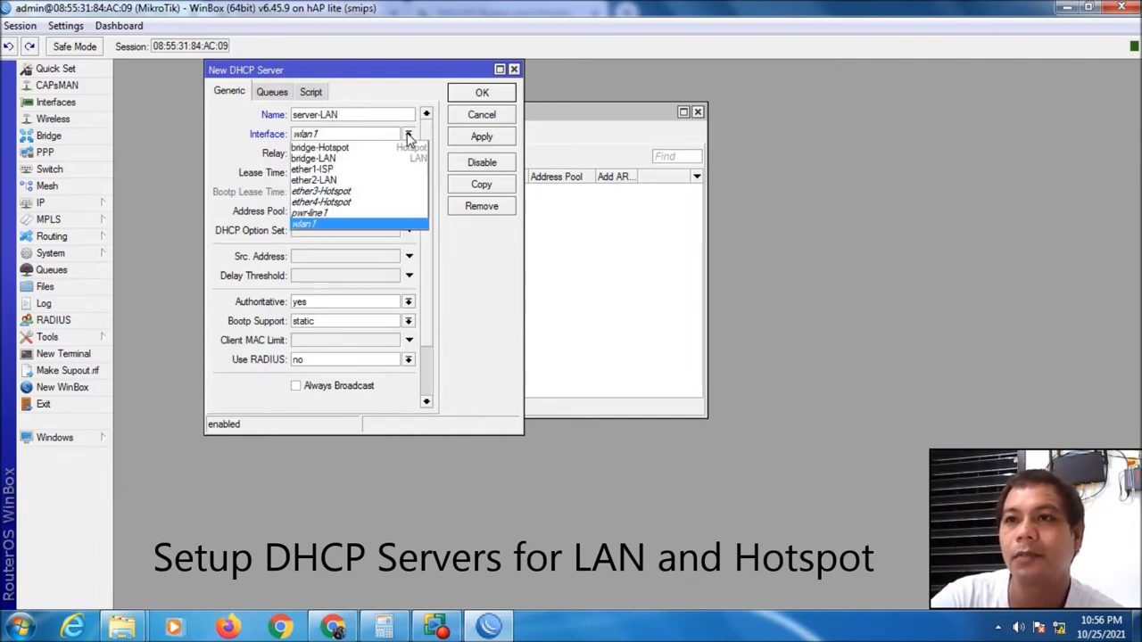
{"action": "left_click", "coordinate": [362, 158]}
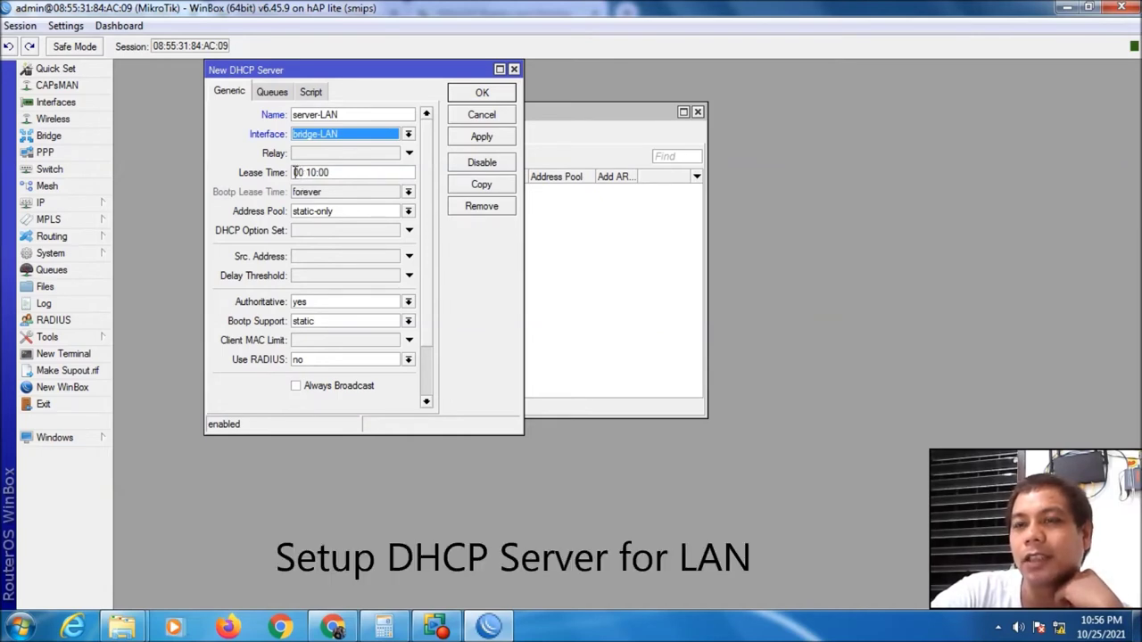
Set the lease time to 1d 00:10:00, choose pool-LAN, and save server-LAN
{"action": "left_click", "coordinate": [295, 172]}
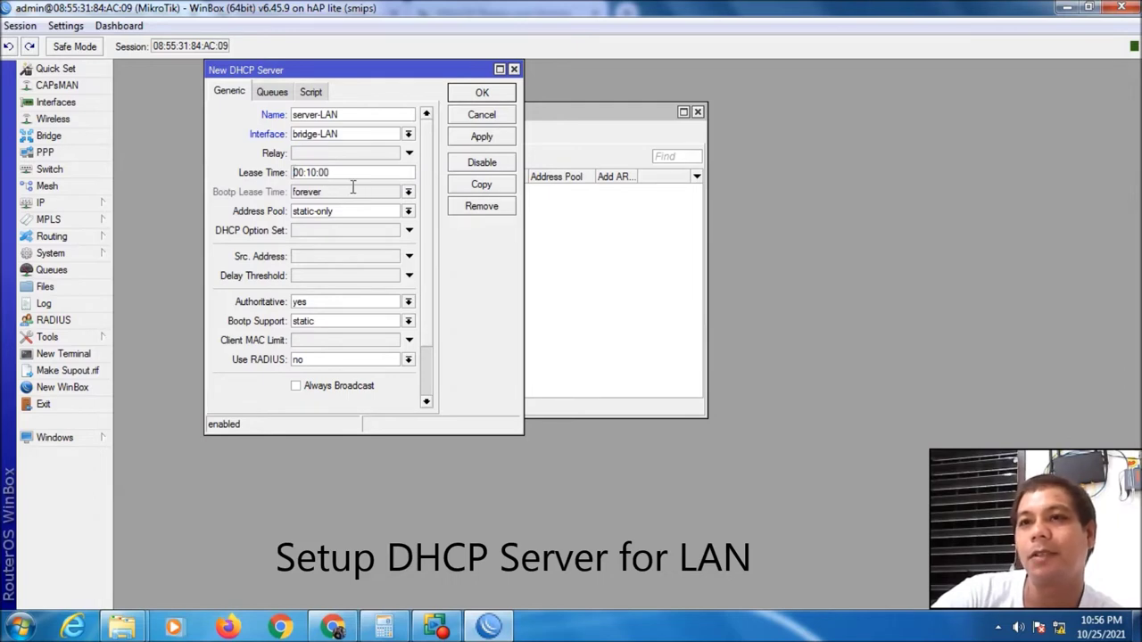
{"action": "type", "text": "1d"}
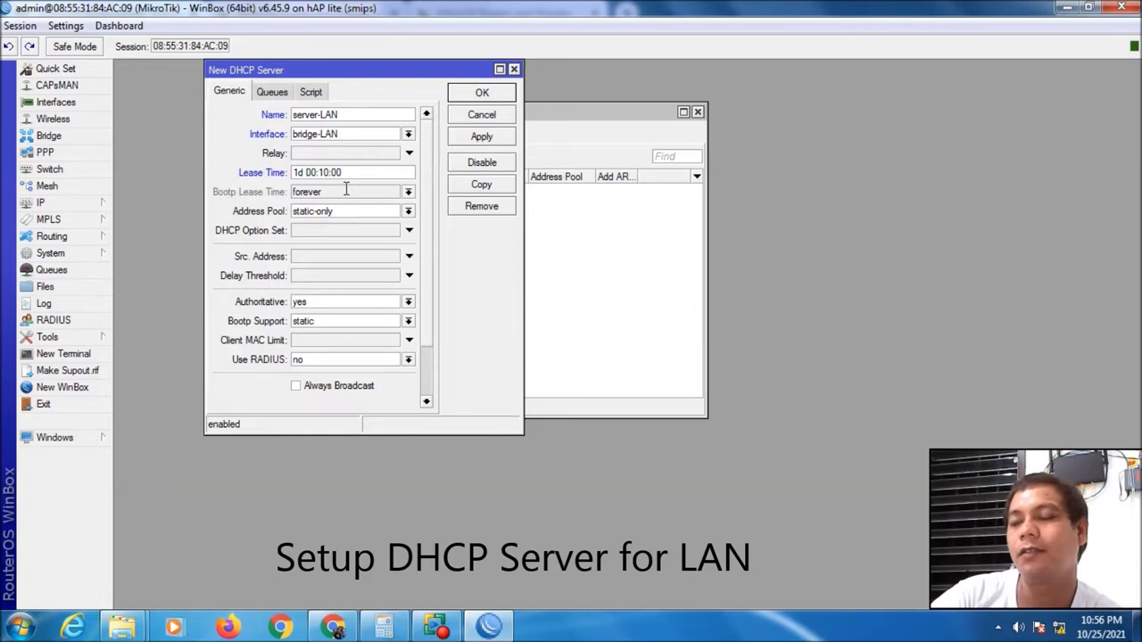
{"action": "key", "text": "Return"}
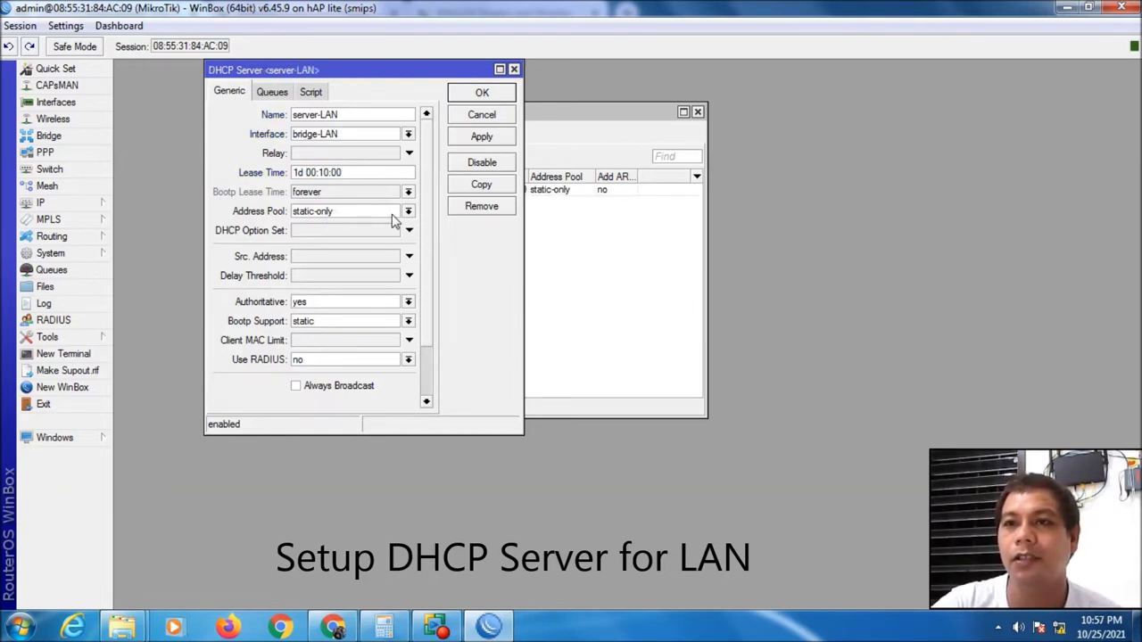
{"action": "left_click", "coordinate": [408, 211]}
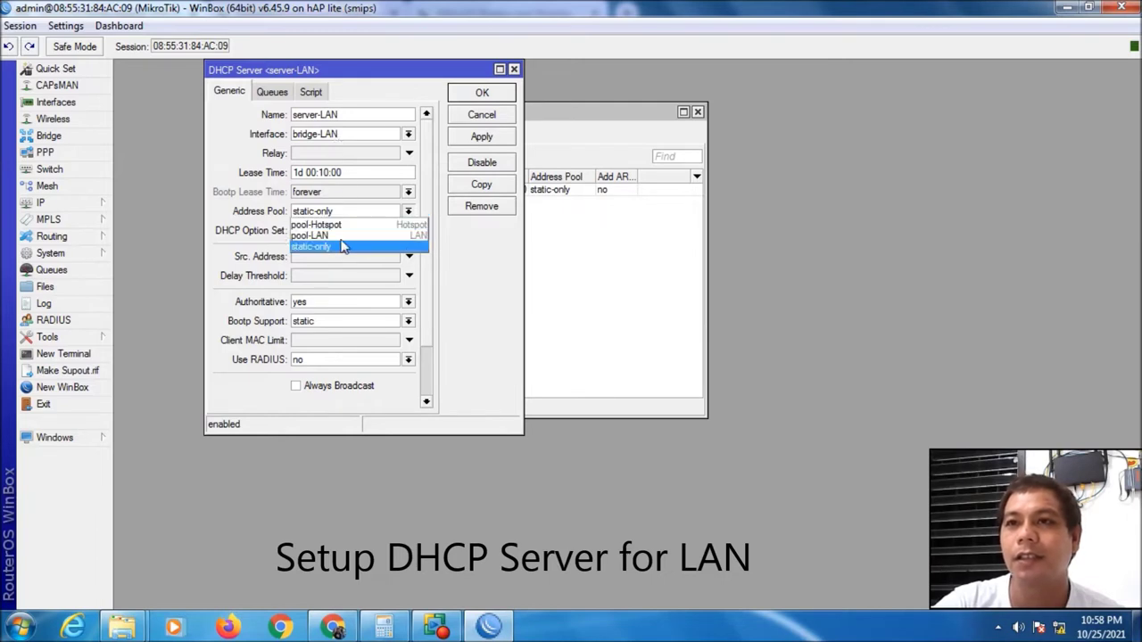
{"action": "left_click", "coordinate": [340, 236]}
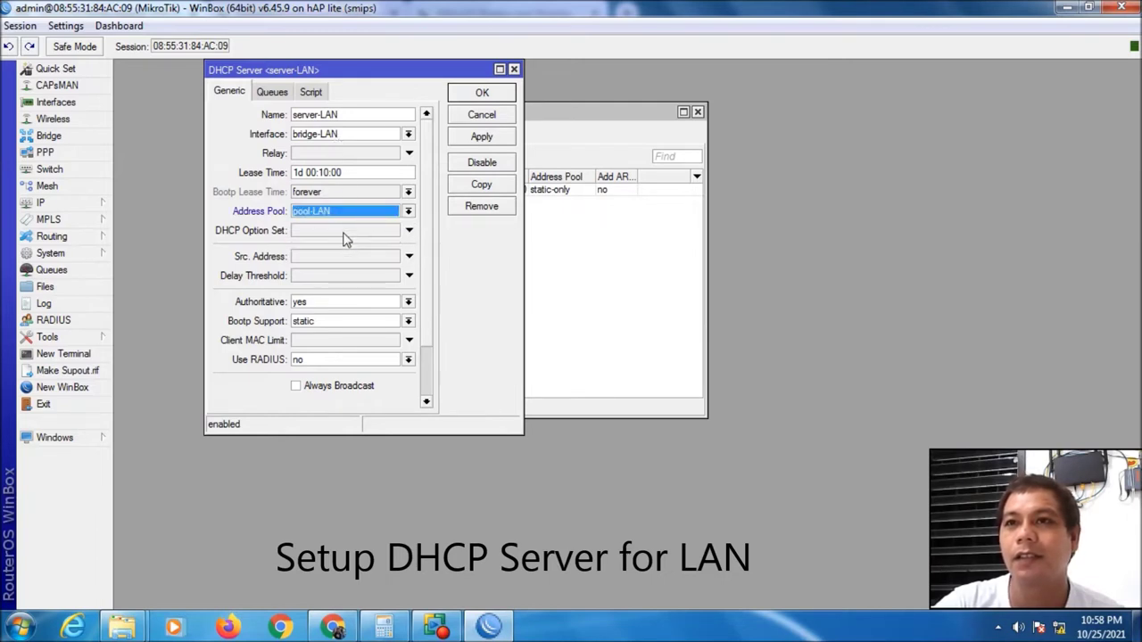
{"action": "left_click", "coordinate": [481, 137]}
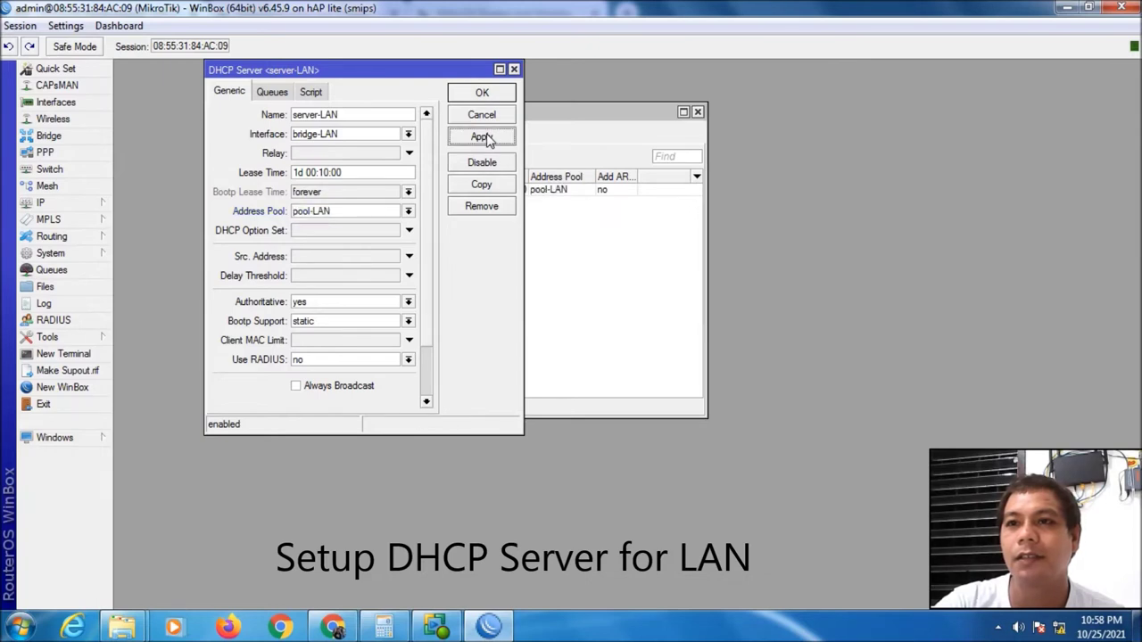
{"action": "left_click", "coordinate": [487, 94]}
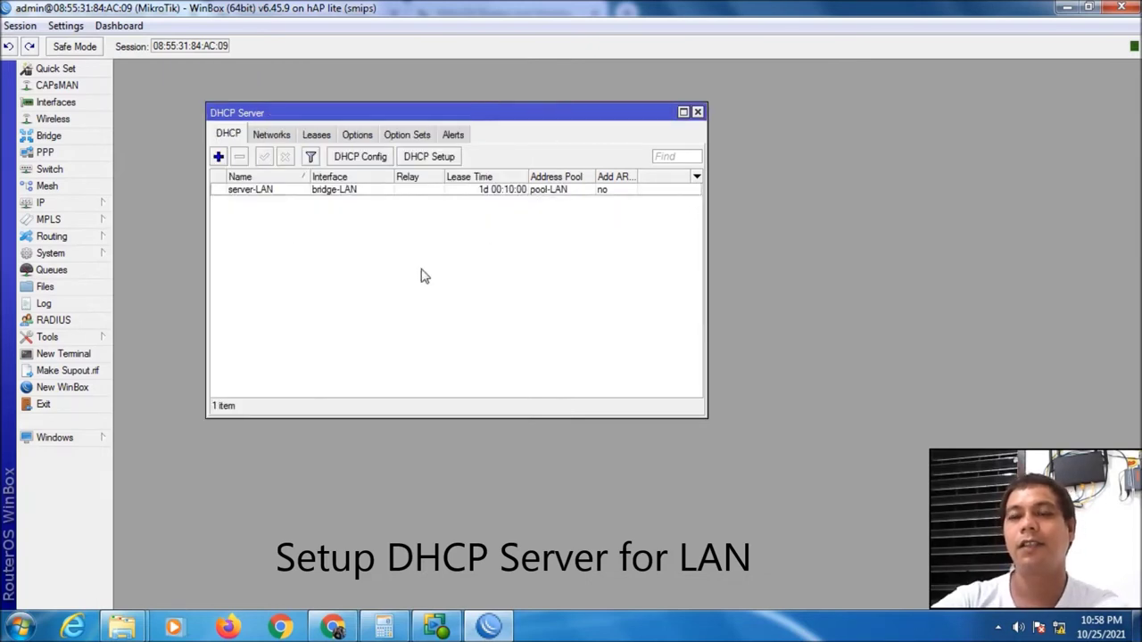
Start a new DHCP server named server-Hotspot on interface bridge-Hotspot
{"action": "left_click", "coordinate": [219, 157]}
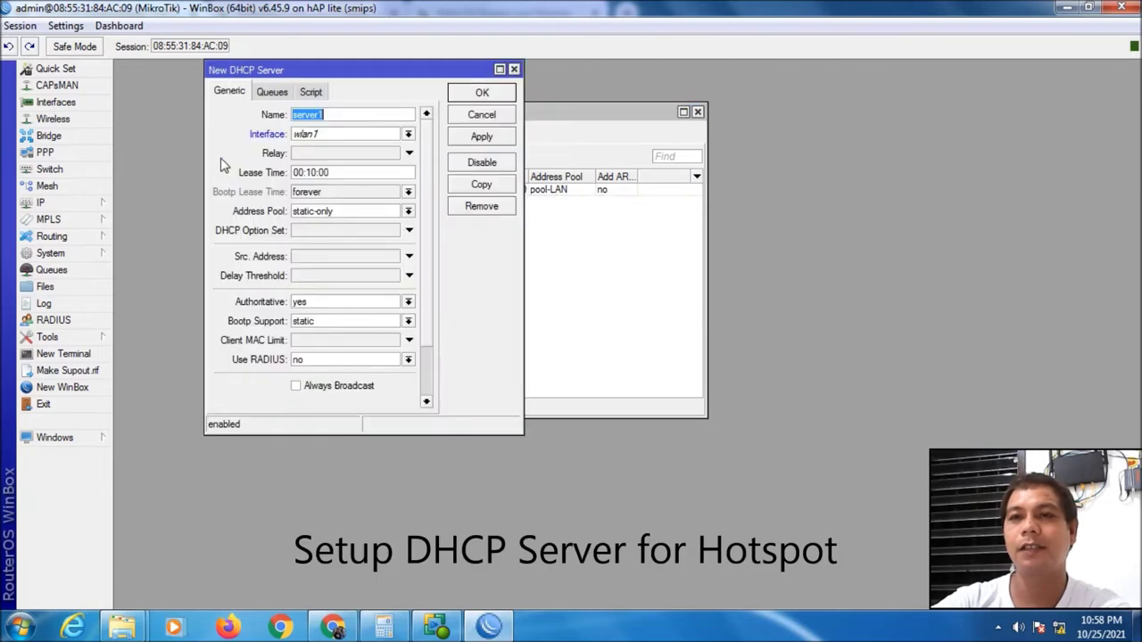
{"action": "left_click", "coordinate": [362, 113]}
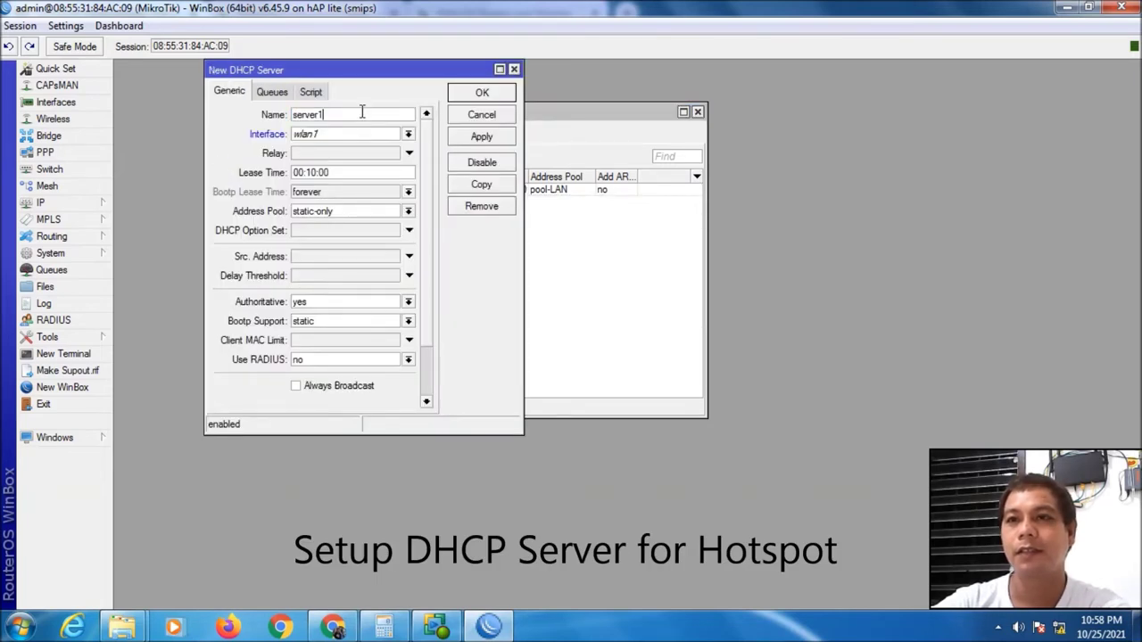
{"action": "key", "text": "BackSpace"}
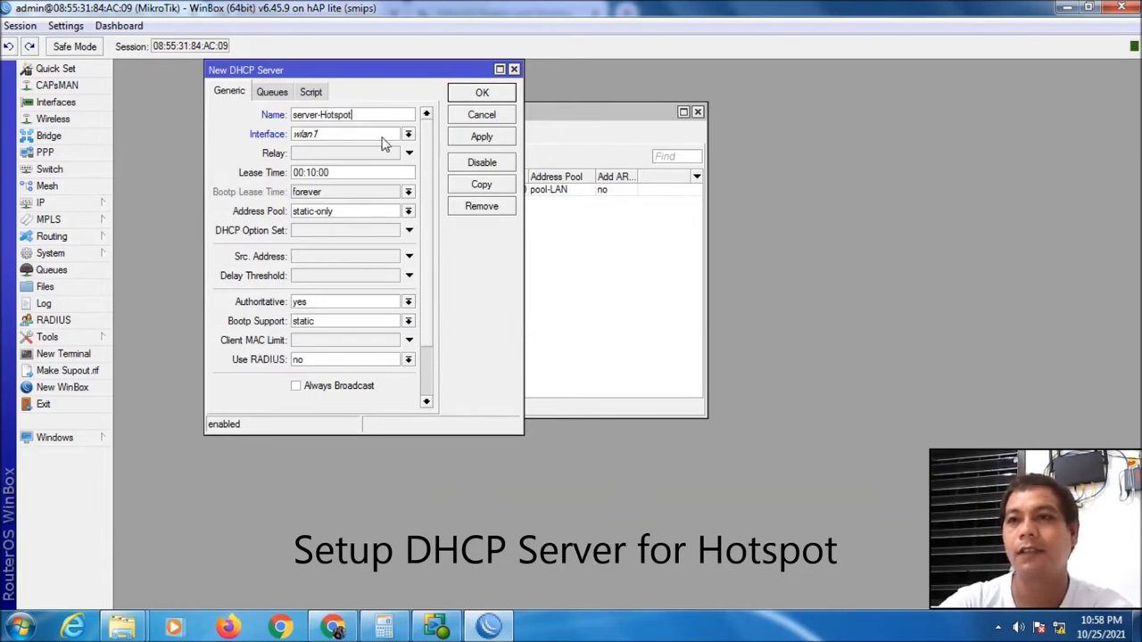
{"action": "left_click", "coordinate": [409, 134]}
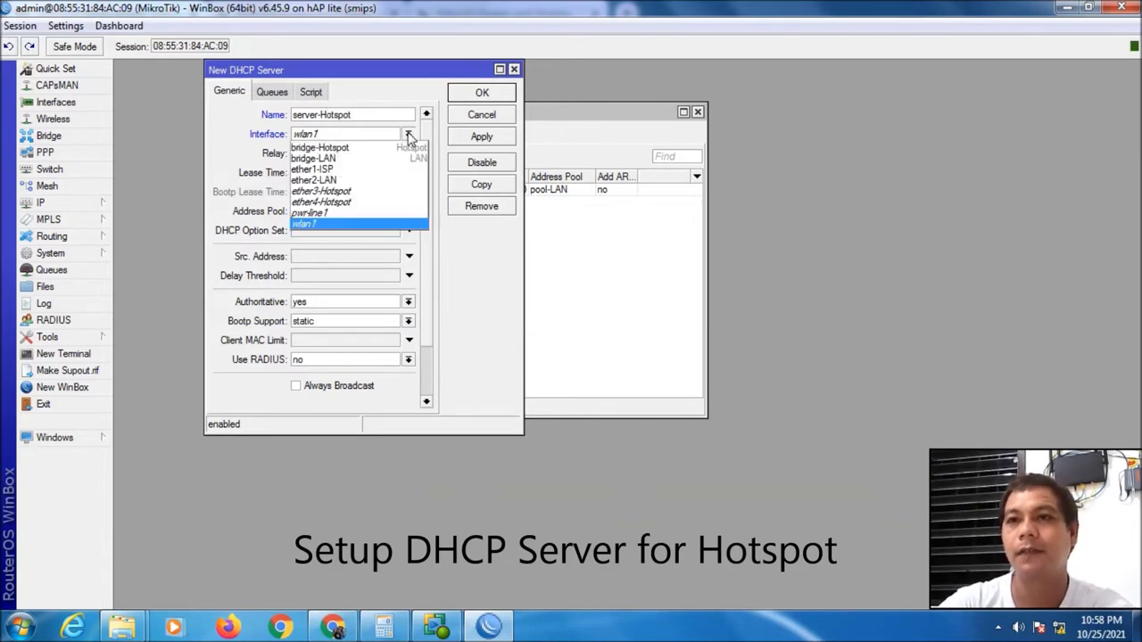
{"action": "left_click", "coordinate": [378, 148]}
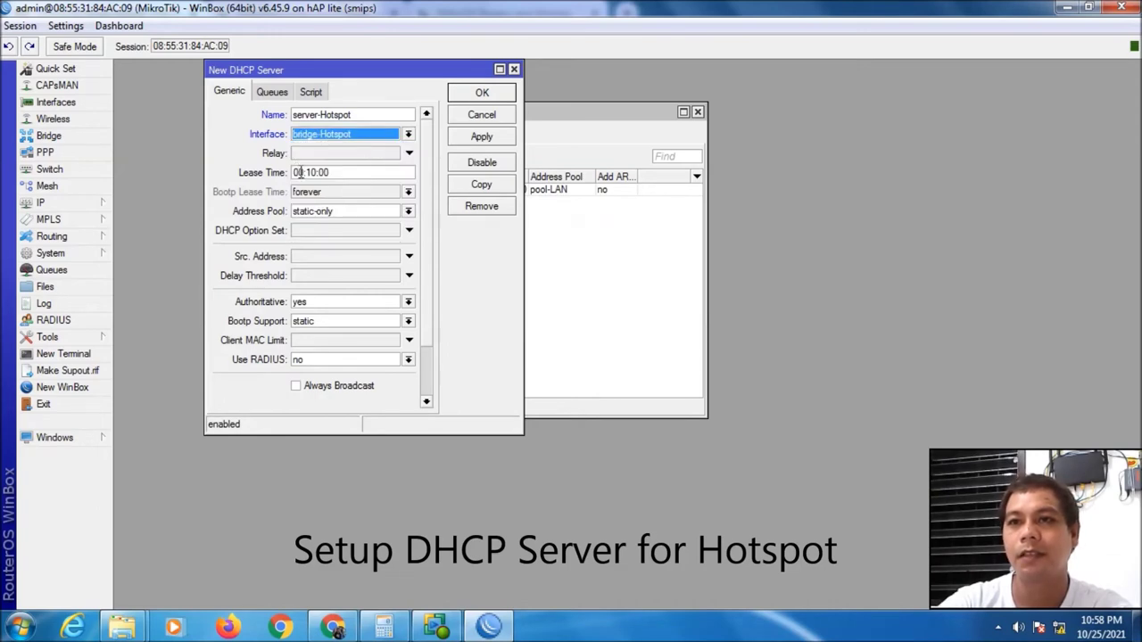
Set lease time 1d 00:10:00 and address pool pool-Hotspot, then save
{"action": "left_click", "coordinate": [294, 172]}
{"action": "type", "text": "1d"}
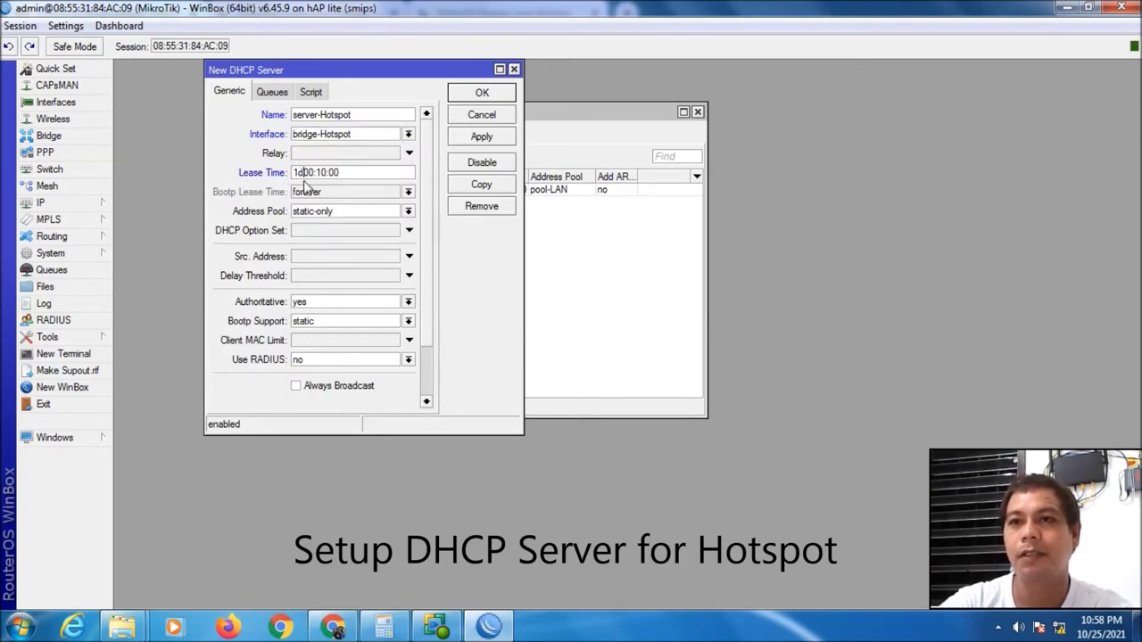
{"action": "left_click", "coordinate": [342, 216]}
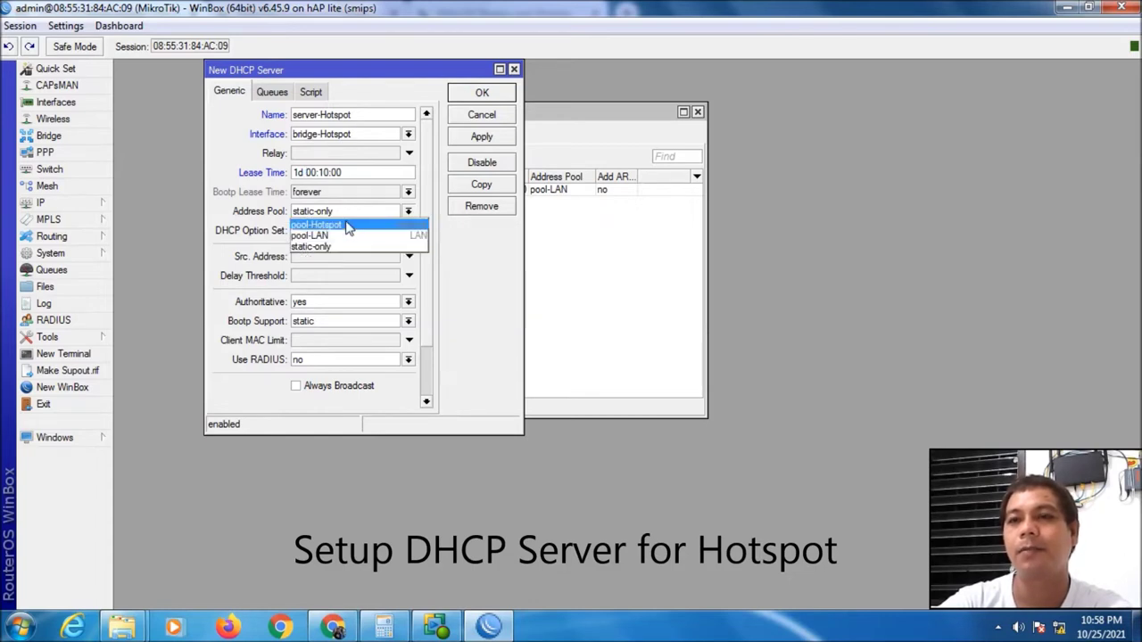
{"action": "left_click", "coordinate": [348, 228]}
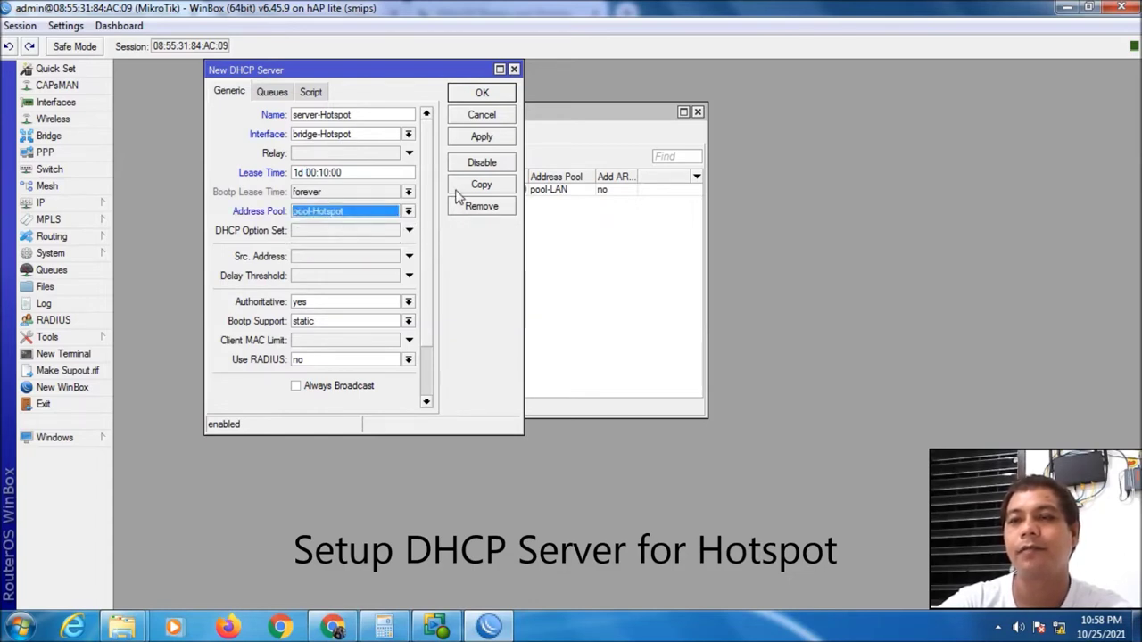
{"action": "left_click", "coordinate": [489, 143]}
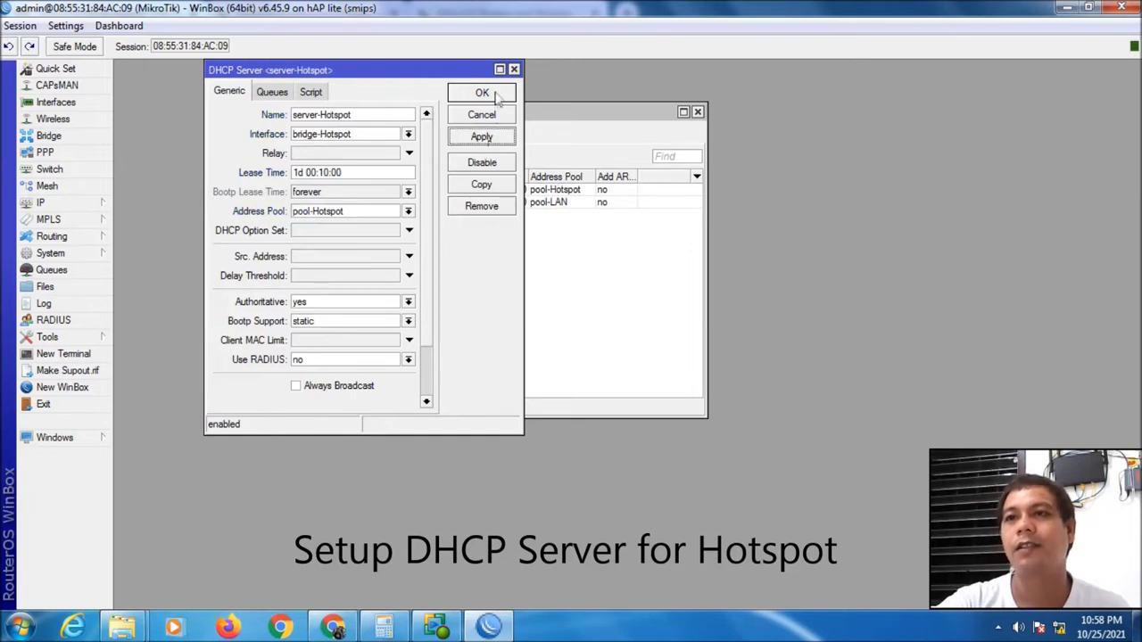
{"action": "left_click", "coordinate": [496, 90]}
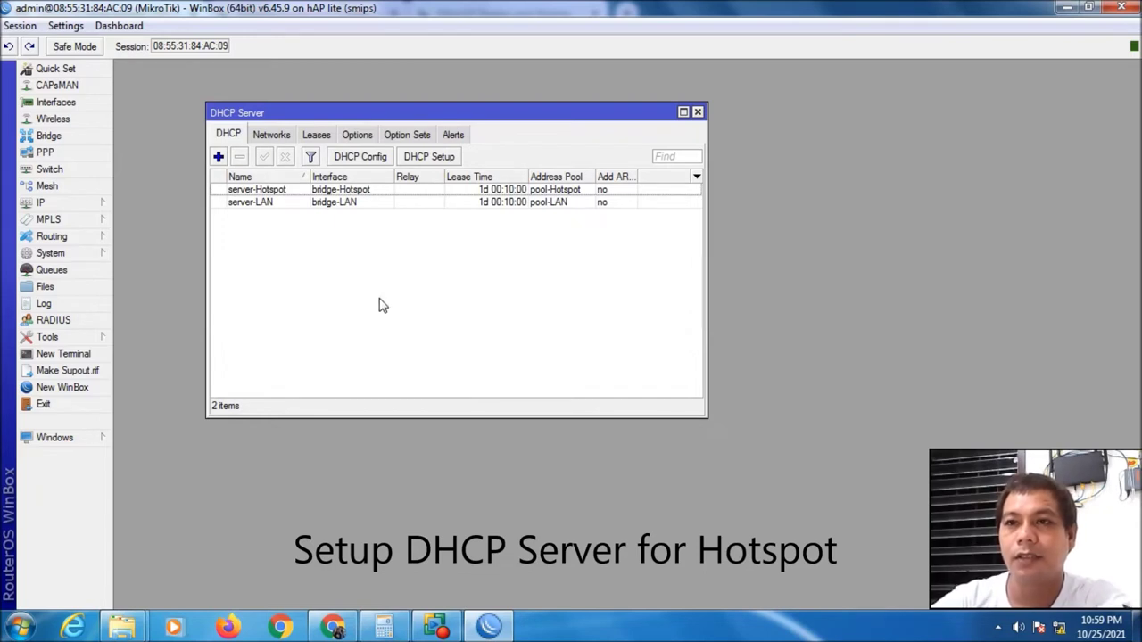
Add a DHCP network 192.168.10.0/24 with gateway 192.168.10.1
{"action": "left_click", "coordinate": [272, 136]}
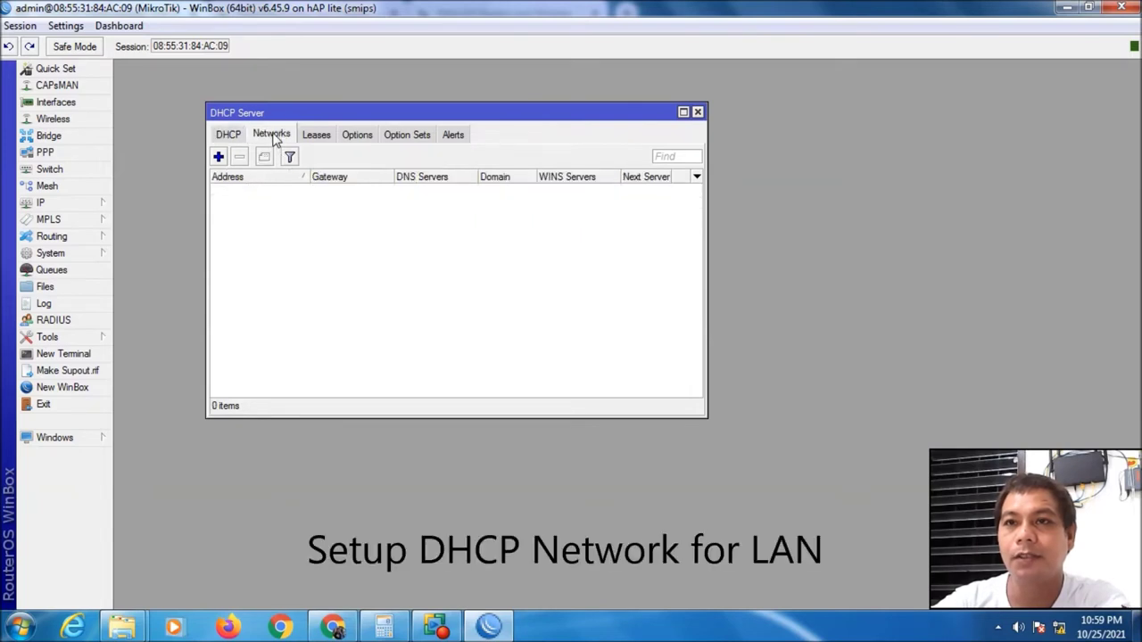
{"action": "left_click", "coordinate": [219, 157]}
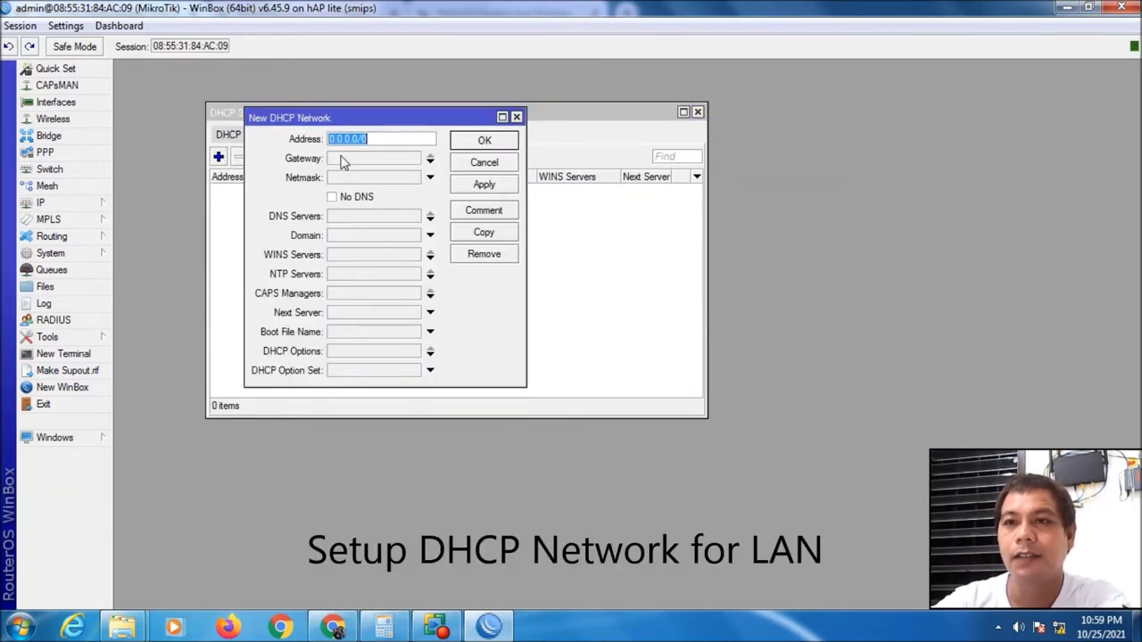
{"action": "left_click_drag", "start_coordinate": [382, 122], "coordinate": [409, 186]}
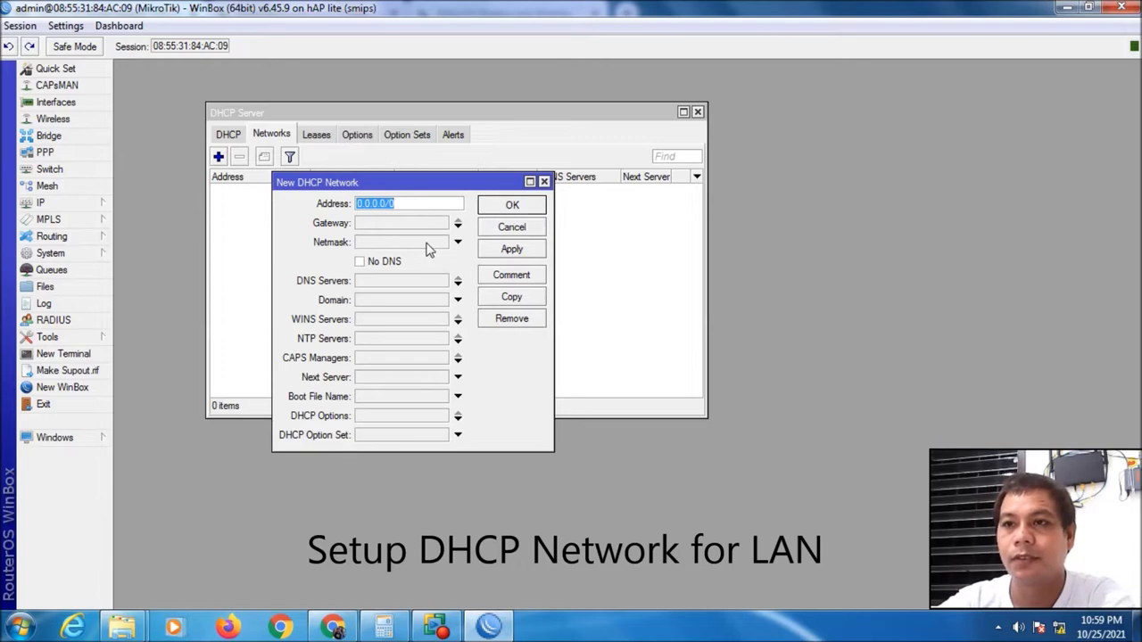
{"action": "type", "text": "19"}
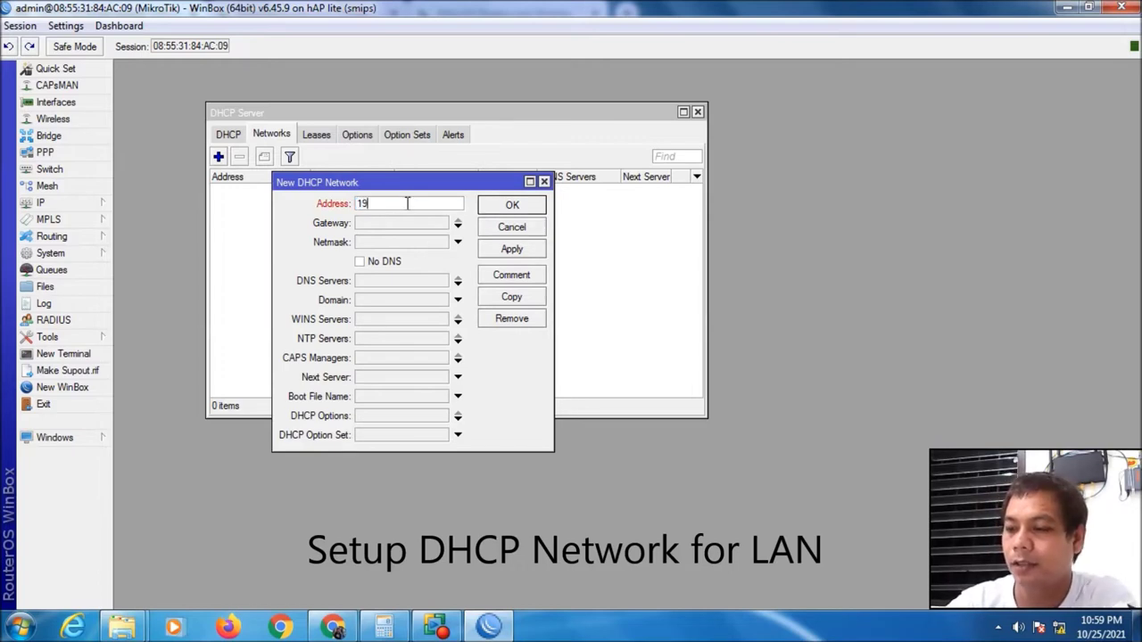
{"action": "type", "text": "2.168."}
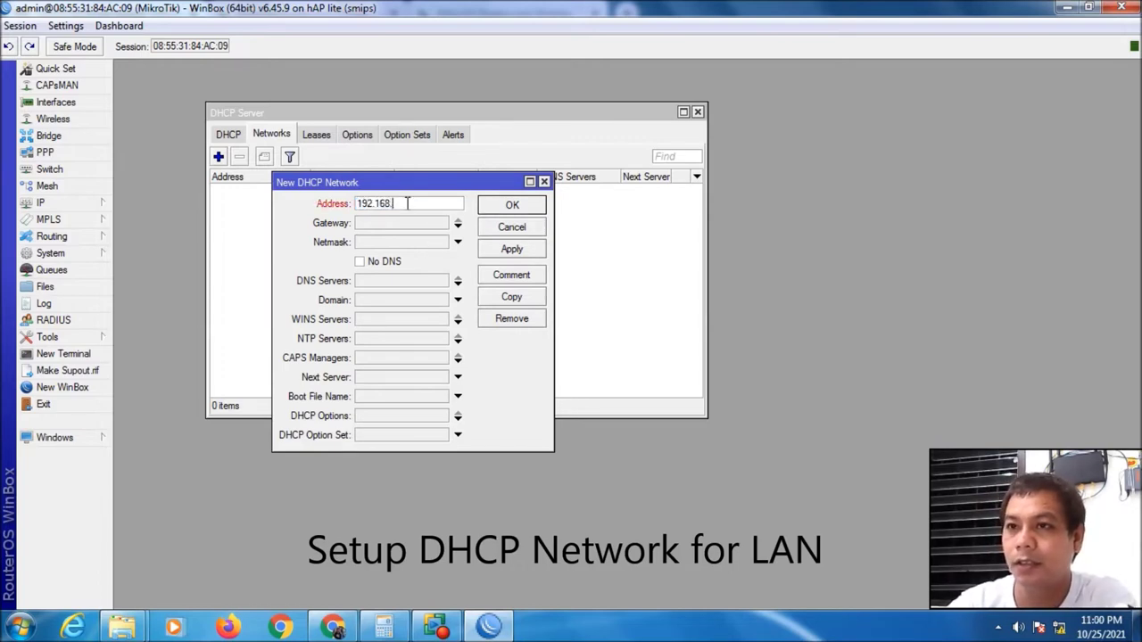
{"action": "type", "text": "10"}
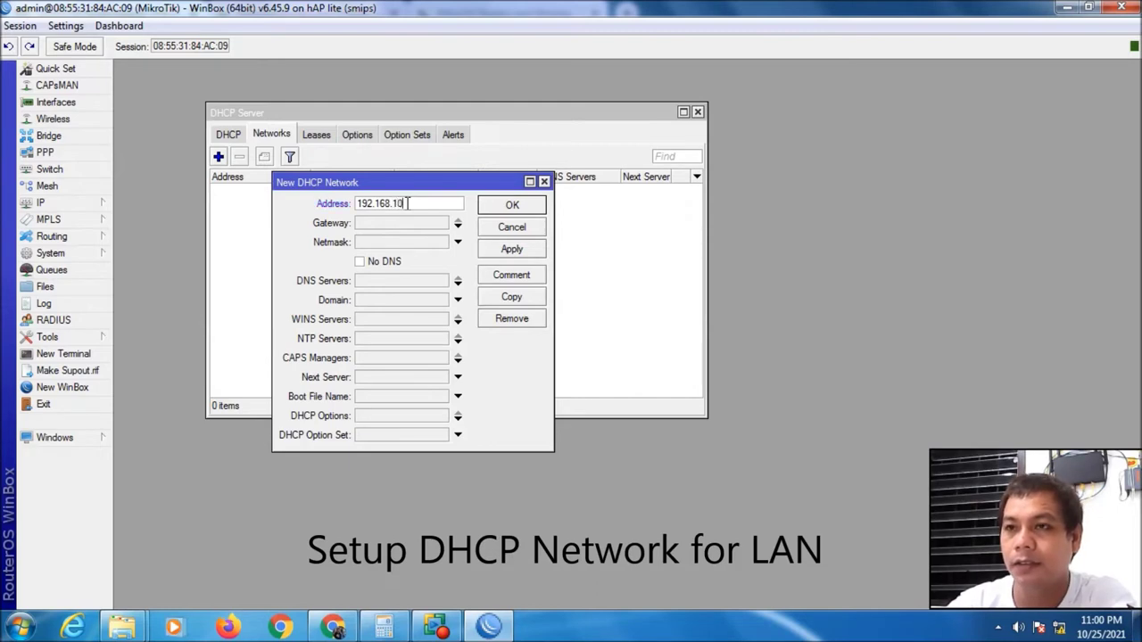
{"action": "type", "text": "."}
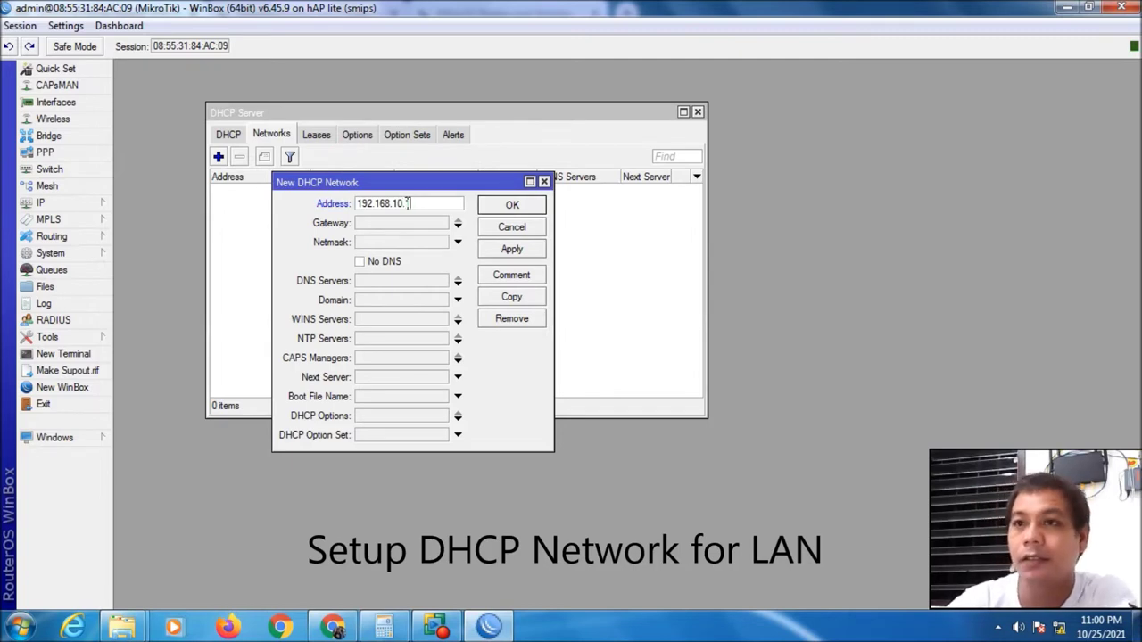
{"action": "type", "text": "0/24"}
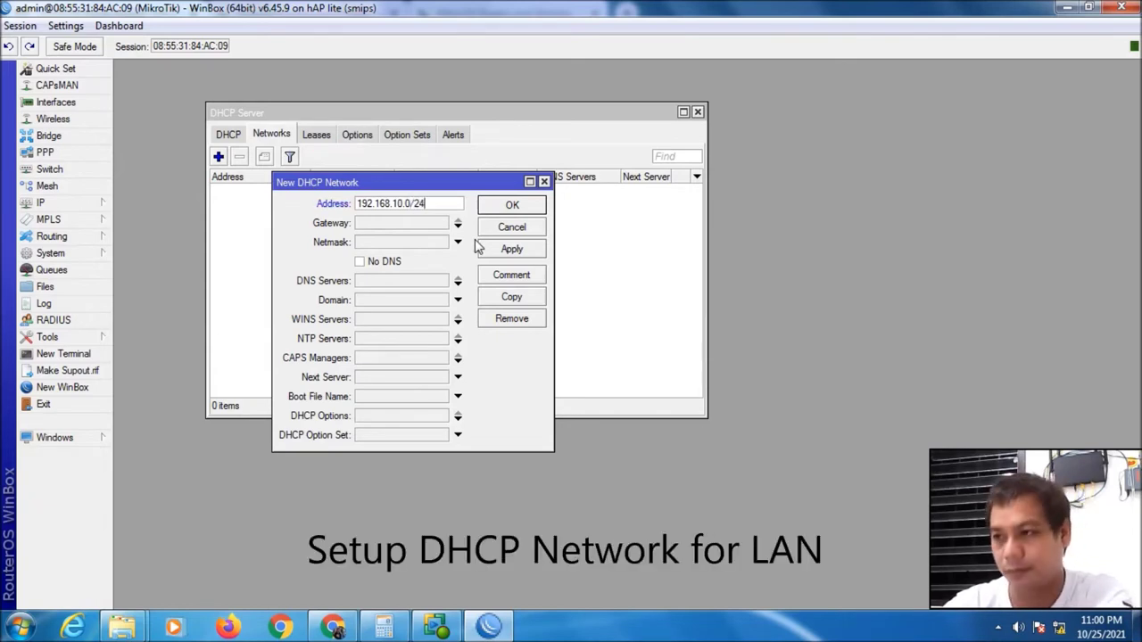
{"action": "left_click", "coordinate": [410, 227]}
{"action": "type", "text": "1"}
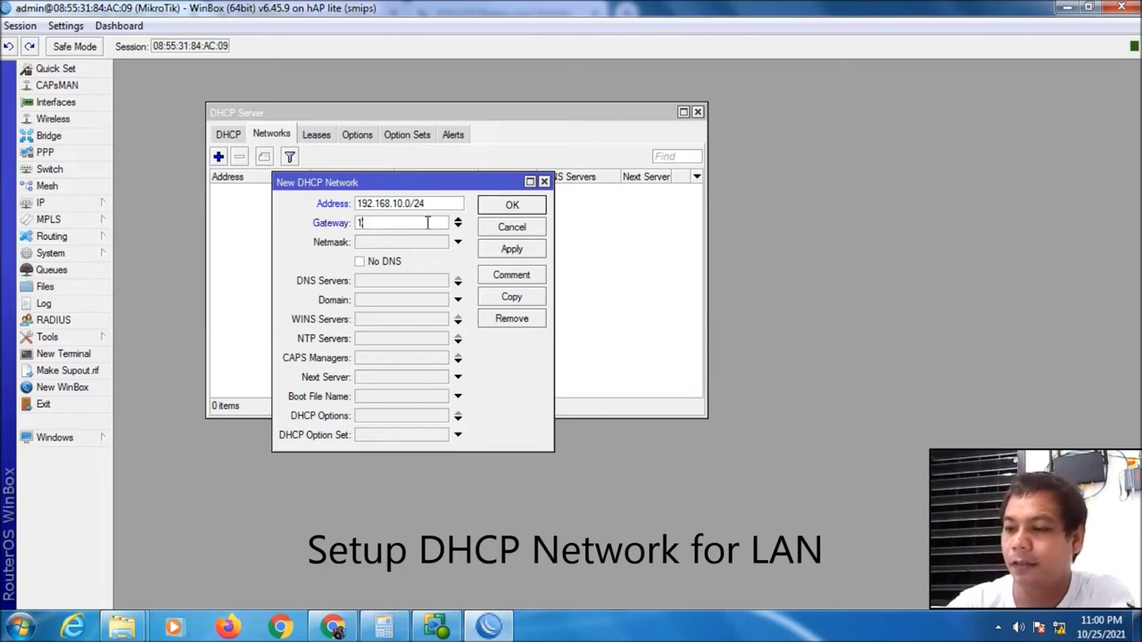
{"action": "type", "text": "92.168.10.1"}
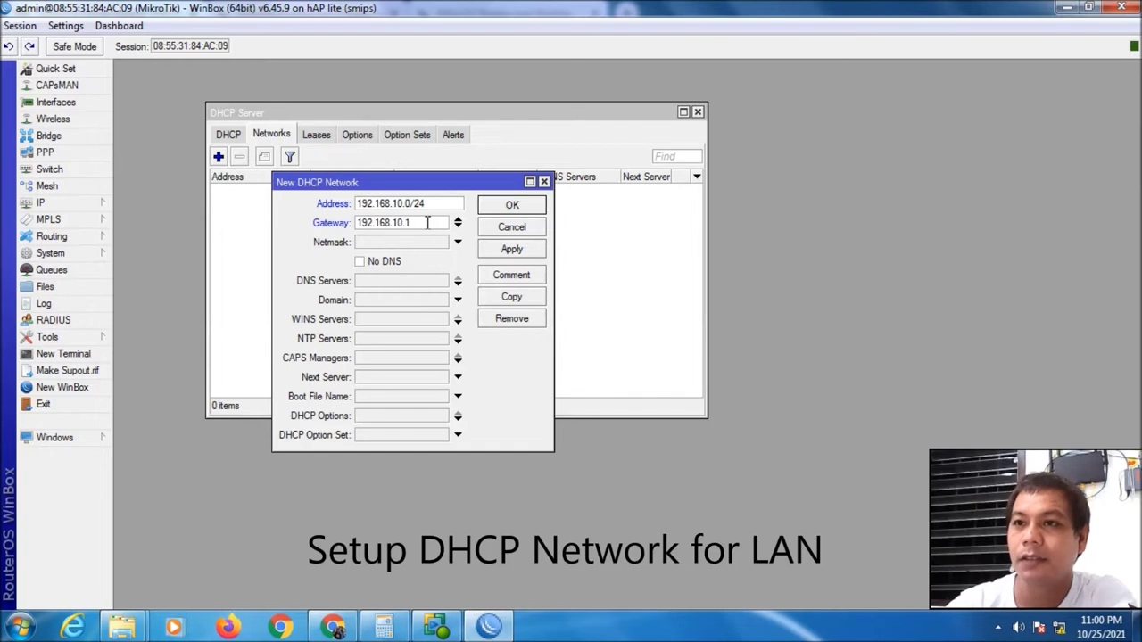
Comment the network 'LAN' and save it
{"action": "mouse_move", "coordinate": [427, 207]}
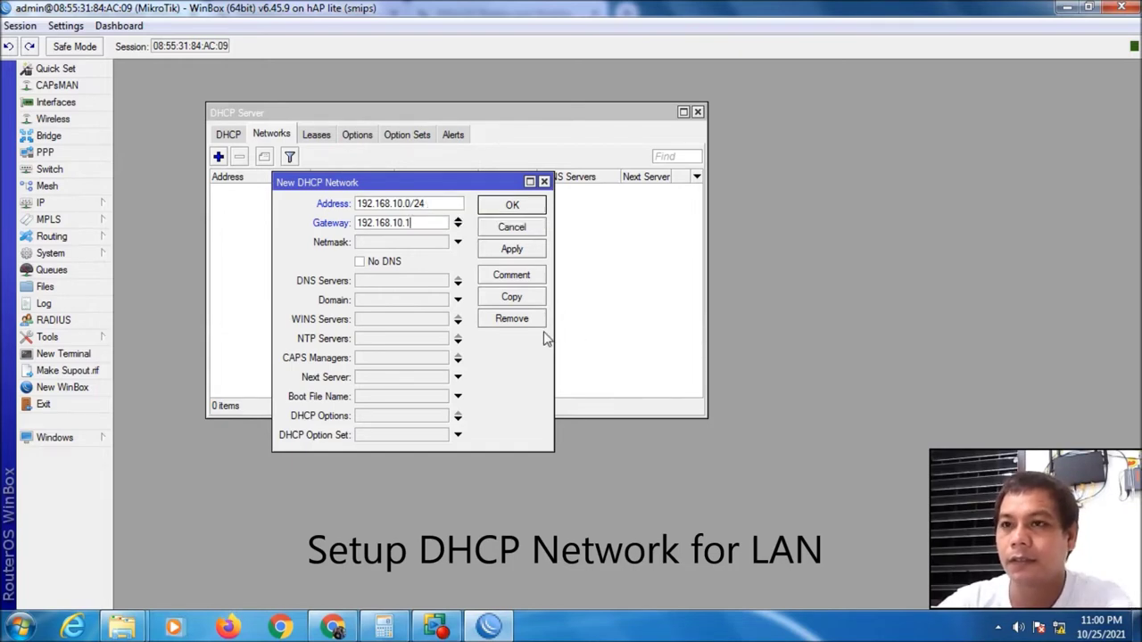
{"action": "key", "text": "shift+Tab"}
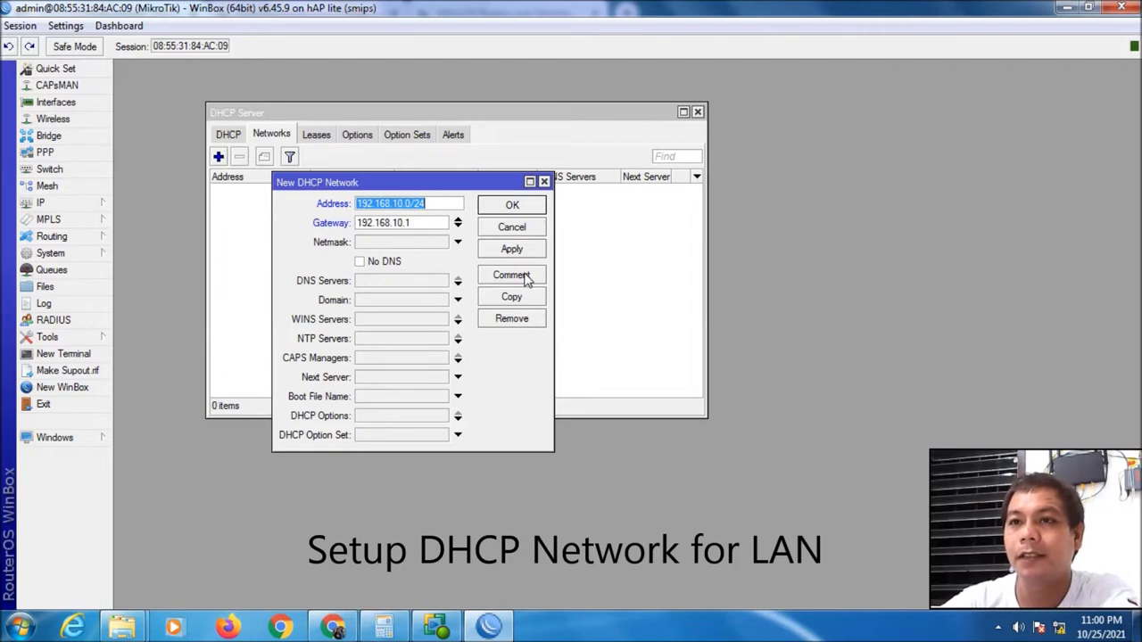
{"action": "left_click", "coordinate": [525, 275]}
{"action": "type", "text": "LAN"}
{"action": "left_click", "coordinate": [483, 239]}
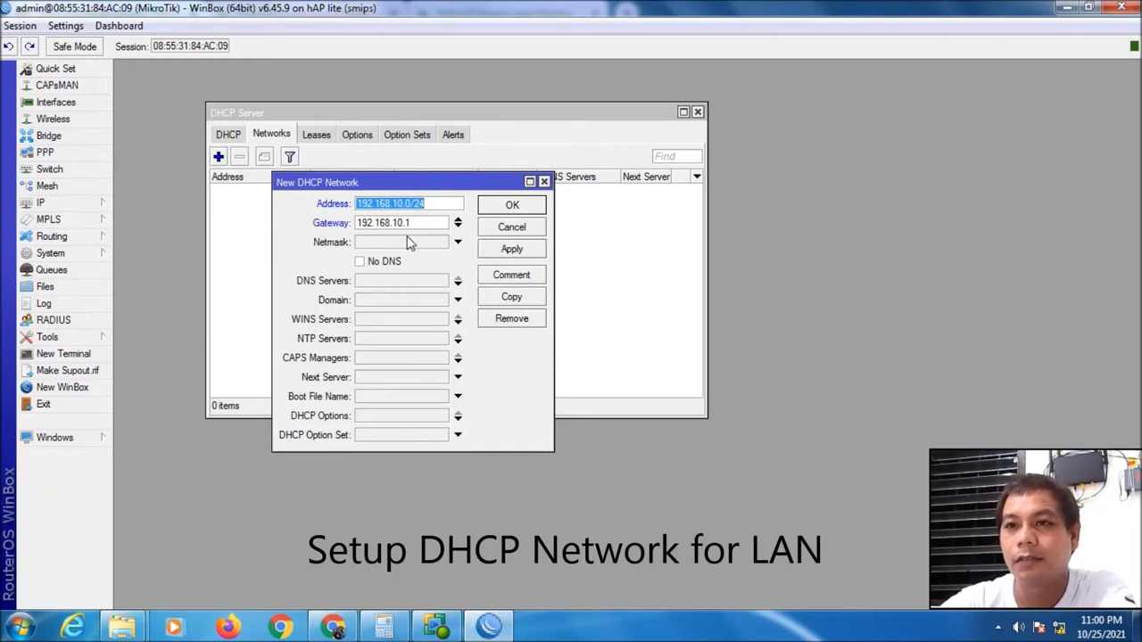
{"action": "left_click", "coordinate": [525, 255]}
{"action": "left_click", "coordinate": [516, 214]}
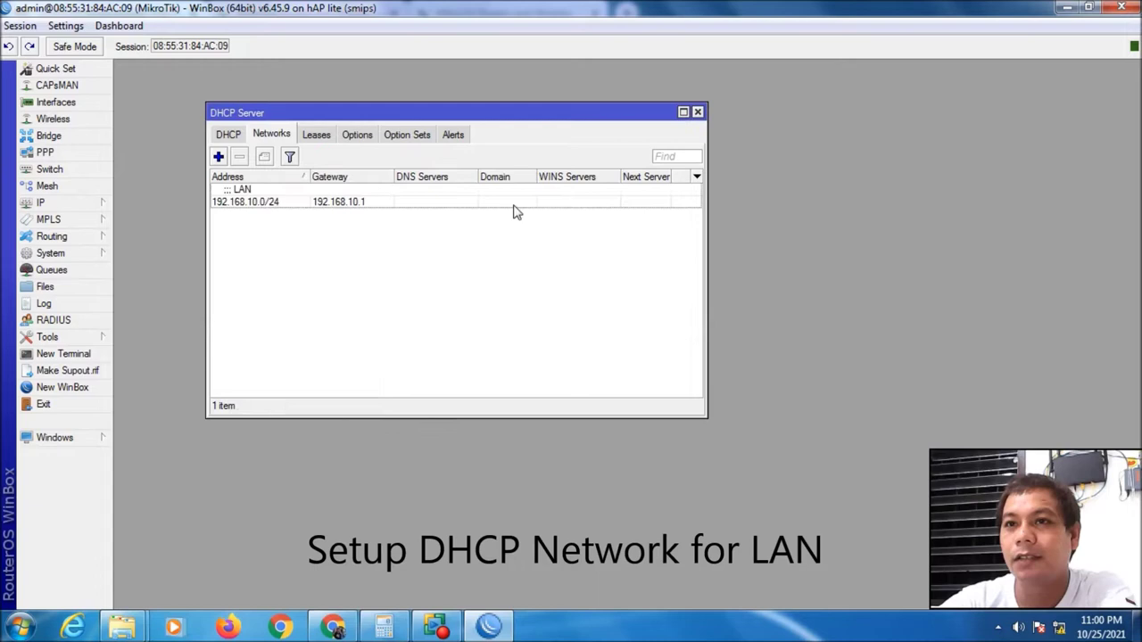
{"action": "left_click", "coordinate": [218, 157]}
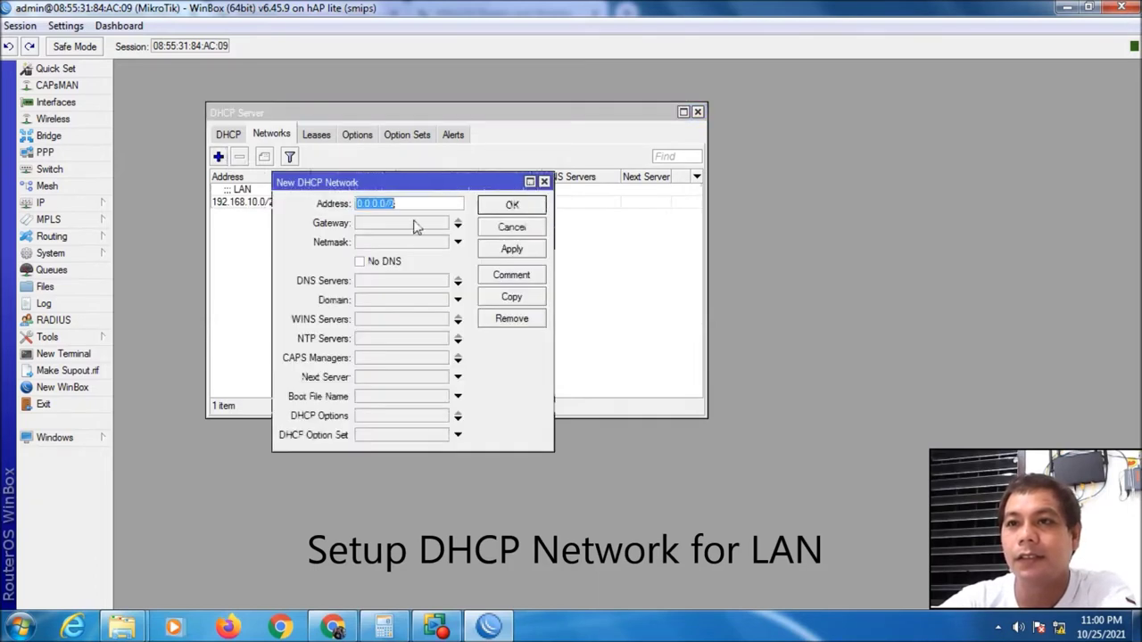
Enter network address 10.0.0.0/24 with gateway 10.0.0.1
{"action": "type", "text": "10"}
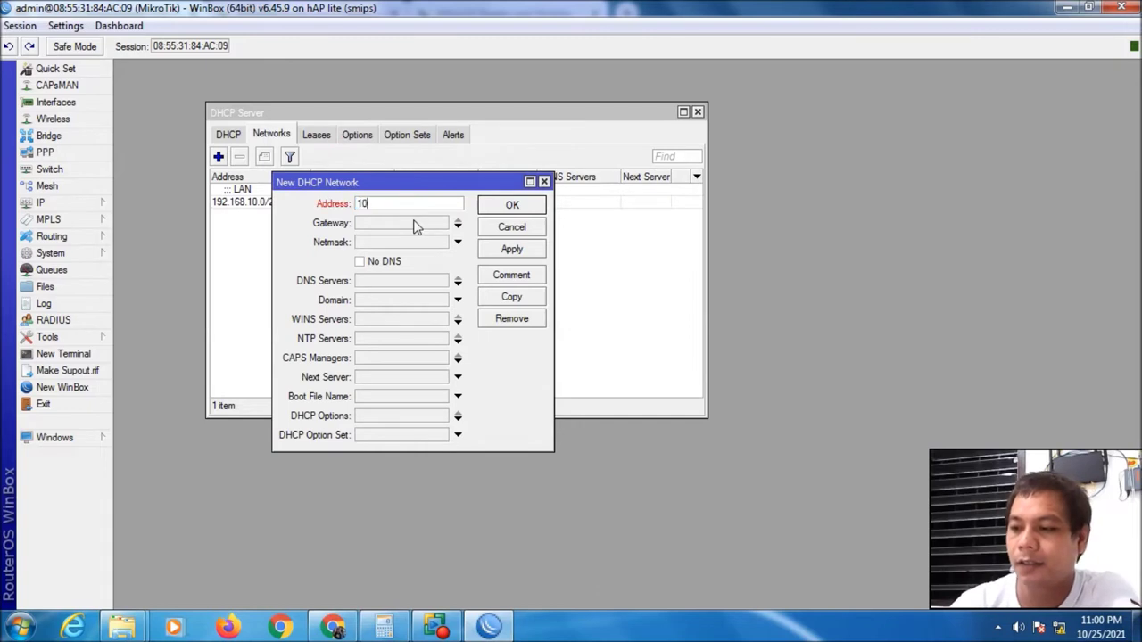
{"action": "type", "text": ".0.0.0"}
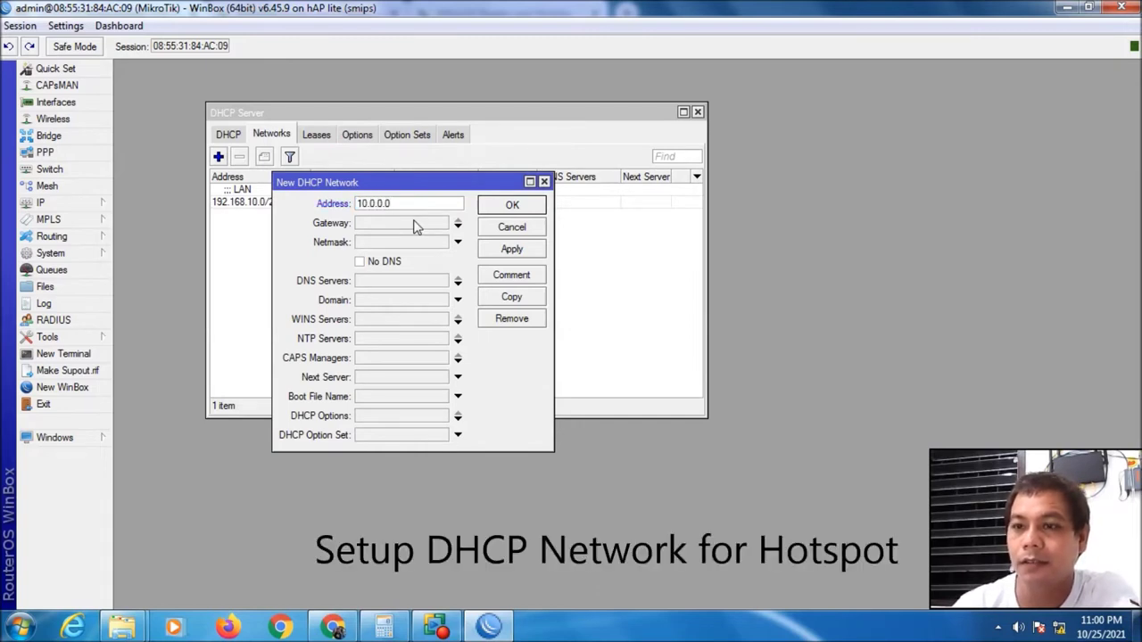
{"action": "type", "text": "/24"}
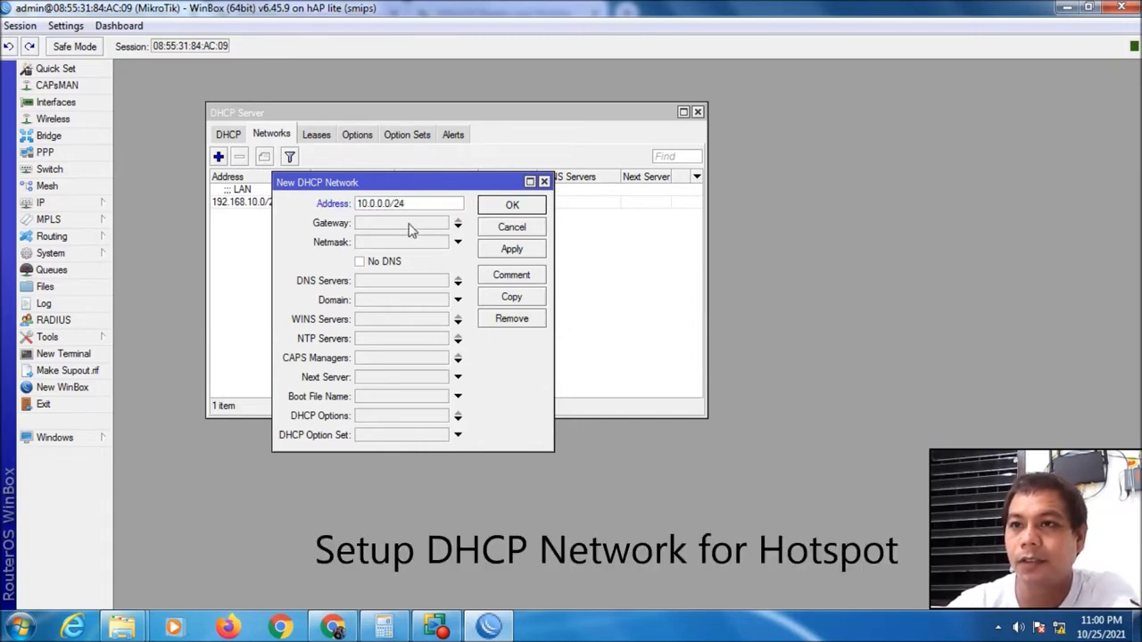
{"action": "left_click_drag", "start_coordinate": [407, 184], "coordinate": [473, 190]}
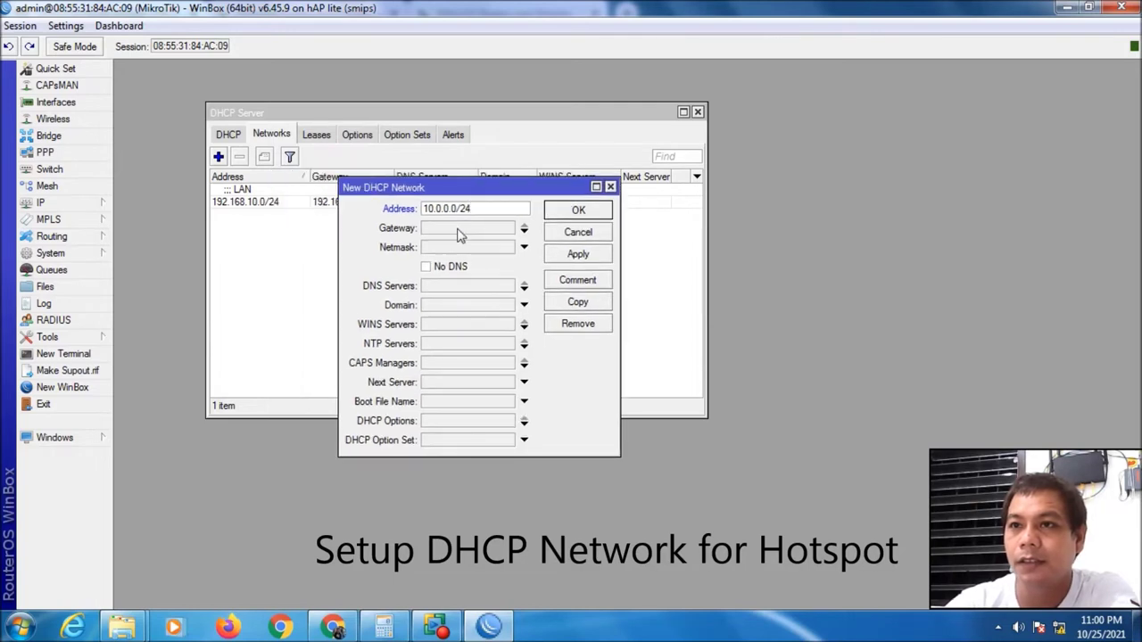
{"action": "left_click", "coordinate": [457, 228]}
{"action": "type", "text": "10"}
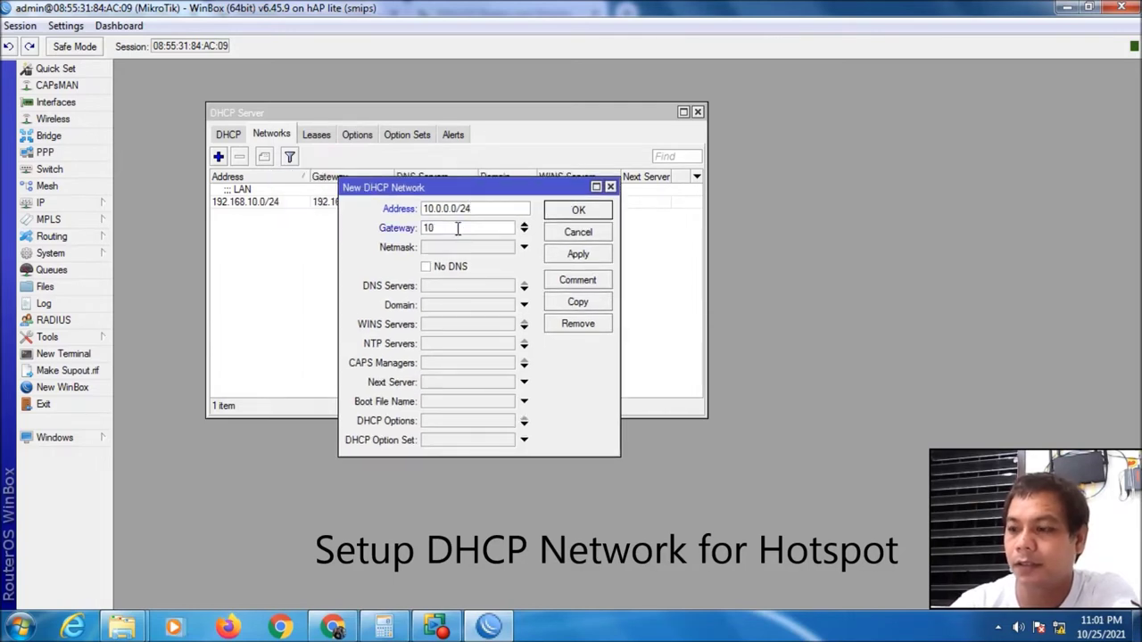
{"action": "type", "text": ".0.0.1"}
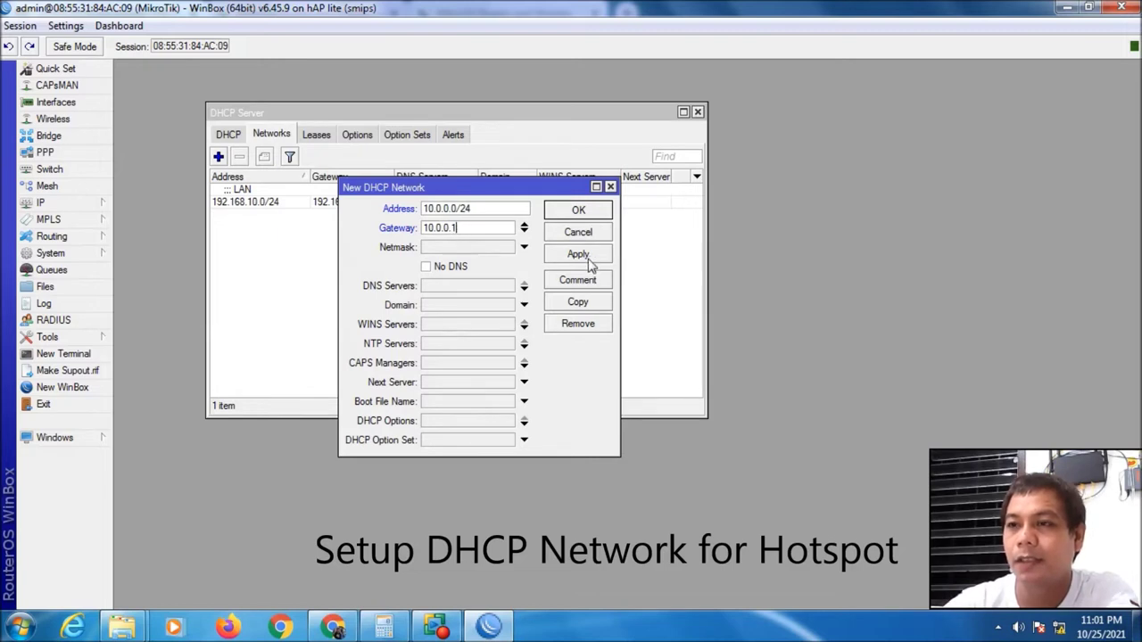
Comment the network 'Hotspot', save it, and close the DHCP Server window
{"action": "left_click", "coordinate": [585, 284]}
{"action": "type", "text": "Hotspot"}
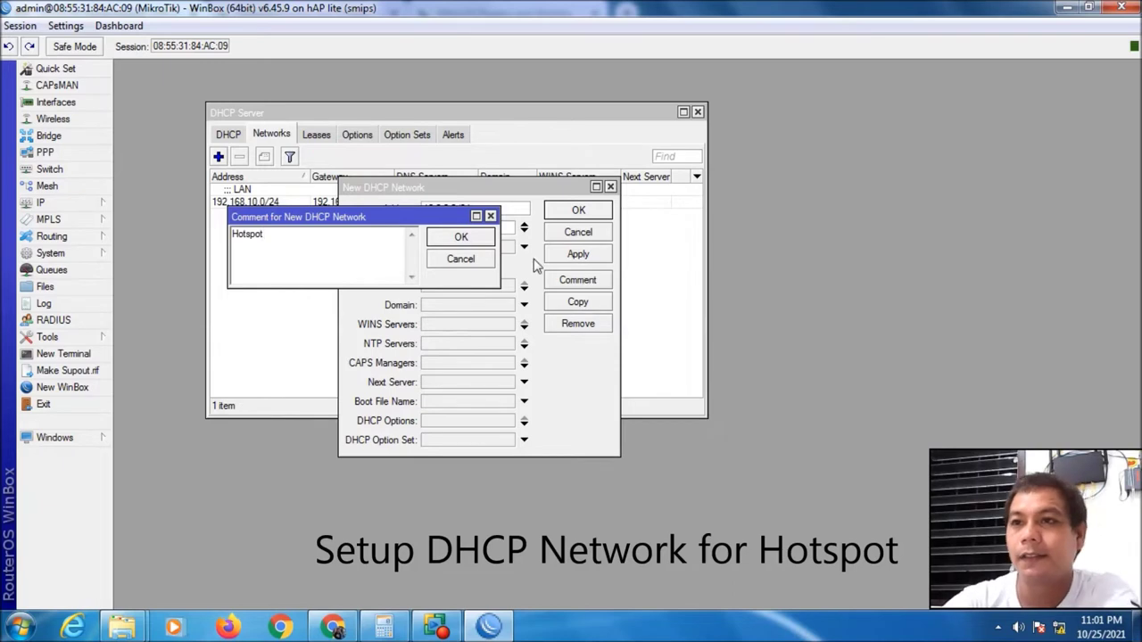
{"action": "left_click", "coordinate": [462, 239]}
{"action": "left_click", "coordinate": [580, 257]}
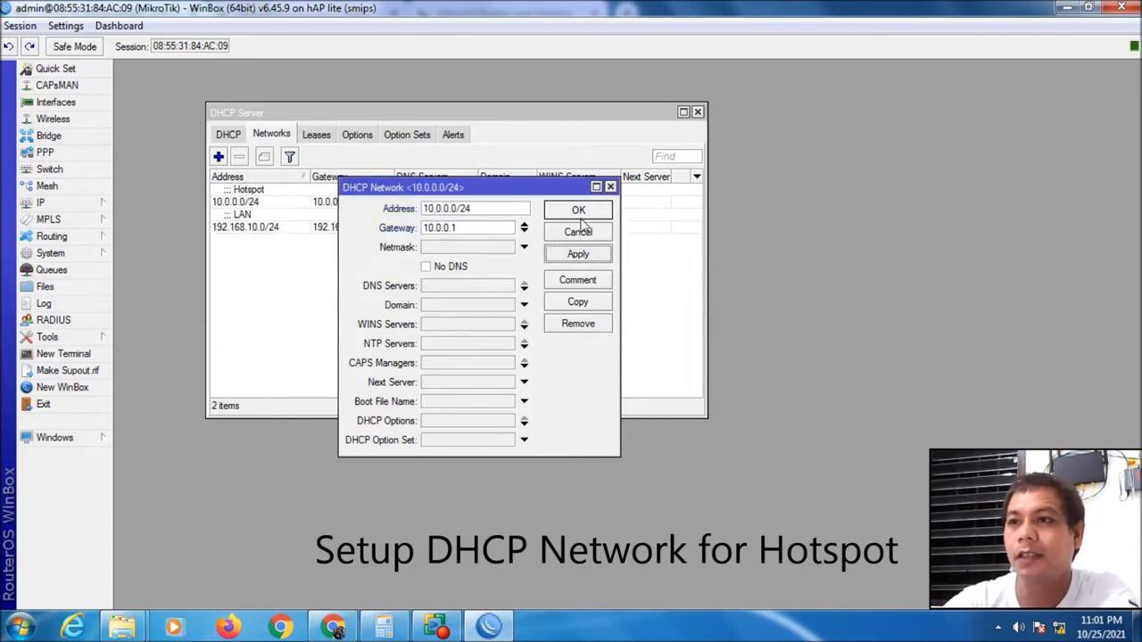
{"action": "left_click", "coordinate": [580, 212]}
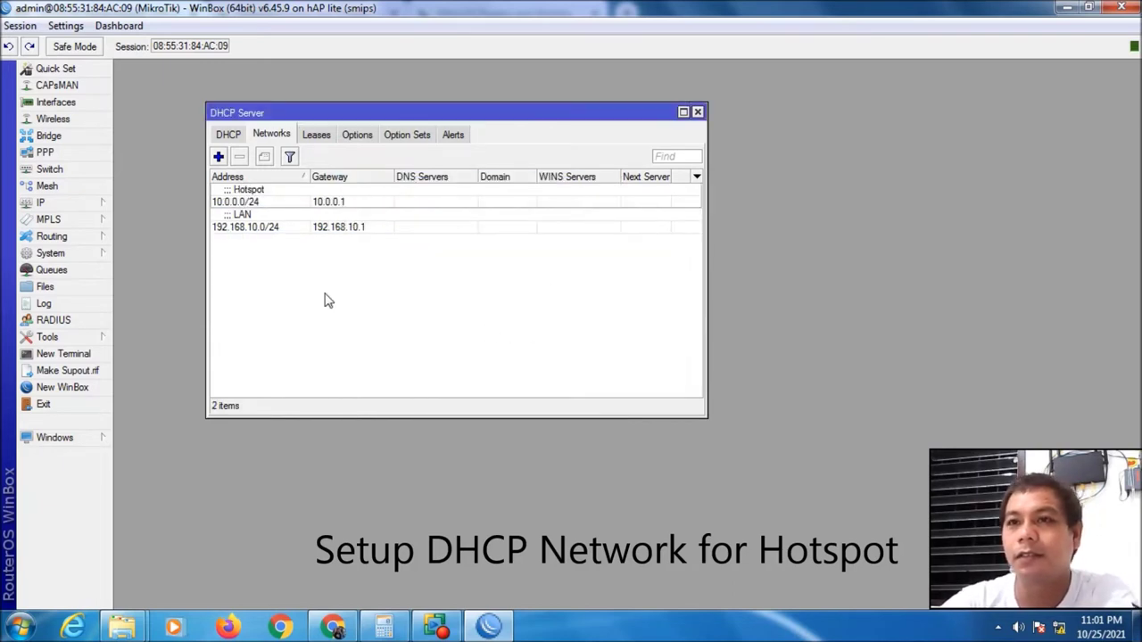
{"action": "left_click", "coordinate": [226, 134]}
{"action": "left_click", "coordinate": [268, 136]}
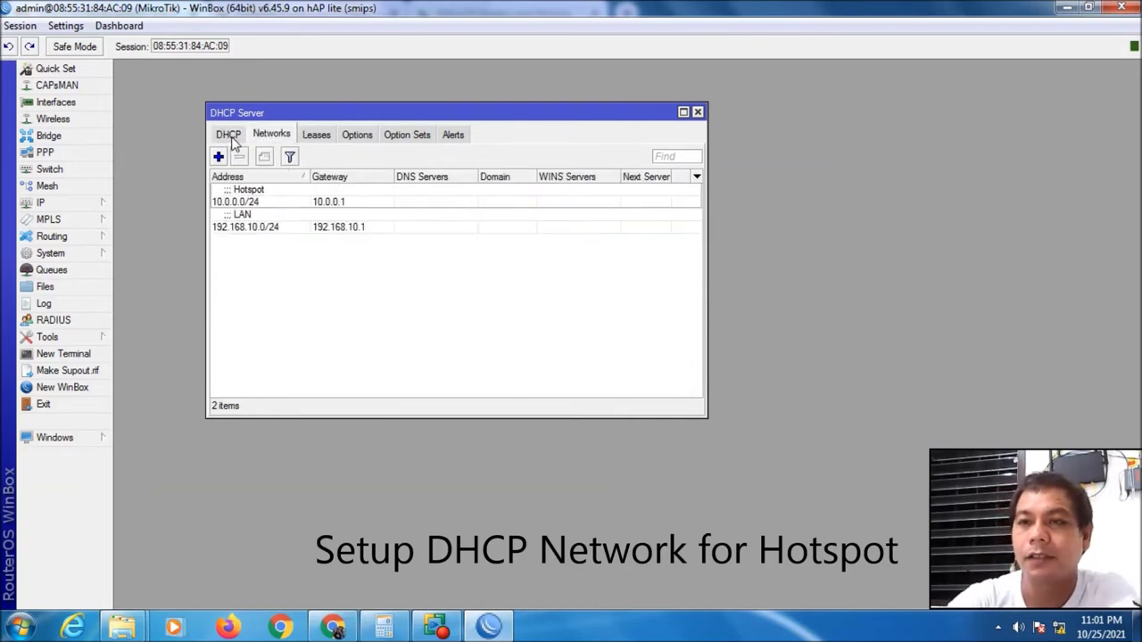
{"action": "left_click_drag", "start_coordinate": [268, 113], "coordinate": [223, 115]}
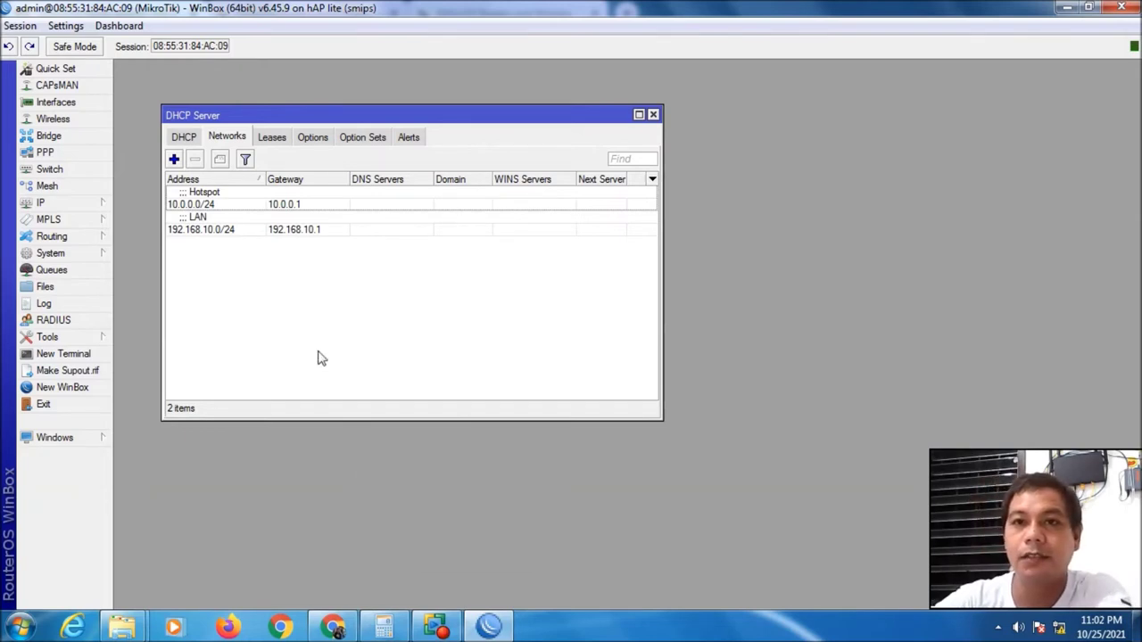
{"action": "left_click", "coordinate": [653, 115]}
Add a new DHCP client on interface ether1-ISP
{"action": "left_click", "coordinate": [58, 206]}
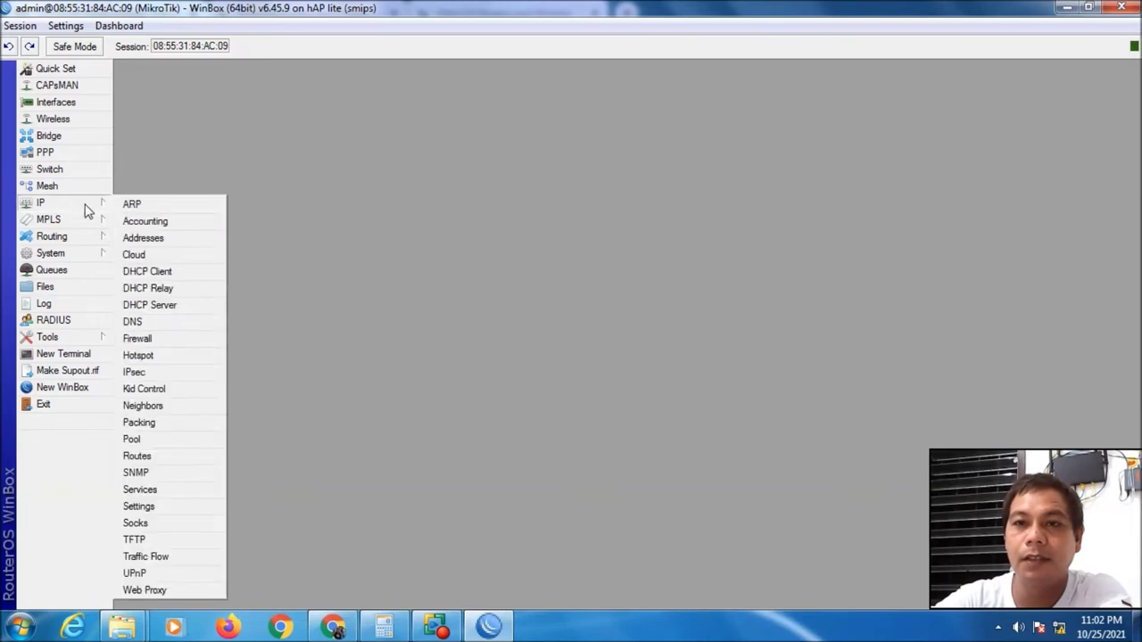
{"action": "left_click", "coordinate": [182, 273]}
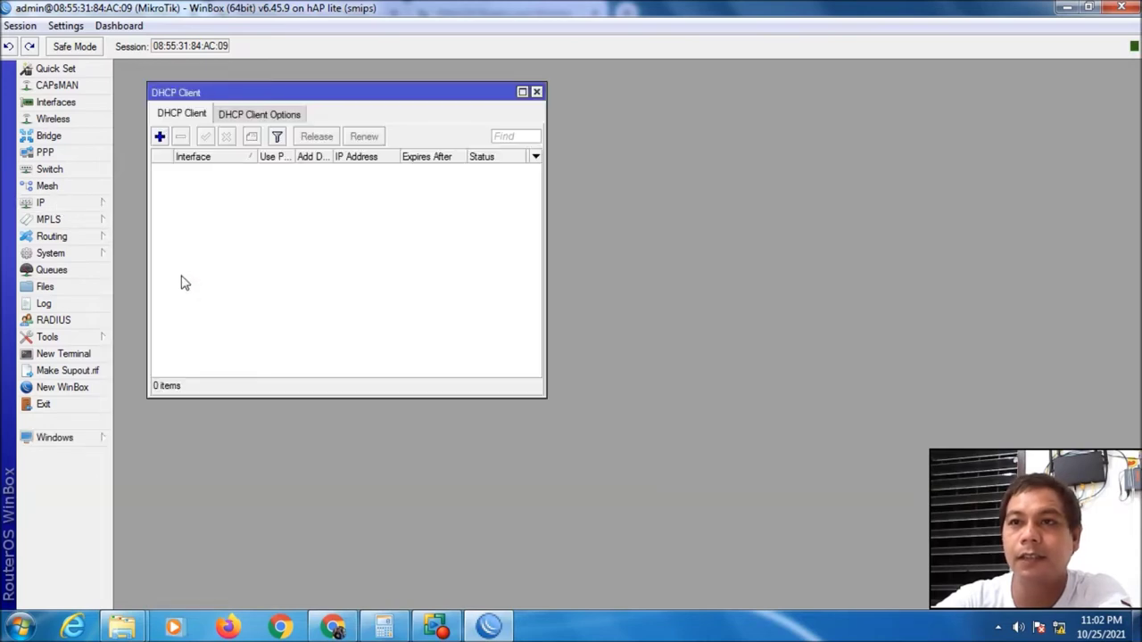
{"action": "left_click", "coordinate": [160, 137]}
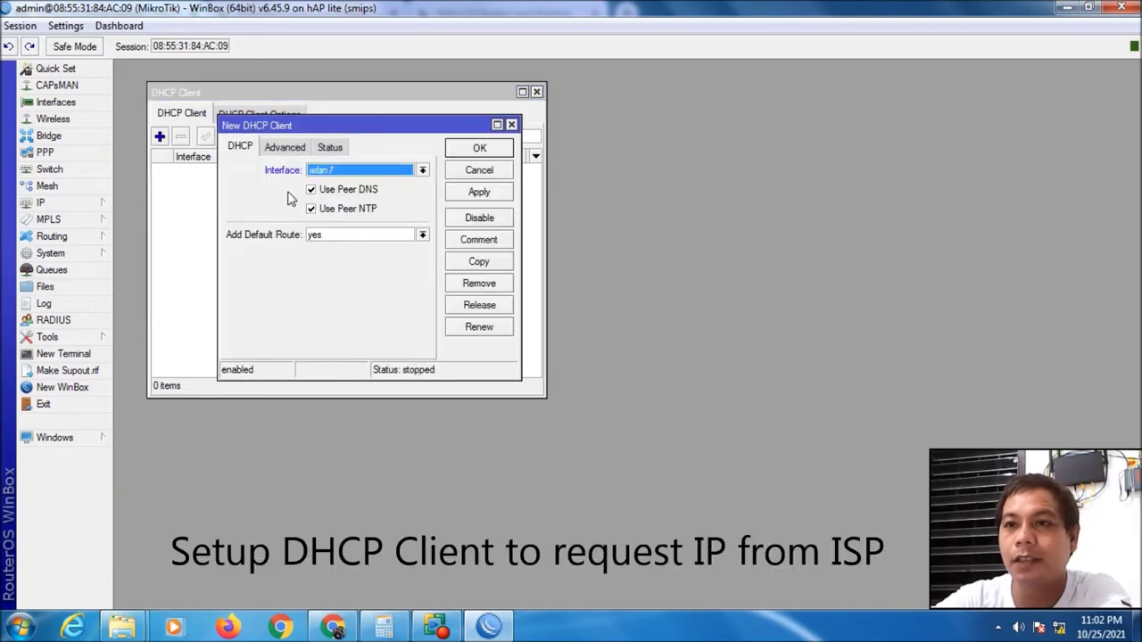
{"action": "left_click", "coordinate": [422, 169]}
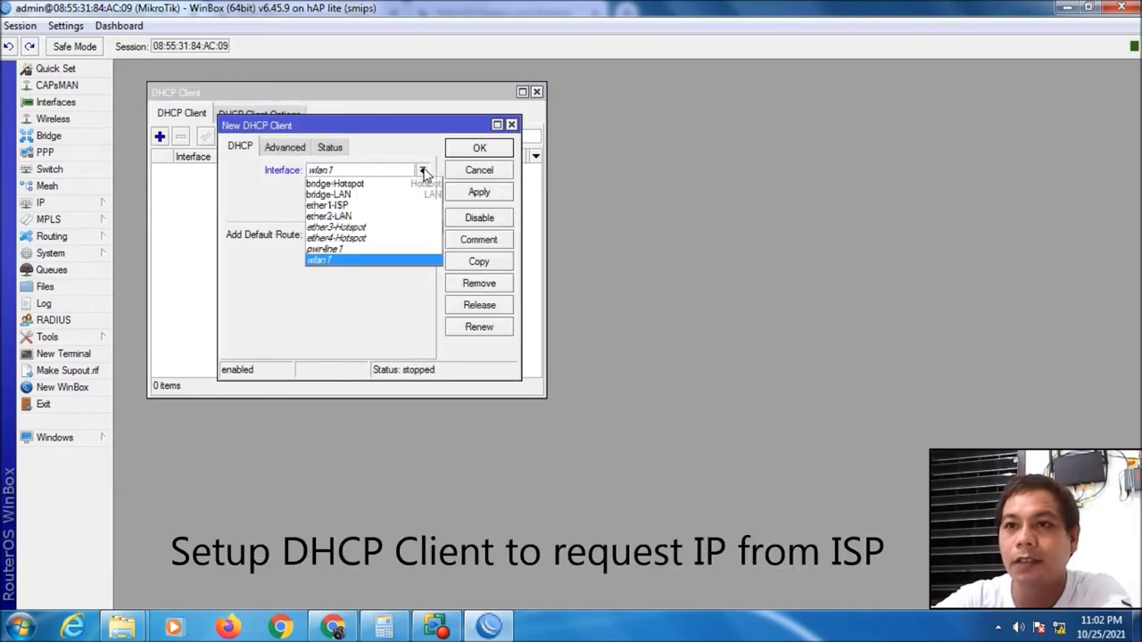
{"action": "left_click", "coordinate": [368, 206]}
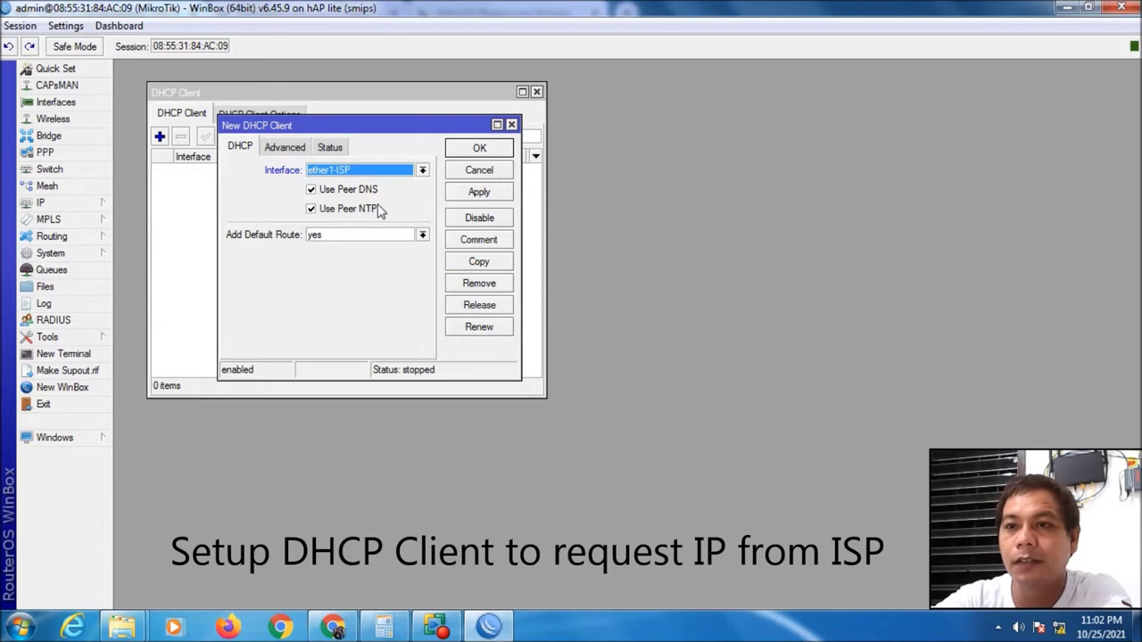
{"action": "left_click", "coordinate": [299, 148]}
{"action": "left_click", "coordinate": [332, 148]}
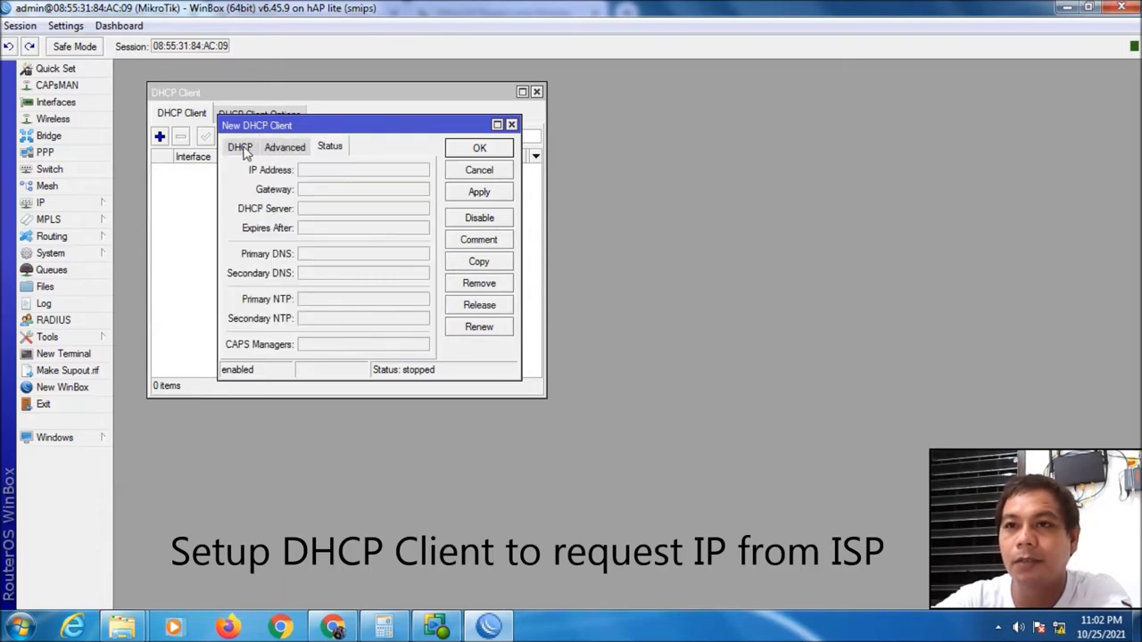
{"action": "left_click", "coordinate": [240, 148]}
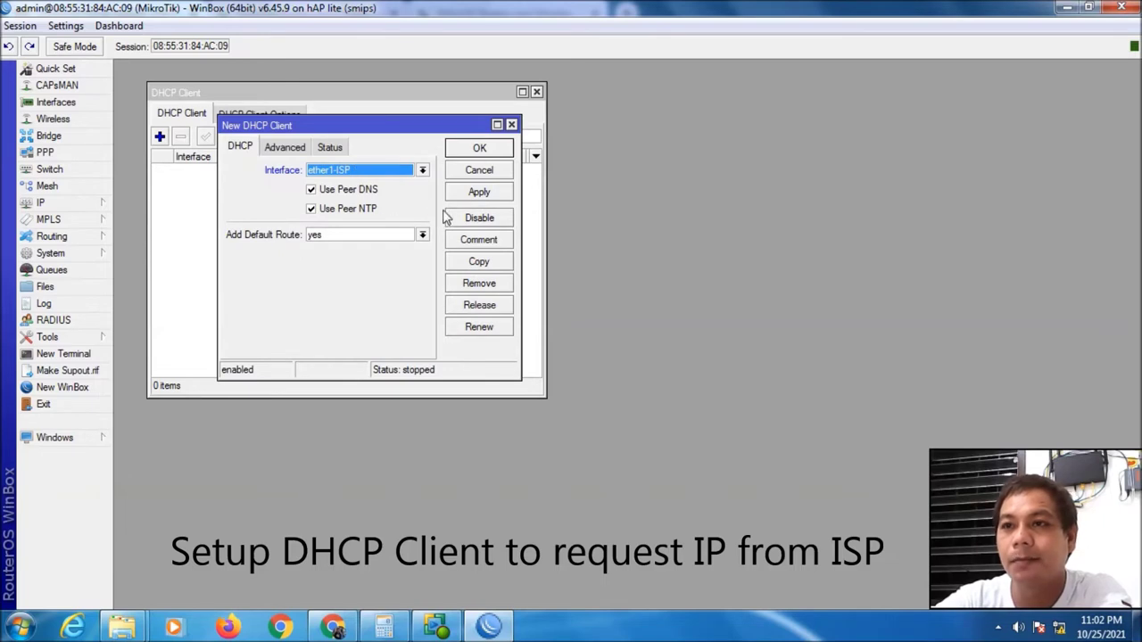
Comment the client 'ISP' and save it
{"action": "left_click", "coordinate": [480, 241]}
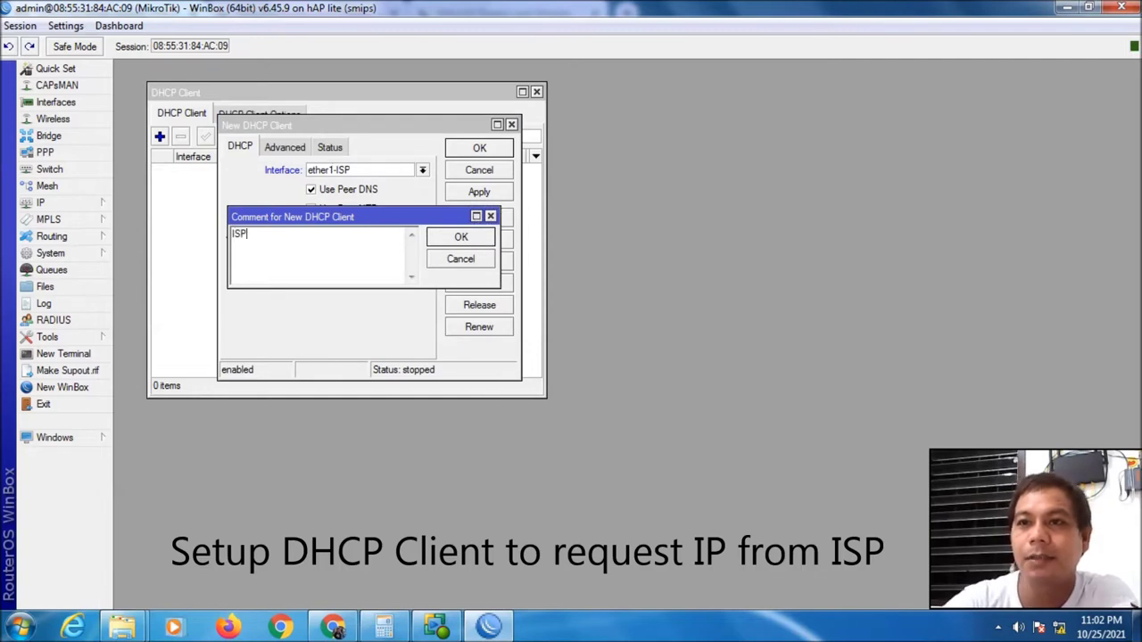
{"action": "left_click", "coordinate": [462, 238]}
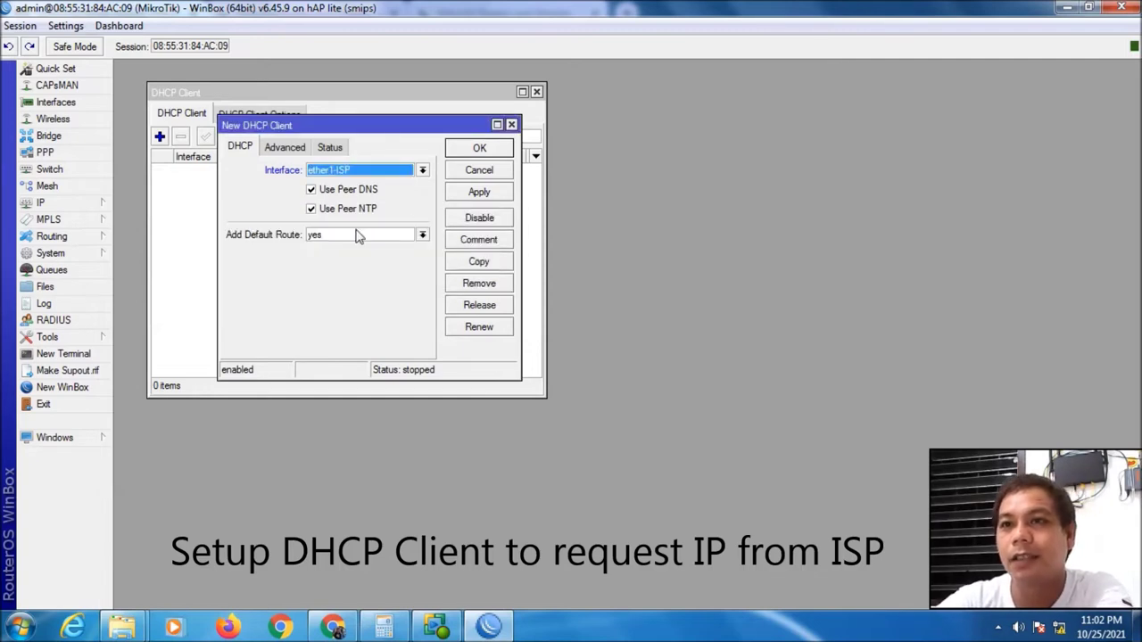
{"action": "left_click", "coordinate": [481, 193]}
{"action": "left_click", "coordinate": [481, 150]}
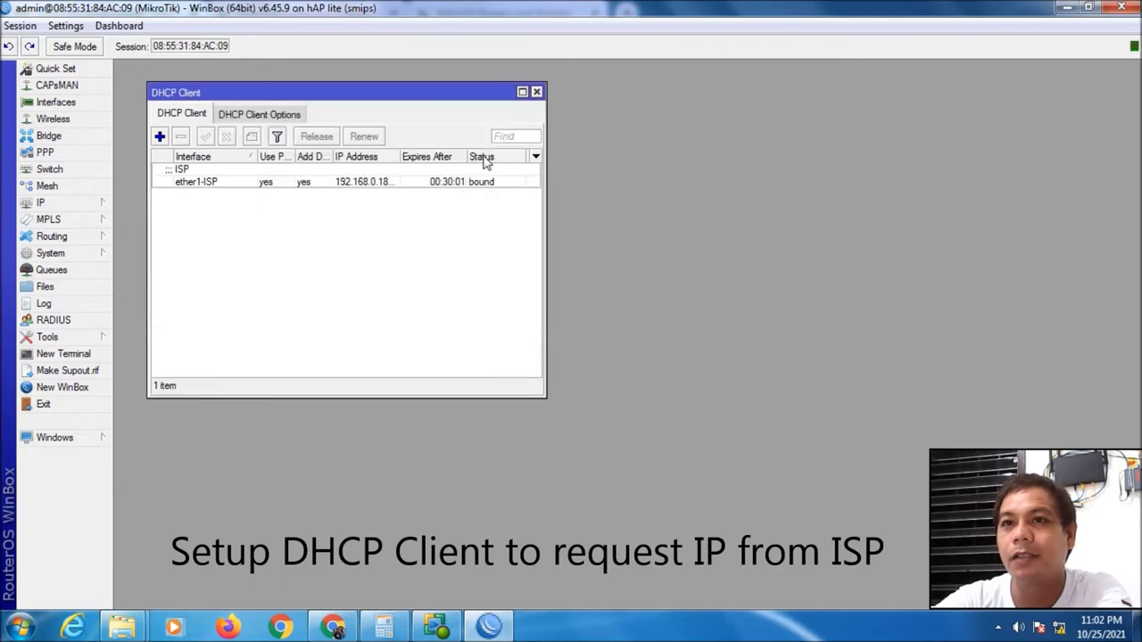
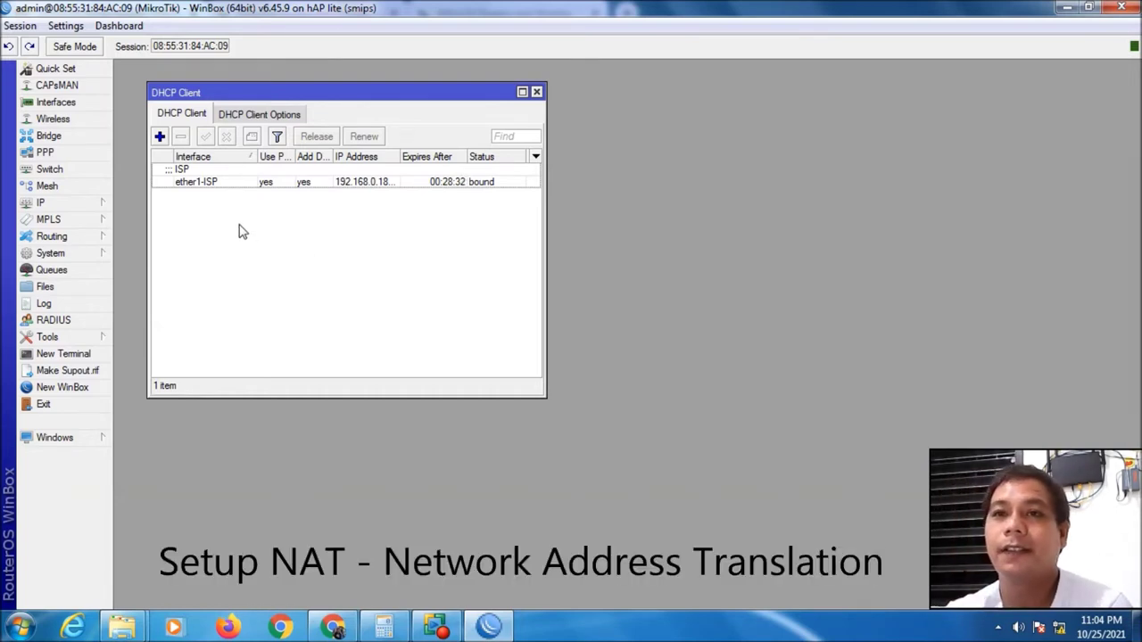
Create a new srcnat rule in Firewall NAT with out-interface ether1-ISP
{"action": "left_click", "coordinate": [72, 209]}
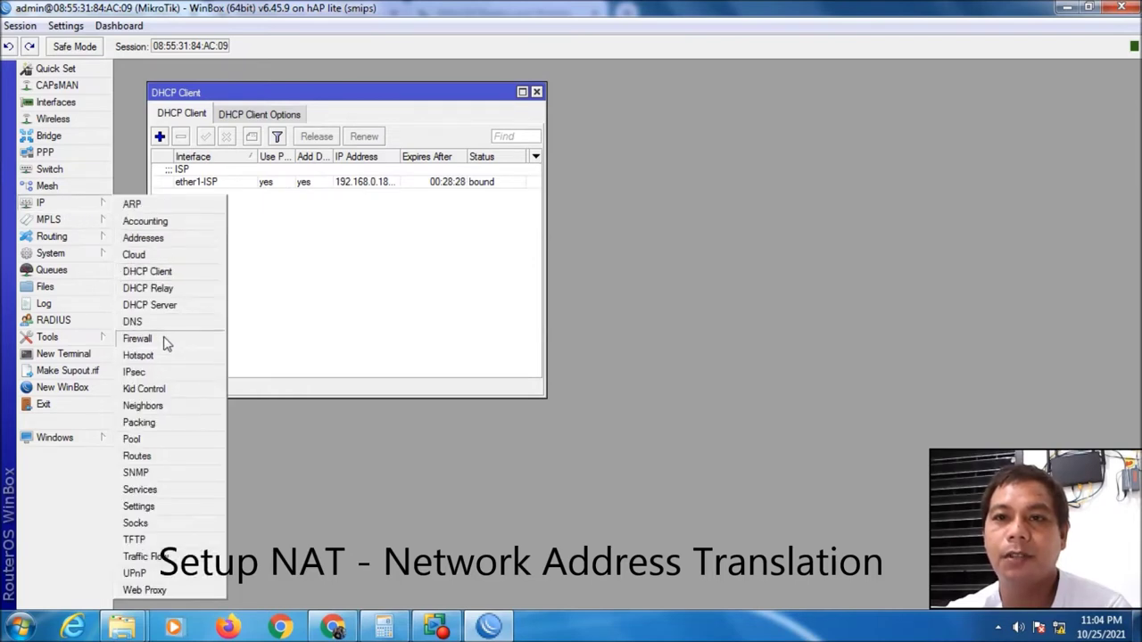
{"action": "left_click", "coordinate": [163, 339]}
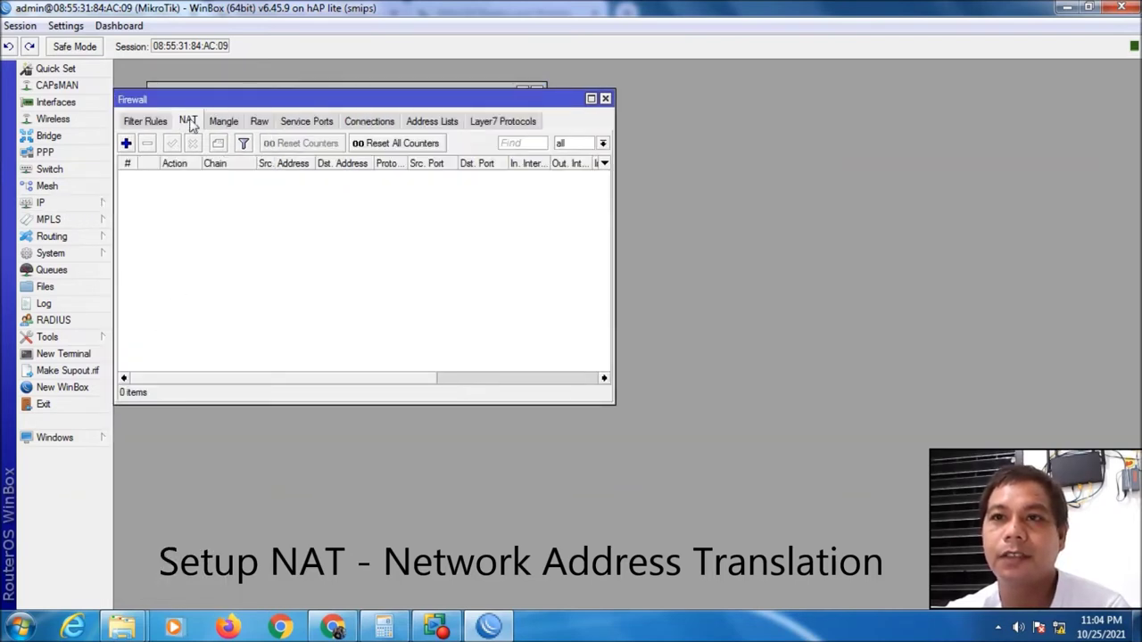
{"action": "left_click", "coordinate": [126, 144]}
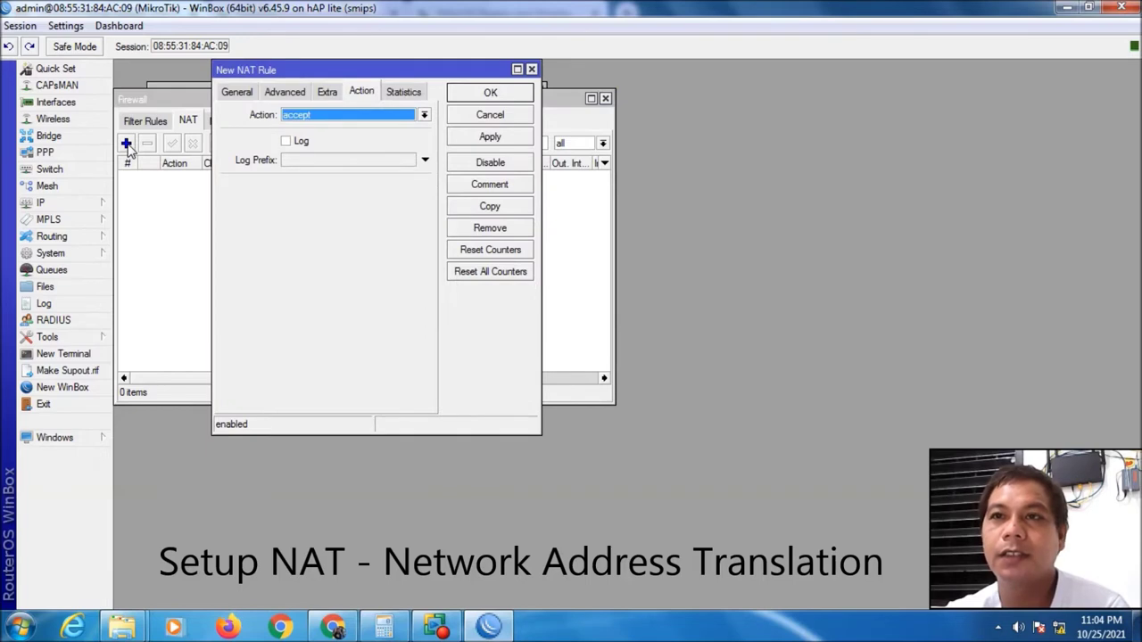
{"action": "left_click", "coordinate": [338, 121]}
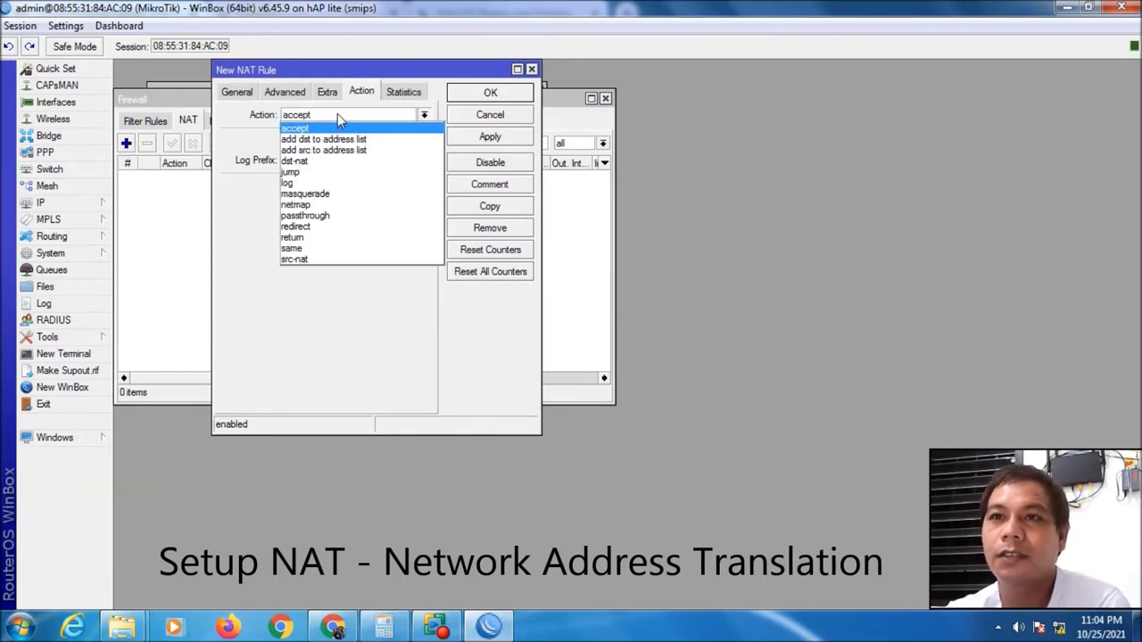
{"action": "left_click", "coordinate": [337, 115]}
{"action": "left_click", "coordinate": [237, 91]}
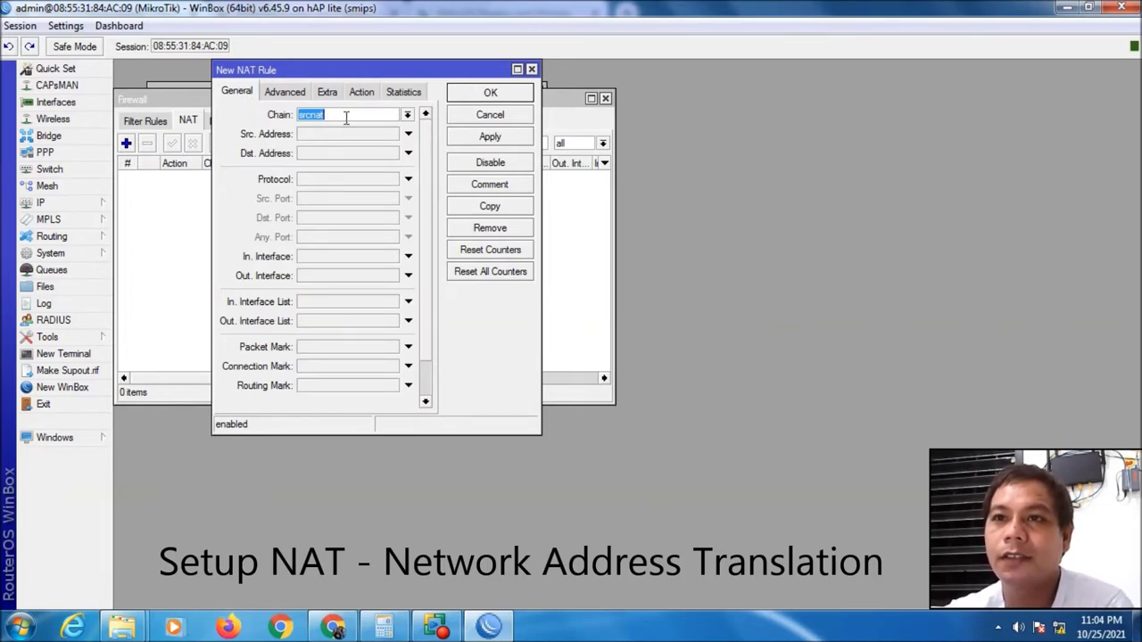
{"action": "left_click", "coordinate": [352, 278]}
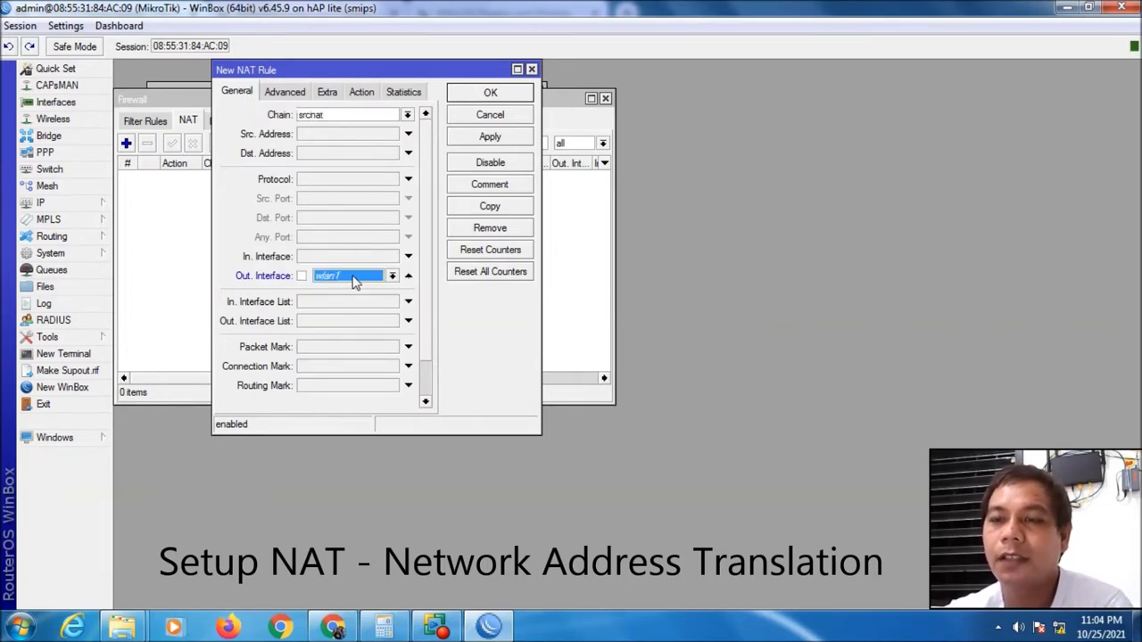
{"action": "left_click", "coordinate": [392, 276]}
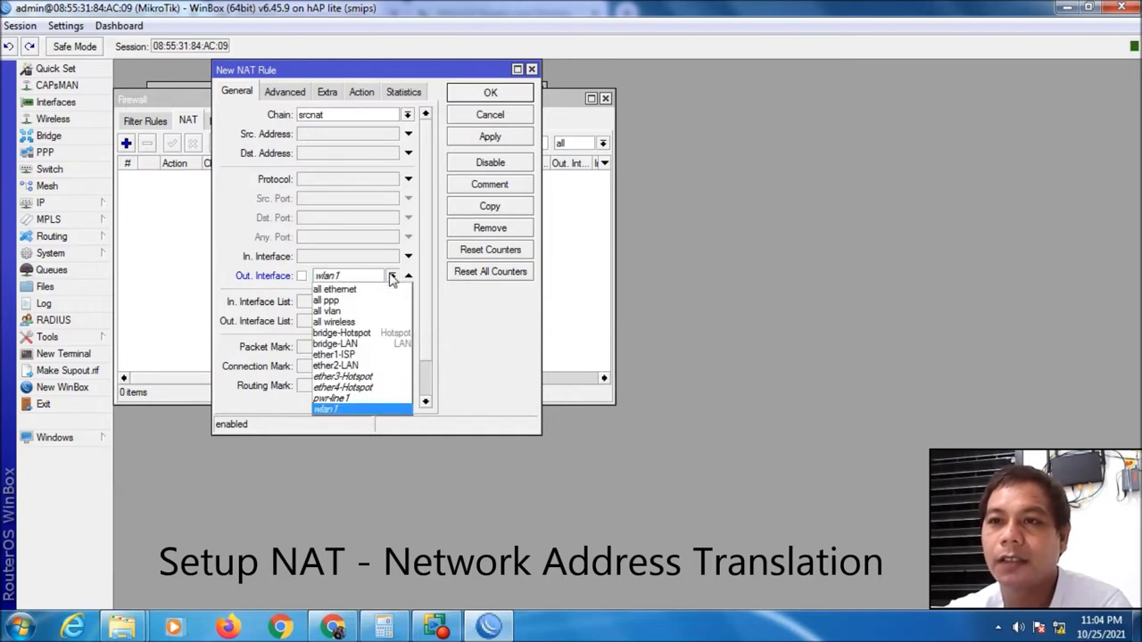
{"action": "left_click", "coordinate": [372, 355]}
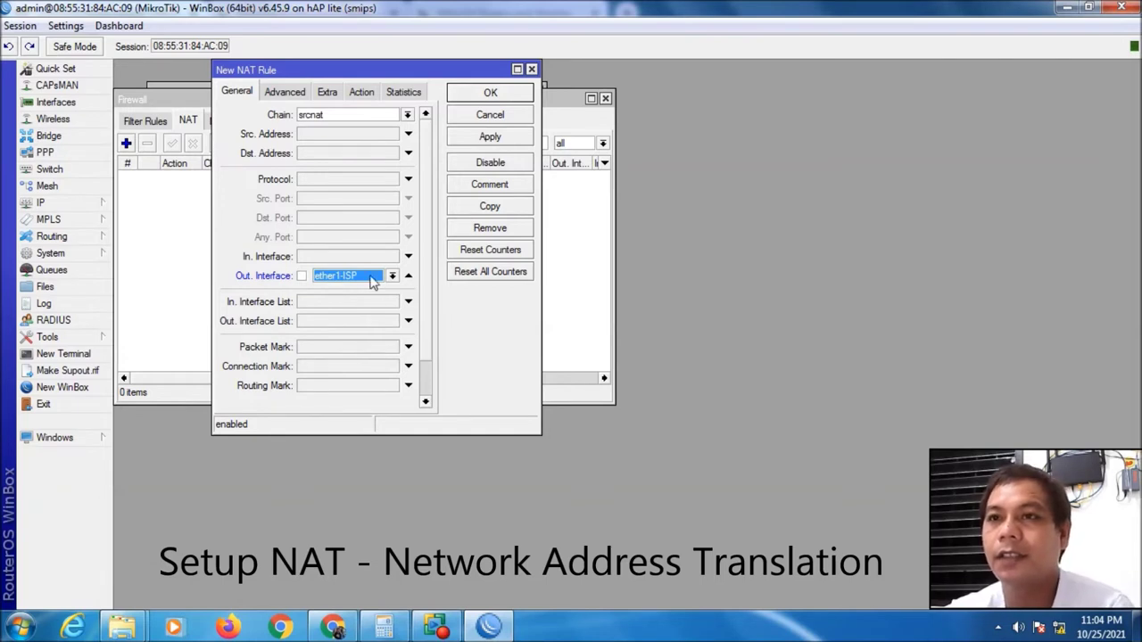
Set the NAT rule's action to masquerade, then apply and save it
{"action": "left_click", "coordinate": [360, 94]}
{"action": "left_click", "coordinate": [353, 119]}
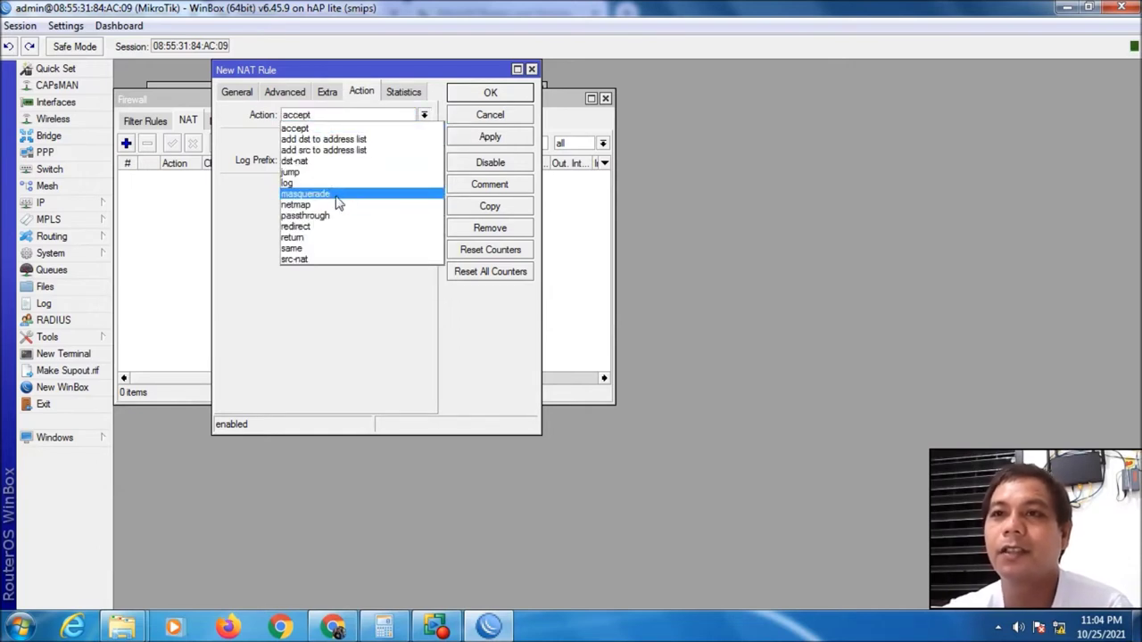
{"action": "left_click", "coordinate": [337, 199]}
{"action": "left_click", "coordinate": [487, 137]}
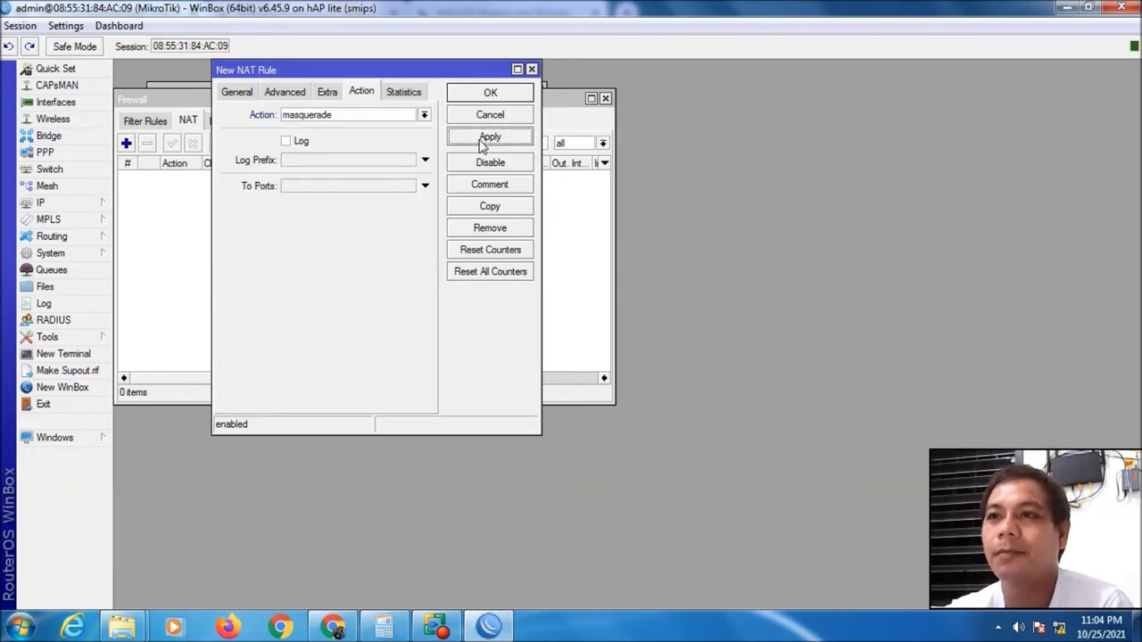
{"action": "left_click", "coordinate": [489, 95]}
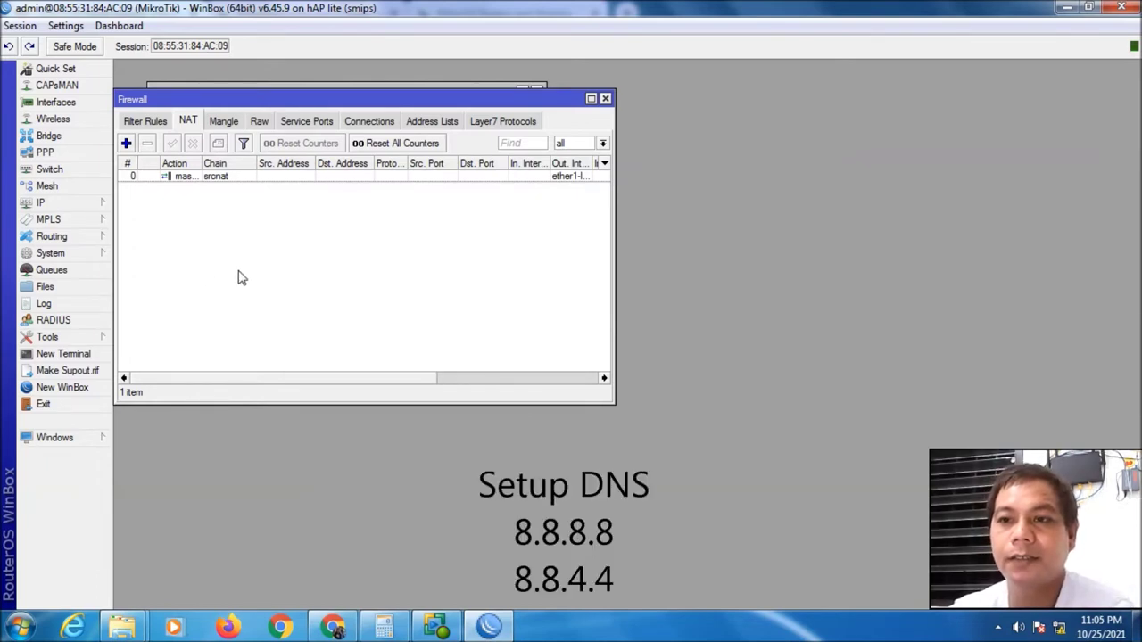
Enter DNS servers 8.8.8.8 and 8.8.4.4 and allow remote requests
{"action": "left_click", "coordinate": [77, 210]}
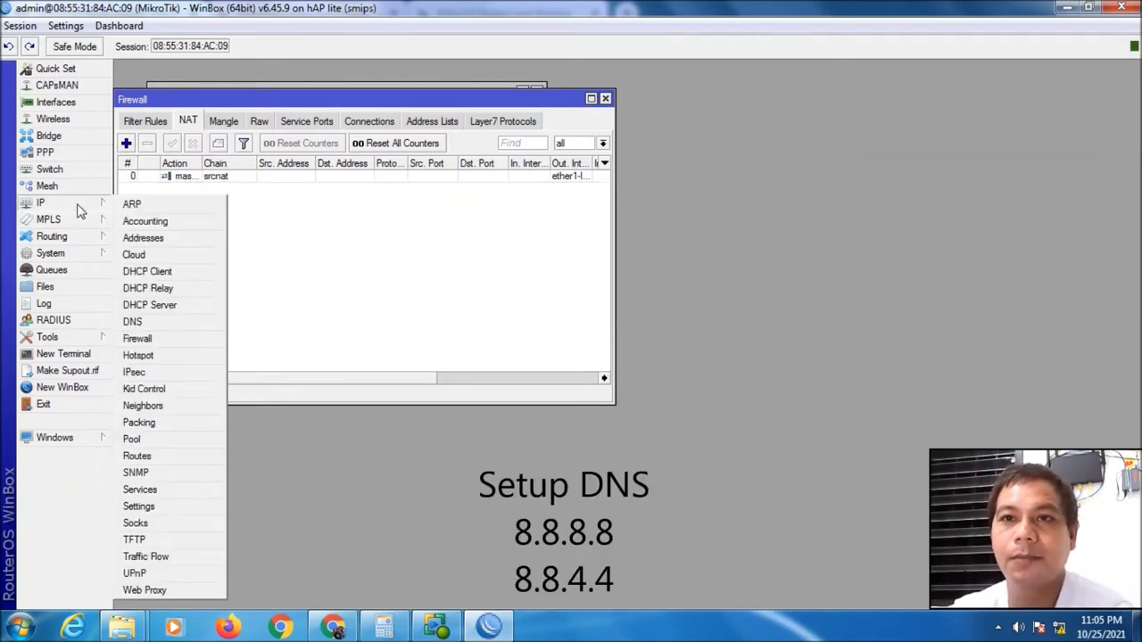
{"action": "left_click", "coordinate": [133, 322]}
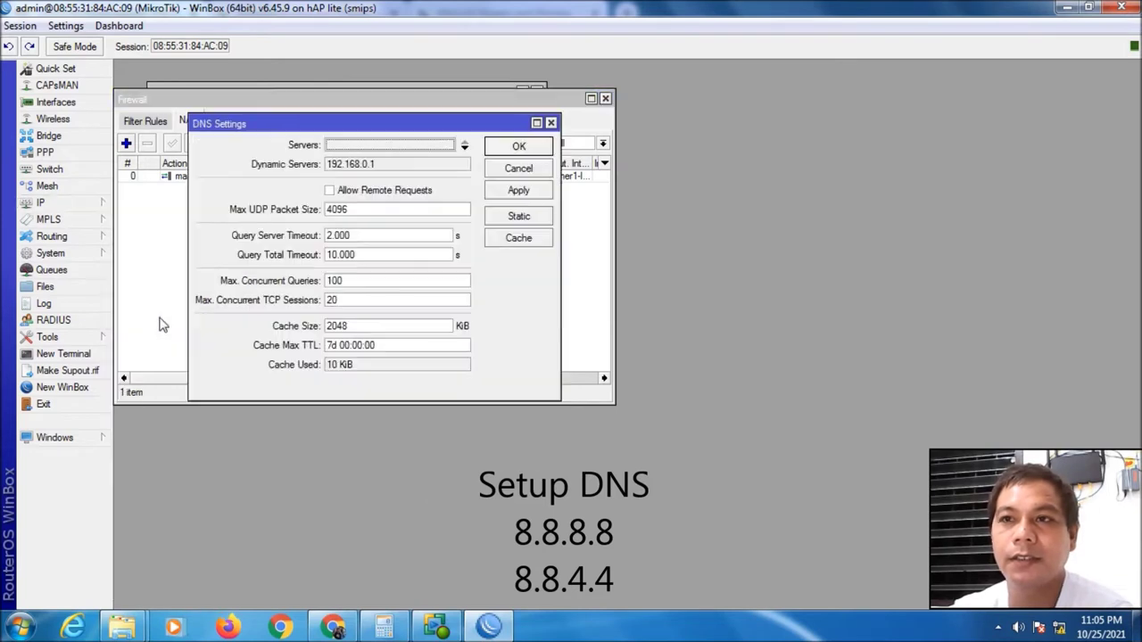
{"action": "left_click", "coordinate": [400, 145]}
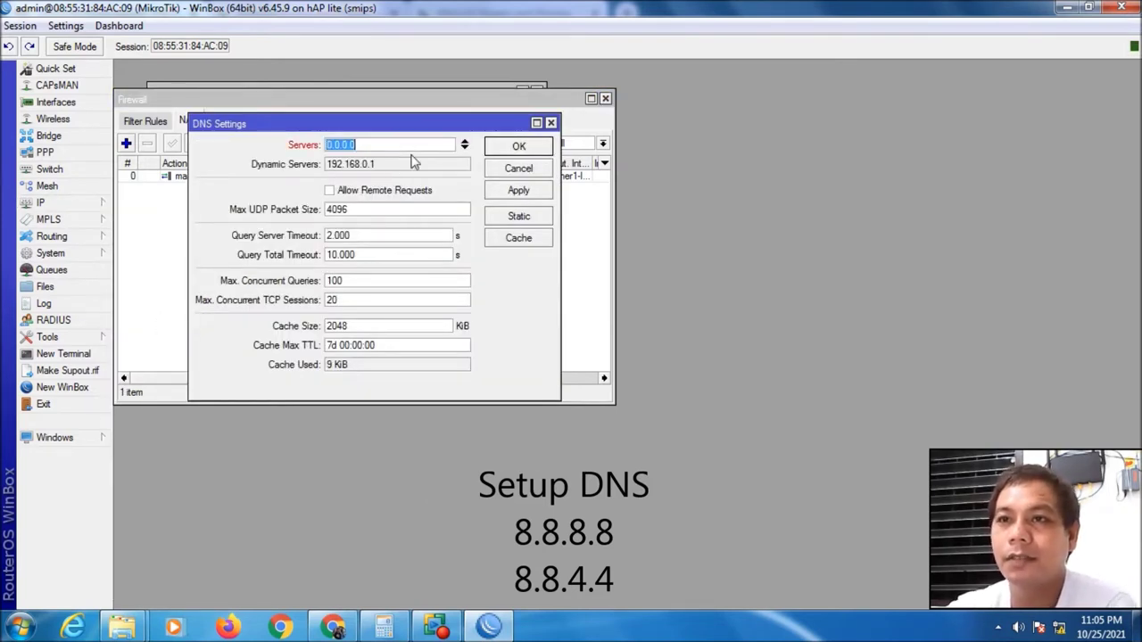
{"action": "type", "text": "8.8.8.8"}
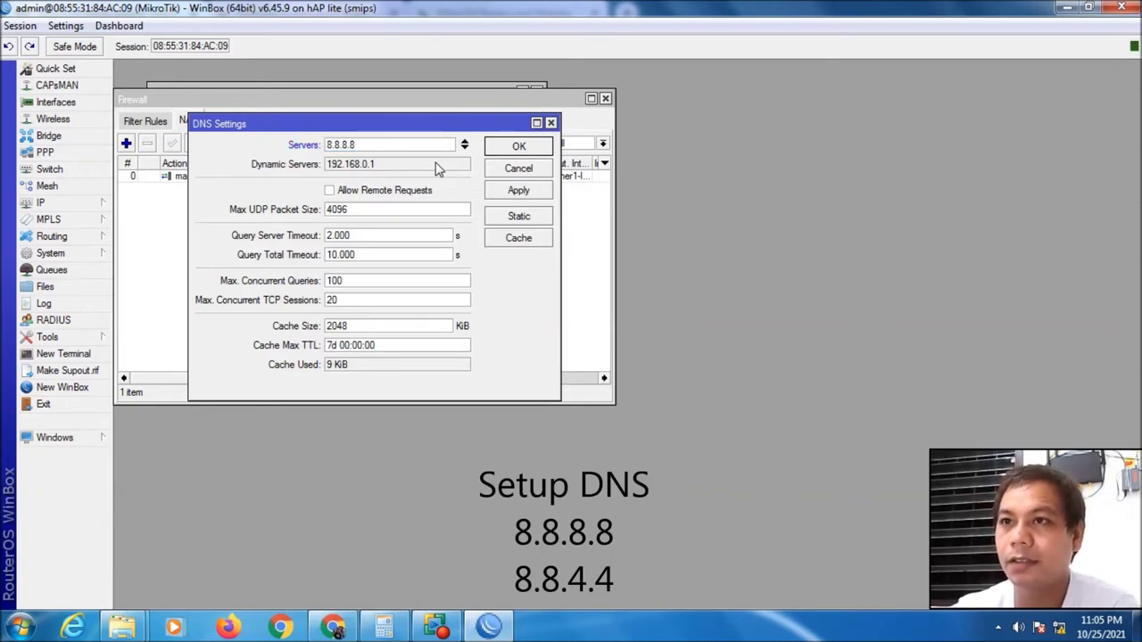
{"action": "left_click", "coordinate": [464, 148]}
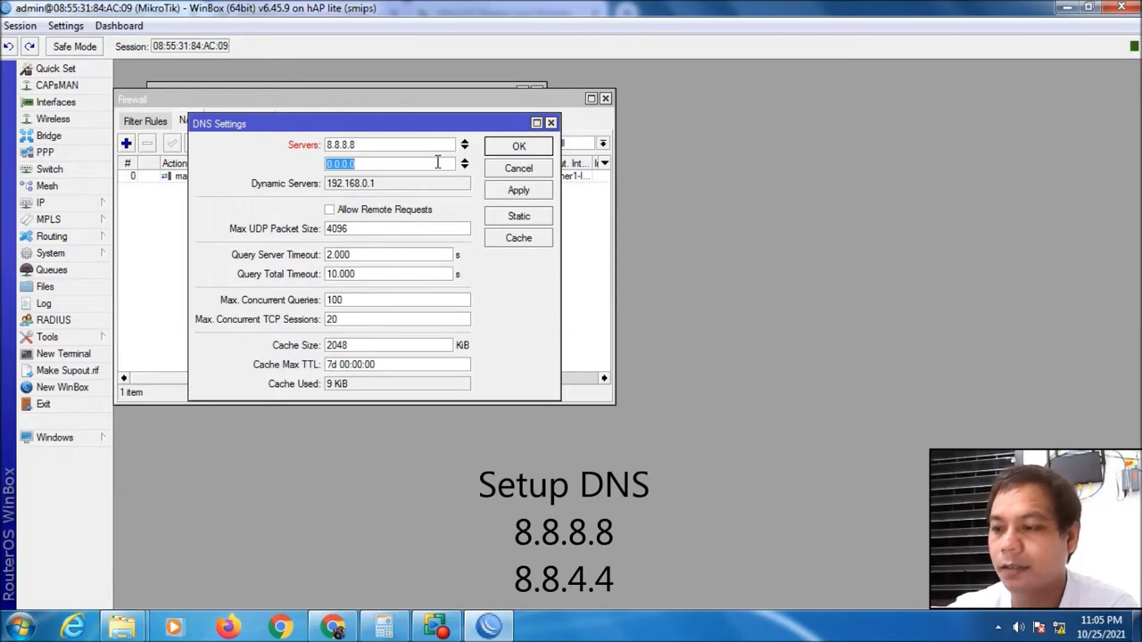
{"action": "type", "text": "8.8."}
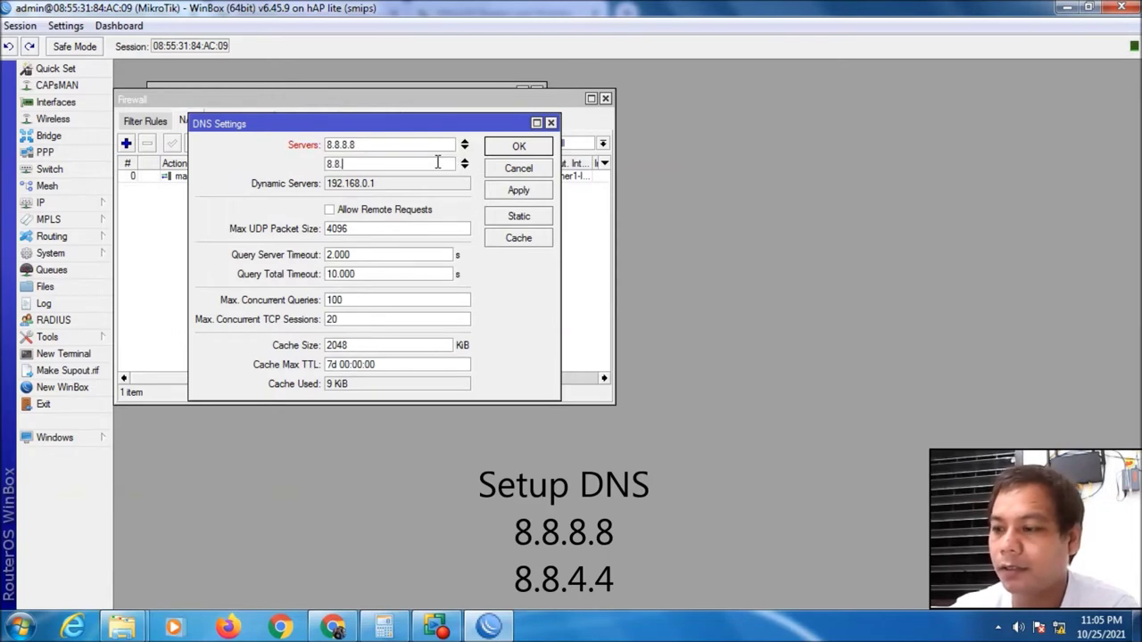
{"action": "type", "text": "4.4"}
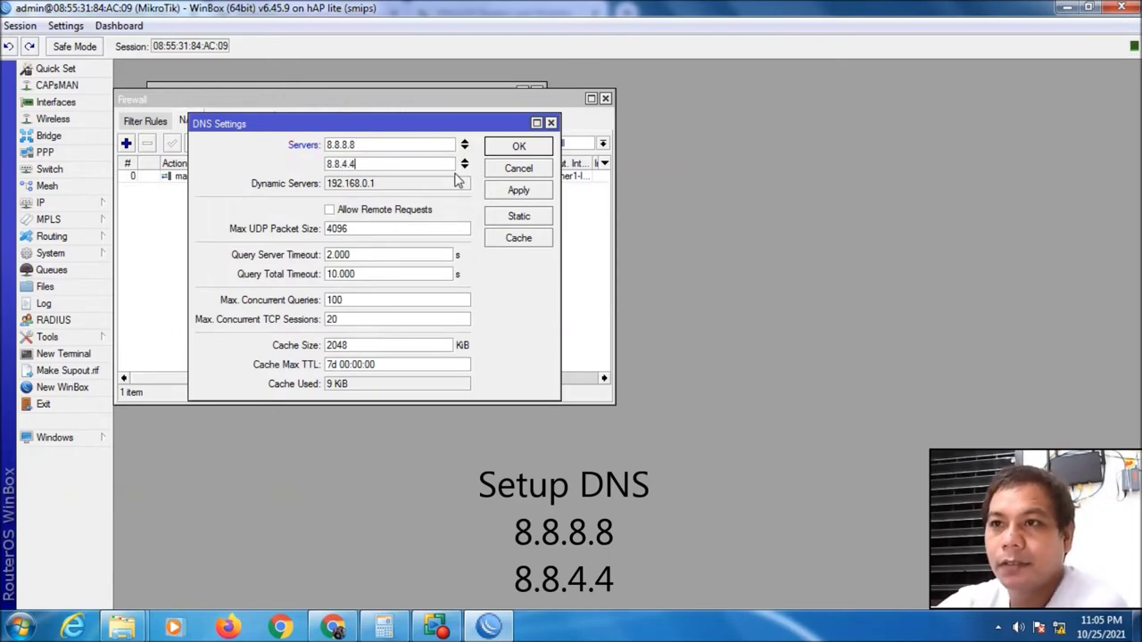
{"action": "key", "text": "shift+Tab"}
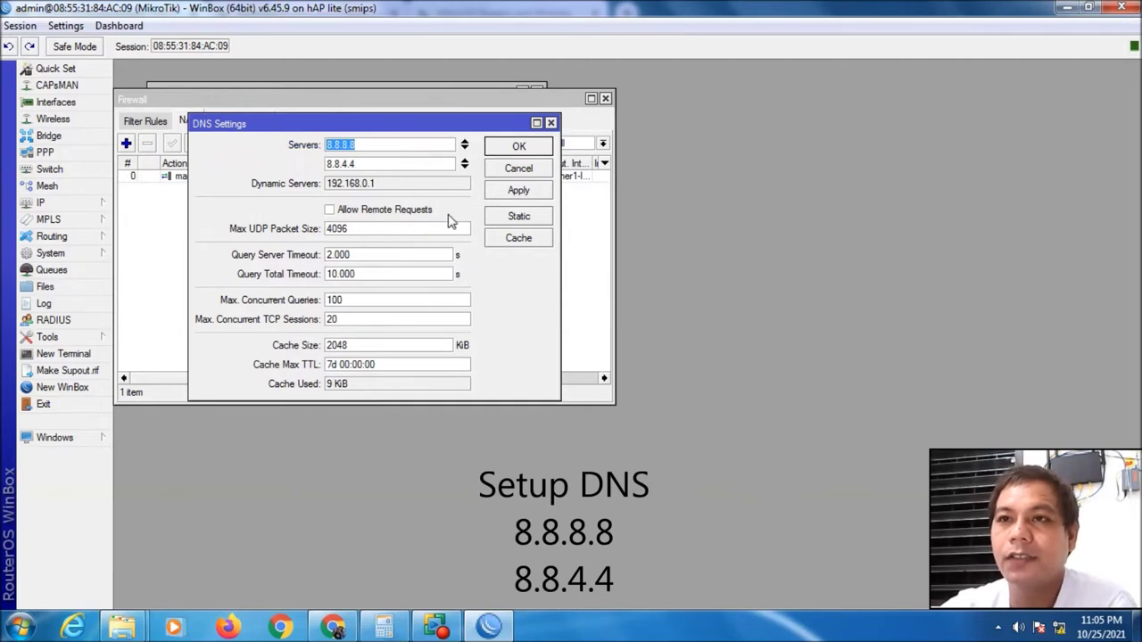
{"action": "left_click", "coordinate": [330, 209]}
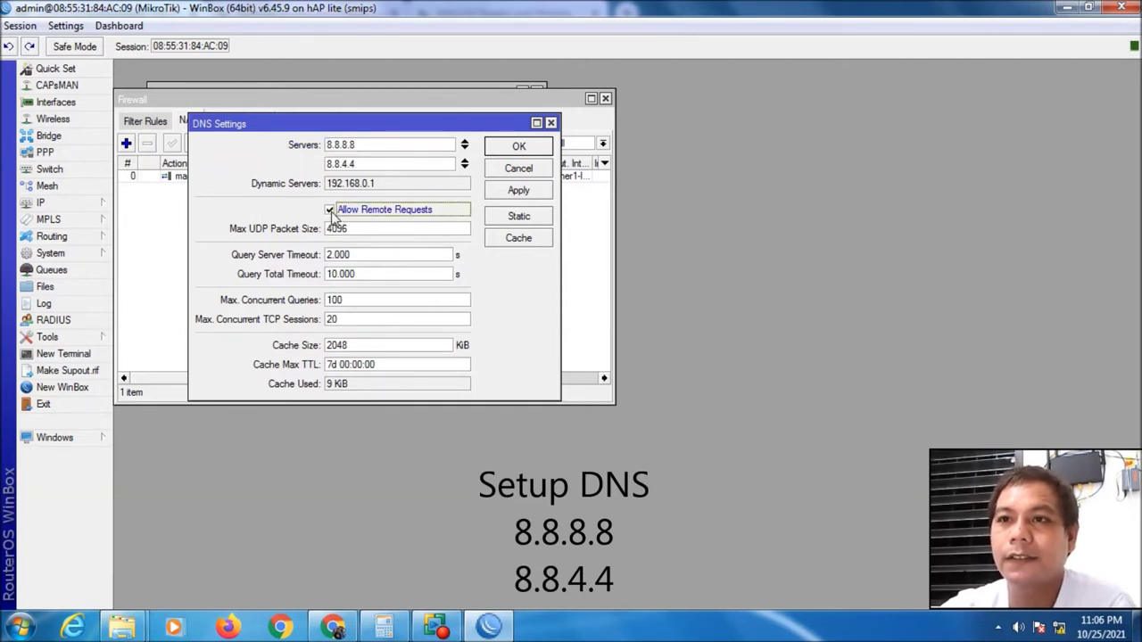
Apply and save the DNS settings, then close the Firewall and DHCP Client windows
{"action": "left_click", "coordinate": [519, 191]}
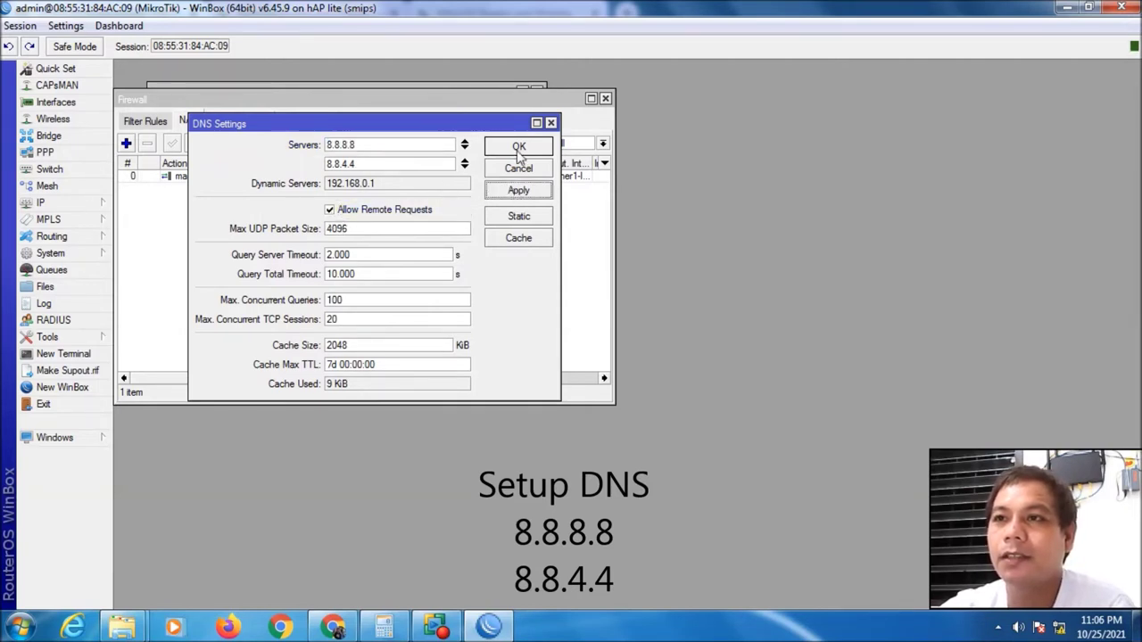
{"action": "left_click", "coordinate": [519, 147]}
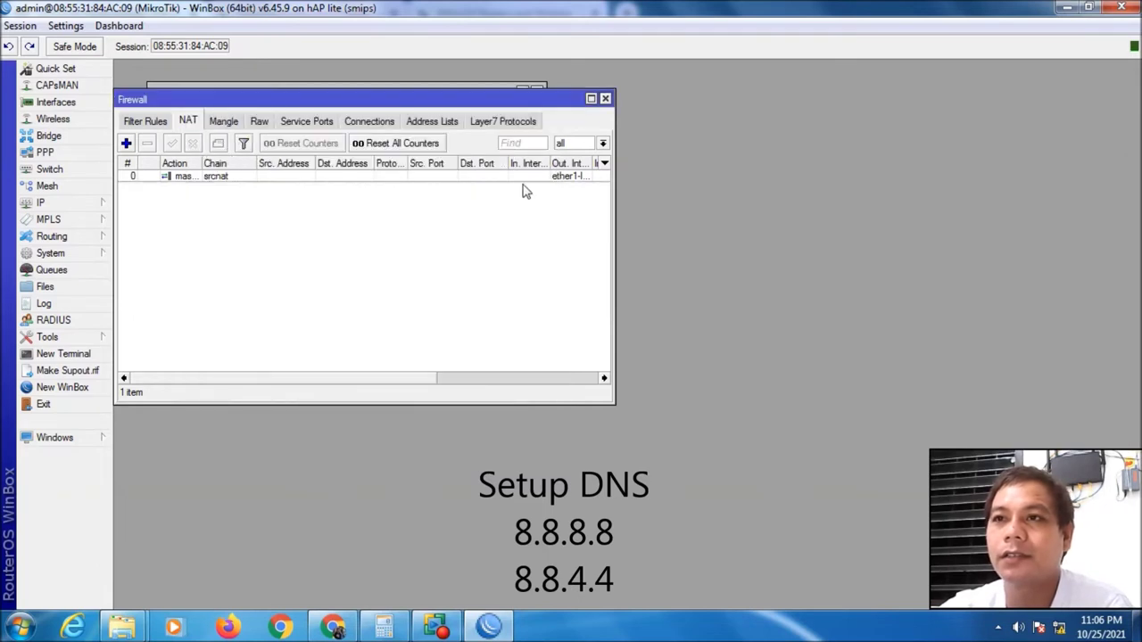
{"action": "left_click", "coordinate": [605, 99]}
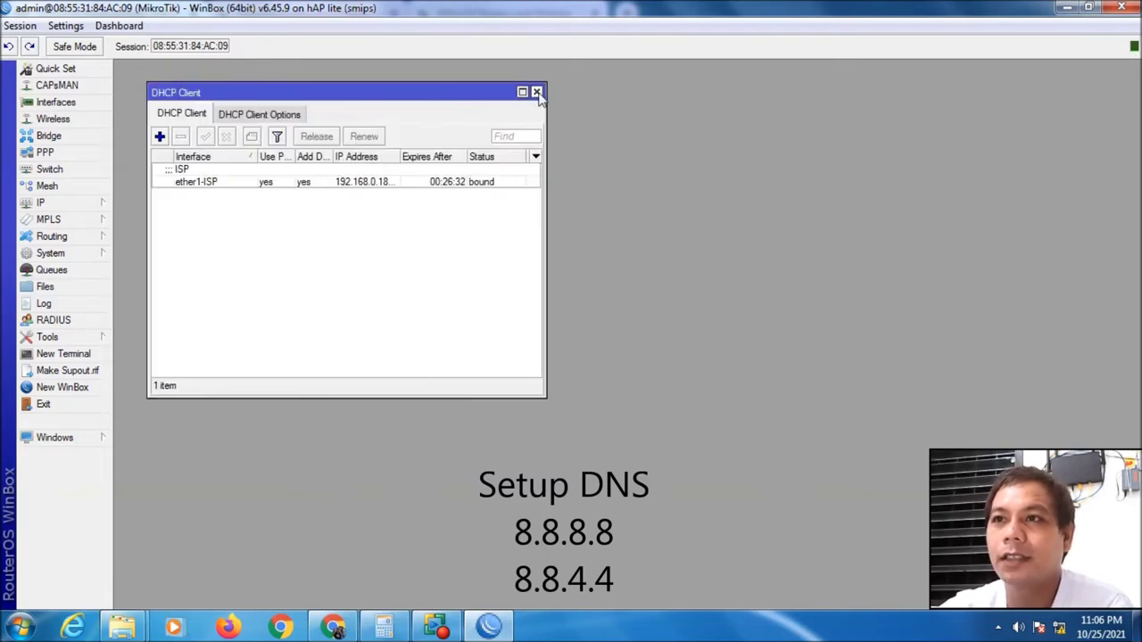
{"action": "left_click", "coordinate": [539, 90]}
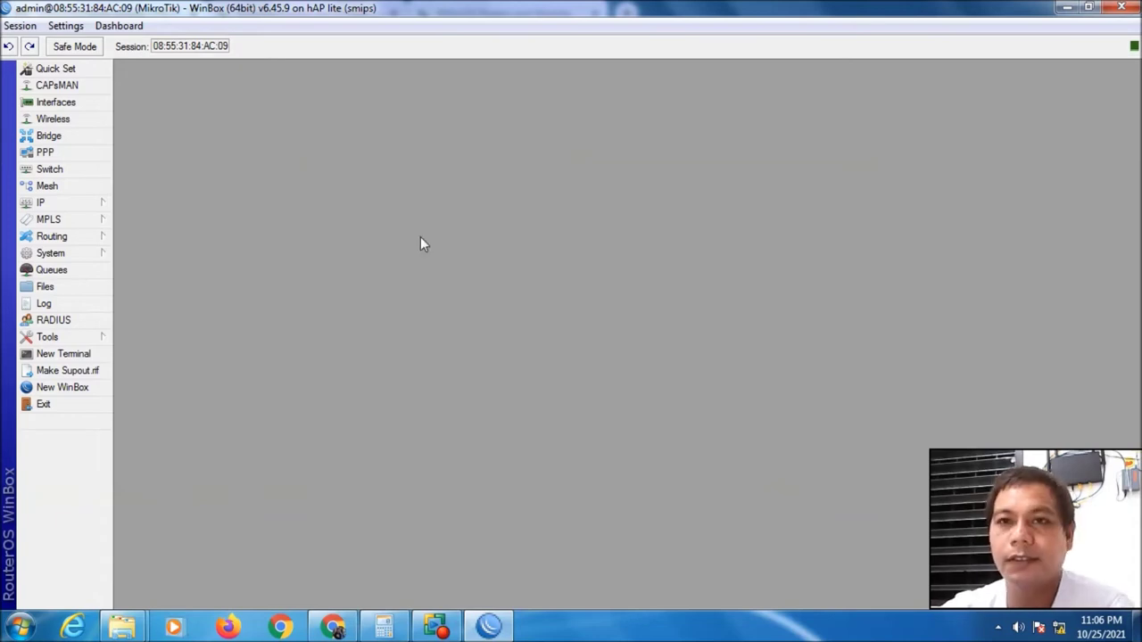
Open the IP Routes table to check the default route via ether1-ISP
{"action": "left_click", "coordinate": [79, 207]}
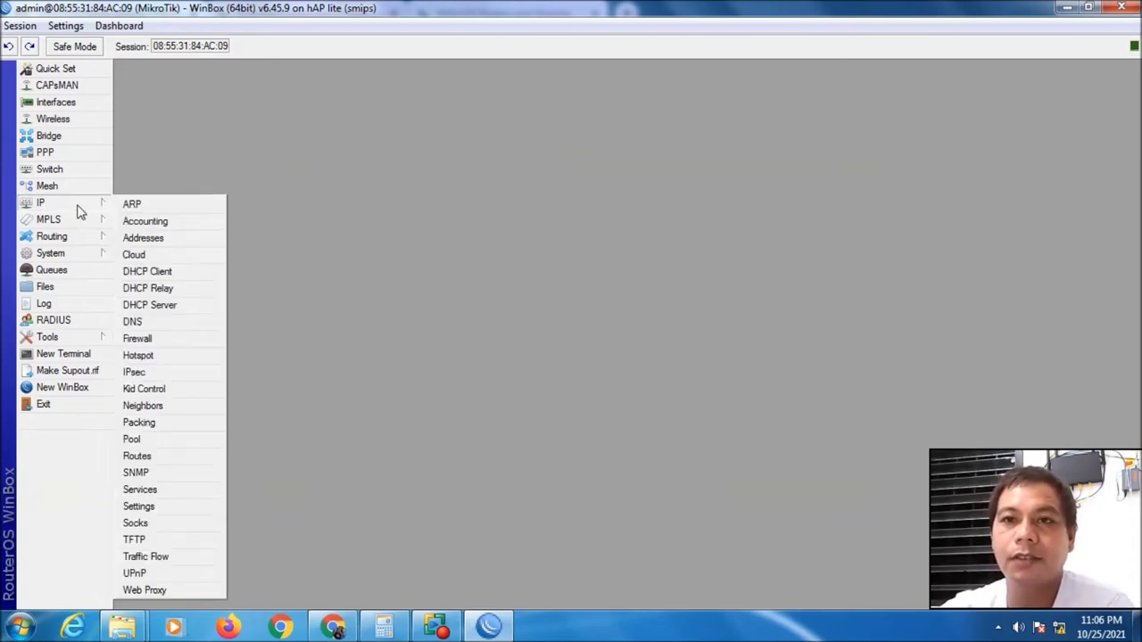
{"action": "left_click", "coordinate": [146, 456]}
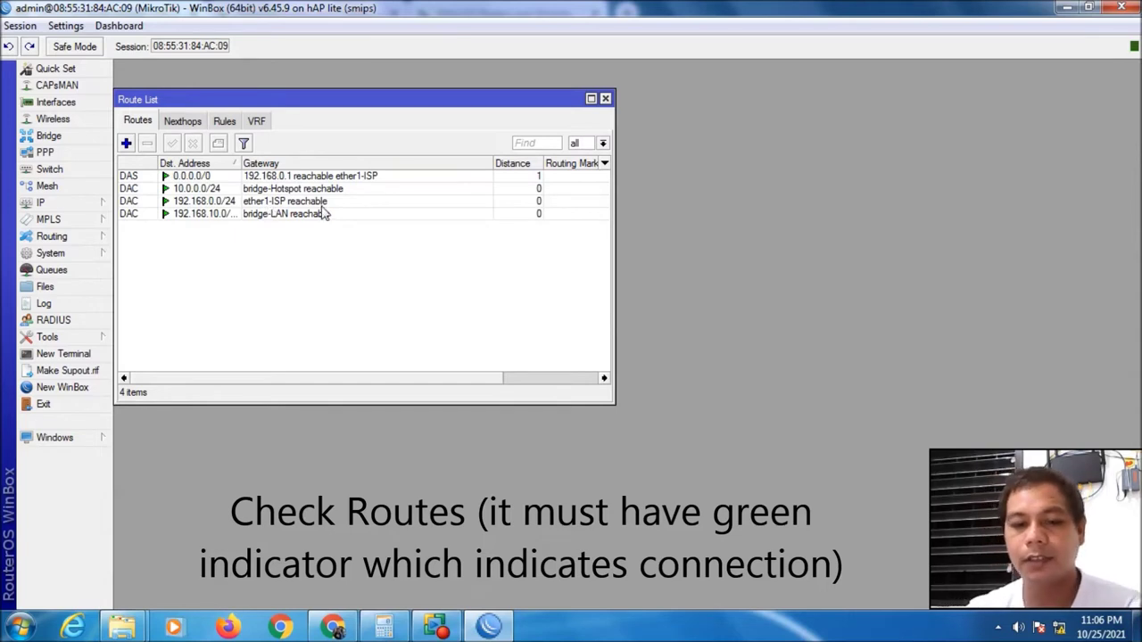
Launch Command Prompt and show the PC's current IP configuration with ipconfig
{"action": "key", "text": "super+r"}
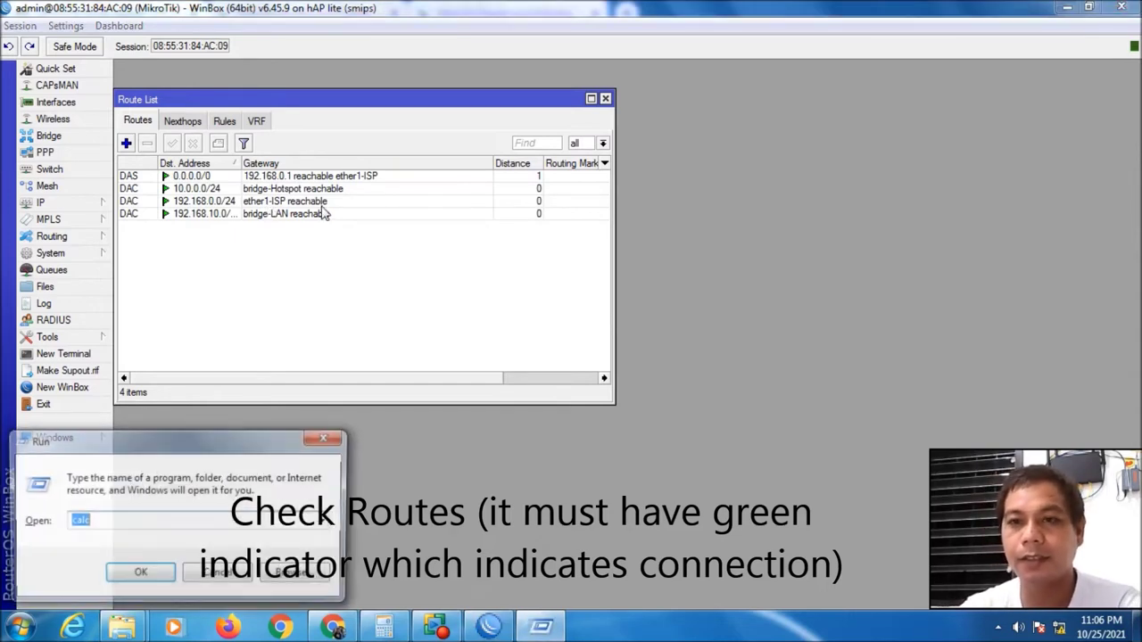
{"action": "type", "text": "cmd"}
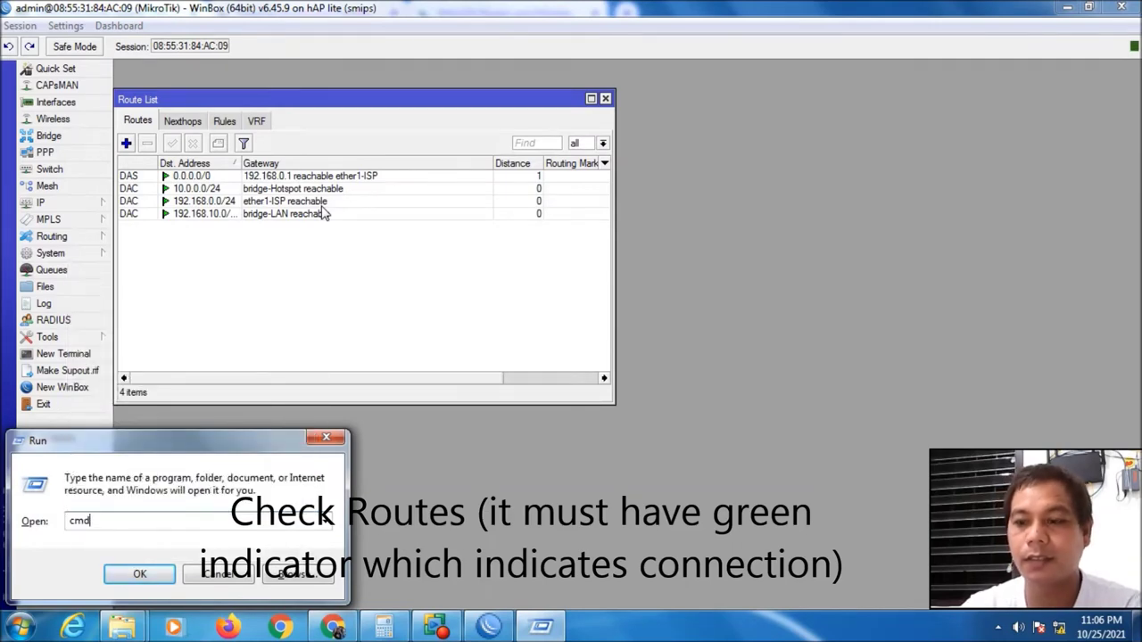
{"action": "key", "text": "Return"}
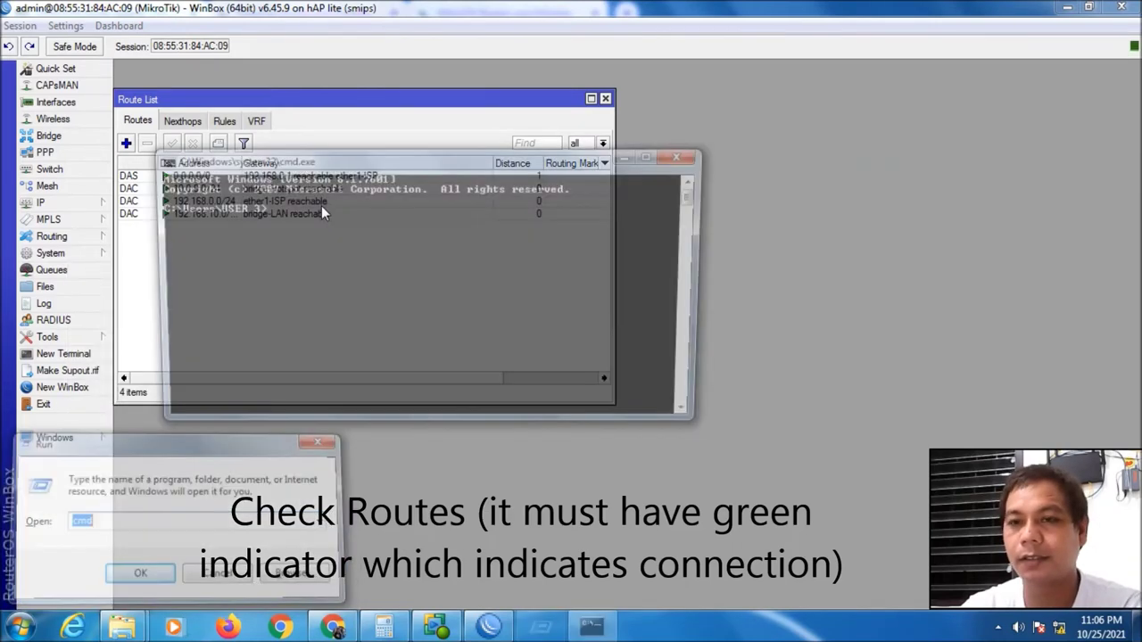
{"action": "type", "text": "ipconfig"}
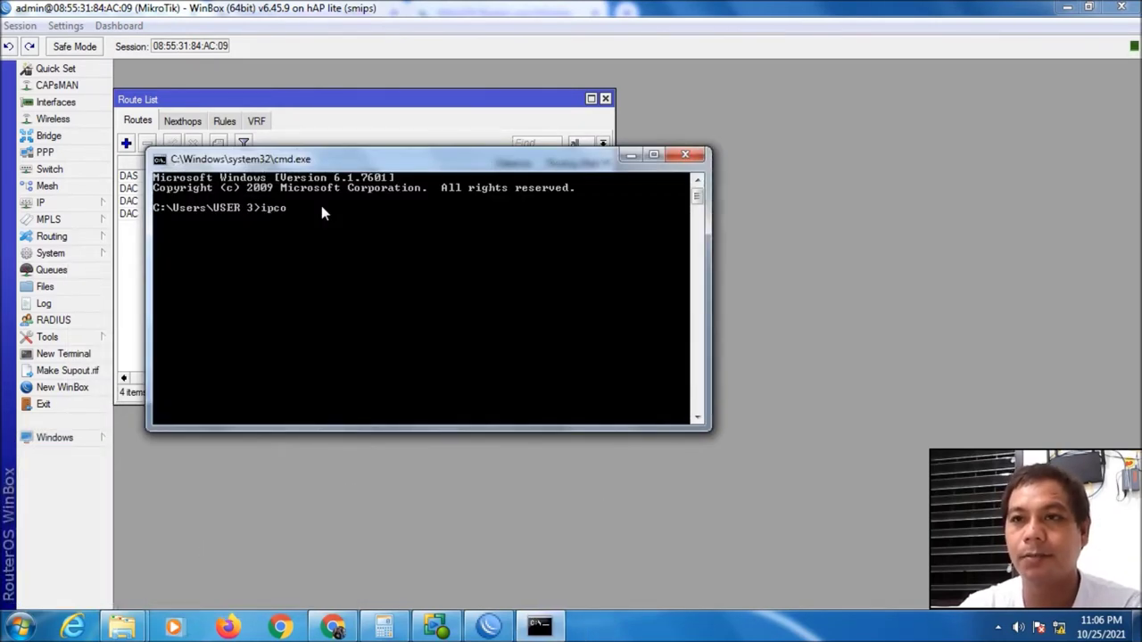
{"action": "key", "text": "Return"}
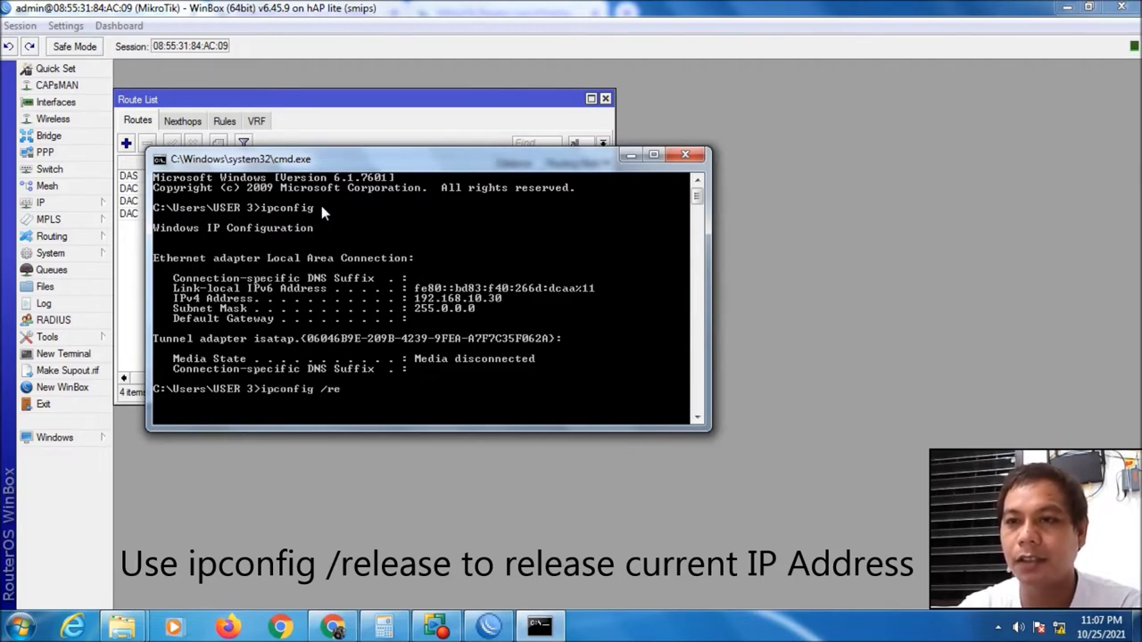
Release and renew the PC's IP, obtaining 192.168.10.30 via gateway 192.168.10.1
{"action": "type", "text": "se"}
{"action": "key", "text": "Return"}
{"action": "key", "text": "Up"}
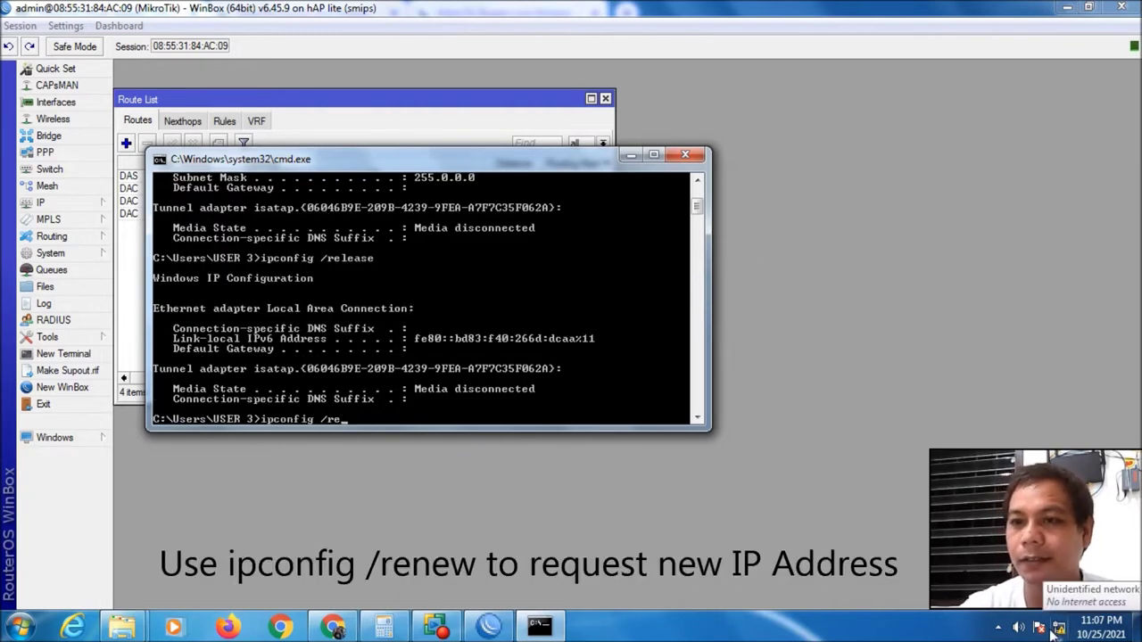
{"action": "key", "text": "Return"}
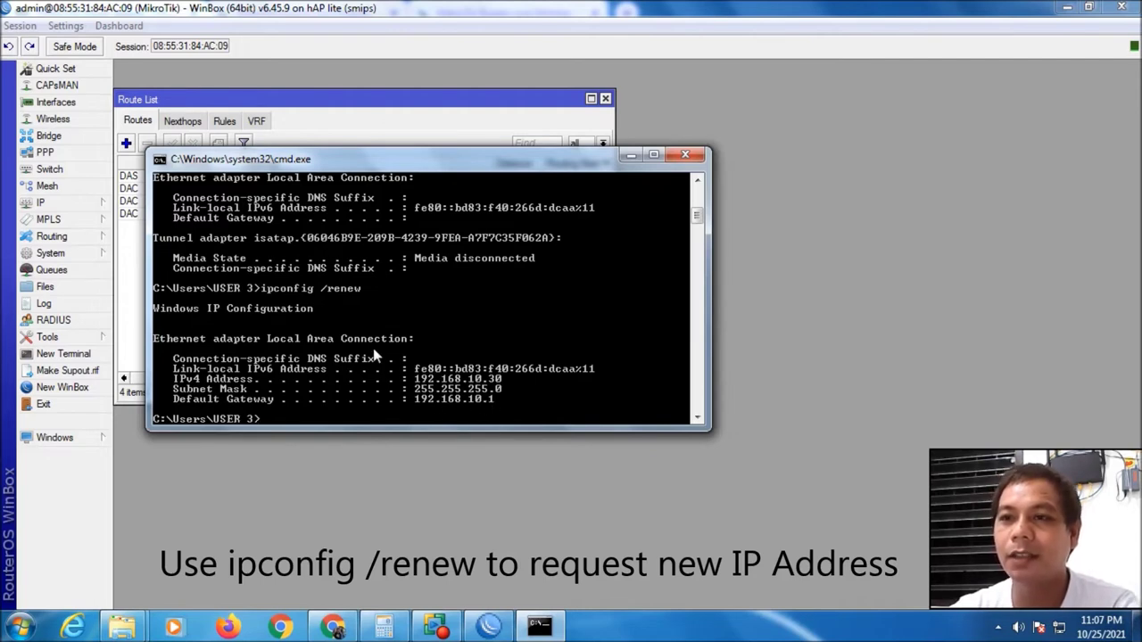
{"action": "left_click", "coordinate": [332, 627]}
{"action": "left_click", "coordinate": [624, 16]}
Load google.com and search for mikrotik from the suggestions
{"action": "type", "text": "g"}
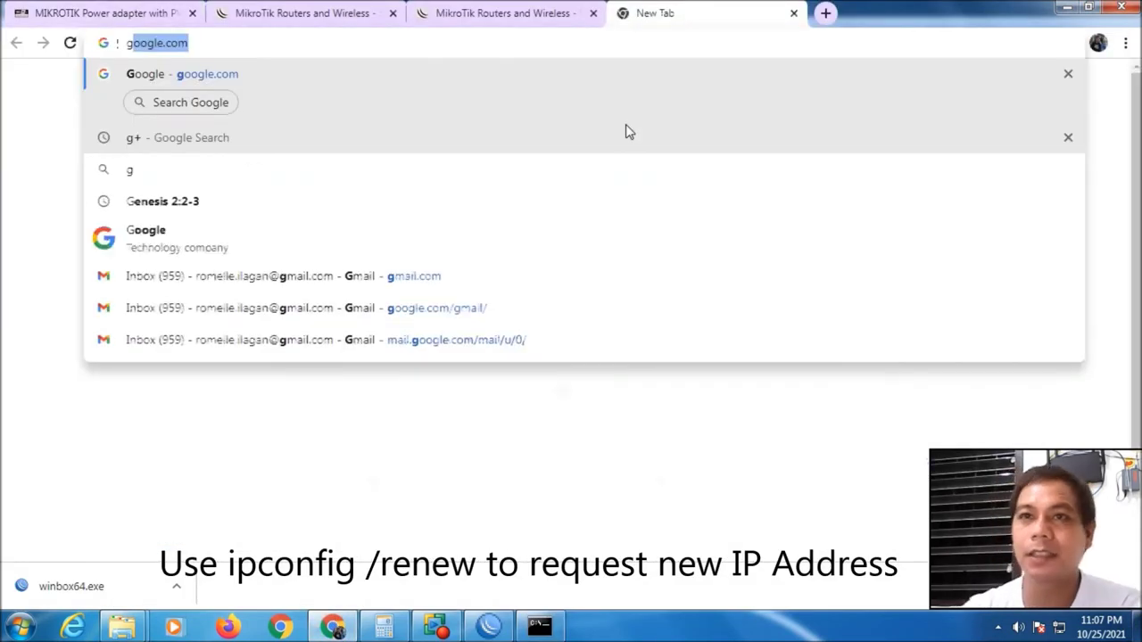
{"action": "key", "text": "Return"}
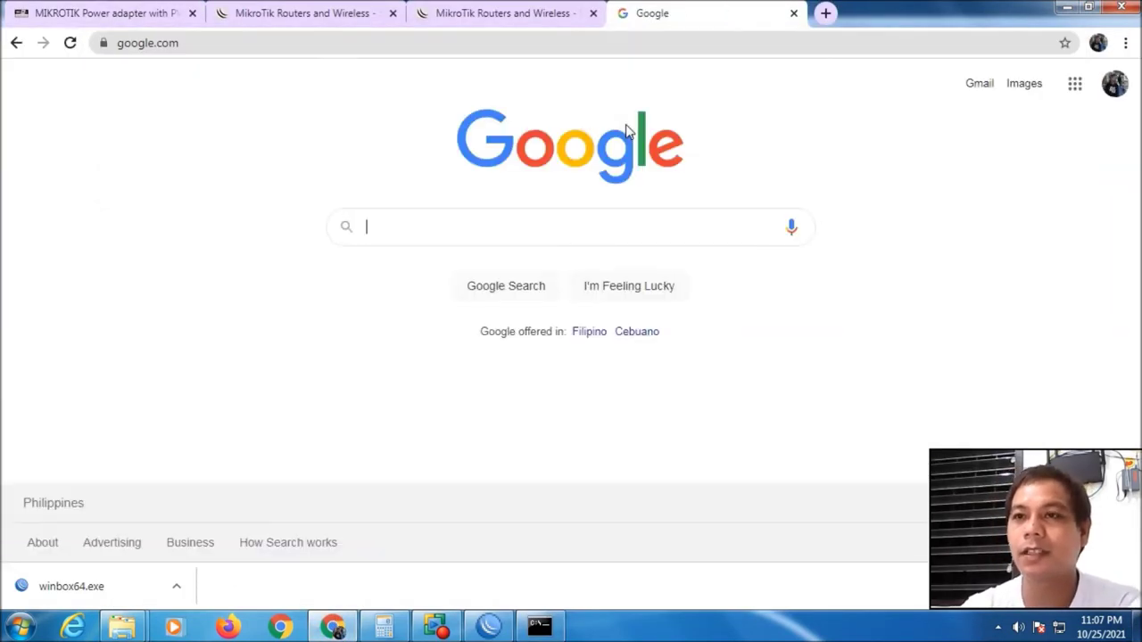
{"action": "type", "text": "mikr"}
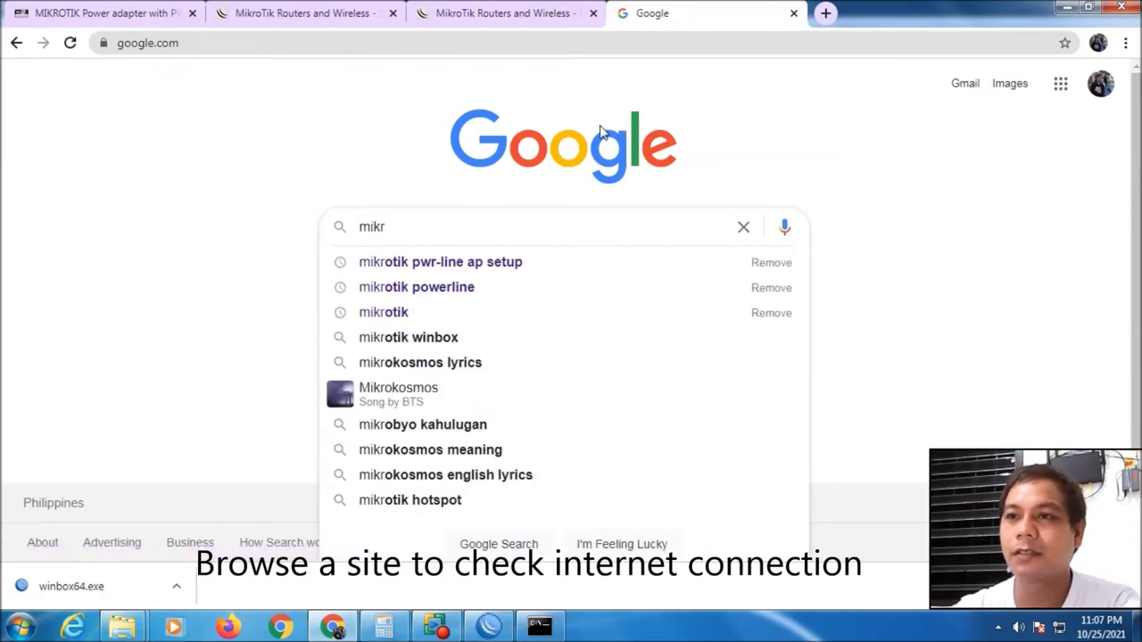
{"action": "left_click", "coordinate": [399, 323]}
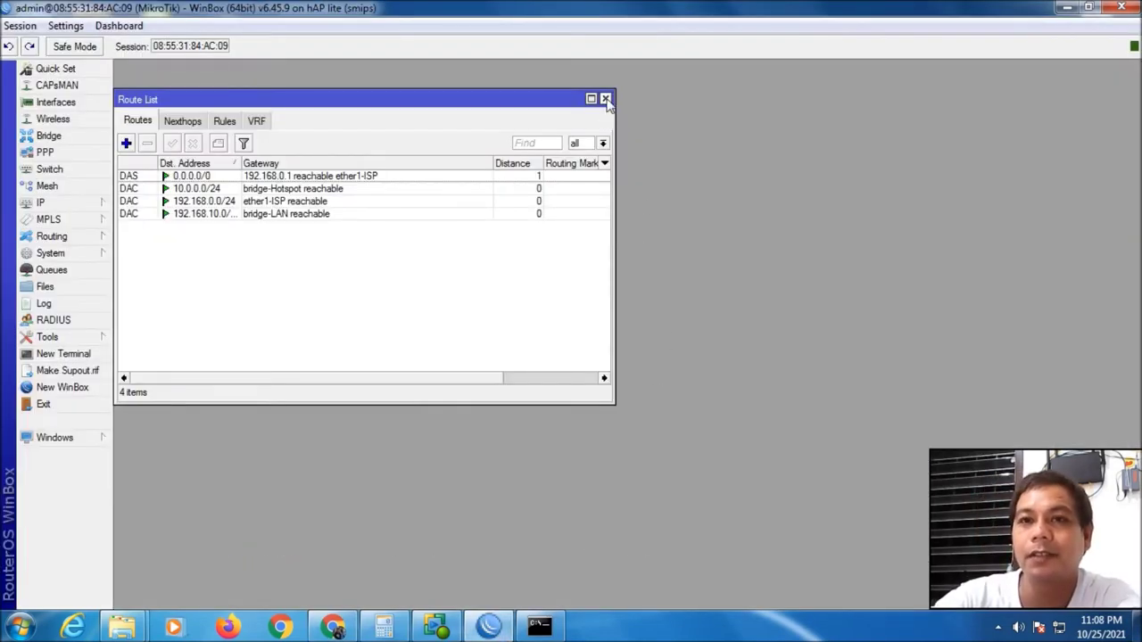
Start the Hotspot Setup wizard with bridge-Hotspot as the hotspot interface
{"action": "left_click", "coordinate": [604, 99]}
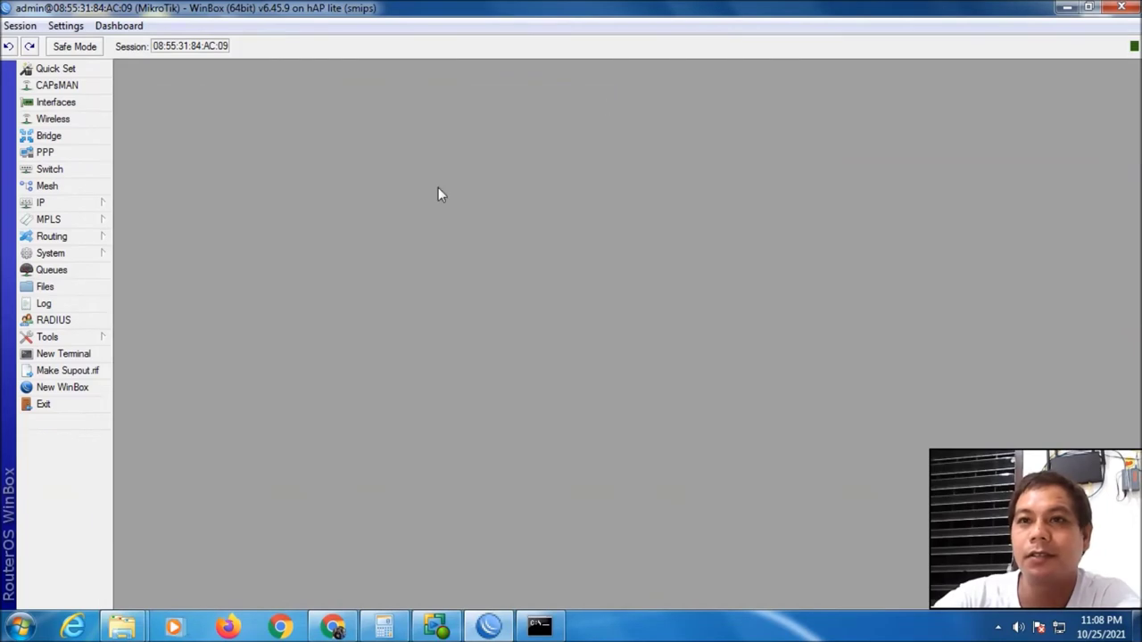
{"action": "left_click", "coordinate": [77, 204]}
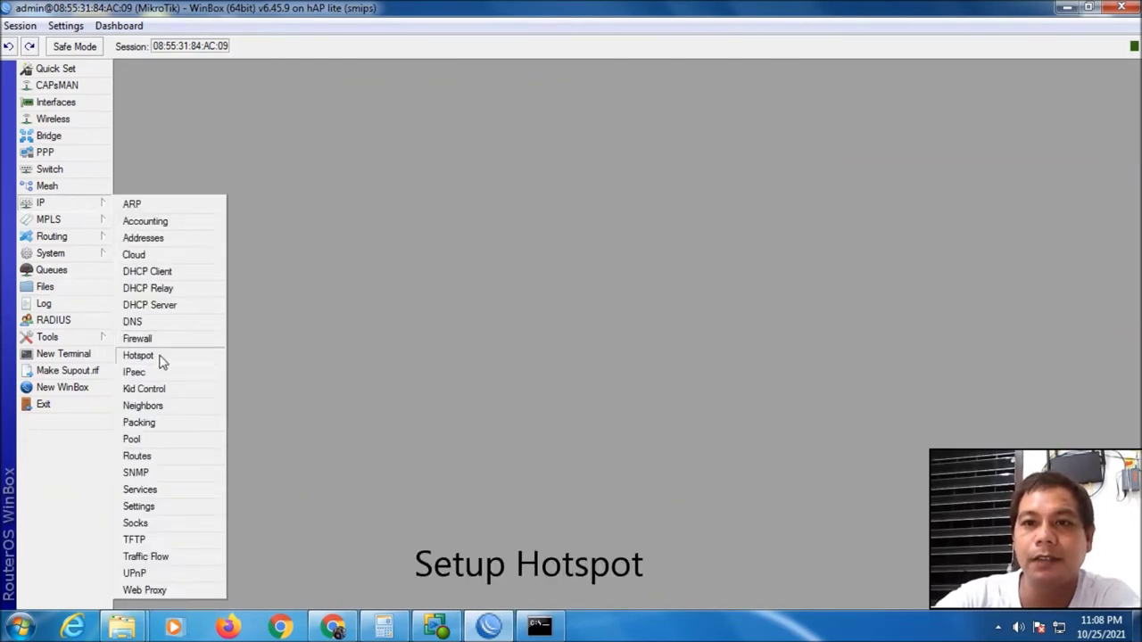
{"action": "left_click", "coordinate": [161, 356]}
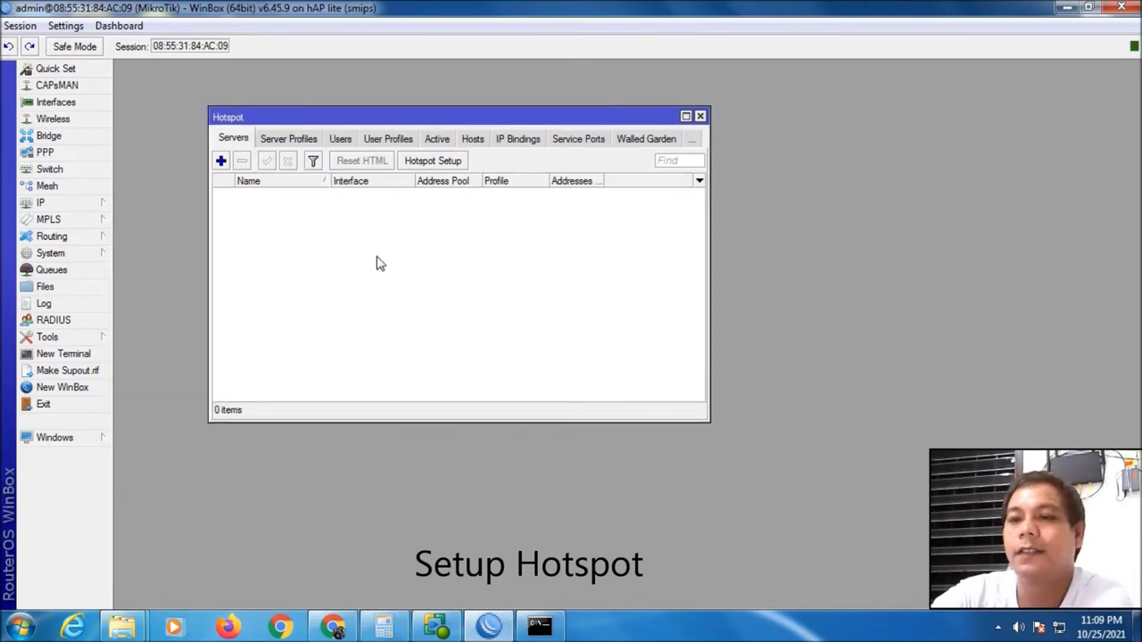
{"action": "left_click", "coordinate": [432, 163]}
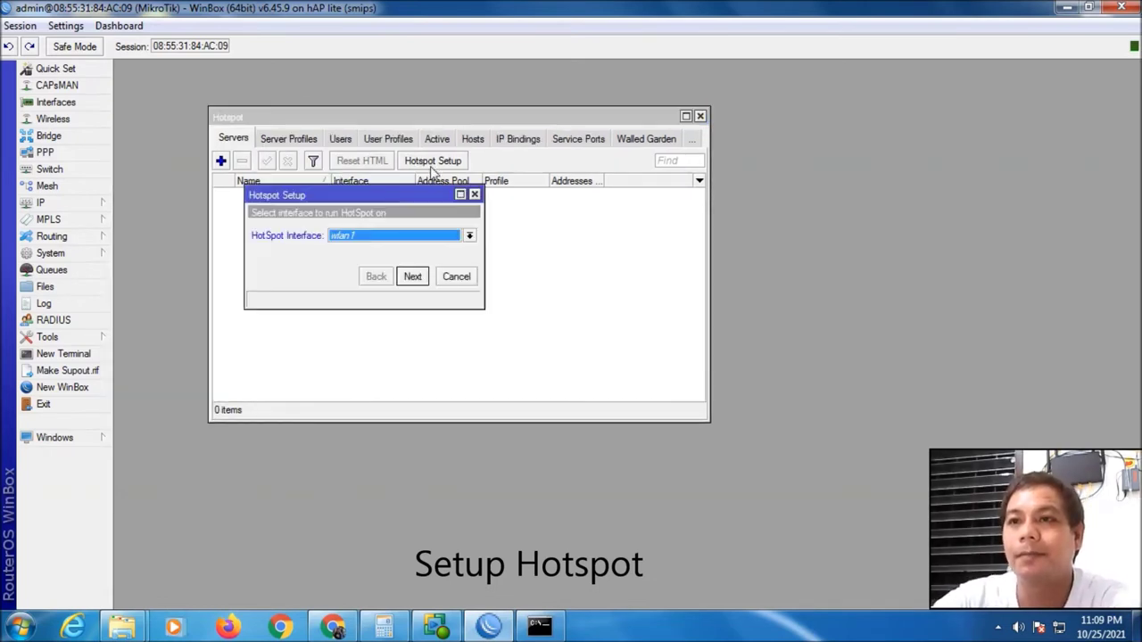
{"action": "left_click", "coordinate": [469, 235]}
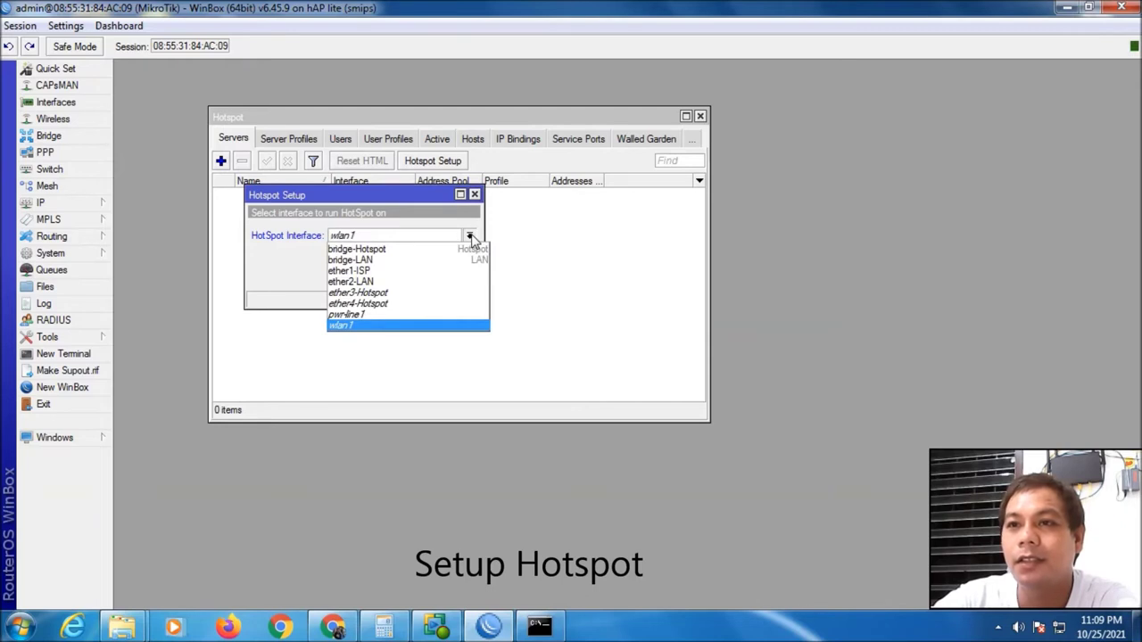
{"action": "left_click", "coordinate": [398, 250]}
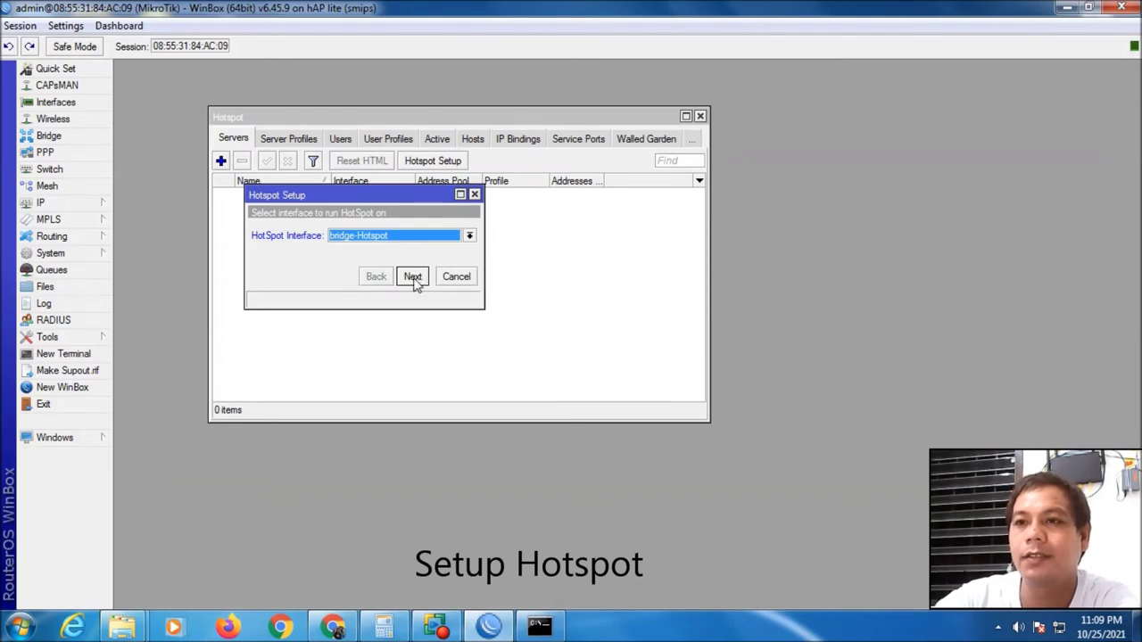
{"action": "left_click", "coordinate": [412, 277]}
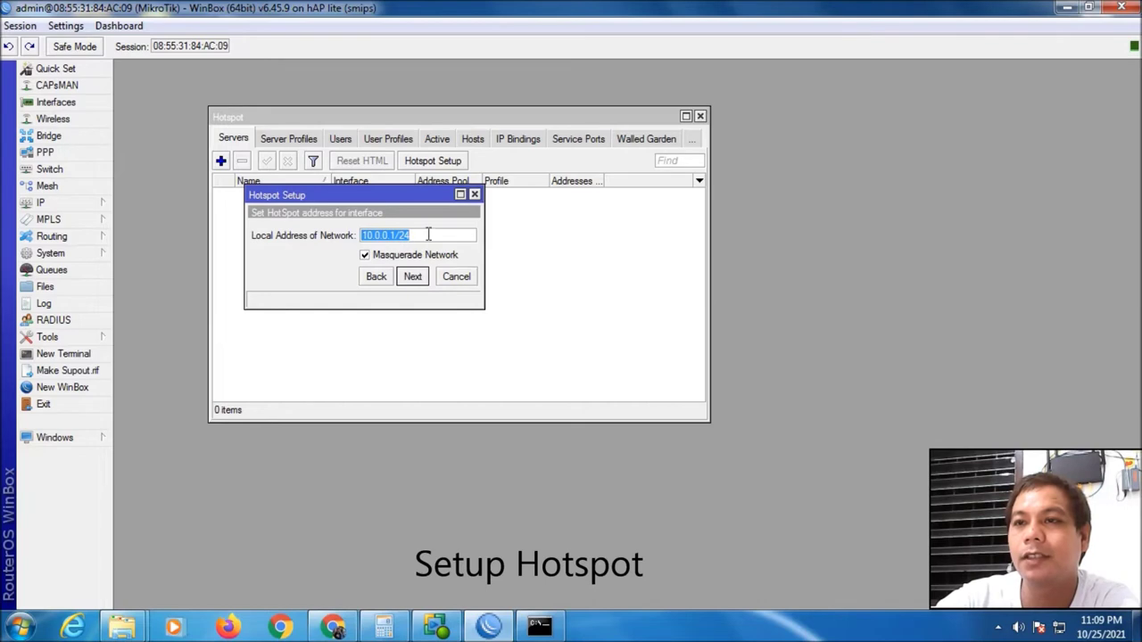
Accept address 10.0.0.1/24, pool 10.0.0.5-10.0.0.50, no certificate, and DNS 8.8.8.8/8.8.4.4
{"action": "left_click", "coordinate": [412, 278]}
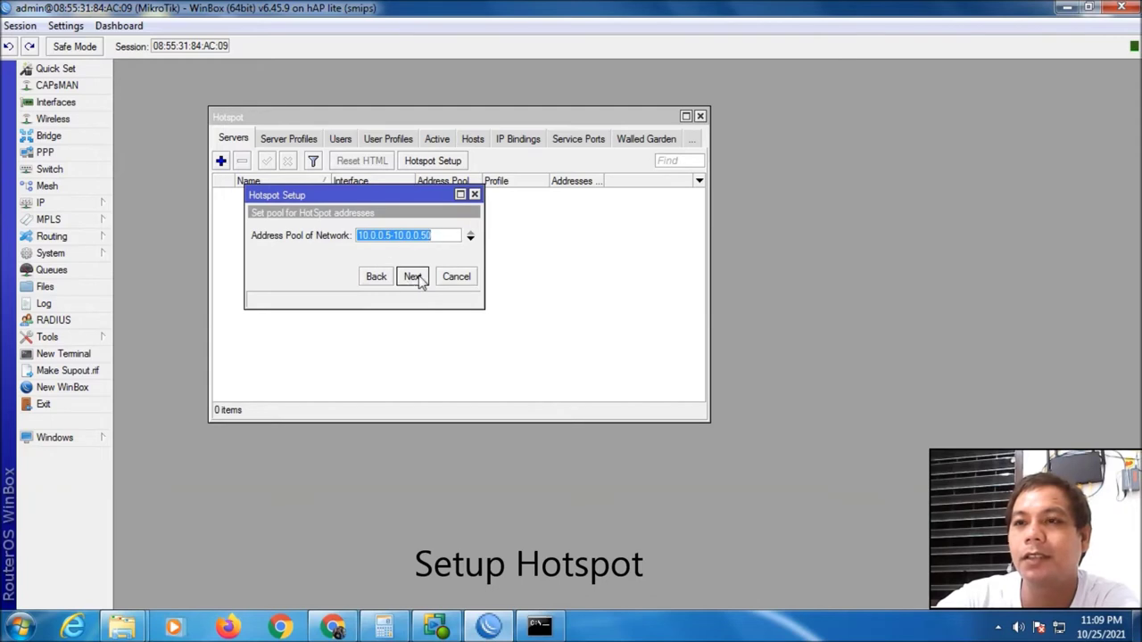
{"action": "left_click", "coordinate": [412, 276]}
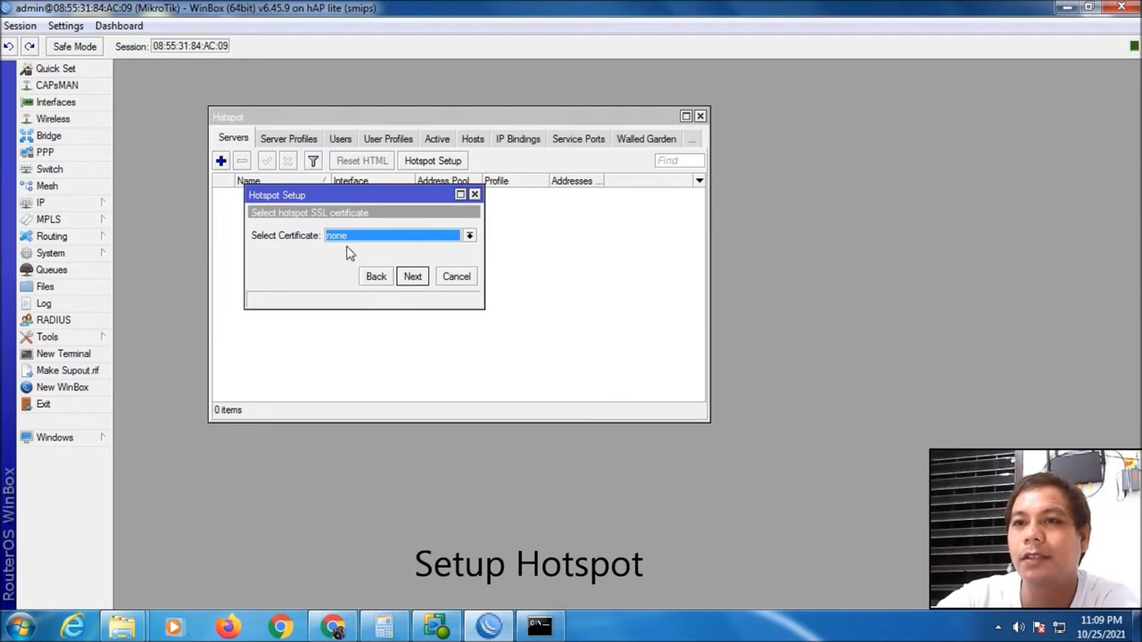
{"action": "left_click", "coordinate": [415, 279]}
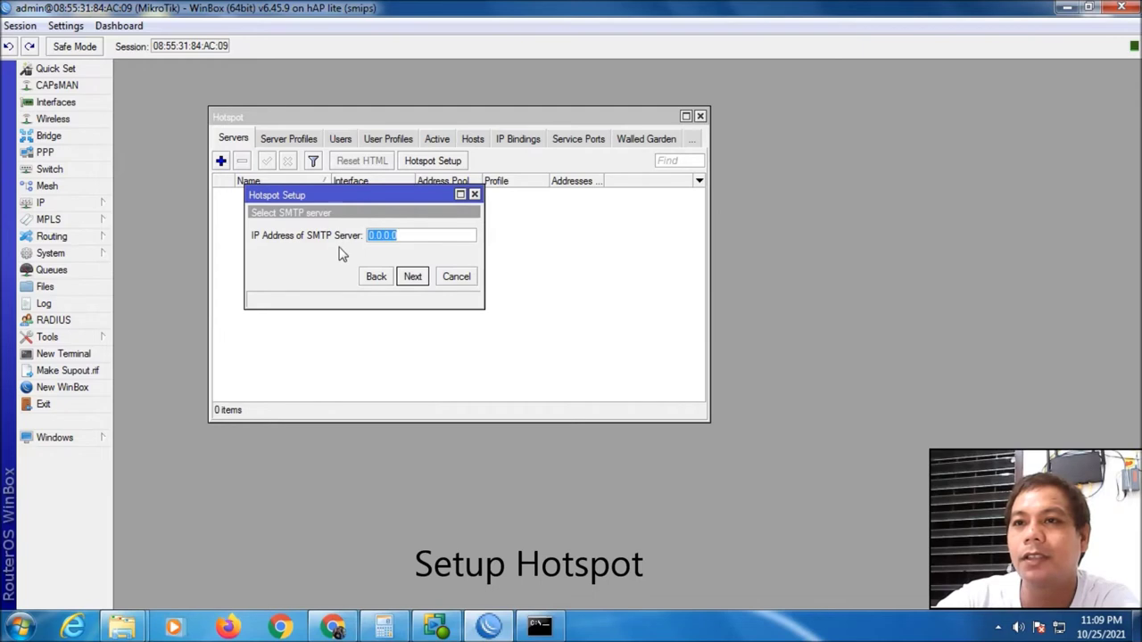
{"action": "left_click", "coordinate": [412, 277]}
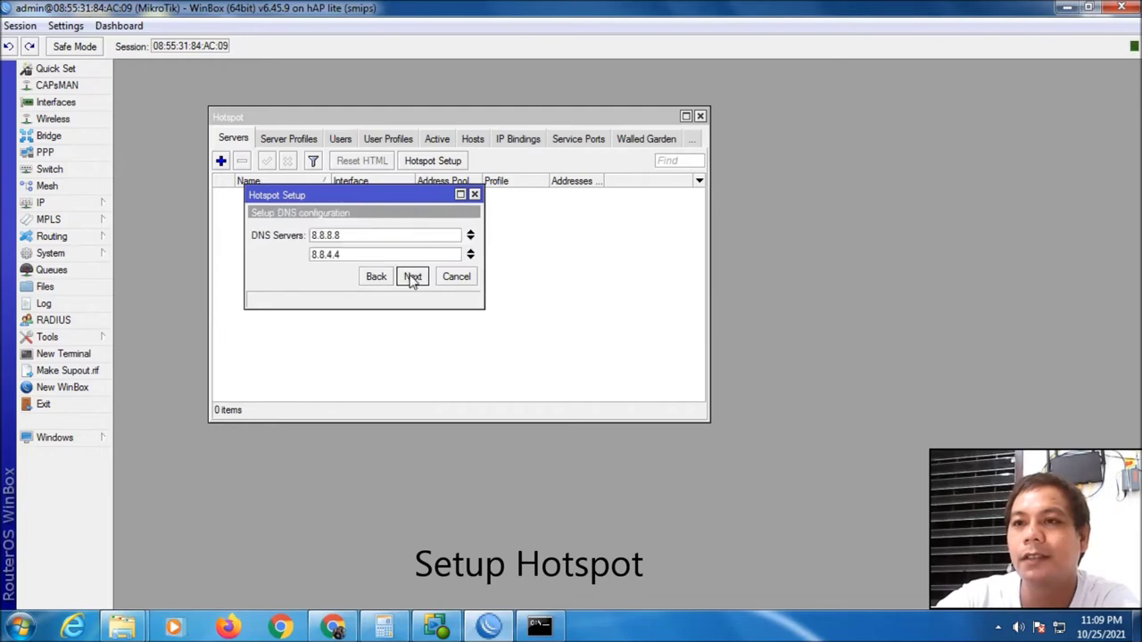
{"action": "left_click", "coordinate": [378, 253]}
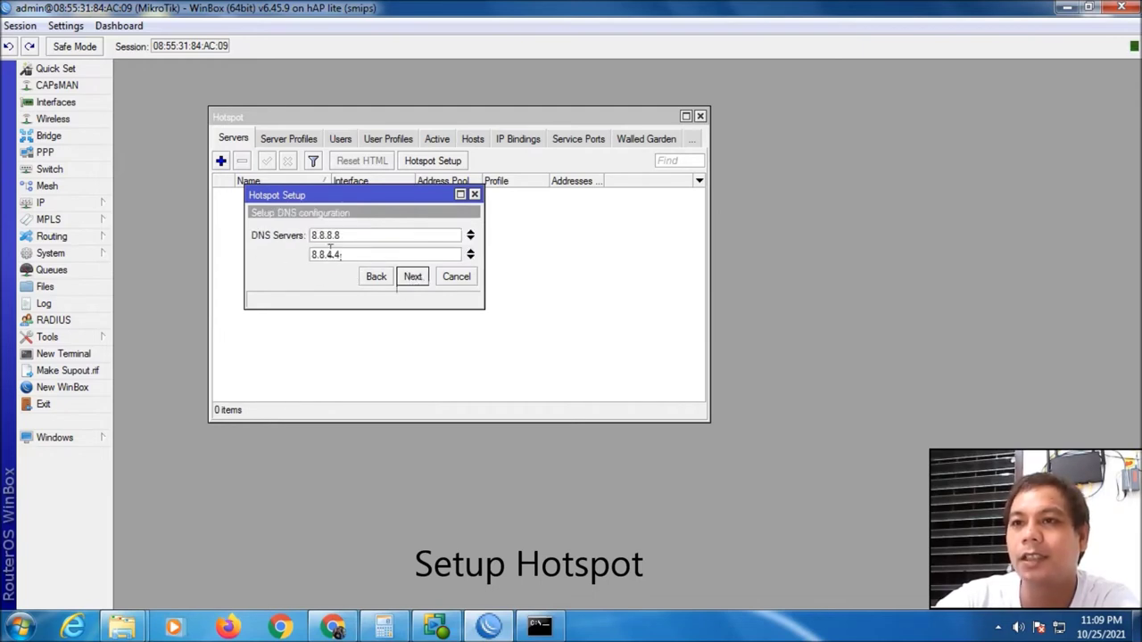
{"action": "left_click", "coordinate": [415, 282]}
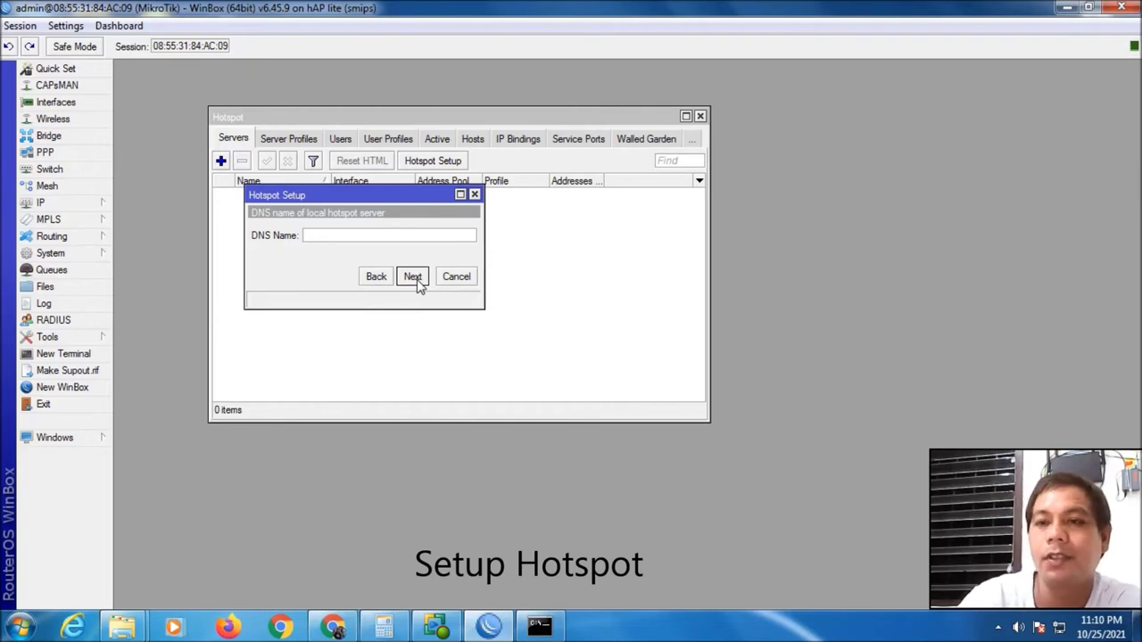
Set DNS name hotspot.wifi and finish the wizard with local user admin
{"action": "type", "text": "hot"}
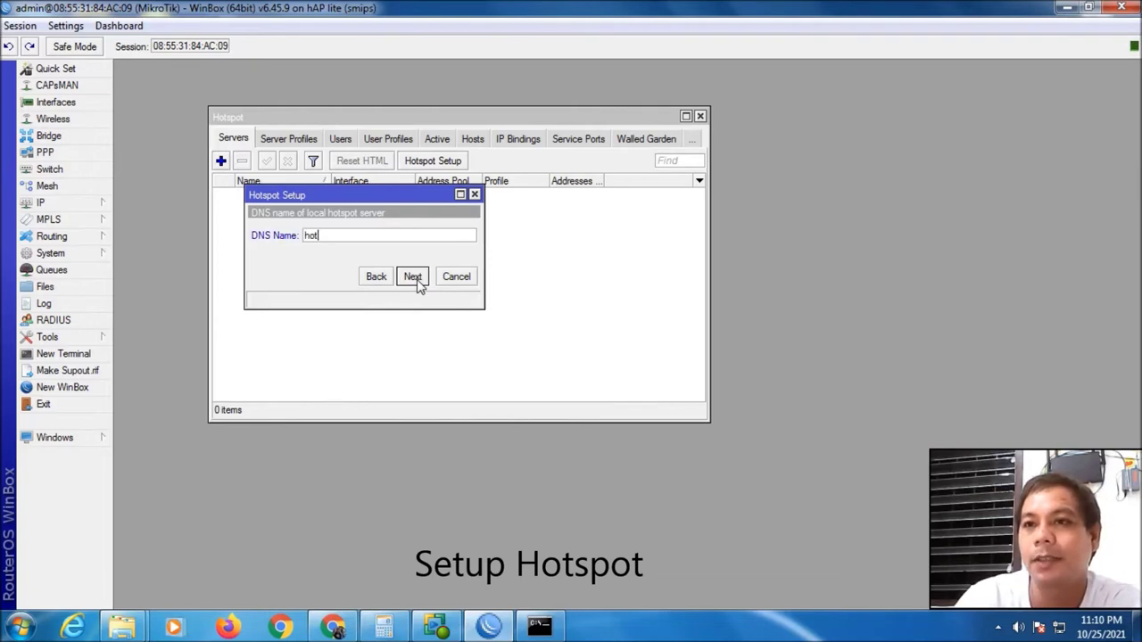
{"action": "type", "text": "spot.wifi"}
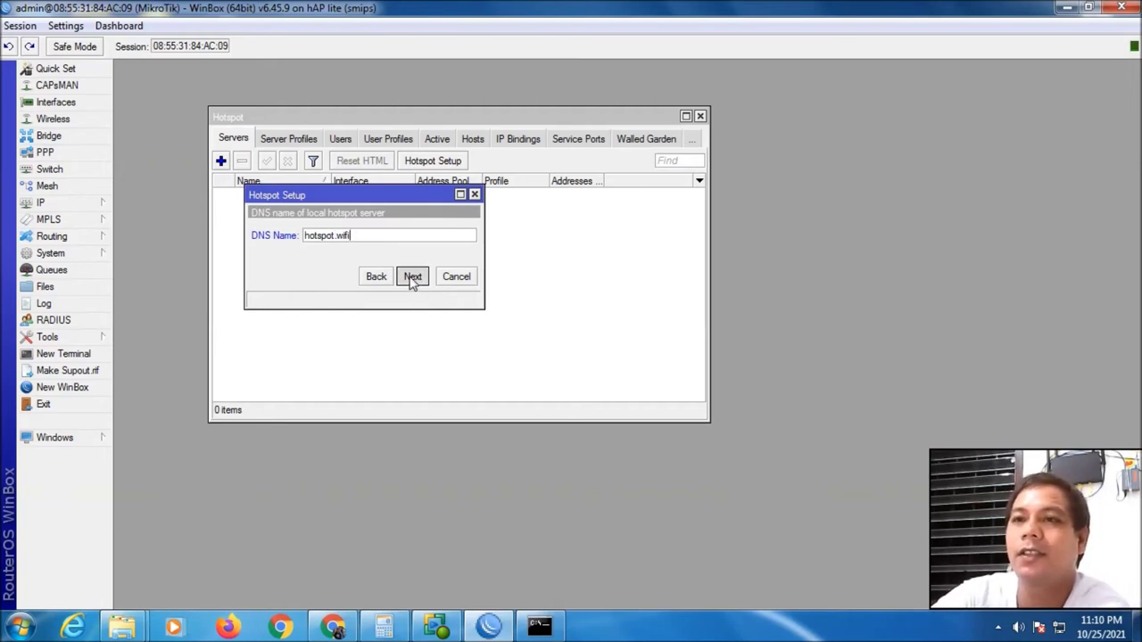
{"action": "left_click", "coordinate": [412, 277]}
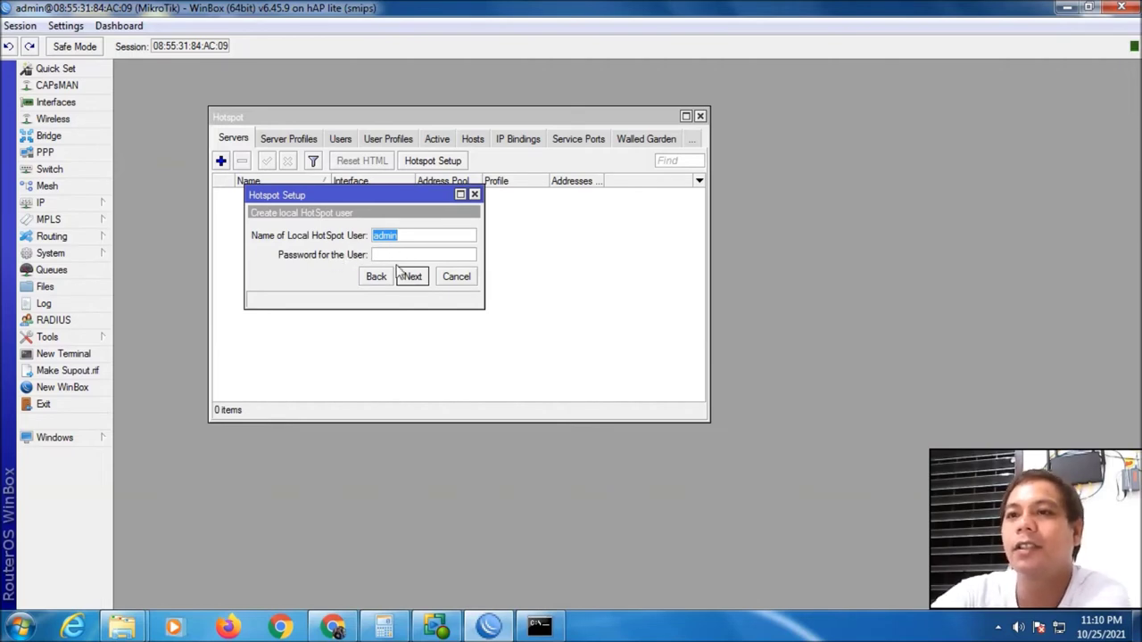
{"action": "left_click", "coordinate": [400, 255]}
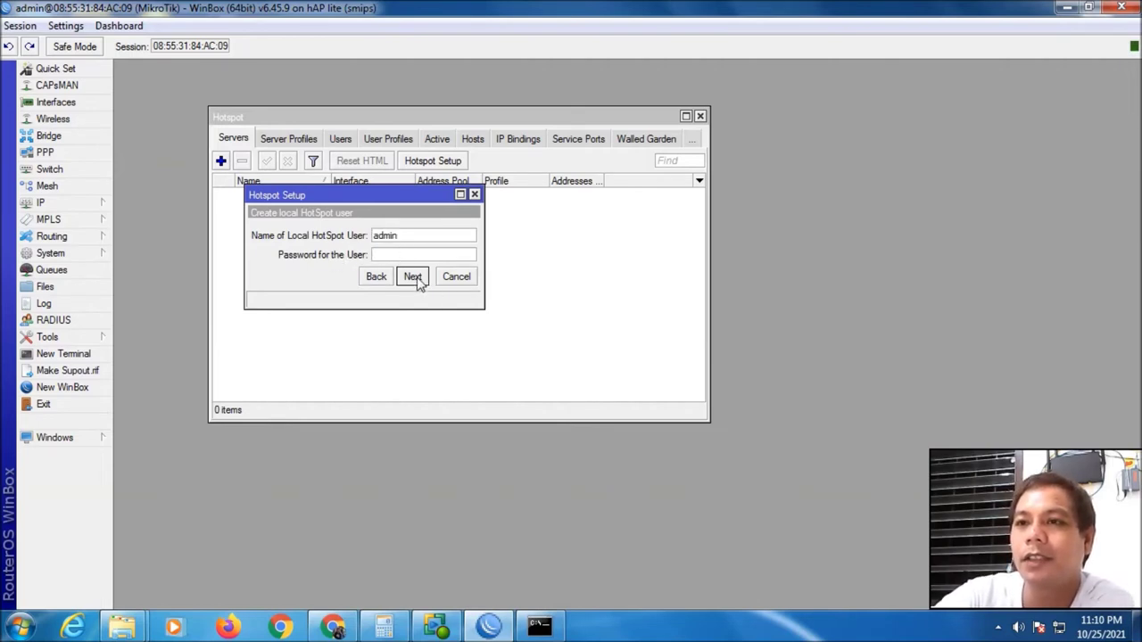
{"action": "left_click", "coordinate": [417, 280]}
{"action": "left_click", "coordinate": [627, 328]}
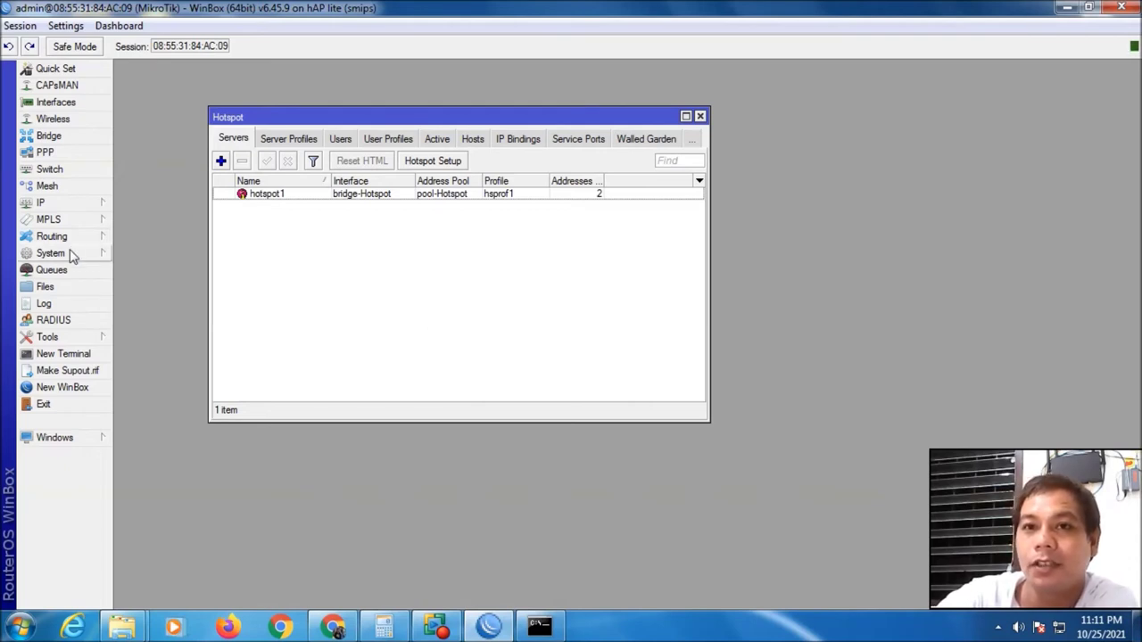
Add a new router user named hotspot in the full group
{"action": "left_click", "coordinate": [700, 115]}
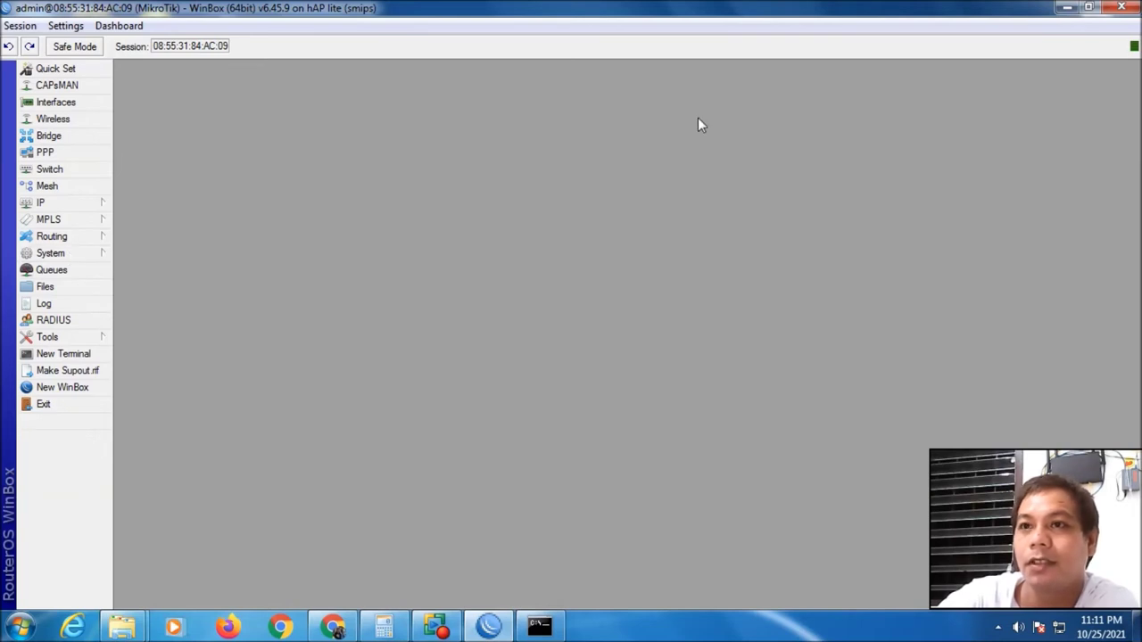
{"action": "left_click", "coordinate": [74, 258]}
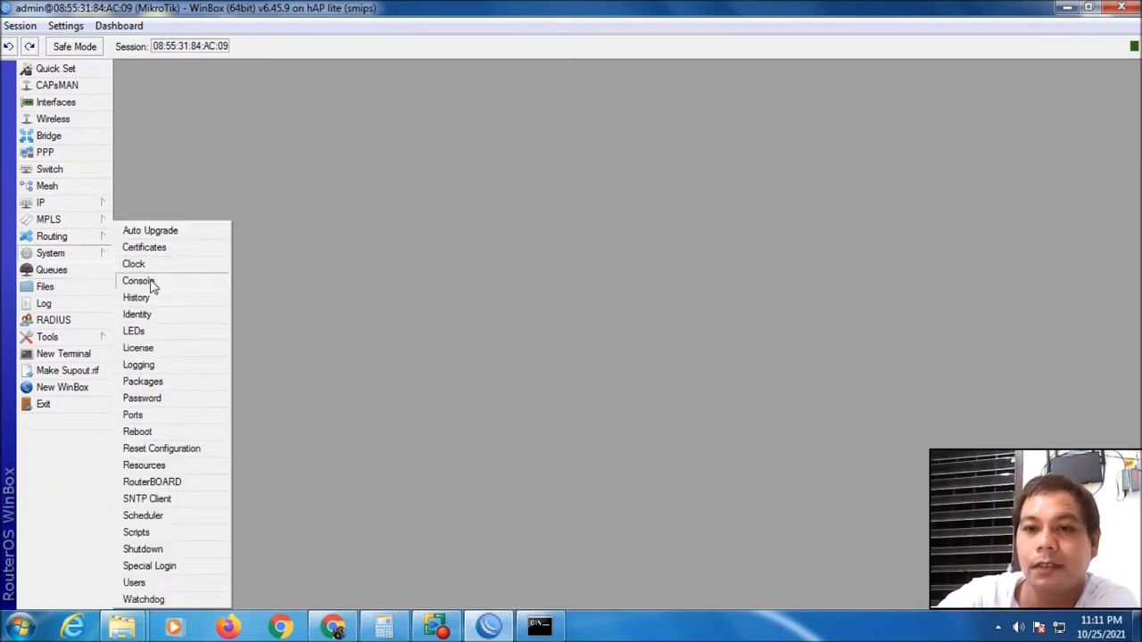
{"action": "left_click", "coordinate": [158, 584]}
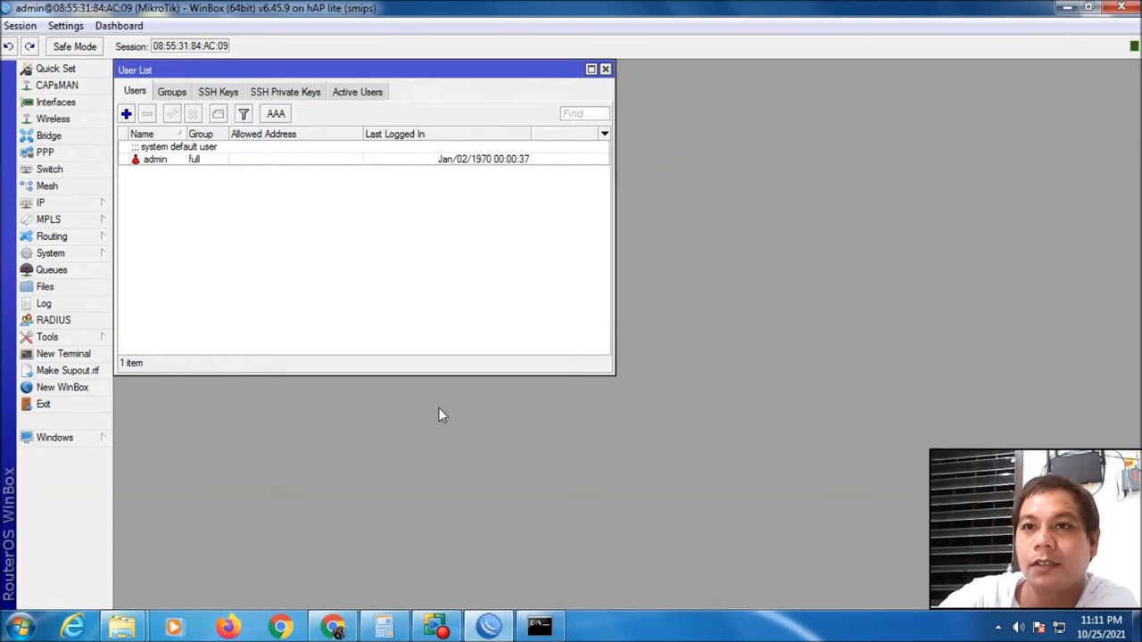
{"action": "left_click", "coordinate": [126, 114]}
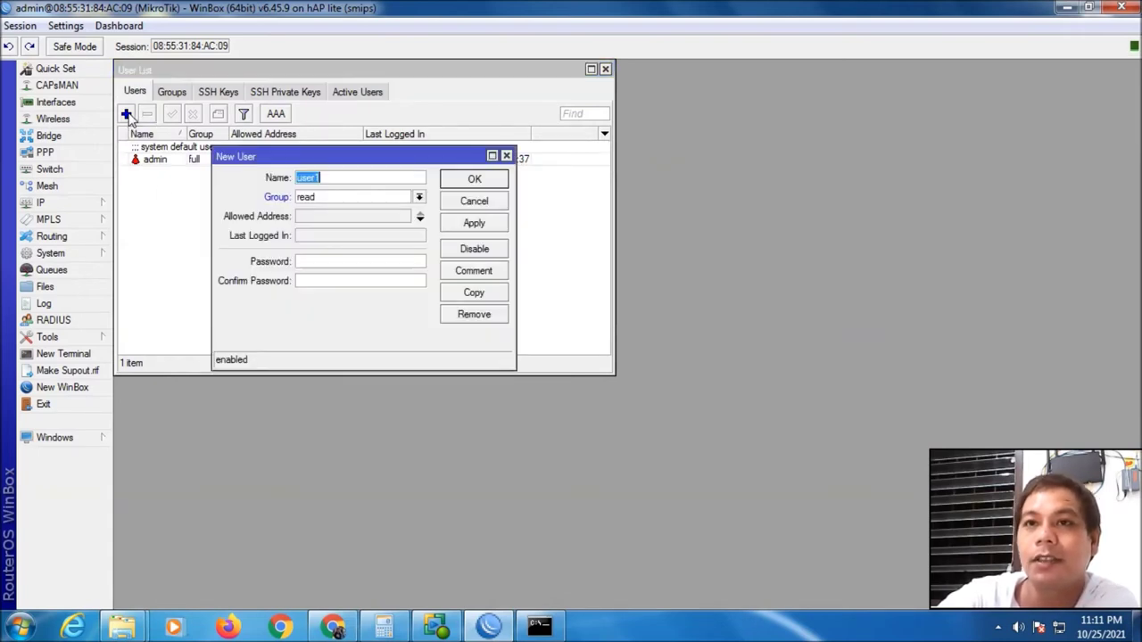
{"action": "left_click", "coordinate": [341, 178]}
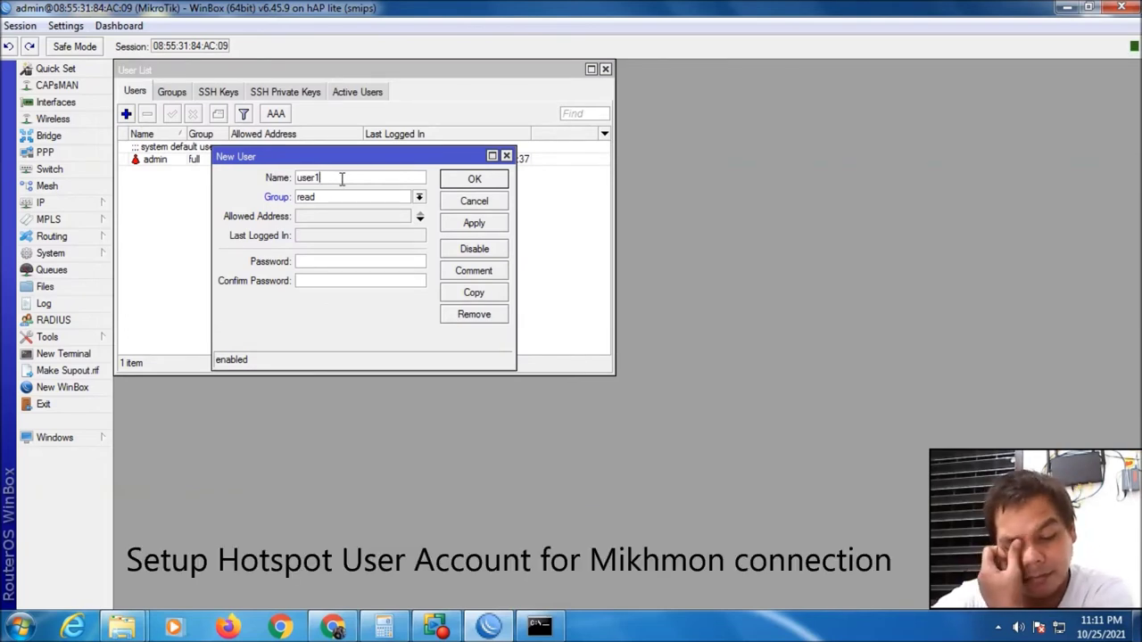
{"action": "left_click_drag", "start_coordinate": [342, 179], "coordinate": [282, 185]}
{"action": "type", "text": "ho"}
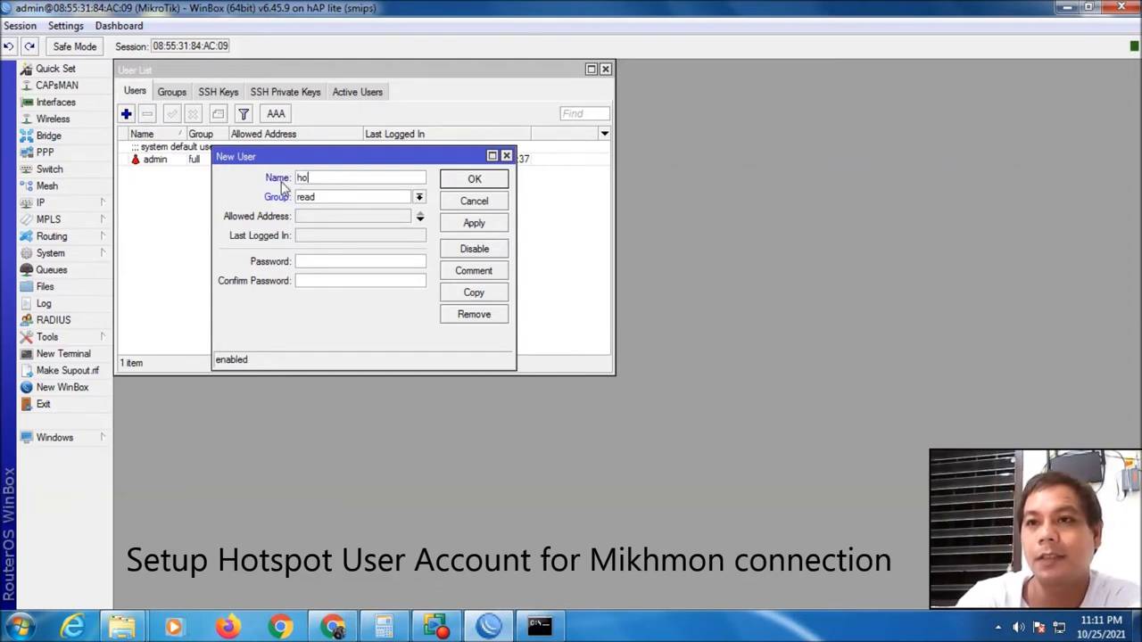
{"action": "type", "text": "tspot"}
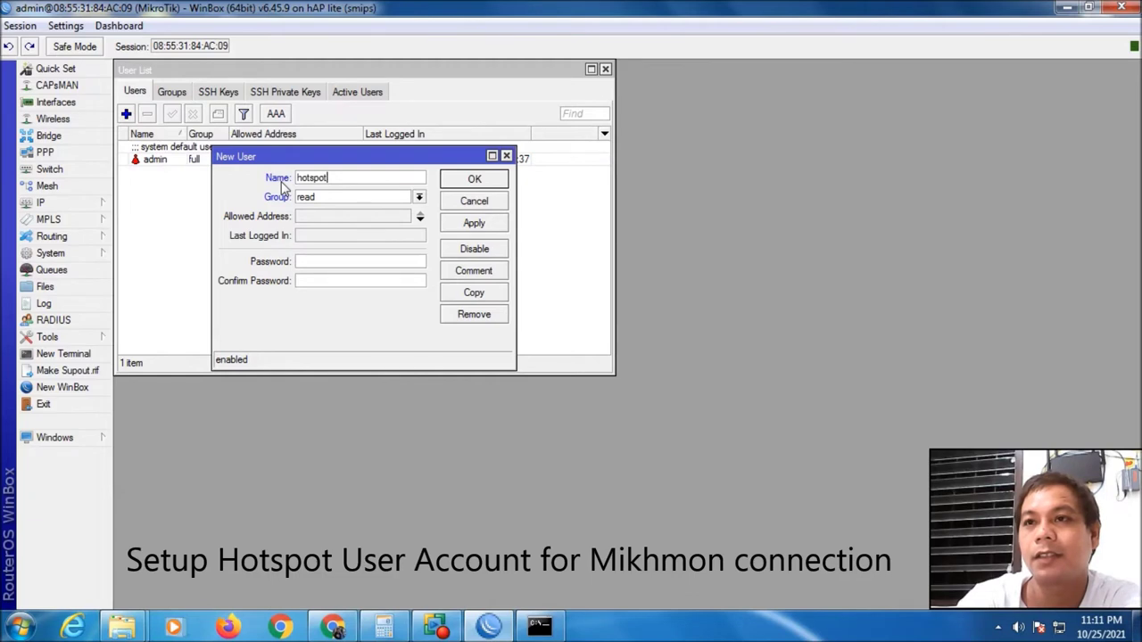
{"action": "left_click", "coordinate": [418, 197]}
{"action": "left_click", "coordinate": [339, 210]}
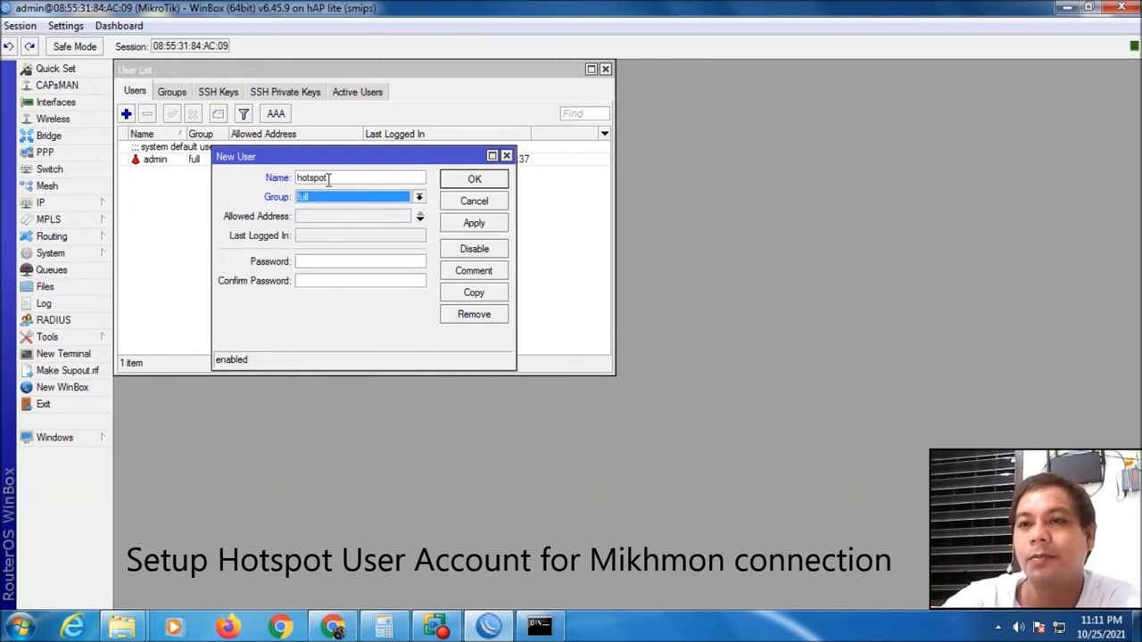
Give the hotspot user a password and comment Hotspot, save it, and close the User List
{"action": "left_click", "coordinate": [342, 260]}
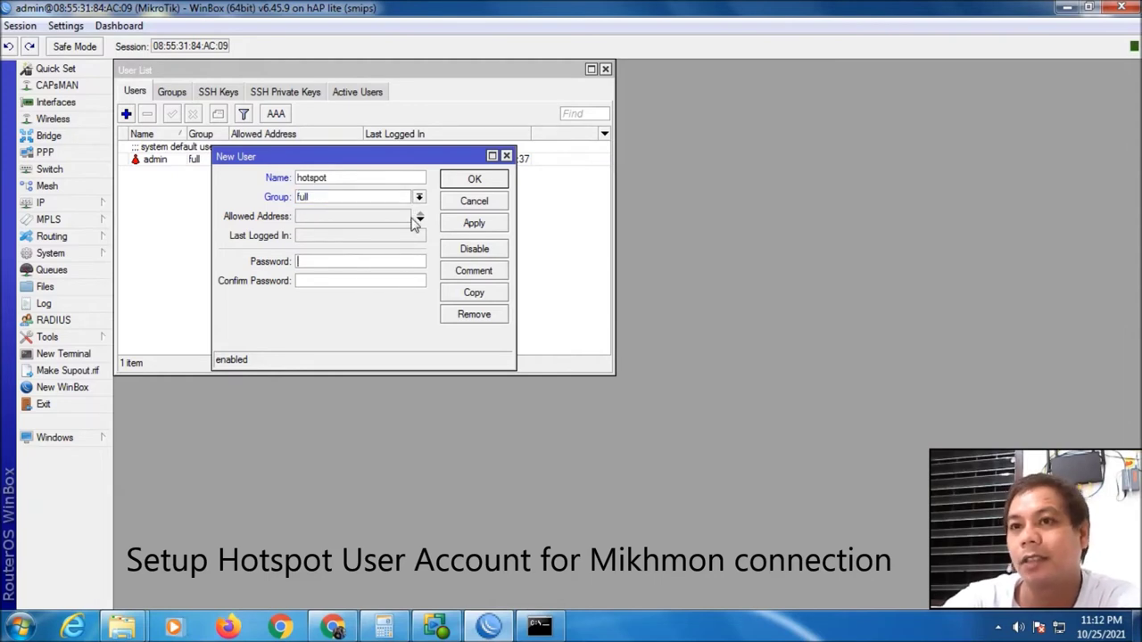
{"action": "type", "text": "123"}
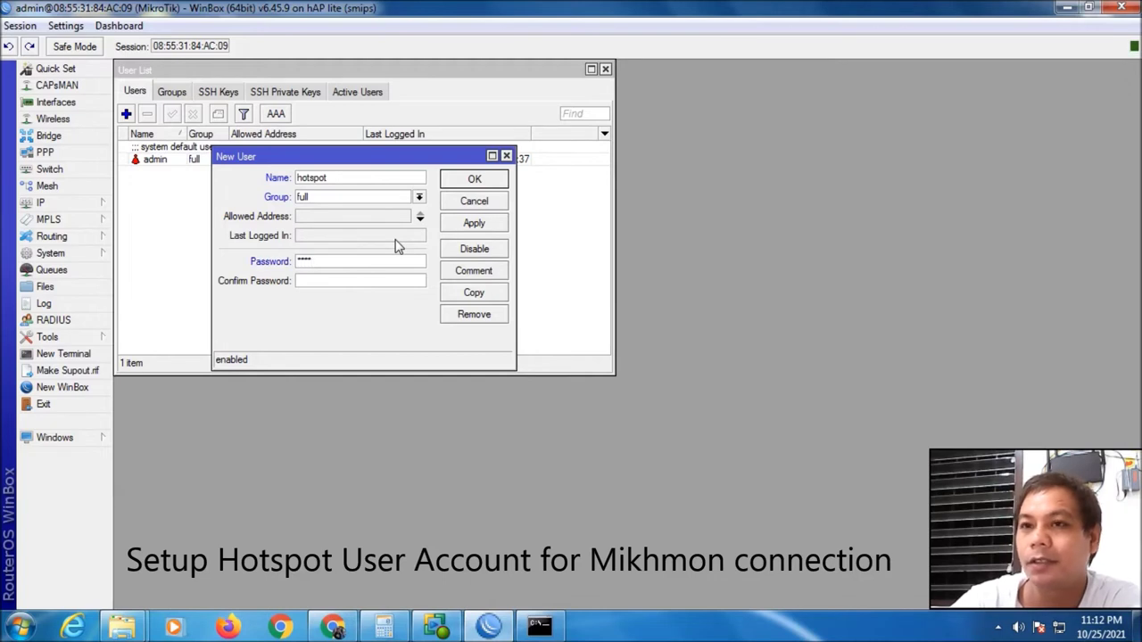
{"action": "left_click", "coordinate": [362, 280]}
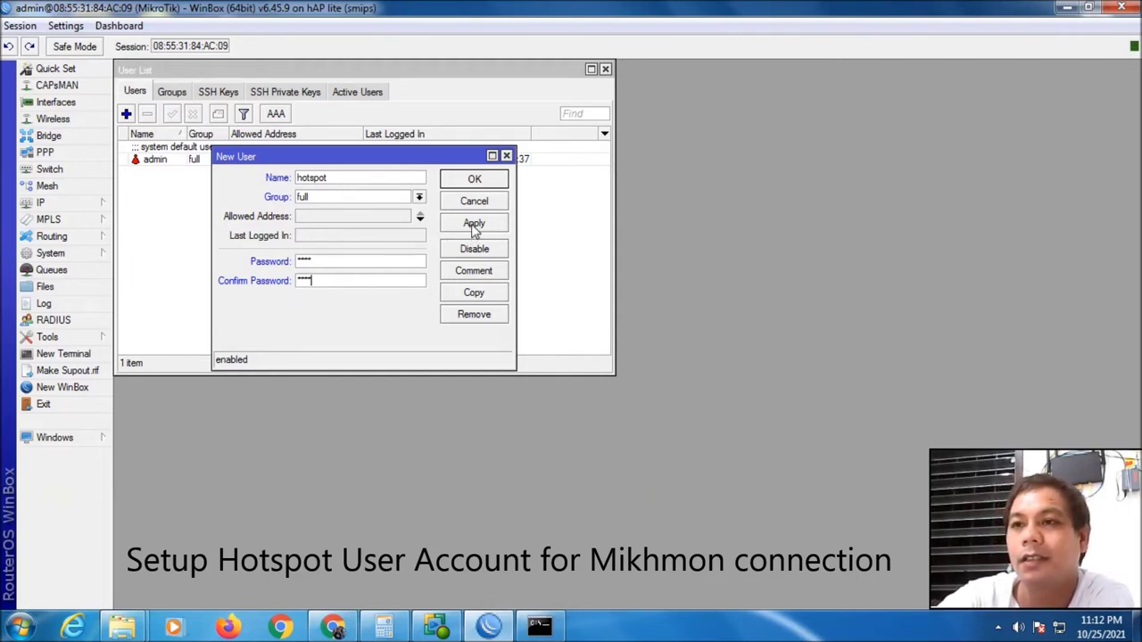
{"action": "left_click", "coordinate": [478, 272]}
{"action": "type", "text": "Hotspot"}
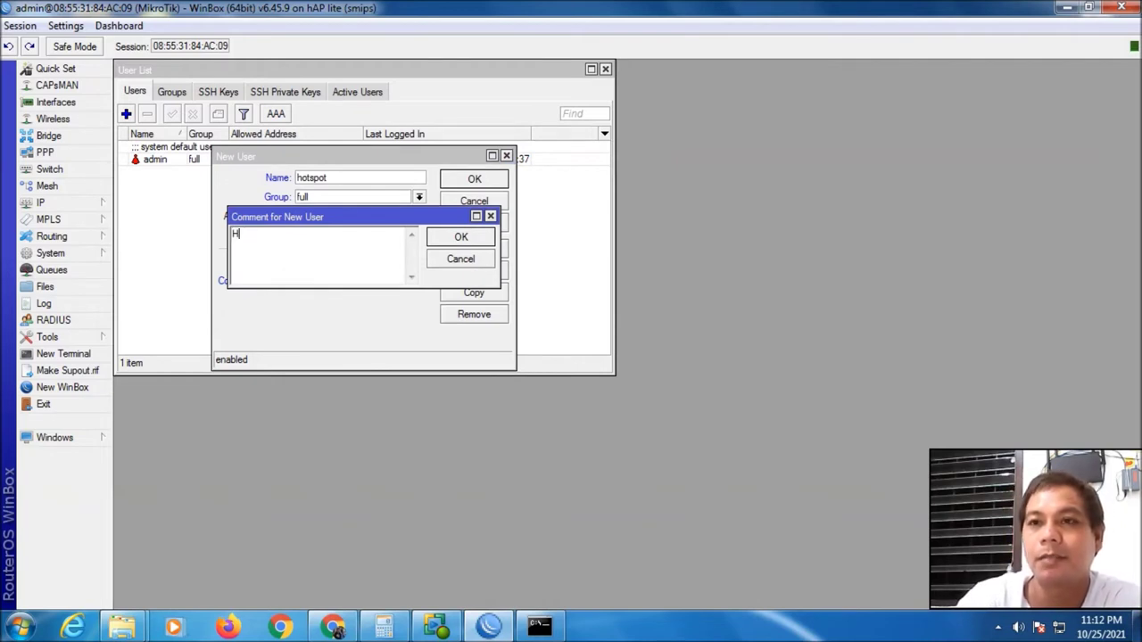
{"action": "left_click", "coordinate": [463, 237]}
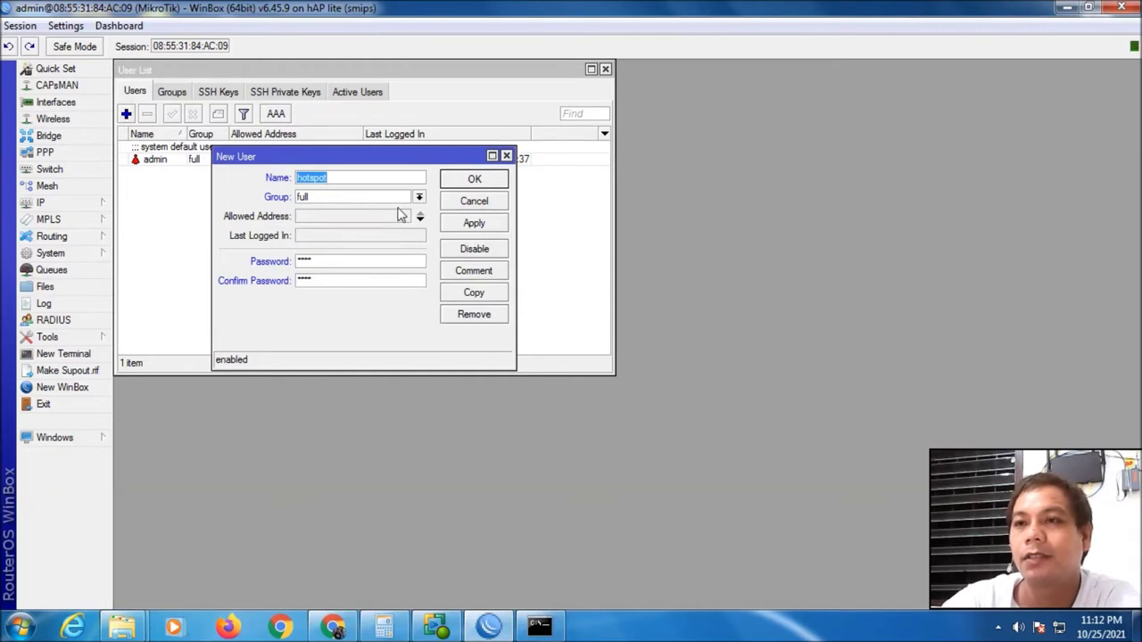
{"action": "left_click", "coordinate": [475, 227]}
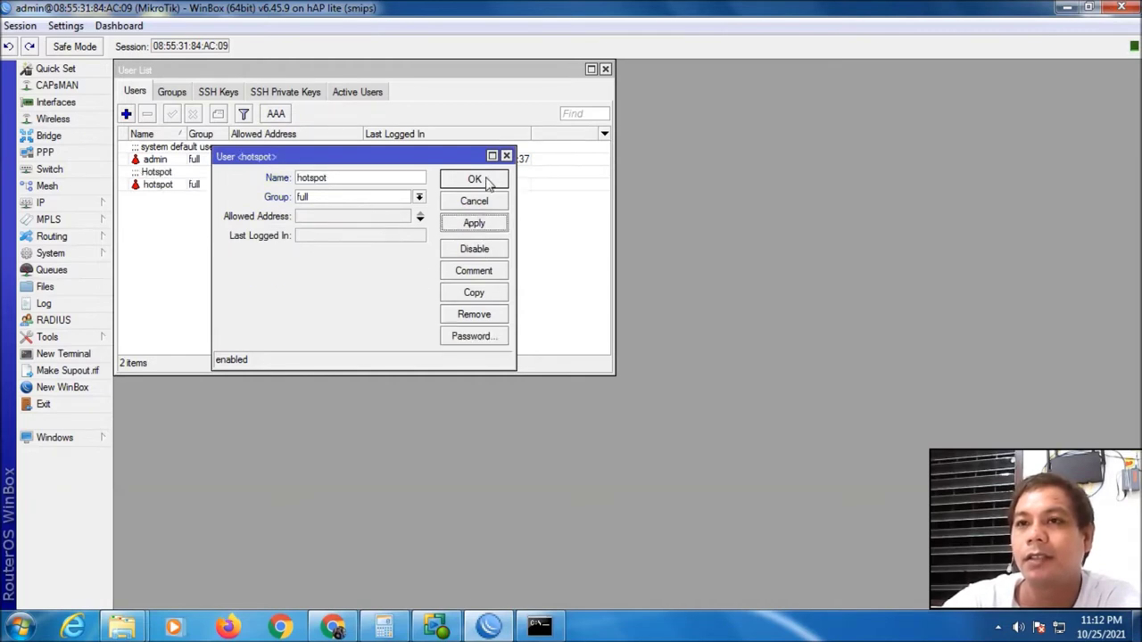
{"action": "left_click", "coordinate": [487, 181]}
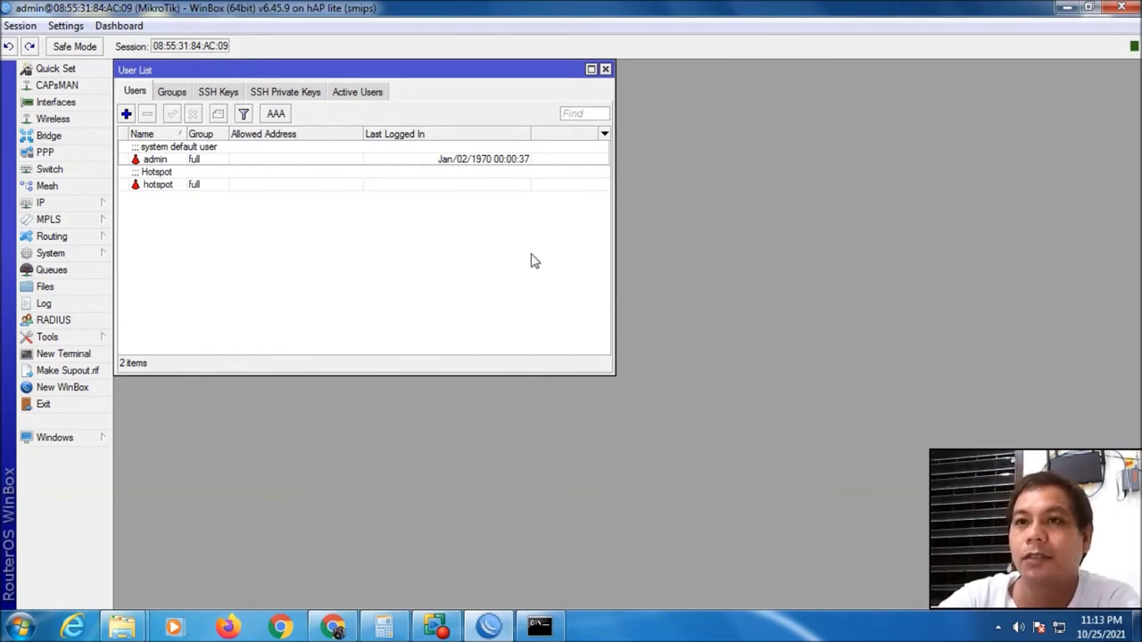
{"action": "left_click", "coordinate": [604, 69]}
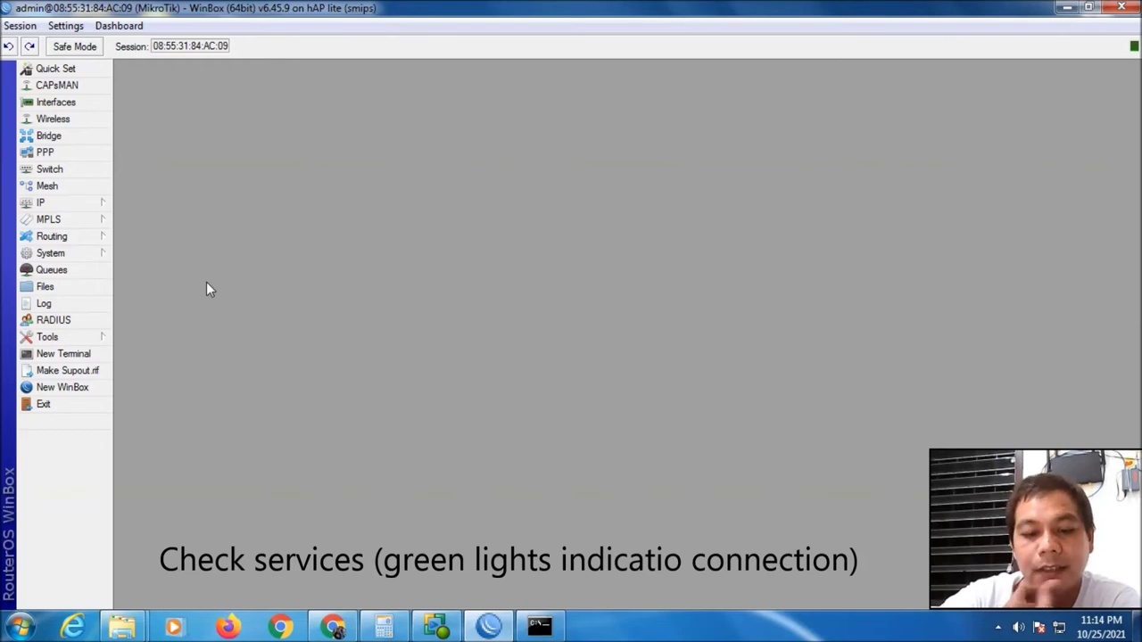
{"action": "left_click", "coordinate": [75, 208]}
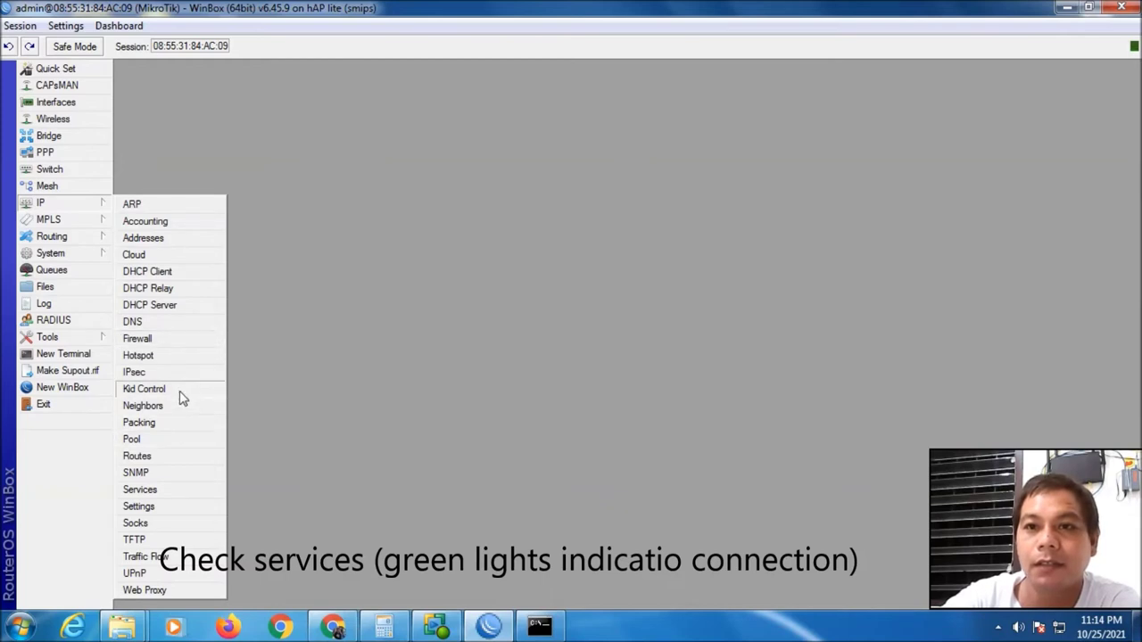
{"action": "left_click", "coordinate": [179, 489]}
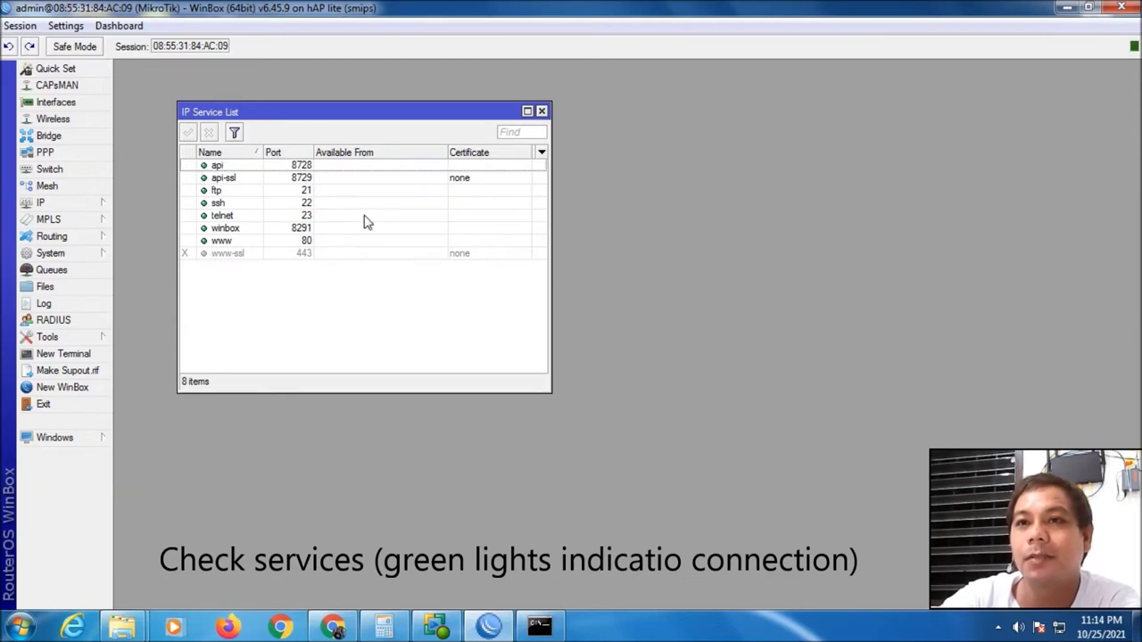
{"action": "left_click", "coordinate": [542, 112]}
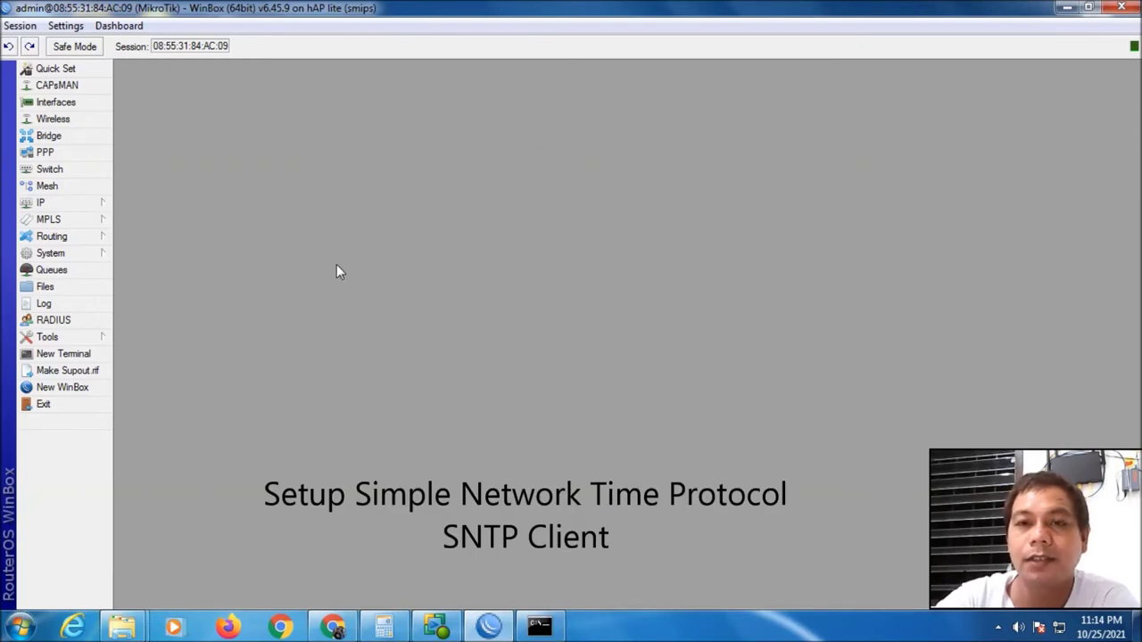
Enable SNTP with servers 111.92.175.248, 130.54.208.201 and DNS name asia.pool.ntp.org
{"action": "left_click", "coordinate": [89, 257]}
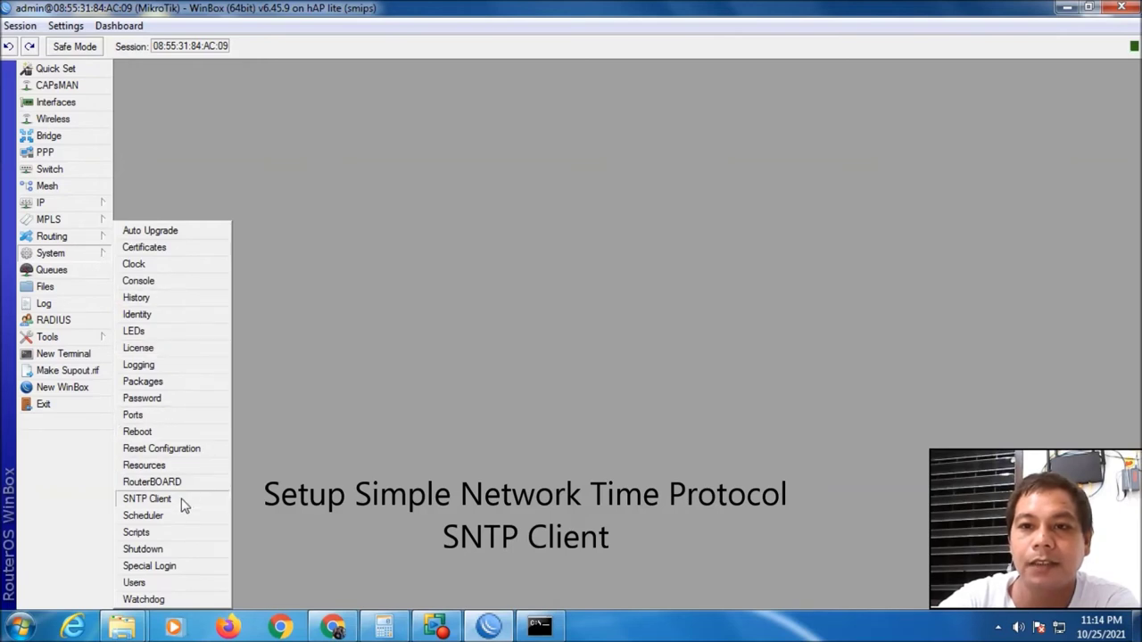
{"action": "left_click", "coordinate": [151, 499]}
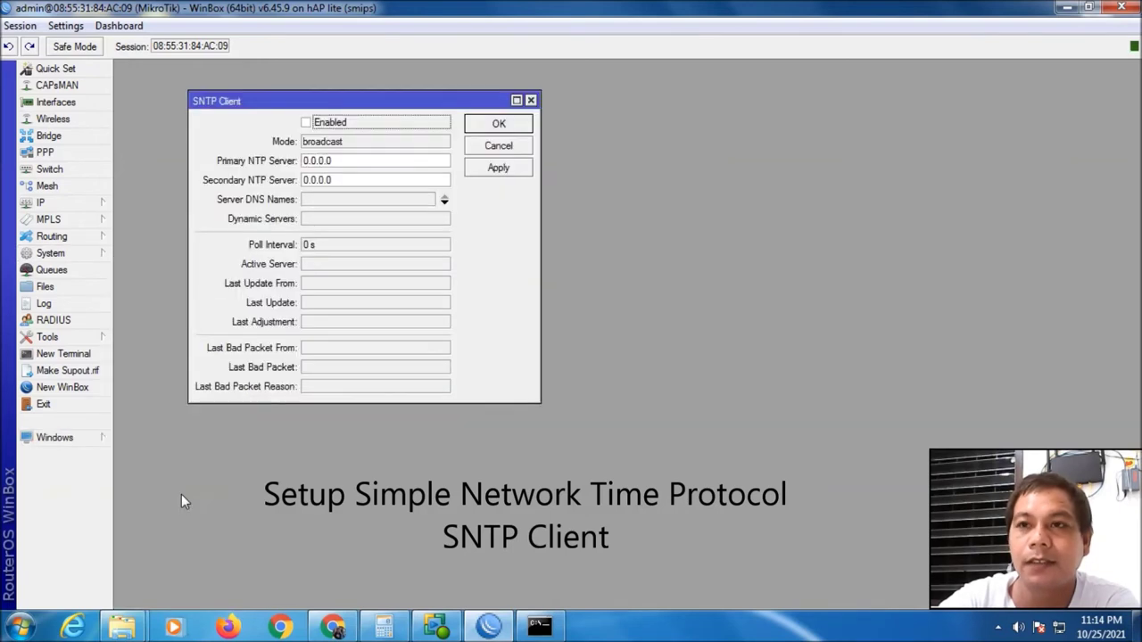
{"action": "left_click", "coordinate": [306, 122]}
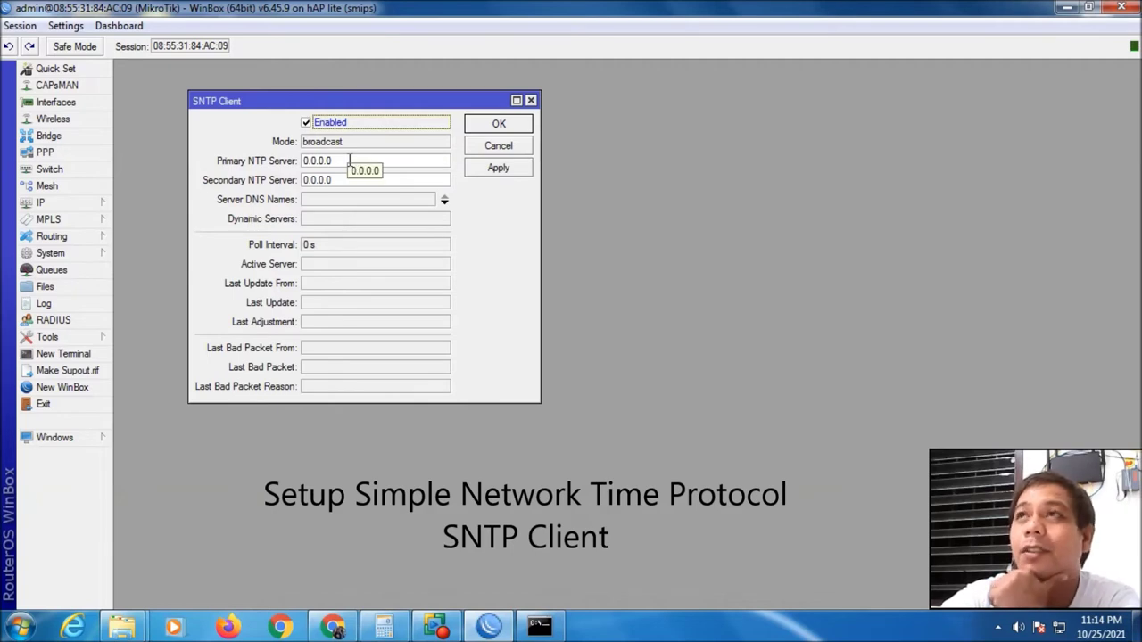
{"action": "left_click_drag", "start_coordinate": [350, 161], "coordinate": [301, 169]}
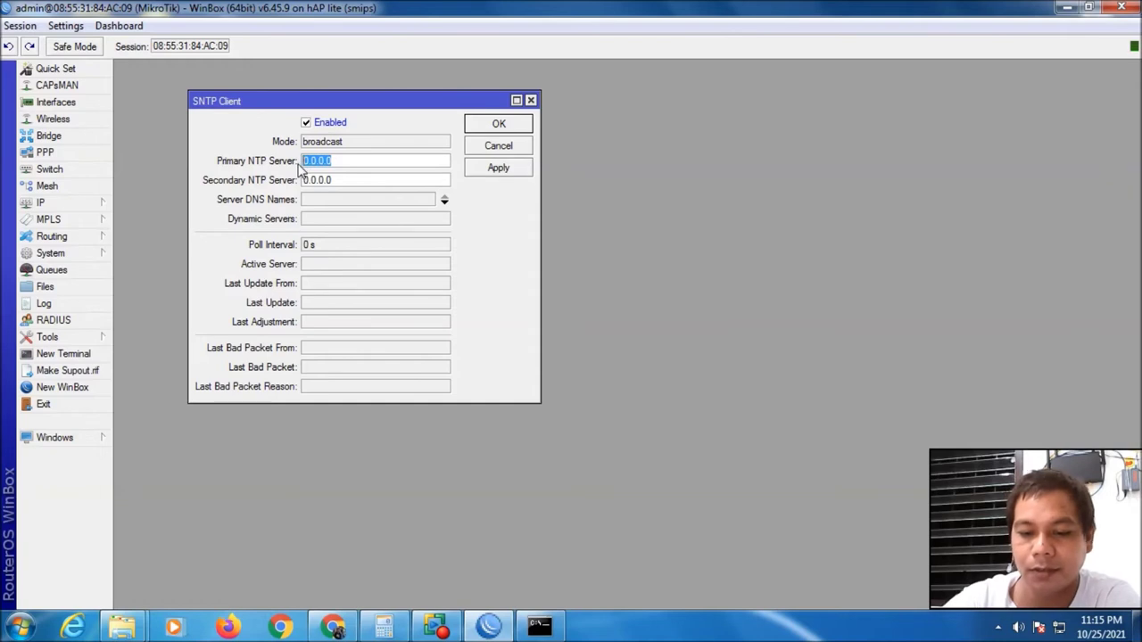
{"action": "type", "text": "111.92.175"}
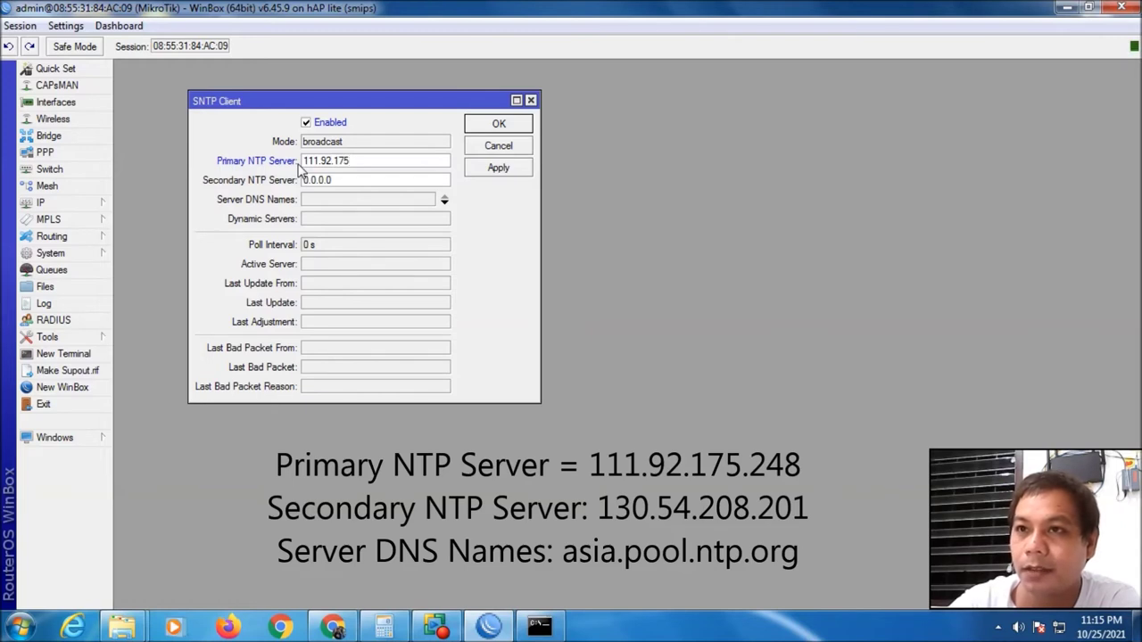
{"action": "type", "text": ".248"}
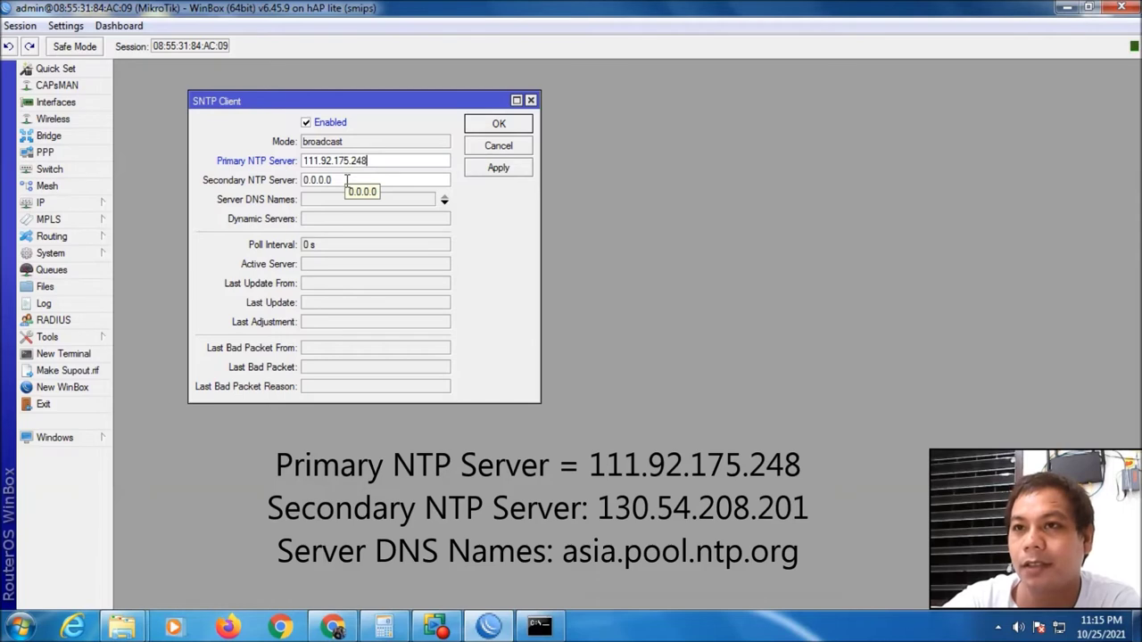
{"action": "left_click_drag", "start_coordinate": [347, 180], "coordinate": [302, 181]}
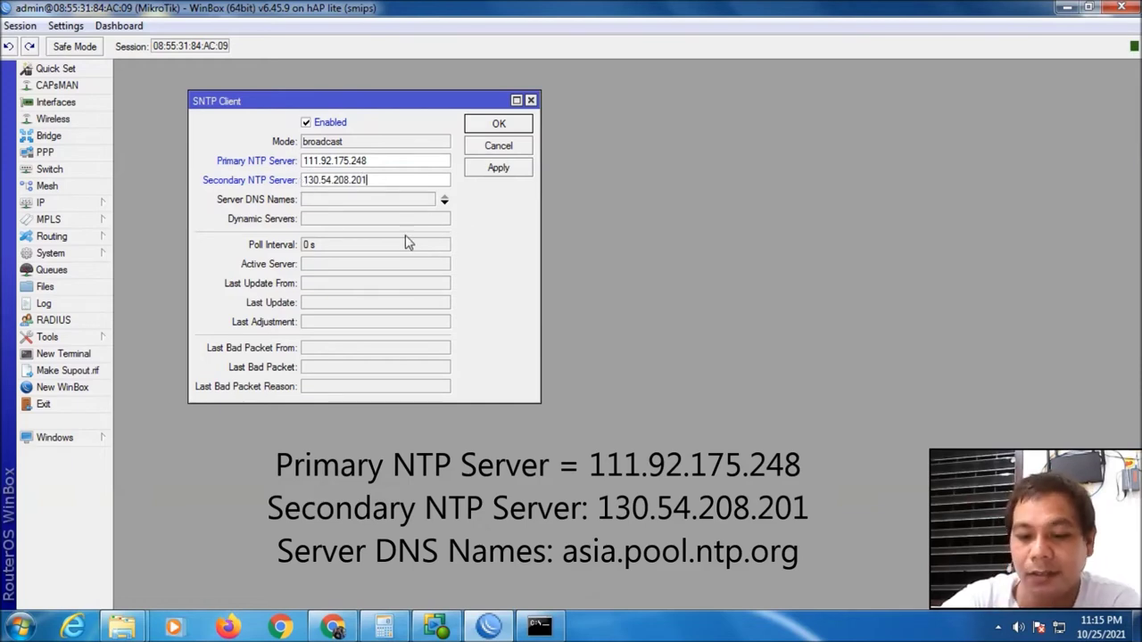
{"action": "left_click", "coordinate": [362, 201]}
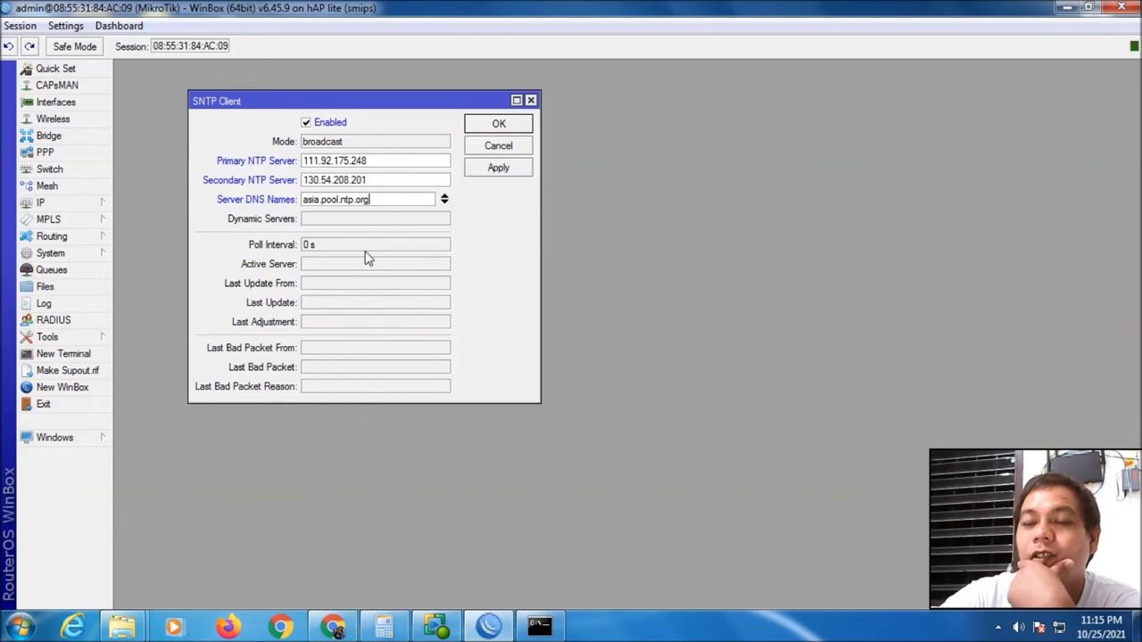
{"action": "left_click", "coordinate": [506, 170]}
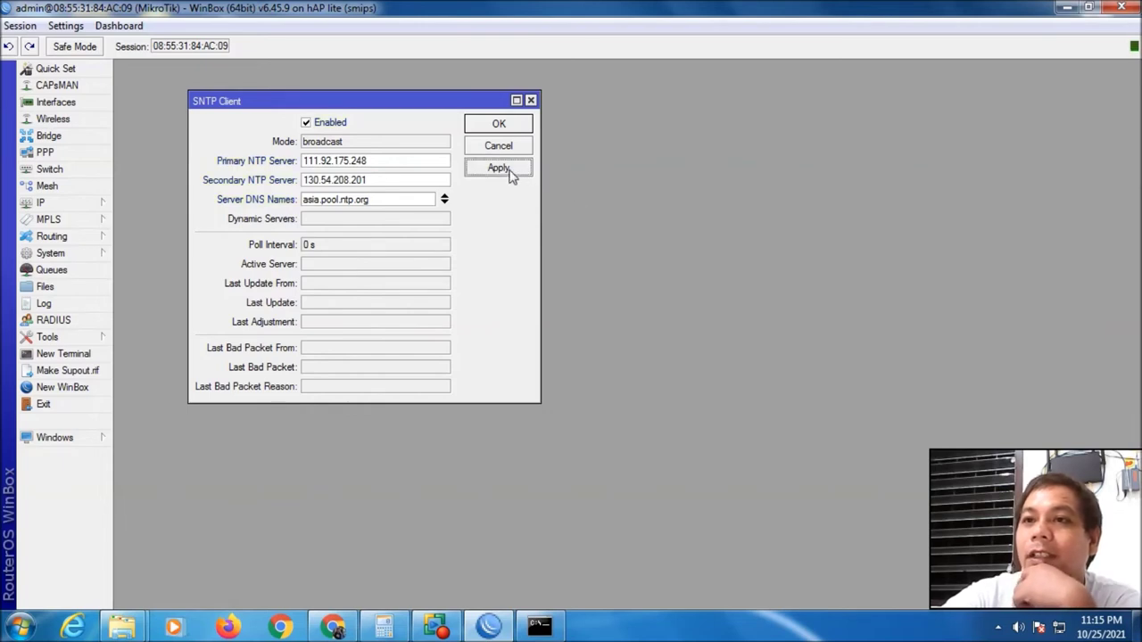
{"action": "left_click", "coordinate": [500, 125]}
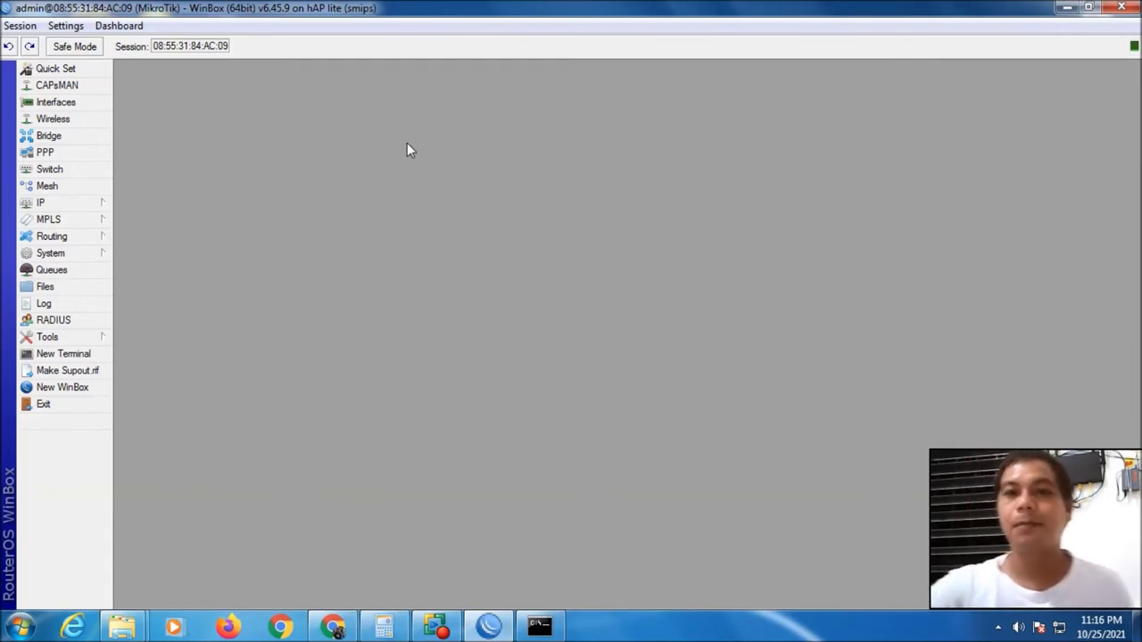
Shrink WinBox aside and open the desktop hotspot folder next to it
{"action": "left_click_drag", "start_coordinate": [479, 9], "coordinate": [406, 97]}
{"action": "left_click_drag", "start_coordinate": [494, 100], "coordinate": [663, 40]}
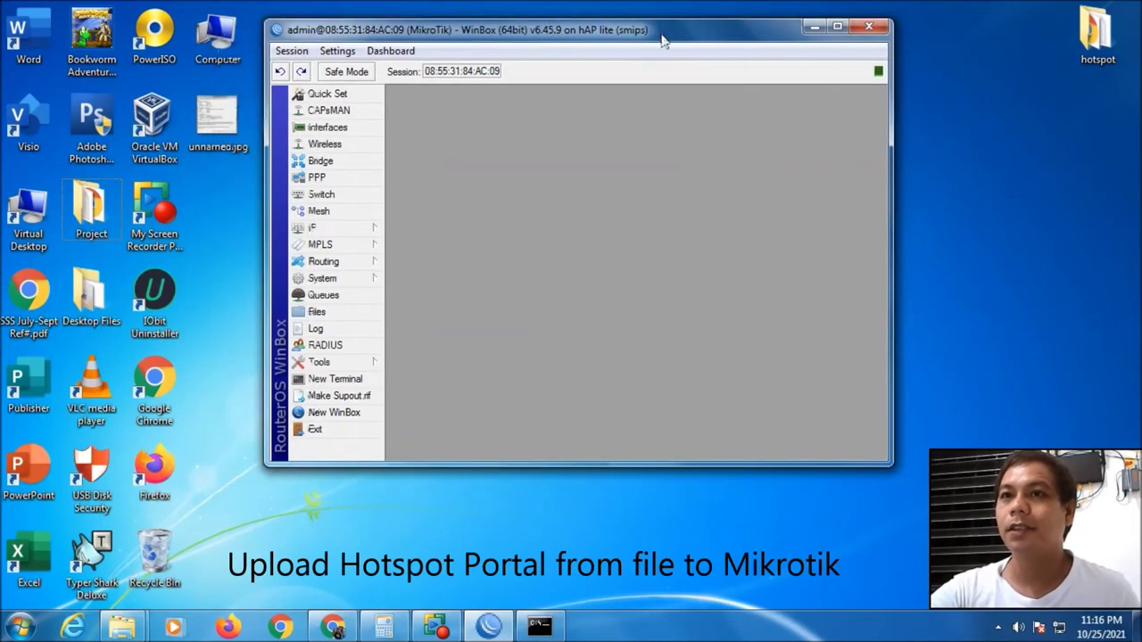
{"action": "double_click", "coordinate": [1099, 36]}
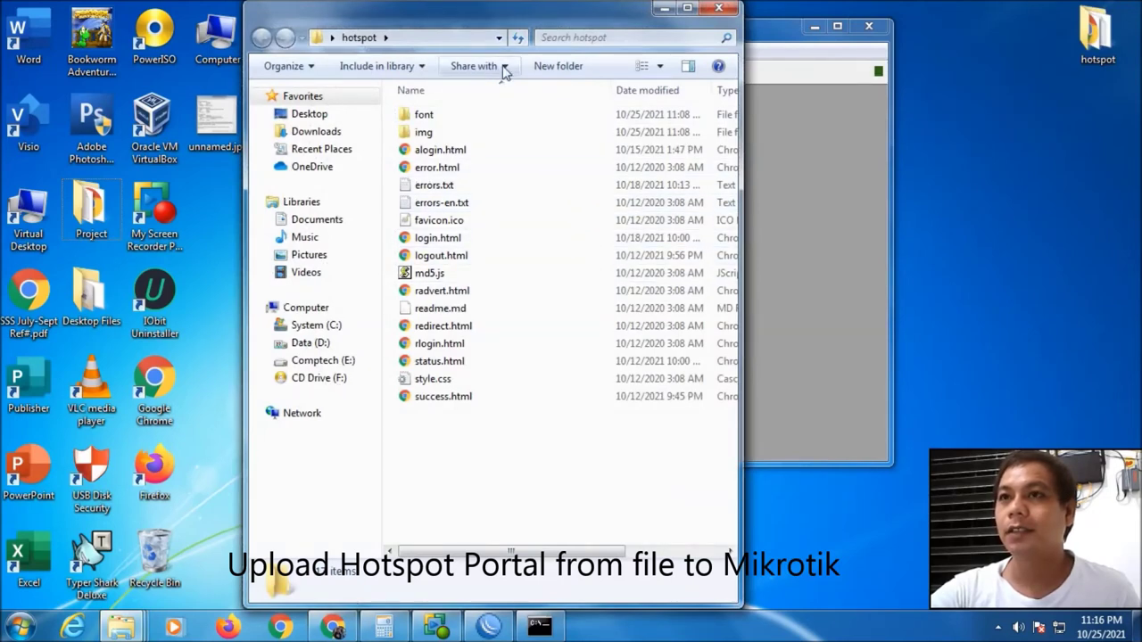
{"action": "left_click_drag", "start_coordinate": [493, 29], "coordinate": [772, 29]}
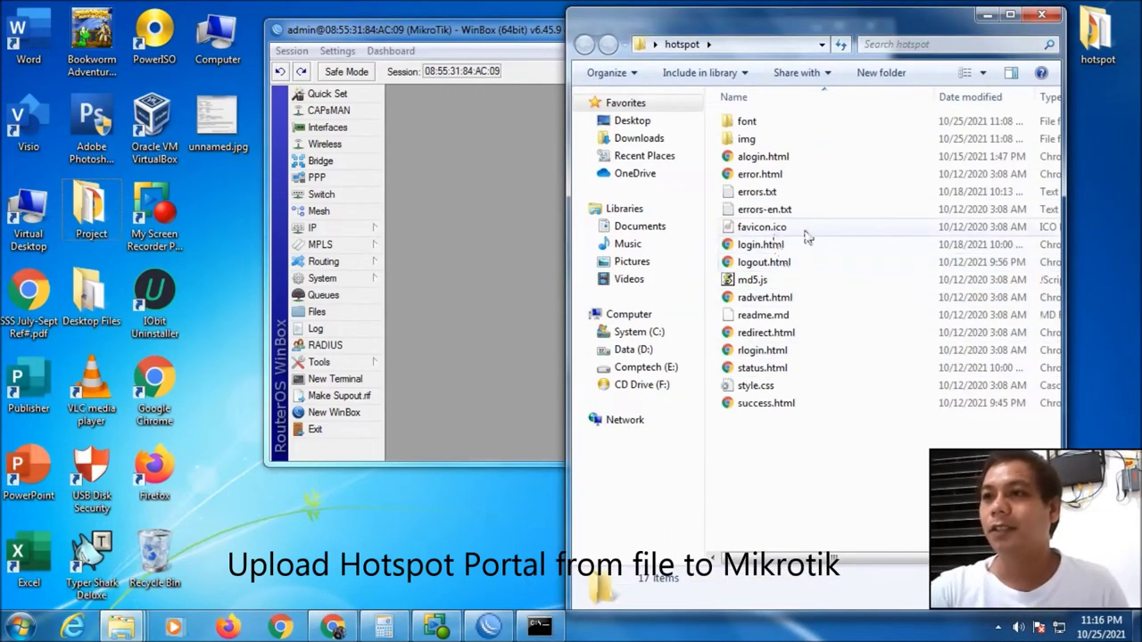
{"action": "left_click", "coordinate": [763, 246]}
Open login.html in Notepad and scroll through its code
{"action": "right_click", "coordinate": [767, 248]}
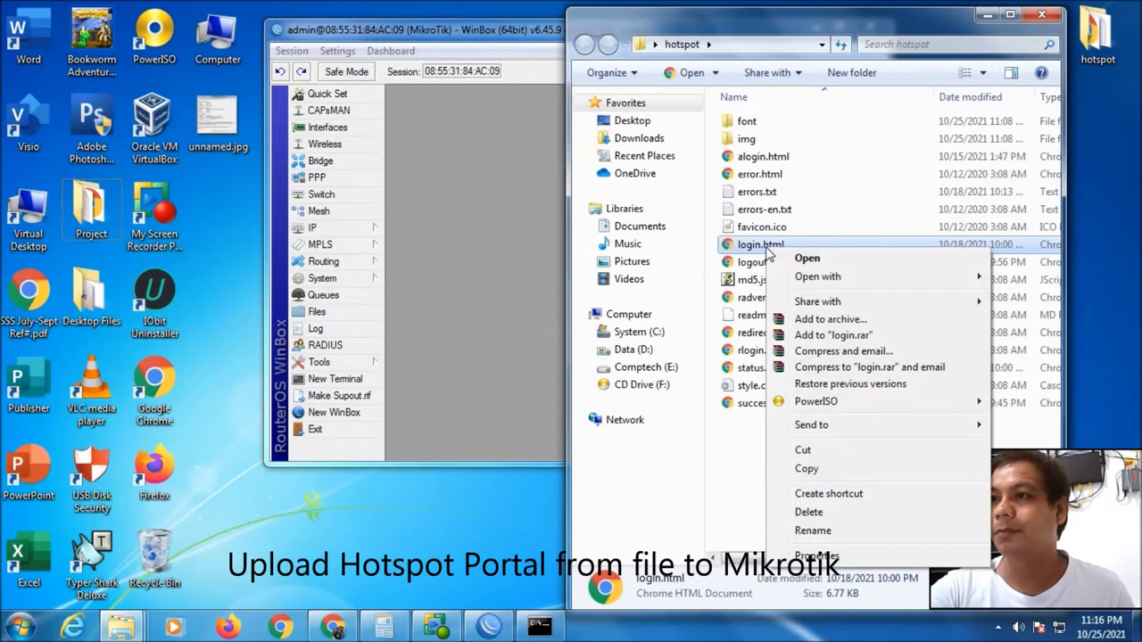
{"action": "mouse_move", "coordinate": [843, 282]}
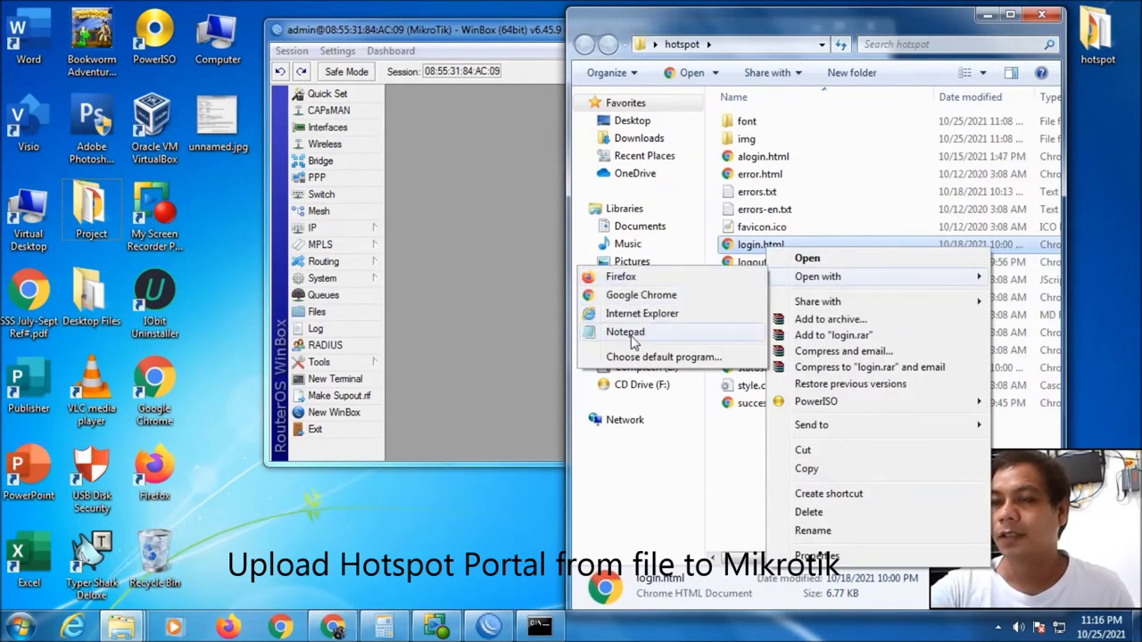
{"action": "left_click", "coordinate": [616, 334]}
{"action": "scroll", "coordinate": [606, 347], "scroll_direction": "down", "scroll_amount": 20}
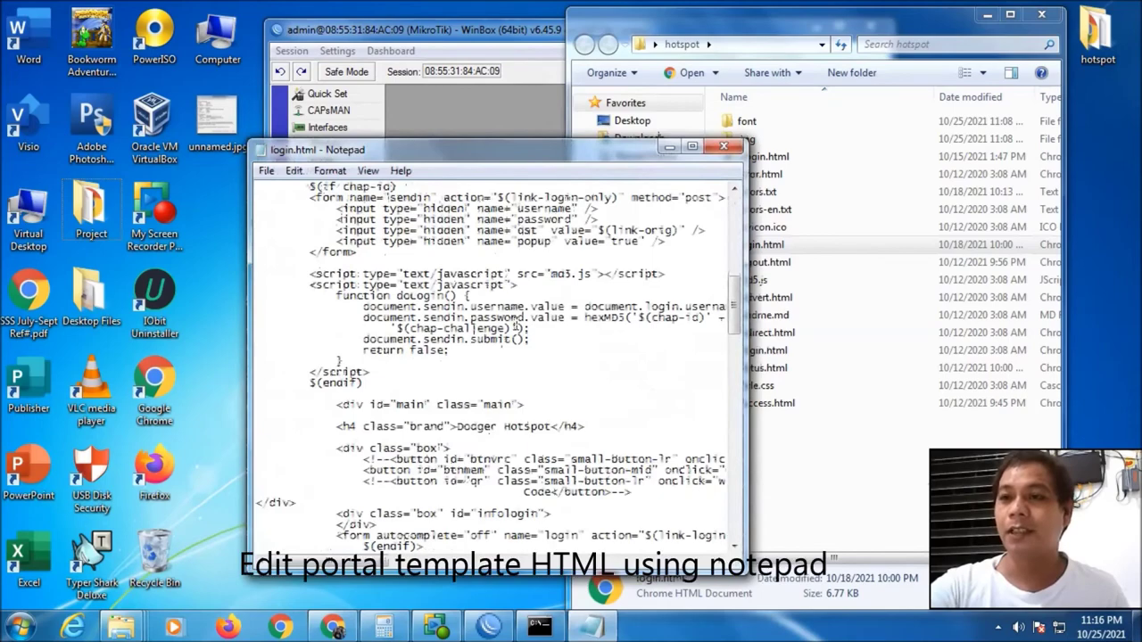
{"action": "scroll", "coordinate": [519, 323], "scroll_direction": "down", "scroll_amount": 14}
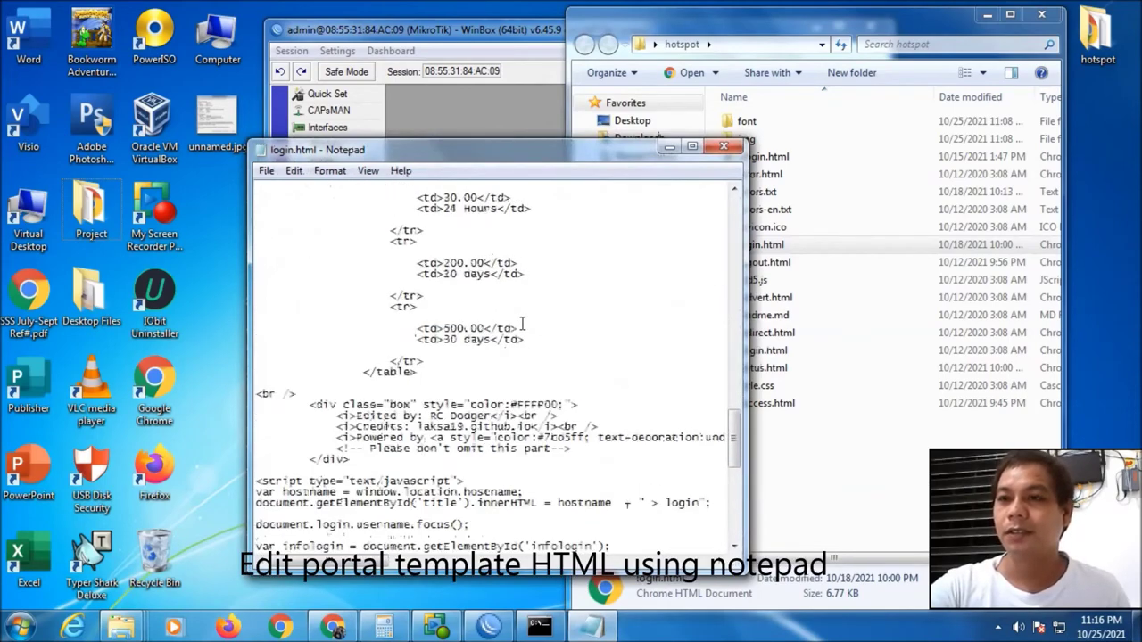
{"action": "scroll", "coordinate": [526, 321], "scroll_direction": "up", "scroll_amount": 20}
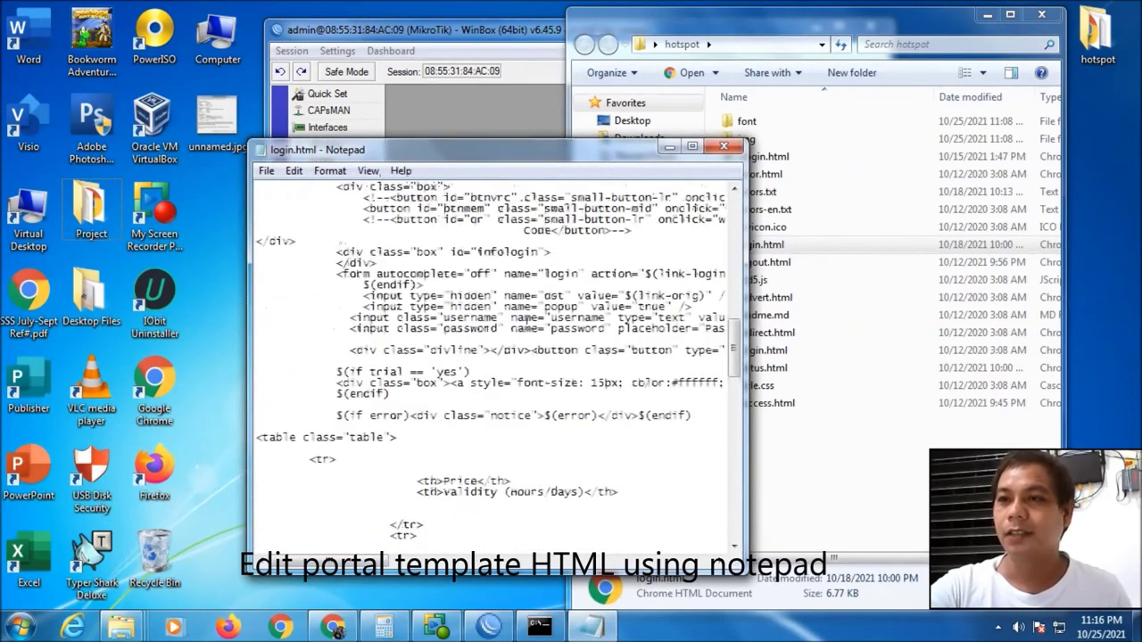
{"action": "scroll", "coordinate": [526, 320], "scroll_direction": "up", "scroll_amount": 4}
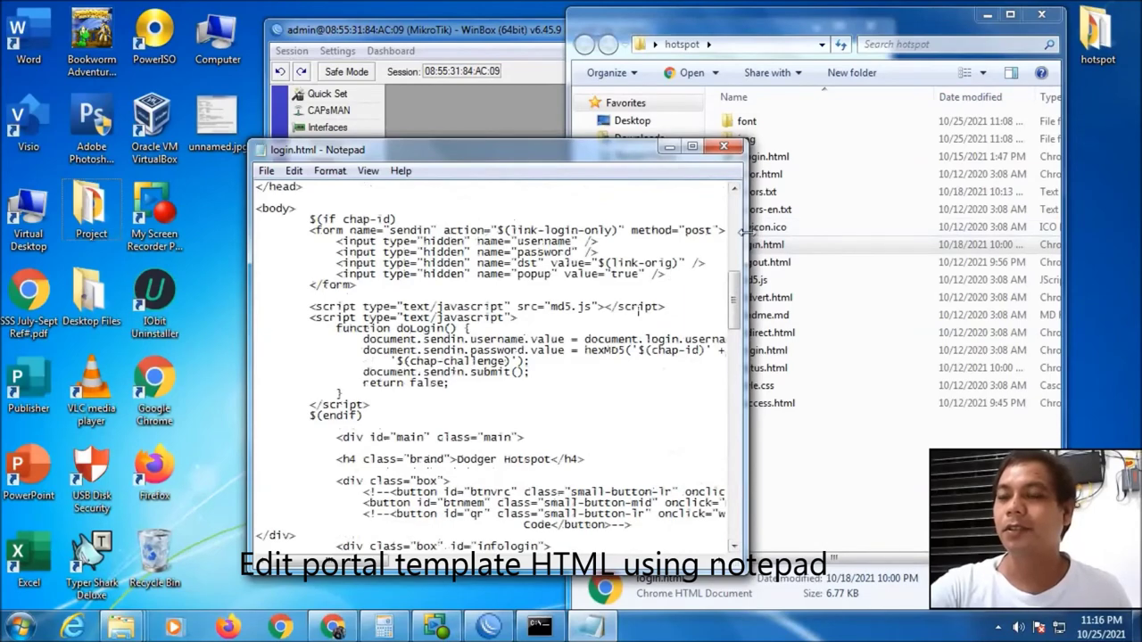
Widen the Notepad window, review login.html again, and close it
{"action": "left_click_drag", "start_coordinate": [744, 230], "coordinate": [906, 214]}
{"action": "scroll", "coordinate": [749, 272], "scroll_direction": "up", "scroll_amount": 15}
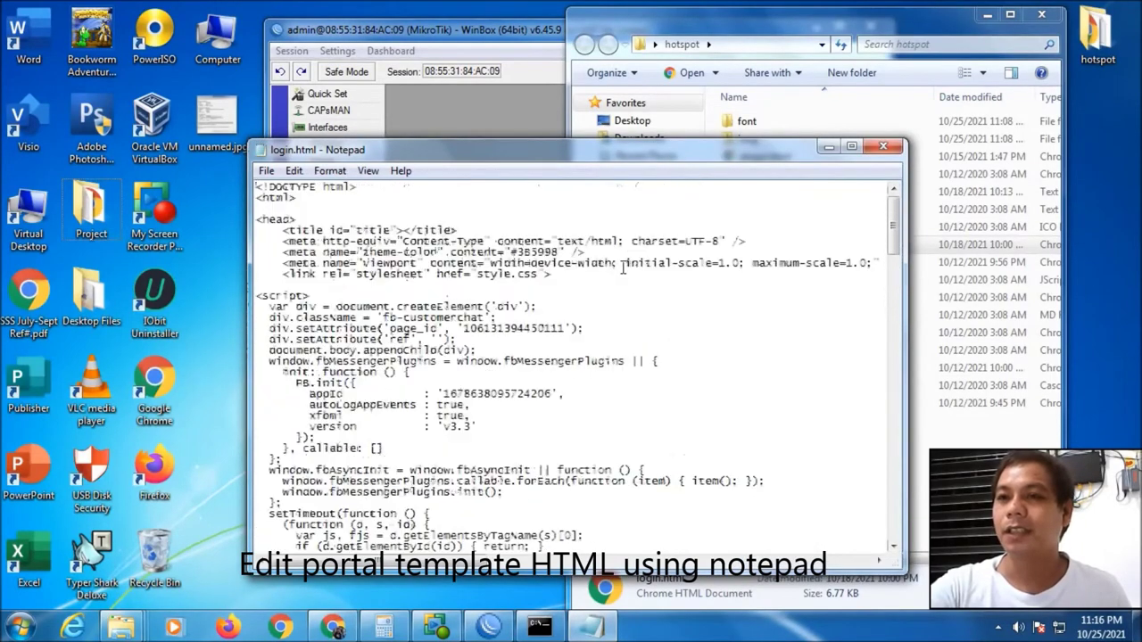
{"action": "scroll", "coordinate": [622, 263], "scroll_direction": "down", "scroll_amount": 20}
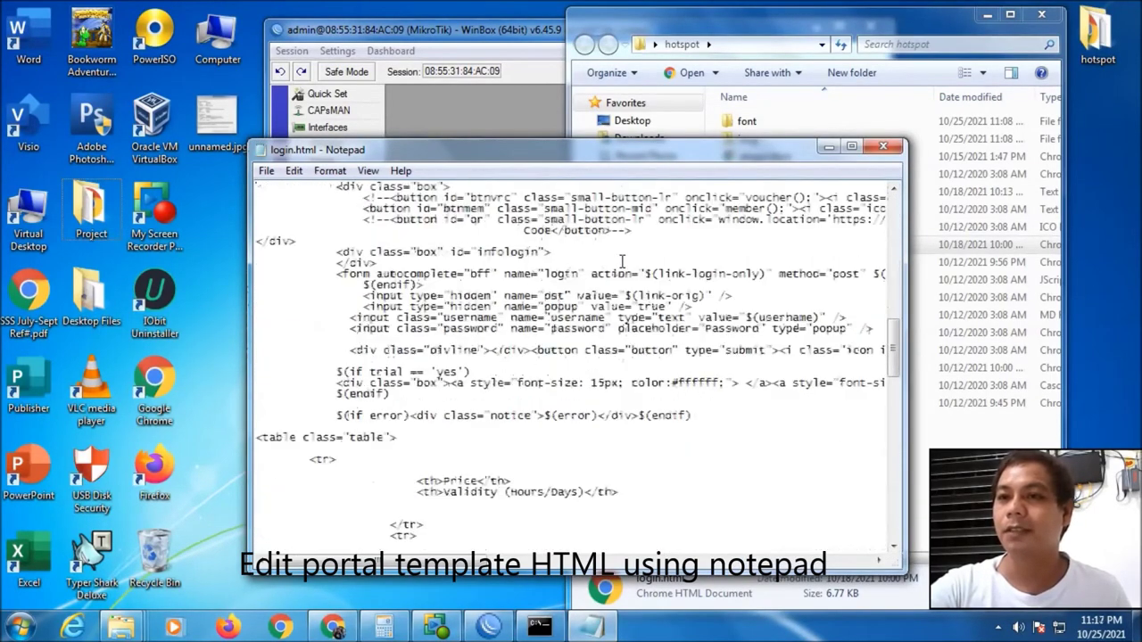
{"action": "scroll", "coordinate": [622, 265], "scroll_direction": "down", "scroll_amount": 20}
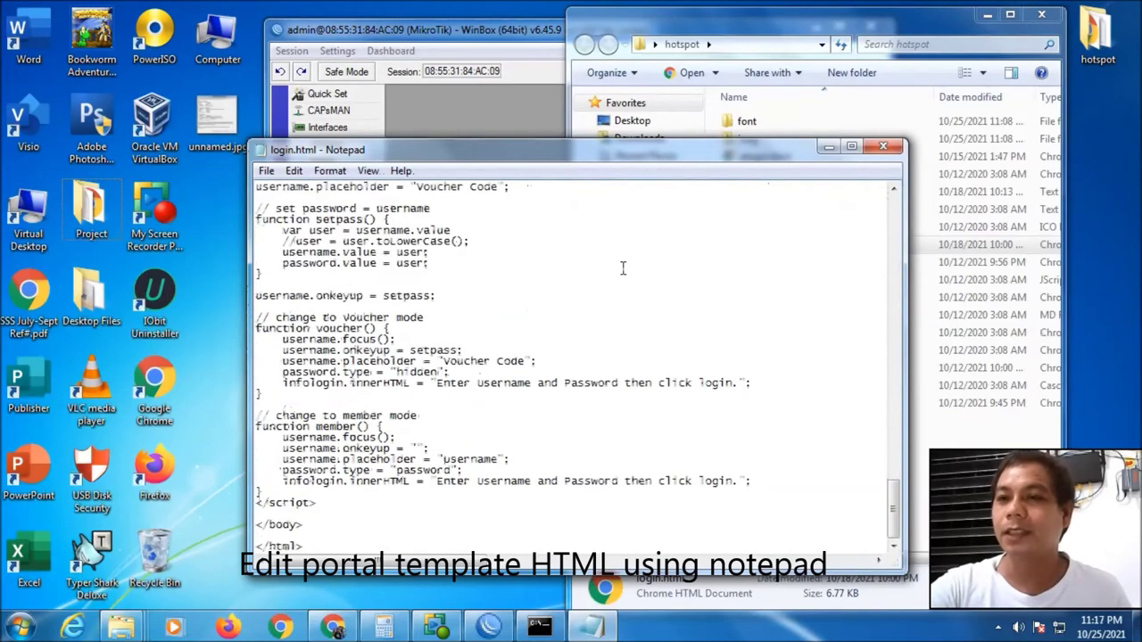
{"action": "scroll", "coordinate": [623, 268], "scroll_direction": "up", "scroll_amount": 11}
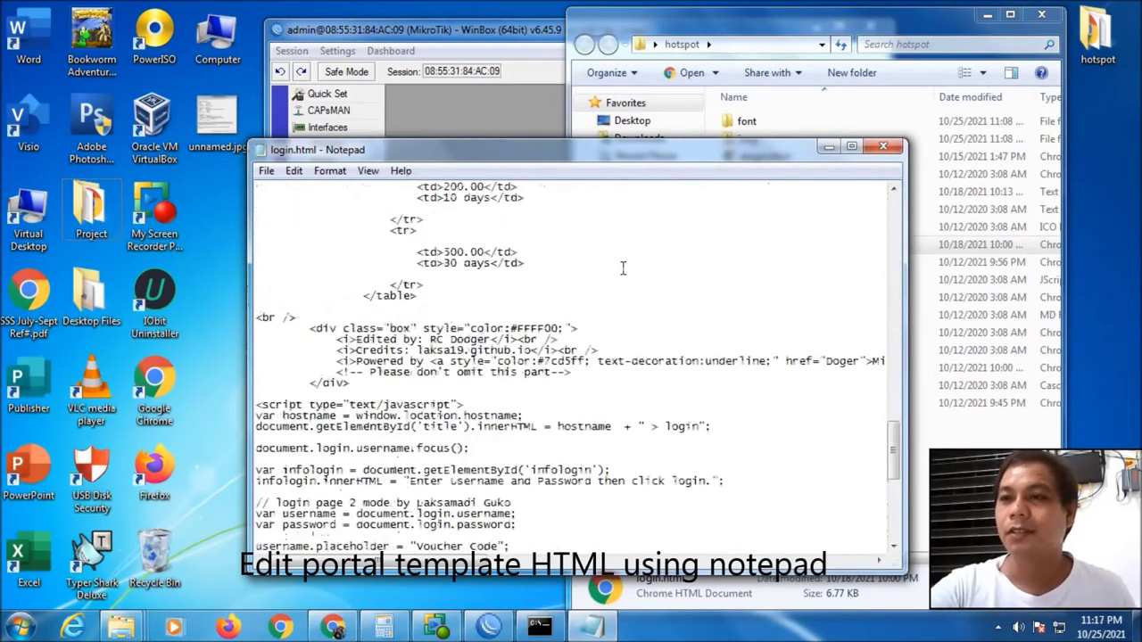
{"action": "scroll", "coordinate": [622, 268], "scroll_direction": "up", "scroll_amount": 20}
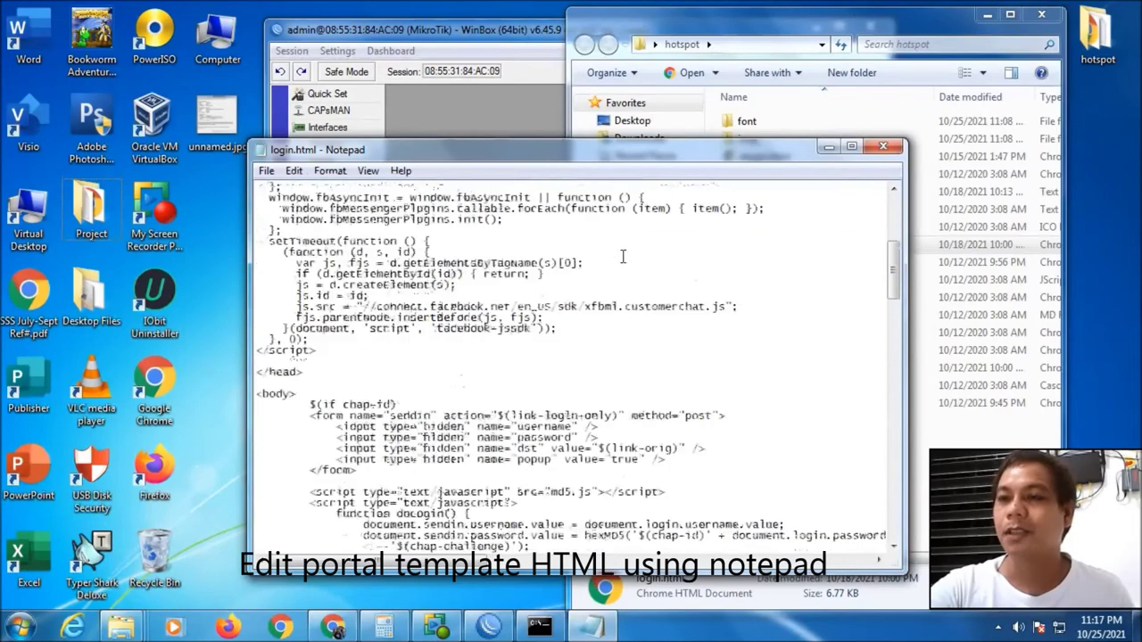
{"action": "scroll", "coordinate": [623, 256], "scroll_direction": "up", "scroll_amount": 8}
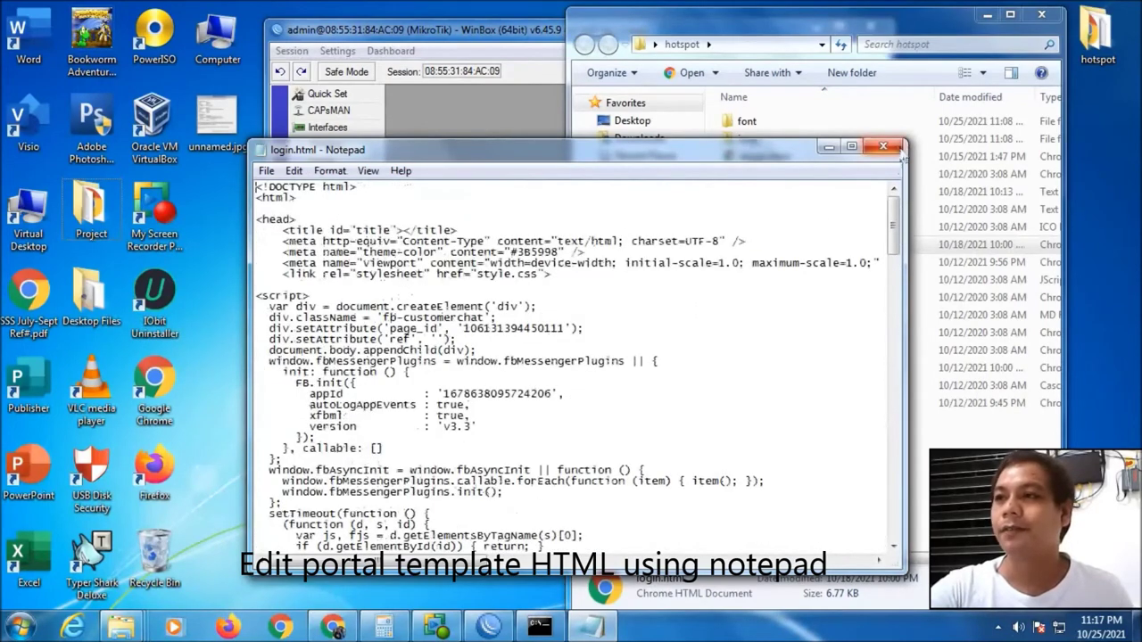
{"action": "left_click", "coordinate": [896, 148]}
Open the router's File List in WinBox and select the default hotspot folder
{"action": "left_click", "coordinate": [1041, 15]}
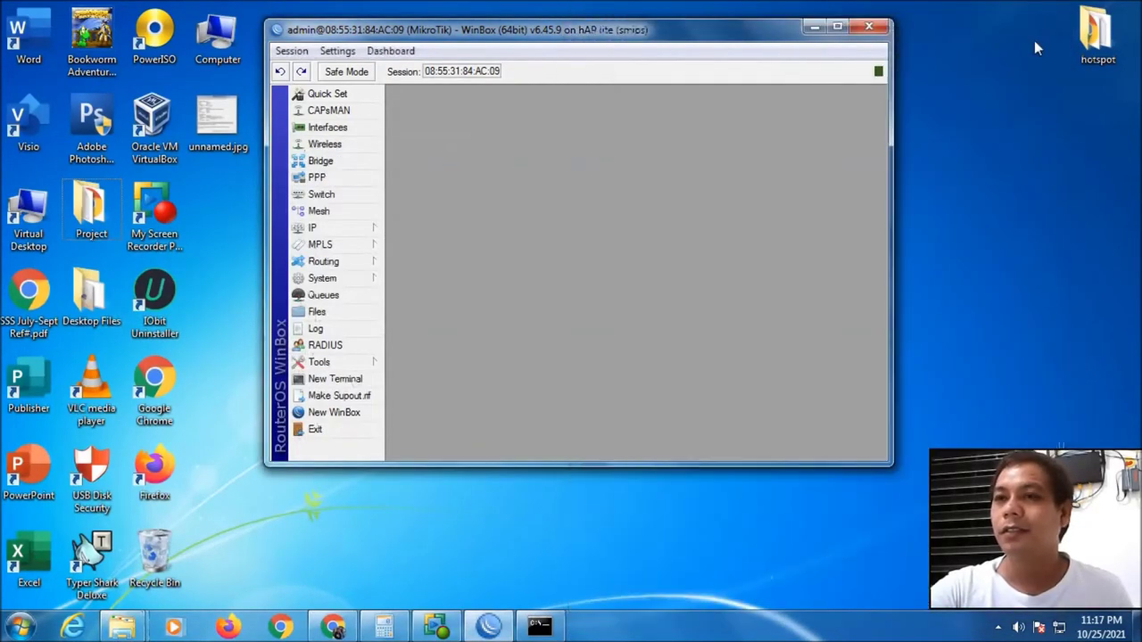
{"action": "left_click", "coordinate": [344, 311]}
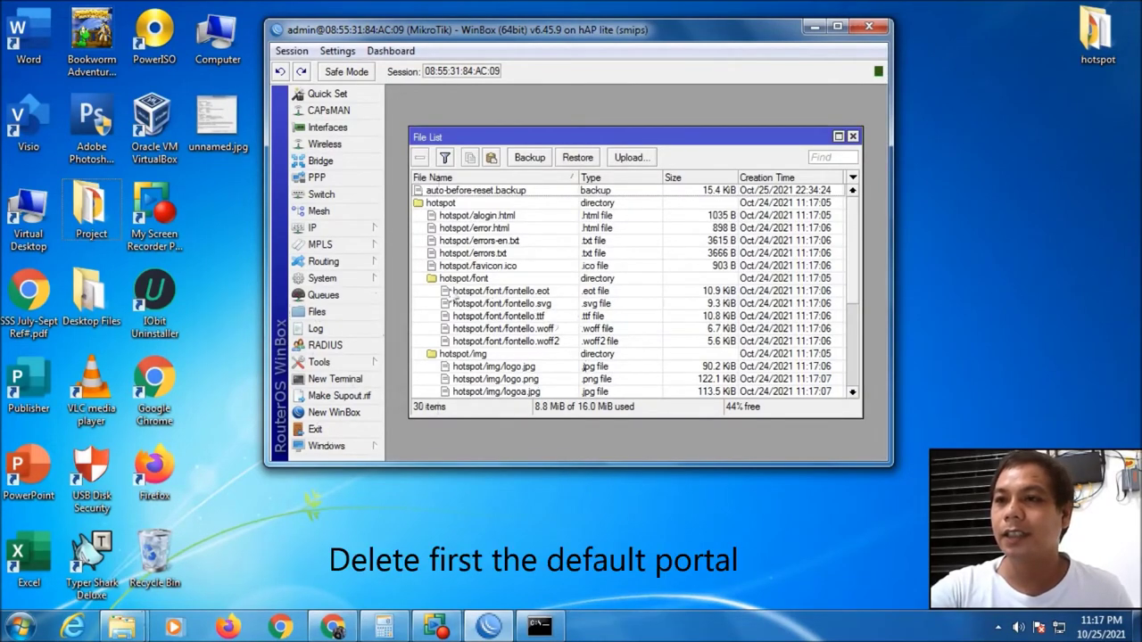
{"action": "left_click", "coordinate": [443, 204]}
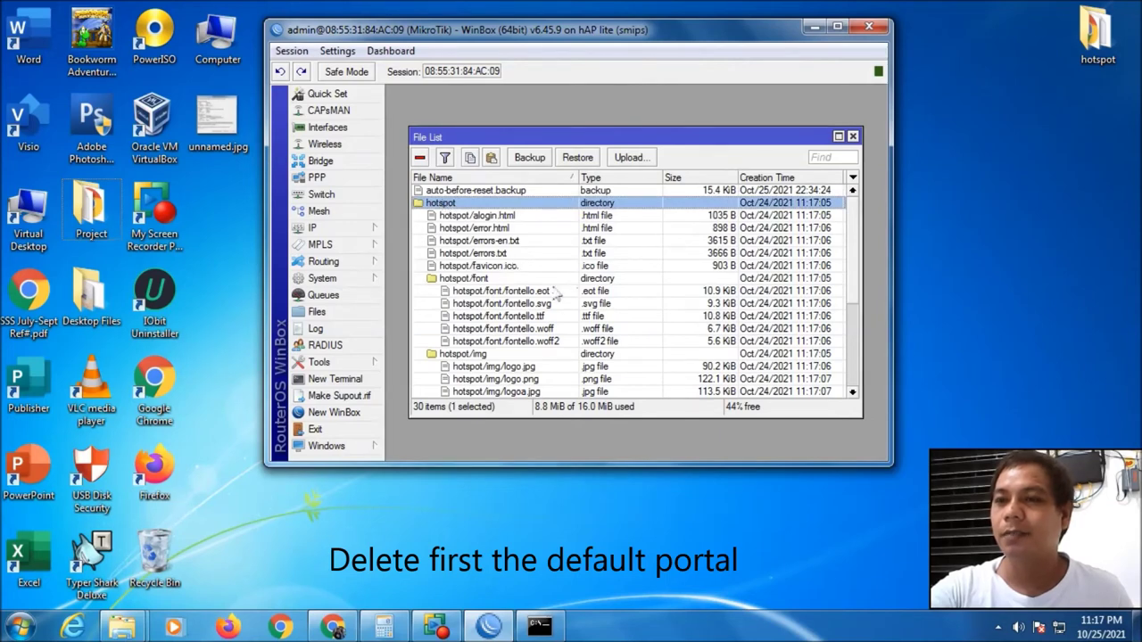
{"action": "scroll", "coordinate": [549, 284], "scroll_direction": "down", "scroll_amount": 1}
{"action": "scroll", "coordinate": [548, 284], "scroll_direction": "up", "scroll_amount": 1}
{"action": "scroll", "coordinate": [549, 284], "scroll_direction": "down", "scroll_amount": 4}
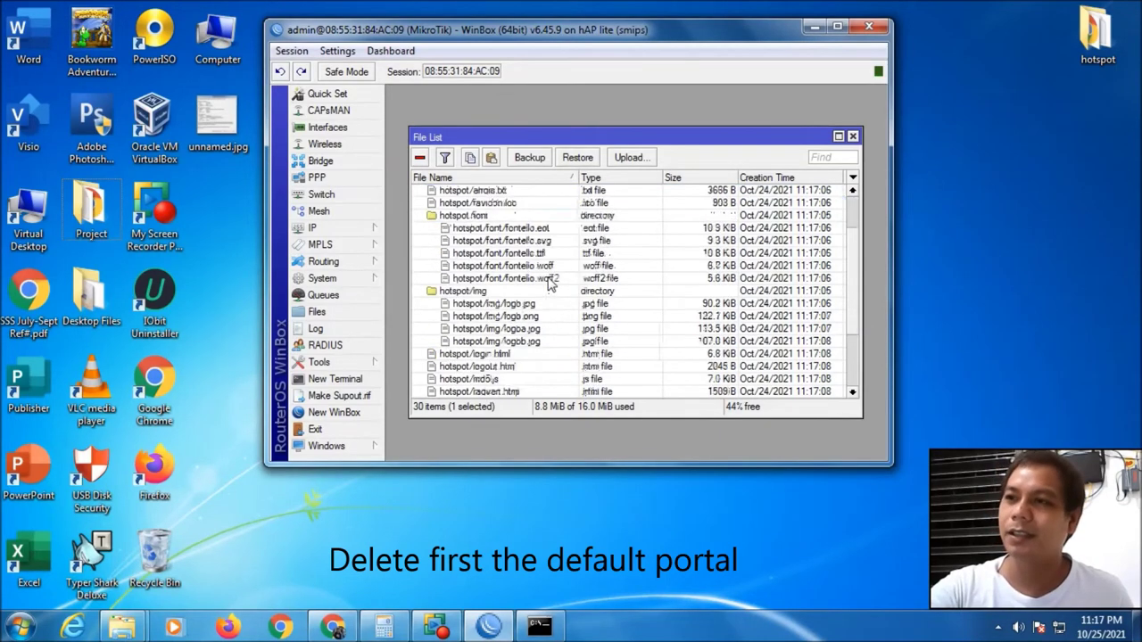
{"action": "scroll", "coordinate": [549, 283], "scroll_direction": "down", "scroll_amount": 1}
{"action": "scroll", "coordinate": [553, 281], "scroll_direction": "up", "scroll_amount": 5}
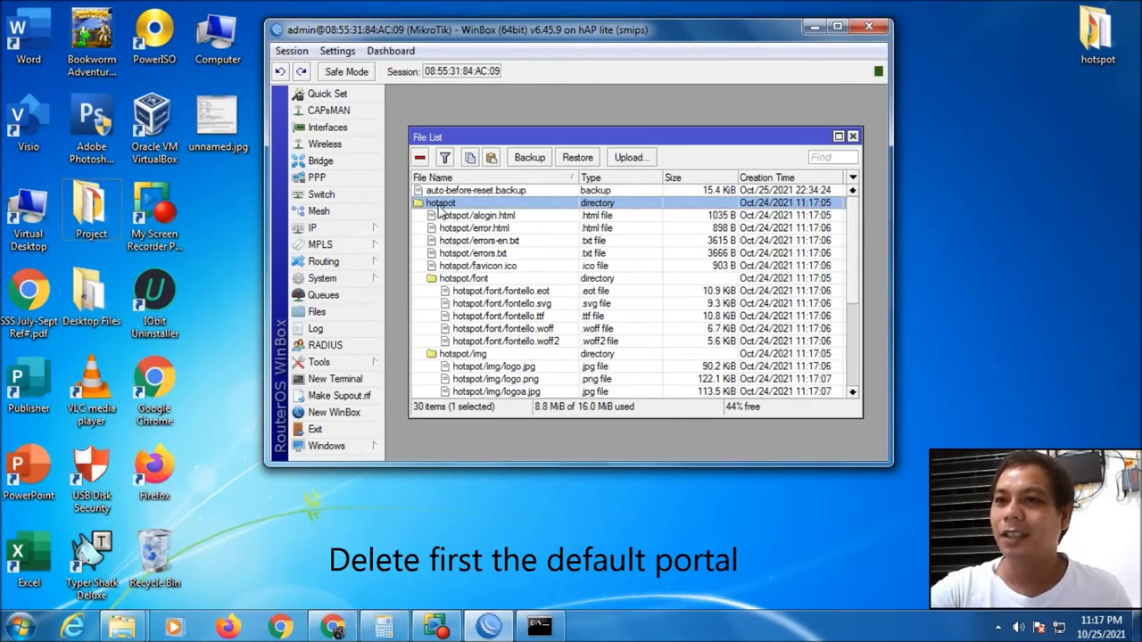
Remove the default hotspot folder and upload the edited hotspot folder from the desktop
{"action": "left_click", "coordinate": [421, 157]}
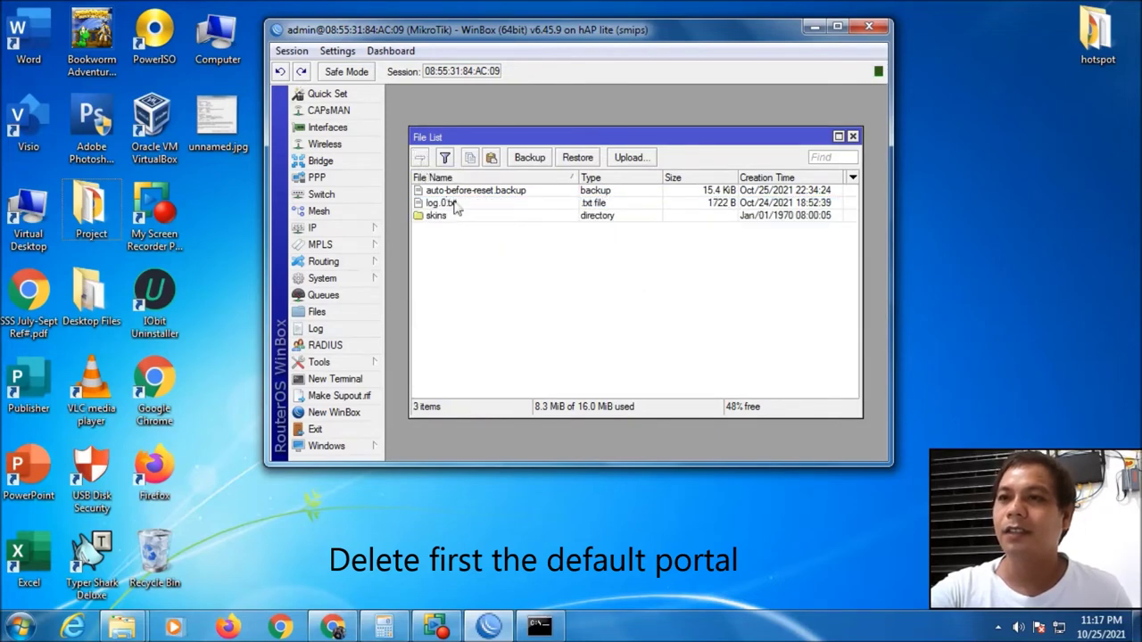
{"action": "left_click", "coordinate": [453, 203]}
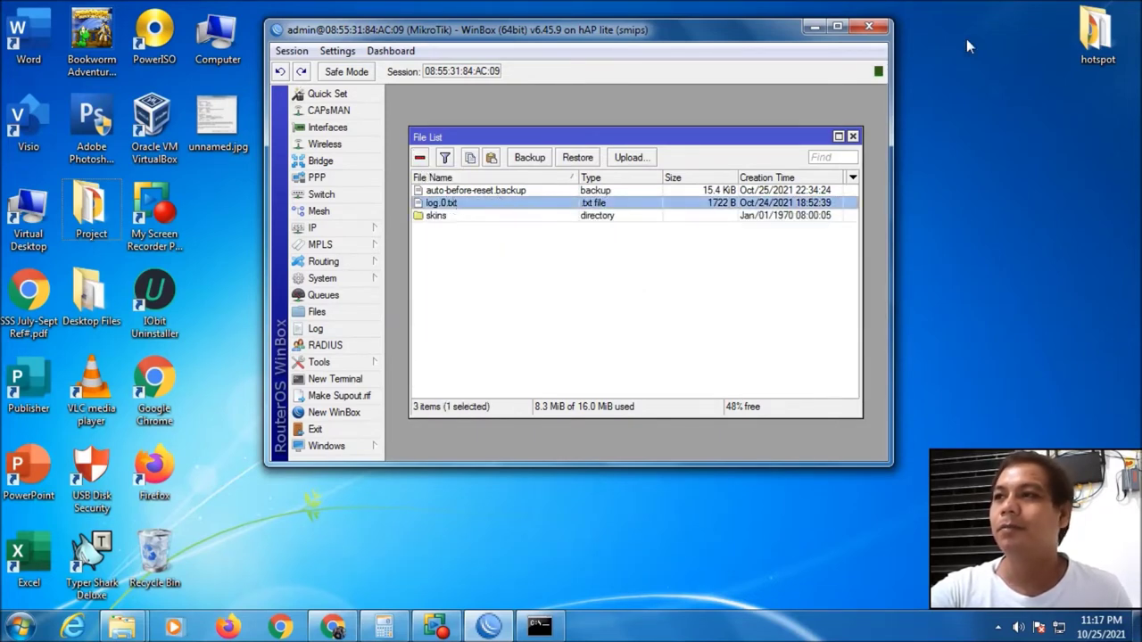
{"action": "left_click_drag", "start_coordinate": [1099, 32], "coordinate": [541, 205]}
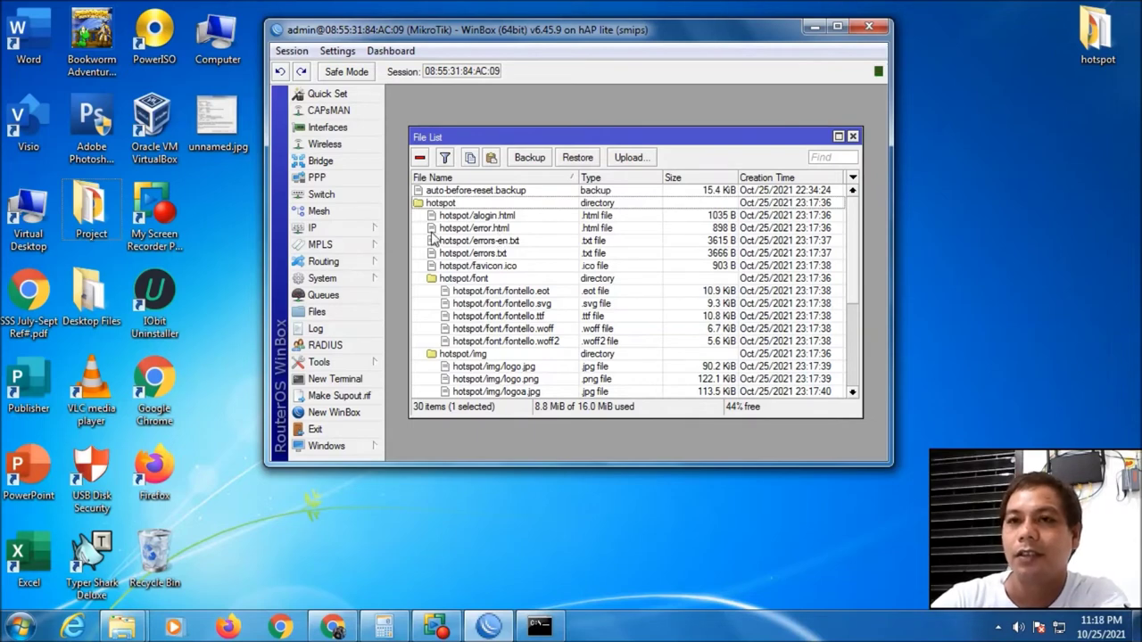
Search for 'mikhmon' in a new Chrome tab and open the Laksa19 MIKHMON site
{"action": "left_click", "coordinate": [344, 623]}
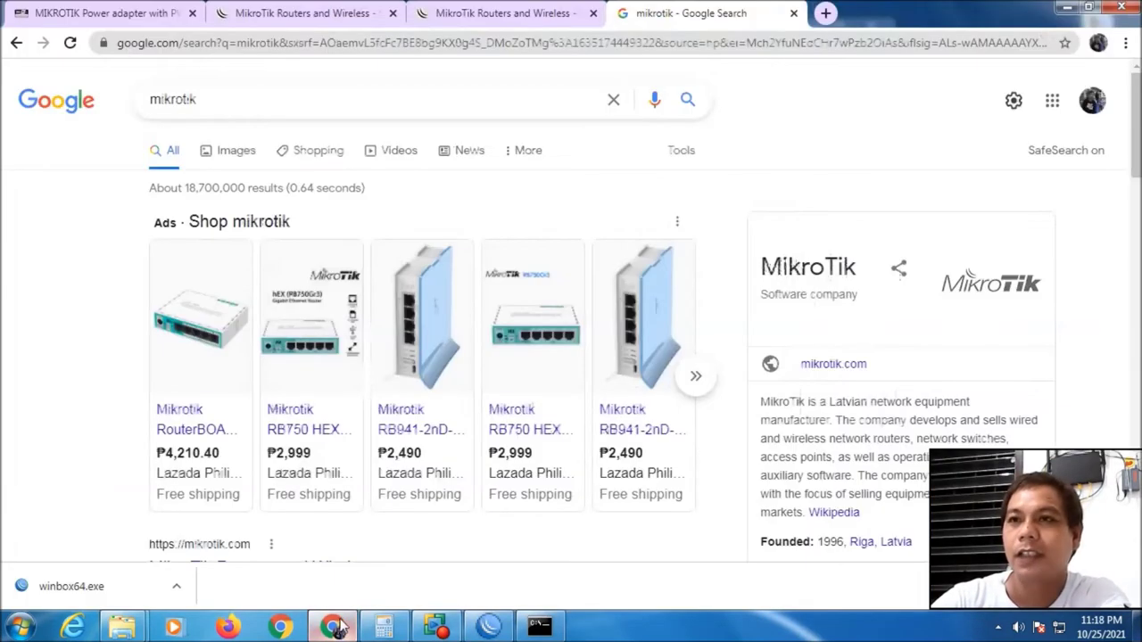
{"action": "left_click", "coordinate": [826, 14]}
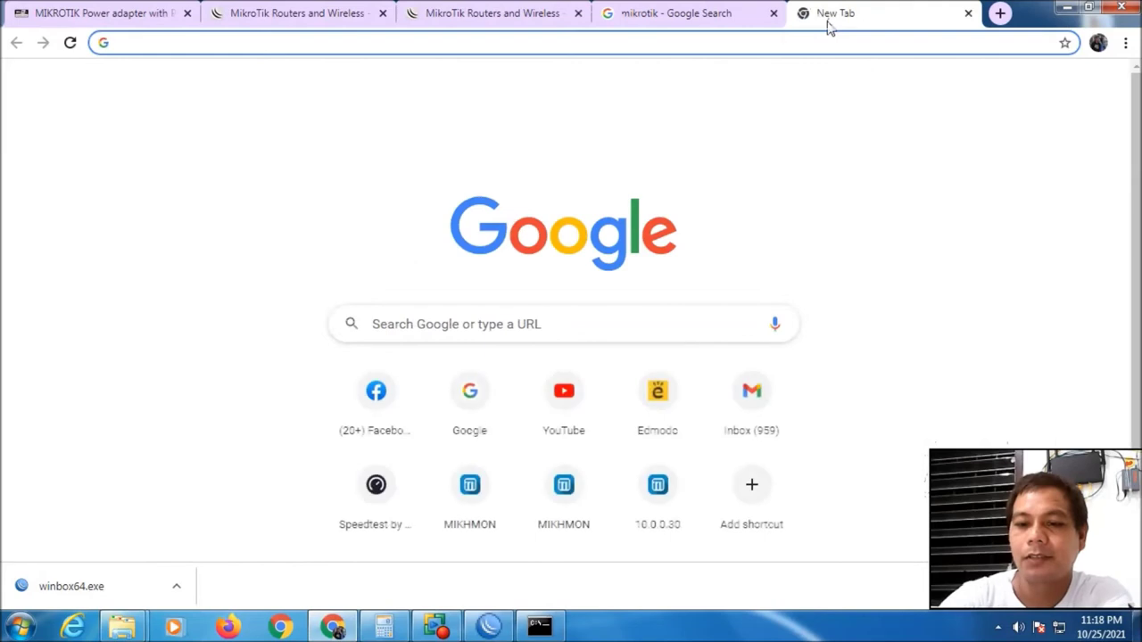
{"action": "type", "text": "mikhmon"}
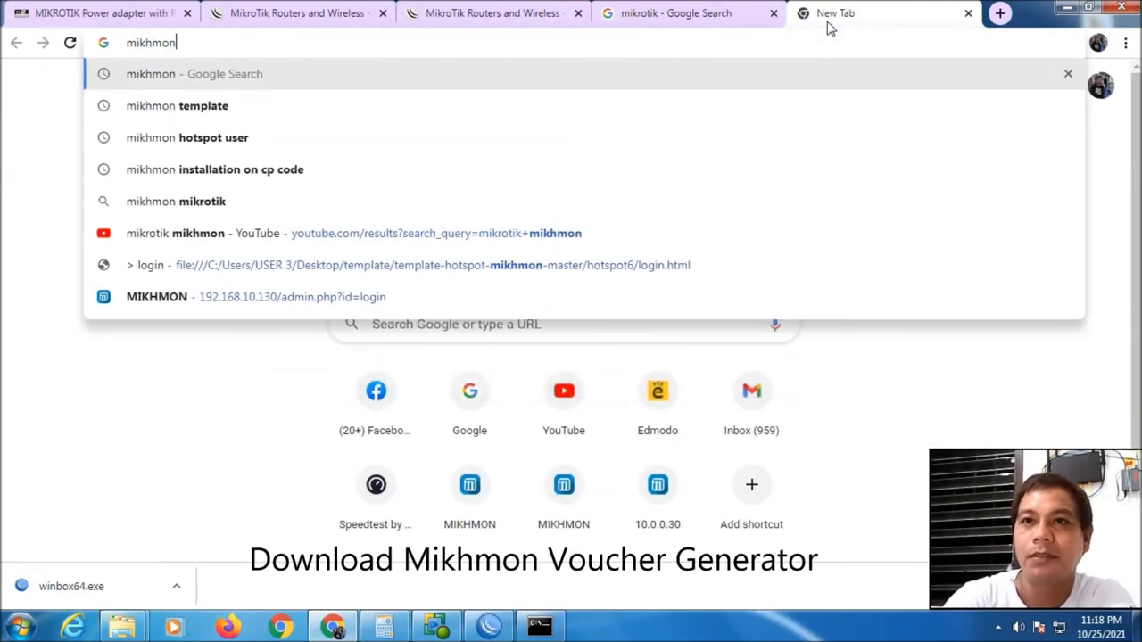
{"action": "key", "text": "Return"}
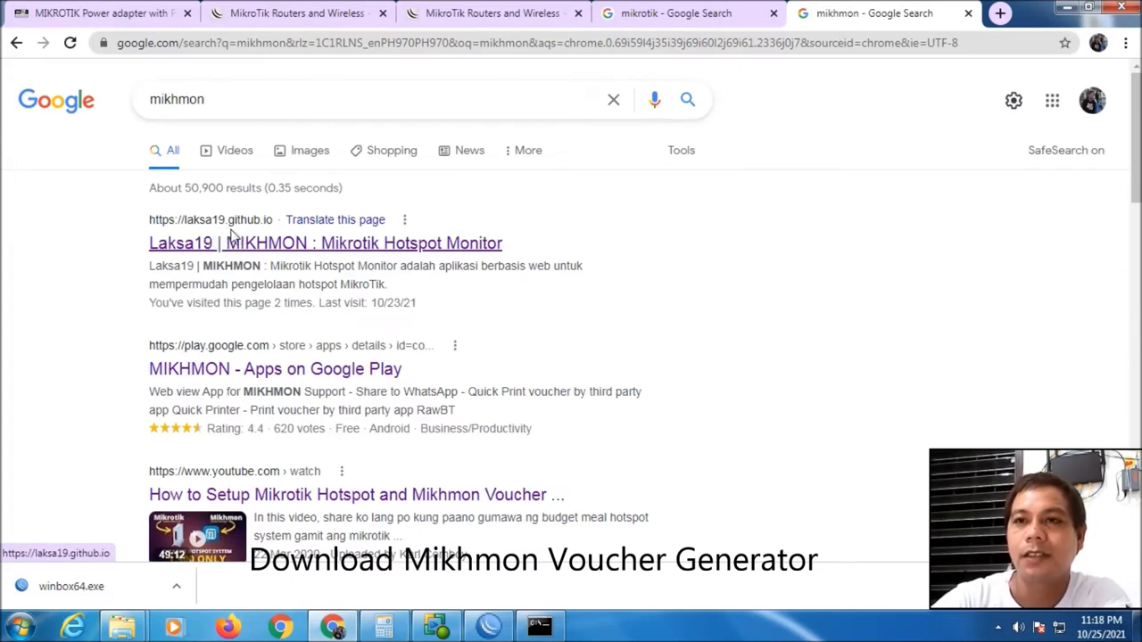
{"action": "left_click", "coordinate": [302, 248]}
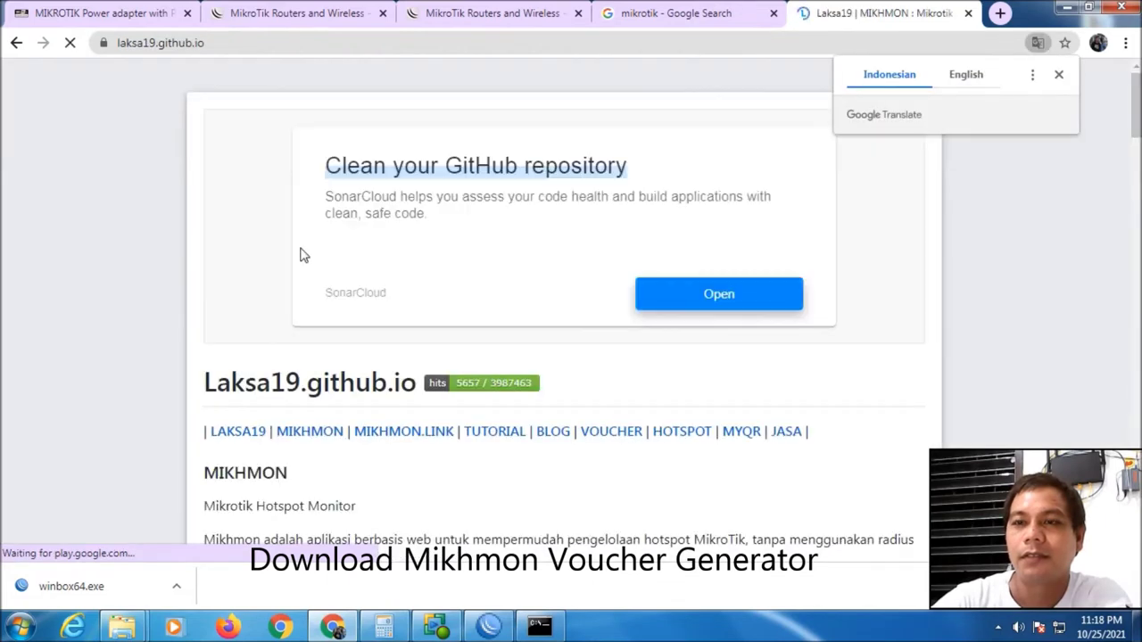
Go to the MIKHMON v3 page and scroll past the Fitur list to Download
{"action": "scroll", "coordinate": [438, 223], "scroll_direction": "down", "scroll_amount": 1}
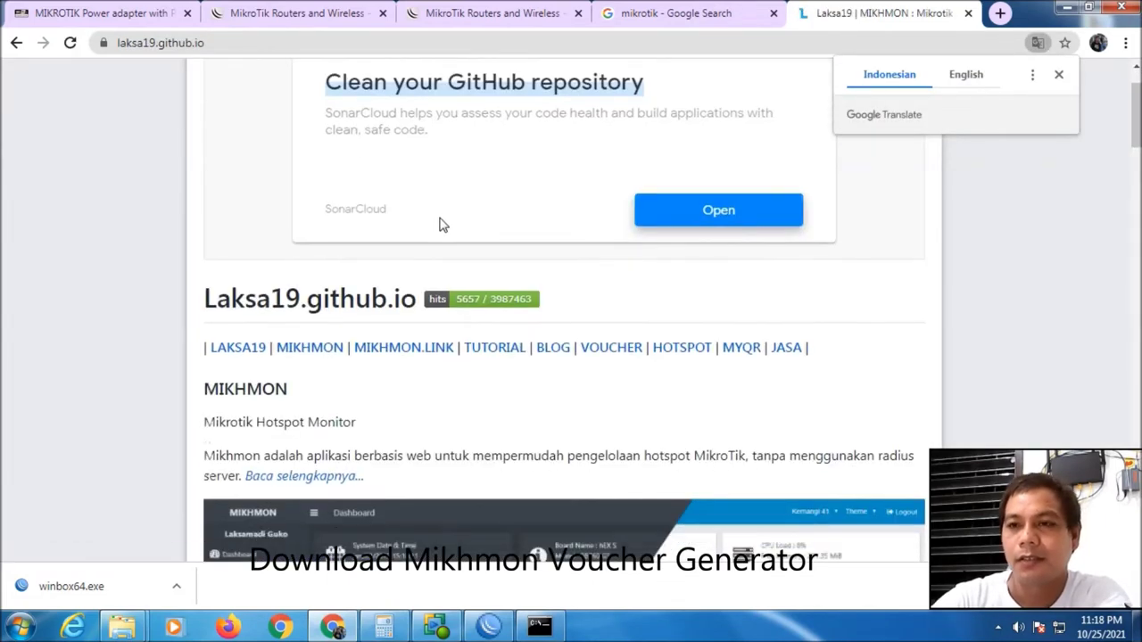
{"action": "scroll", "coordinate": [438, 223], "scroll_direction": "down", "scroll_amount": 6}
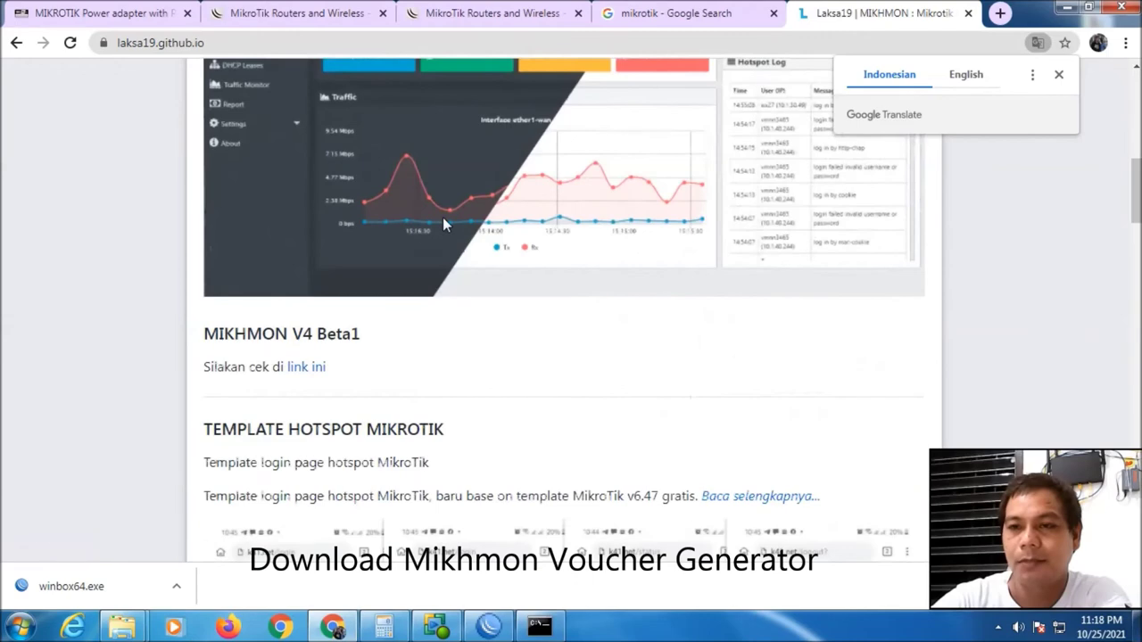
{"action": "scroll", "coordinate": [442, 219], "scroll_direction": "down", "scroll_amount": 9}
{"action": "scroll", "coordinate": [446, 225], "scroll_direction": "up", "scroll_amount": 14}
{"action": "scroll", "coordinate": [446, 225], "scroll_direction": "up", "scroll_amount": 2}
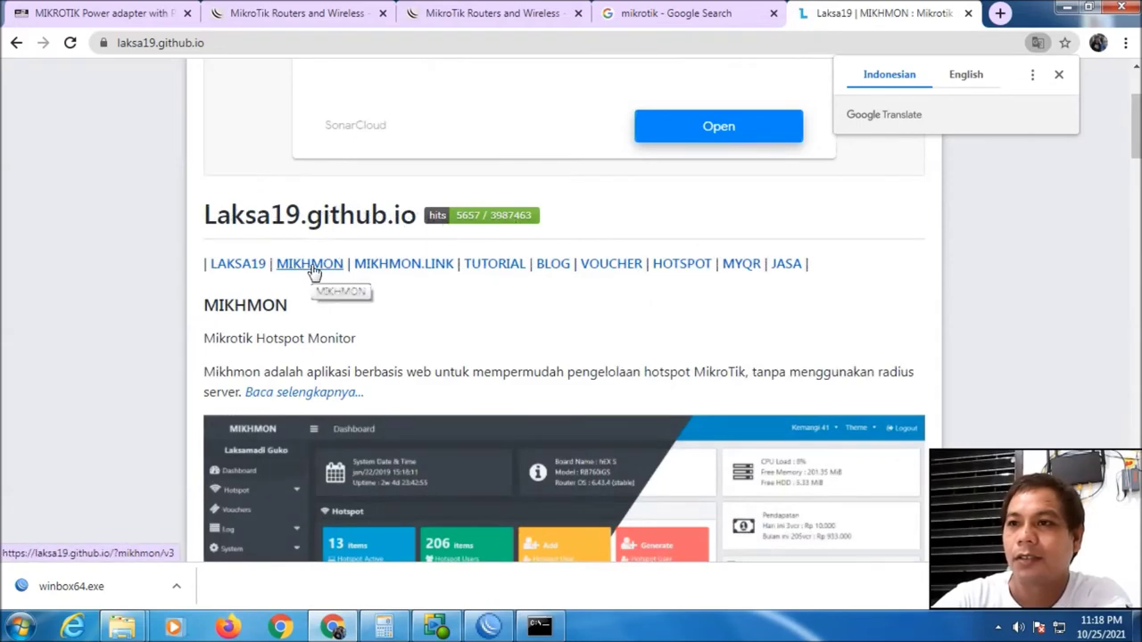
{"action": "scroll", "coordinate": [334, 322], "scroll_direction": "down", "scroll_amount": 3}
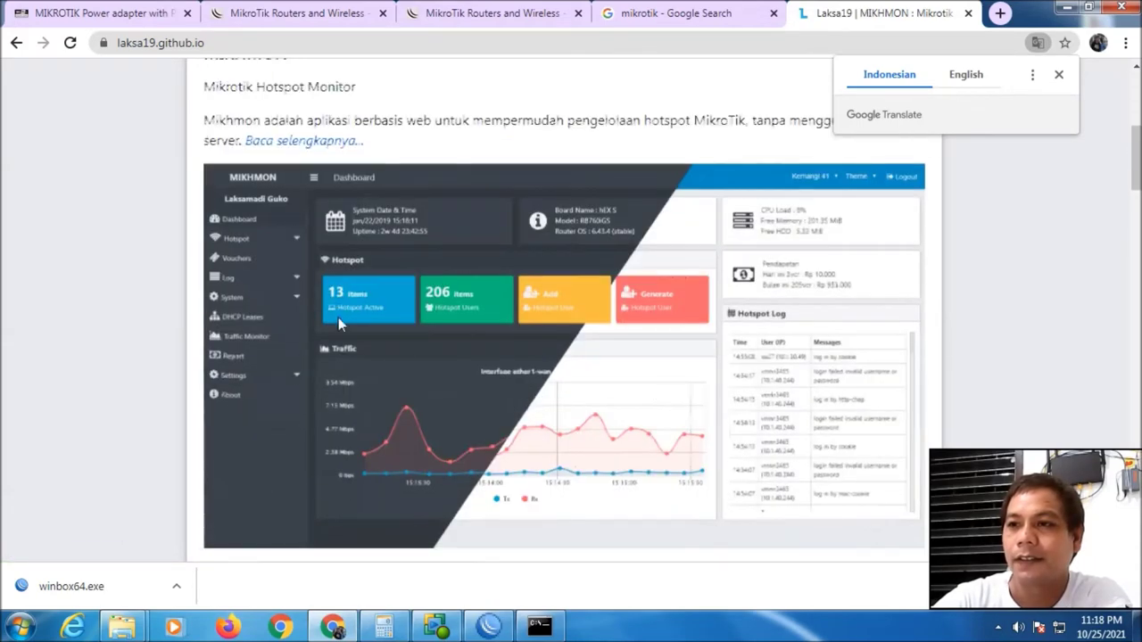
{"action": "scroll", "coordinate": [492, 291], "scroll_direction": "down", "scroll_amount": 10}
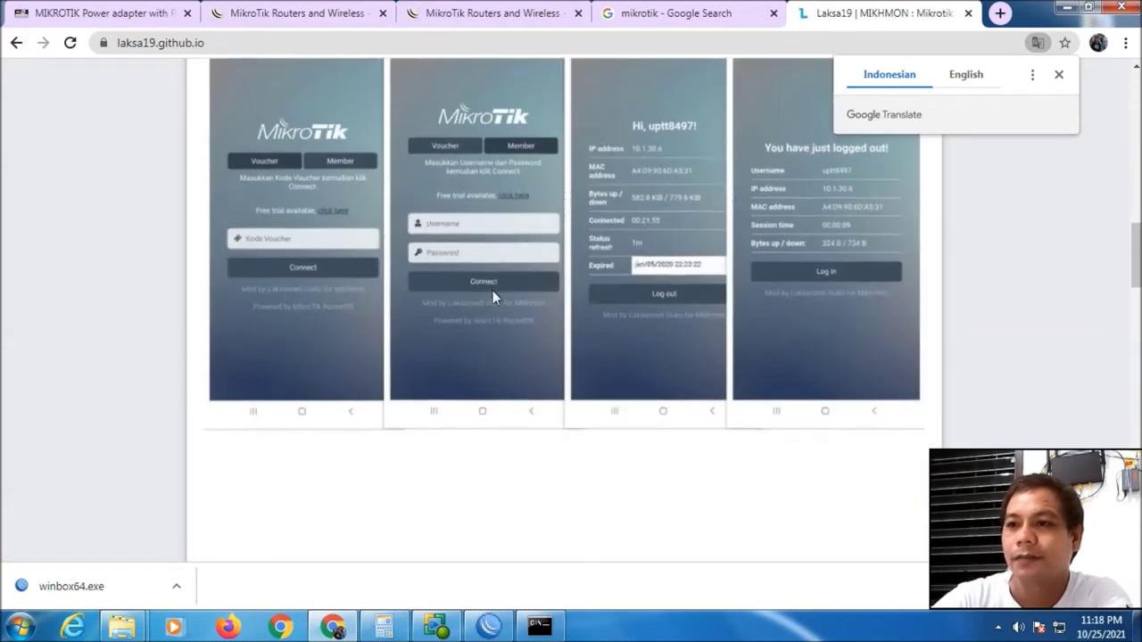
{"action": "scroll", "coordinate": [492, 291], "scroll_direction": "down", "scroll_amount": 15}
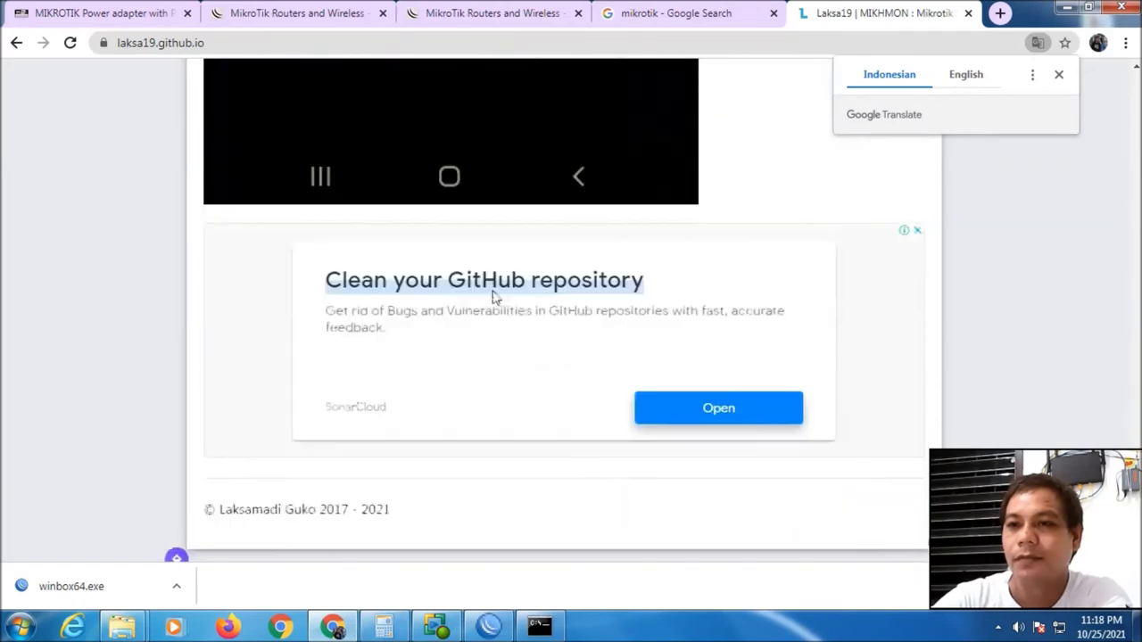
{"action": "scroll", "coordinate": [492, 291], "scroll_direction": "up", "scroll_amount": 20}
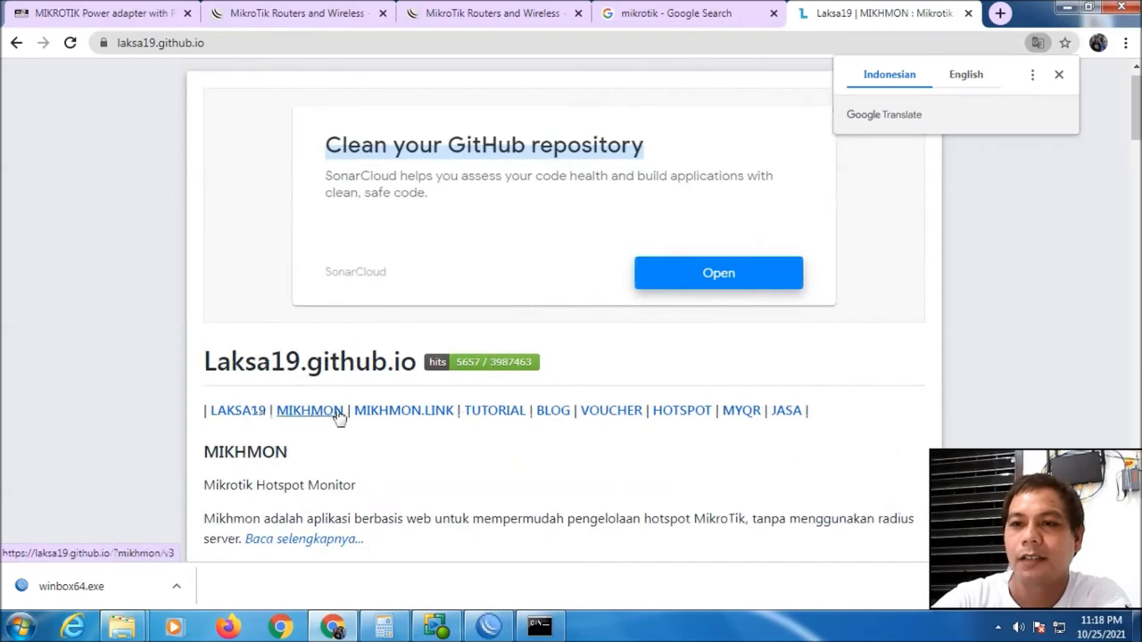
{"action": "left_click", "coordinate": [309, 412]}
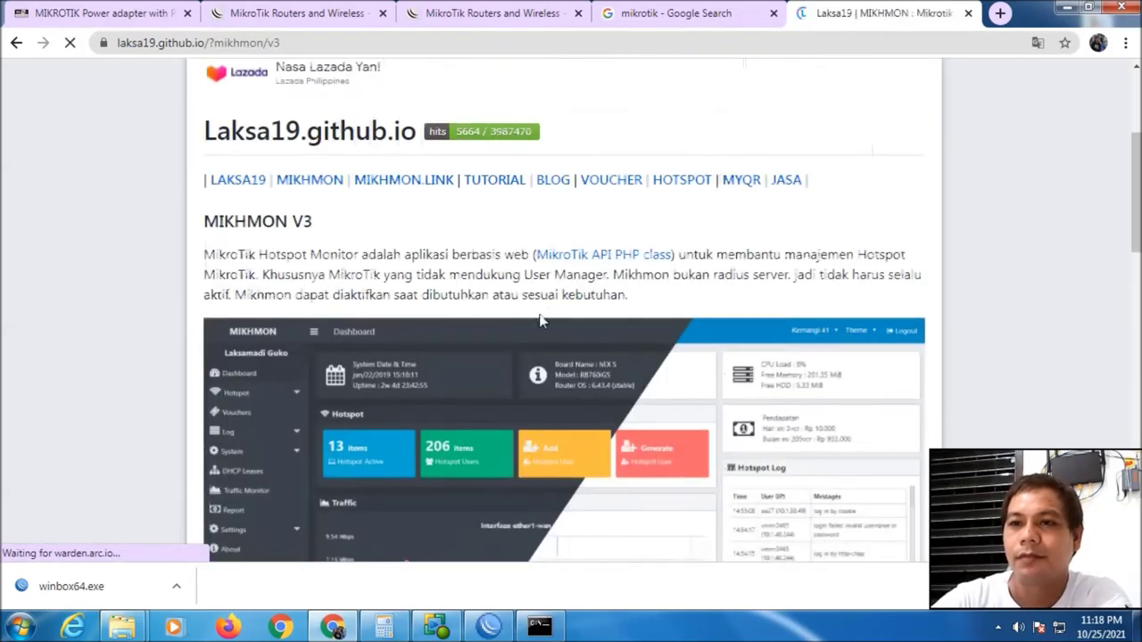
{"action": "scroll", "coordinate": [375, 314], "scroll_direction": "down", "scroll_amount": 8}
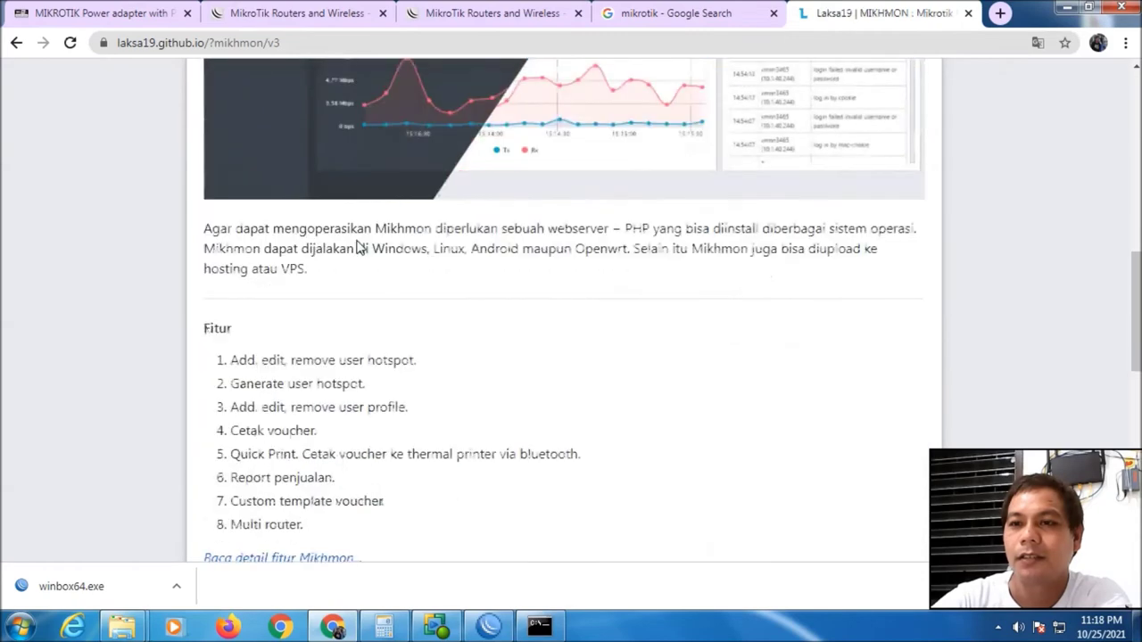
{"action": "scroll", "coordinate": [357, 239], "scroll_direction": "down", "scroll_amount": 5}
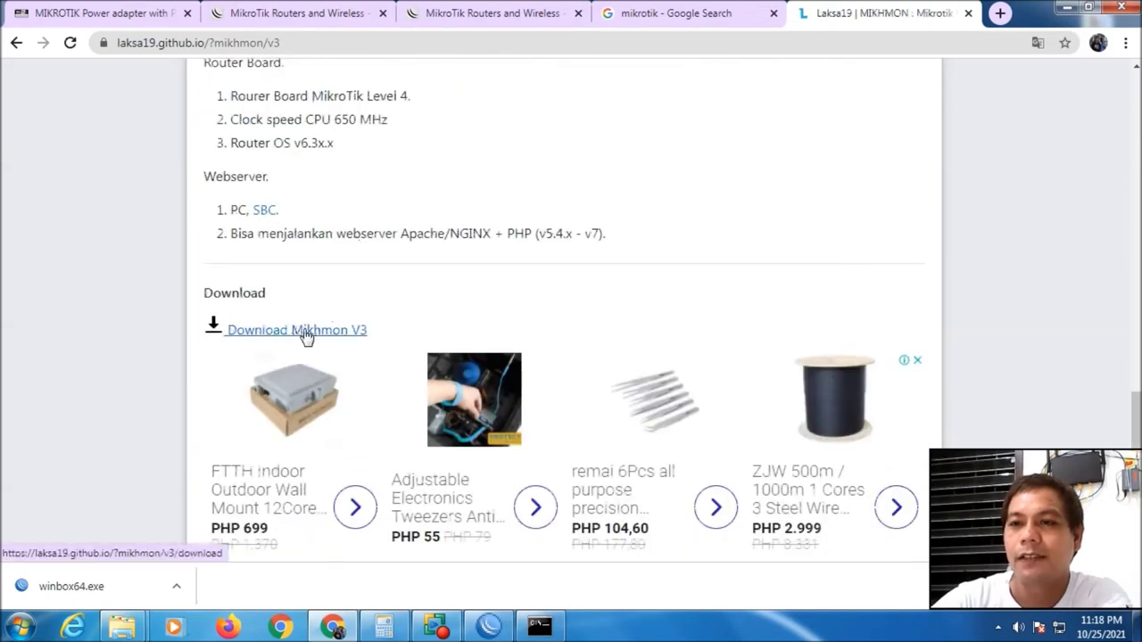
Download mikhmonv3ws.zip through the 'MIKHMON V3 + Webserver' link on the Download Mikhmon V3 page
{"action": "left_click", "coordinate": [304, 331]}
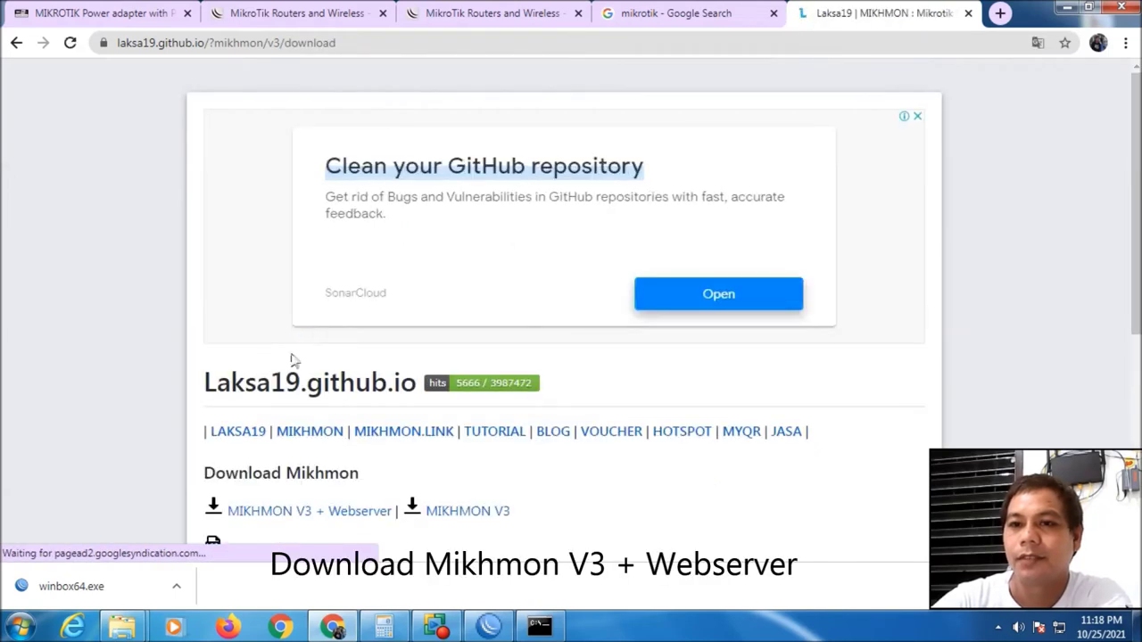
{"action": "scroll", "coordinate": [462, 458], "scroll_direction": "down", "scroll_amount": 1}
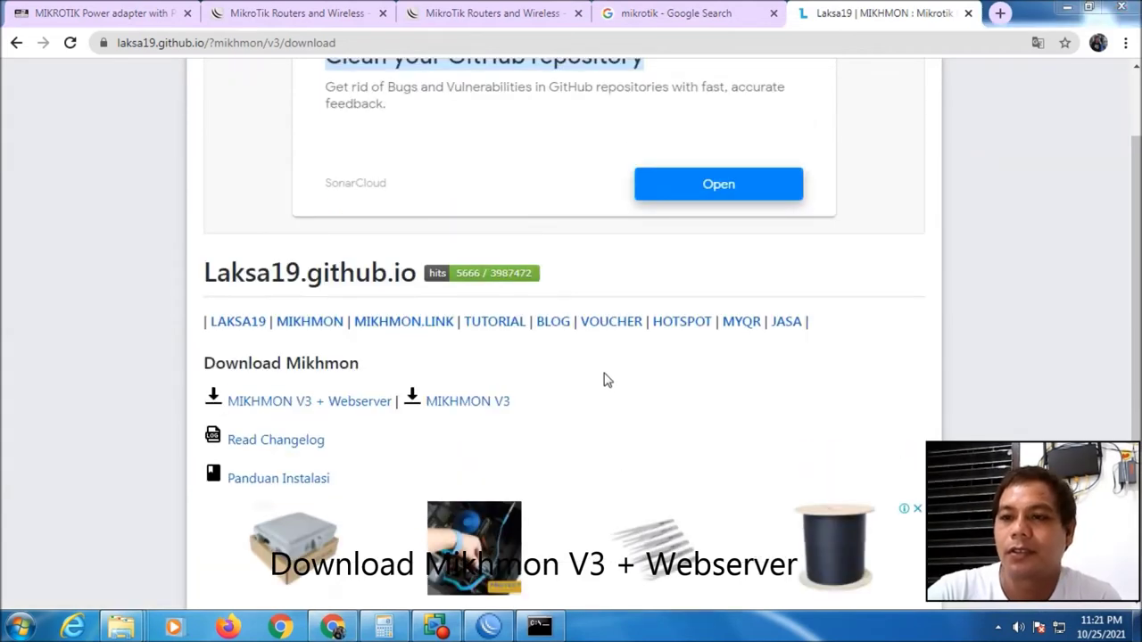
{"action": "left_click", "coordinate": [311, 406]}
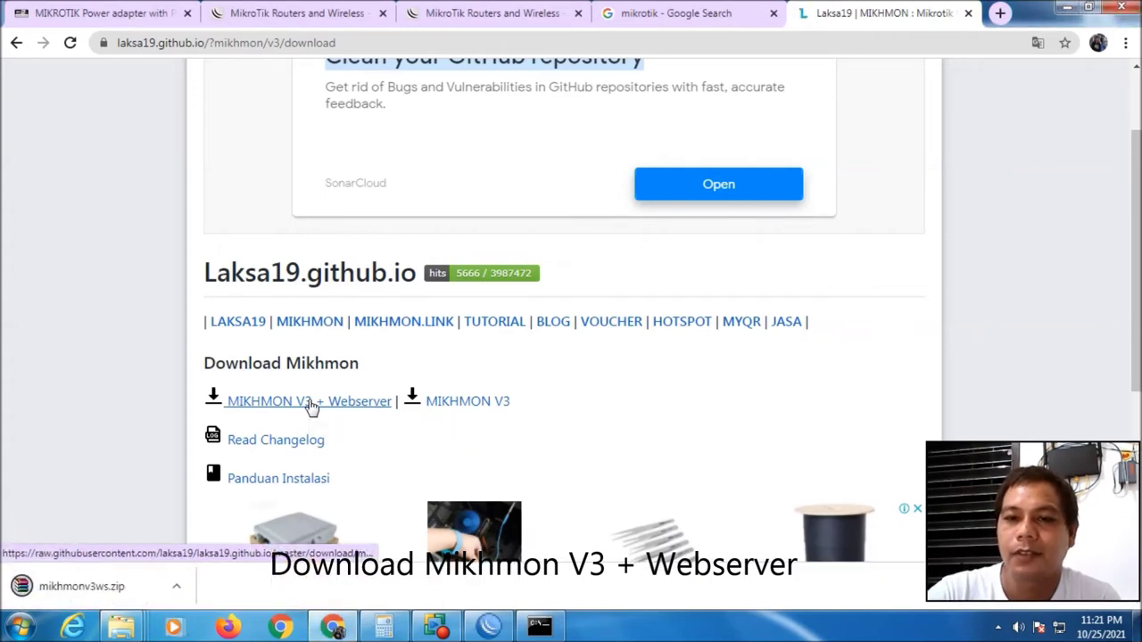
{"action": "right_click", "coordinate": [118, 595]}
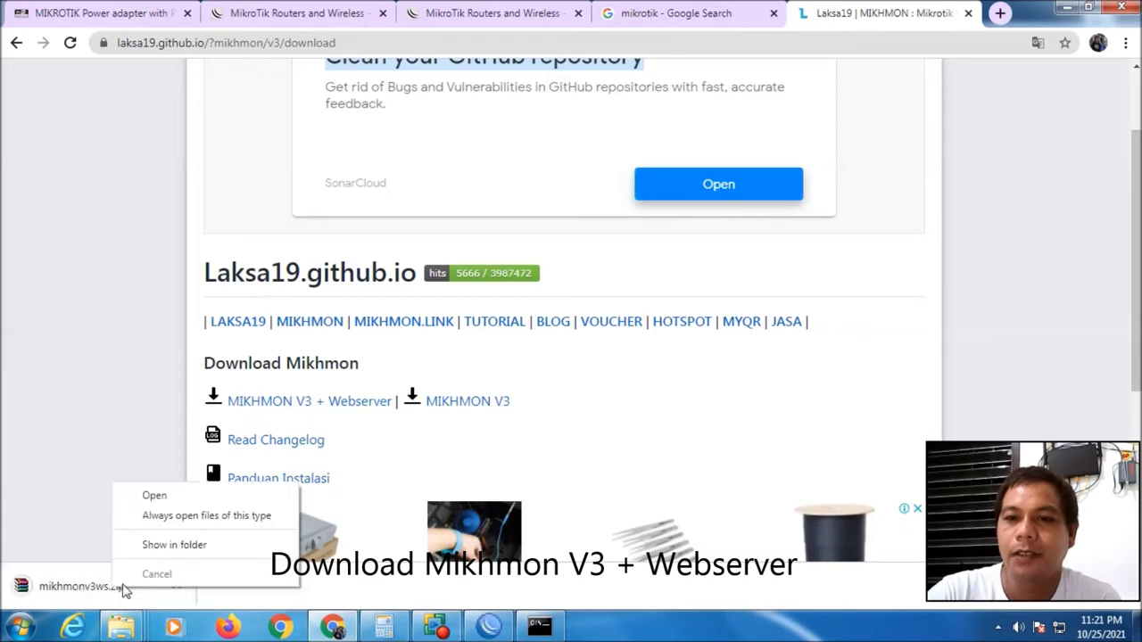
Extract mikhmonv3ws.zip in the Downloads folder with Extract Here
{"action": "left_click", "coordinate": [166, 544]}
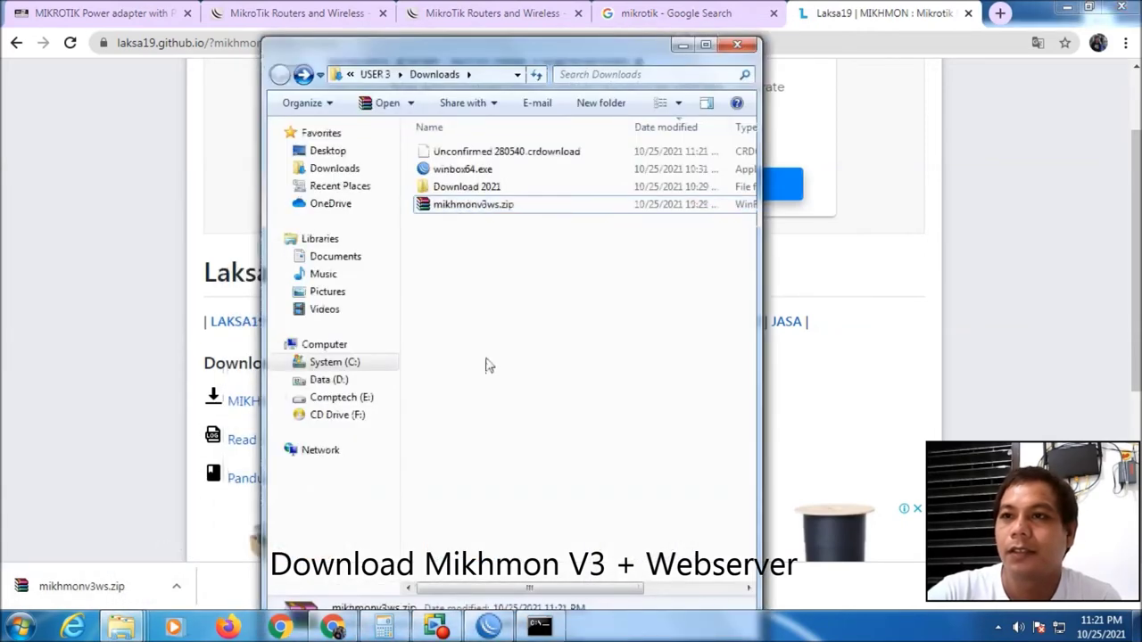
{"action": "right_click", "coordinate": [486, 211]}
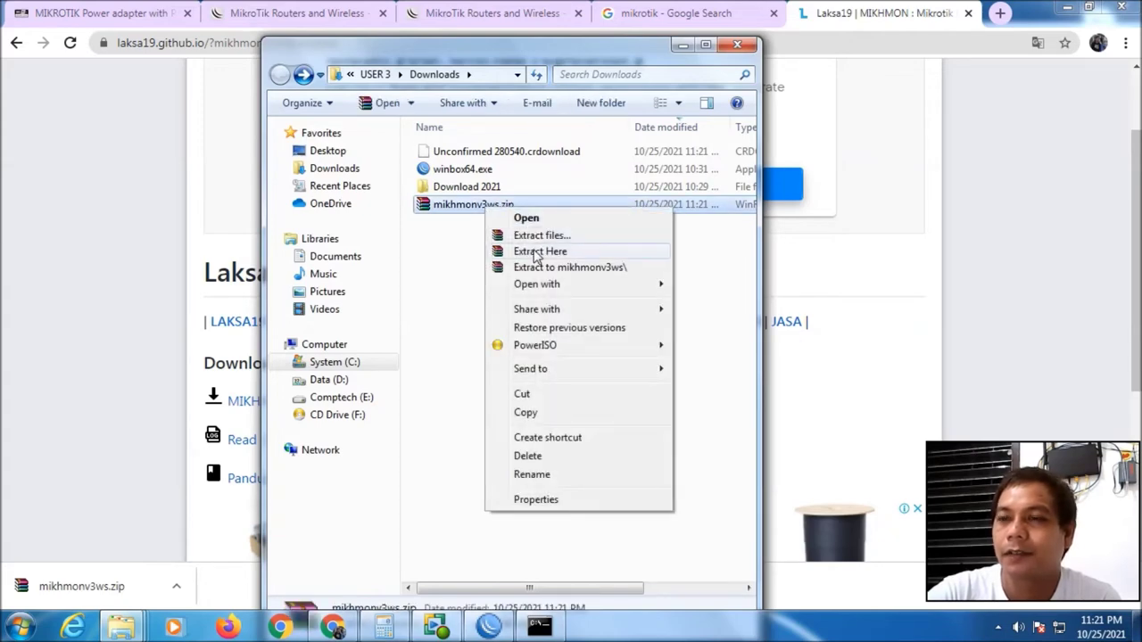
{"action": "left_click", "coordinate": [540, 251]}
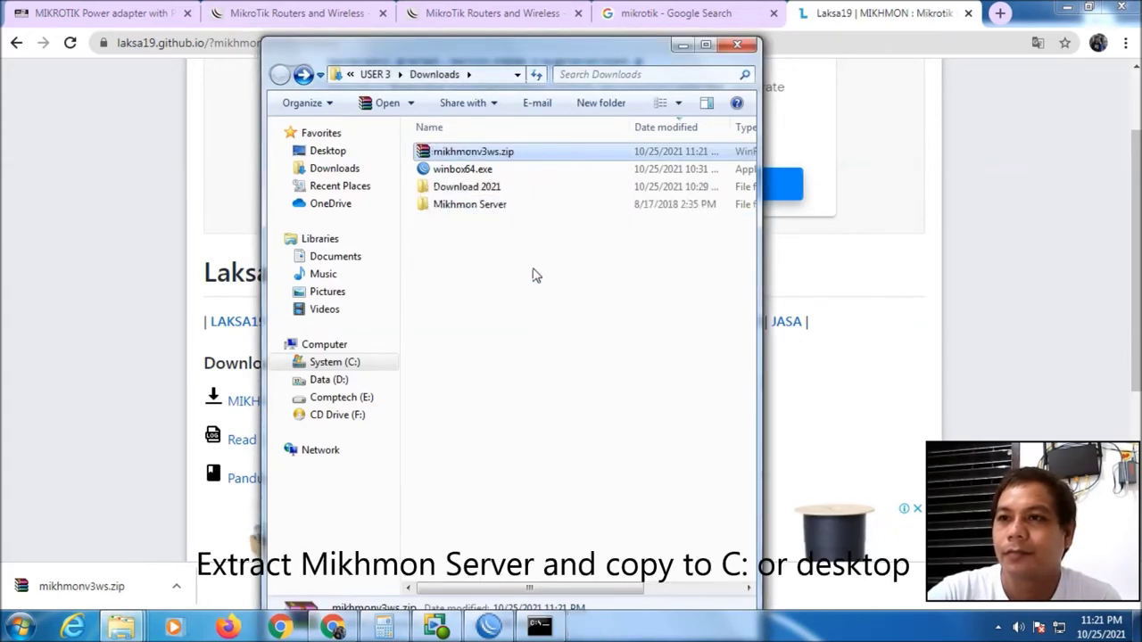
{"action": "left_click", "coordinate": [532, 275]}
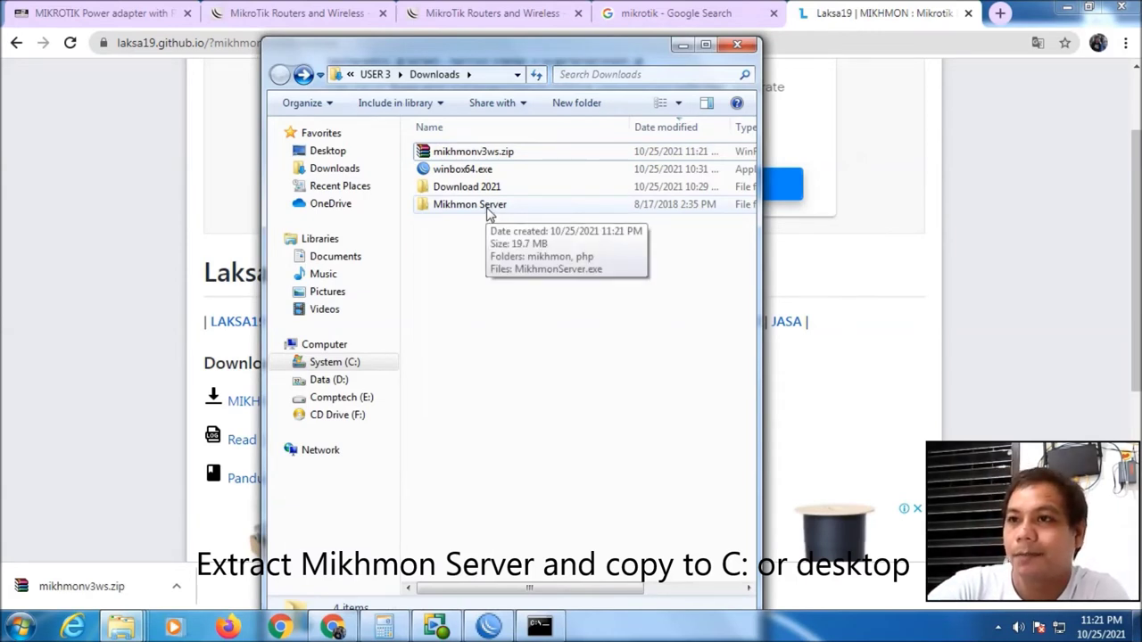
Copy the Mikhmon Server folder onto the desktop and place it beside the other icons
{"action": "left_click", "coordinate": [489, 212]}
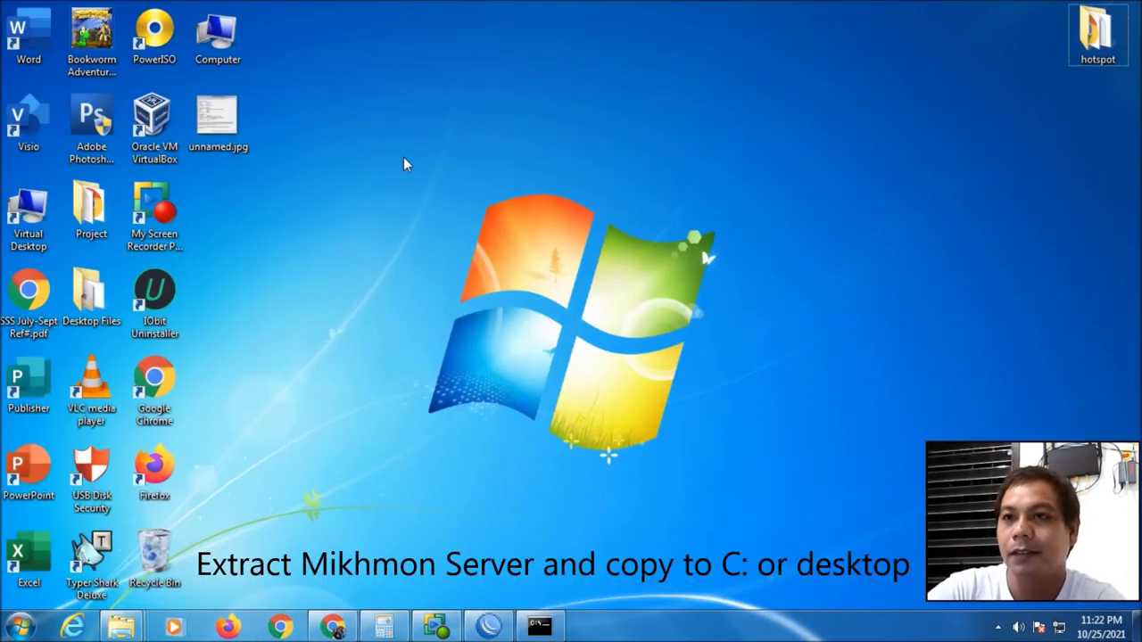
{"action": "key", "text": "ctrl+v"}
{"action": "left_click", "coordinate": [92, 388]}
{"action": "left_click_drag", "start_coordinate": [92, 388], "coordinate": [344, 134]}
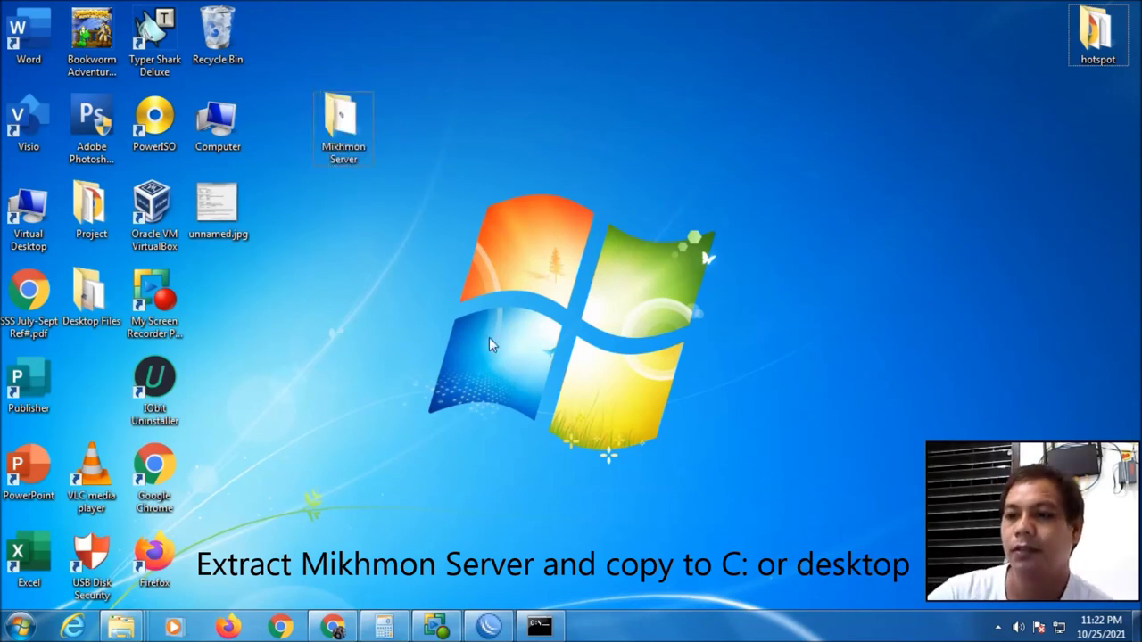
{"action": "left_click_drag", "start_coordinate": [343, 125], "coordinate": [244, 288]}
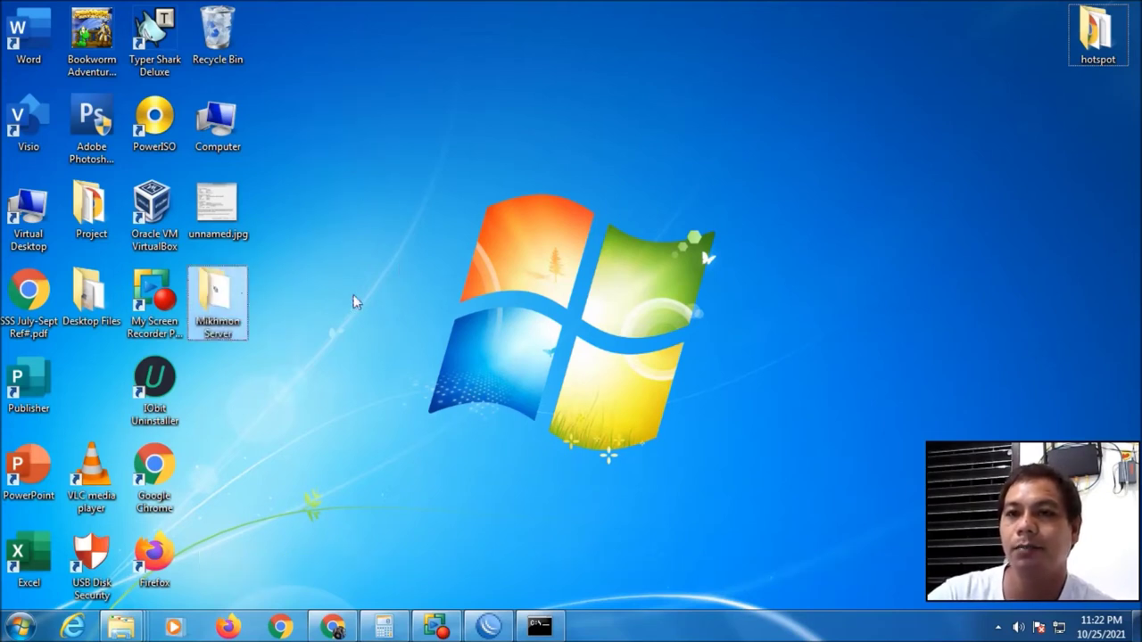
Run MikhmonServer.exe as administrator and open Mikhmon in the browser
{"action": "double_click", "coordinate": [226, 300]}
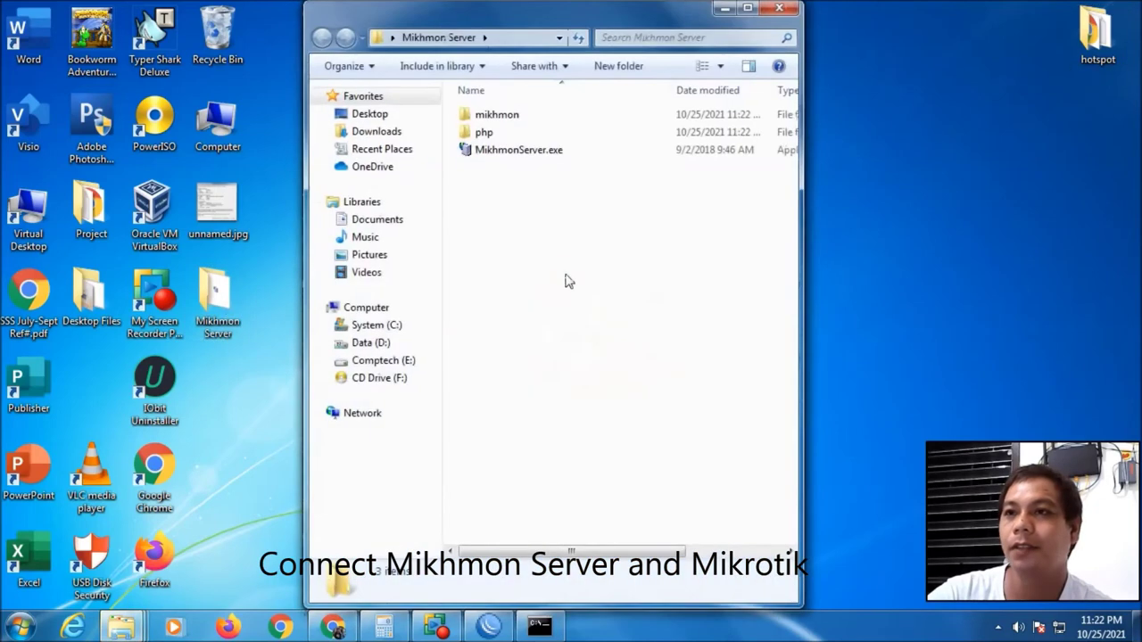
{"action": "right_click", "coordinate": [527, 153]}
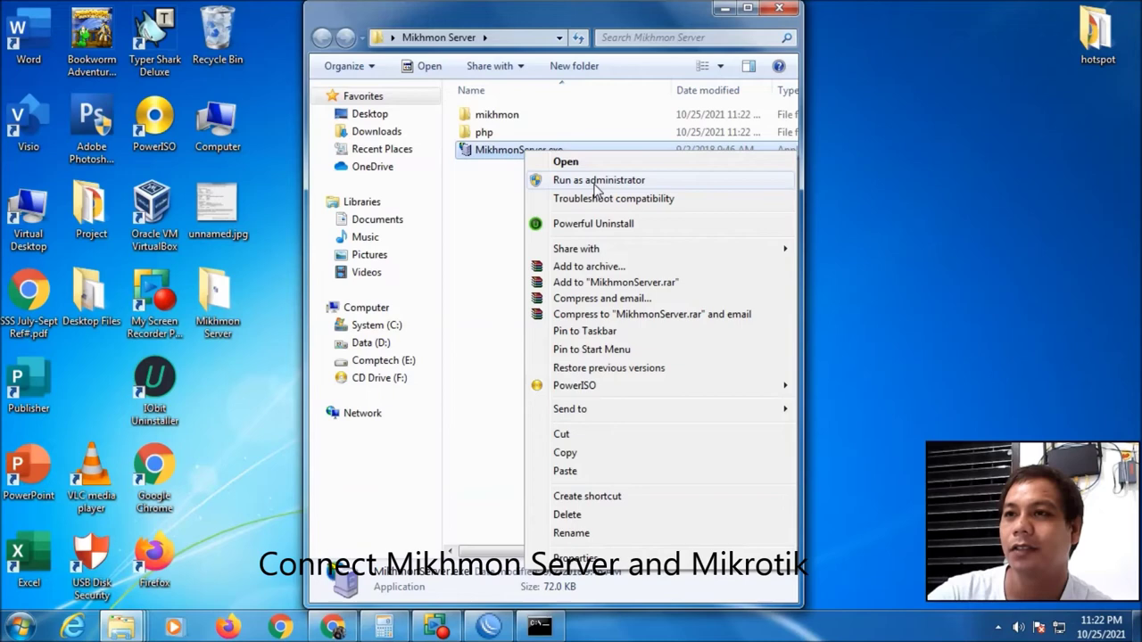
{"action": "left_click", "coordinate": [595, 181]}
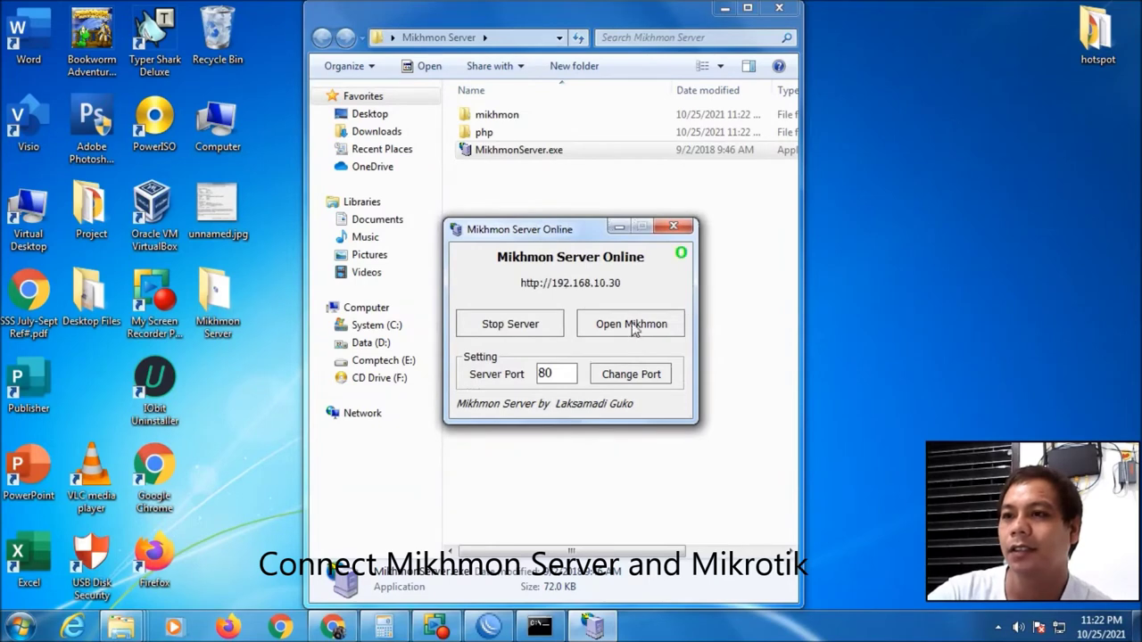
{"action": "left_click", "coordinate": [631, 326]}
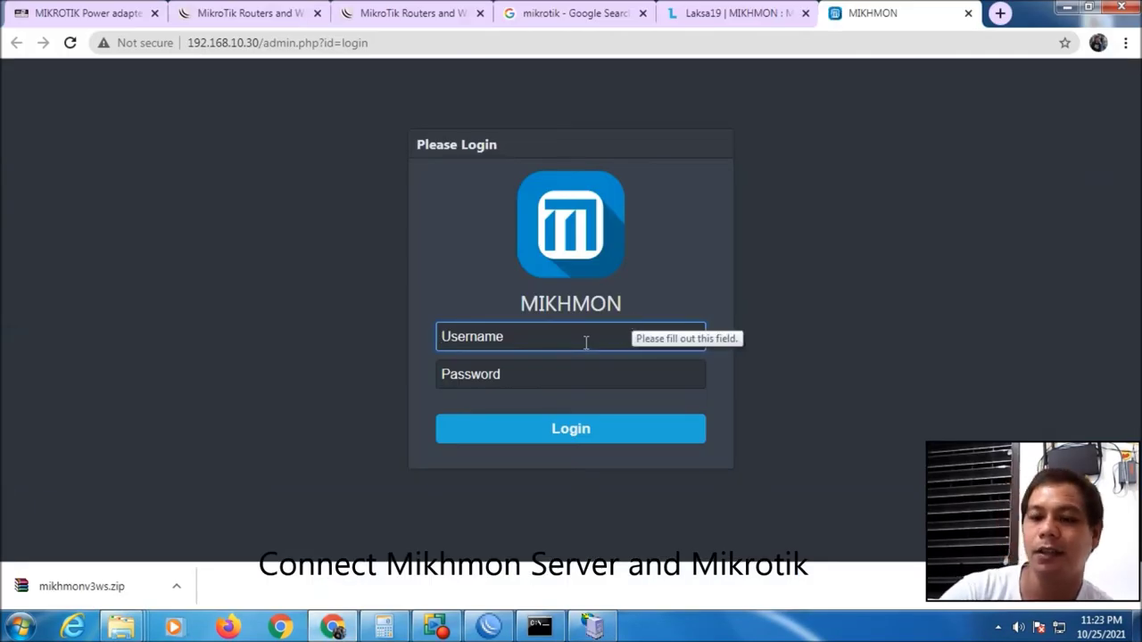
Log into Mikhmon with the admin username and password
{"action": "type", "text": "mikhmon"}
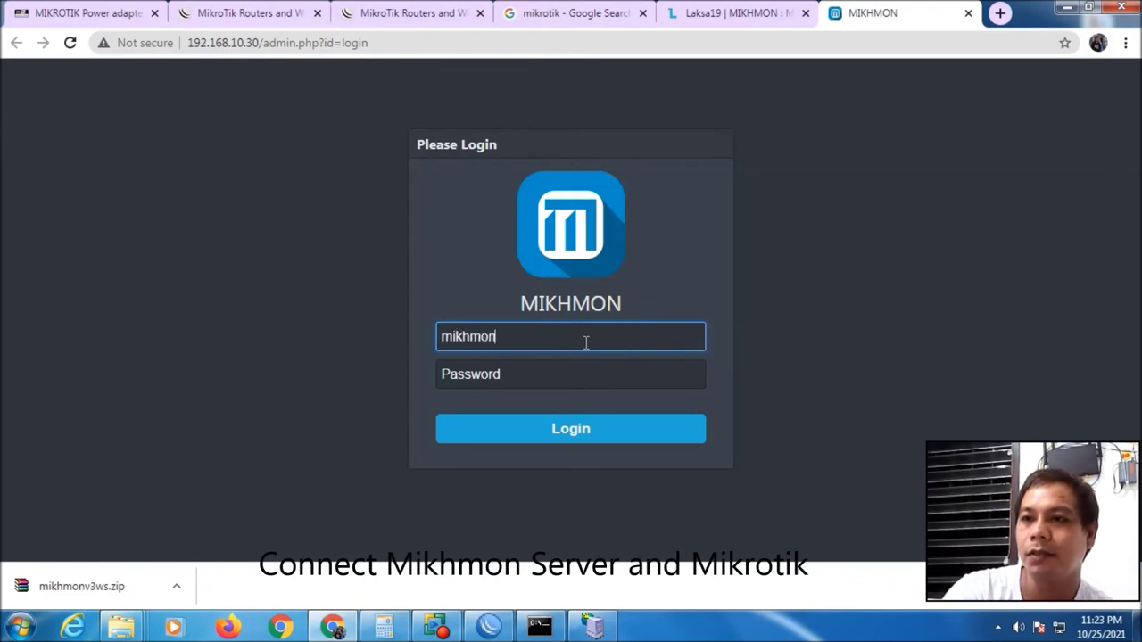
{"action": "key", "text": "Tab"}
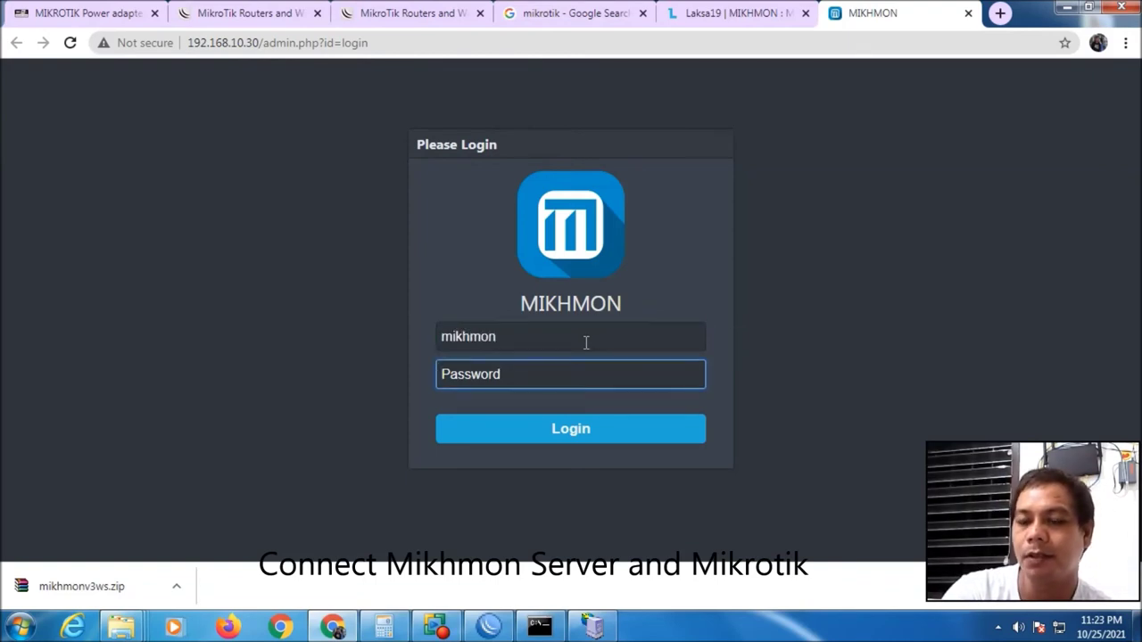
{"action": "type", "text": "1"}
{"action": "key", "text": "Return"}
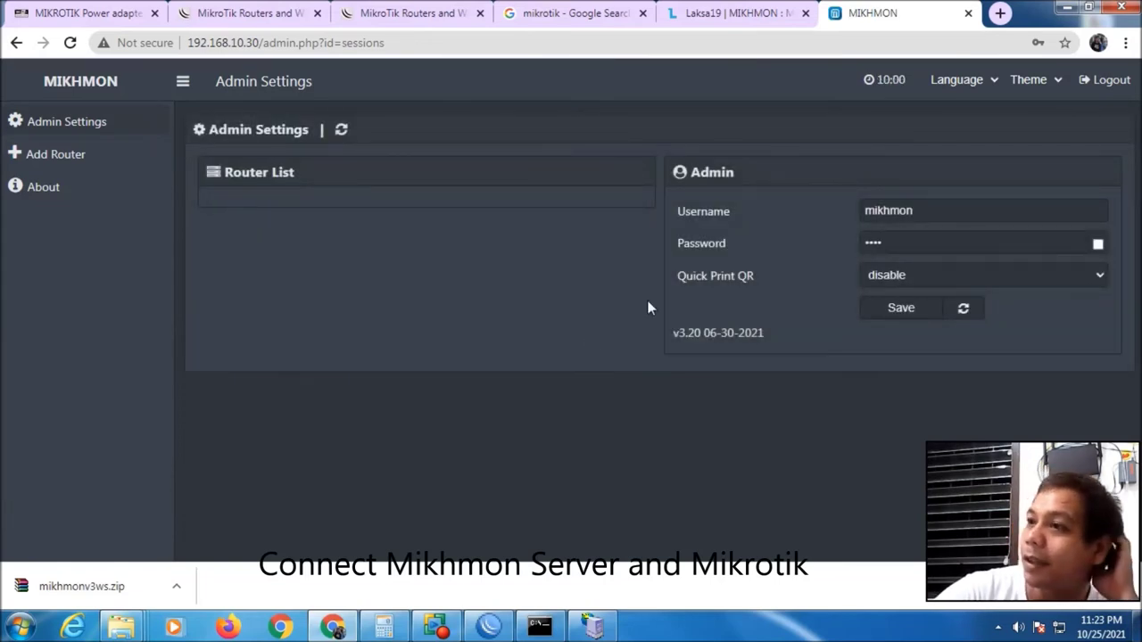
{"action": "left_click", "coordinate": [1097, 245]}
{"action": "left_click", "coordinate": [1097, 245]}
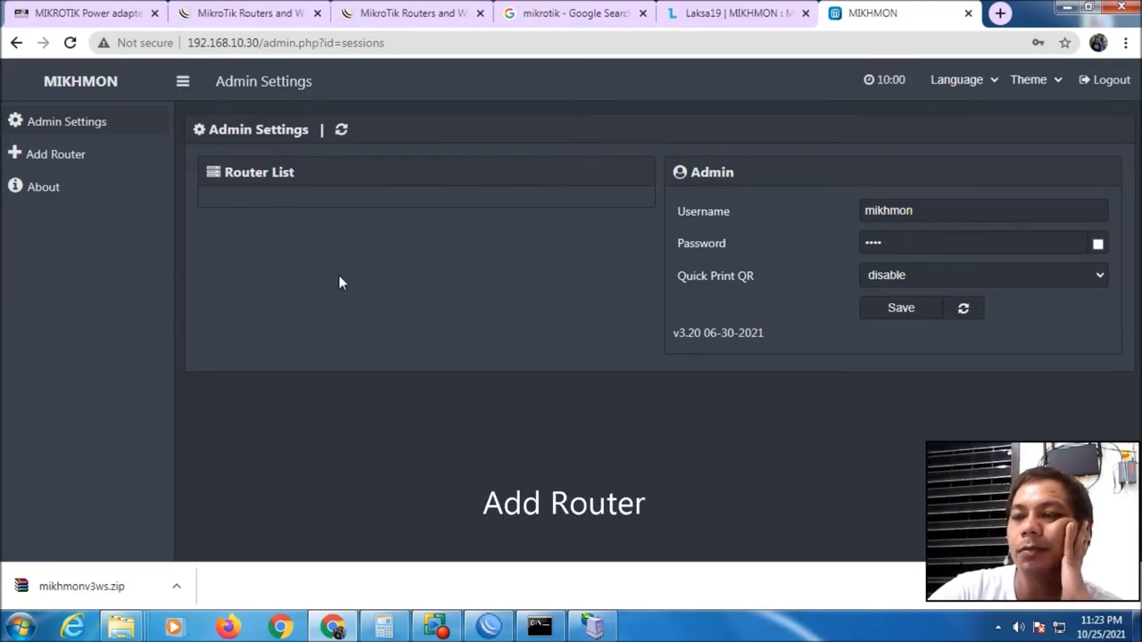
Add a new router session and enter its session name
{"action": "left_click", "coordinate": [67, 156]}
{"action": "type", "text": "Romelle"}
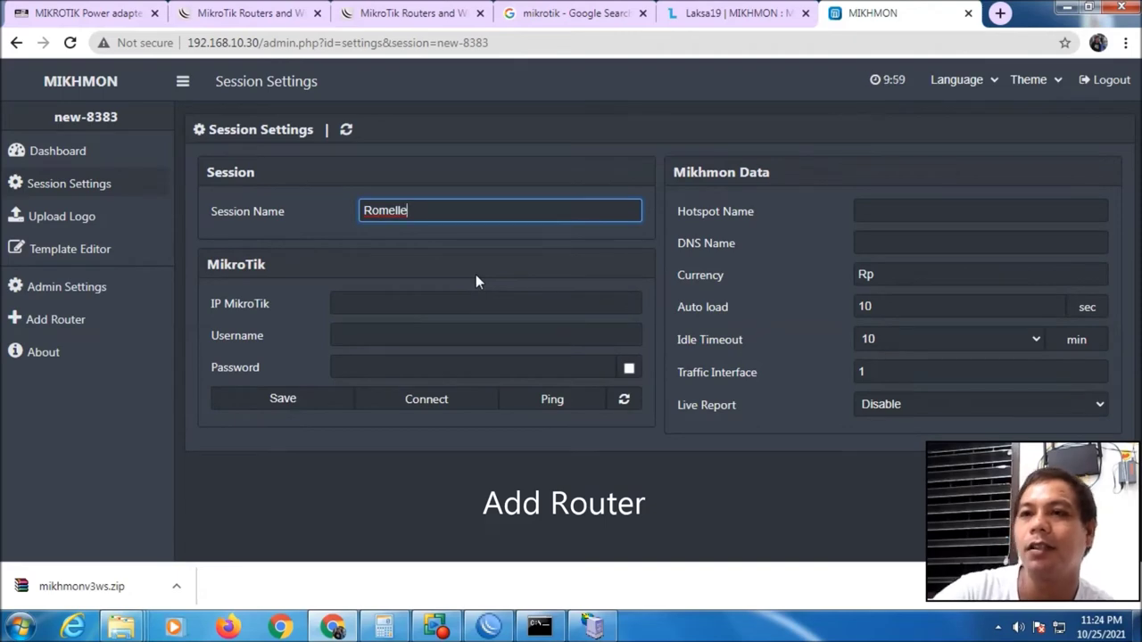
{"action": "left_click", "coordinate": [453, 303]}
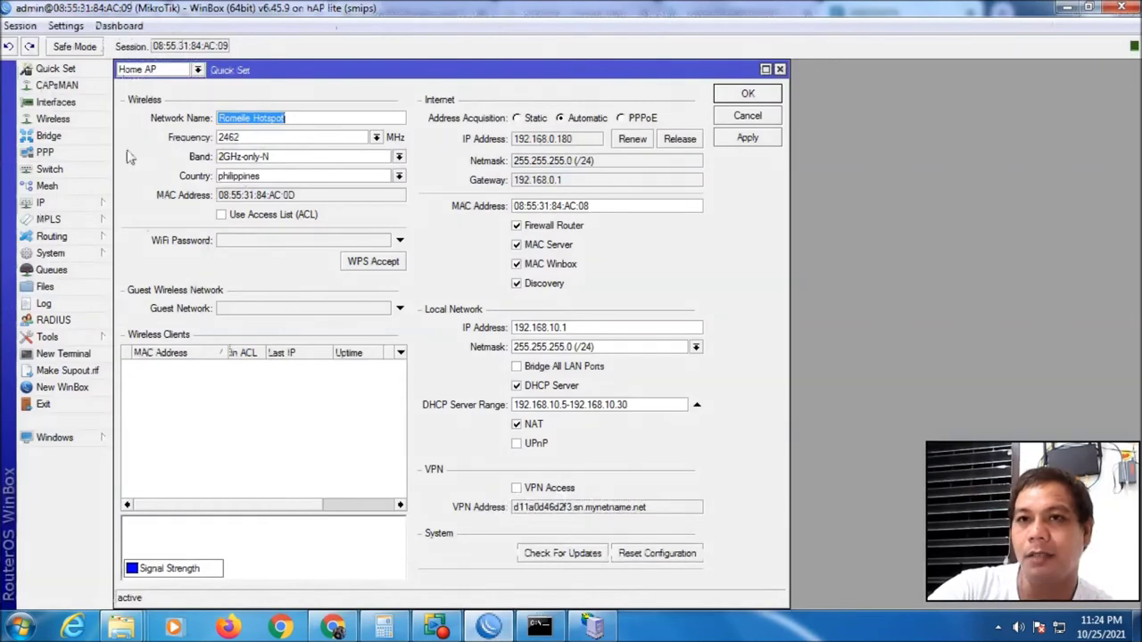
Confirm in WinBox Quick Set that the router's internet IP is 192.168.0.180
{"action": "left_click", "coordinate": [780, 69]}
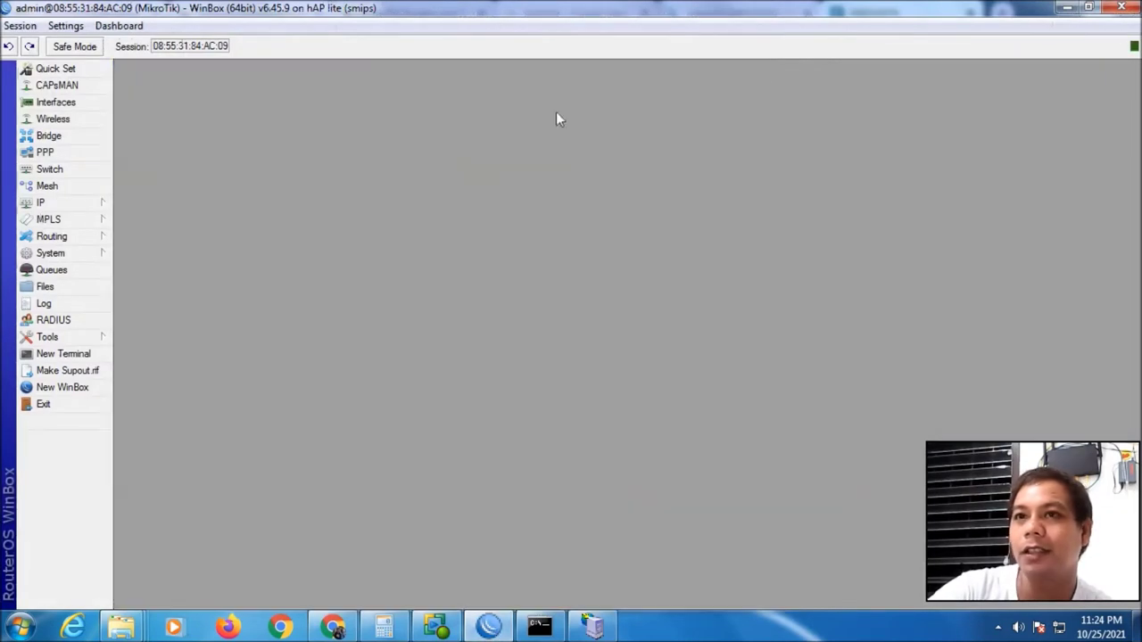
{"action": "left_click", "coordinate": [53, 70]}
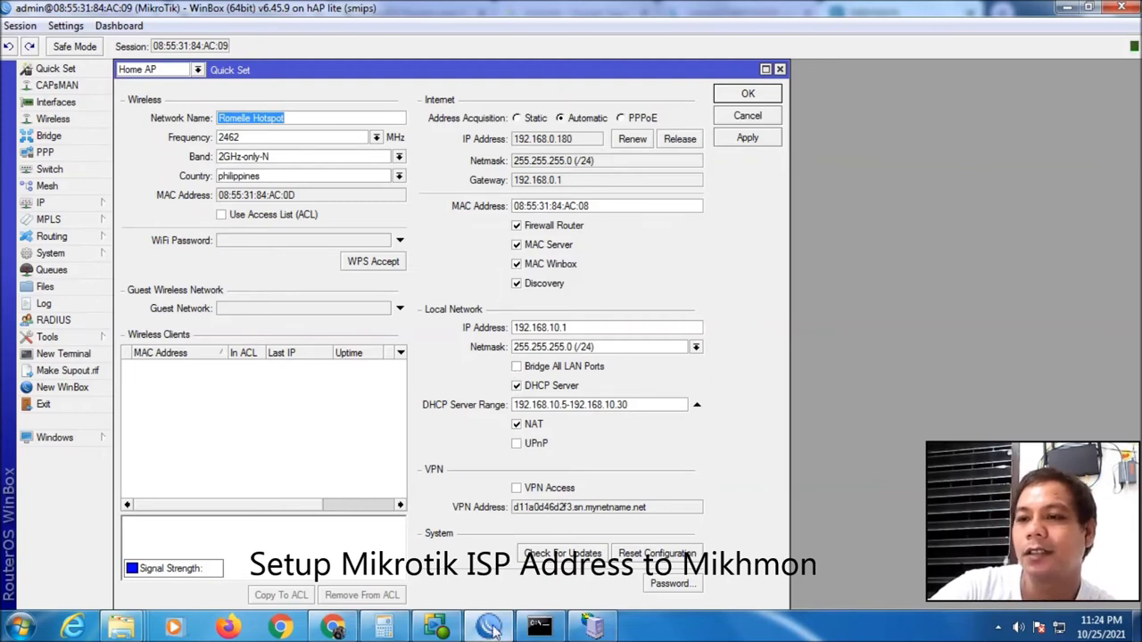
{"action": "mouse_move", "coordinate": [336, 631]}
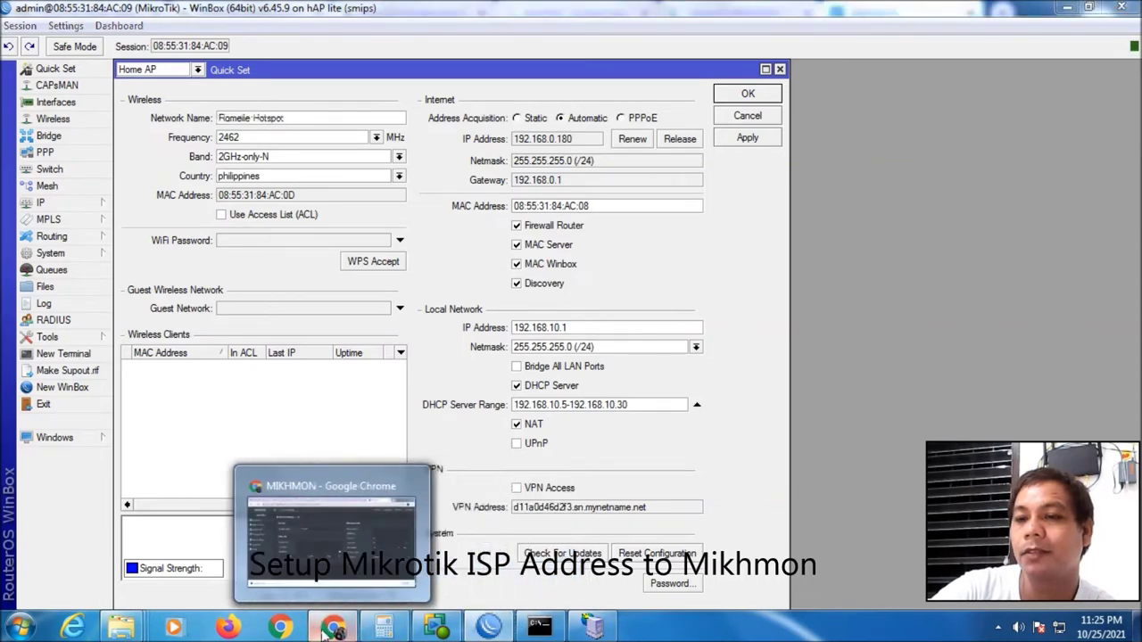
{"action": "left_click", "coordinate": [375, 499]}
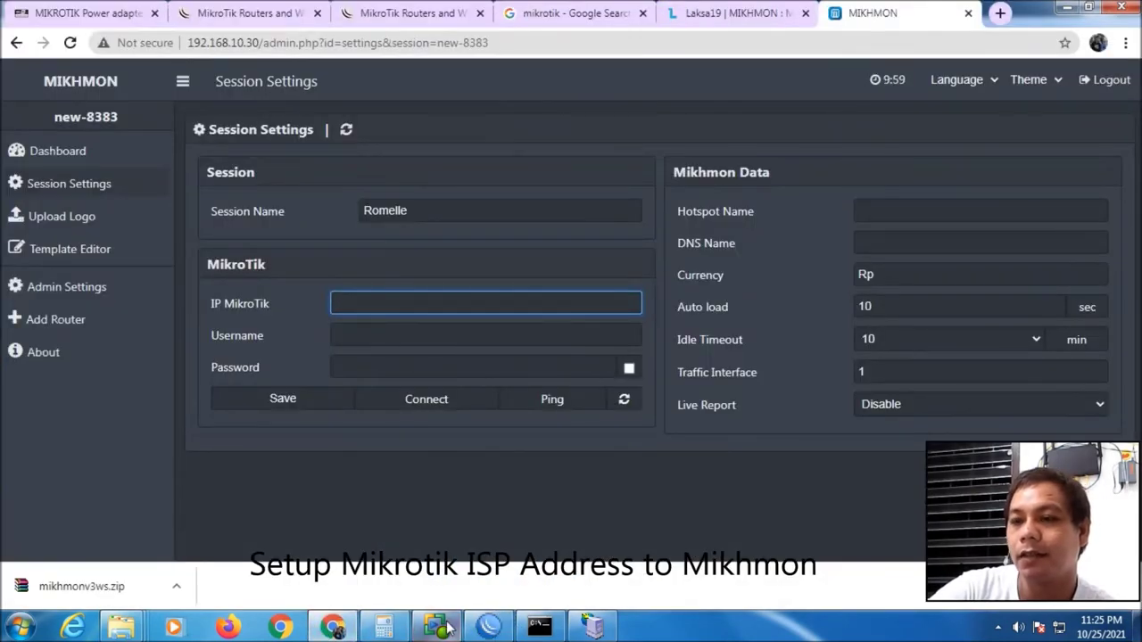
Enter 192.168.0.180 as the IP MikroTik in the Mikhmon session settings
{"action": "left_click", "coordinate": [493, 629]}
{"action": "left_click", "coordinate": [492, 628]}
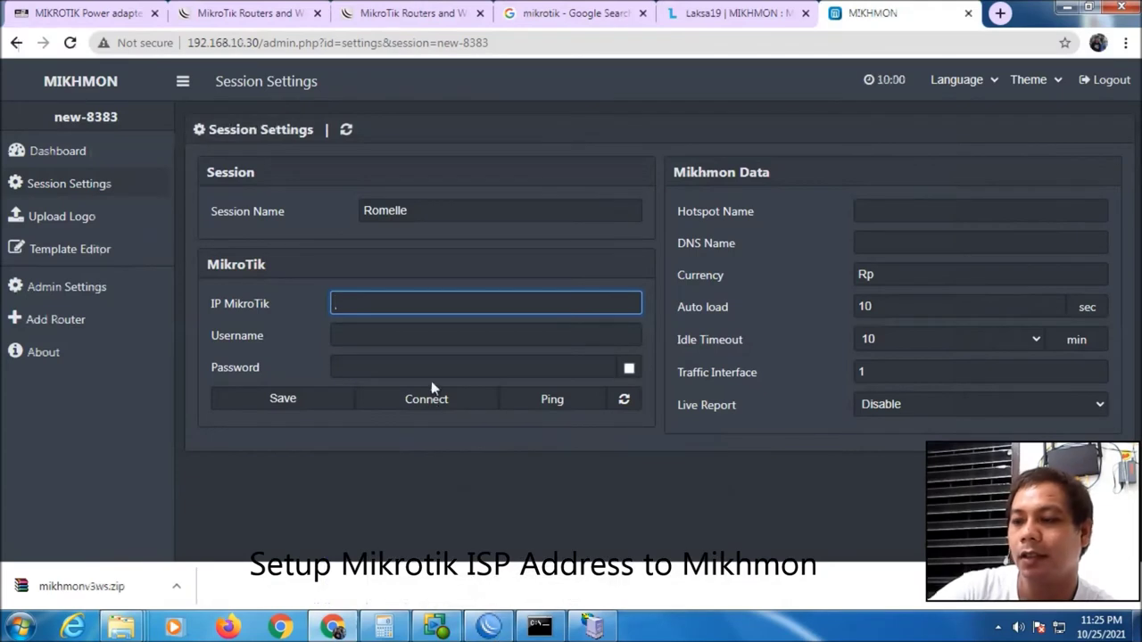
{"action": "type", "text": "192"}
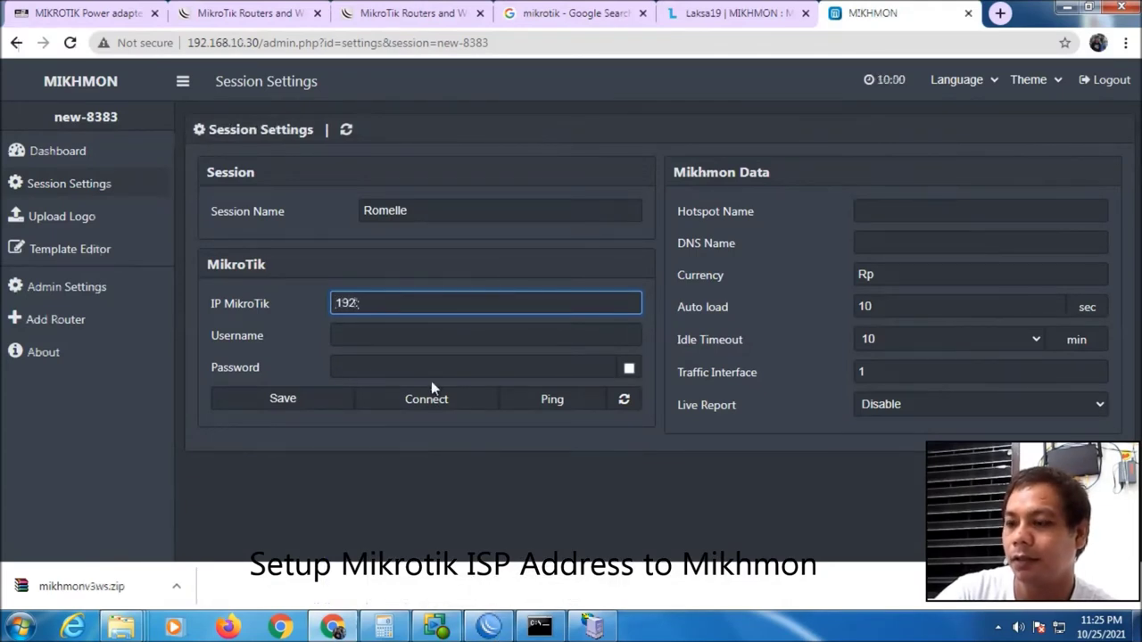
{"action": "type", "text": ".168.0.180"}
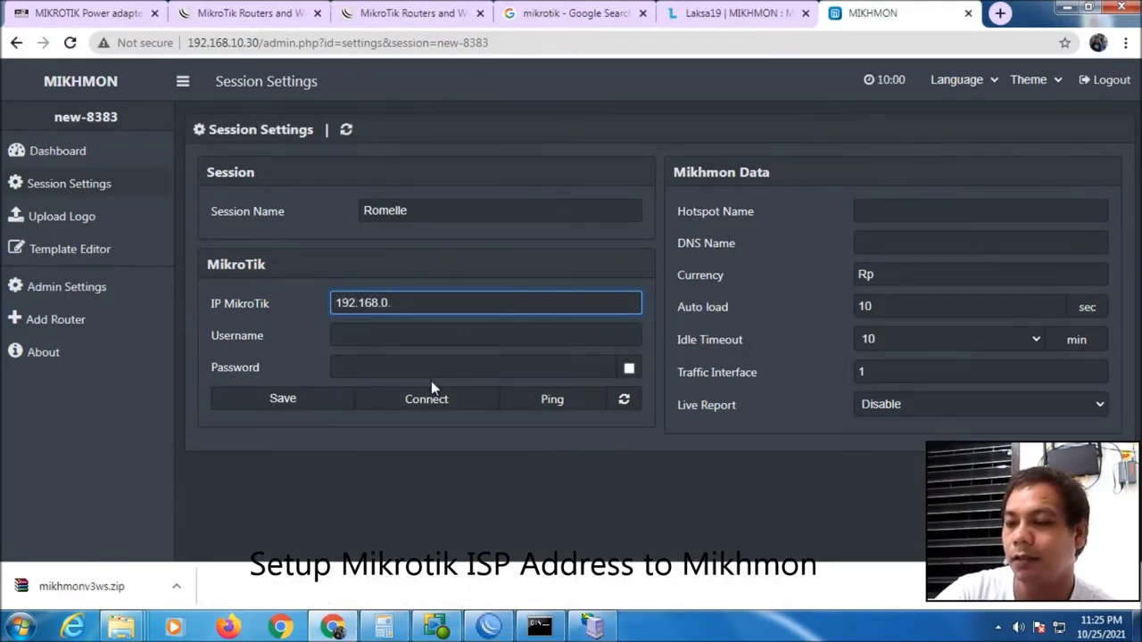
{"action": "left_click", "coordinate": [474, 335]}
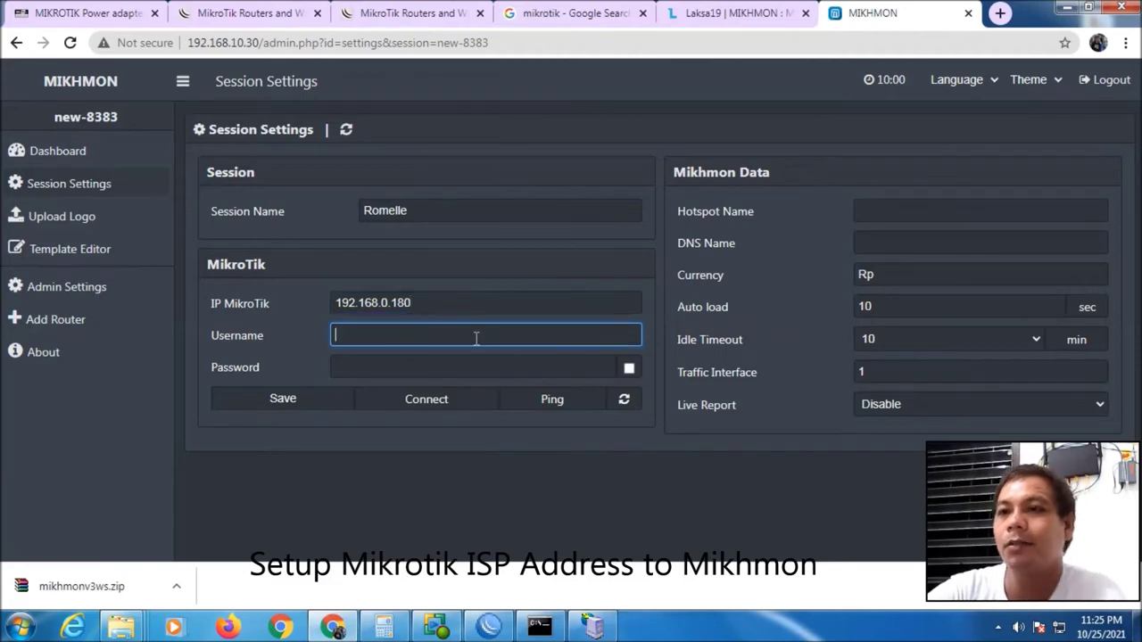
{"action": "left_click", "coordinate": [489, 627]}
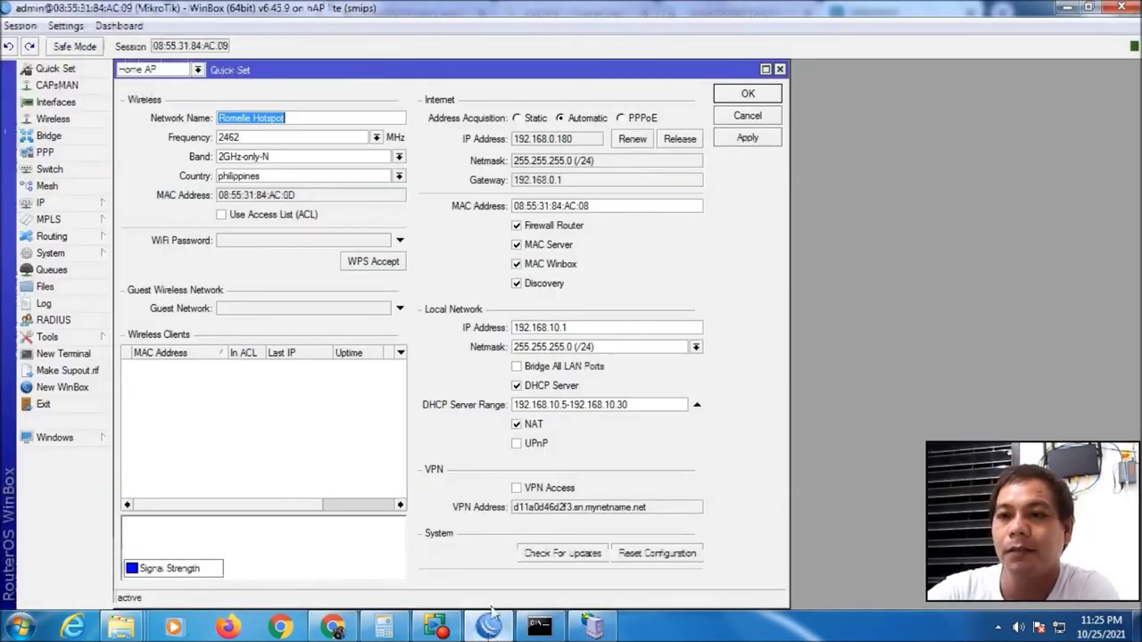
Open System > Users in WinBox and view the hotspot user's properties, group full
{"action": "left_click", "coordinate": [780, 70]}
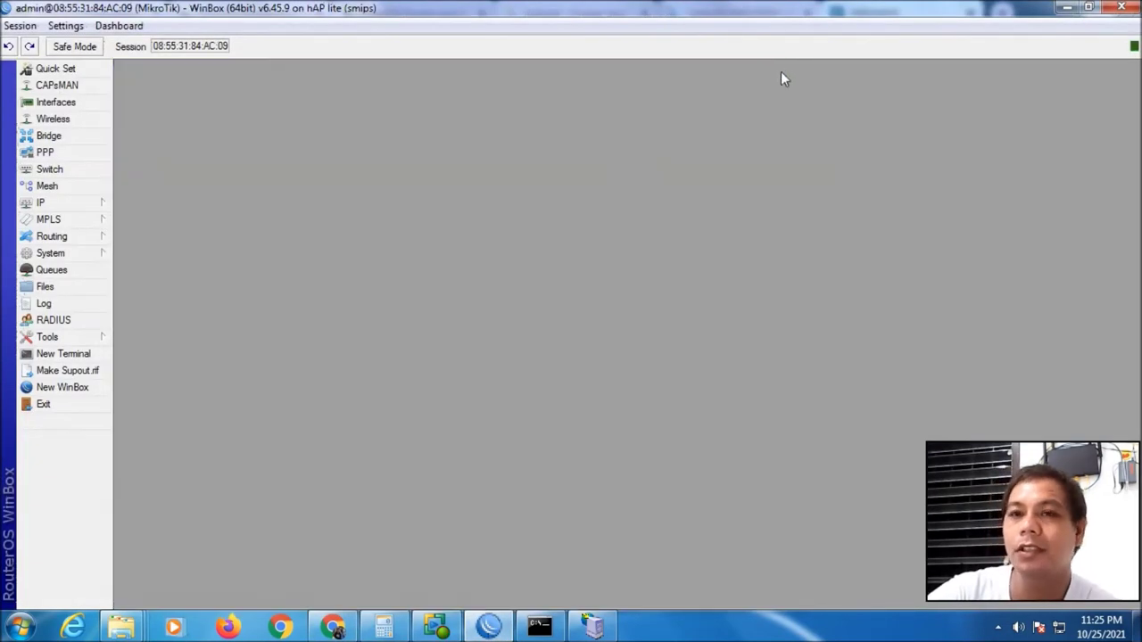
{"action": "left_click", "coordinate": [51, 252]}
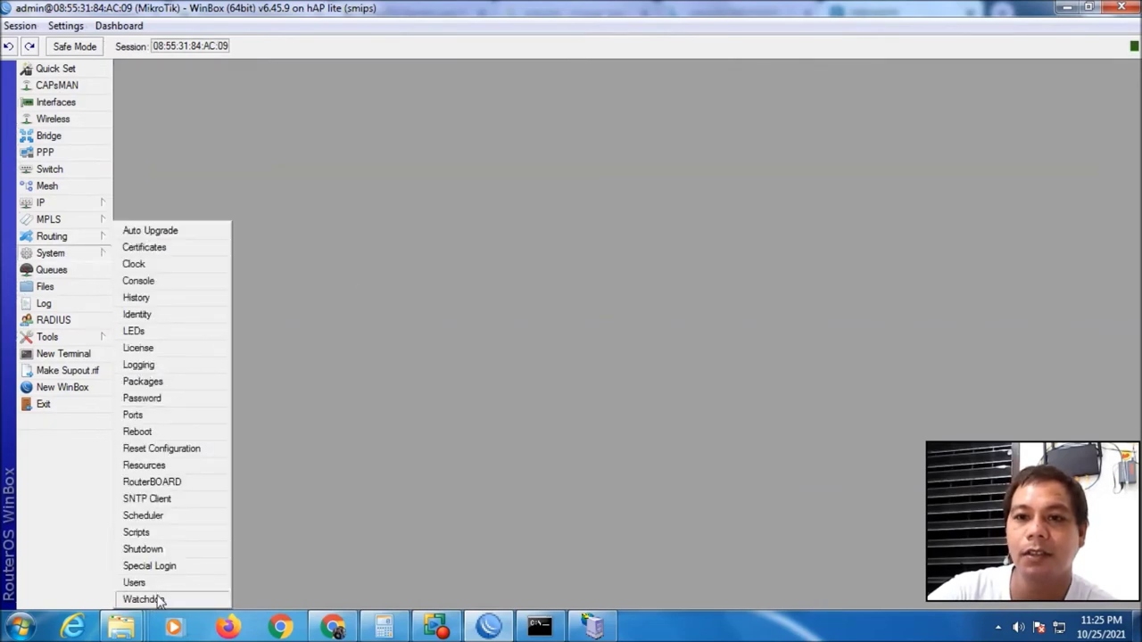
{"action": "left_click", "coordinate": [157, 583]}
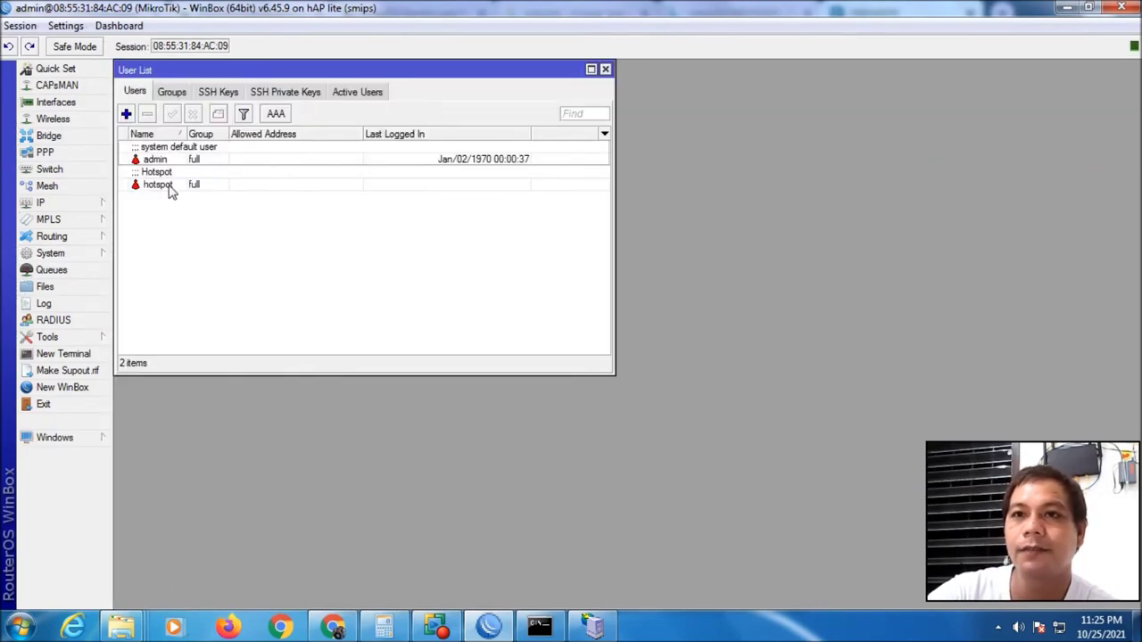
{"action": "double_click", "coordinate": [168, 189]}
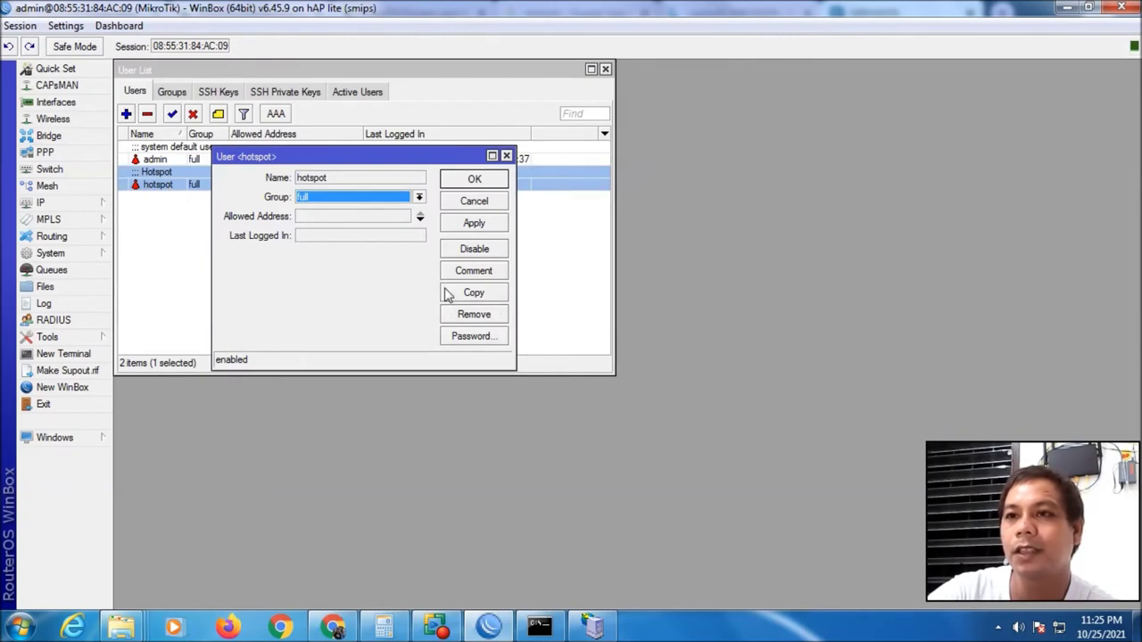
{"action": "left_click", "coordinate": [507, 157]}
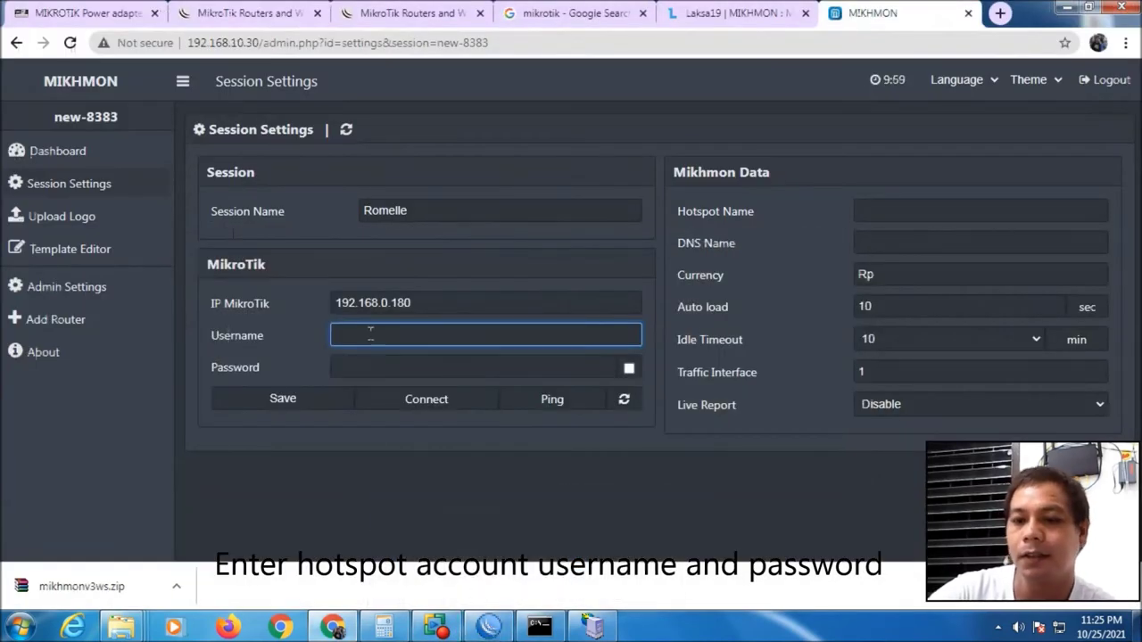
Enter router username 'hotspot' and its password in Mikhmon, then reveal the password
{"action": "type", "text": "hotspot"}
{"action": "key", "text": "Tab"}
{"action": "type", "text": "1234"}
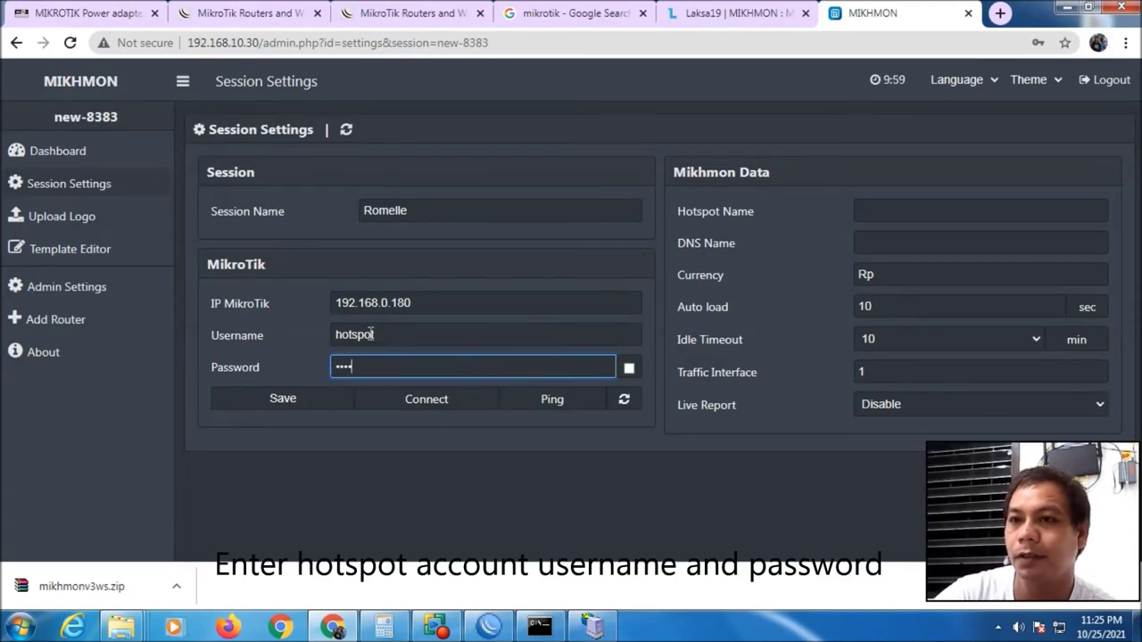
{"action": "left_click", "coordinate": [484, 628]}
{"action": "left_click", "coordinate": [472, 528]}
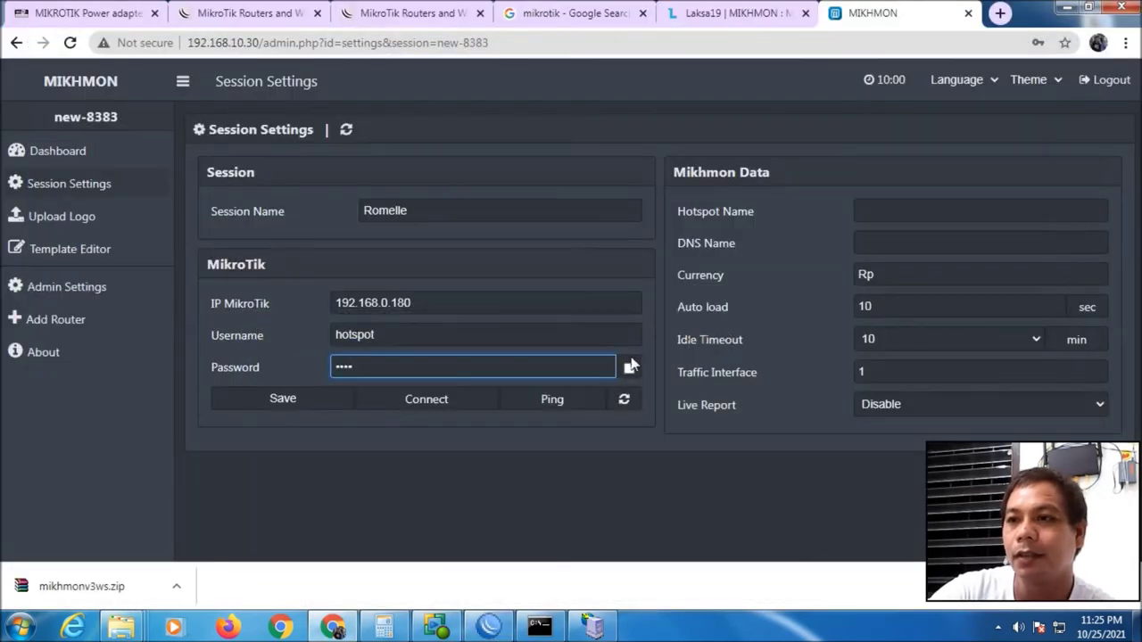
{"action": "left_click", "coordinate": [631, 366]}
Fill in the Hotspot Name field for the session
{"action": "left_click", "coordinate": [902, 211]}
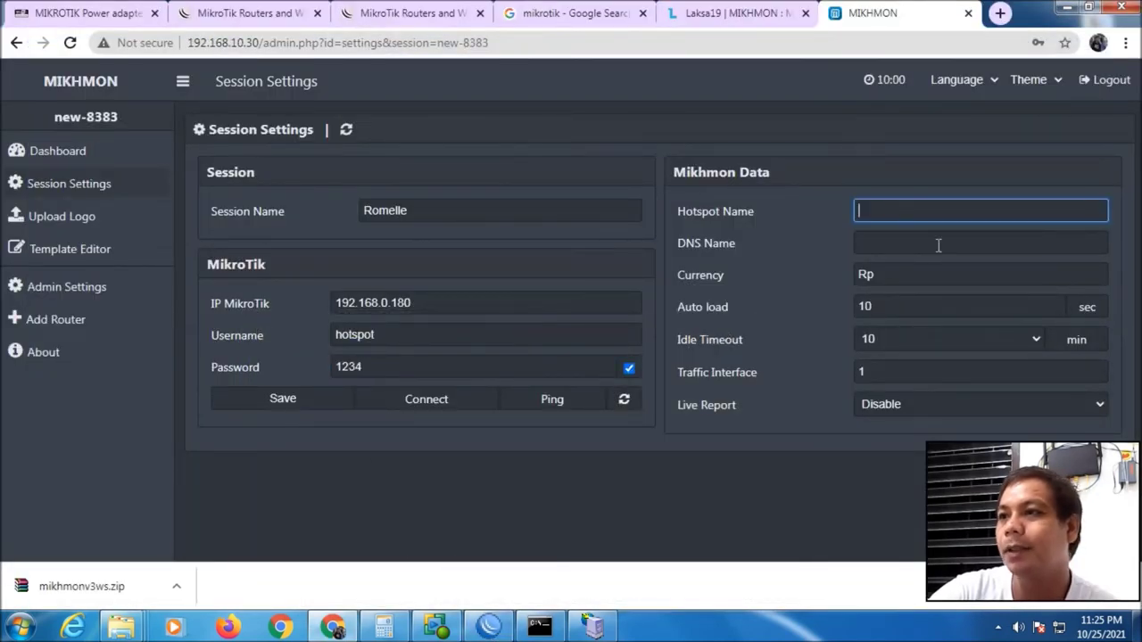
{"action": "type", "text": "ROm"}
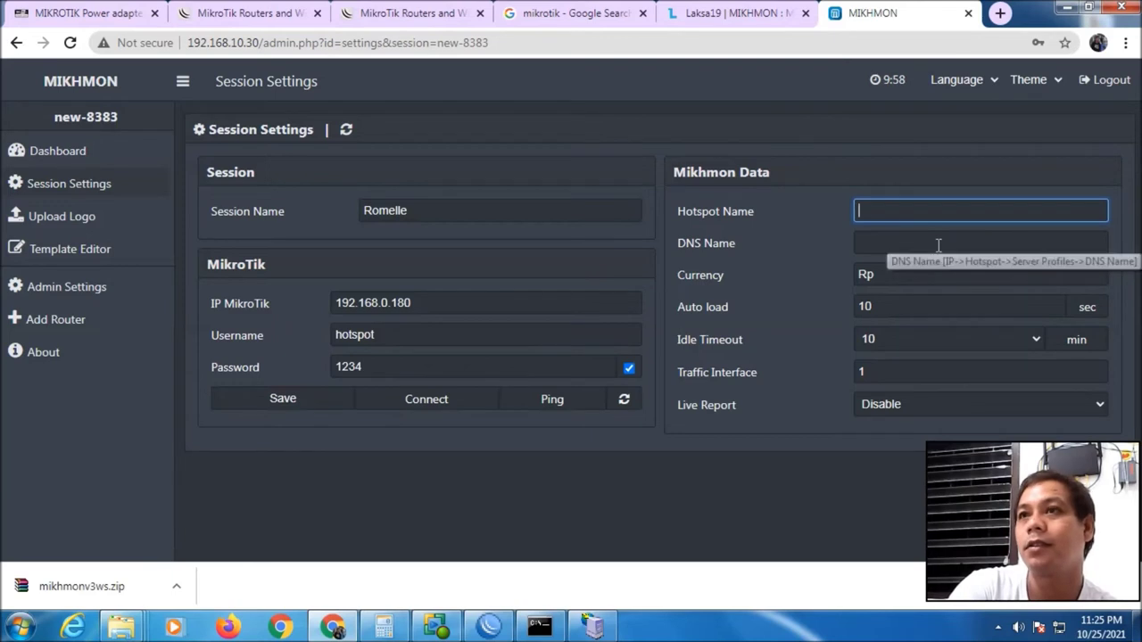
{"action": "type", "text": "omelle Hotspot"}
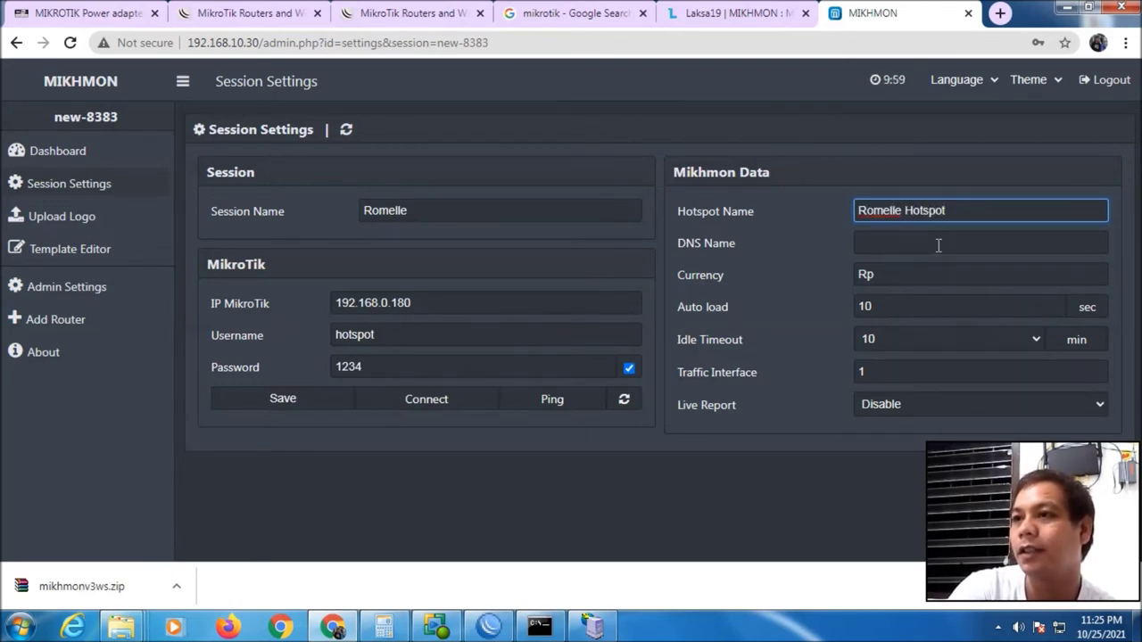
{"action": "left_click", "coordinate": [938, 242]}
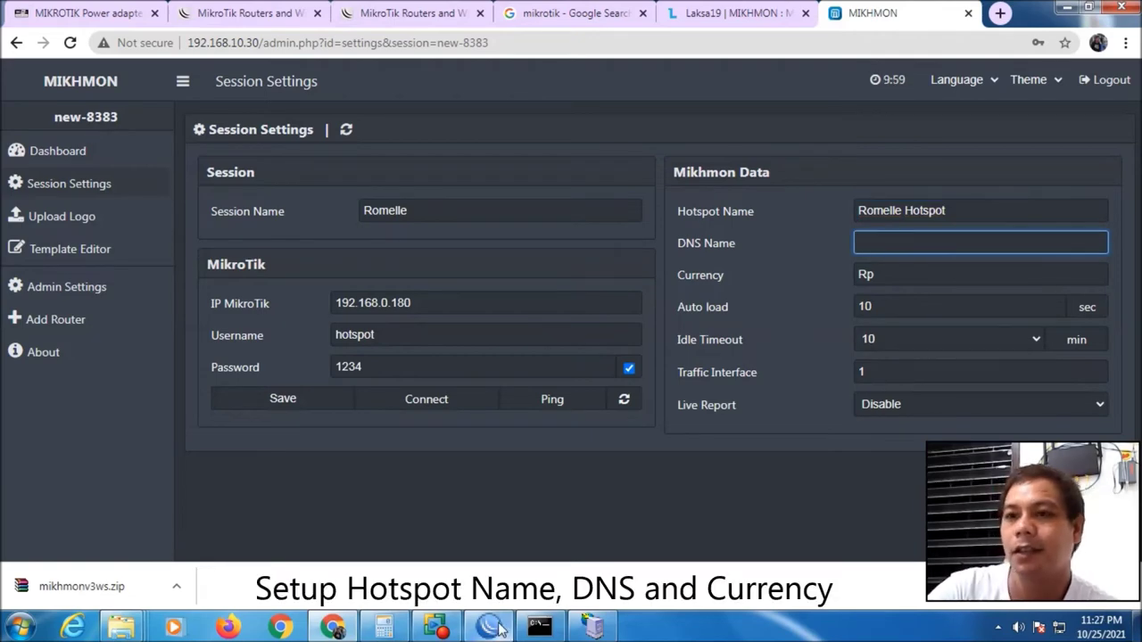
{"action": "left_click", "coordinate": [493, 627]}
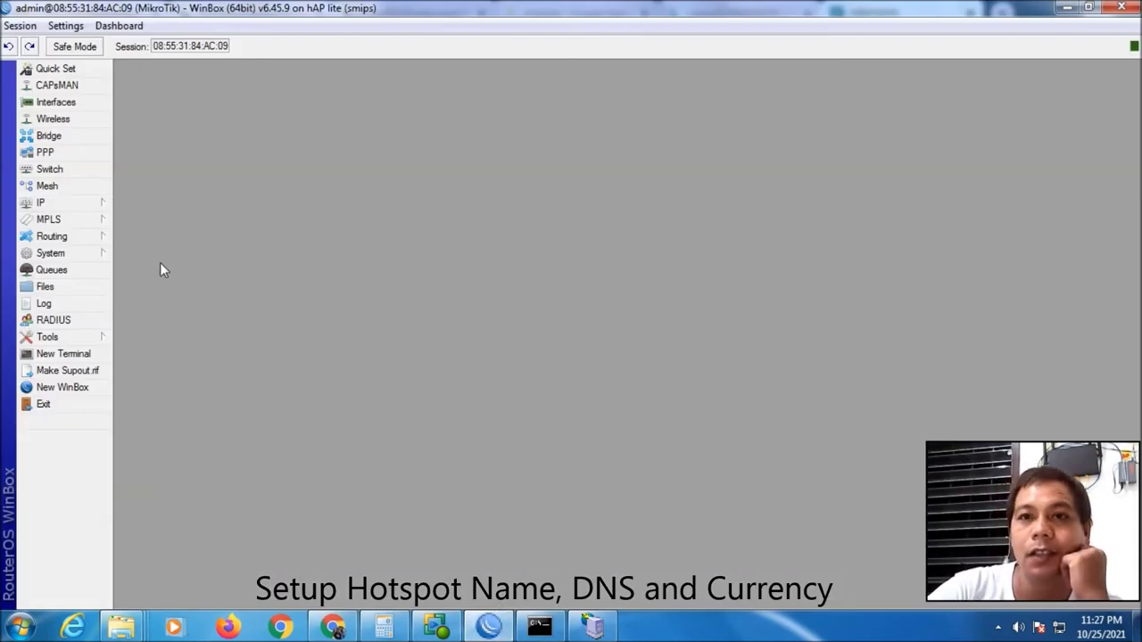
Open IP > Hotspot in WinBox to read hsprof1's DNS name hotspot.wifi
{"action": "left_click", "coordinate": [77, 207]}
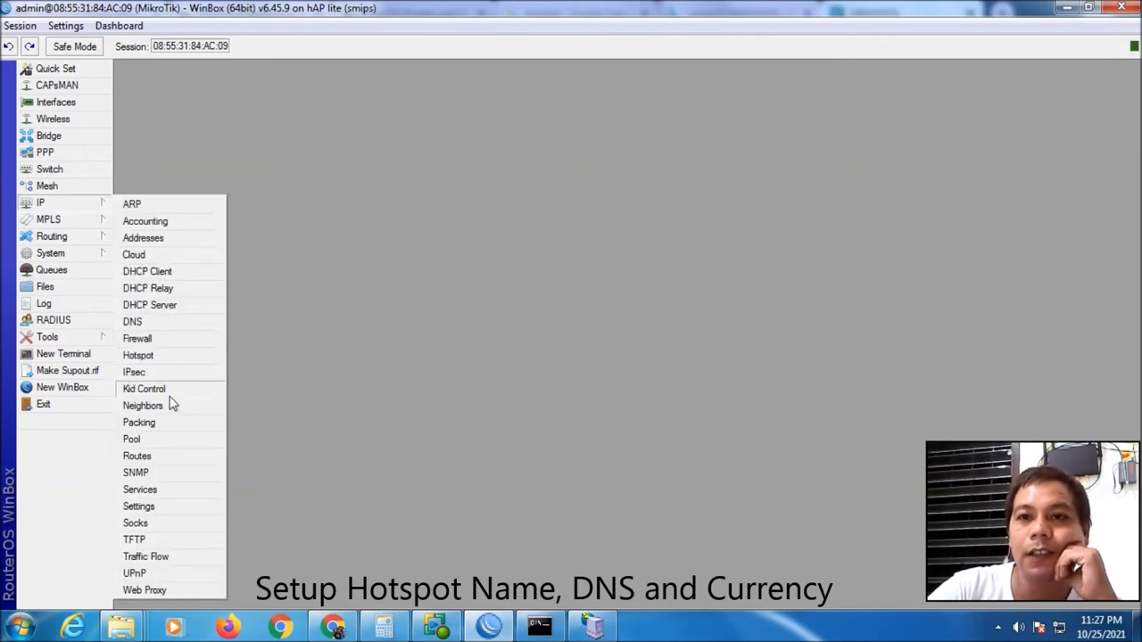
{"action": "left_click", "coordinate": [183, 356]}
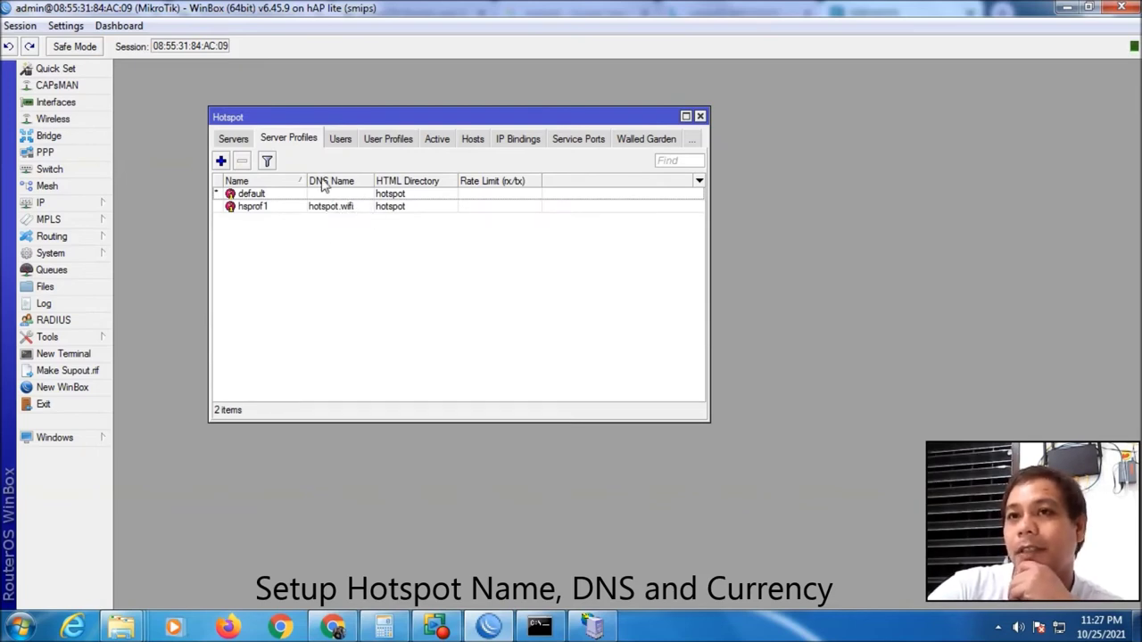
Set the session's DNS name to hotspot.wifi and change the currency from Rp to Php
{"action": "left_click", "coordinate": [486, 630]}
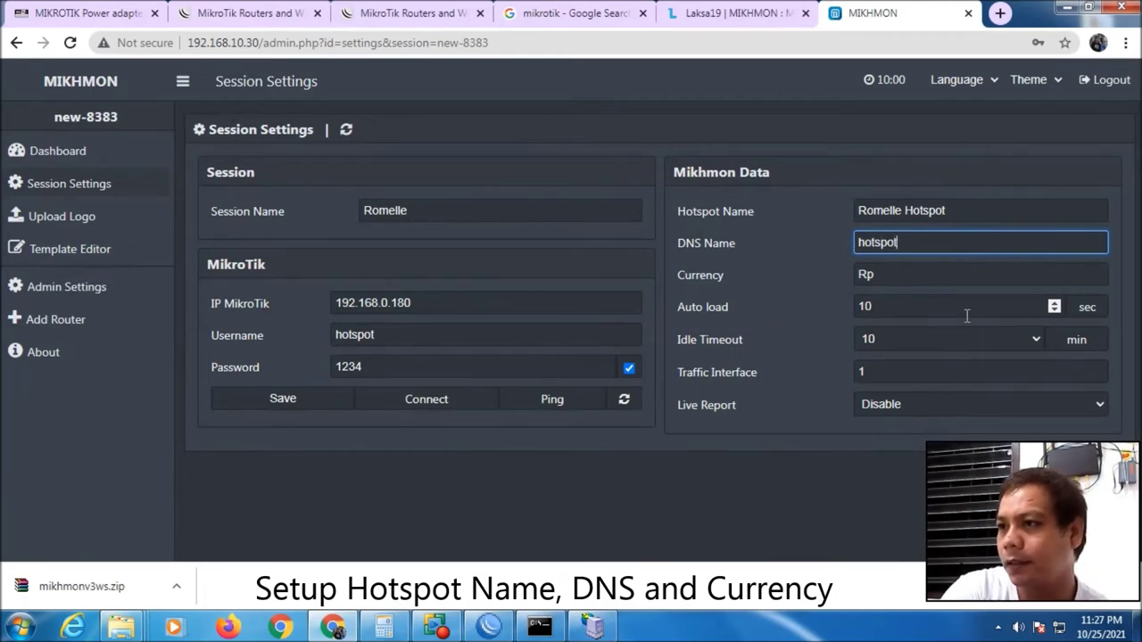
{"action": "type", "text": ".w"}
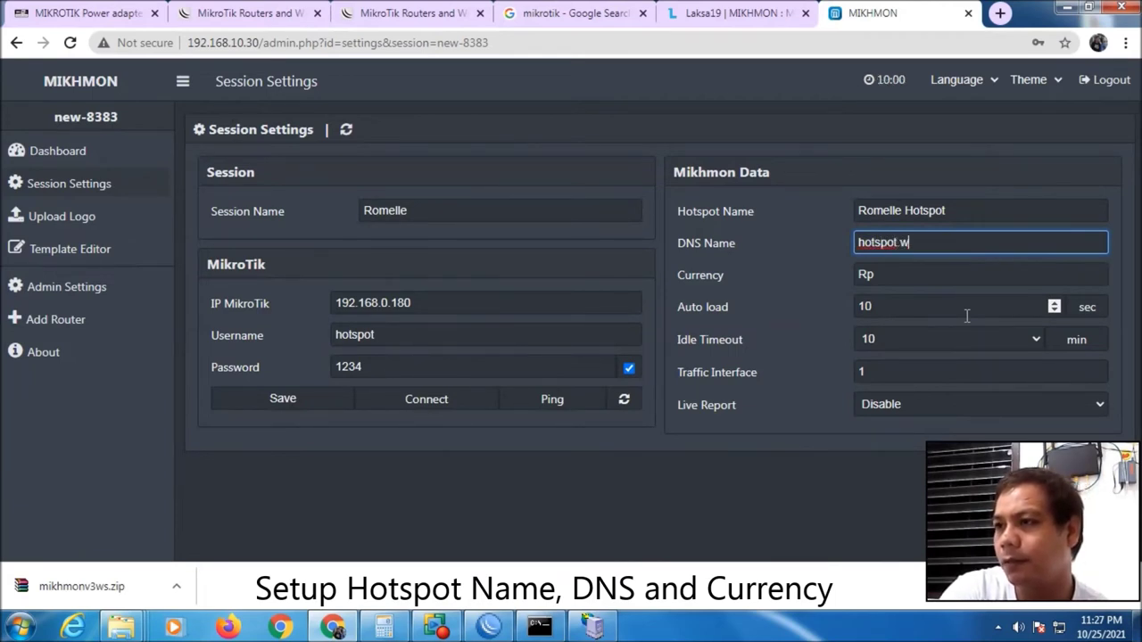
{"action": "type", "text": "ifi"}
{"action": "key", "text": "Tab"}
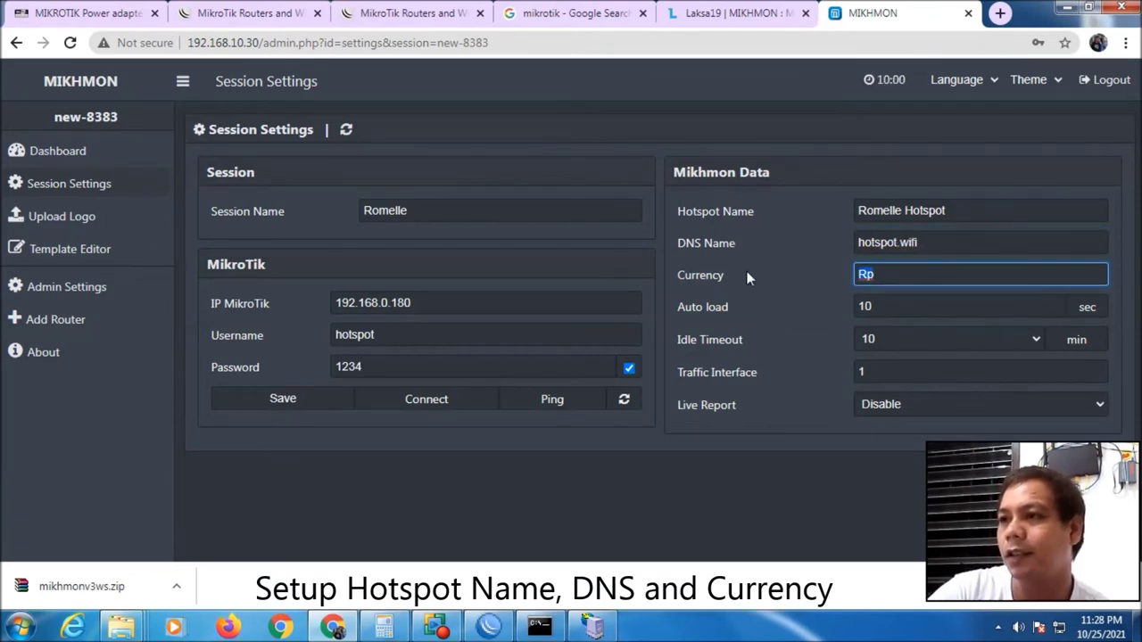
{"action": "type", "text": "Ph"}
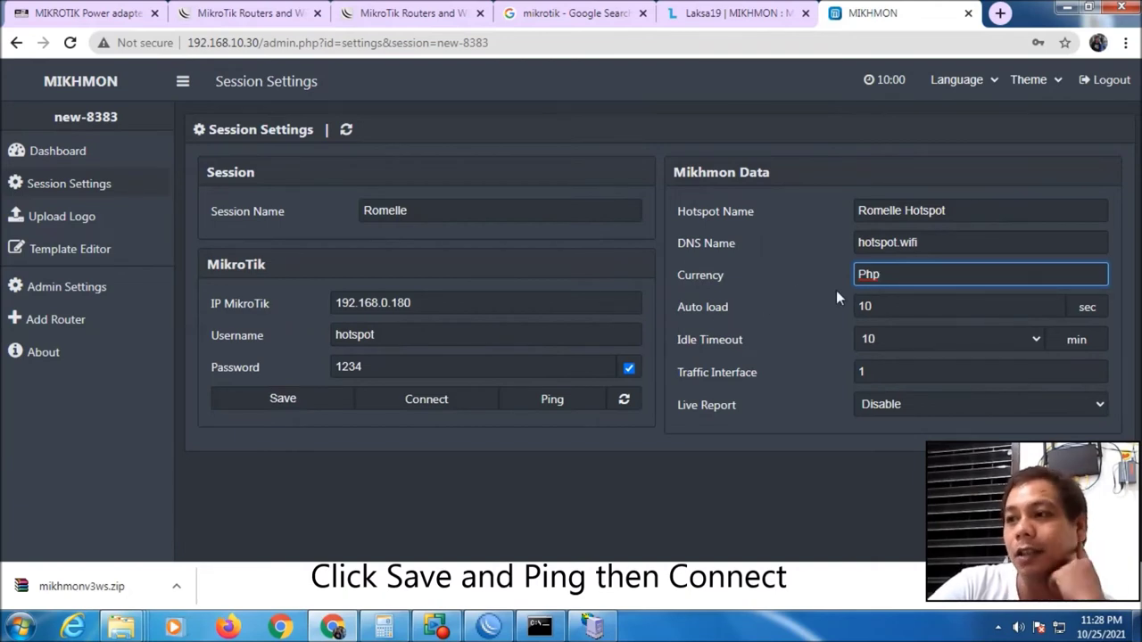
Save the router session, confirm the ping to 192.168.0.180 reports Ping OK, and connect
{"action": "left_click", "coordinate": [285, 400]}
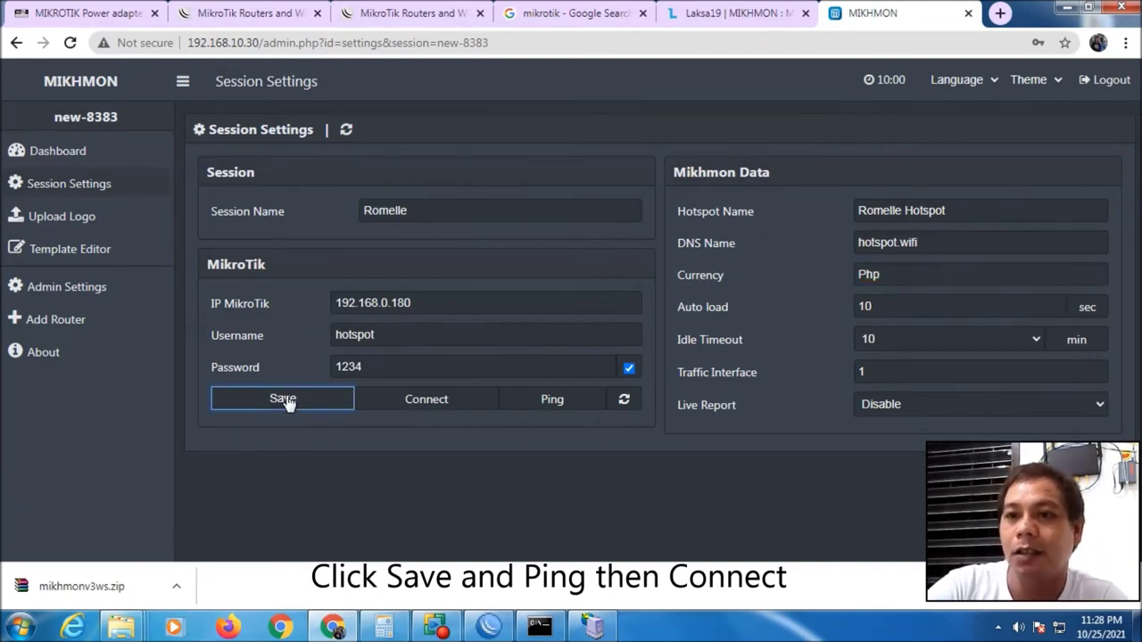
{"action": "left_click", "coordinate": [550, 401]}
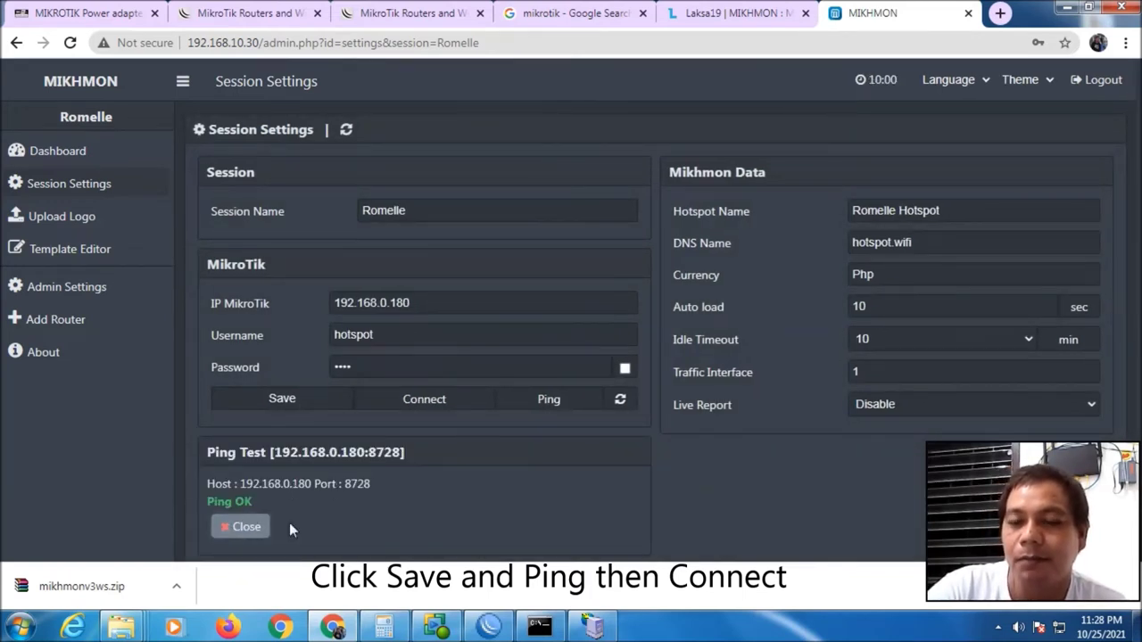
{"action": "left_click", "coordinate": [431, 400]}
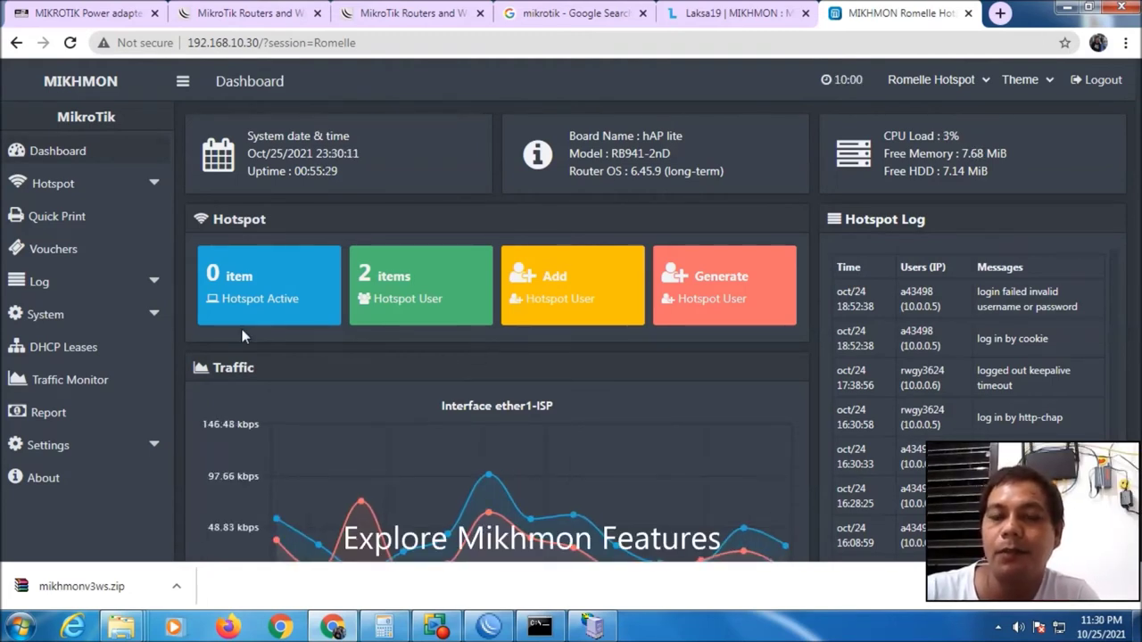
Browse the sidebar's Hotspot, Vouchers, Selling Report and Settings sections
{"action": "left_click", "coordinate": [132, 190]}
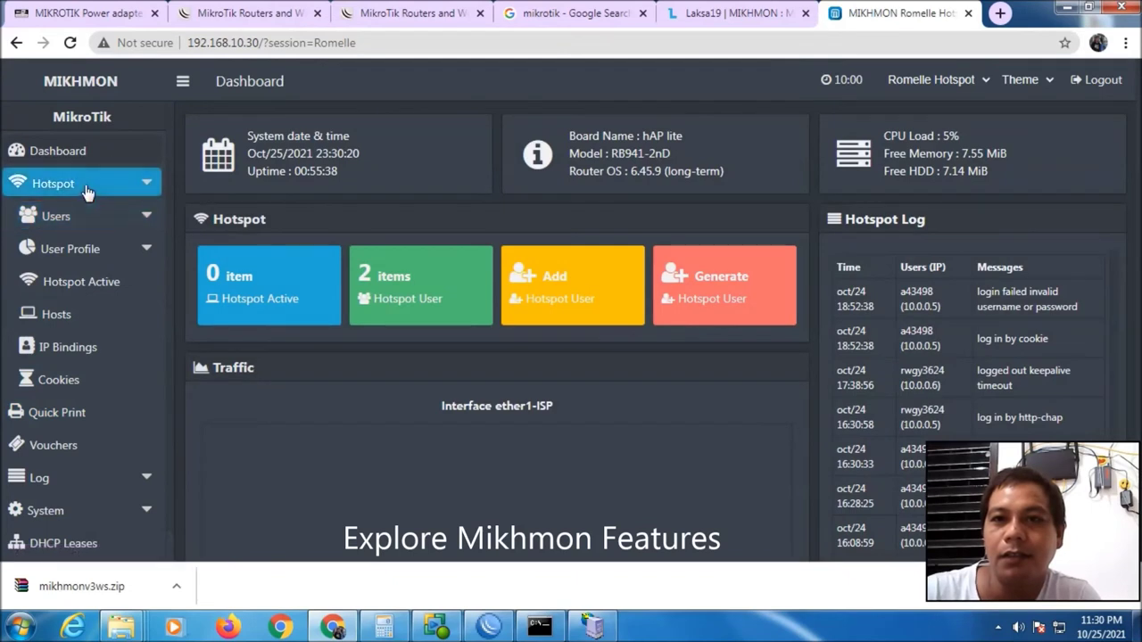
{"action": "scroll", "coordinate": [89, 309], "scroll_direction": "down", "scroll_amount": 2}
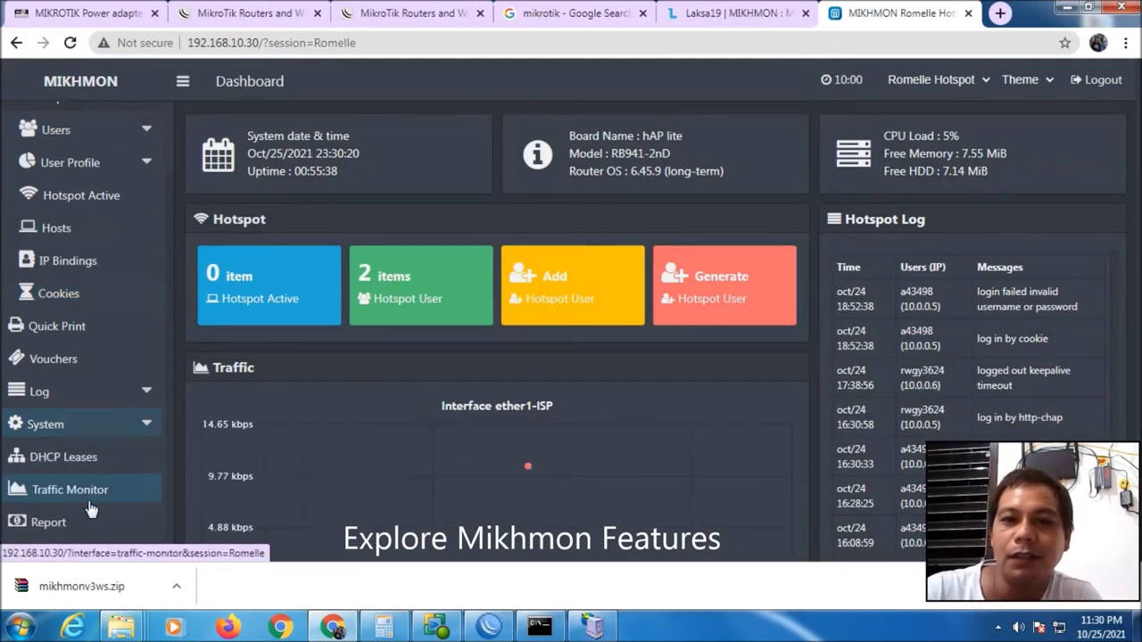
{"action": "left_click", "coordinate": [67, 360]}
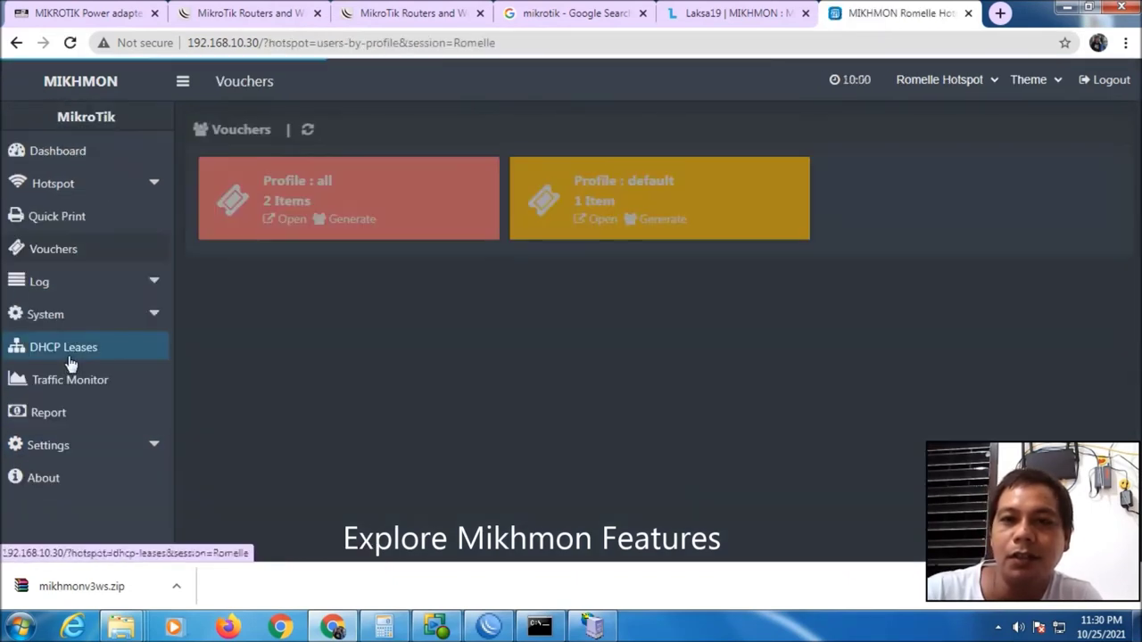
{"action": "left_click", "coordinate": [62, 412]}
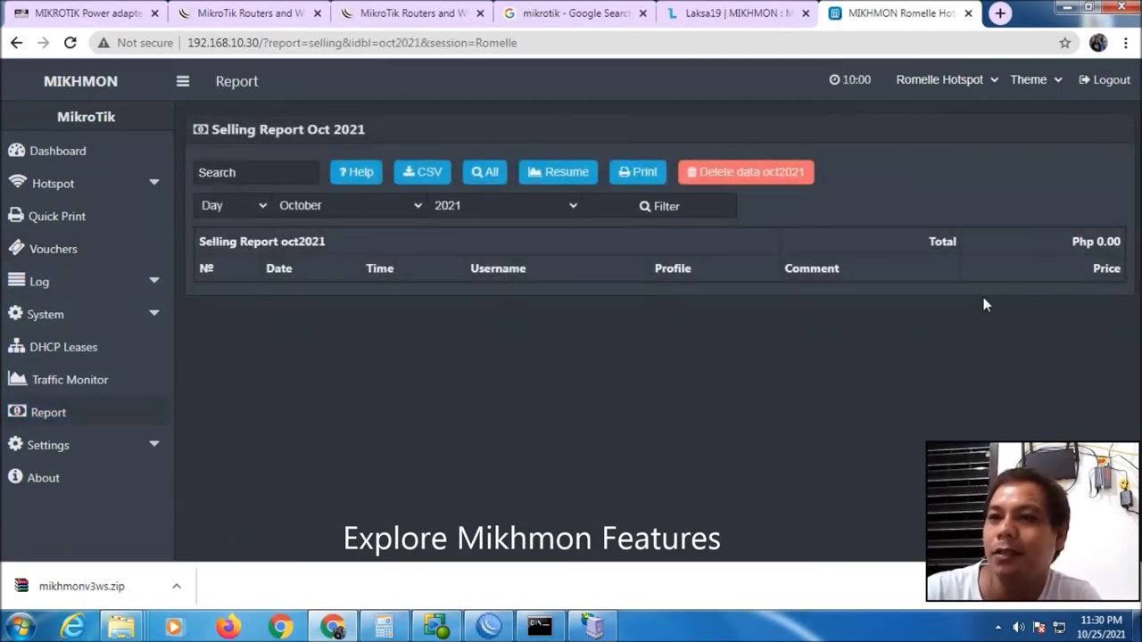
{"action": "left_click", "coordinate": [63, 446]}
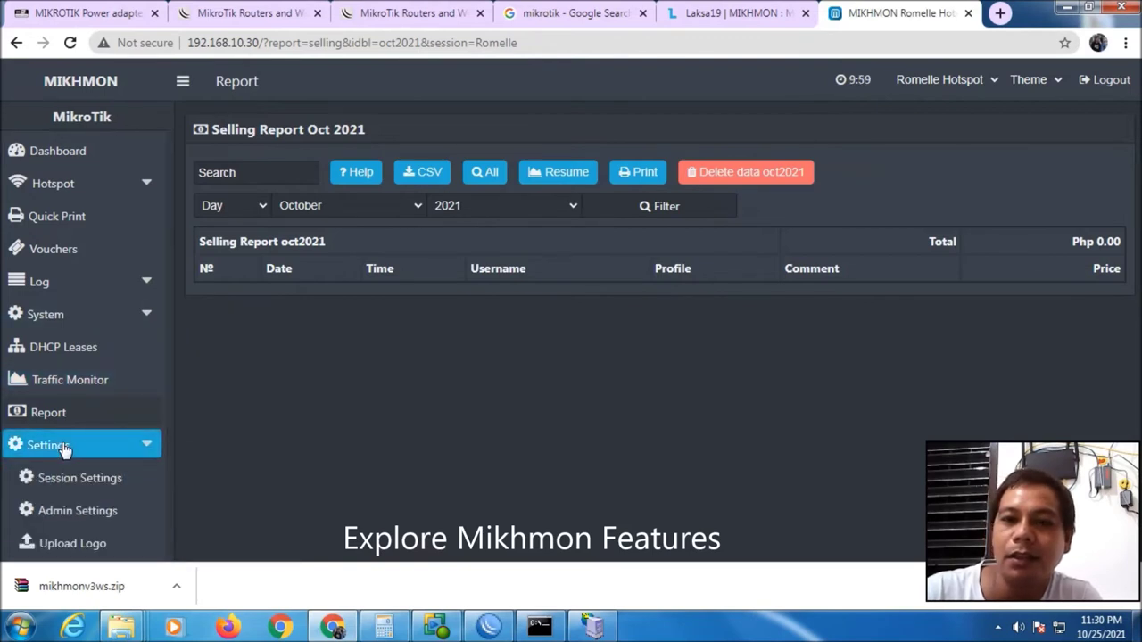
{"action": "scroll", "coordinate": [98, 472], "scroll_direction": "down", "scroll_amount": 1}
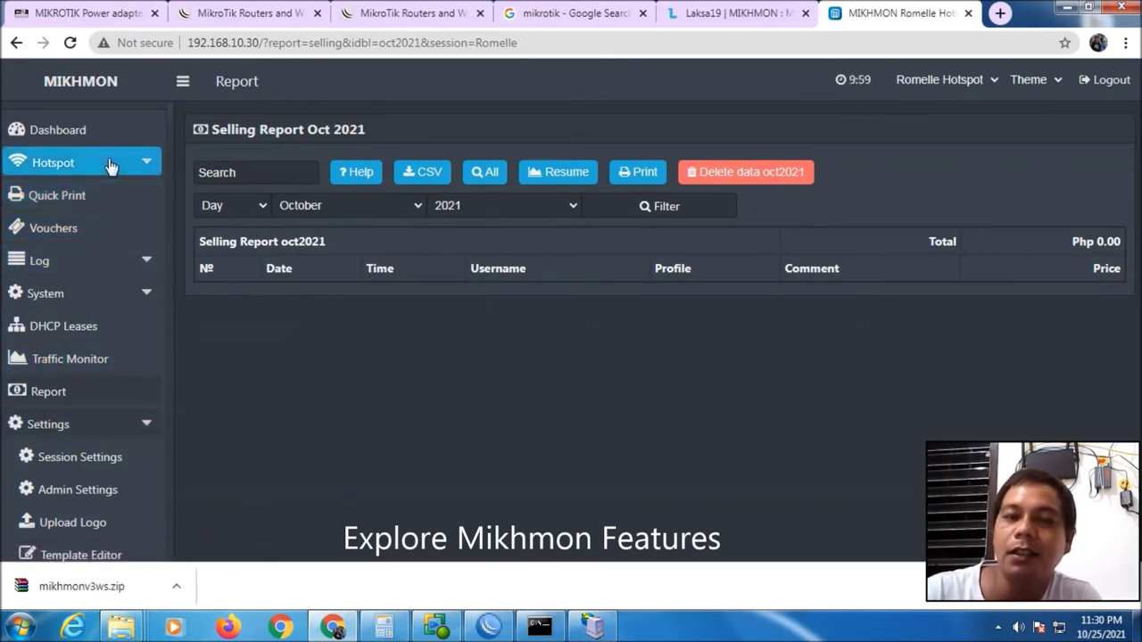
Expand the System section, then the Hotspot section, and reveal its User Profile options
{"action": "left_click", "coordinate": [83, 296]}
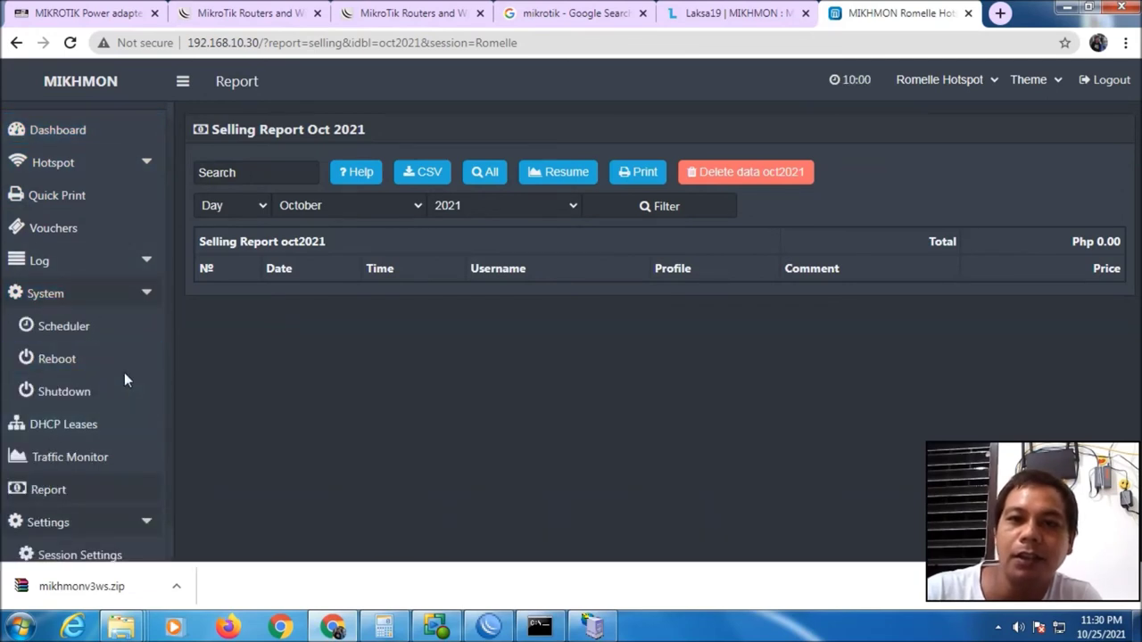
{"action": "scroll", "coordinate": [107, 401], "scroll_direction": "down", "scroll_amount": 2}
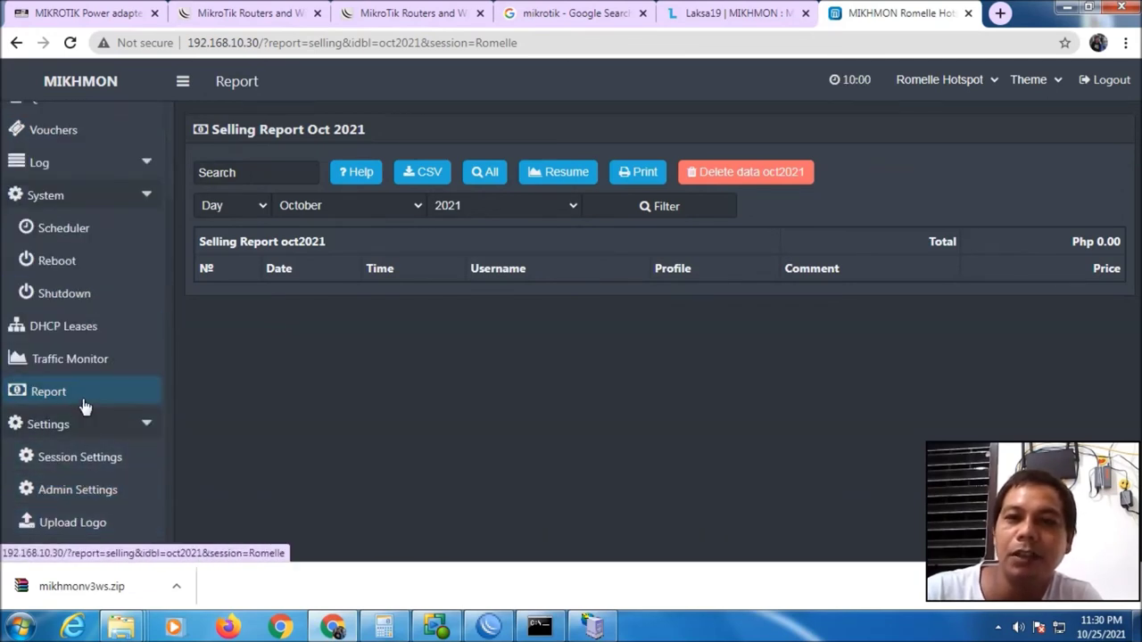
{"action": "scroll", "coordinate": [83, 395], "scroll_direction": "up", "scroll_amount": 3}
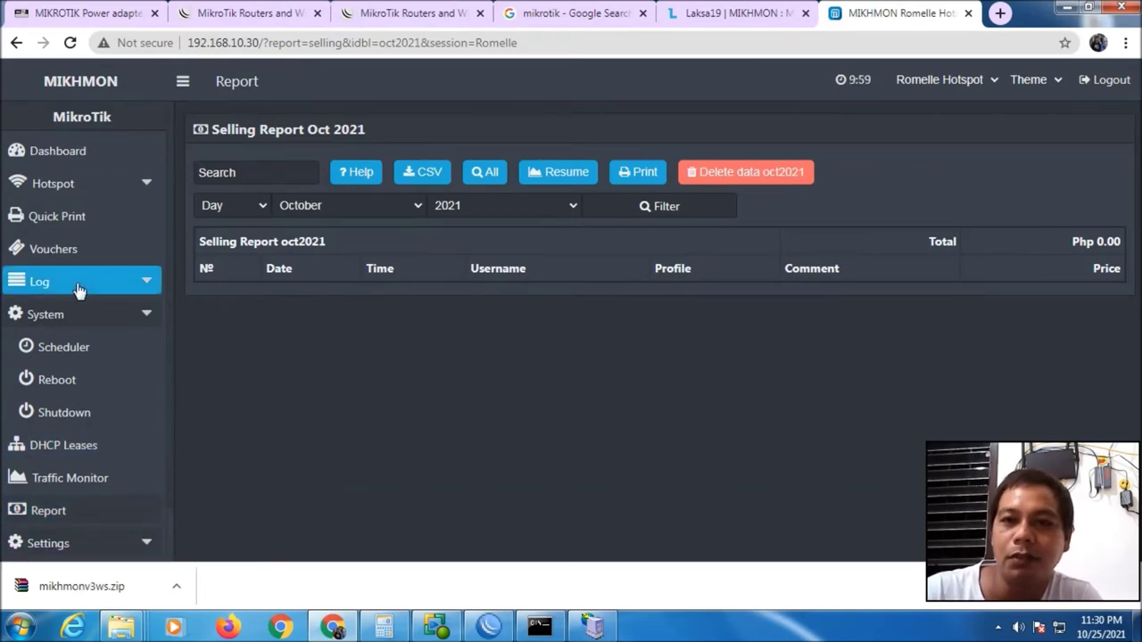
{"action": "left_click", "coordinate": [66, 184]}
{"action": "left_click", "coordinate": [104, 255]}
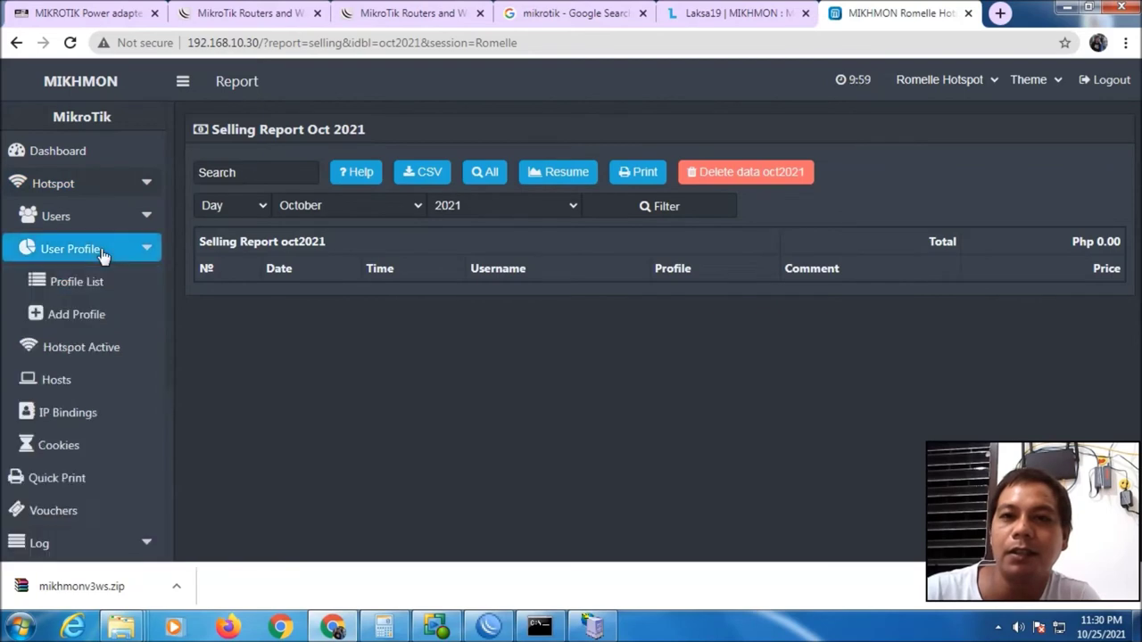
From the Profile List, add a new user profile named 2Hours
{"action": "left_click", "coordinate": [89, 283]}
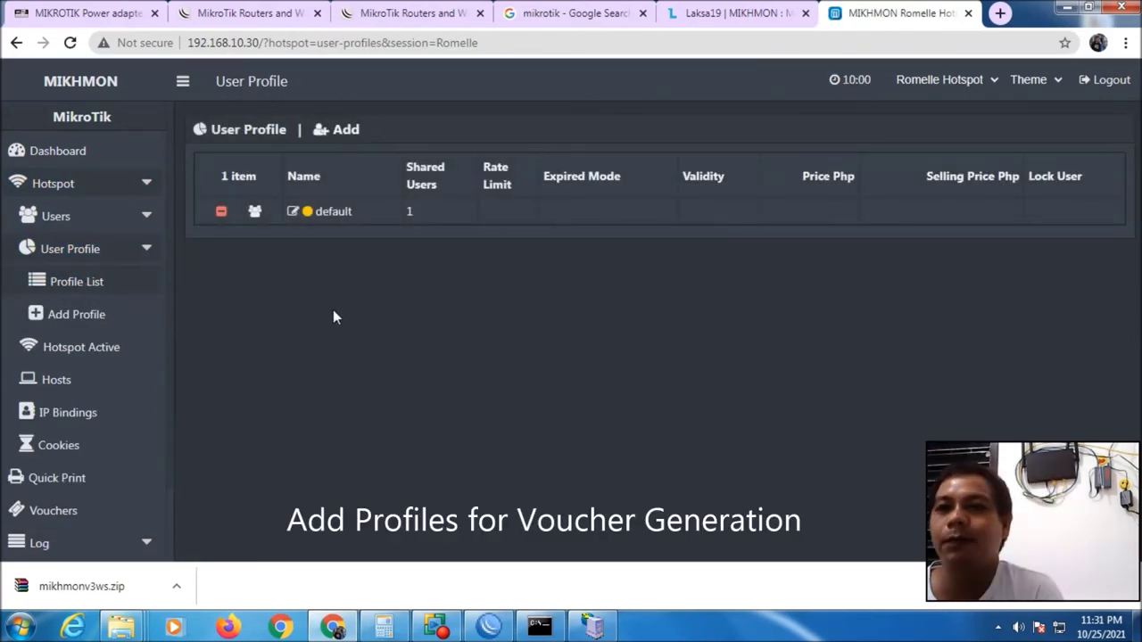
{"action": "left_click", "coordinate": [337, 130]}
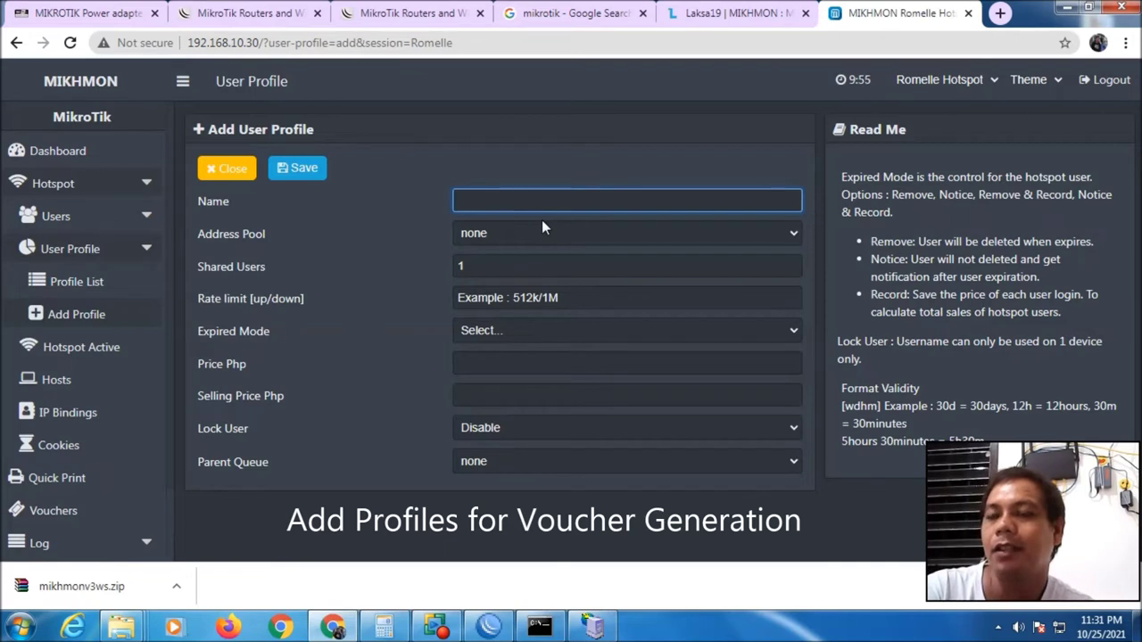
{"action": "type", "text": "2Hours"}
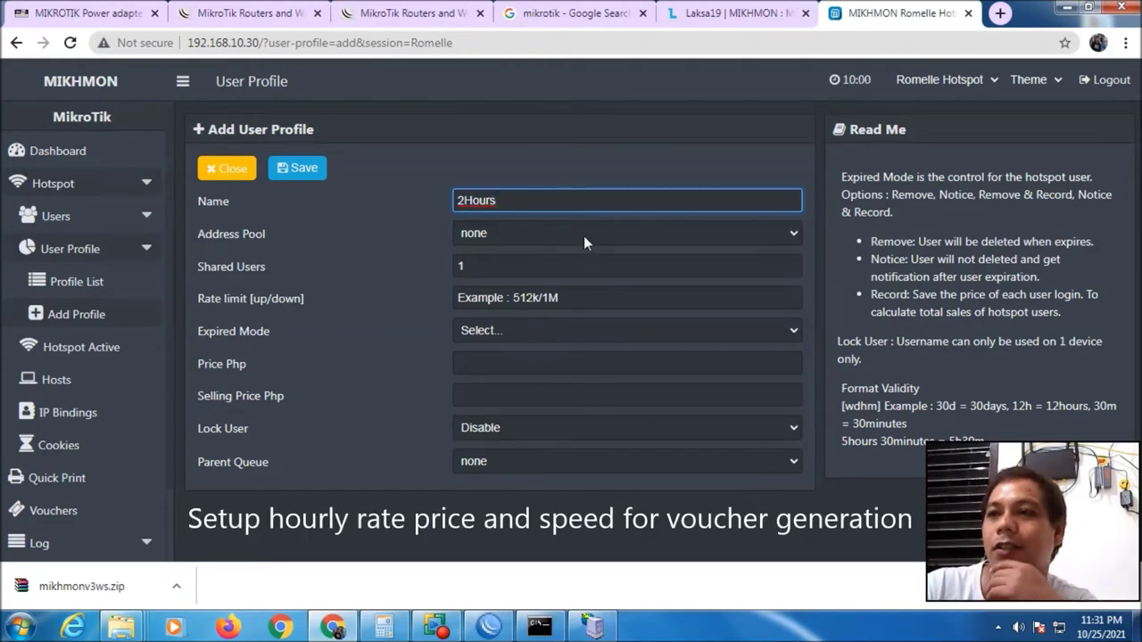
Give the 2Hours profile address pool pool-Hotspot, 1 shared user and rate limit 1M/1M
{"action": "left_click", "coordinate": [792, 231]}
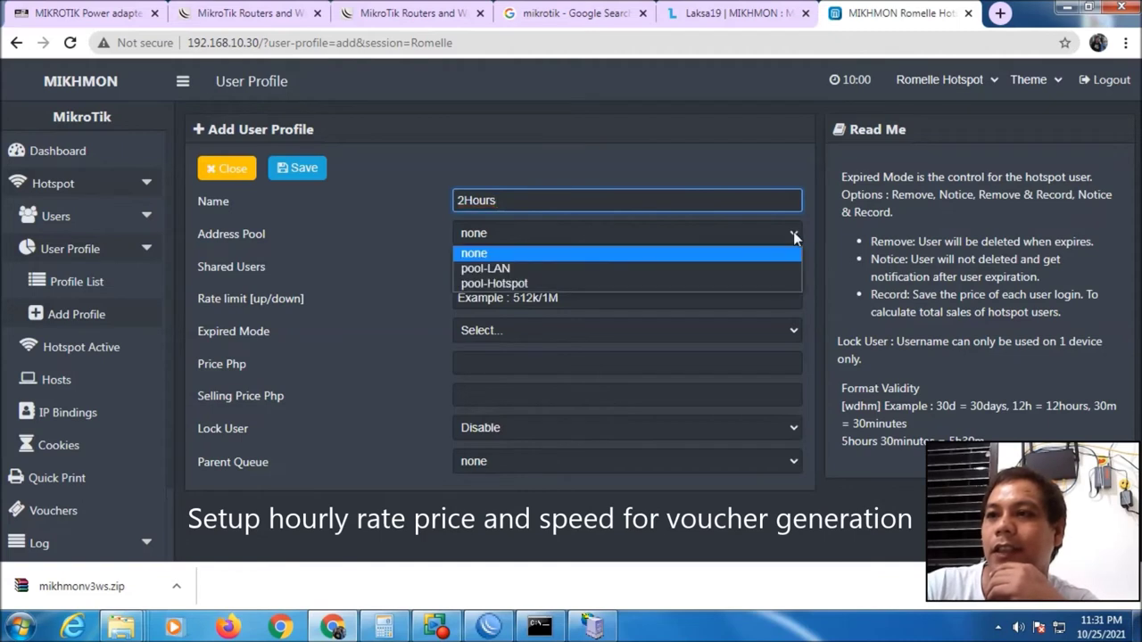
{"action": "left_click", "coordinate": [555, 281]}
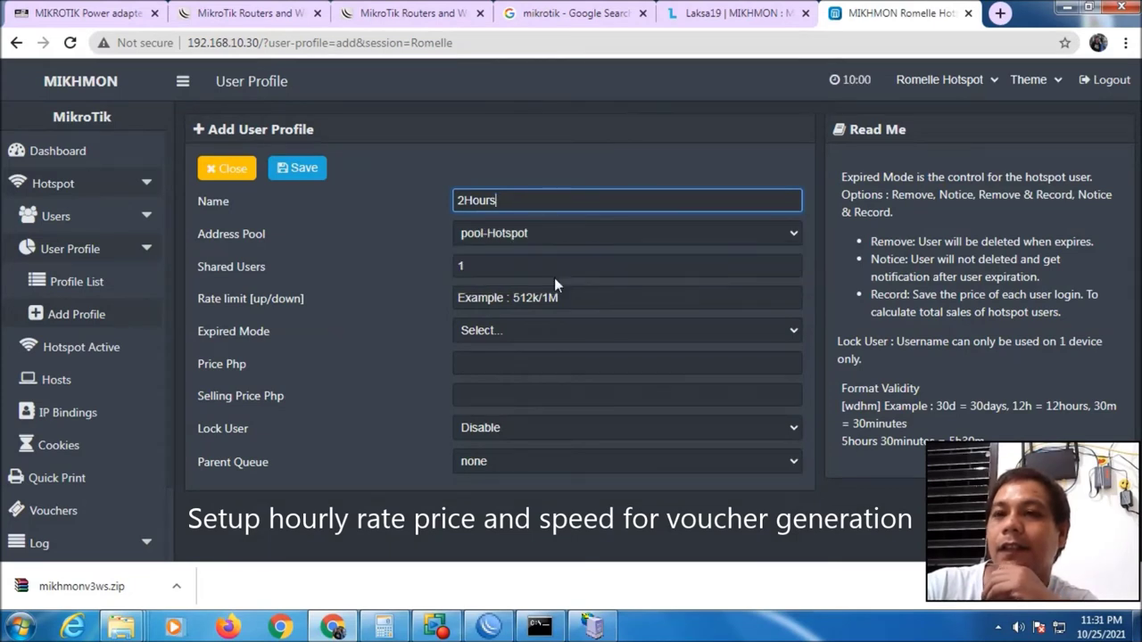
{"action": "left_click", "coordinate": [496, 267]}
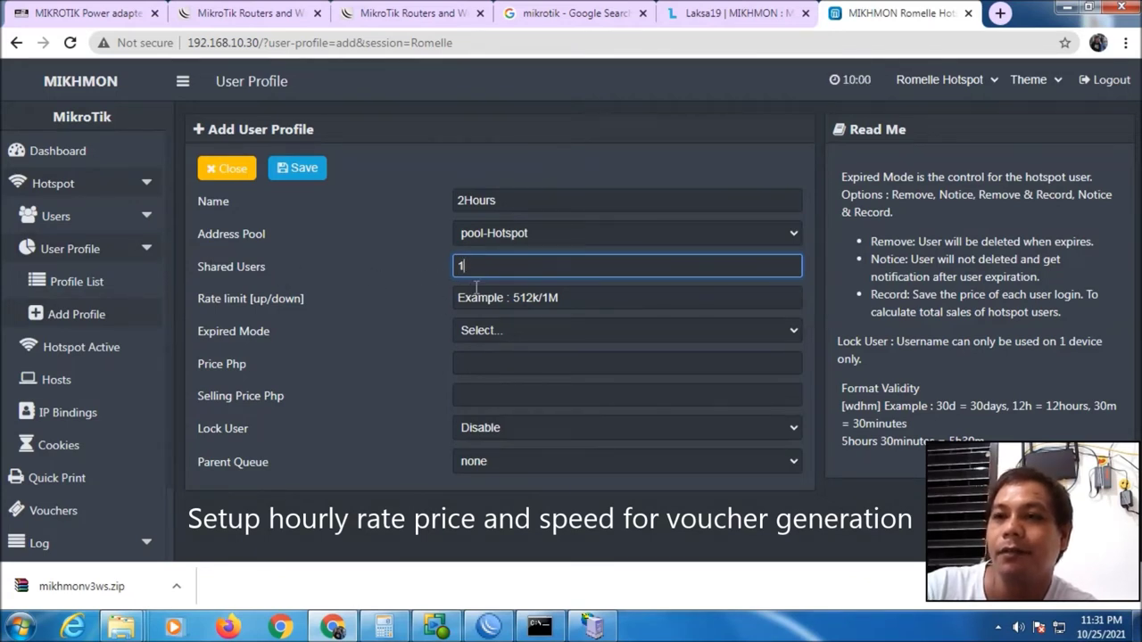
{"action": "left_click_drag", "start_coordinate": [484, 265], "coordinate": [454, 262]}
{"action": "type", "text": "1"}
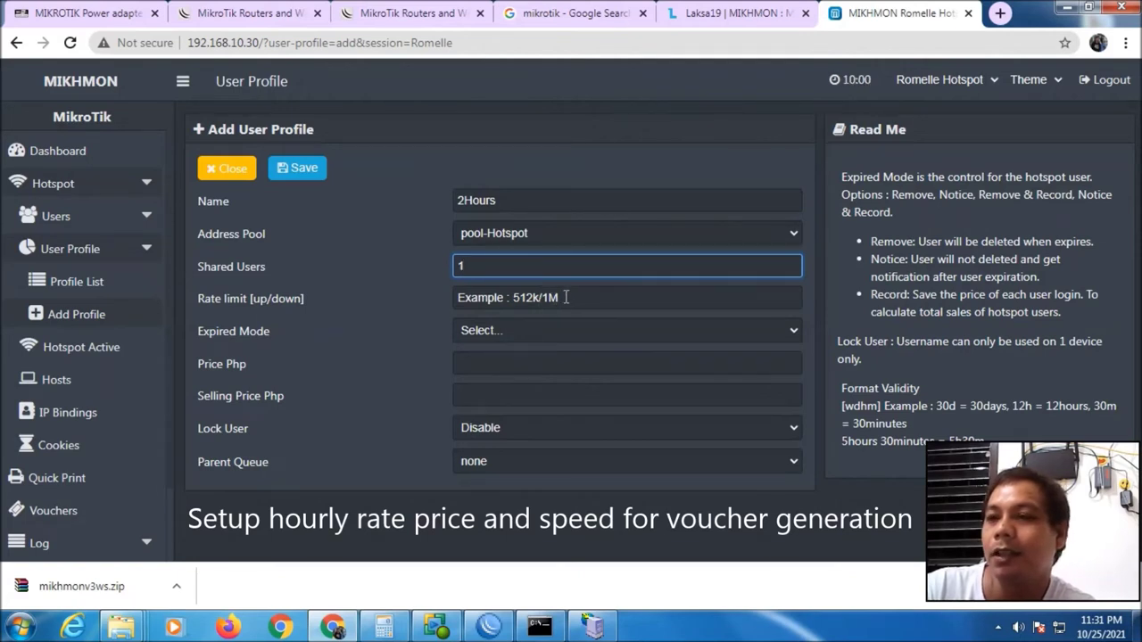
{"action": "left_click", "coordinate": [565, 299]}
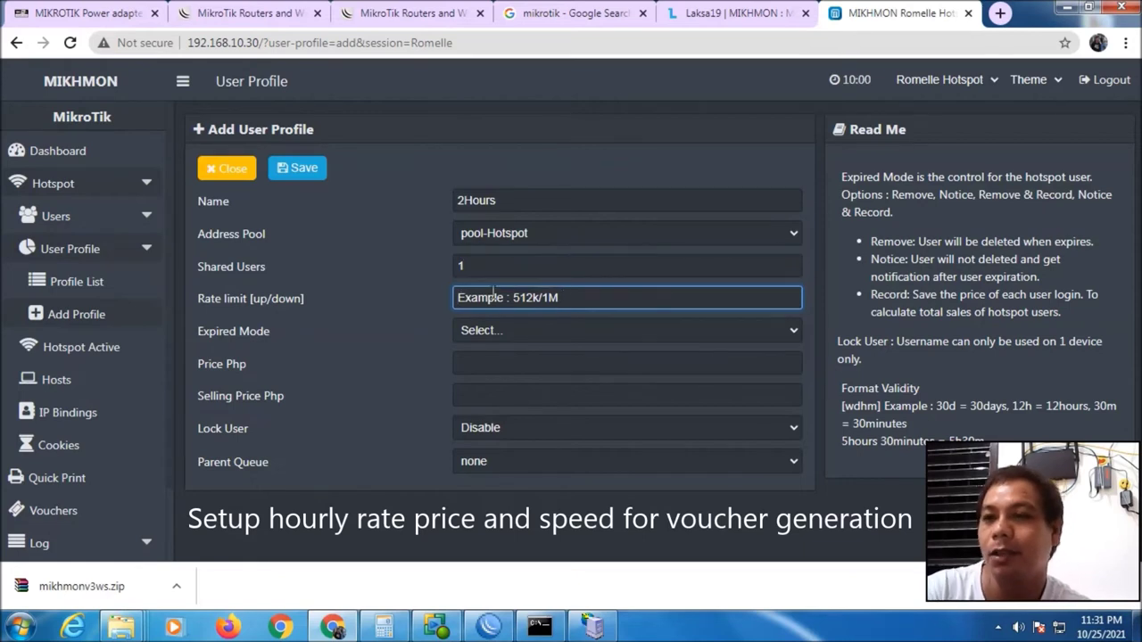
{"action": "type", "text": "1M/1M"}
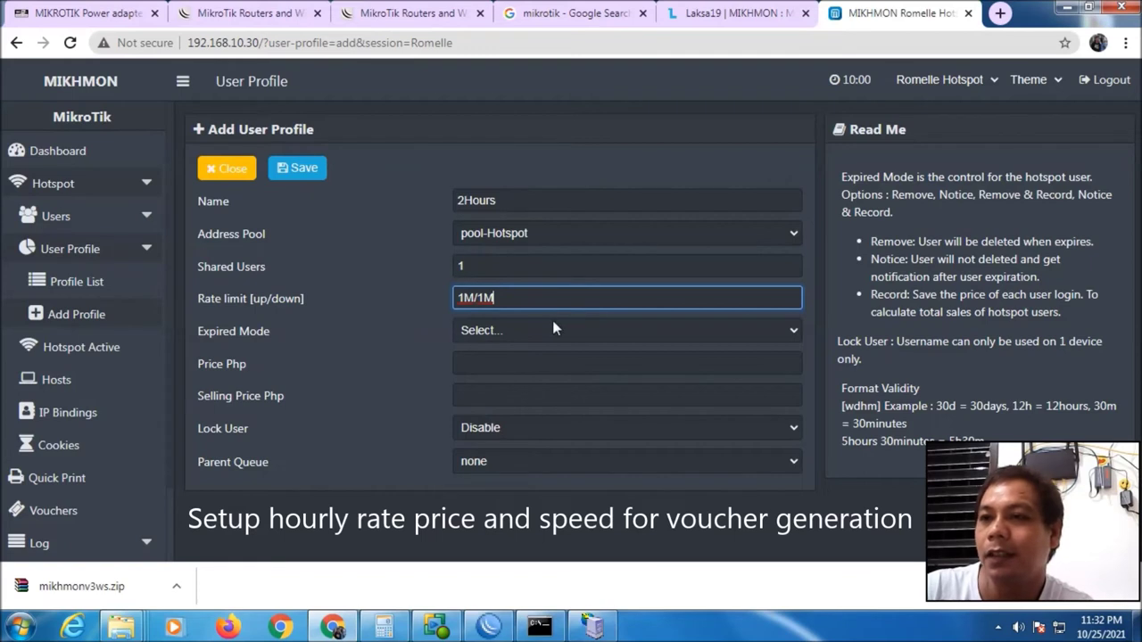
Set expired mode Remove & Record, validity 2h, and price and selling price 5
{"action": "left_click", "coordinate": [552, 330]}
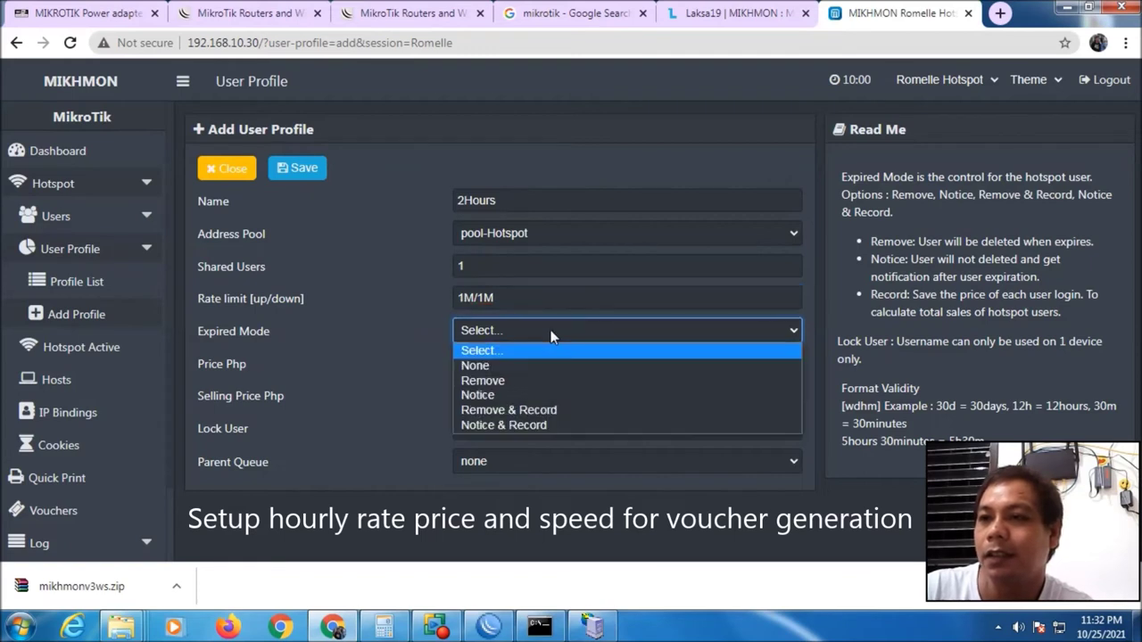
{"action": "left_click", "coordinate": [552, 409]}
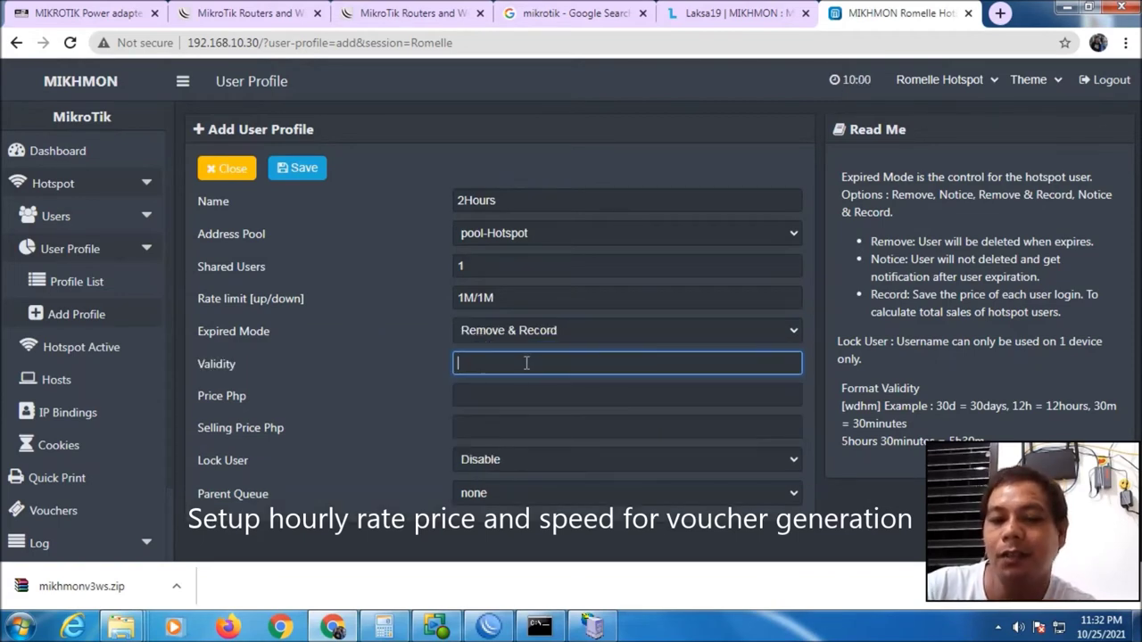
{"action": "type", "text": "2h"}
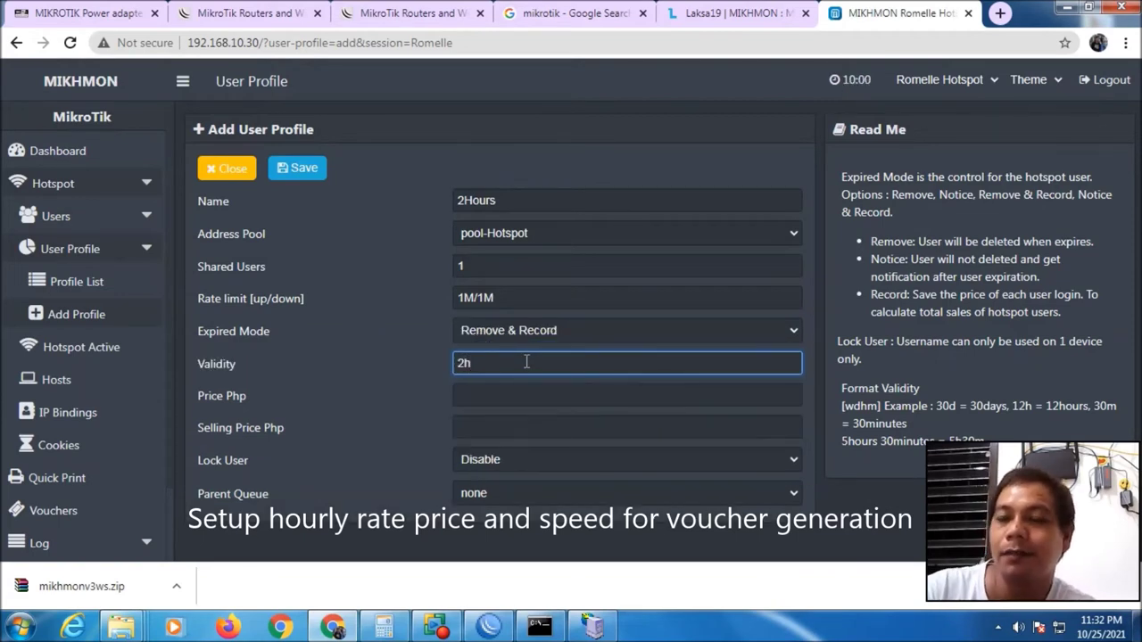
{"action": "left_click", "coordinate": [501, 393]}
{"action": "type", "text": "5"}
{"action": "key", "text": "Tab"}
{"action": "type", "text": "5"}
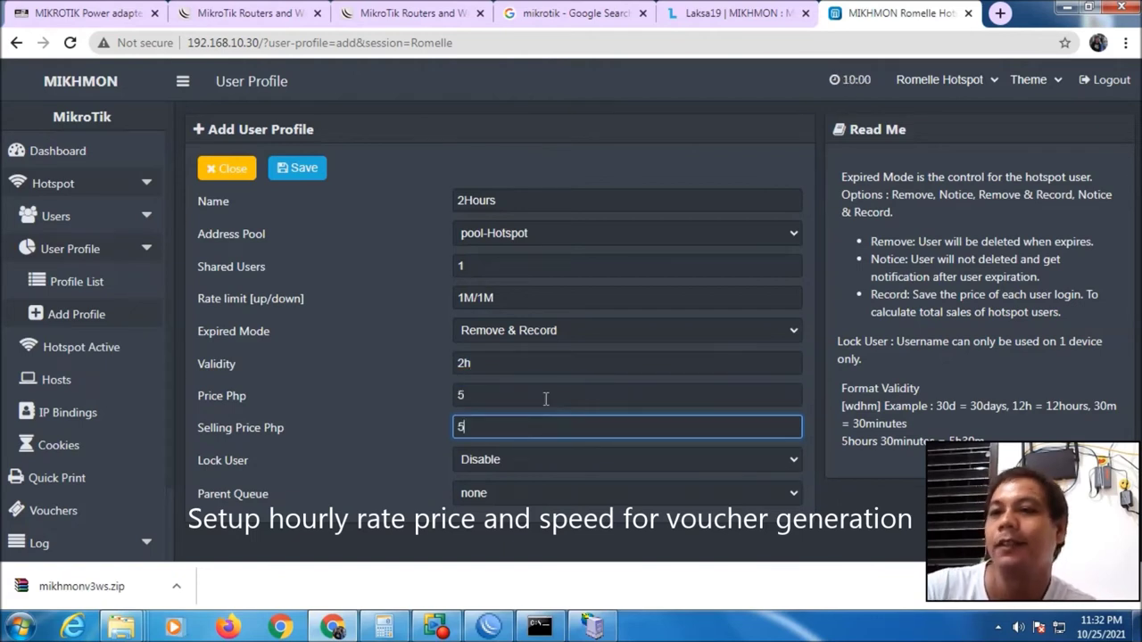
Save the 2Hours profile, close it, and start another new profile
{"action": "left_click", "coordinate": [304, 170]}
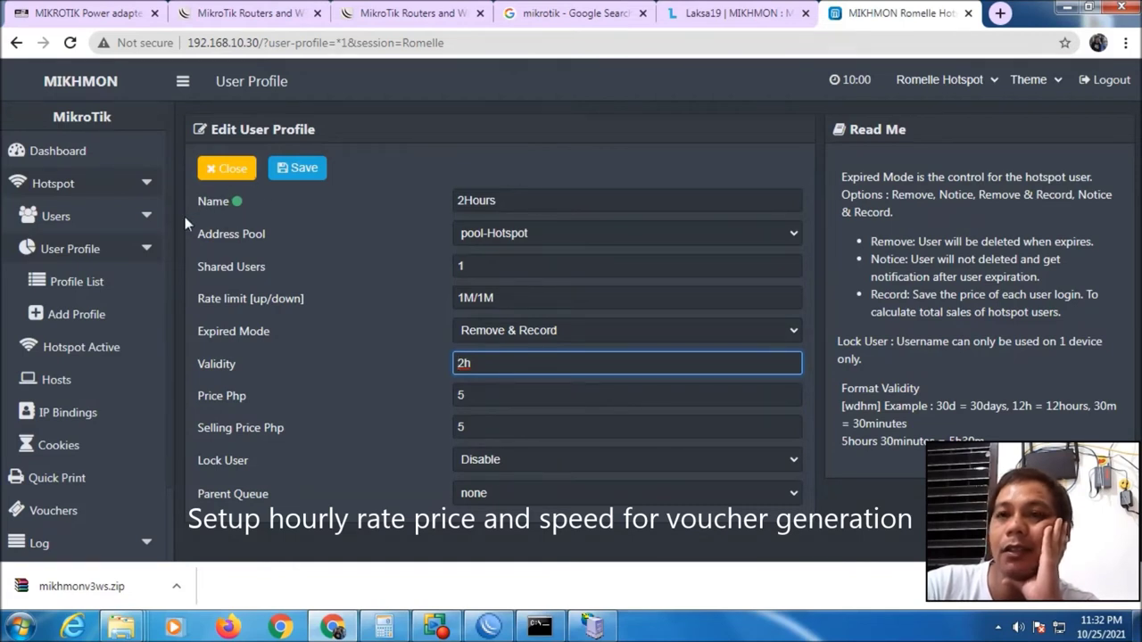
{"action": "left_click", "coordinate": [230, 170]}
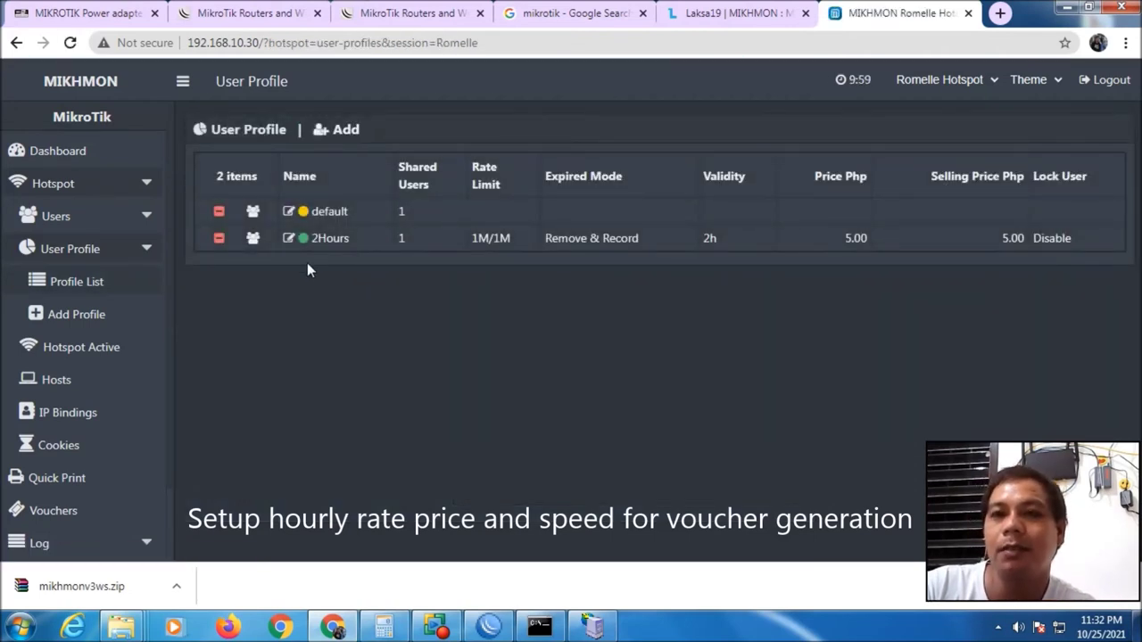
{"action": "left_click", "coordinate": [339, 134]}
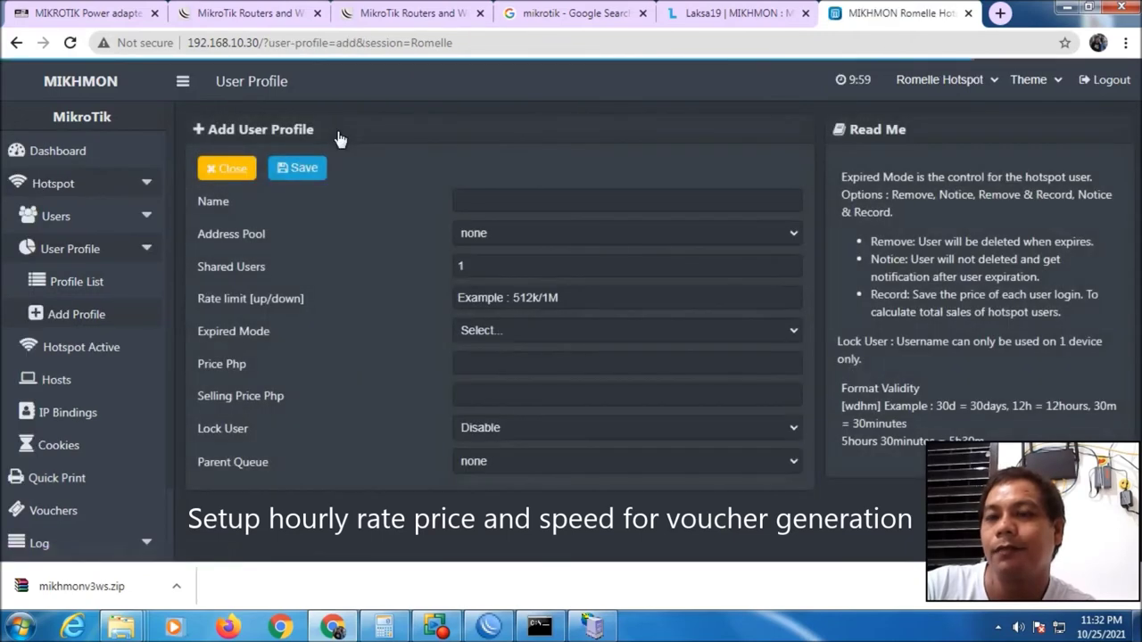
Name the new profile 5Hours with address pool pool-Hotspot and rate limit 2M/2M
{"action": "left_click", "coordinate": [501, 203]}
{"action": "type", "text": "5Hours"}
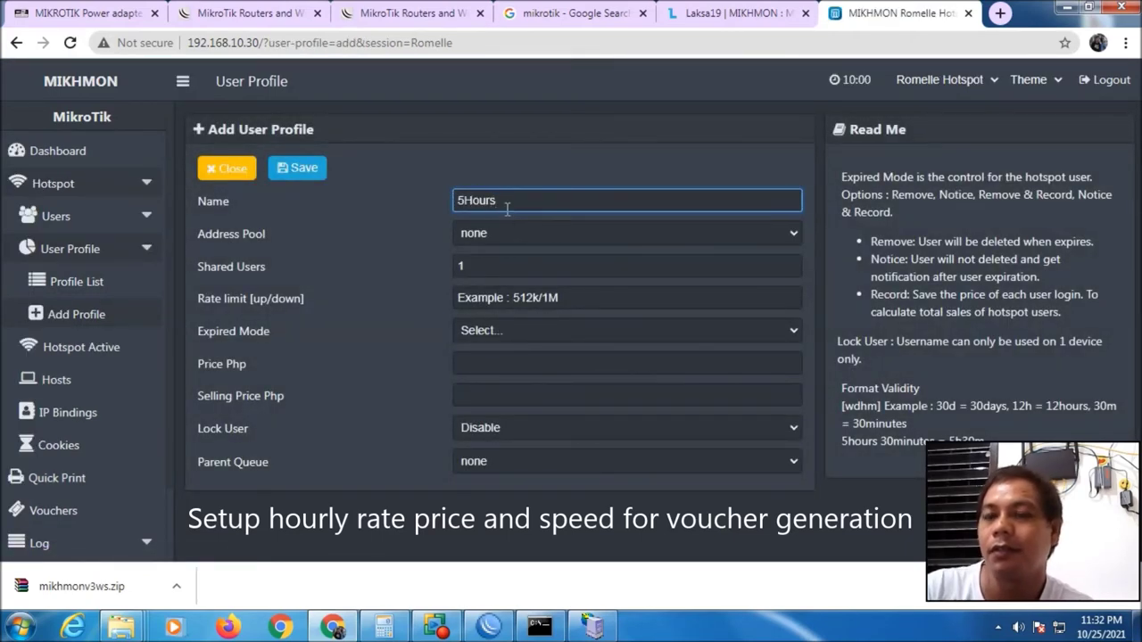
{"action": "left_click", "coordinate": [534, 235]}
{"action": "left_click", "coordinate": [521, 283]}
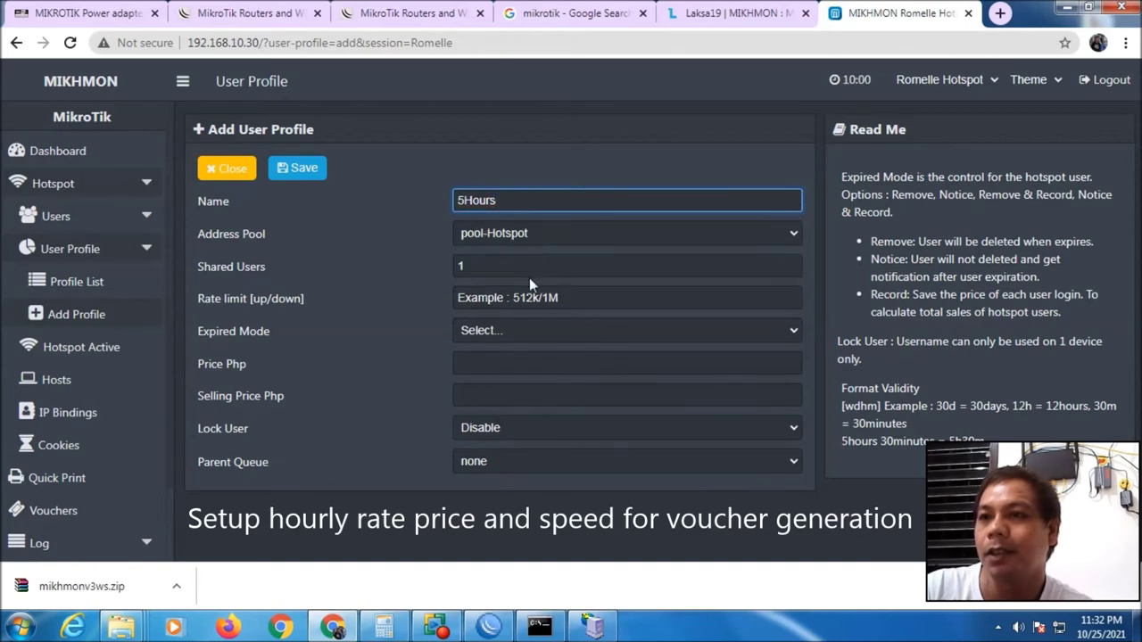
{"action": "left_click", "coordinate": [574, 302]}
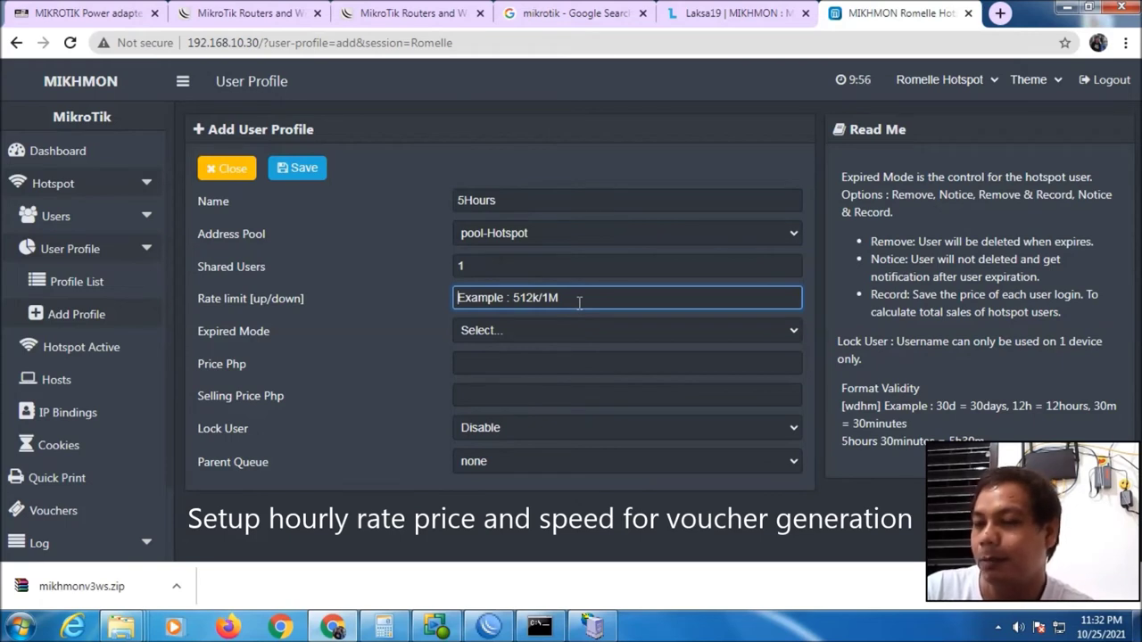
{"action": "type", "text": "2"}
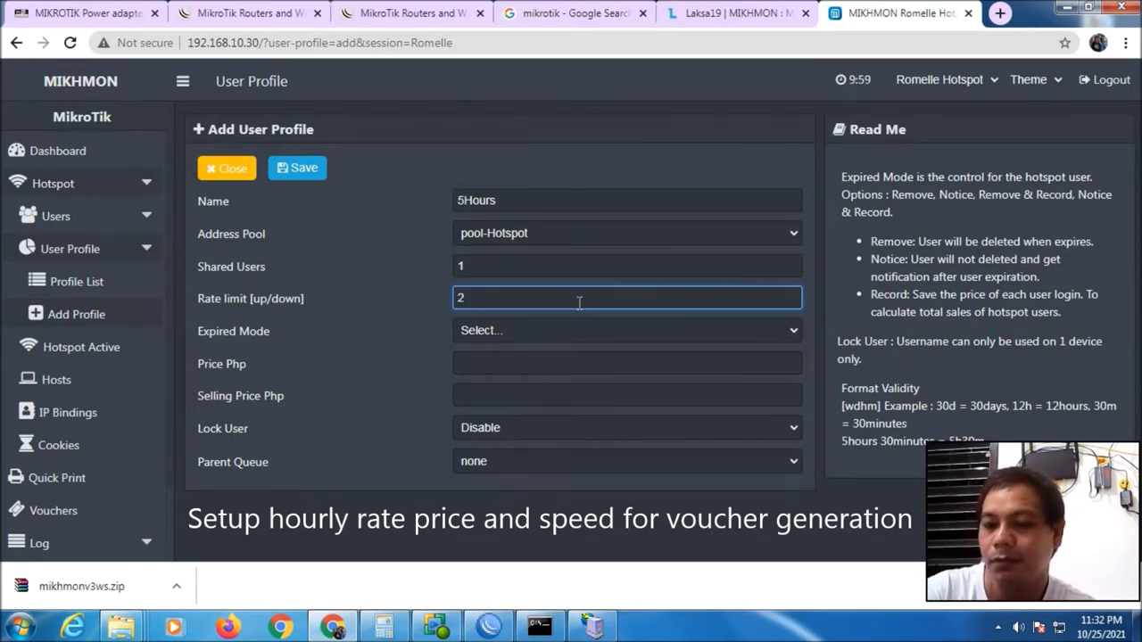
{"action": "type", "text": "M/2M"}
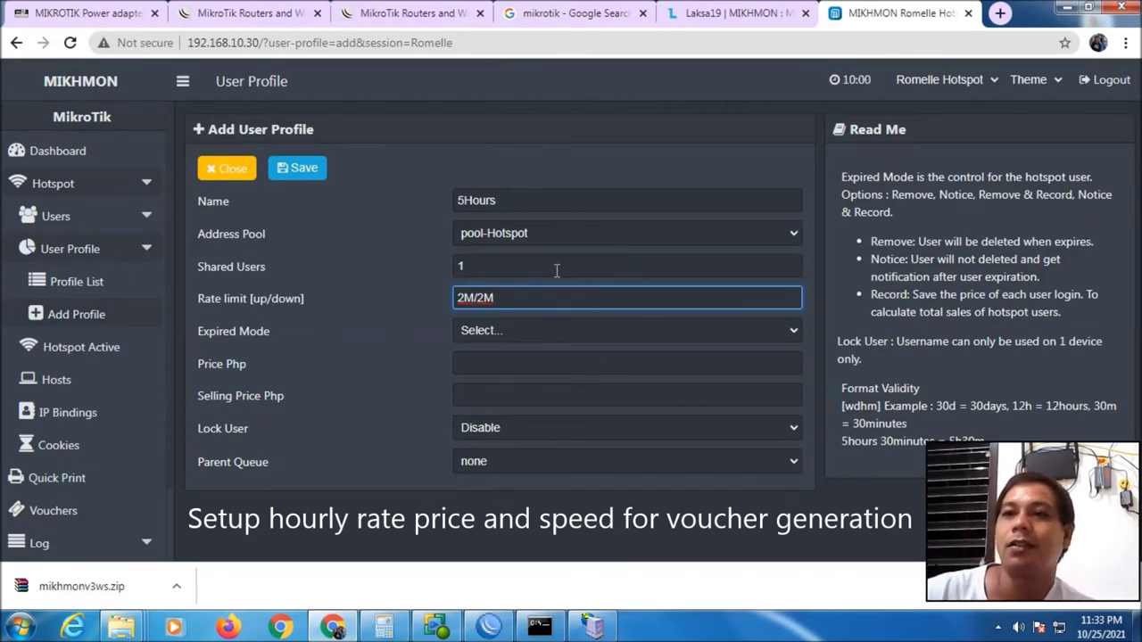
Set expired mode Remove & Record, validity 5h, and price and selling price 10
{"action": "left_click", "coordinate": [498, 327]}
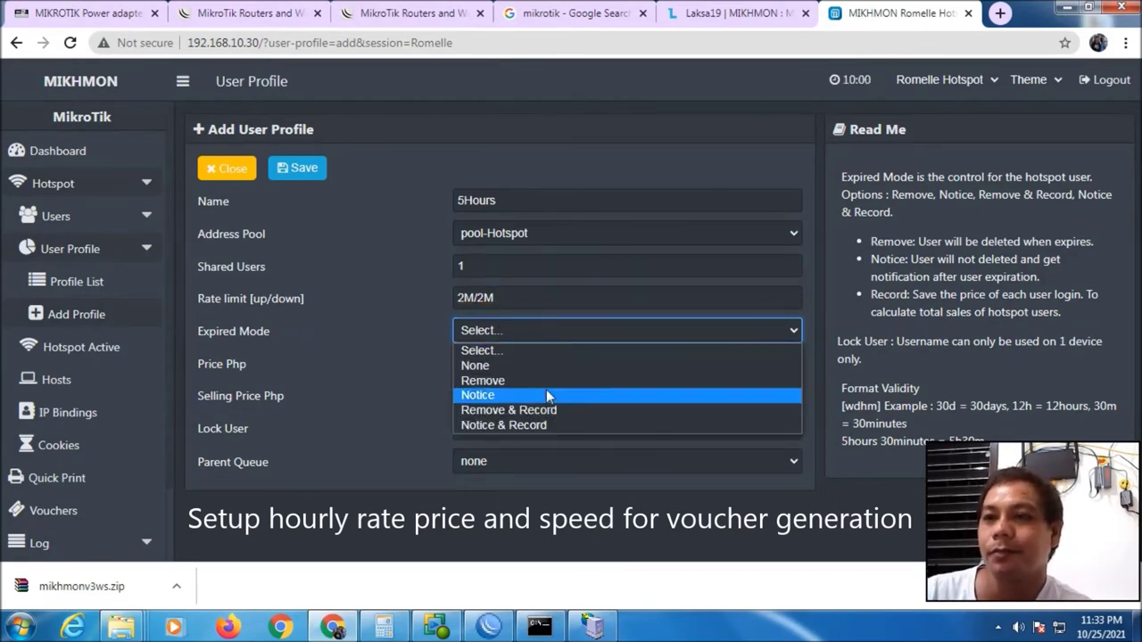
{"action": "left_click", "coordinate": [532, 409]}
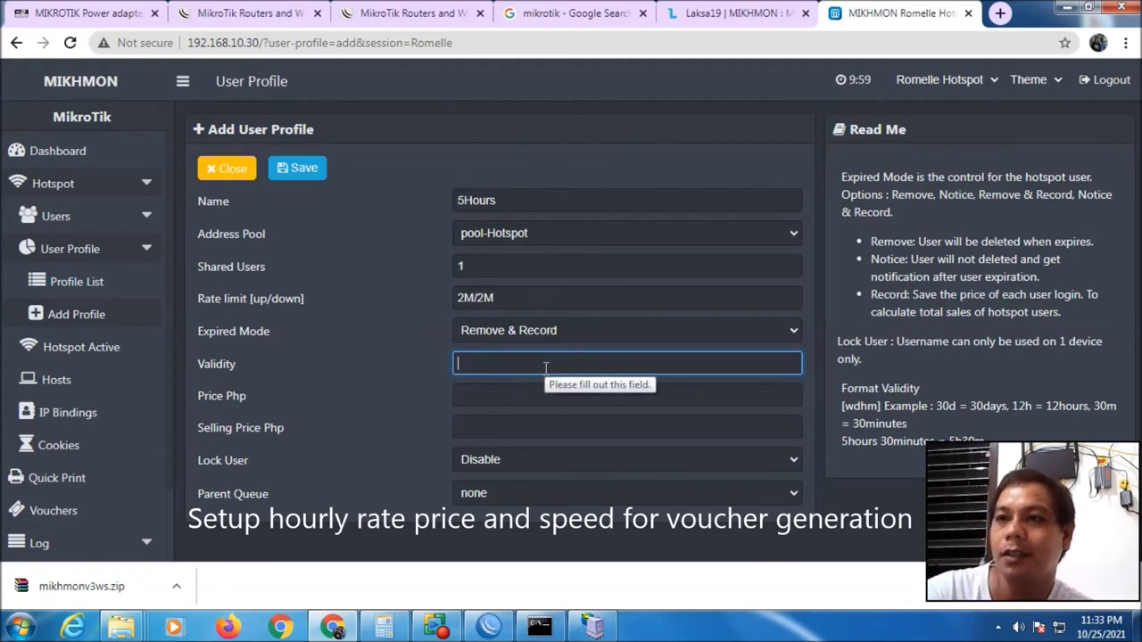
{"action": "type", "text": "5h"}
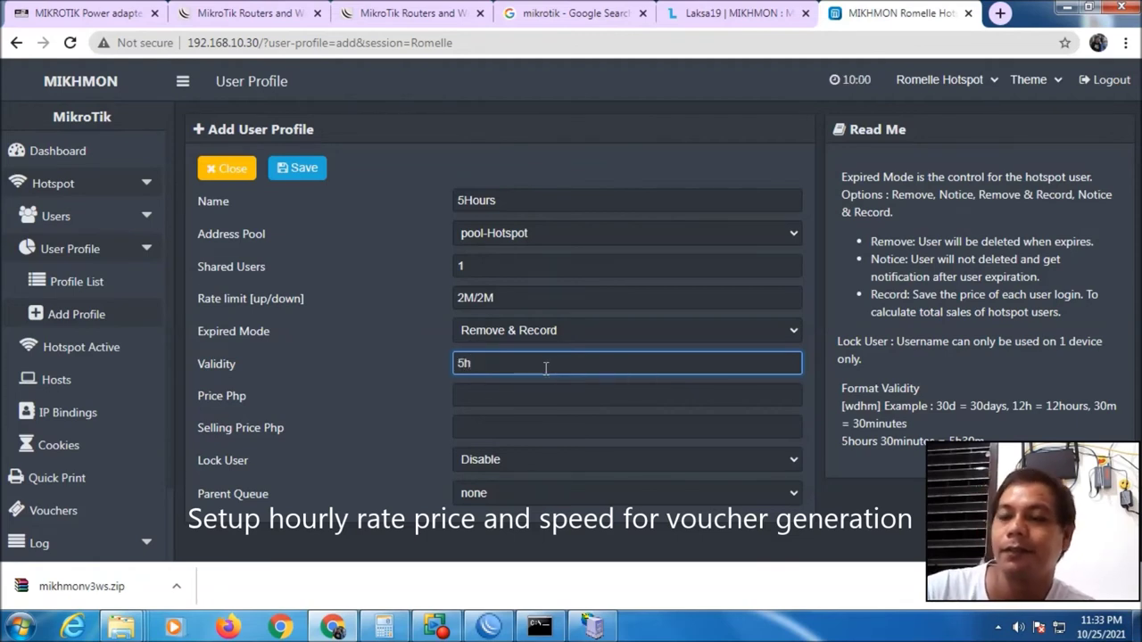
{"action": "left_click", "coordinate": [522, 395]}
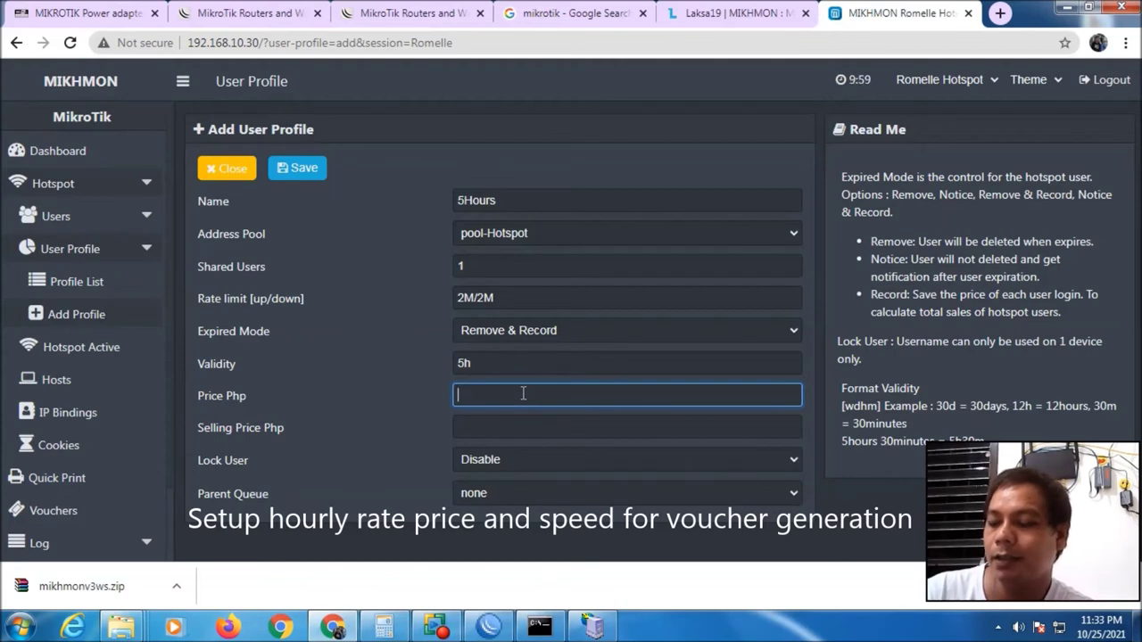
{"action": "type", "text": "10"}
{"action": "key", "text": "Tab"}
{"action": "type", "text": "10"}
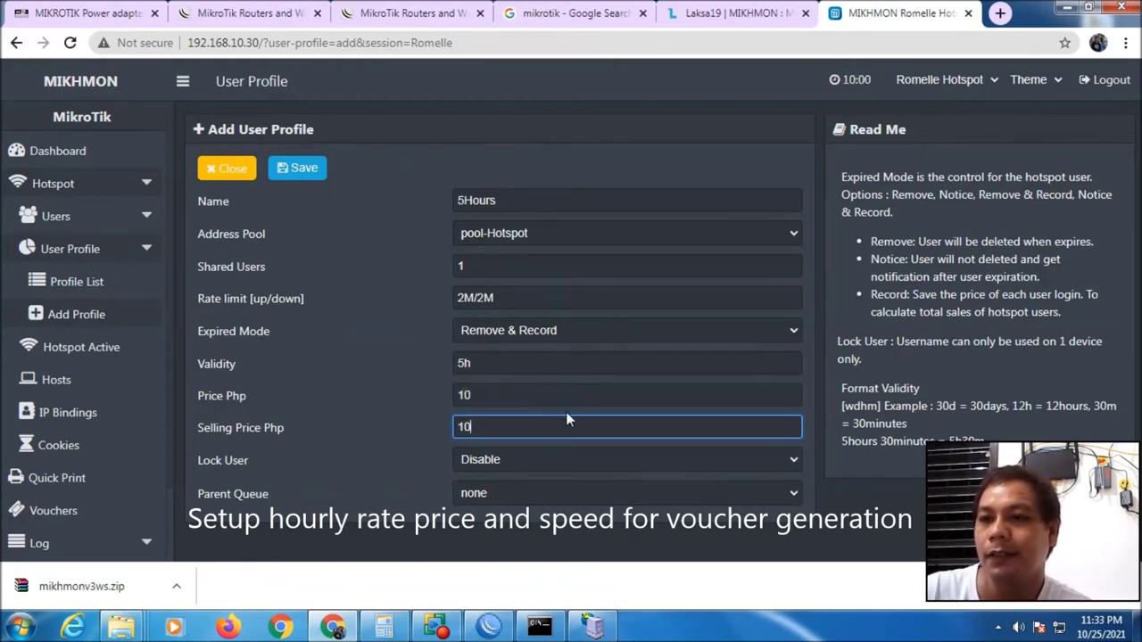
Save the 5Hours profile, close it, and start another new profile
{"action": "left_click", "coordinate": [296, 170]}
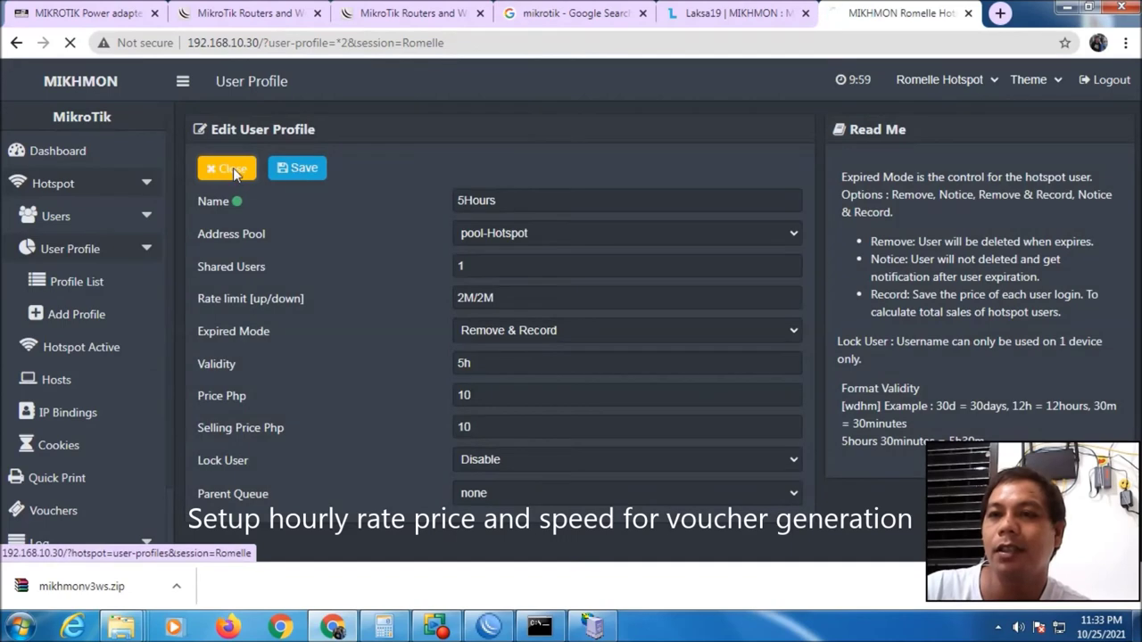
{"action": "left_click", "coordinate": [233, 172]}
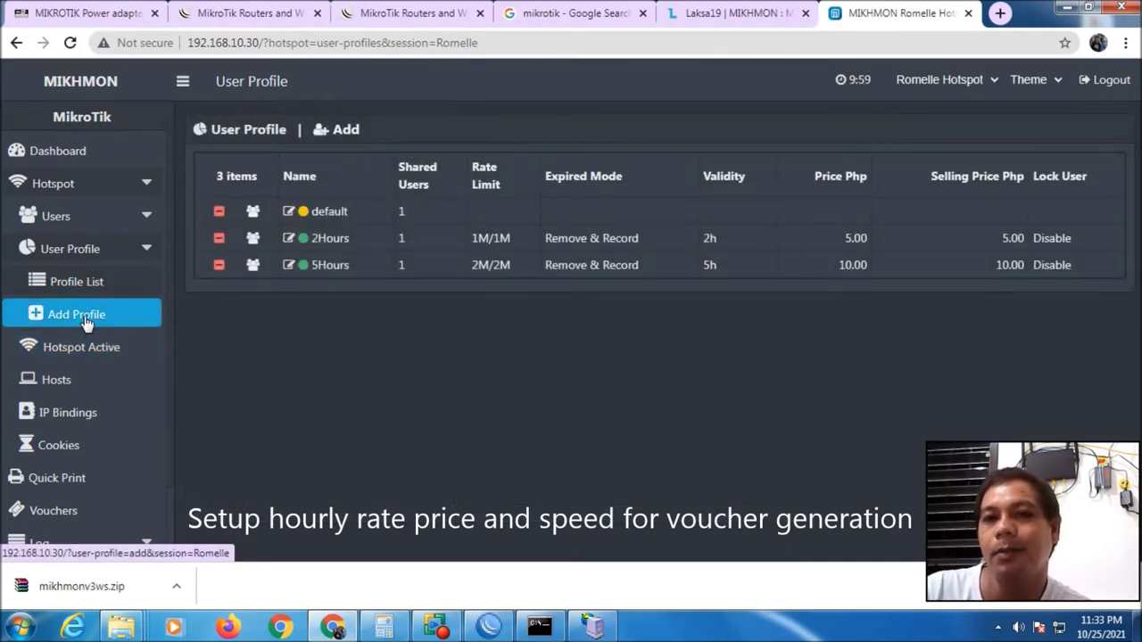
{"action": "left_click", "coordinate": [346, 136]}
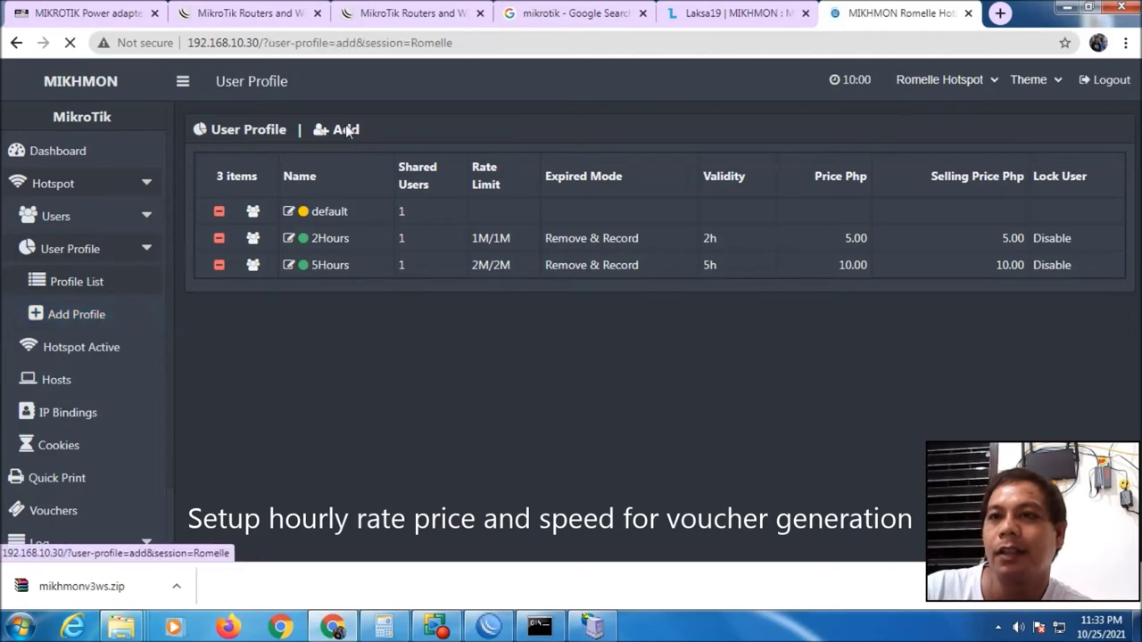
Name the new profile 12Hours with address pool pool-Hotspot and rate limit 2M/2M
{"action": "type", "text": "12H"}
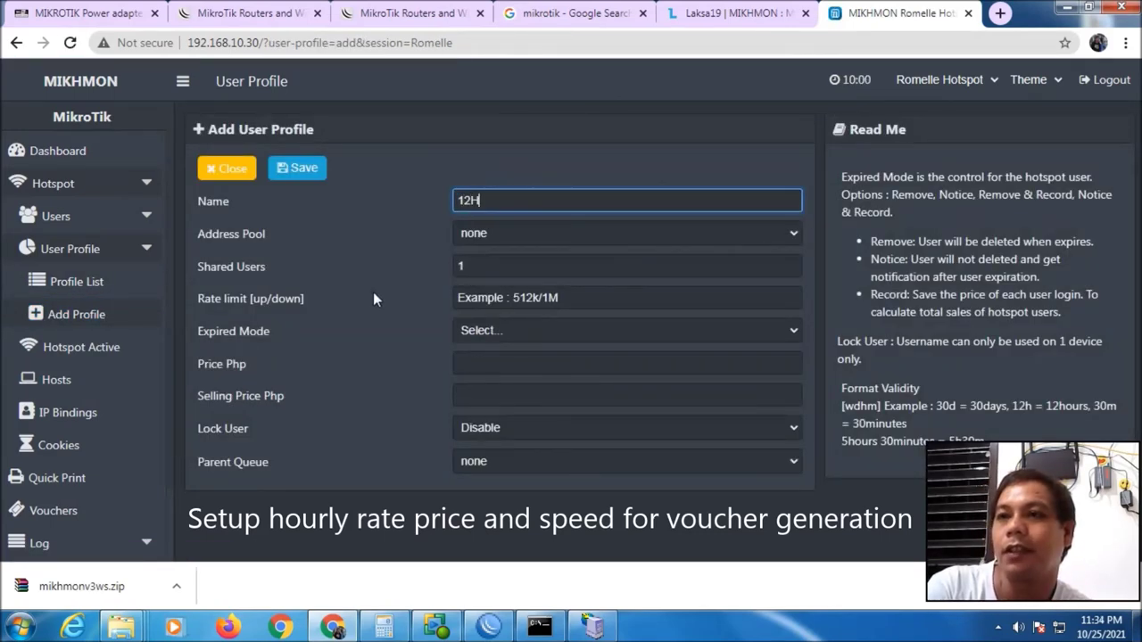
{"action": "type", "text": "ours"}
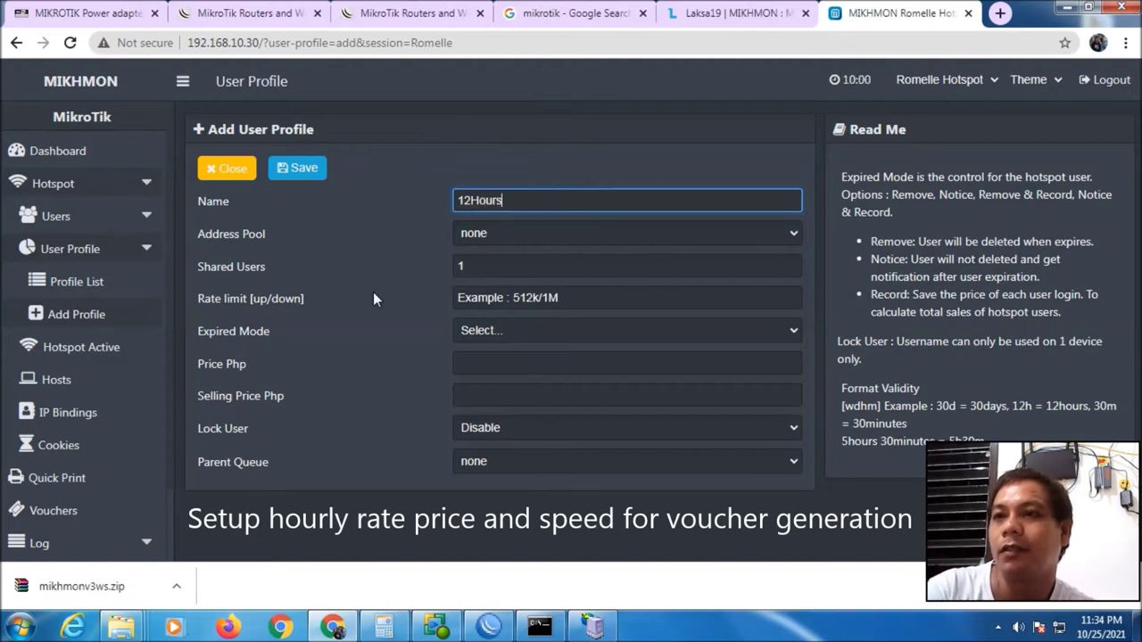
{"action": "left_click", "coordinate": [489, 228]}
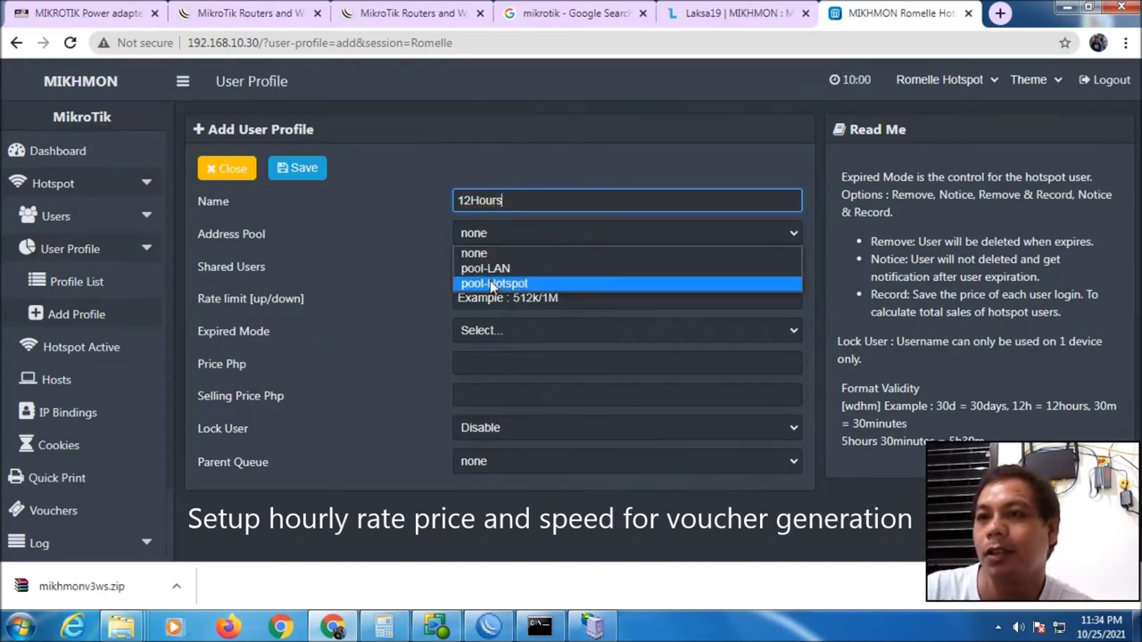
{"action": "left_click", "coordinate": [493, 284]}
{"action": "left_click", "coordinate": [582, 299]}
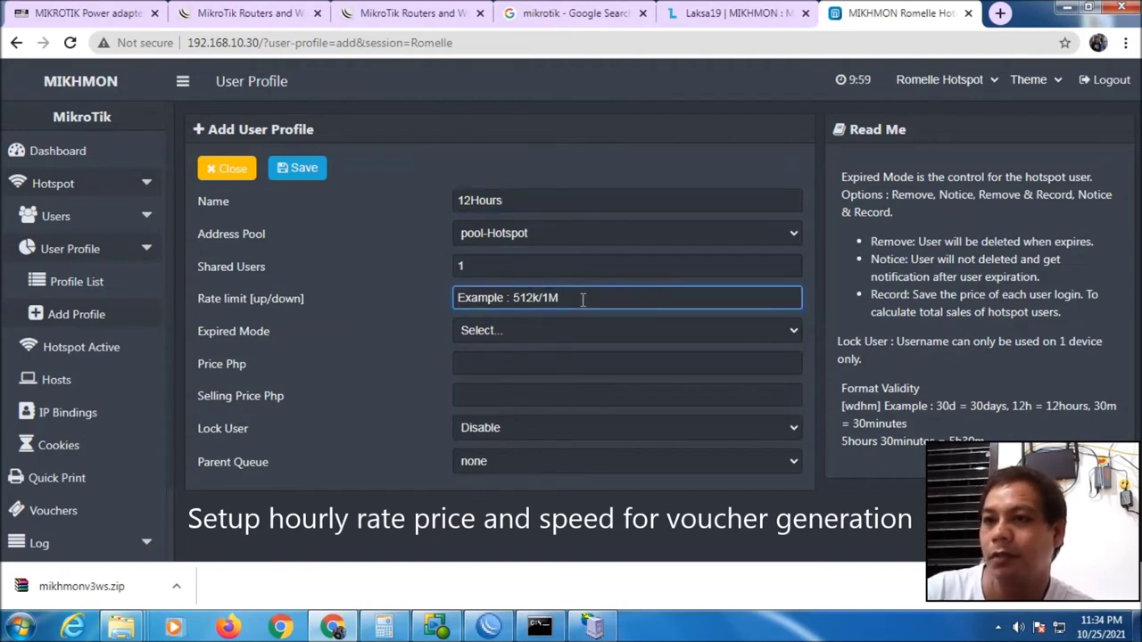
{"action": "type", "text": "2M/2M"}
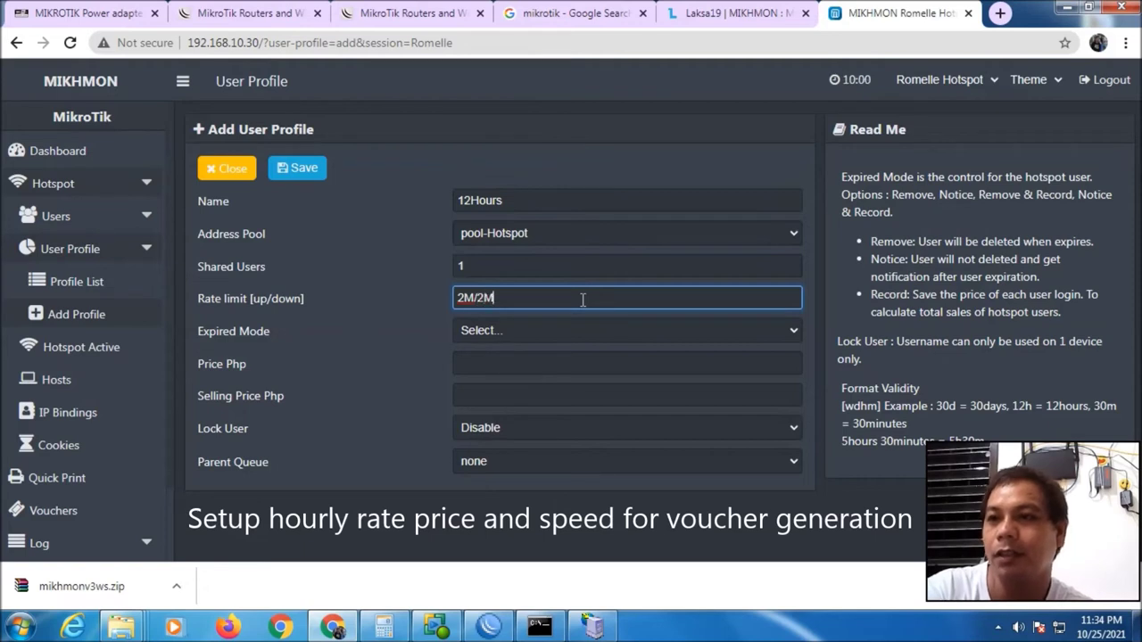
Set Remove & Record, validity 12h and price 15, then save and close the profile
{"action": "left_click", "coordinate": [550, 328]}
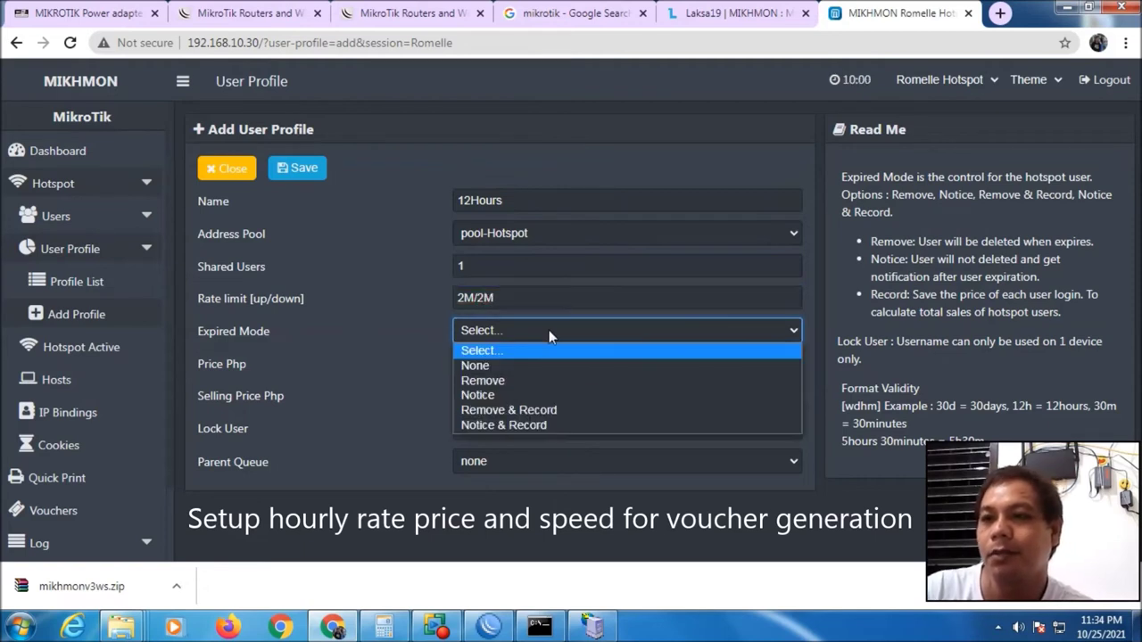
{"action": "left_click", "coordinate": [536, 409]}
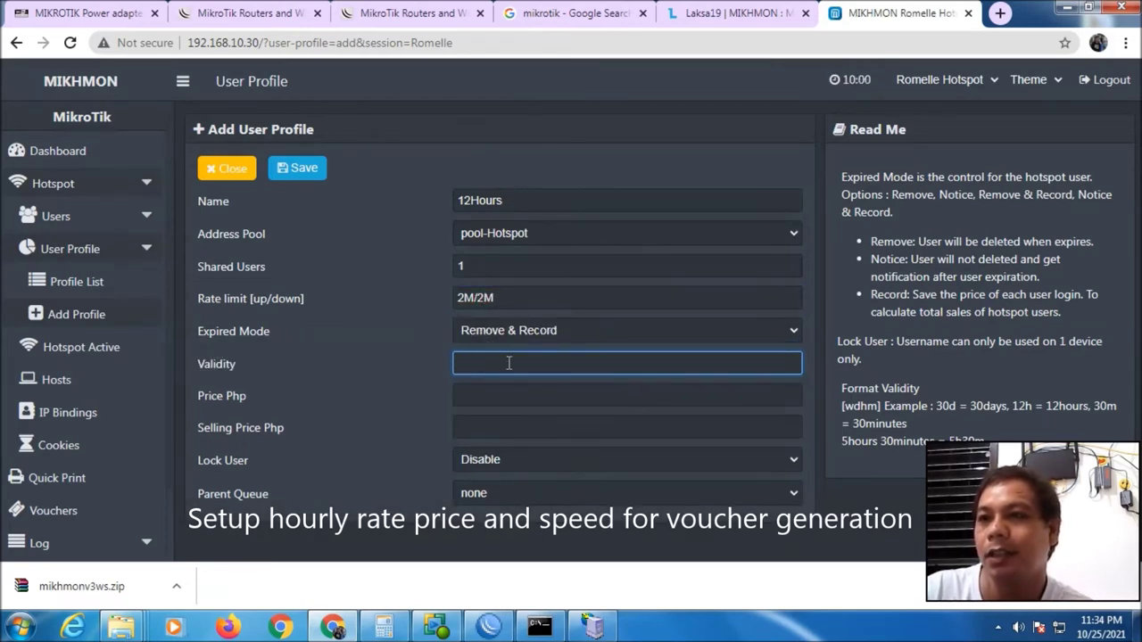
{"action": "type", "text": "12"}
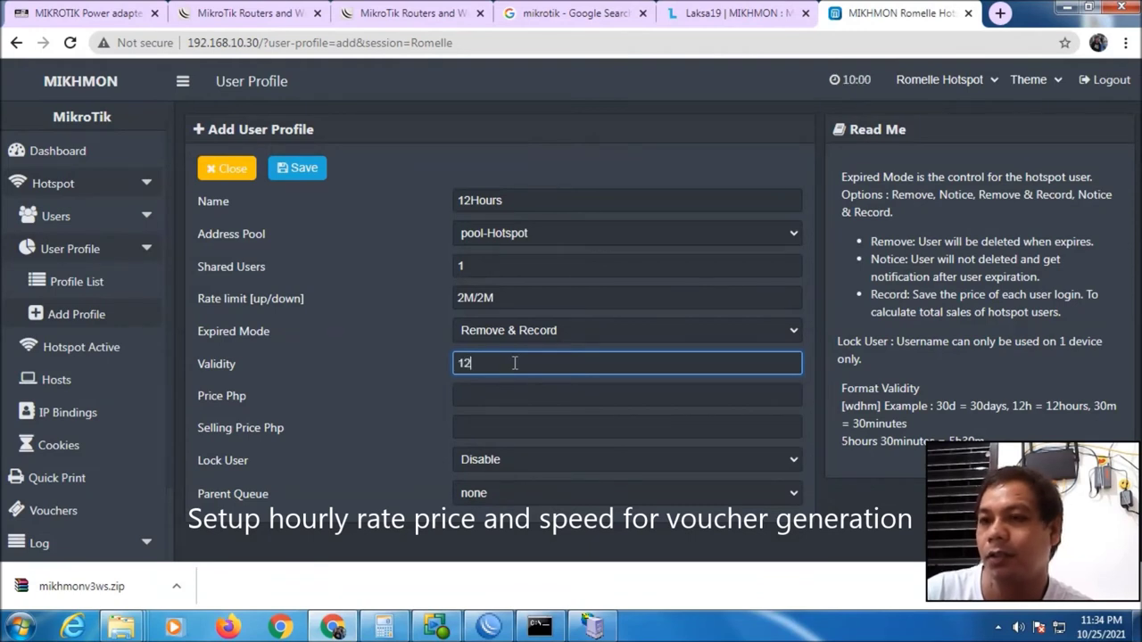
{"action": "type", "text": "h"}
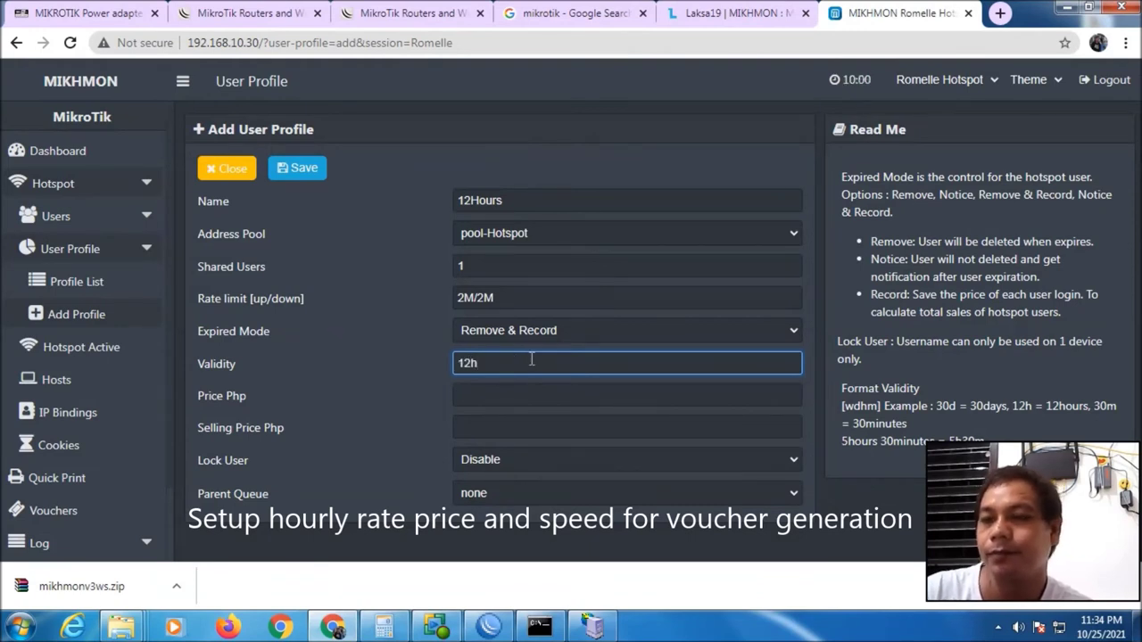
{"action": "left_click", "coordinate": [514, 395]}
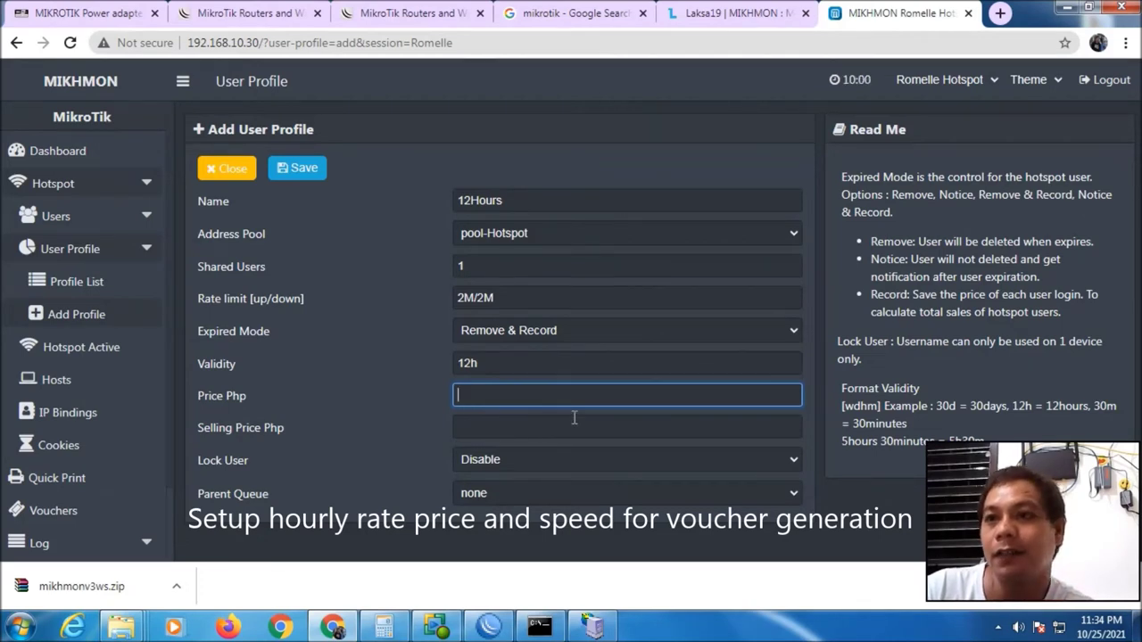
{"action": "type", "text": "15"}
{"action": "key", "text": "Tab"}
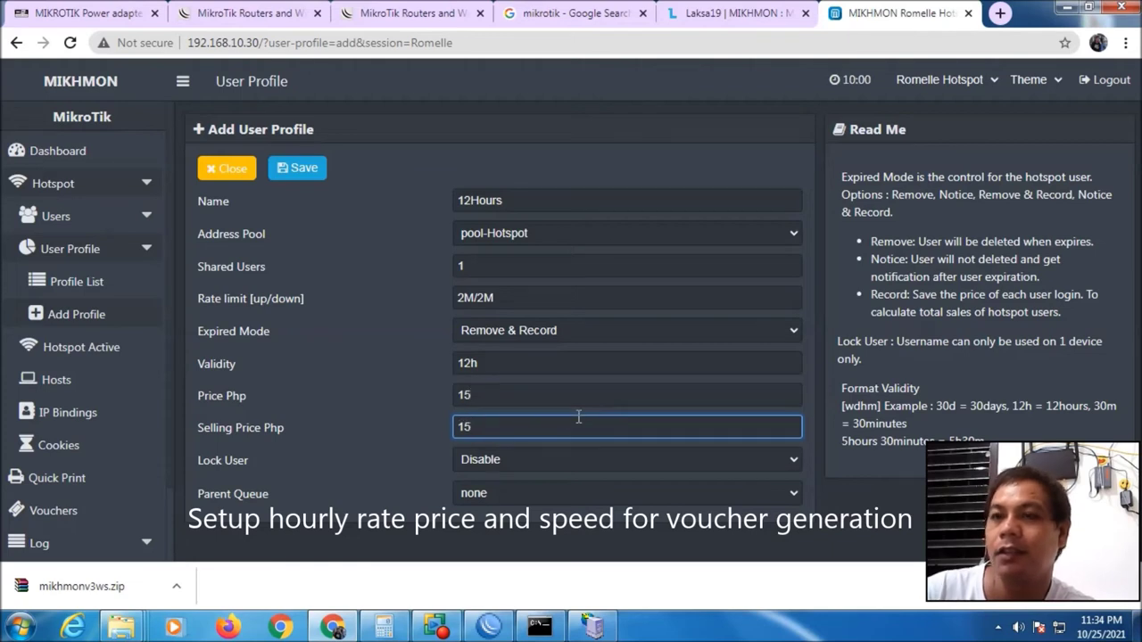
{"action": "left_click", "coordinate": [303, 169]}
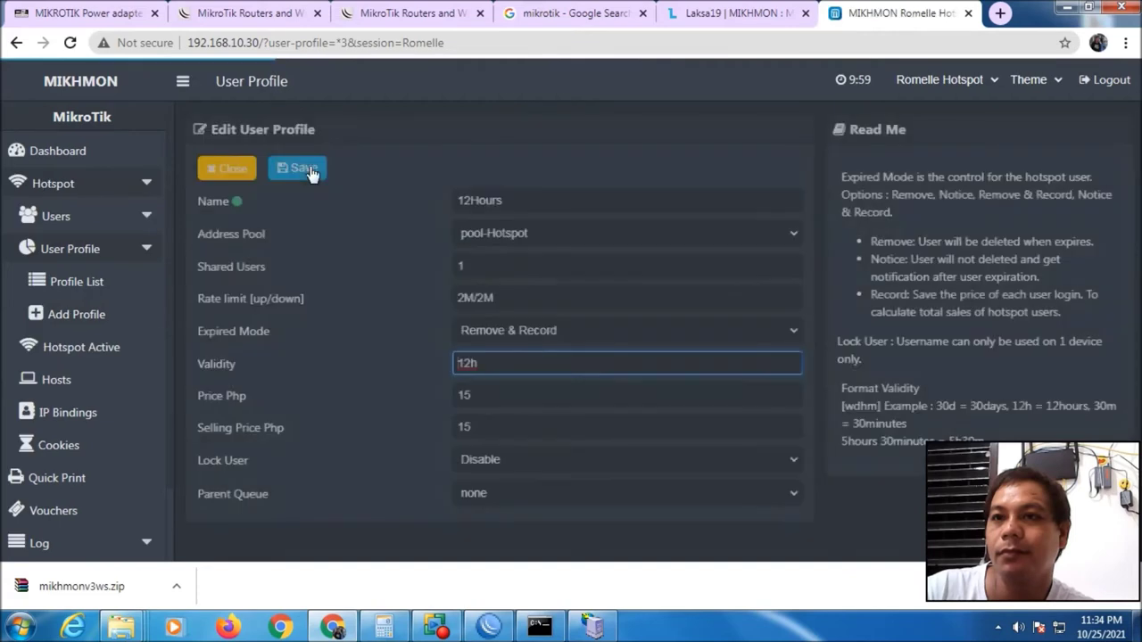
{"action": "left_click", "coordinate": [229, 171]}
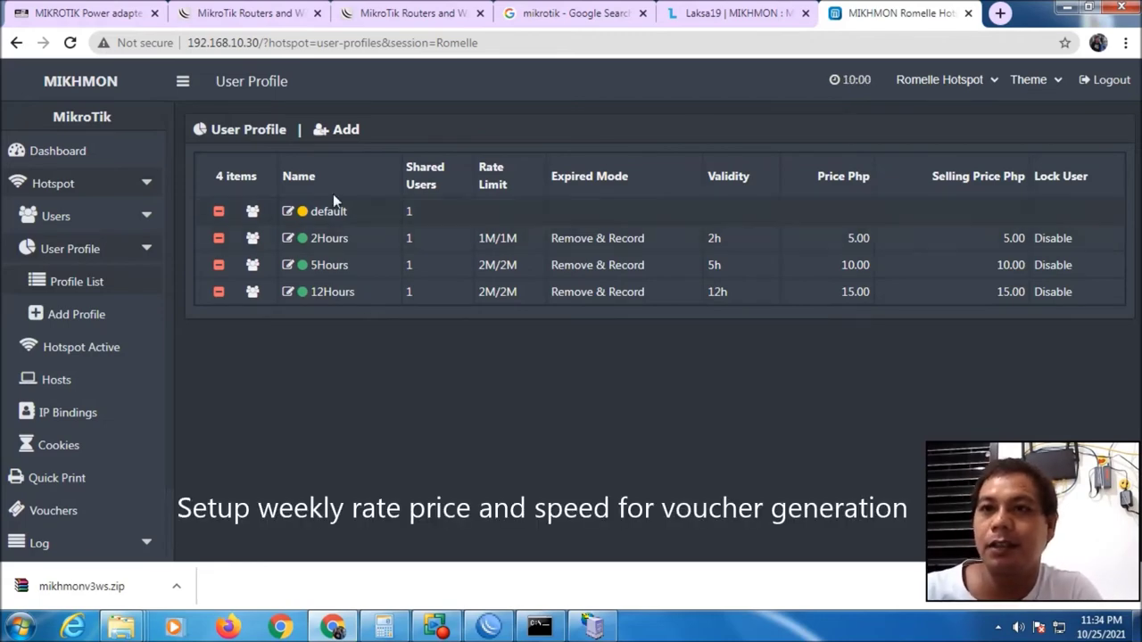
Add a profile named 1Week with address pool pool-Hotspot and rate limit 1M/1M
{"action": "left_click", "coordinate": [340, 130]}
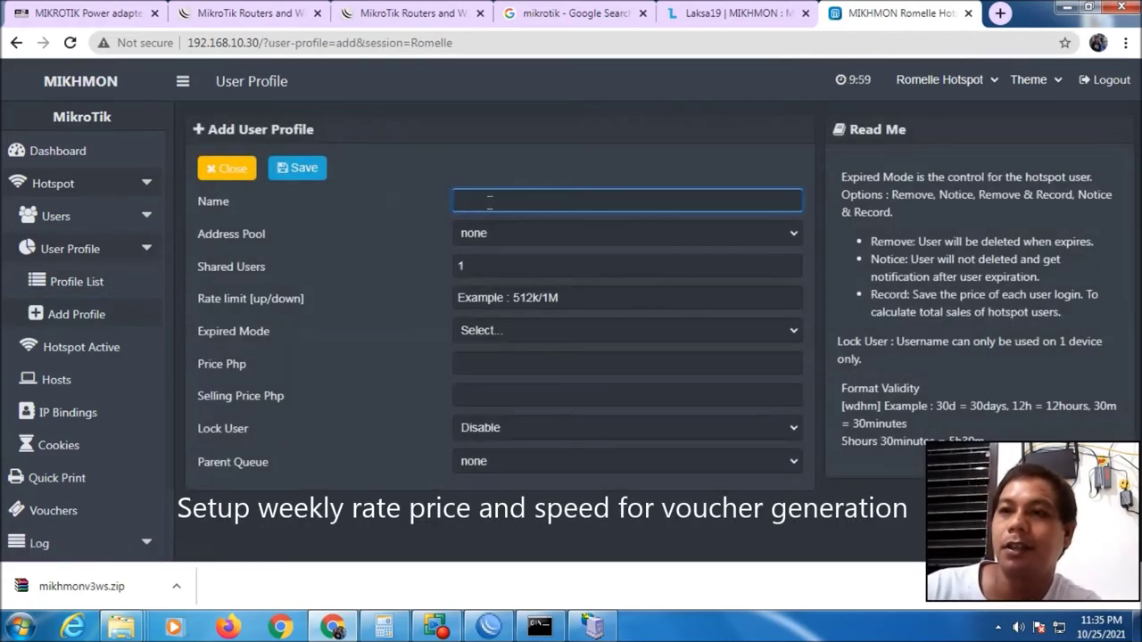
{"action": "type", "text": "1W"}
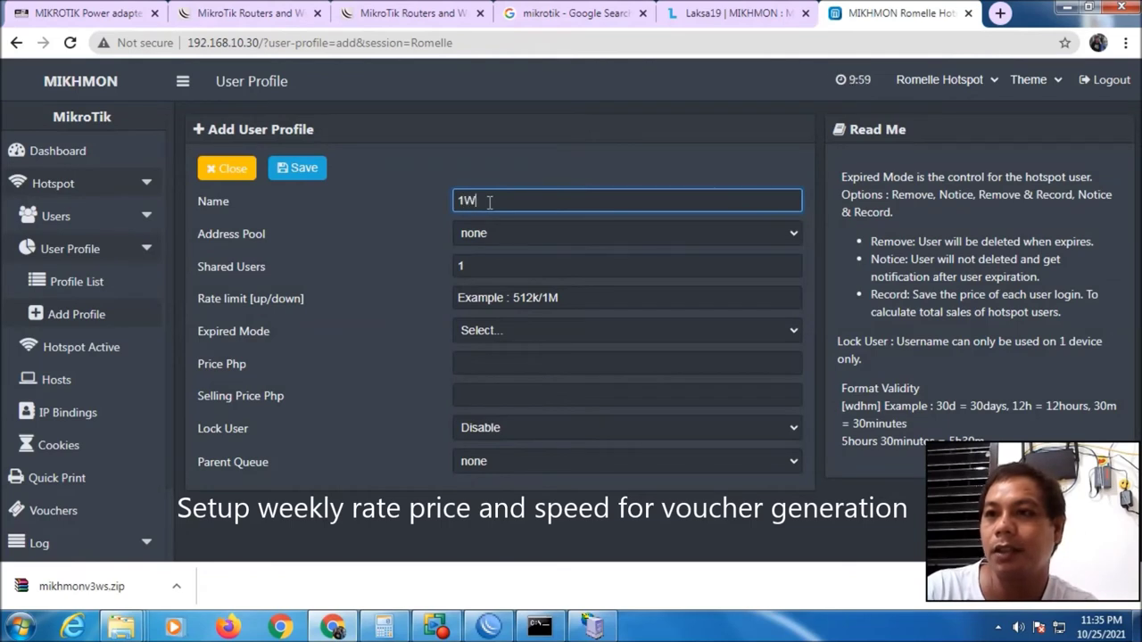
{"action": "type", "text": "eek"}
{"action": "left_click", "coordinate": [499, 233]}
{"action": "left_click", "coordinate": [505, 283]}
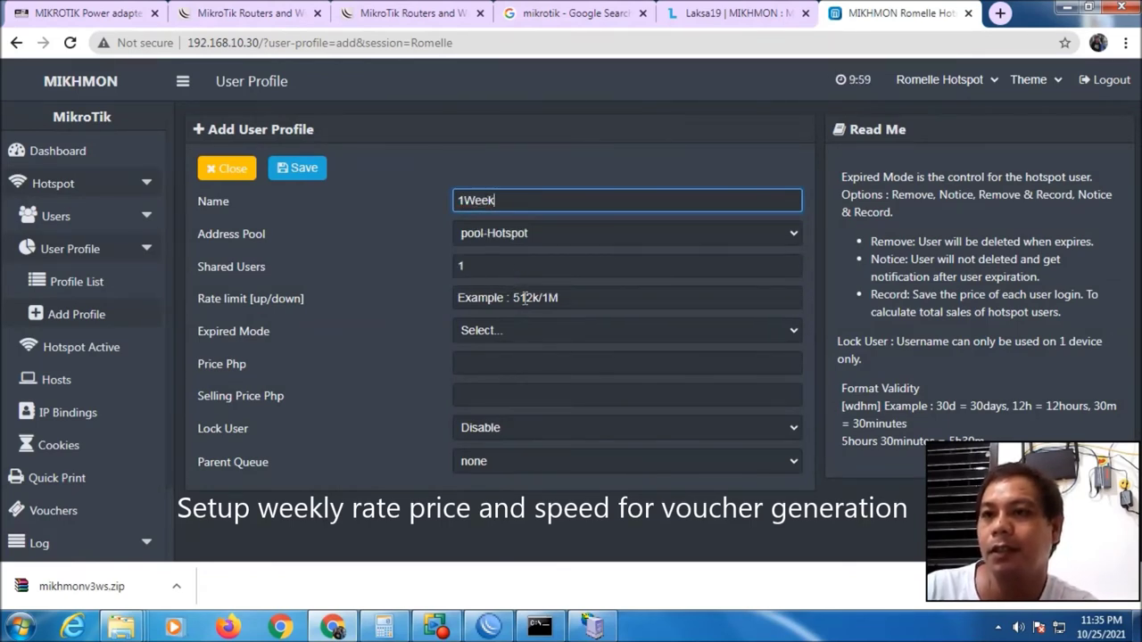
{"action": "left_click", "coordinate": [528, 298]}
{"action": "type", "text": "2"}
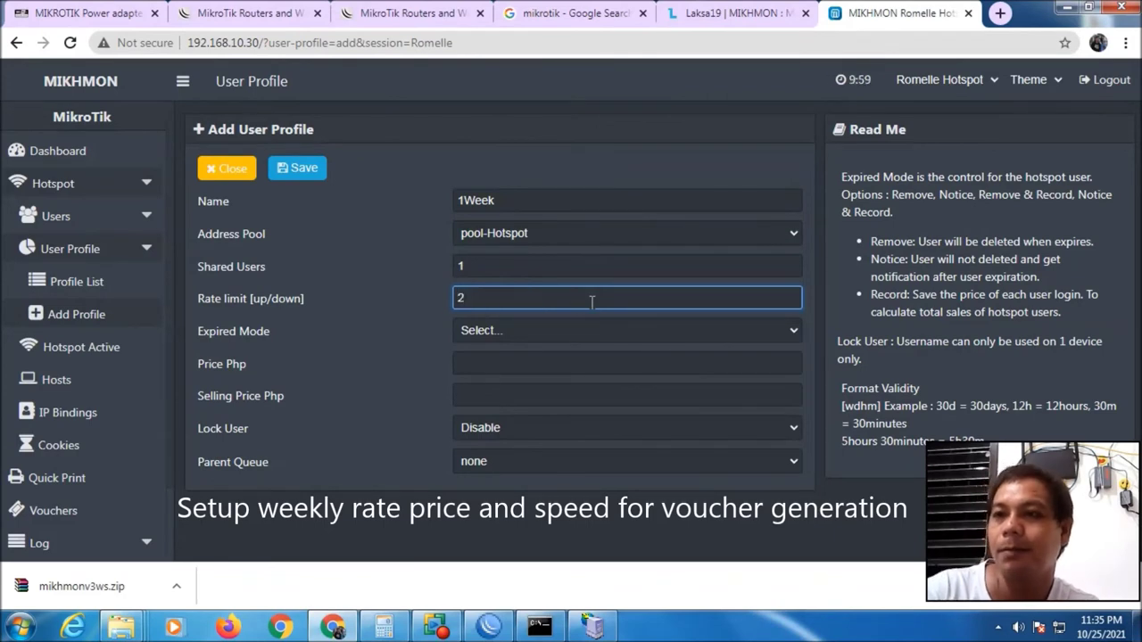
{"action": "type", "text": "M"}
{"action": "key", "text": "BackSpace"}
{"action": "key", "text": "BackSpace"}
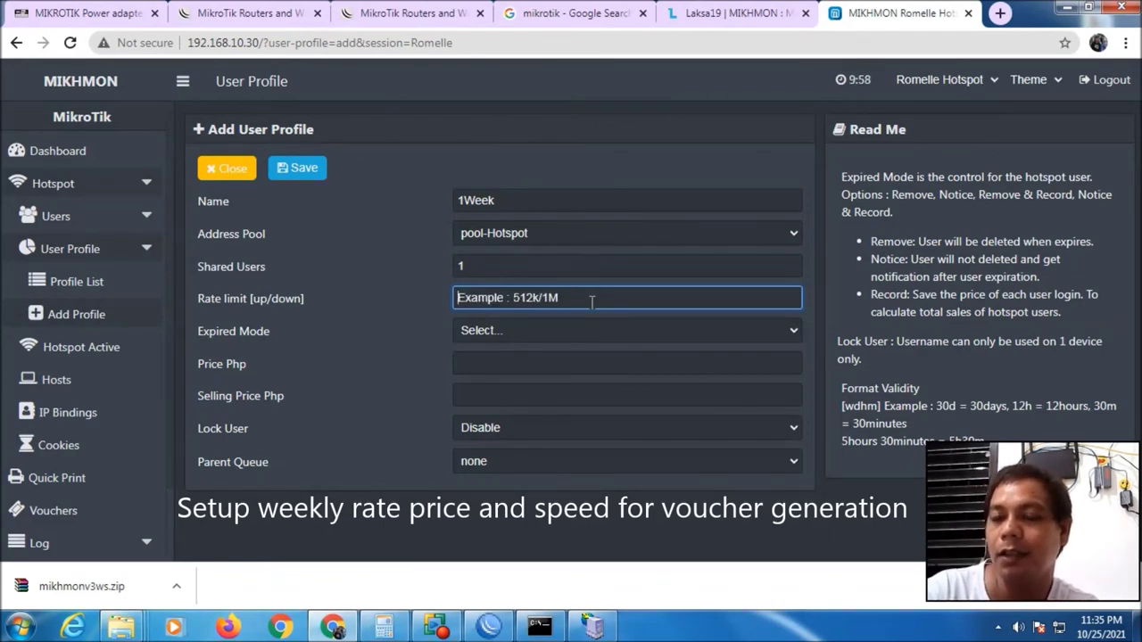
{"action": "type", "text": "1M"}
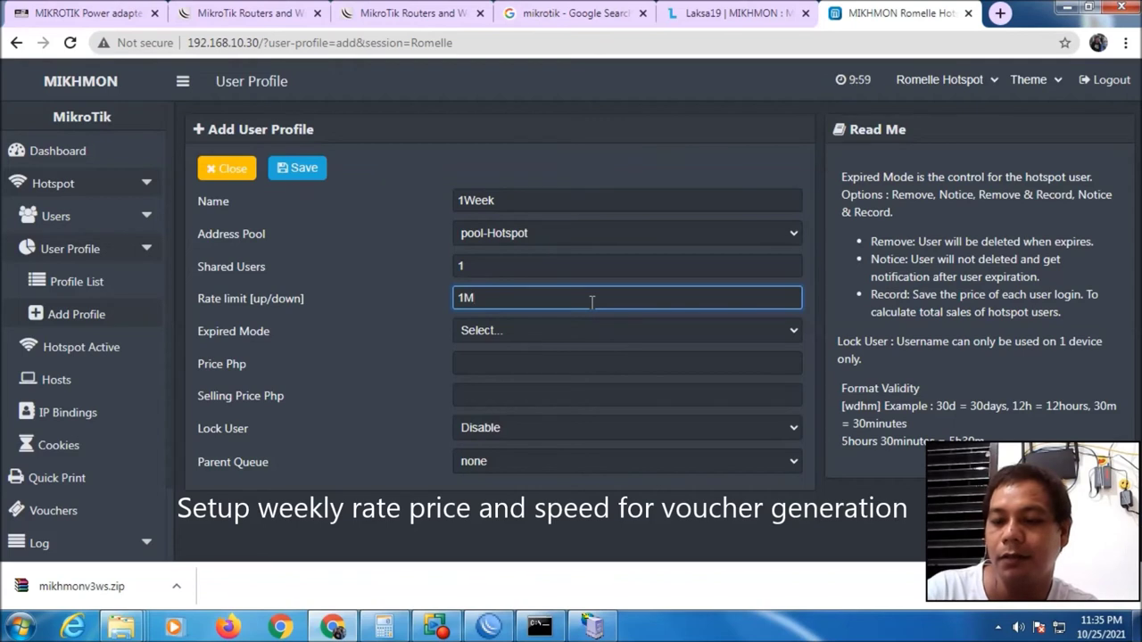
{"action": "type", "text": "/1M"}
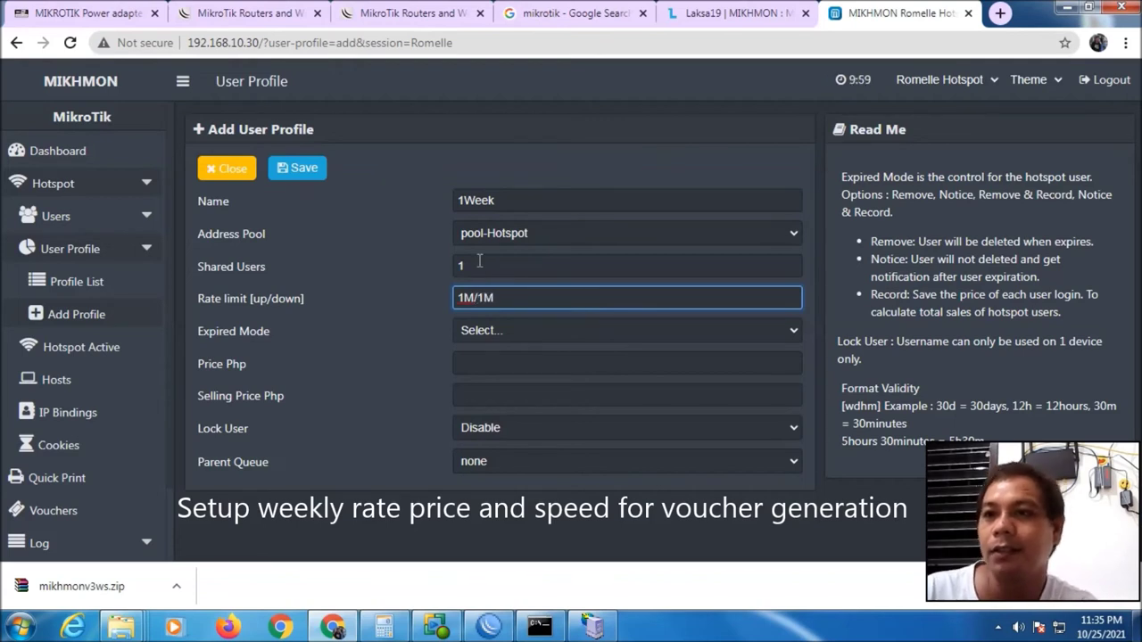
Set expired mode Remove & Record, validity 7d, and price and selling price 100
{"action": "left_click", "coordinate": [516, 332]}
{"action": "left_click", "coordinate": [552, 411]}
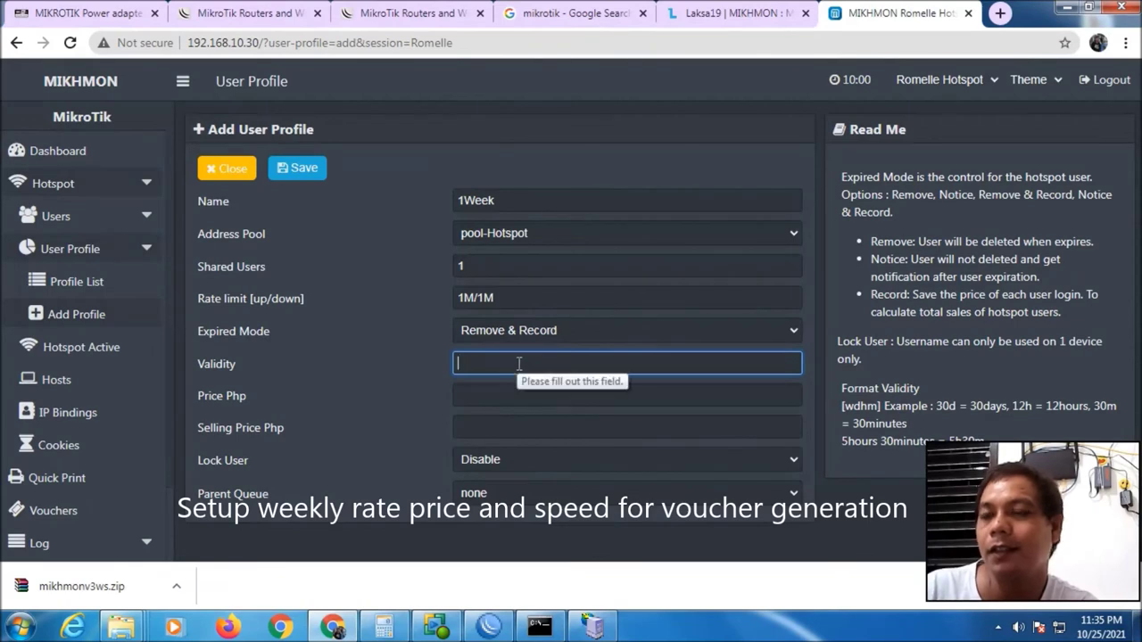
{"action": "type", "text": "7d"}
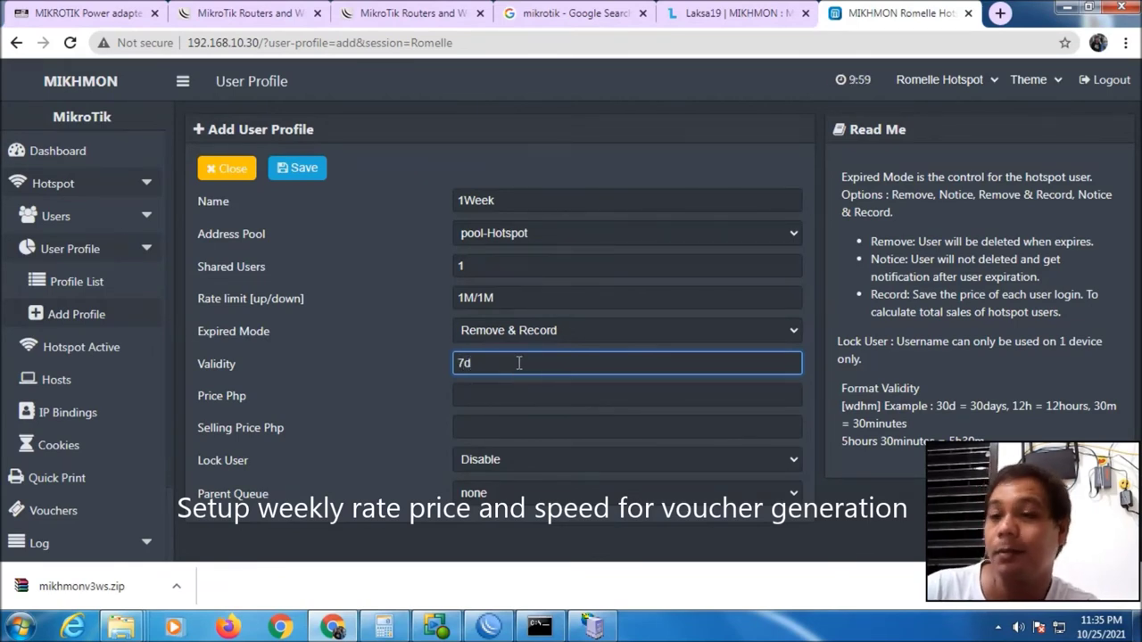
{"action": "left_click", "coordinate": [517, 393]}
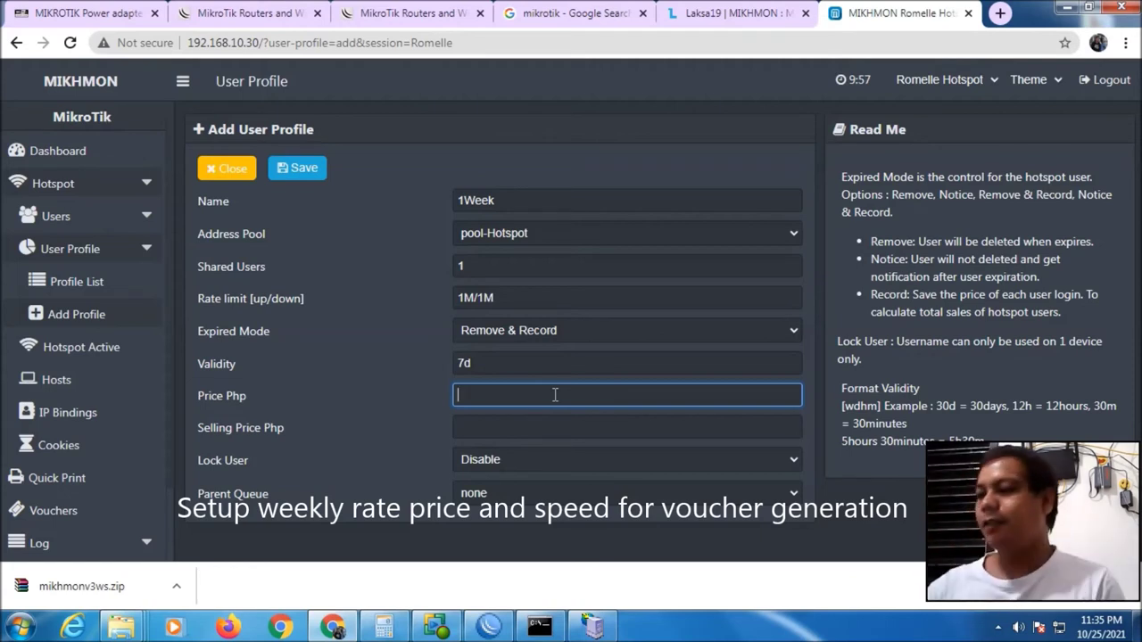
{"action": "type", "text": "100"}
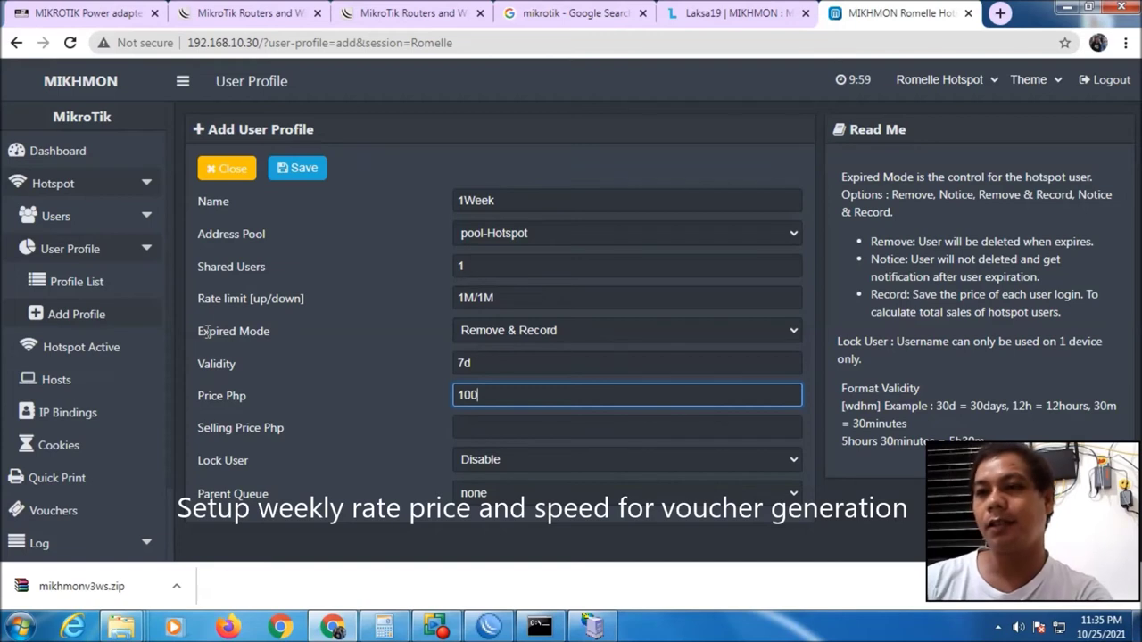
{"action": "left_click", "coordinate": [508, 428]}
{"action": "type", "text": "100"}
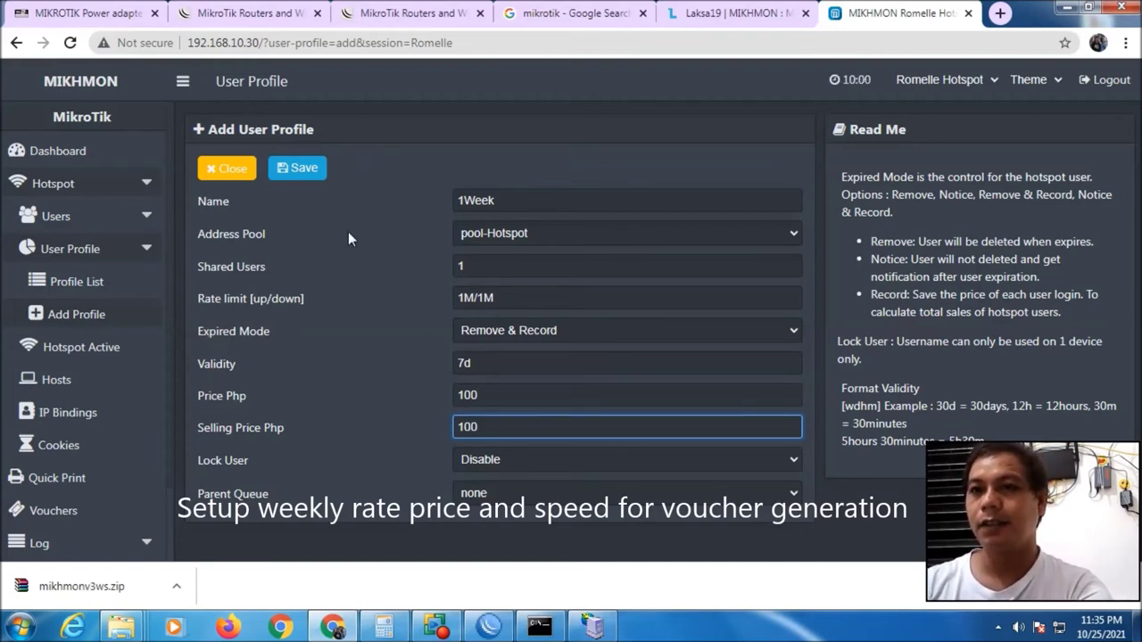
Save the 1Week profile, close it, and start another new profile
{"action": "left_click", "coordinate": [308, 172]}
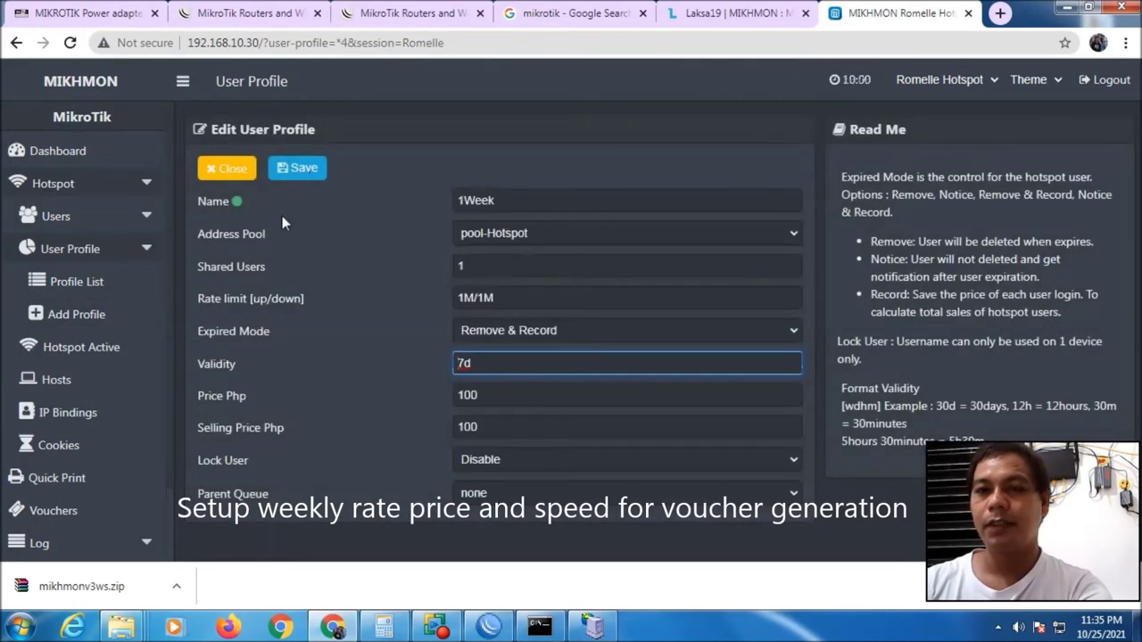
{"action": "left_click", "coordinate": [233, 169]}
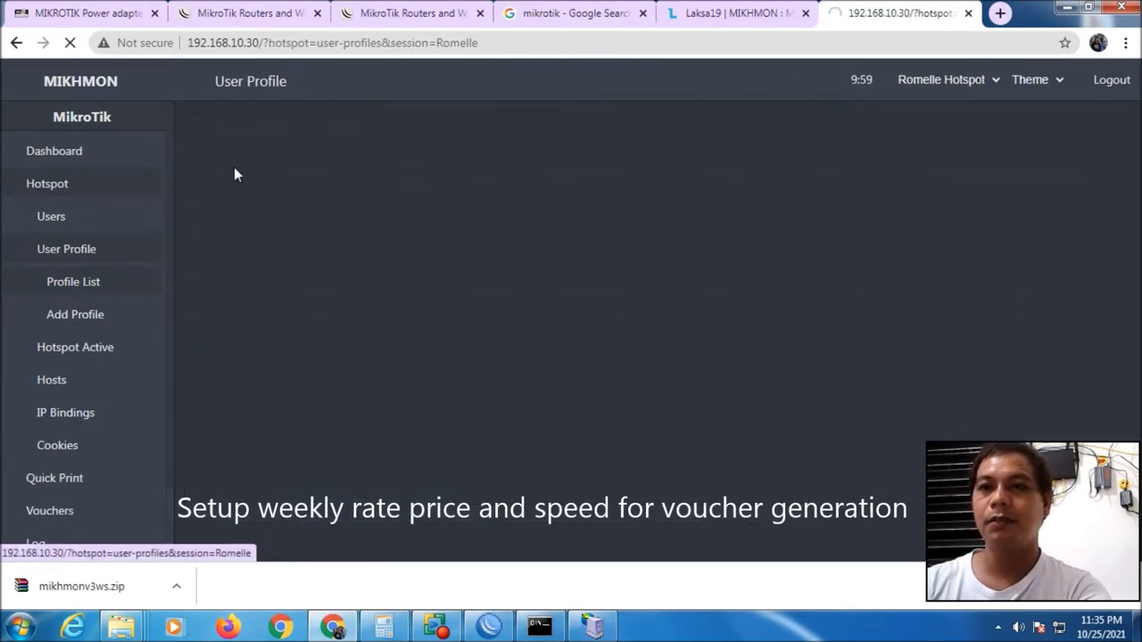
{"action": "left_click", "coordinate": [349, 134]}
Name the new profile 1Month with address pool pool-Hotspot and rate limit 2M/2M
{"action": "left_click", "coordinate": [528, 202]}
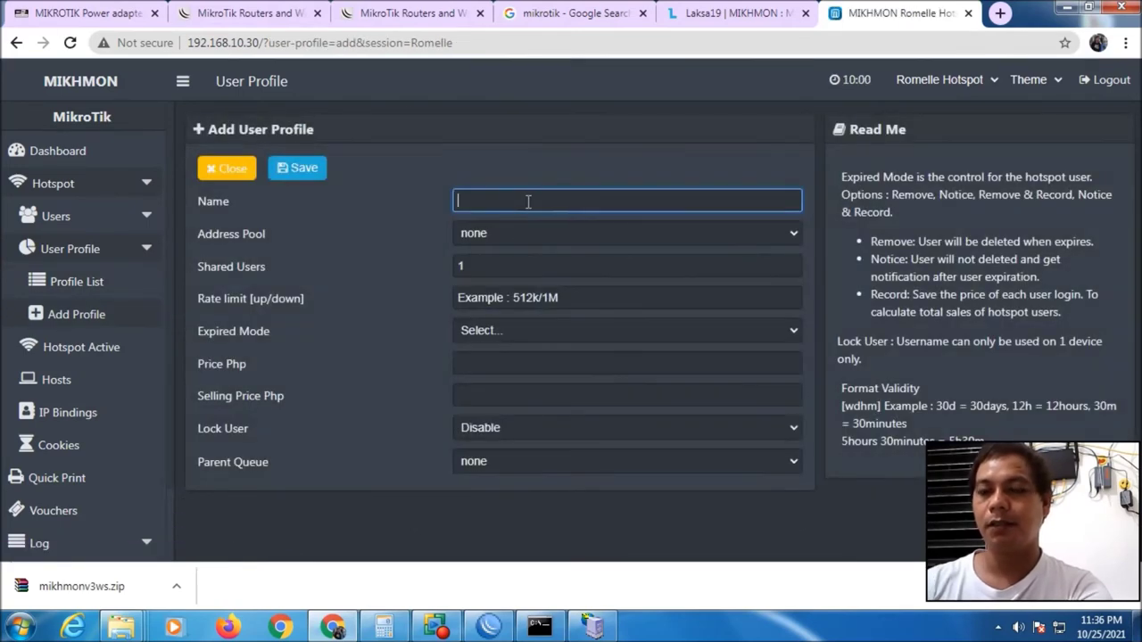
{"action": "type", "text": "1Month"}
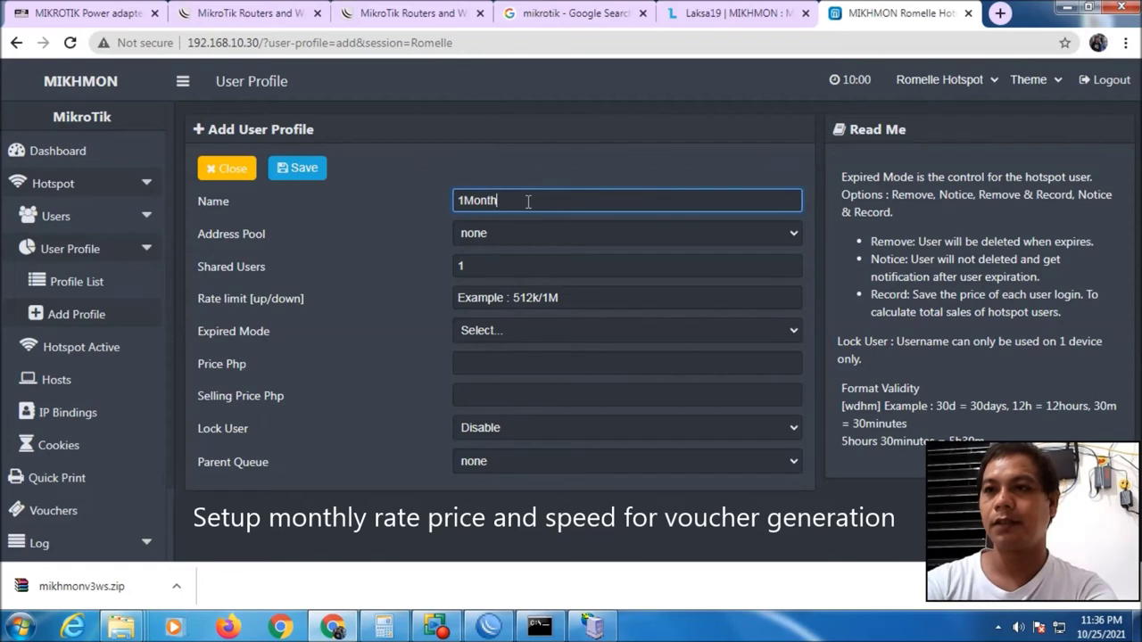
{"action": "left_click", "coordinate": [510, 231]}
{"action": "left_click", "coordinate": [498, 282]}
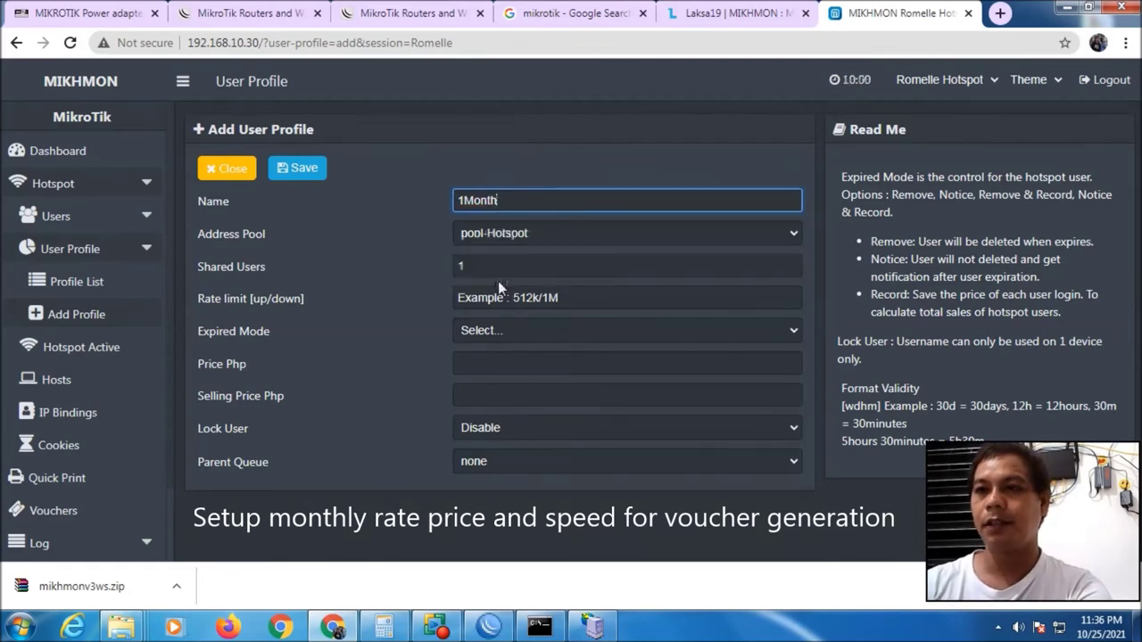
{"action": "left_click", "coordinate": [491, 302]}
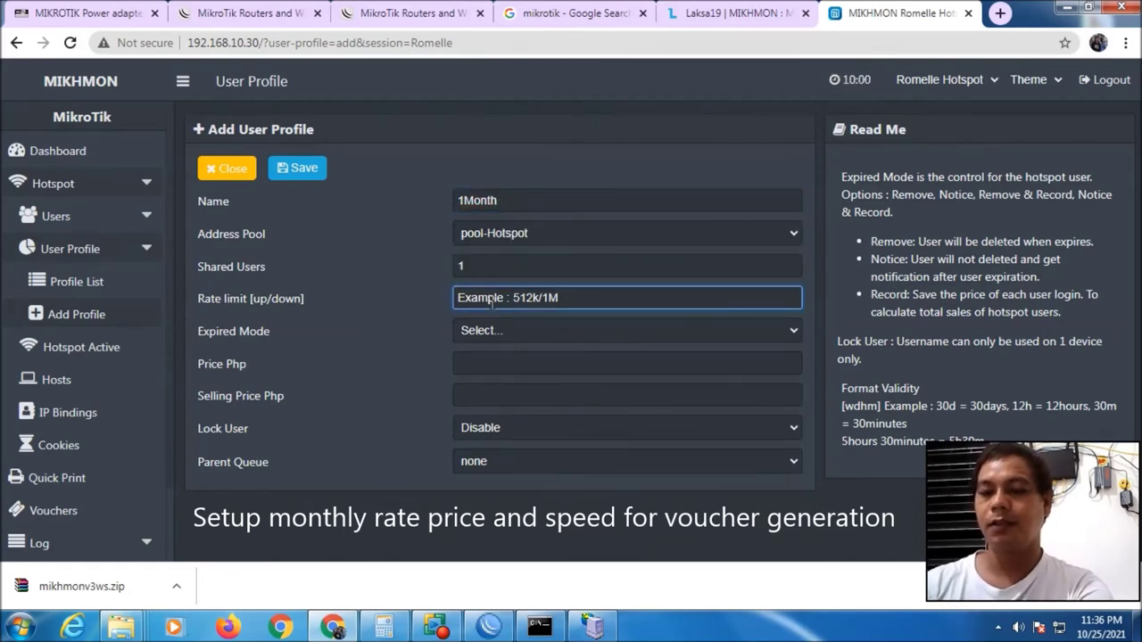
{"action": "type", "text": "2M/2M"}
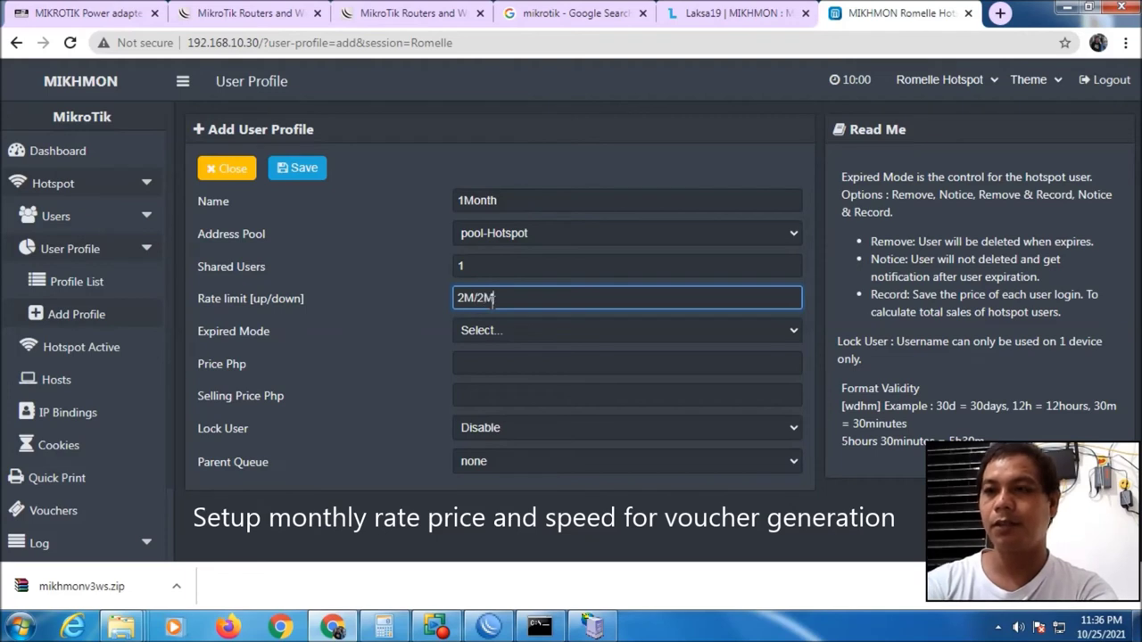
Set expired mode Remove & Record and validity 31d
{"action": "left_click", "coordinate": [490, 331]}
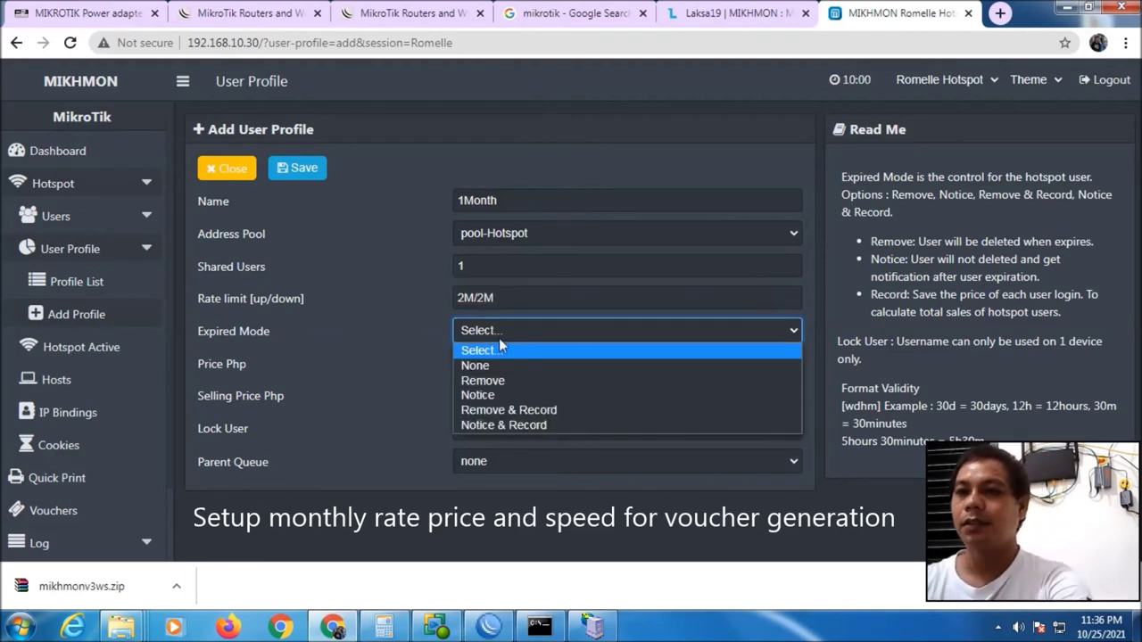
{"action": "left_click", "coordinate": [525, 410]}
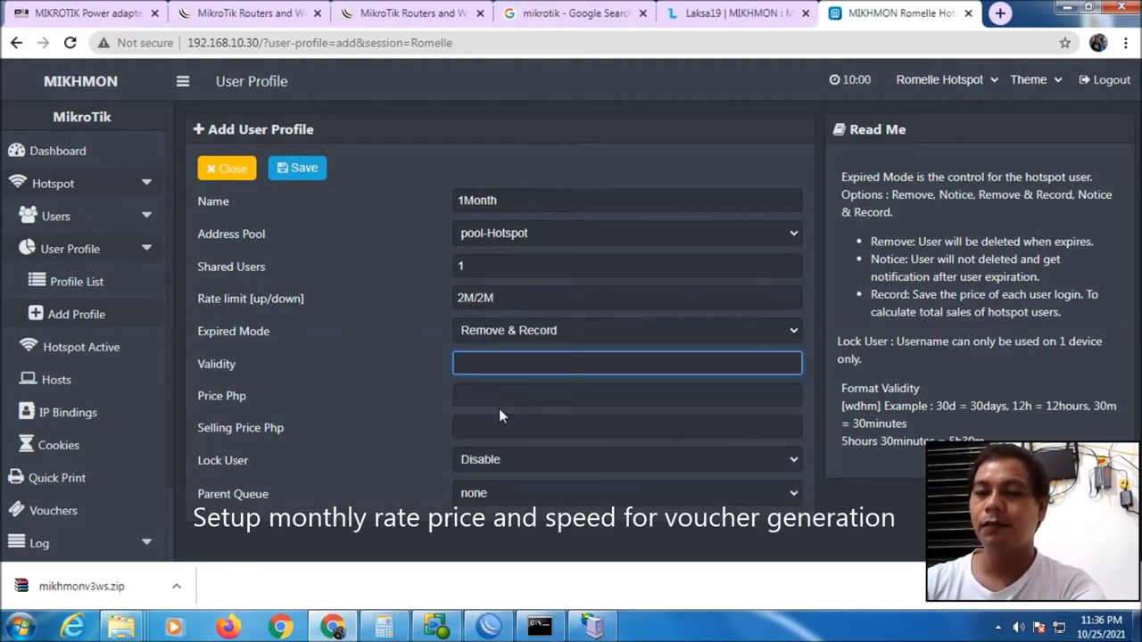
{"action": "type", "text": "30d"}
{"action": "key", "text": "BackSpace"}
{"action": "key", "text": "BackSpace"}
{"action": "type", "text": "0d"}
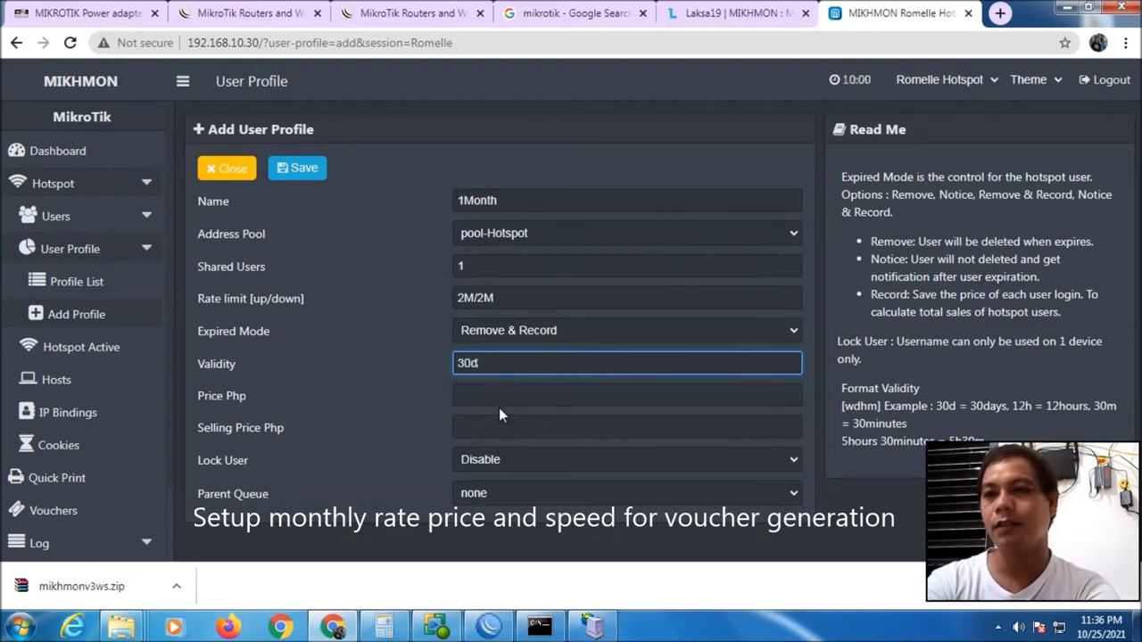
{"action": "key", "text": "BackSpace"}
{"action": "key", "text": "BackSpace"}
{"action": "type", "text": "1d"}
Set price and selling price to 500, then save and close the 1Month profile
{"action": "left_click", "coordinate": [499, 396]}
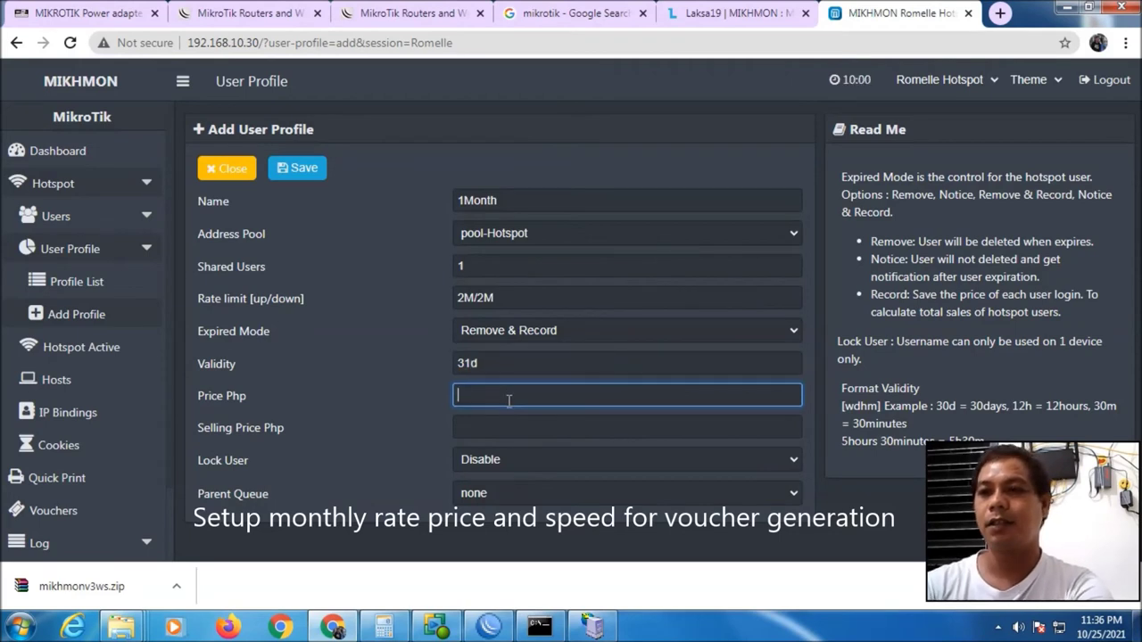
{"action": "type", "text": "400"}
{"action": "key", "text": "Tab"}
{"action": "type", "text": "400"}
{"action": "double_click", "coordinate": [500, 401]}
{"action": "type", "text": "500"}
{"action": "key", "text": "Tab"}
{"action": "type", "text": "500"}
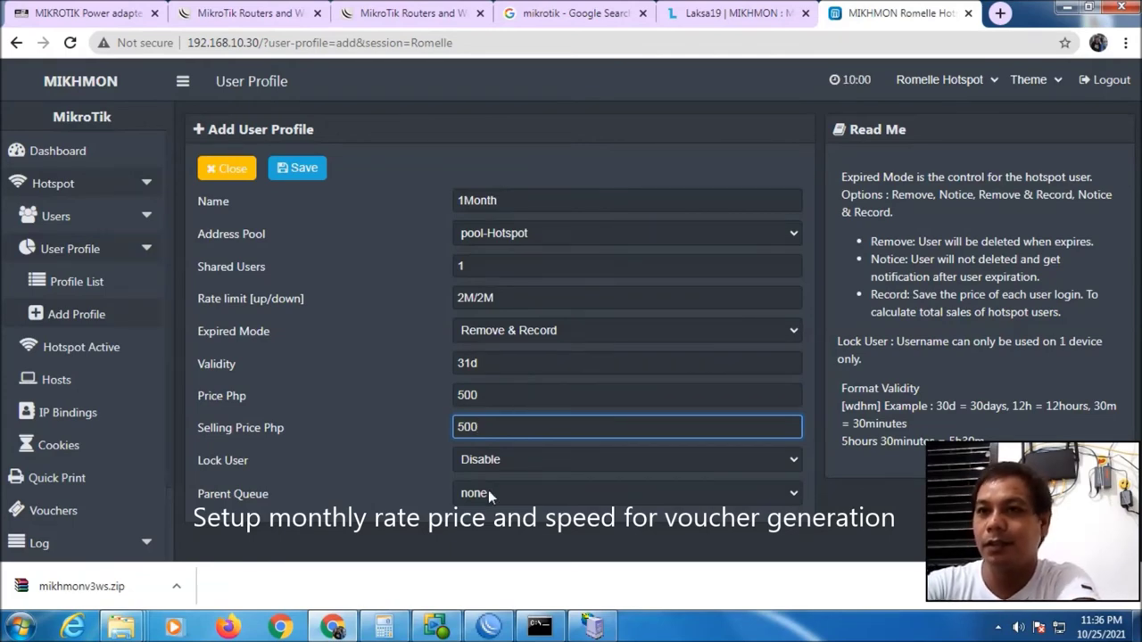
{"action": "left_click", "coordinate": [304, 167]}
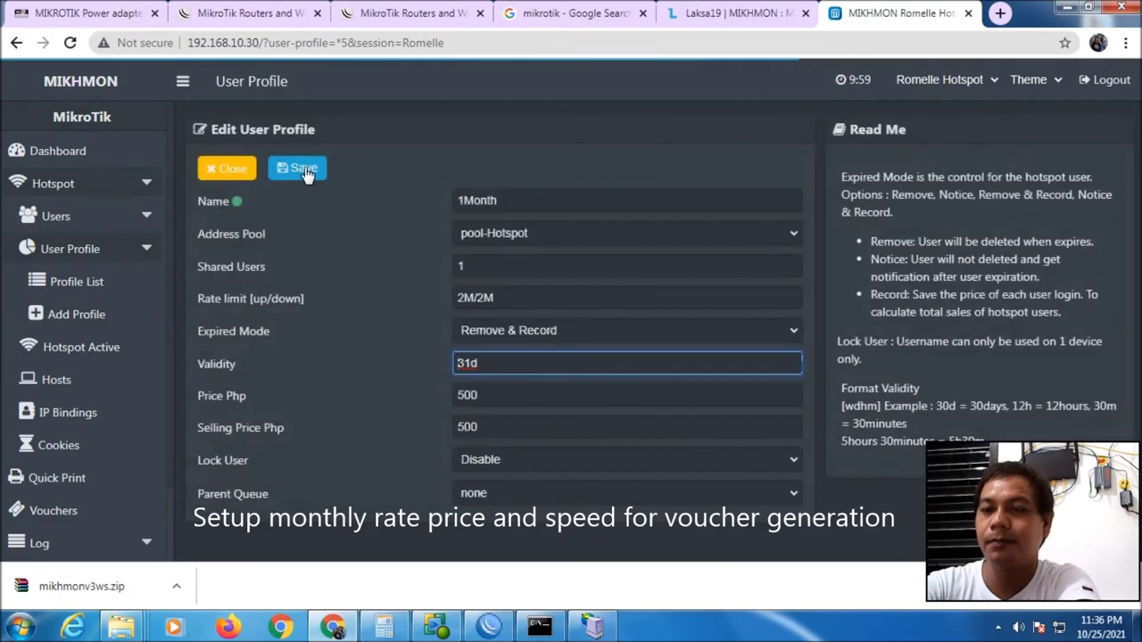
{"action": "left_click", "coordinate": [230, 172]}
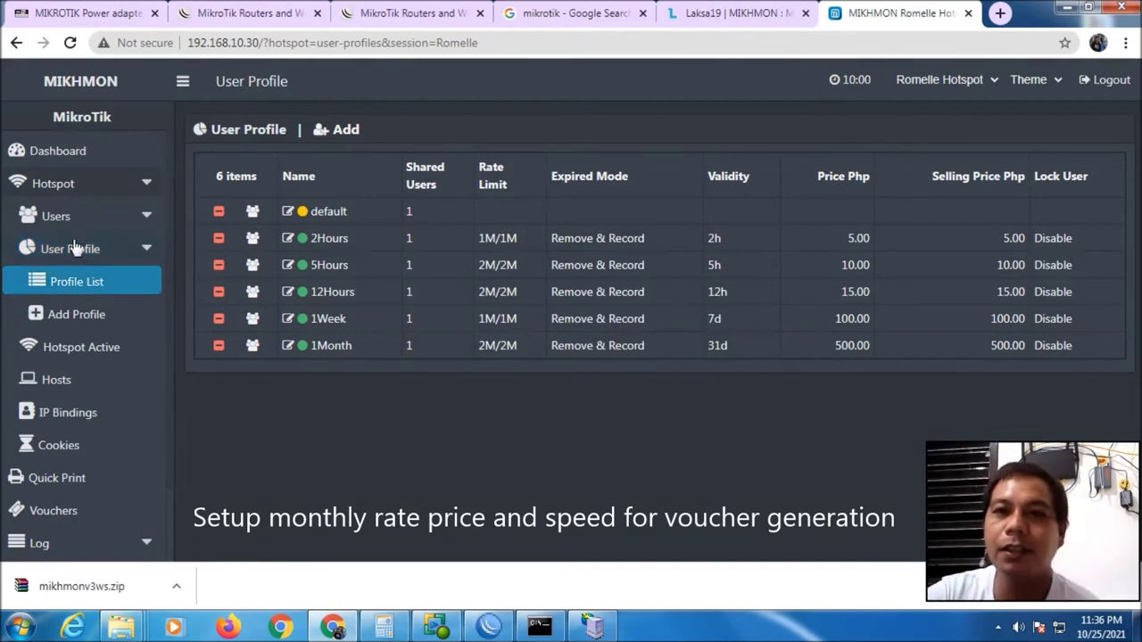
Open the hotspot User List and look through it
{"action": "left_click", "coordinate": [98, 227]}
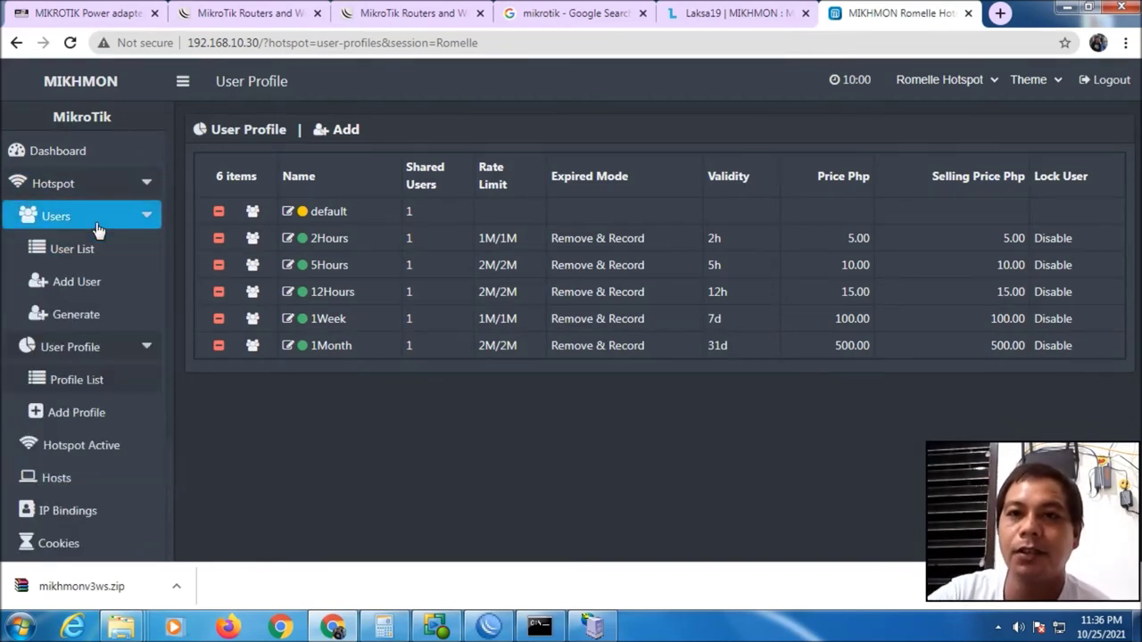
{"action": "left_click", "coordinate": [101, 254]}
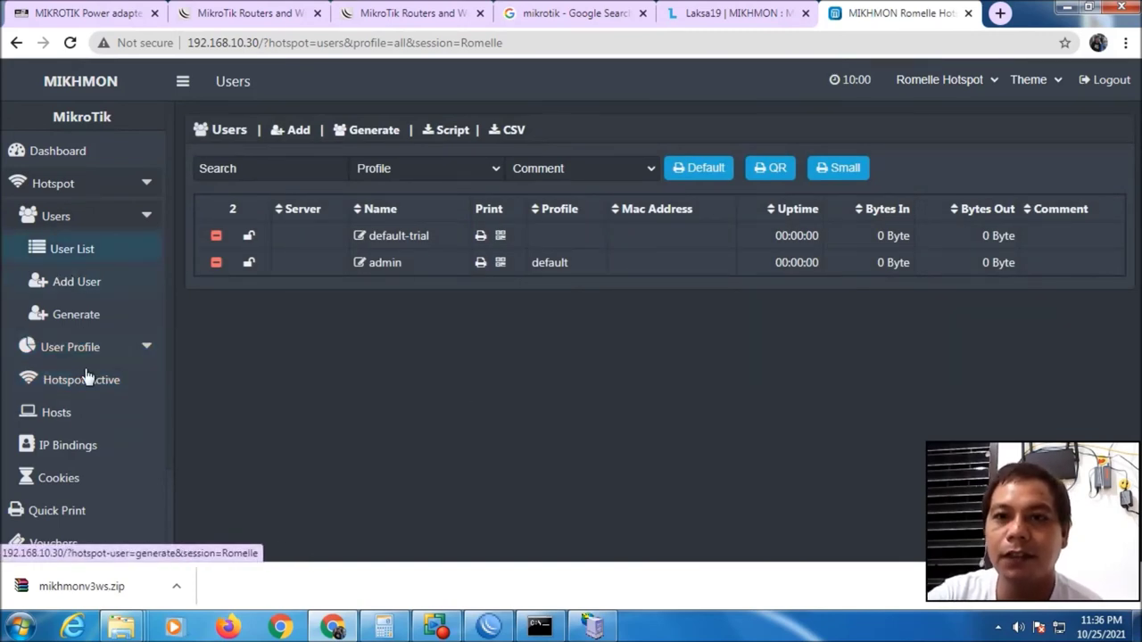
{"action": "scroll", "coordinate": [107, 379], "scroll_direction": "down", "scroll_amount": 2}
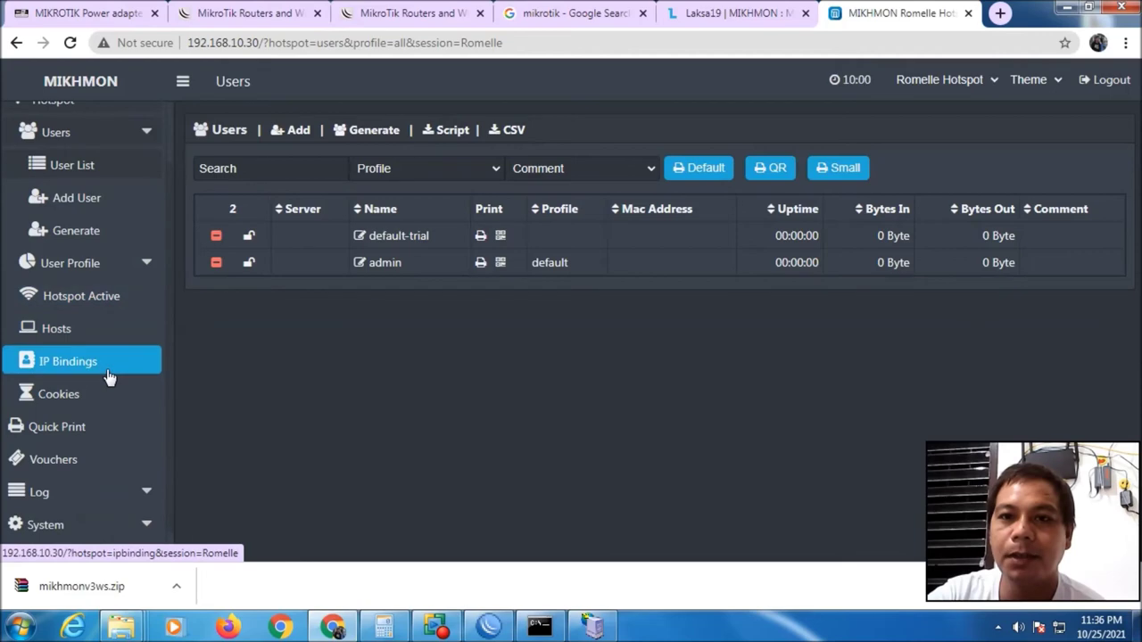
{"action": "scroll", "coordinate": [71, 406], "scroll_direction": "up", "scroll_amount": 2}
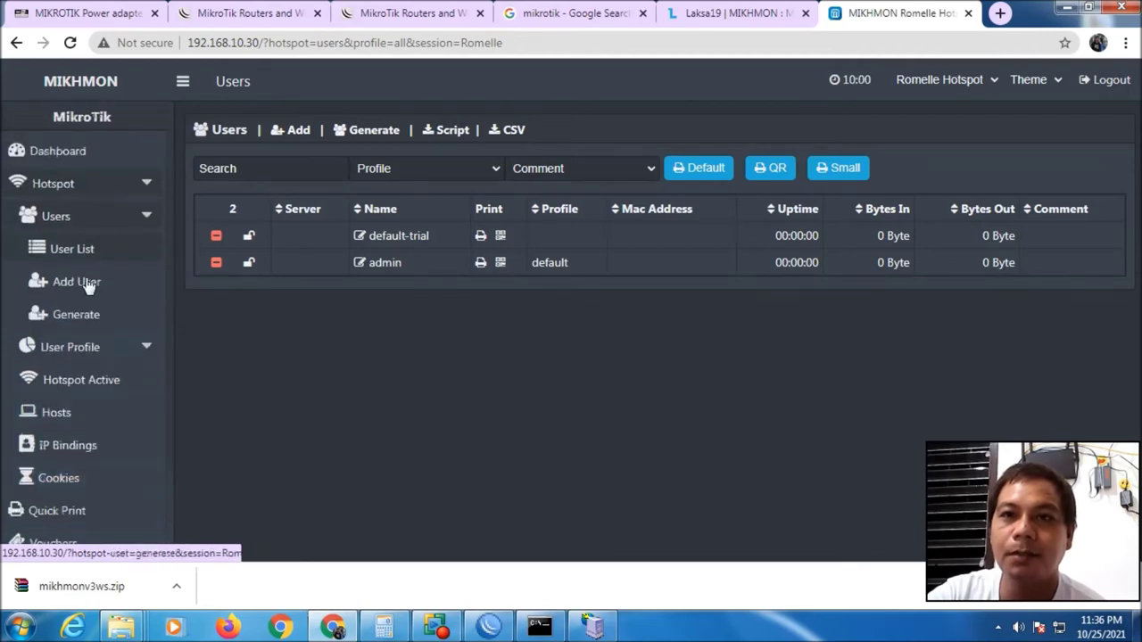
From the Dashboard, open Vouchers and start generating users for the 5Hours profile
{"action": "left_click", "coordinate": [72, 150]}
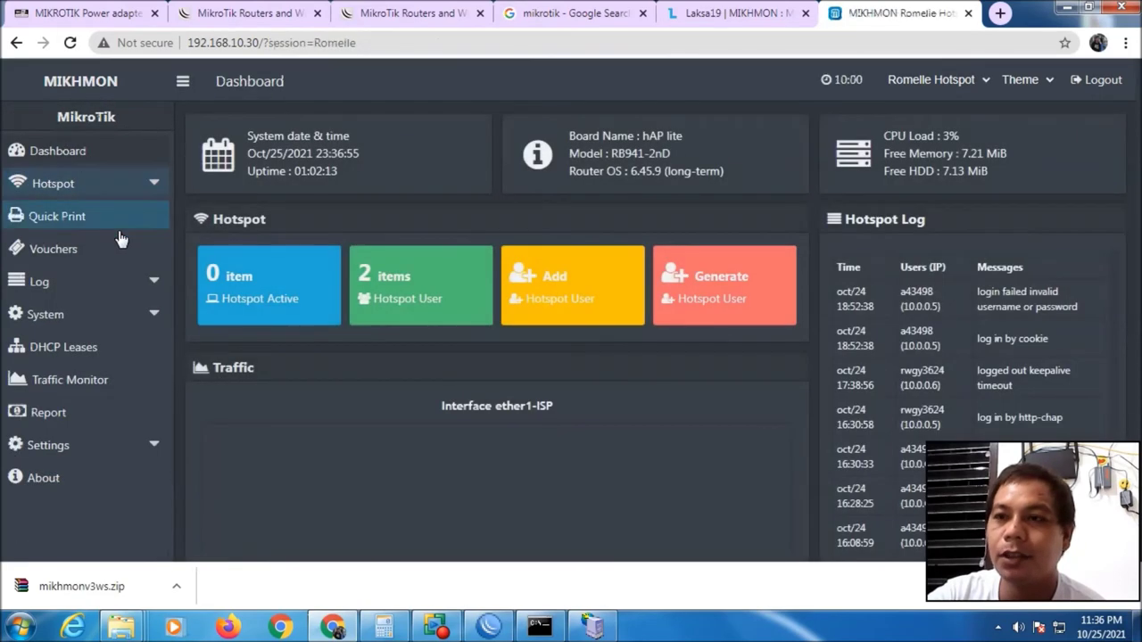
{"action": "scroll", "coordinate": [125, 321], "scroll_direction": "down", "scroll_amount": 1}
{"action": "left_click", "coordinate": [67, 249]}
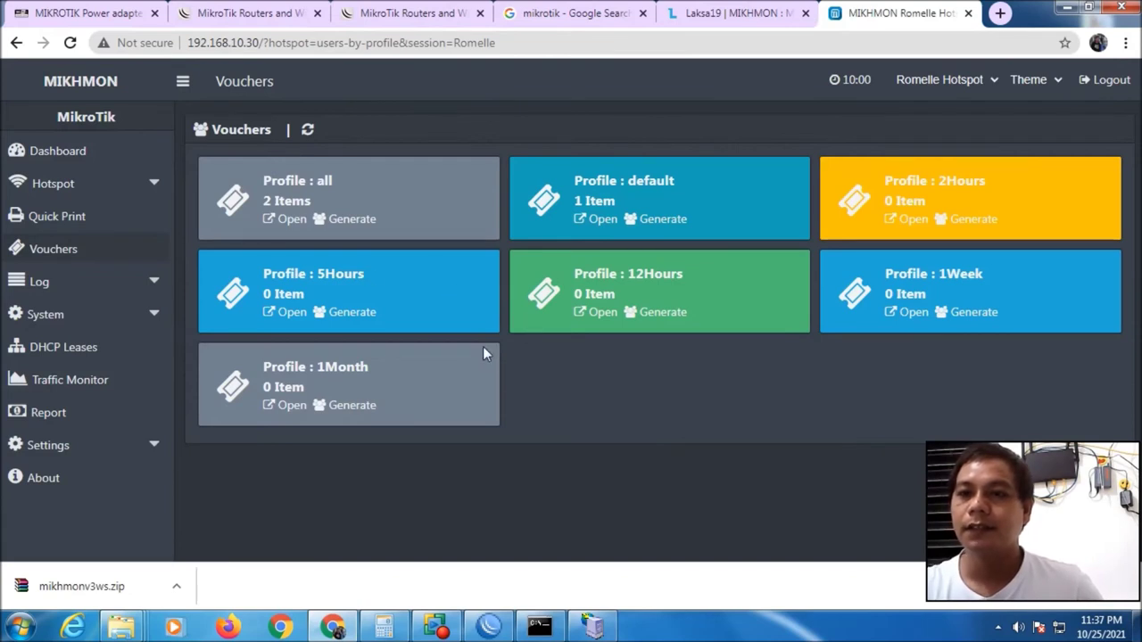
{"action": "left_click", "coordinate": [351, 316]}
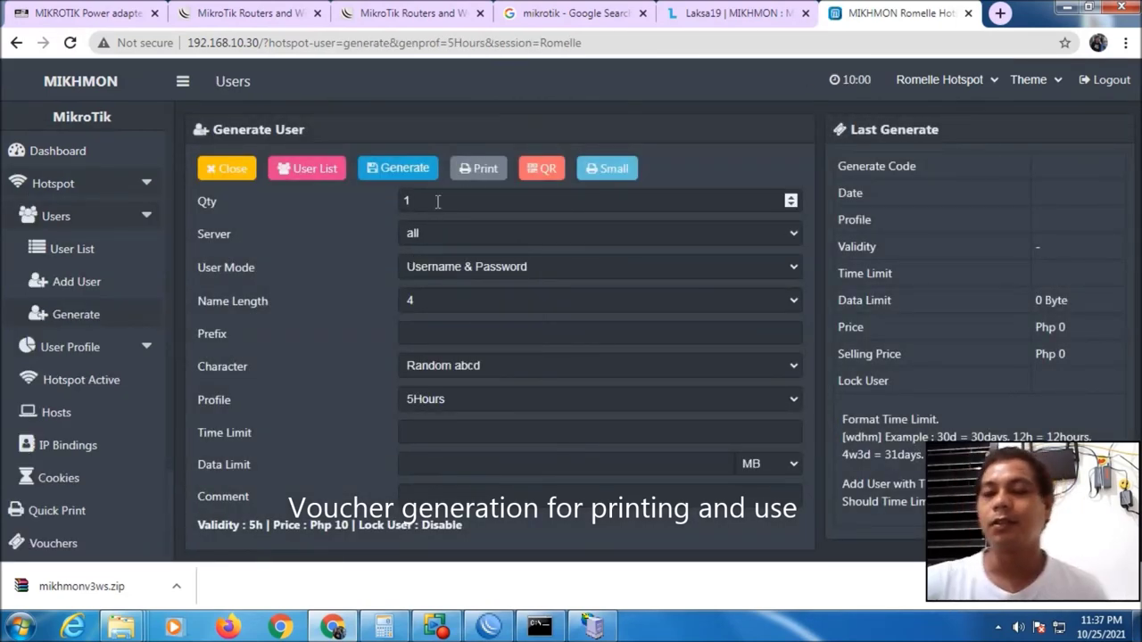
Set quantity to 5, server to hotspot1, and user mode to Username & Password
{"action": "left_click_drag", "start_coordinate": [437, 201], "coordinate": [339, 207]}
{"action": "type", "text": "100"}
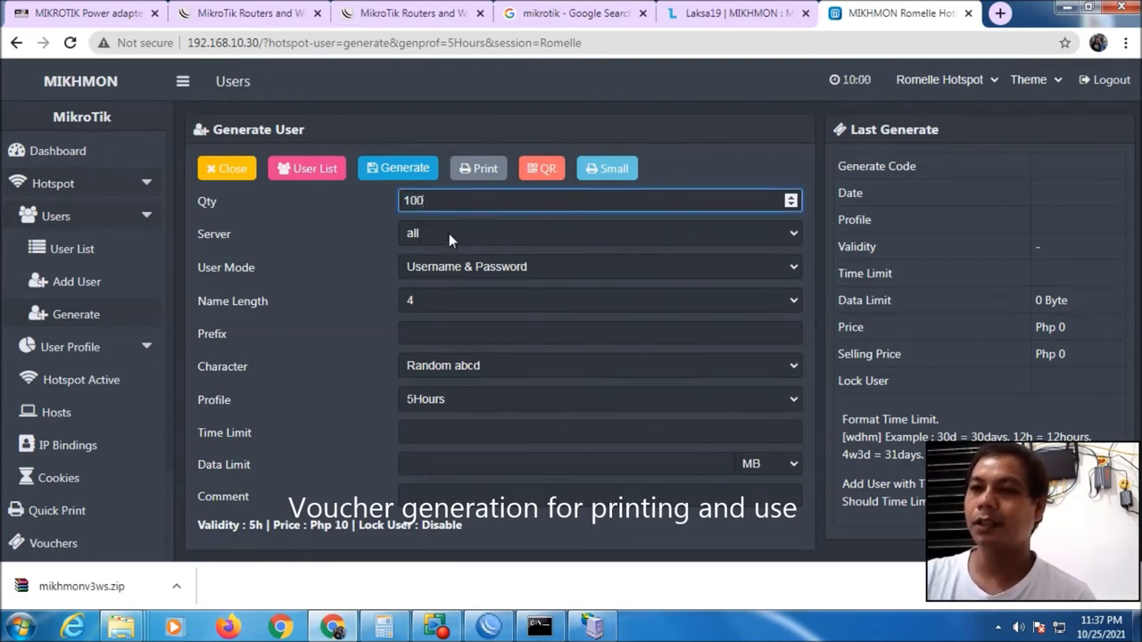
{"action": "left_click_drag", "start_coordinate": [450, 203], "coordinate": [308, 171]}
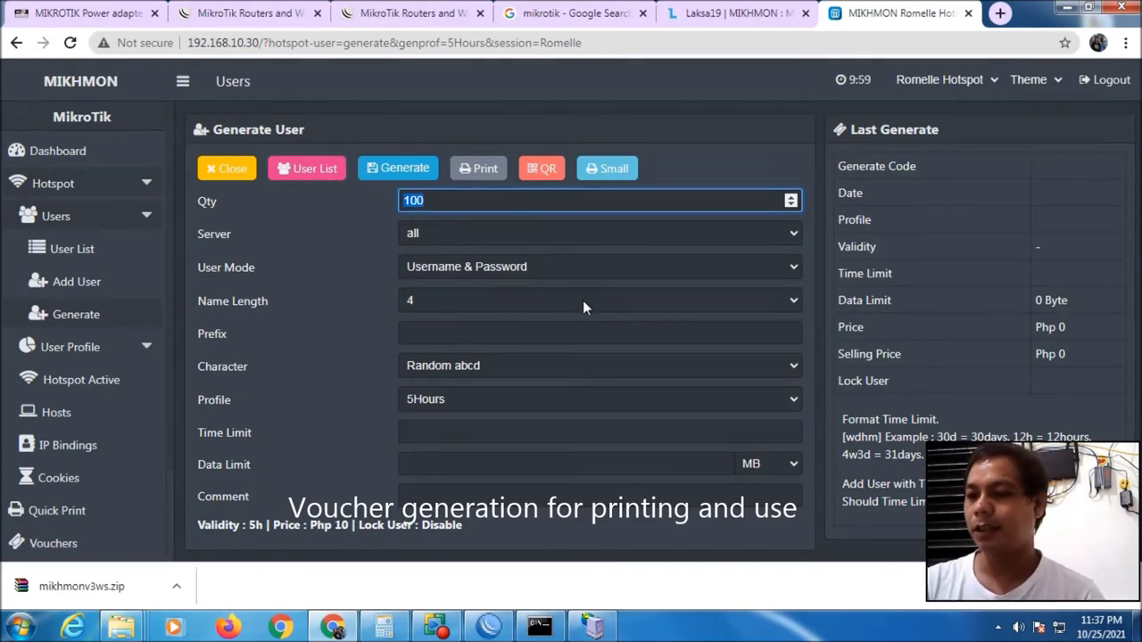
{"action": "type", "text": "5"}
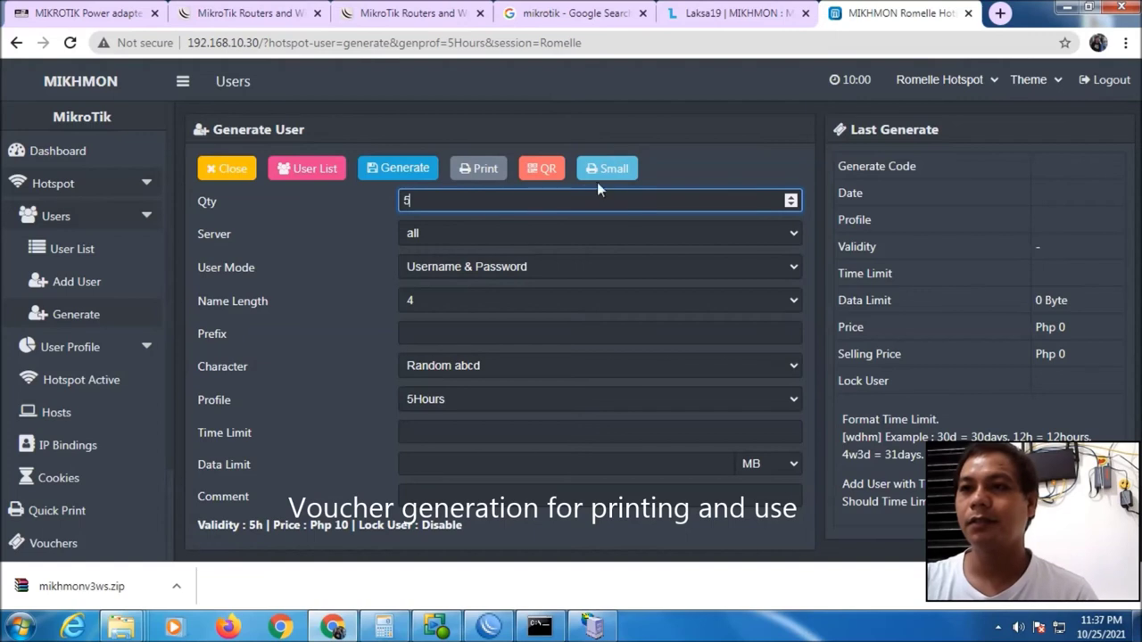
{"action": "left_click", "coordinate": [625, 234]}
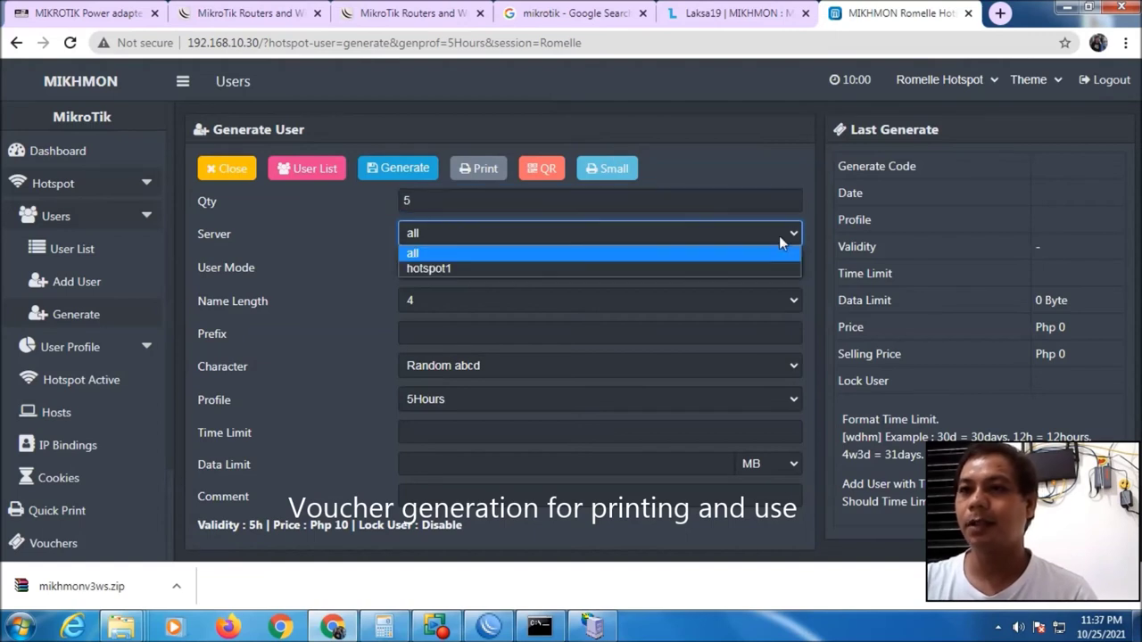
{"action": "left_click", "coordinate": [530, 272]}
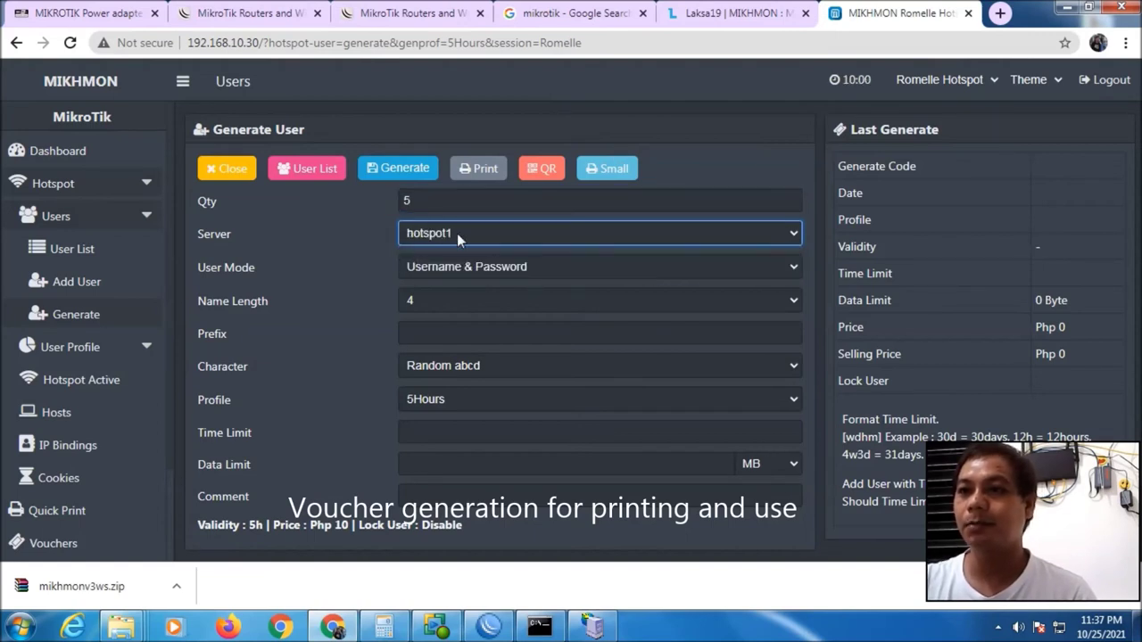
{"action": "left_click", "coordinate": [543, 267]}
{"action": "left_click", "coordinate": [537, 288]}
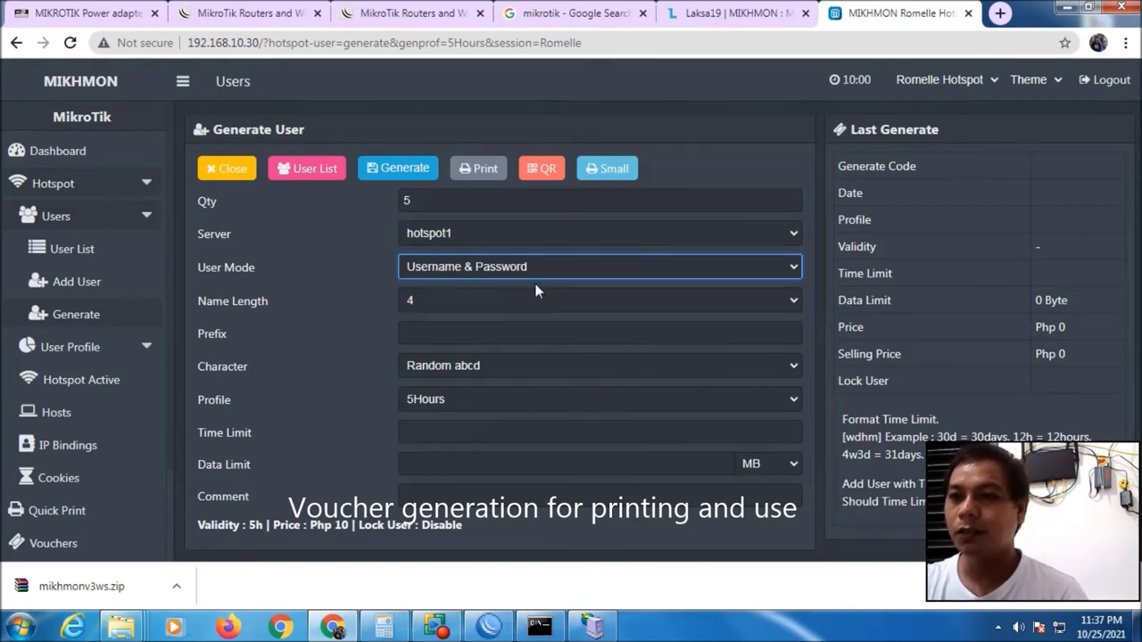
{"action": "left_click", "coordinate": [567, 267]}
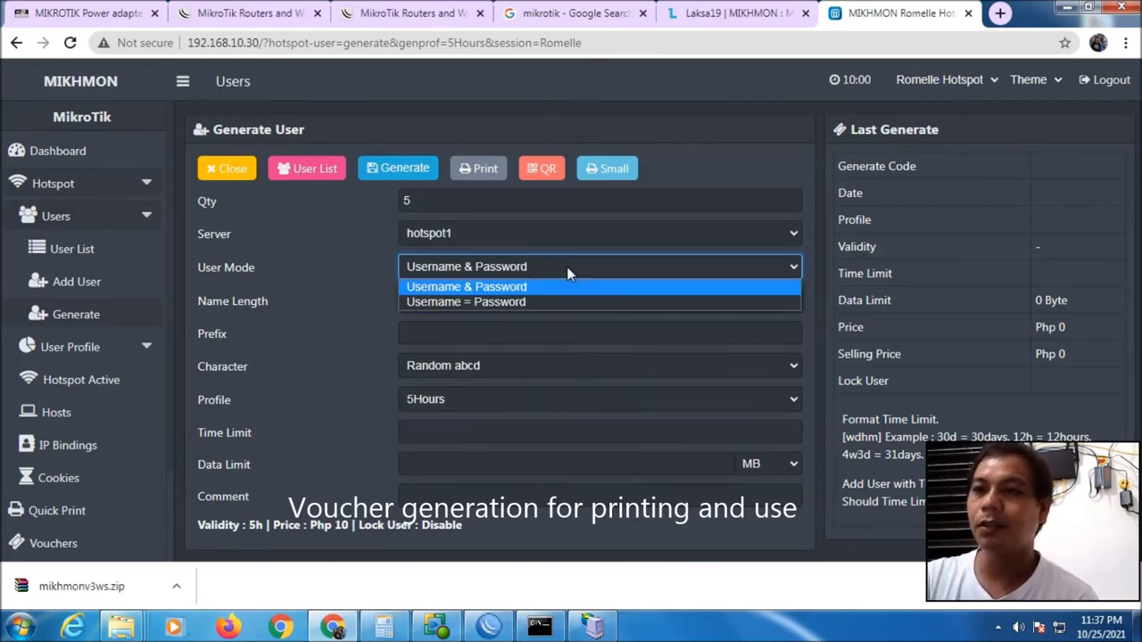
{"action": "left_click", "coordinate": [516, 286]}
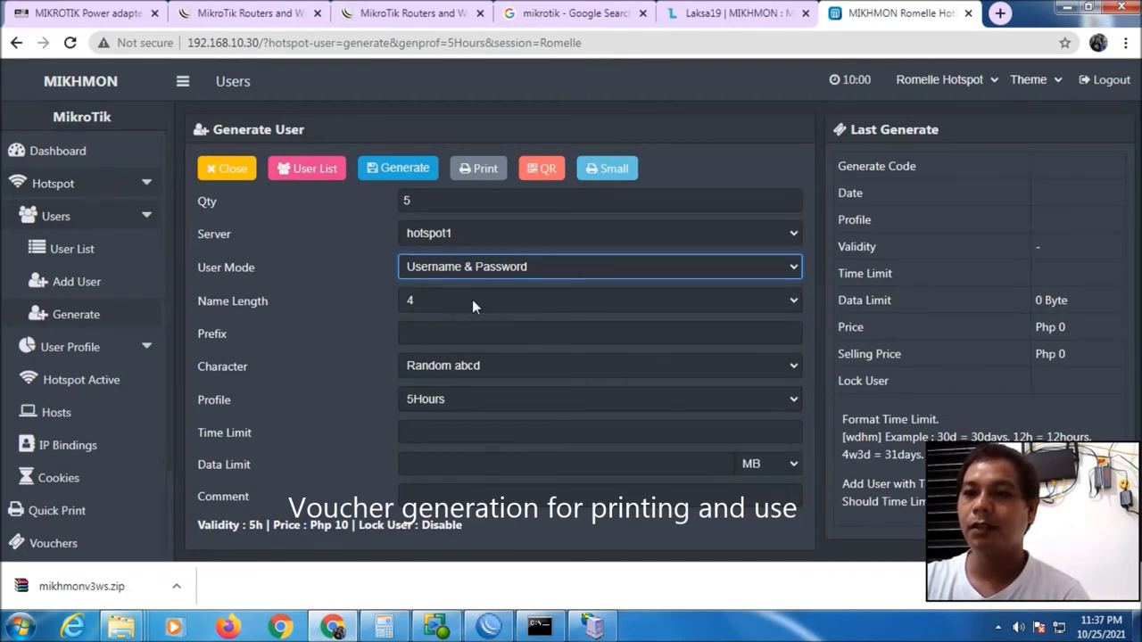
Use prefix A, lowercase random characters and name length 5, then generate the vouchers
{"action": "left_click", "coordinate": [448, 332]}
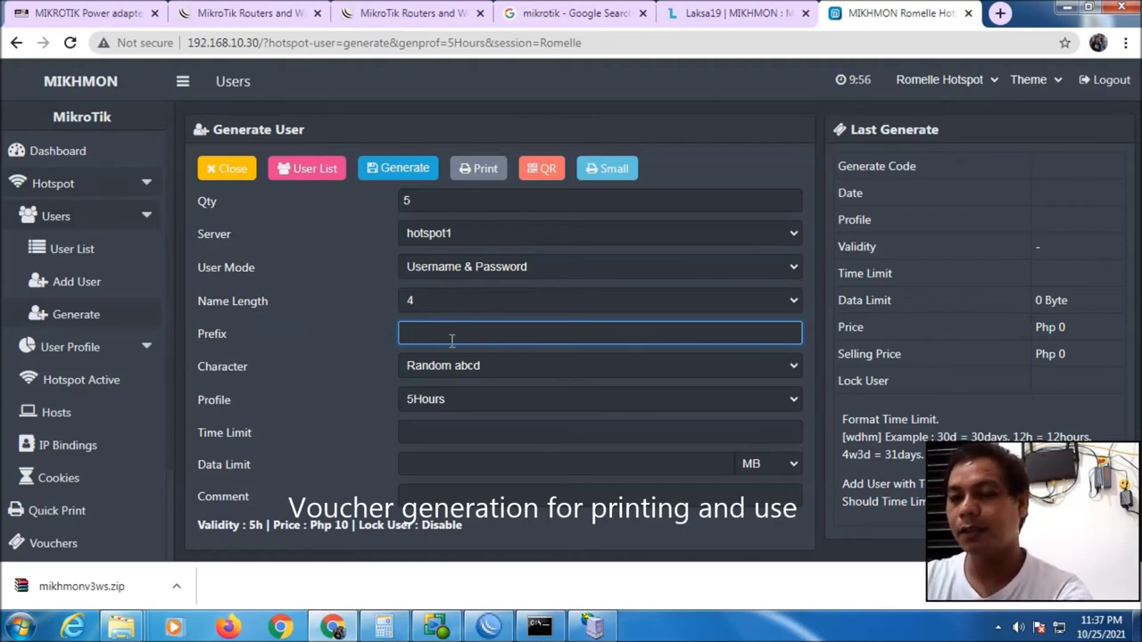
{"action": "type", "text": "A"}
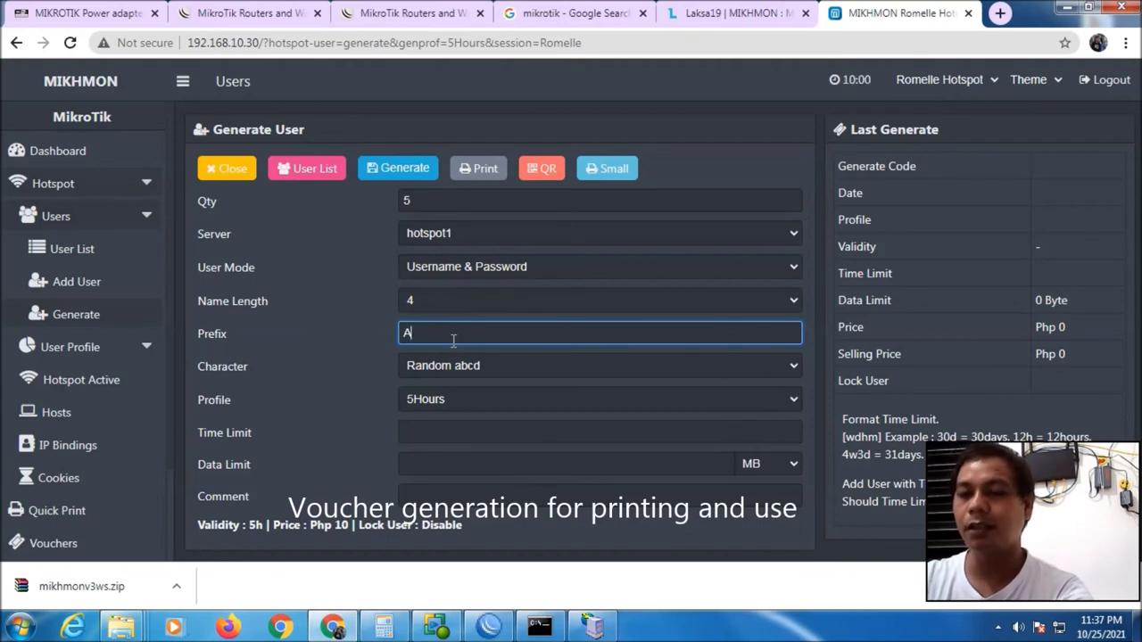
{"action": "left_click", "coordinate": [476, 367]}
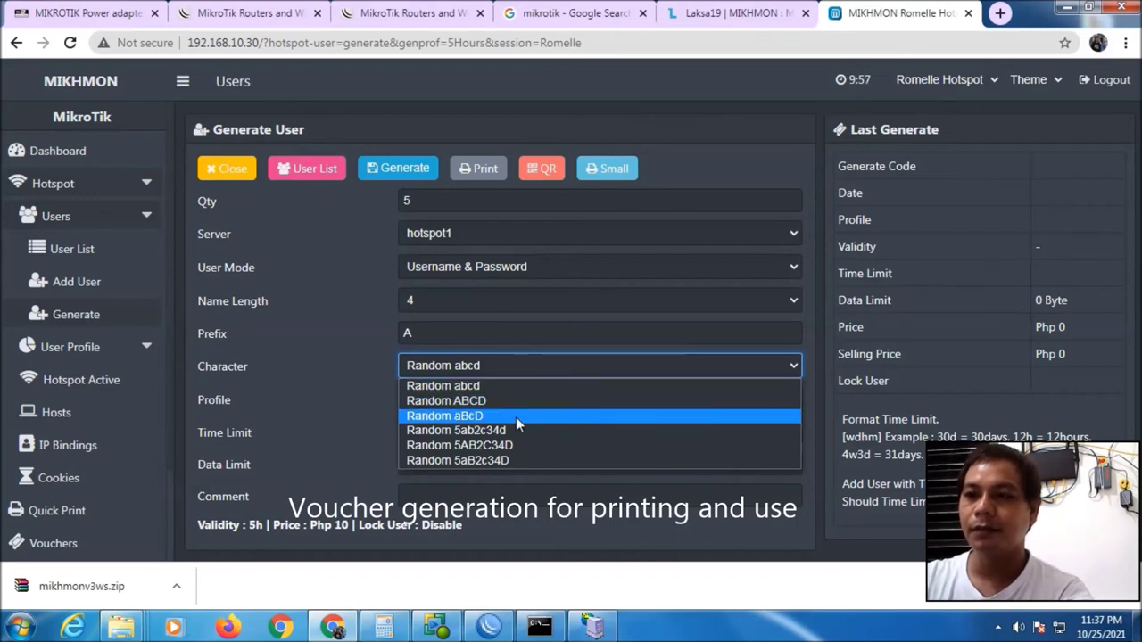
{"action": "left_click", "coordinate": [470, 385]}
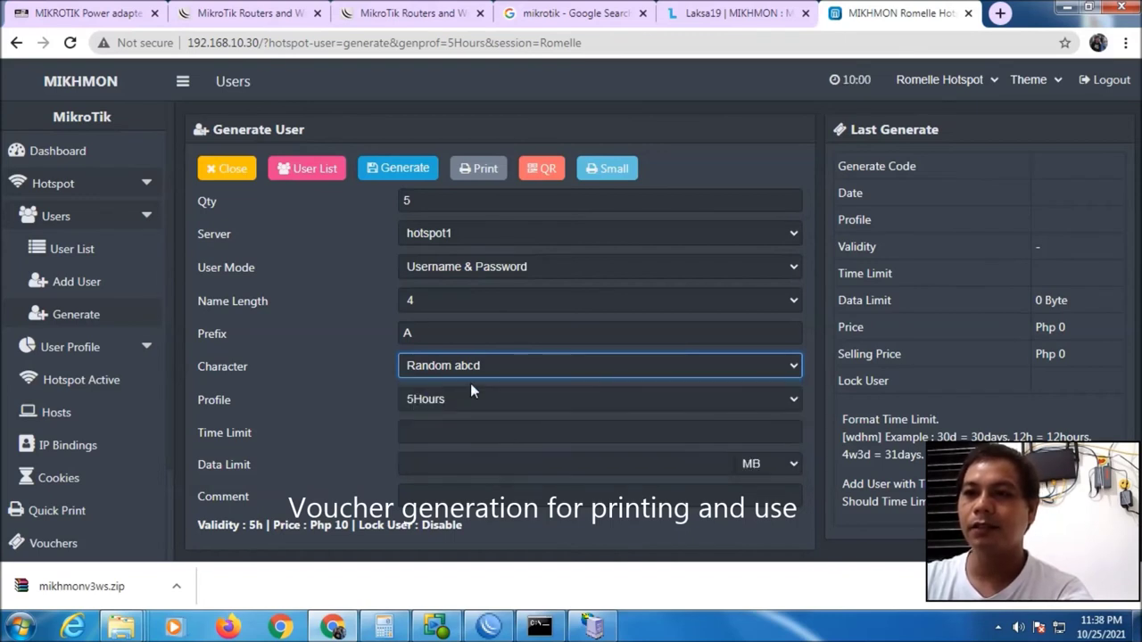
{"action": "left_click", "coordinate": [423, 300]}
{"action": "left_click", "coordinate": [426, 321]}
{"action": "left_click", "coordinate": [425, 297]}
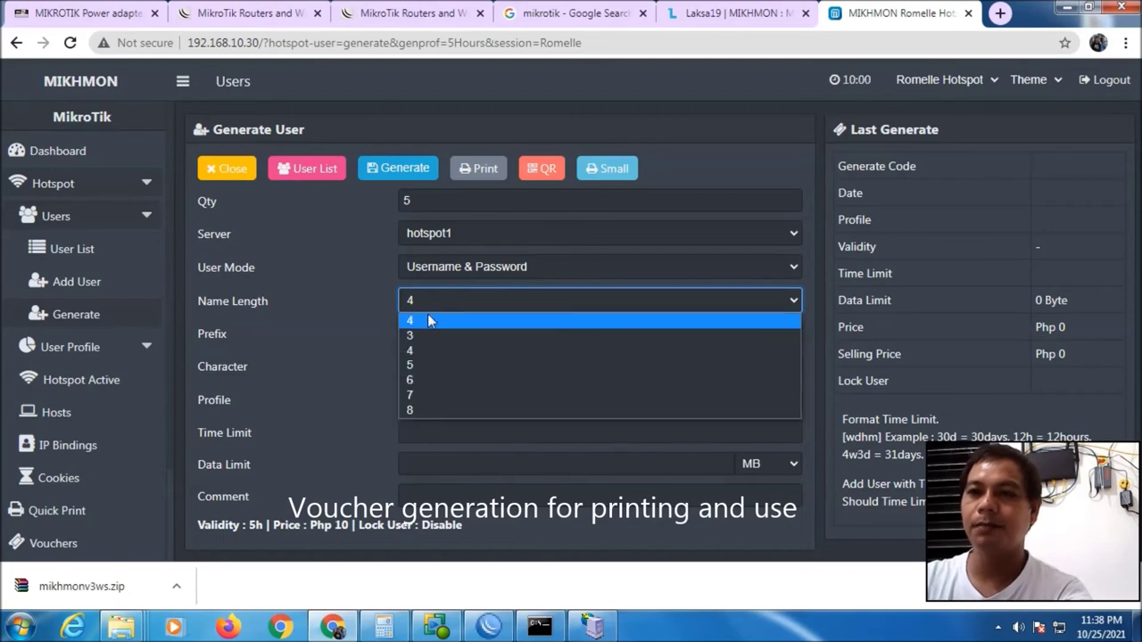
{"action": "left_click", "coordinate": [422, 365]}
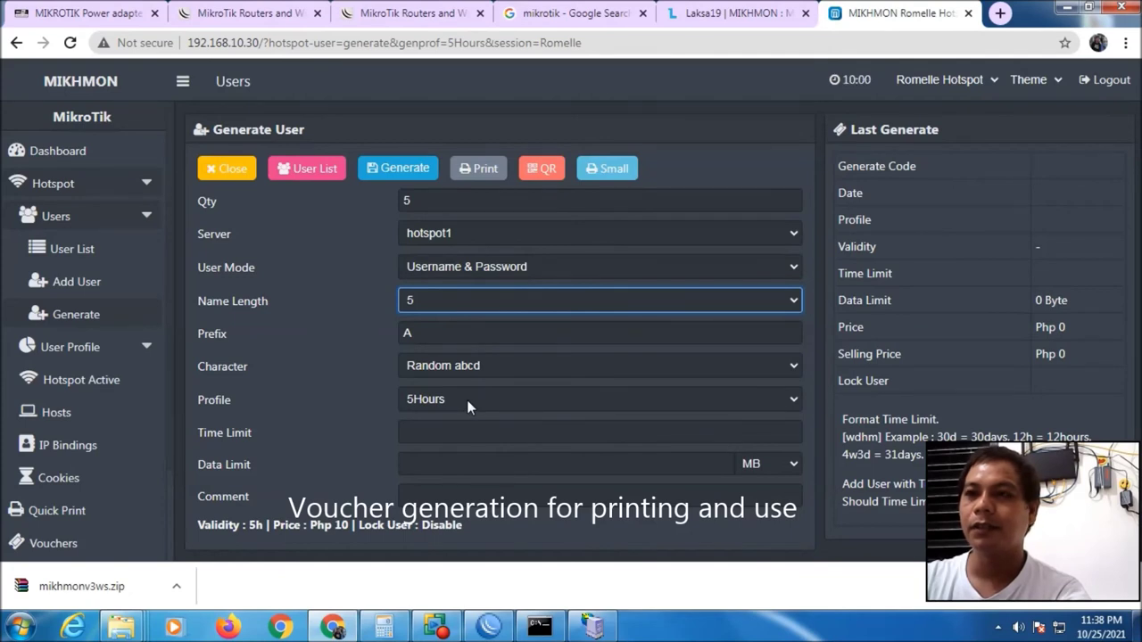
{"action": "left_click", "coordinate": [392, 170]}
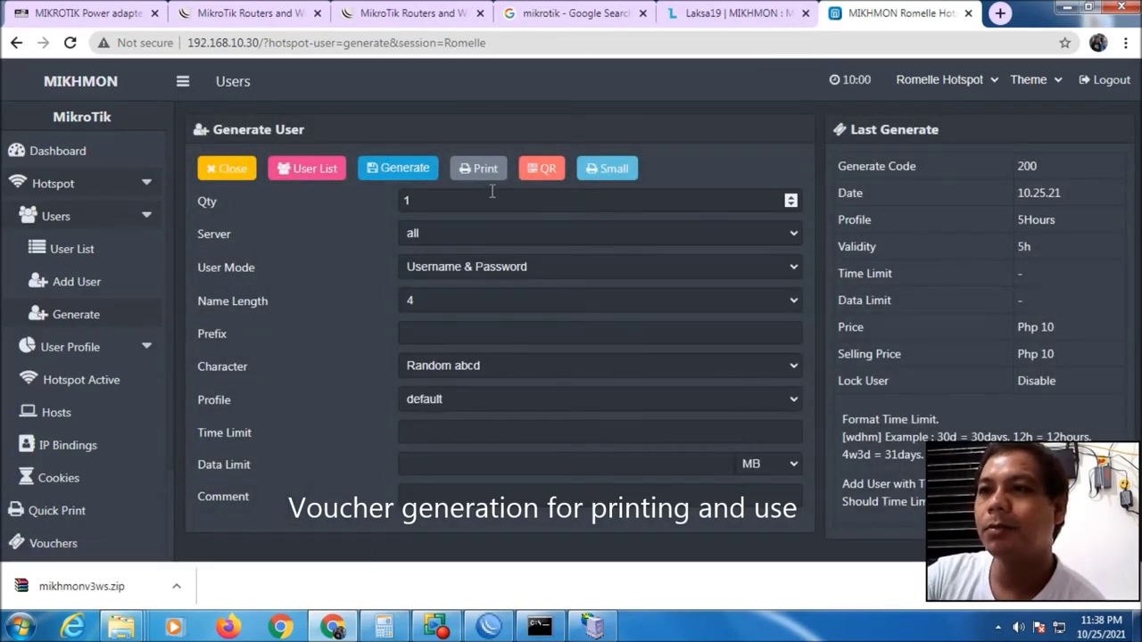
Preview the five 5h Php 10.00 vouchers as QR cards, skip printing, and close that tab
{"action": "left_click", "coordinate": [538, 170]}
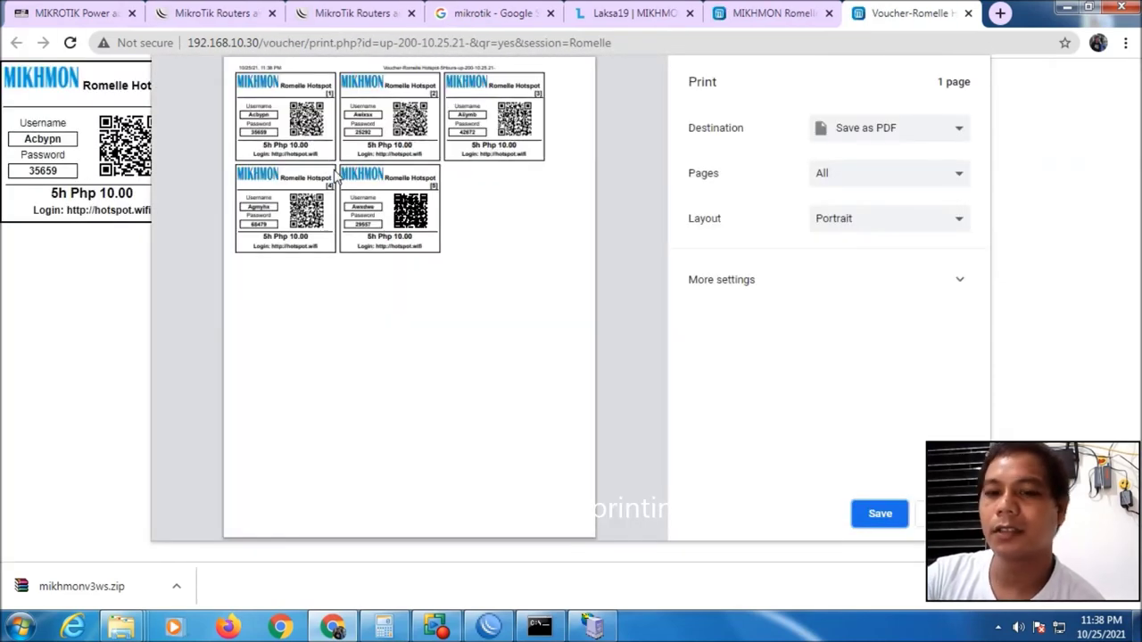
{"action": "key", "text": "Escape"}
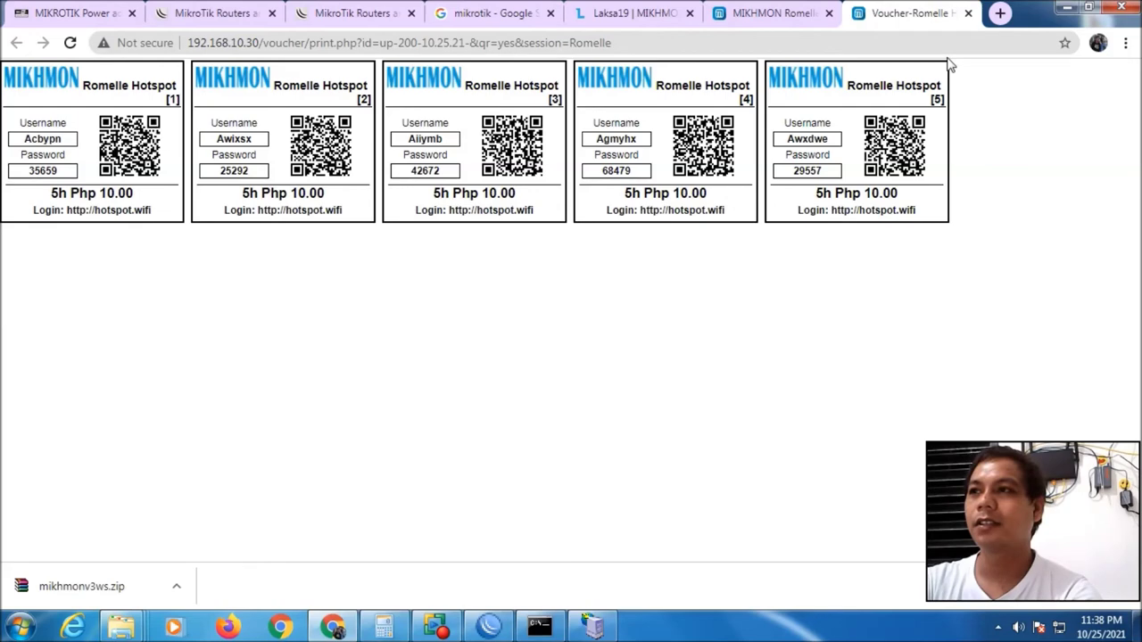
{"action": "left_click", "coordinate": [967, 14]}
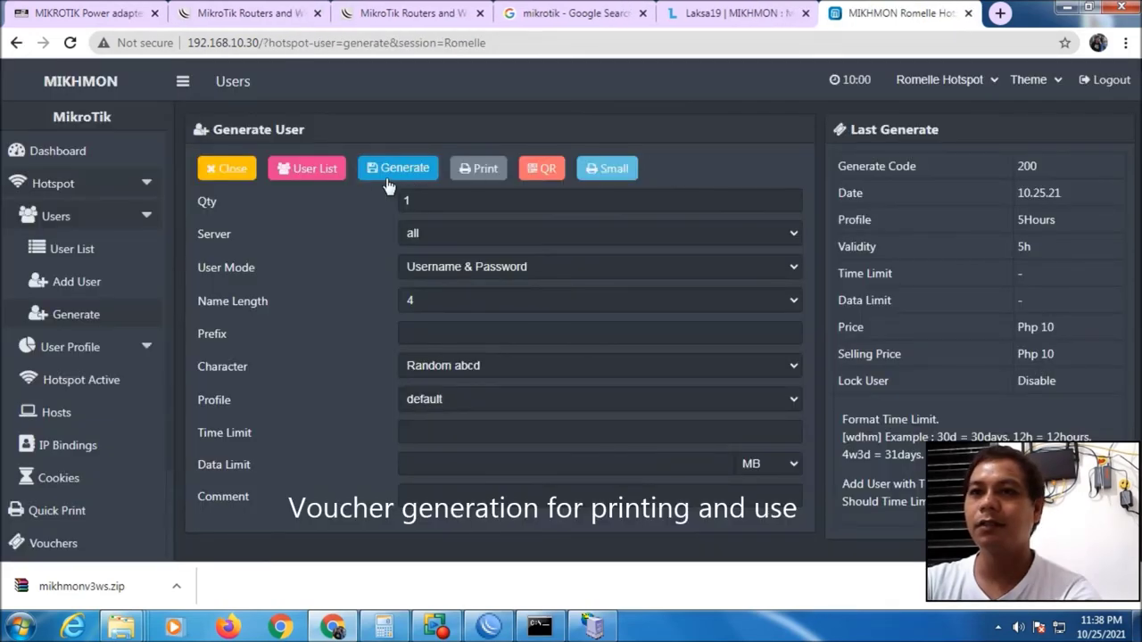
Preview the vouchers in the Small layout without printing, then return to WinBox
{"action": "left_click", "coordinate": [602, 174]}
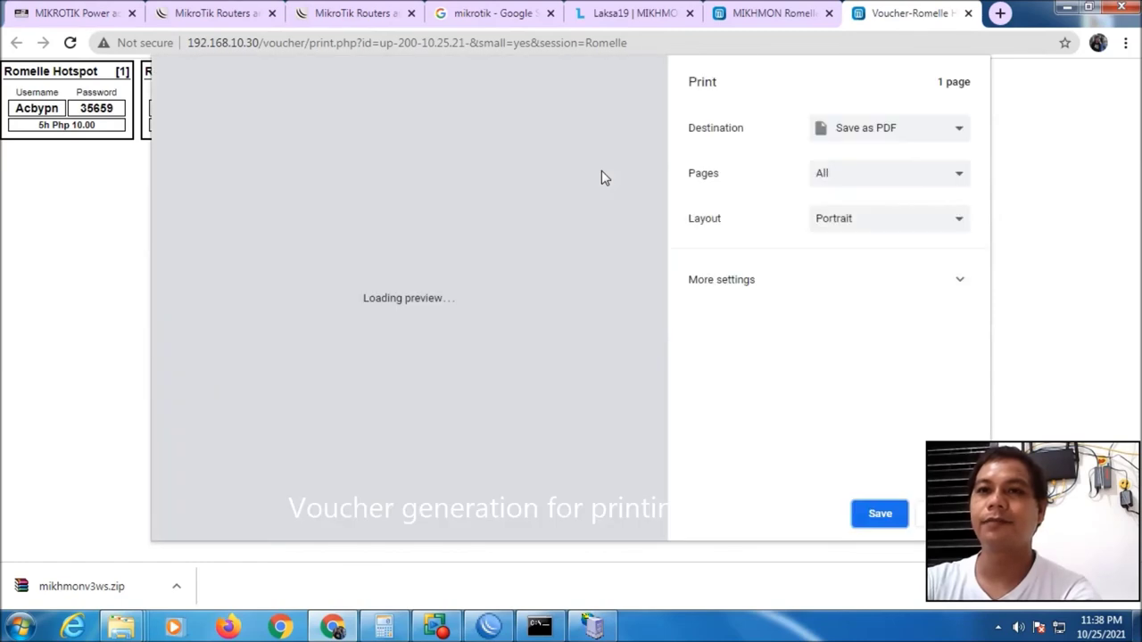
{"action": "key", "text": "Escape"}
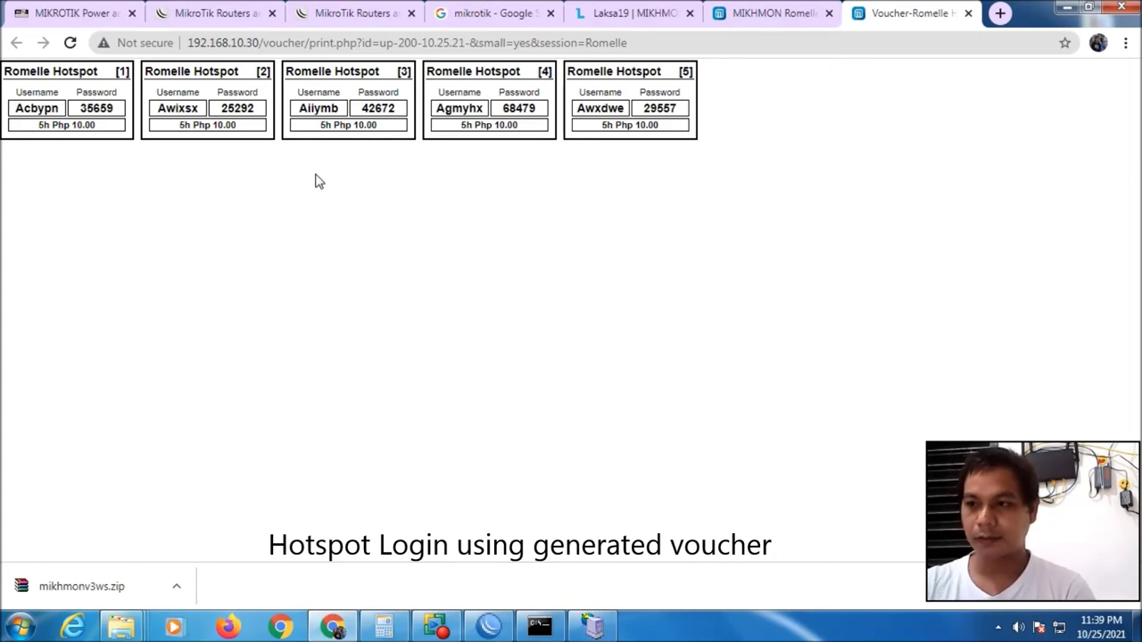
{"action": "left_click", "coordinate": [488, 627]}
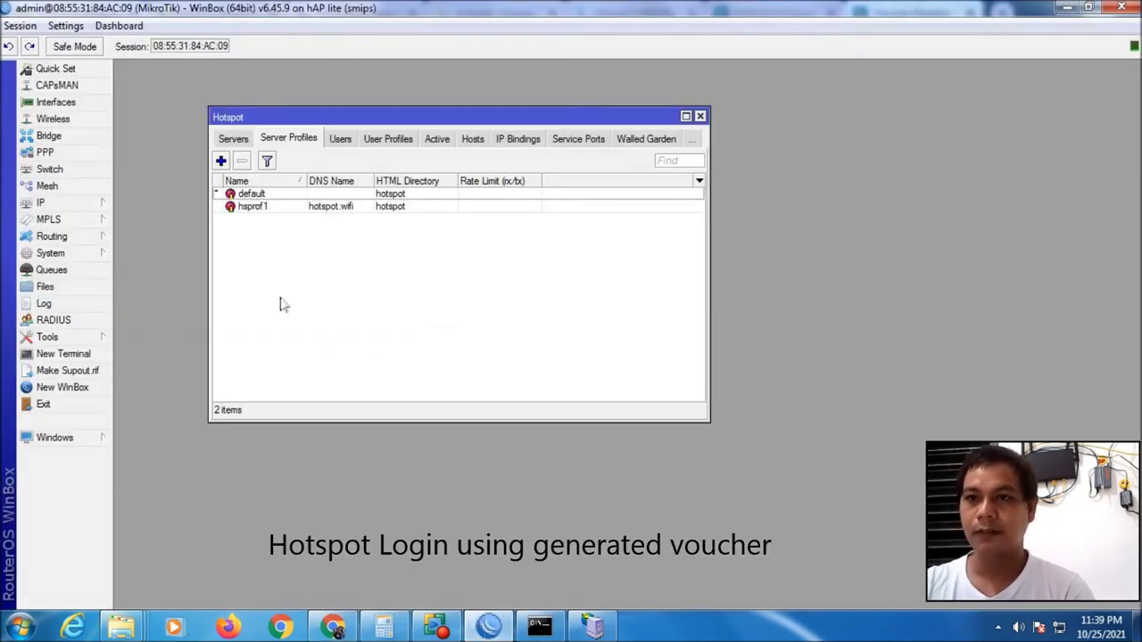
Select wlan1 in the WinBox Interface List, then return to Chrome
{"action": "left_click", "coordinate": [71, 102]}
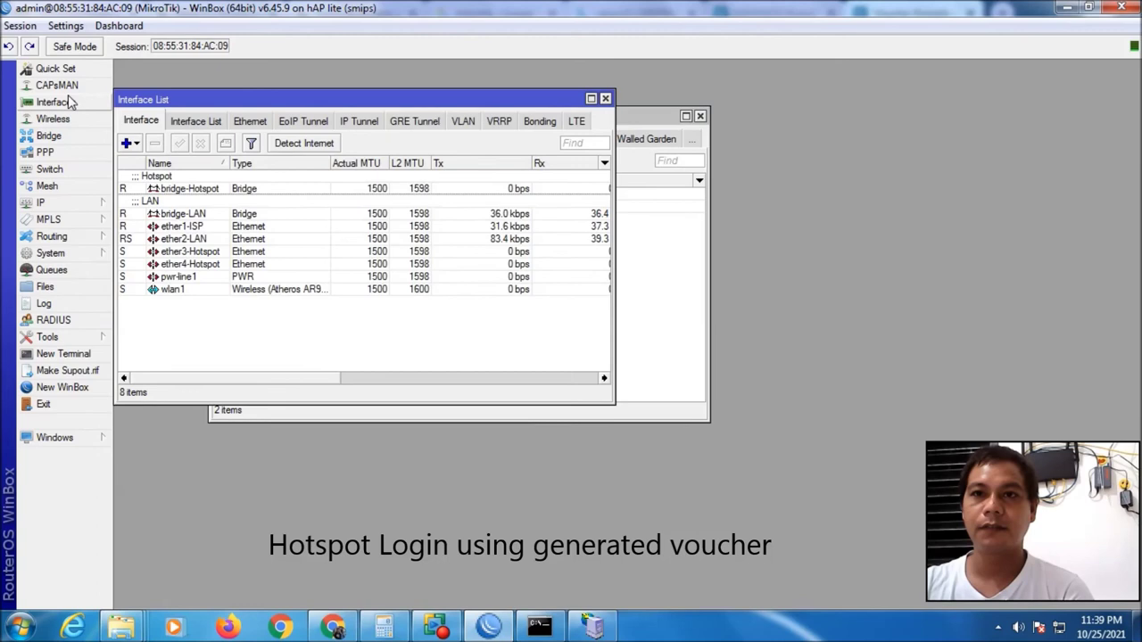
{"action": "left_click", "coordinate": [285, 291]}
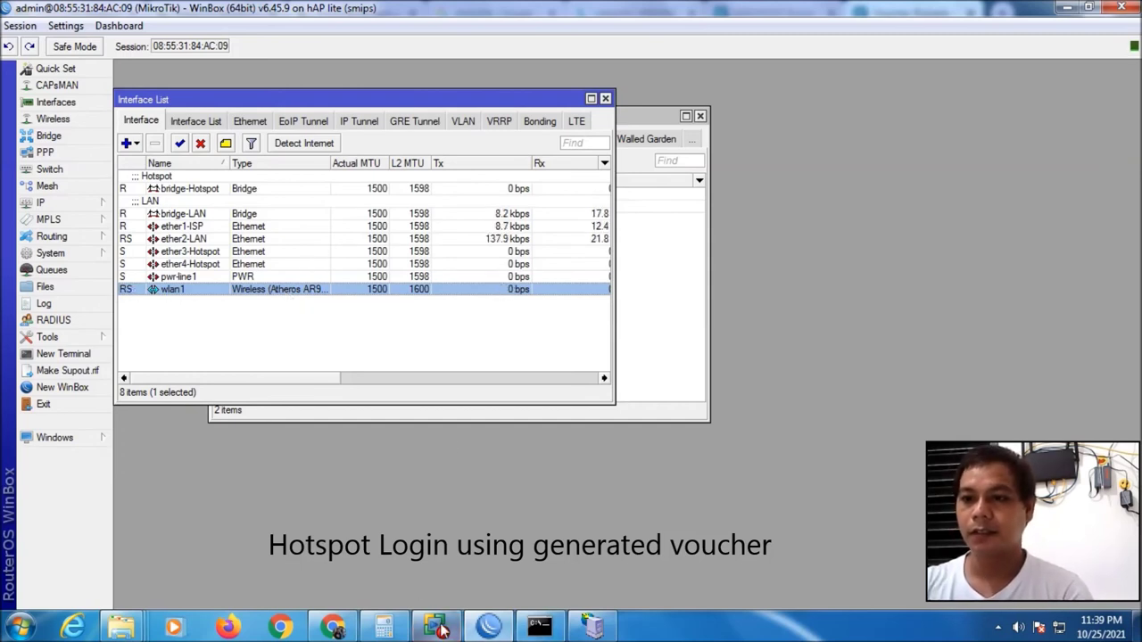
{"action": "left_click", "coordinate": [346, 628]}
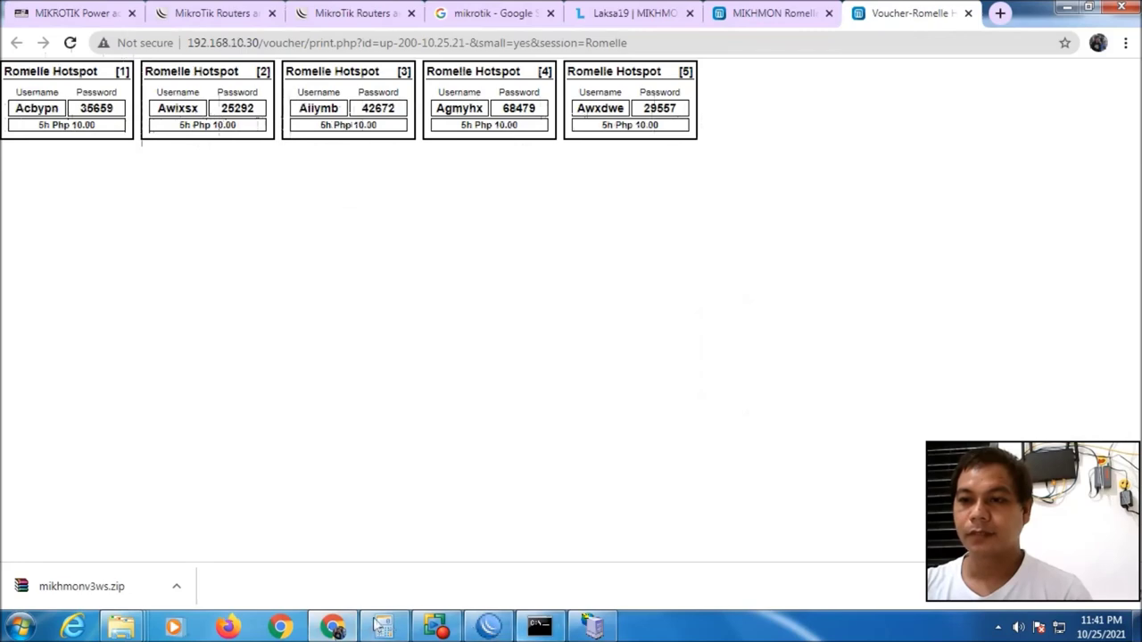
Check the Hotspot Log for the first voucher's login, then view the Vouchers overview
{"action": "left_click", "coordinate": [317, 631]}
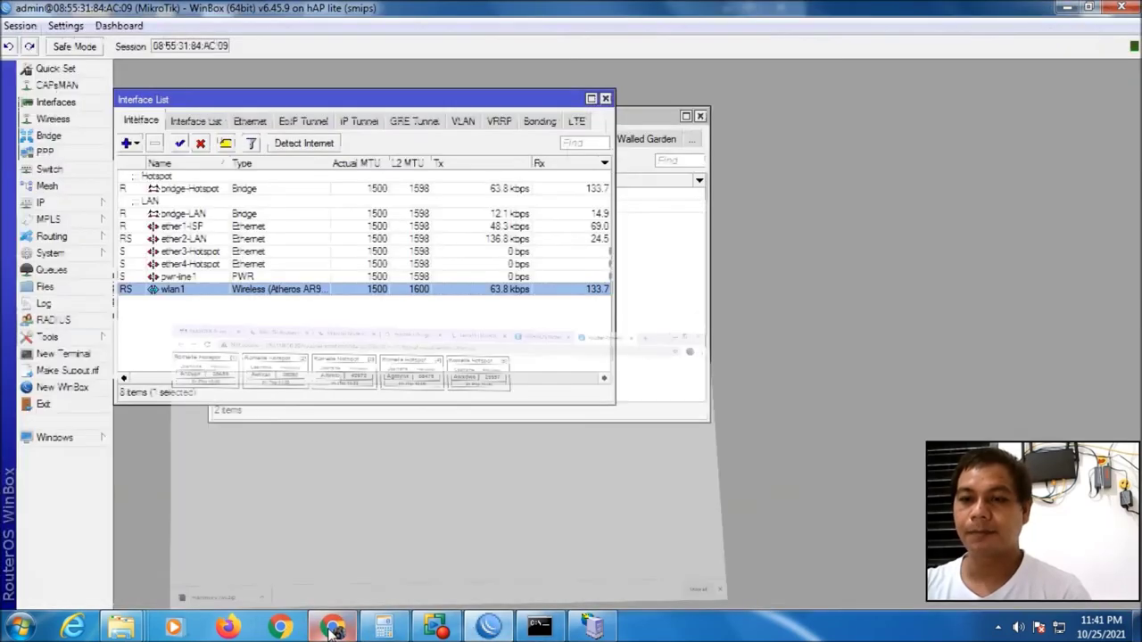
{"action": "left_click", "coordinate": [332, 630]}
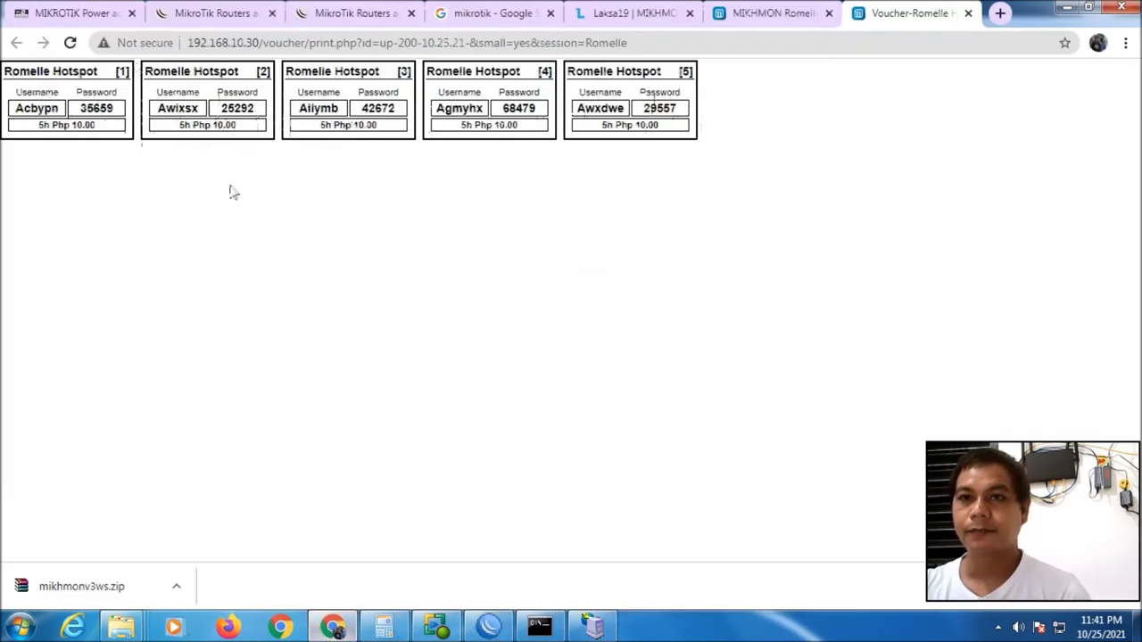
{"action": "left_click", "coordinate": [785, 13]}
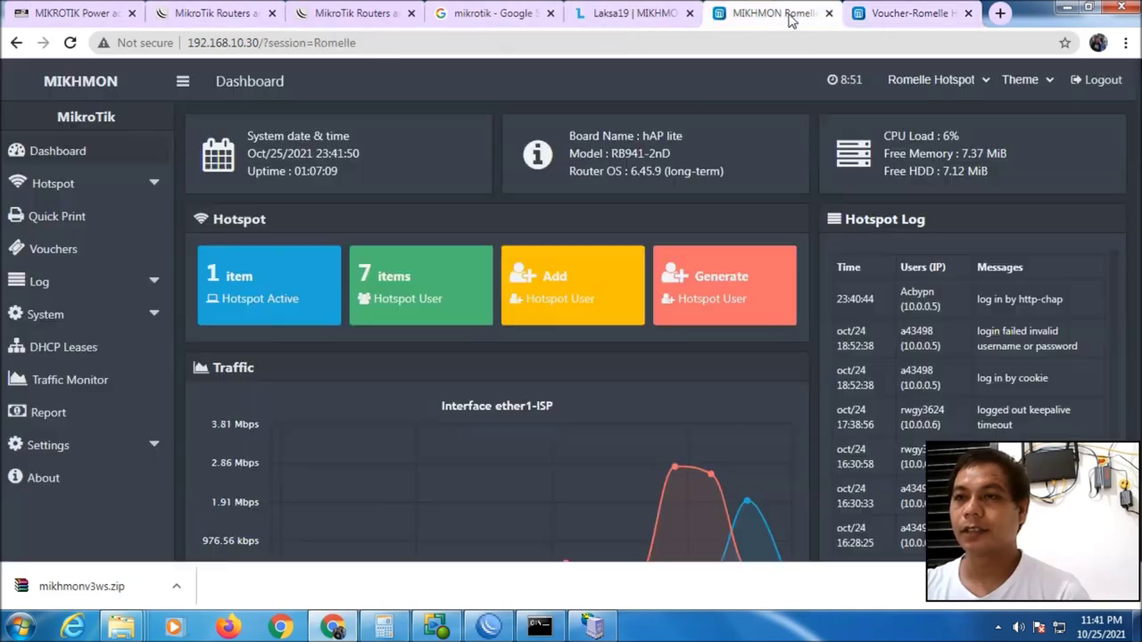
{"action": "left_click", "coordinate": [55, 285]}
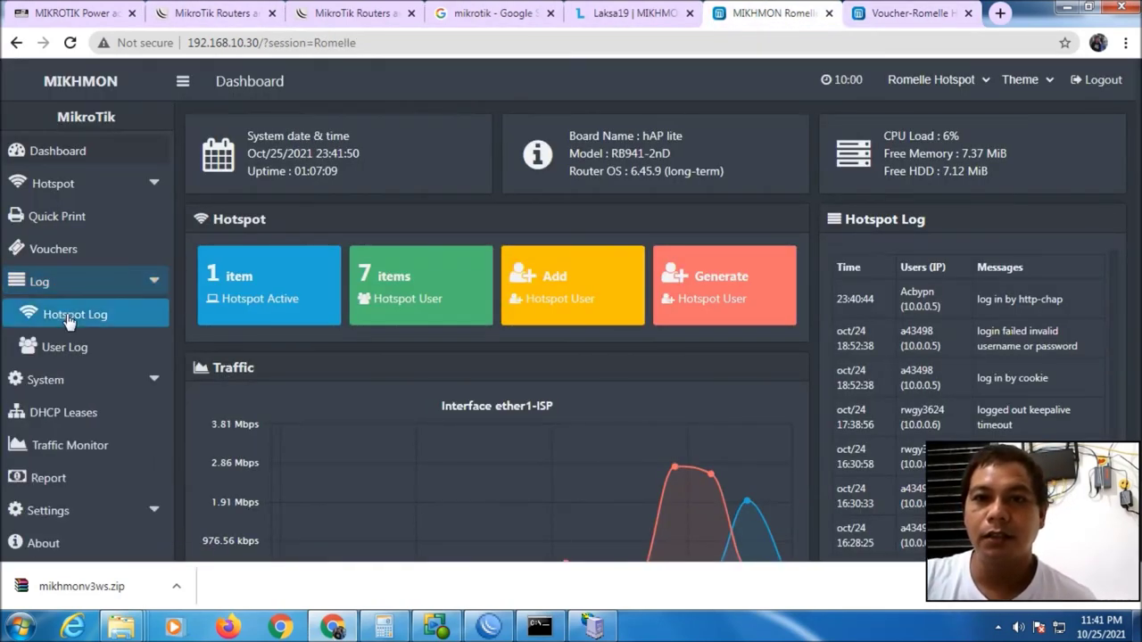
{"action": "left_click", "coordinate": [69, 318]}
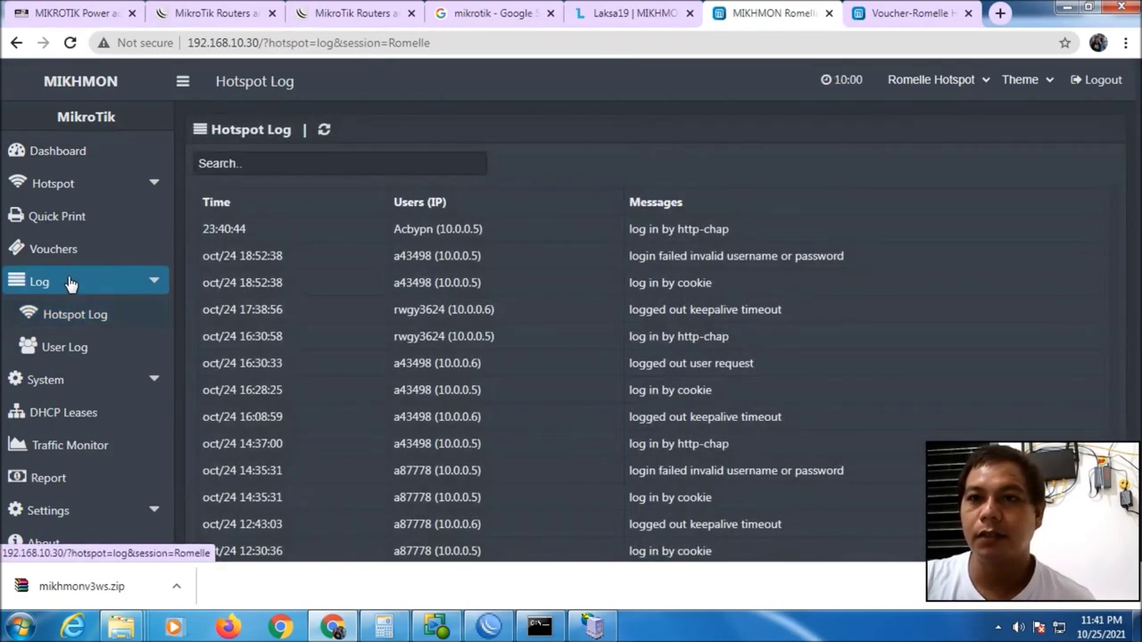
{"action": "left_click", "coordinate": [70, 256]}
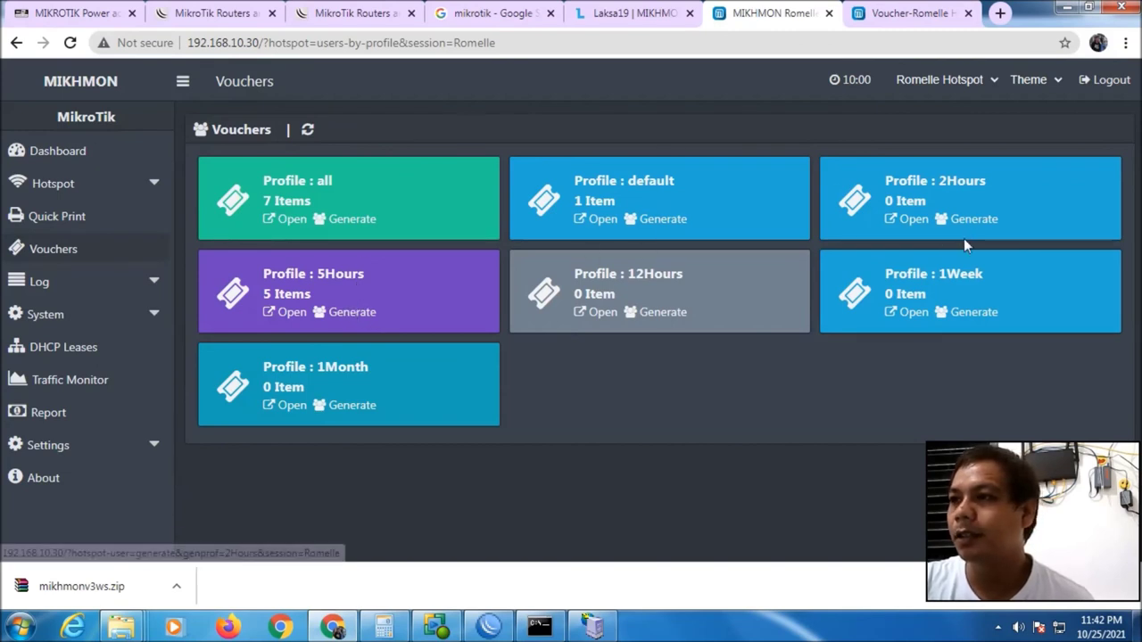
List the 5Hours users, reveal the first user's password, and return to the list
{"action": "left_click", "coordinate": [291, 312]}
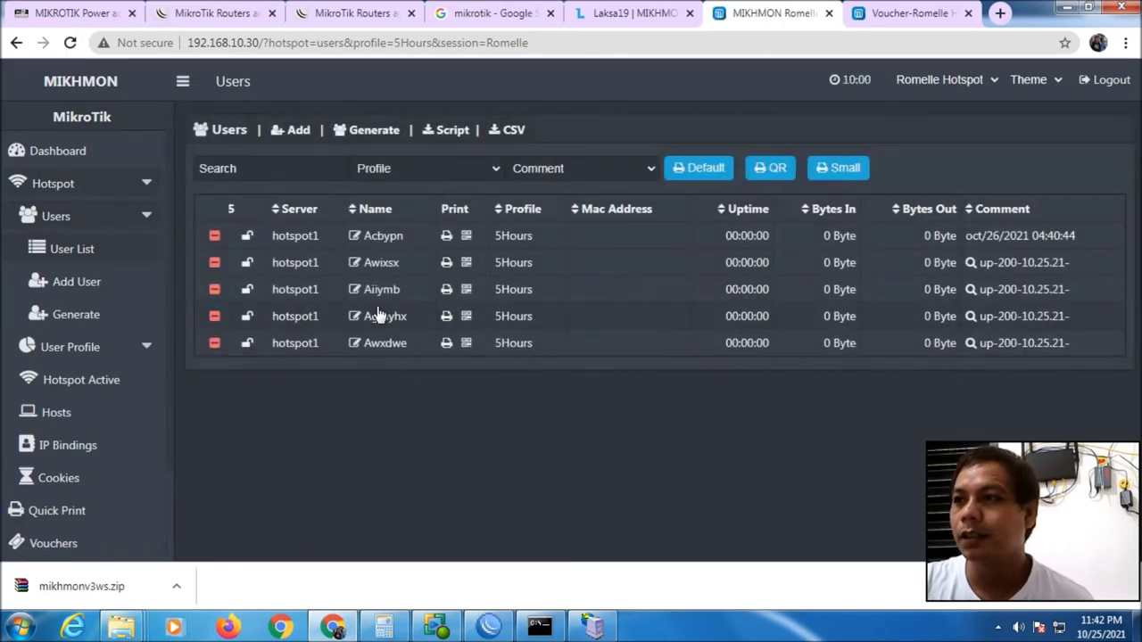
{"action": "left_click", "coordinate": [383, 234]}
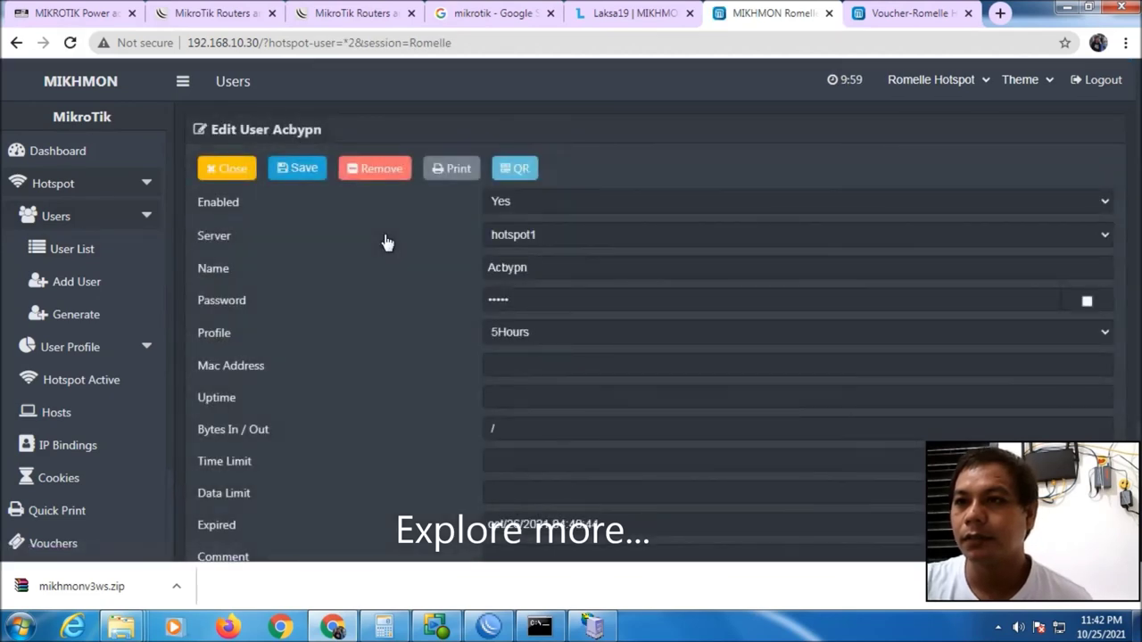
{"action": "left_click", "coordinate": [1087, 303]}
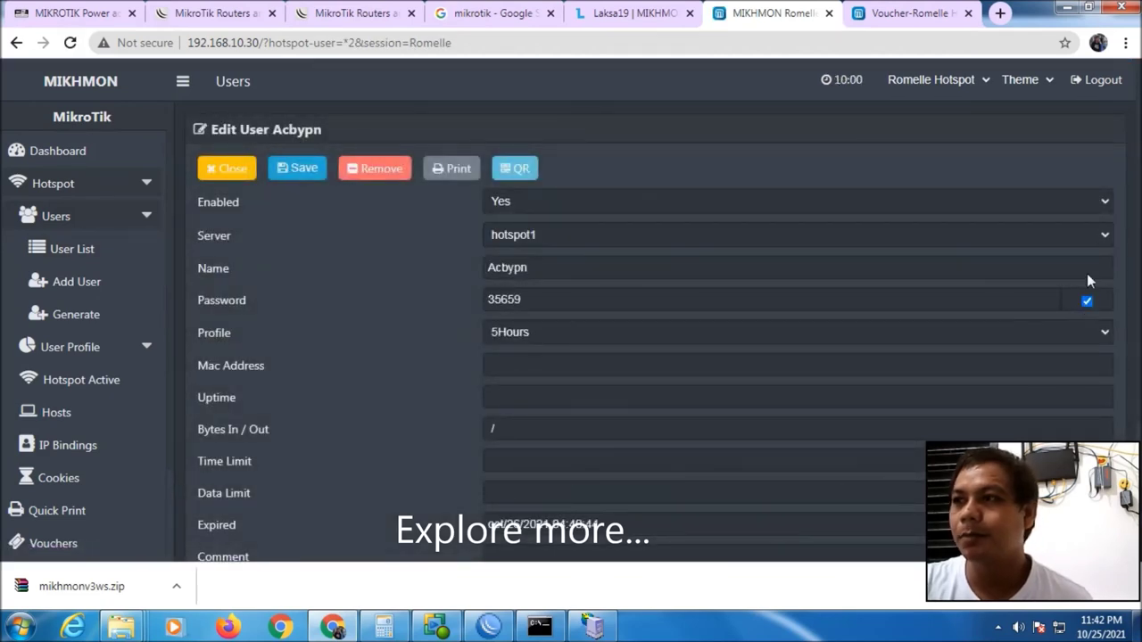
{"action": "left_click", "coordinate": [16, 43]}
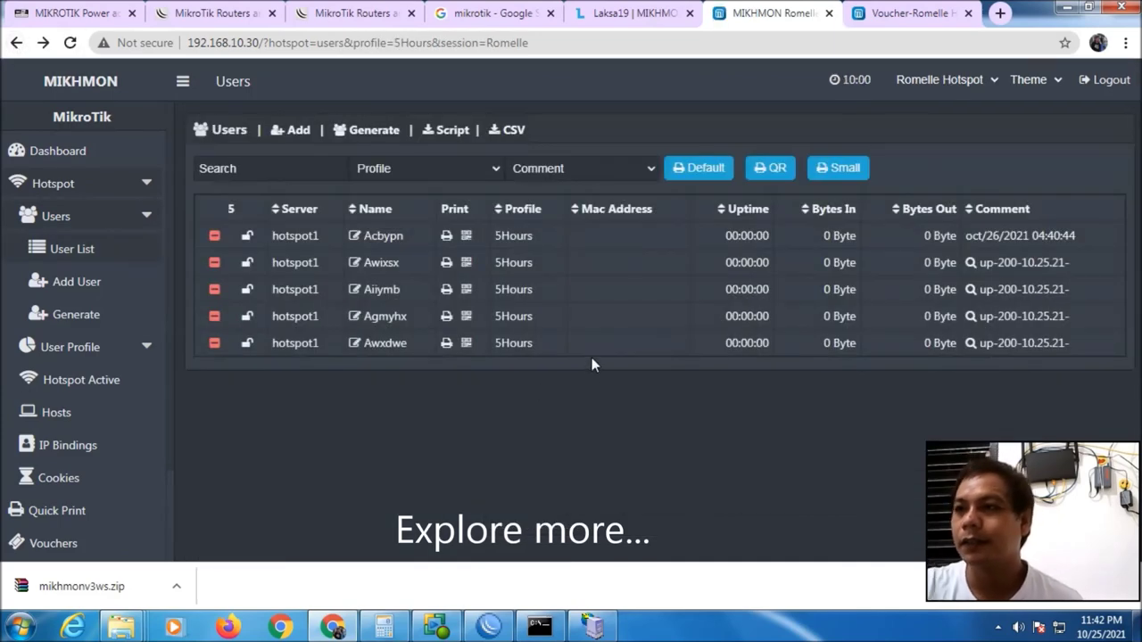